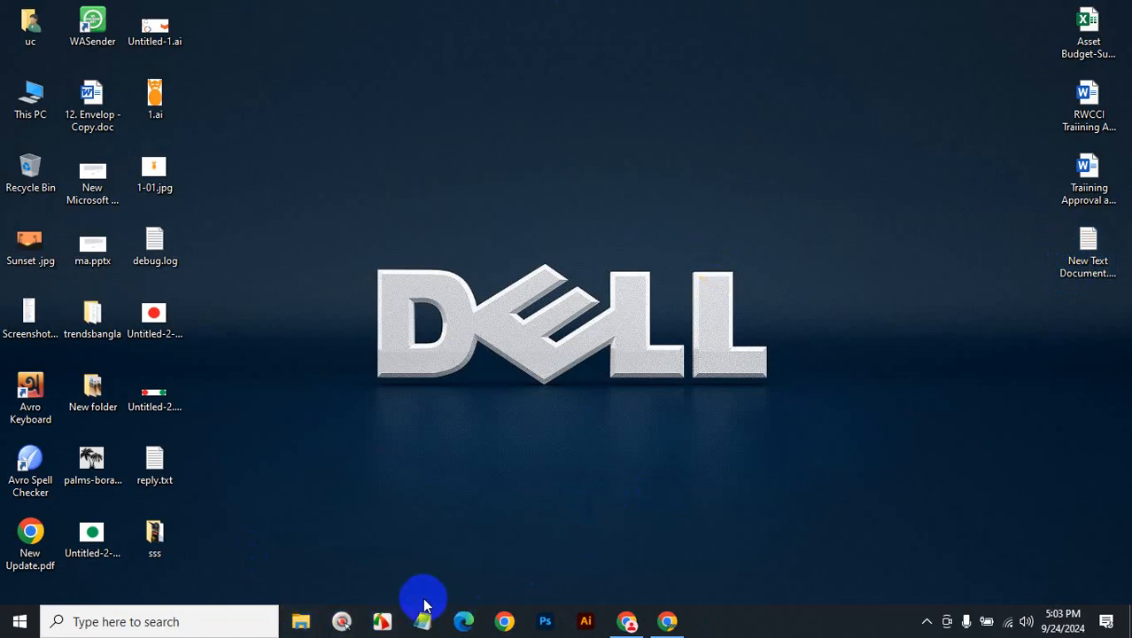
# Open the CLASS 22 folder inside Designs on drive D: and show its files as large thumbnails
pyautogui.click(302, 623)
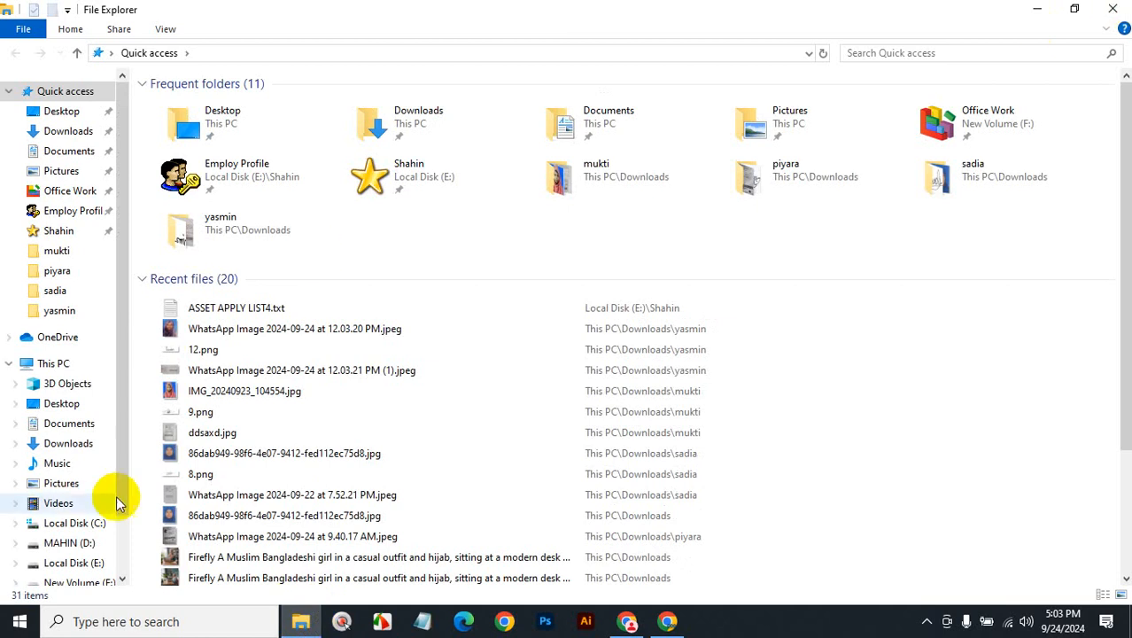
pyautogui.click(70, 542)
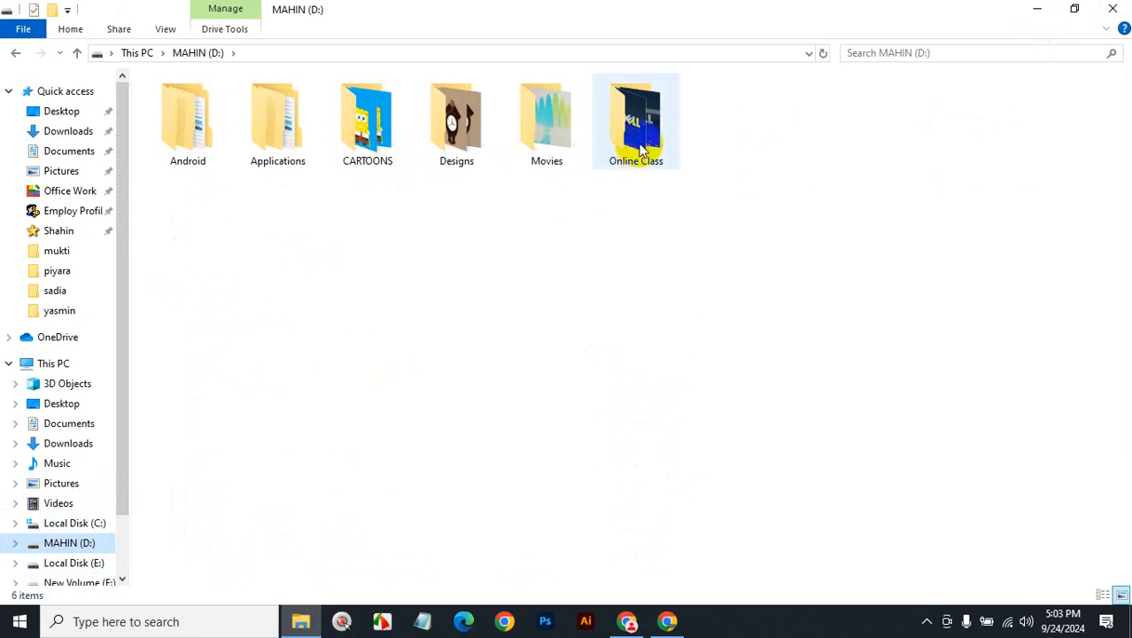
pyautogui.click(438, 133)
pyautogui.doubleClick(439, 133)
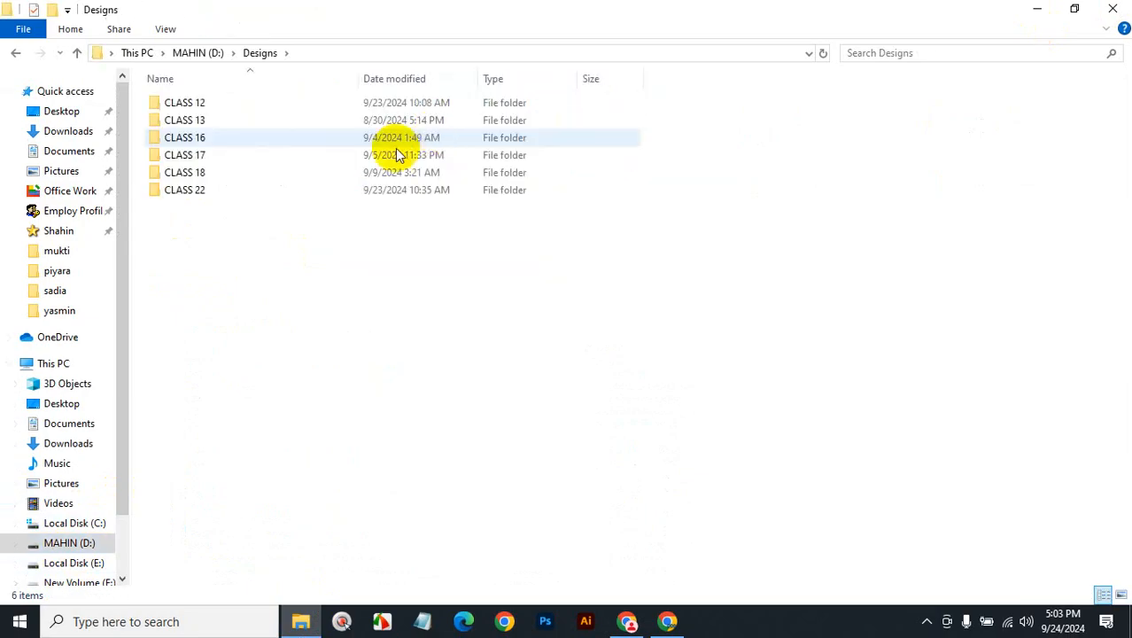
pyautogui.click(251, 189)
pyautogui.doubleClick(251, 190)
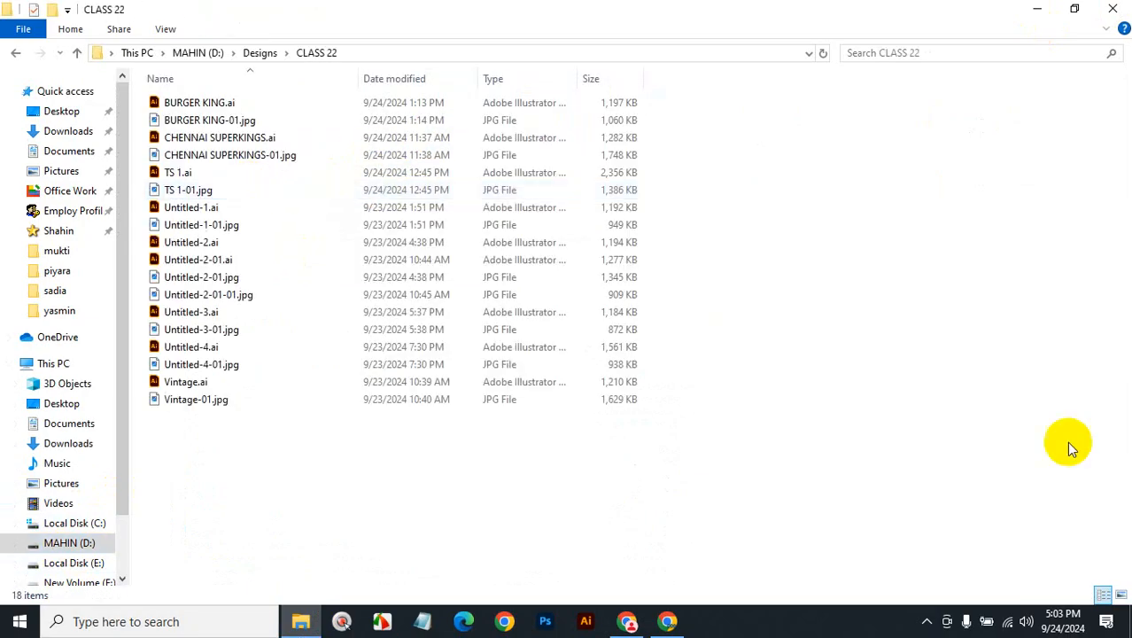
pyautogui.click(1121, 596)
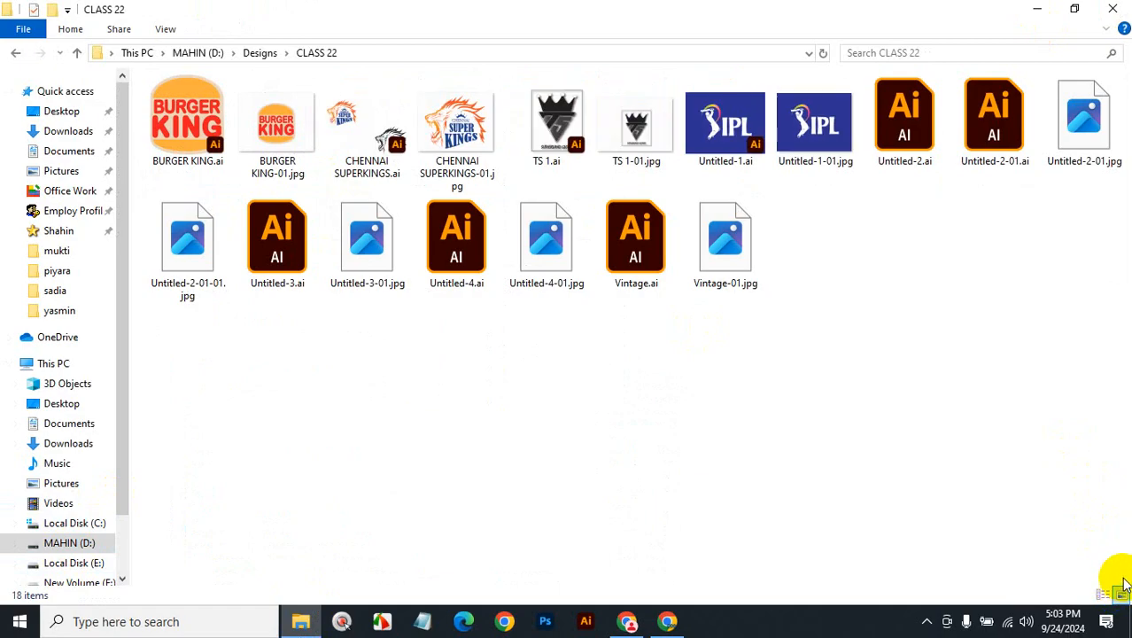
# View the exported logo images from BURGER KING-01.jpg through TS 1-01.jpg and maximize the image viewer
pyautogui.click(299, 157)
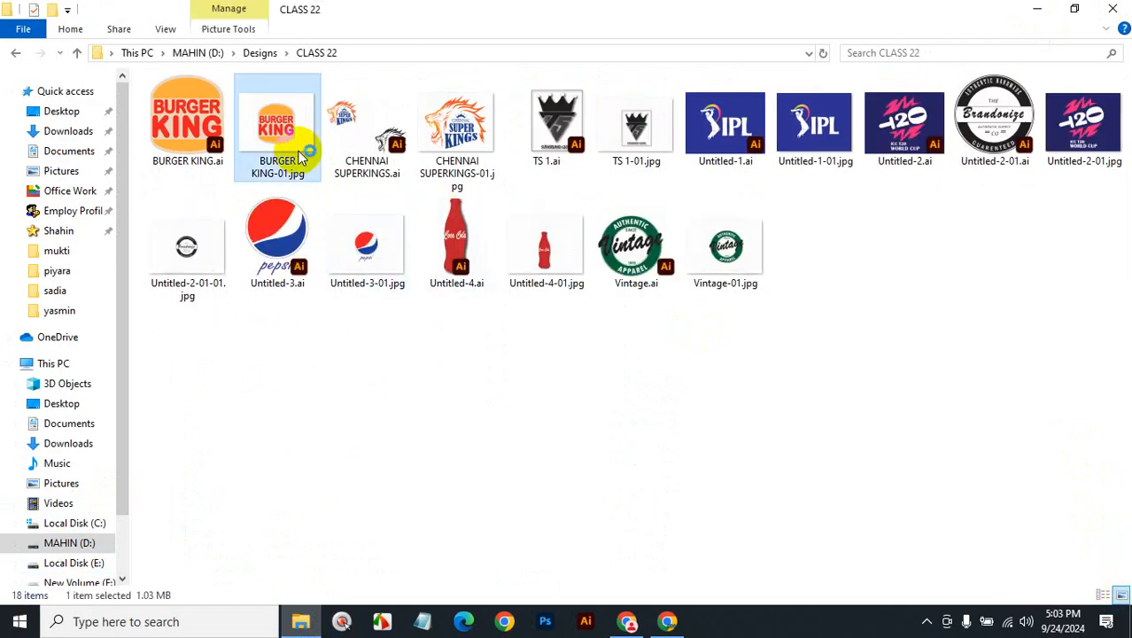
pyautogui.doubleClick(300, 157)
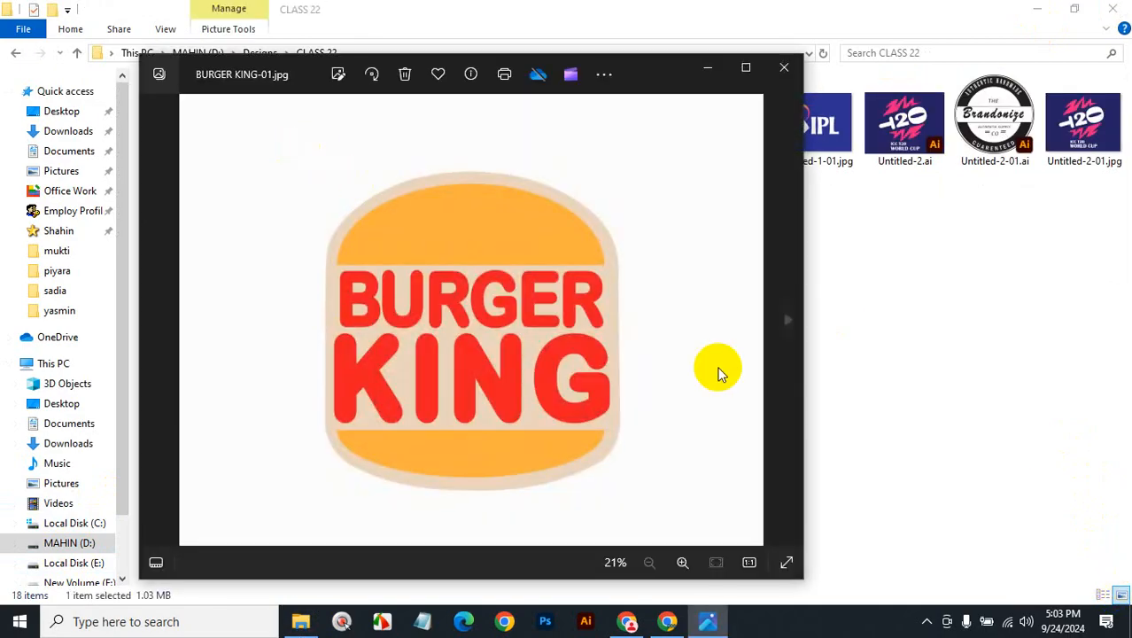
pyautogui.click(788, 320)
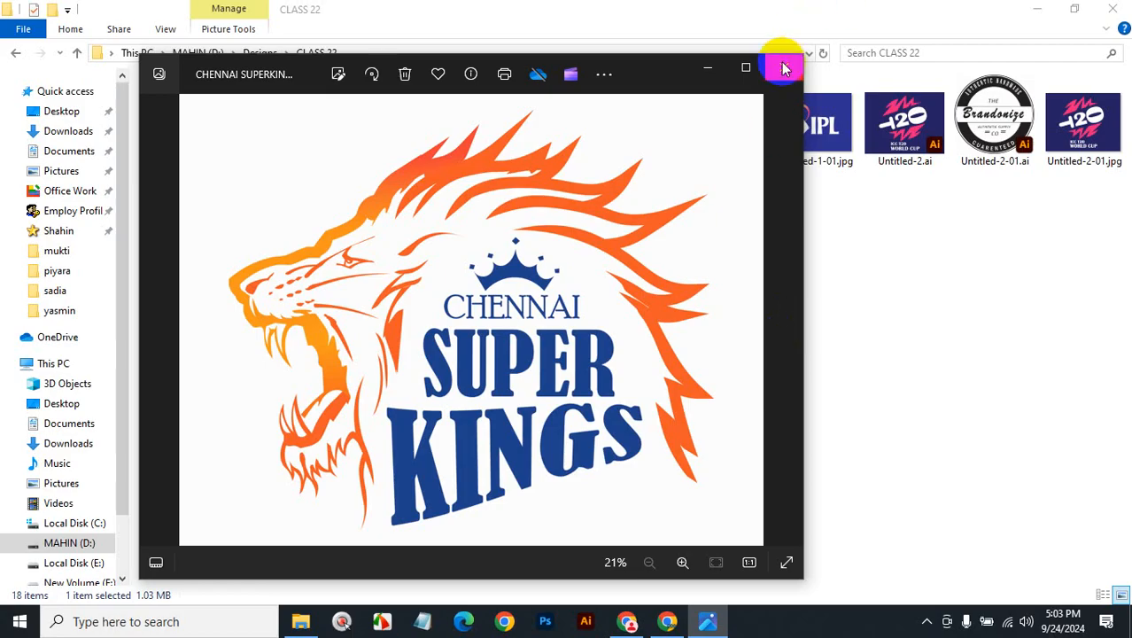
pyautogui.click(787, 314)
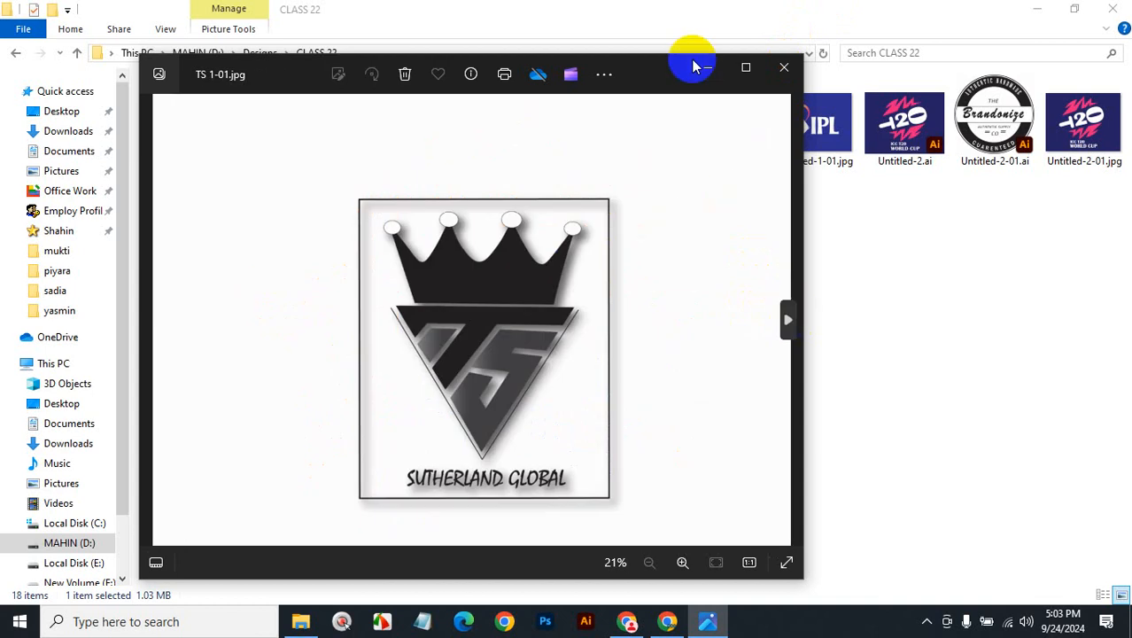
pyautogui.click(746, 68)
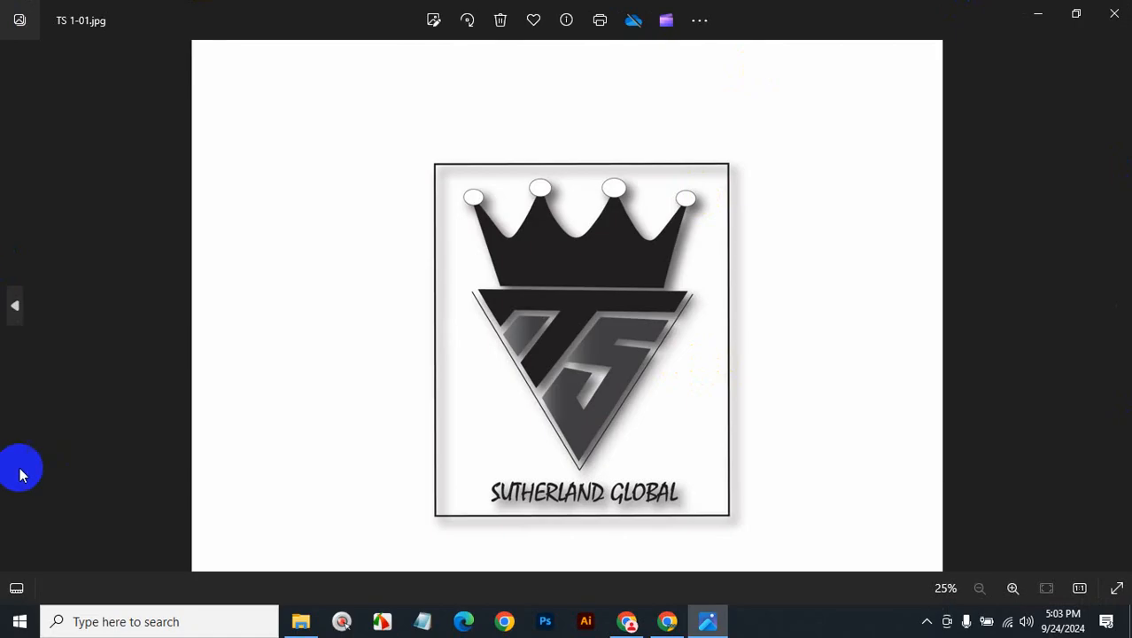
# View the remaining logo images from Untitled-1-01.jpg through Vintage-01.jpg and close the image viewer
pyautogui.click(1117, 314)
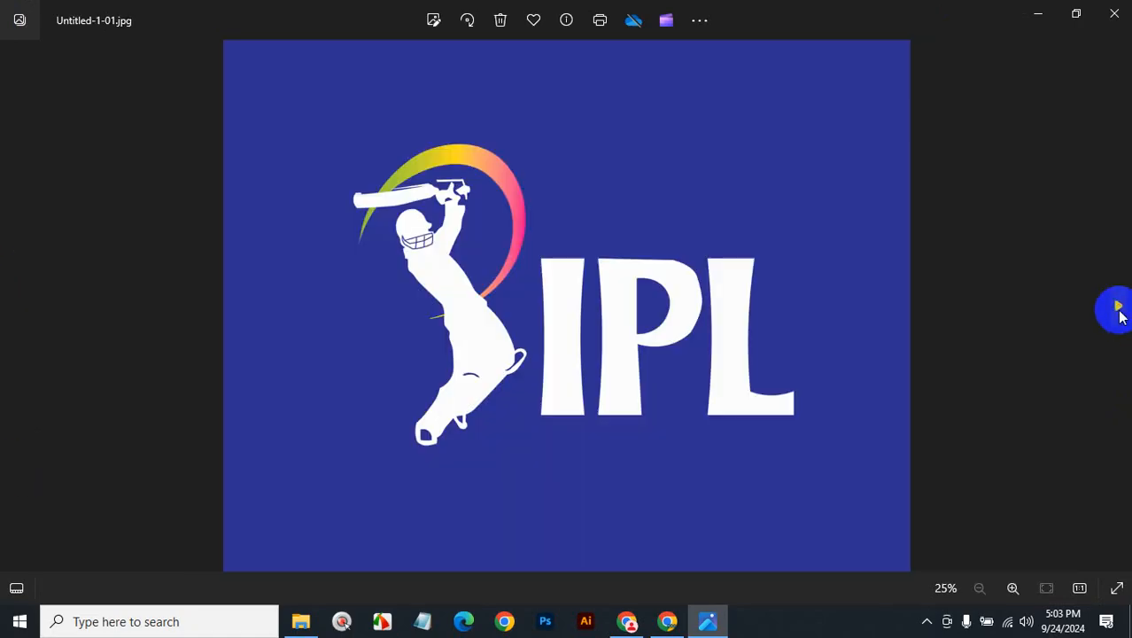
pyautogui.click(1118, 312)
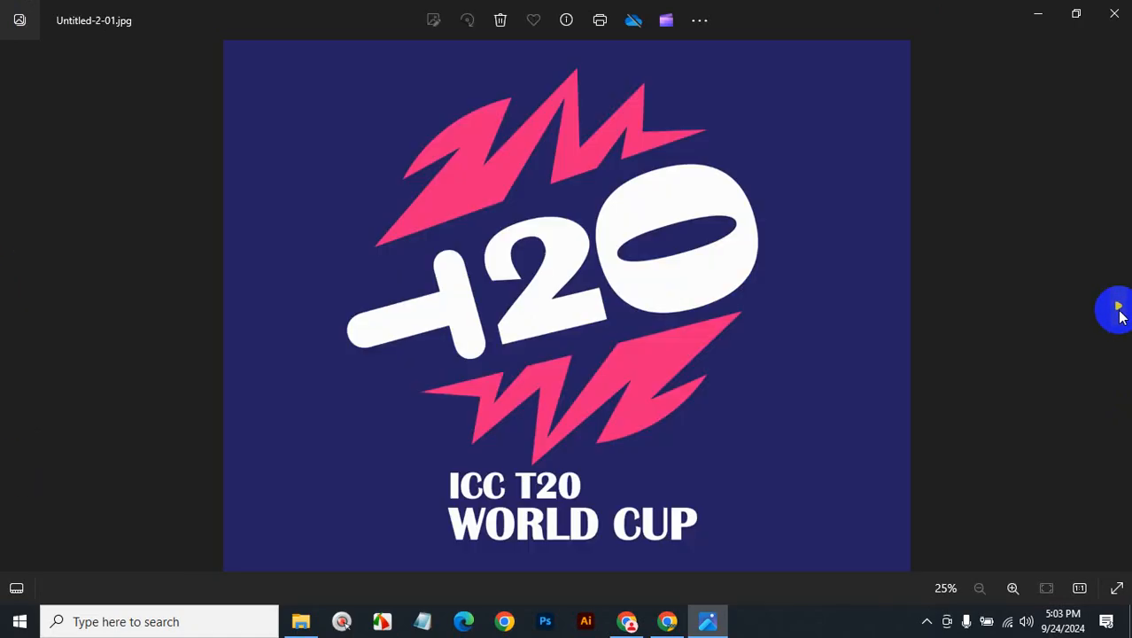
pyautogui.click(16, 309)
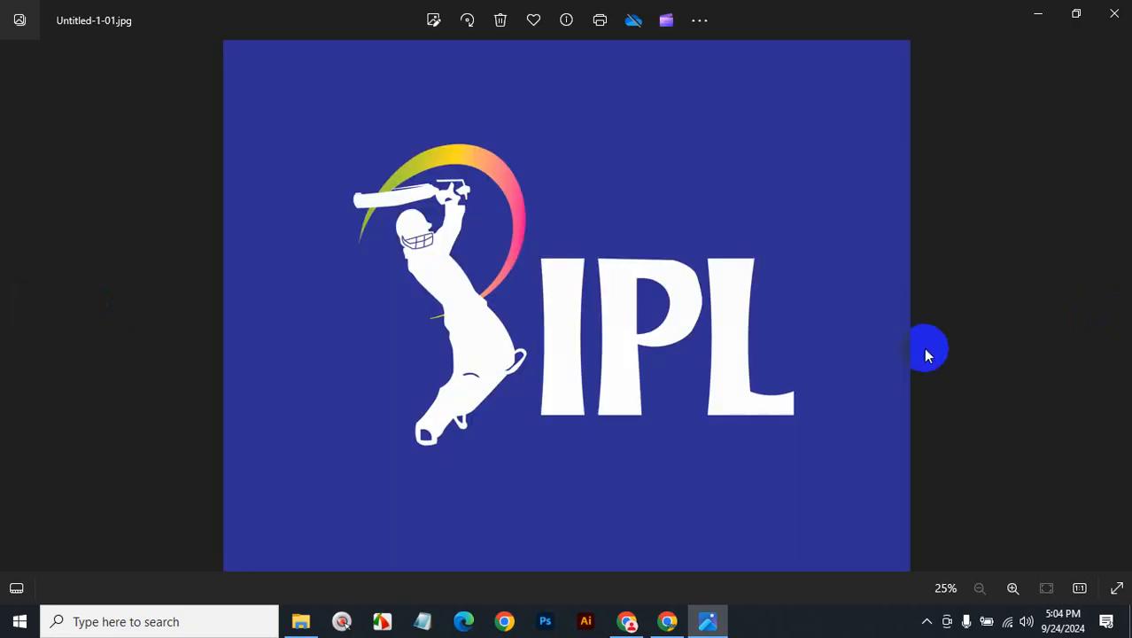
pyautogui.click(1118, 305)
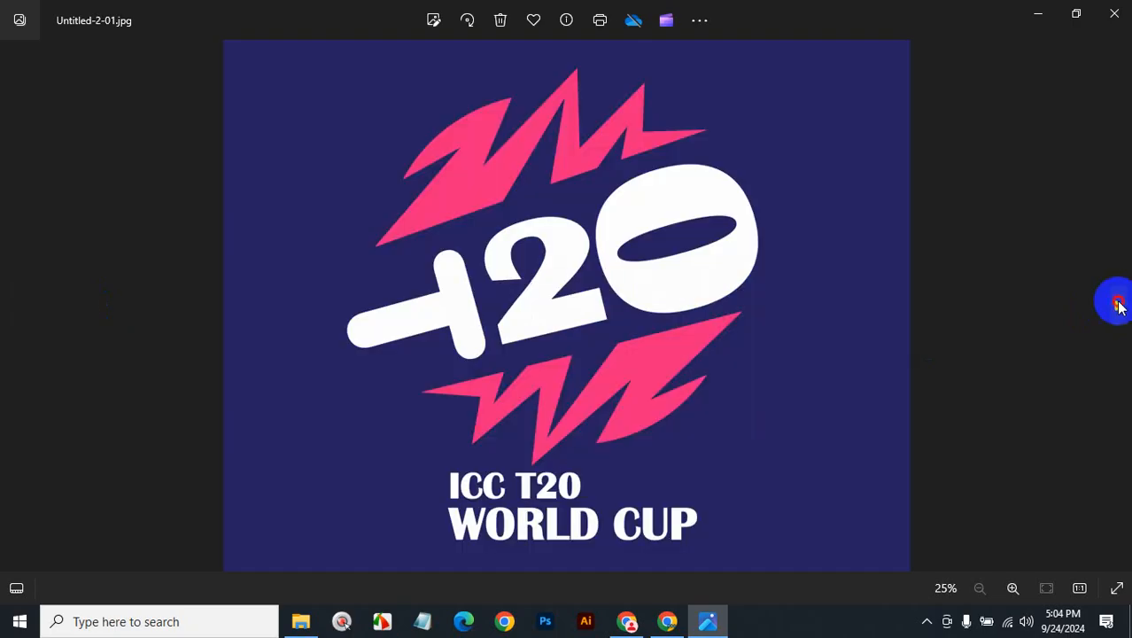
pyautogui.click(1117, 306)
pyautogui.click(1118, 306)
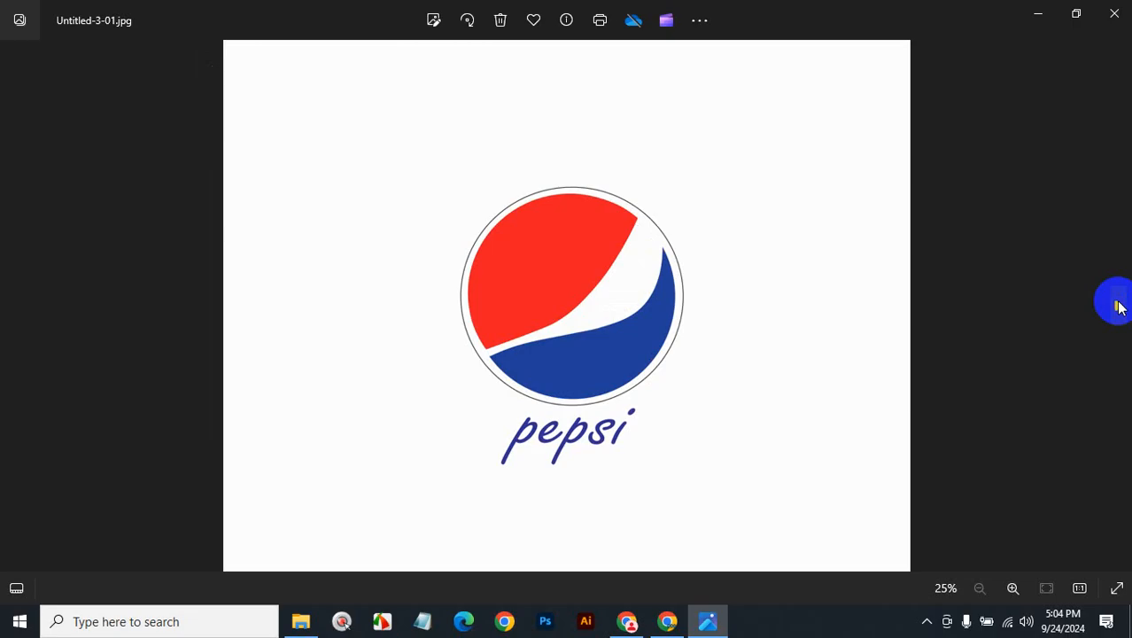
pyautogui.click(1118, 306)
pyautogui.click(1118, 306)
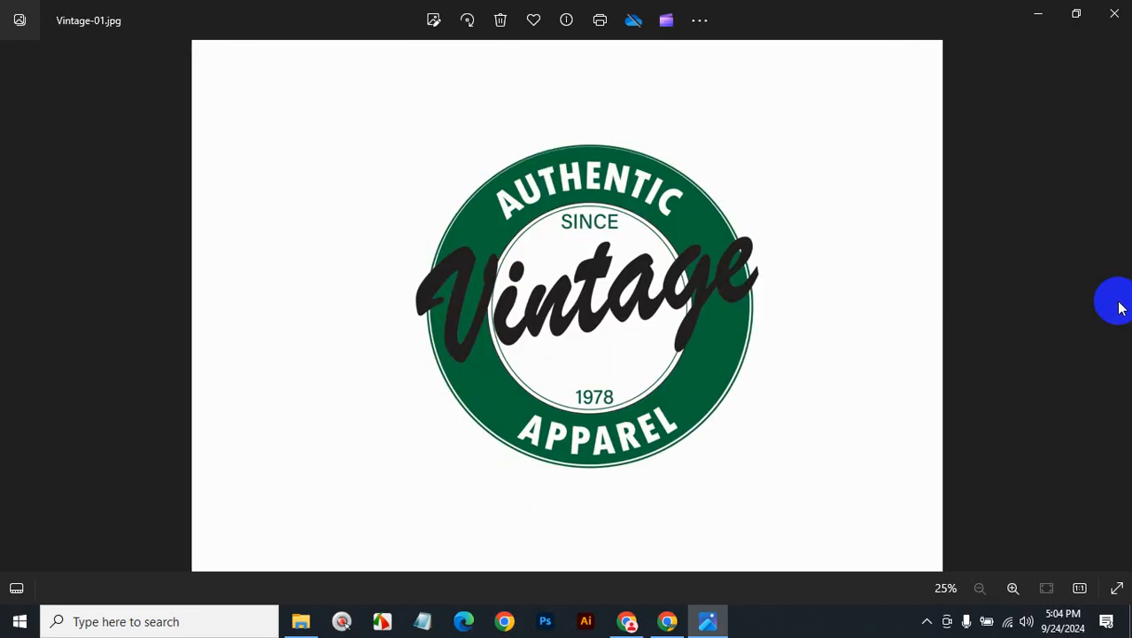
pyautogui.click(1114, 14)
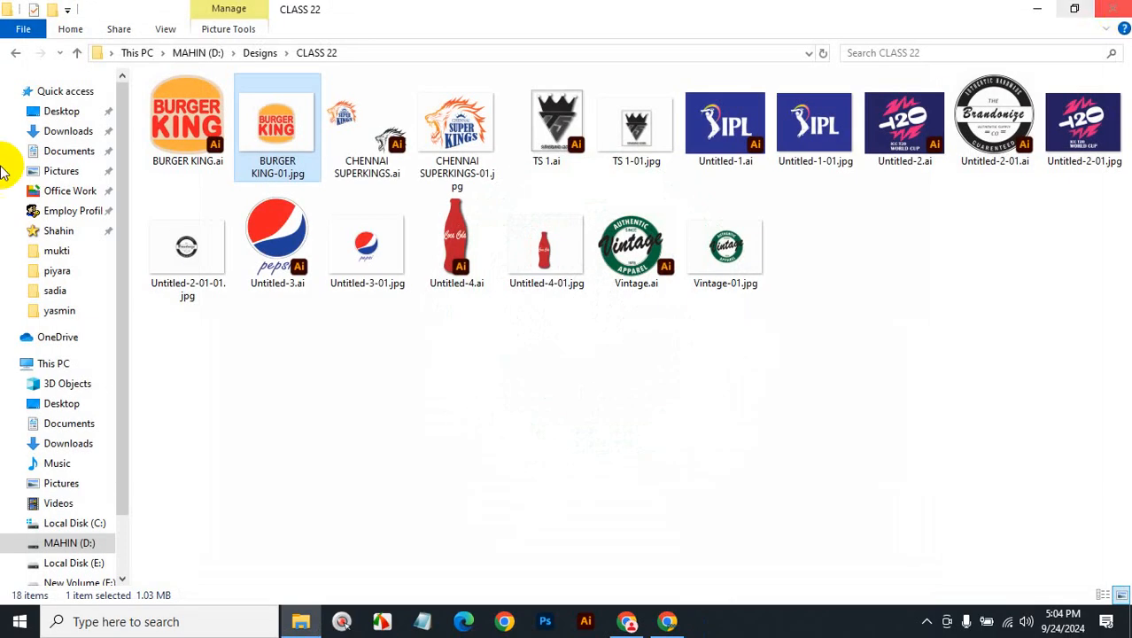
# Open CHENNAI SUPERKINGS.ai from the CLASS 22 folder in Illustrator
pyautogui.click(338, 122)
pyautogui.rightClick(342, 124)
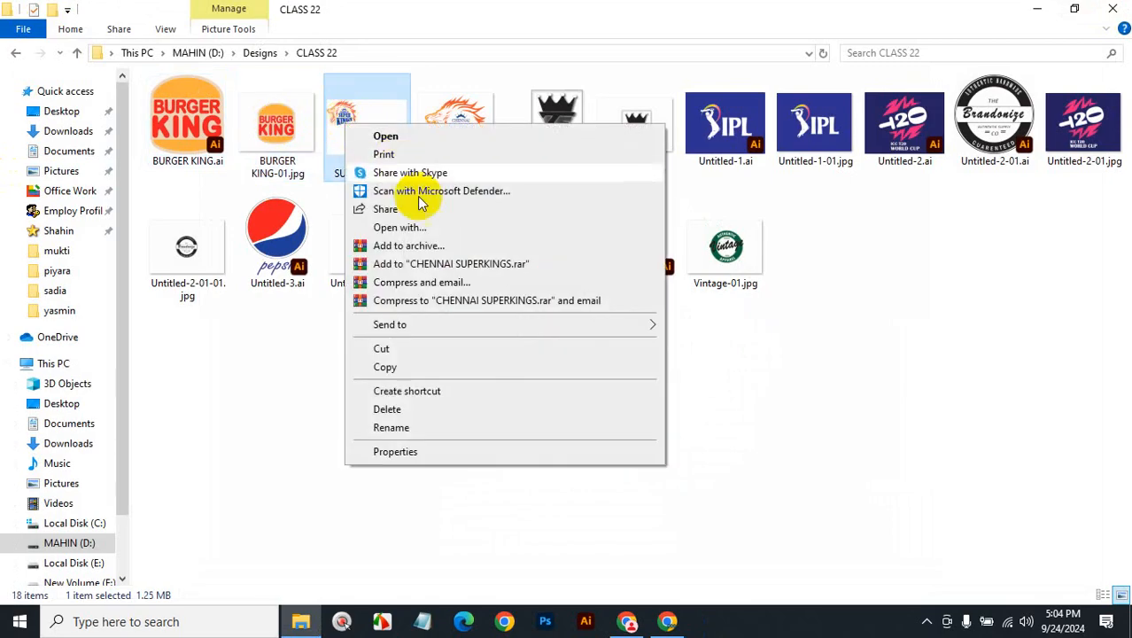
pyautogui.click(423, 135)
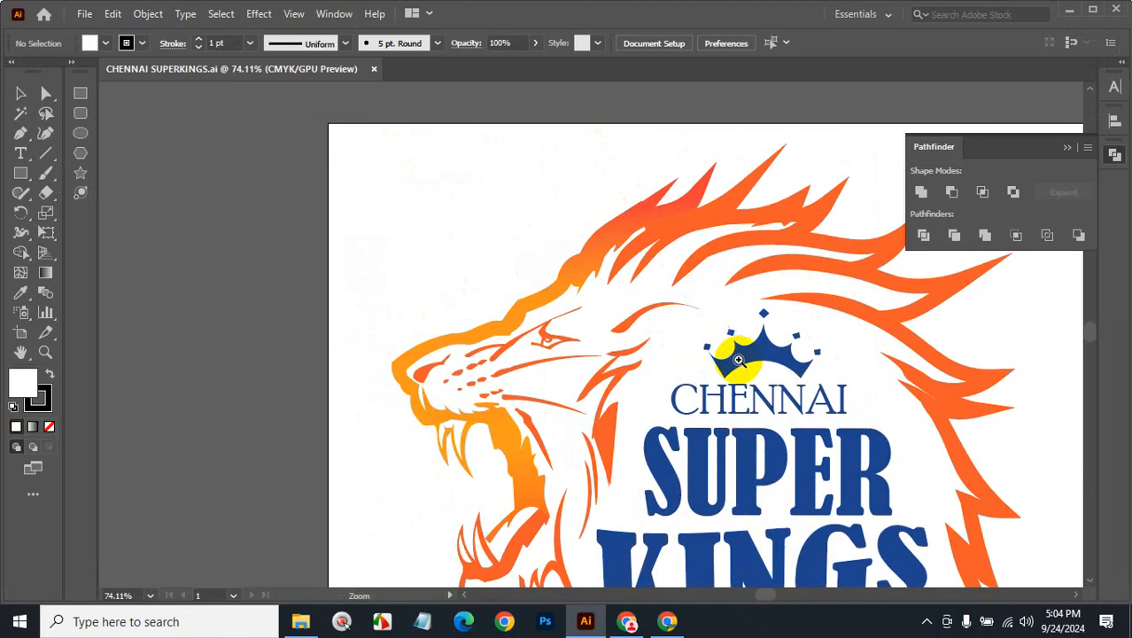
# Examine the lettering and mane of the lion logo up close, and bring the whole artboard back into view
pyautogui.keyDown('ctrl'); pyautogui.click(739, 361); pyautogui.keyUp('ctrl')
pyautogui.keyDown('ctrl'); pyautogui.click(744, 365); pyautogui.keyUp('ctrl')
pyautogui.keyDown('ctrl'); pyautogui.click(761, 395); pyautogui.keyUp('ctrl')
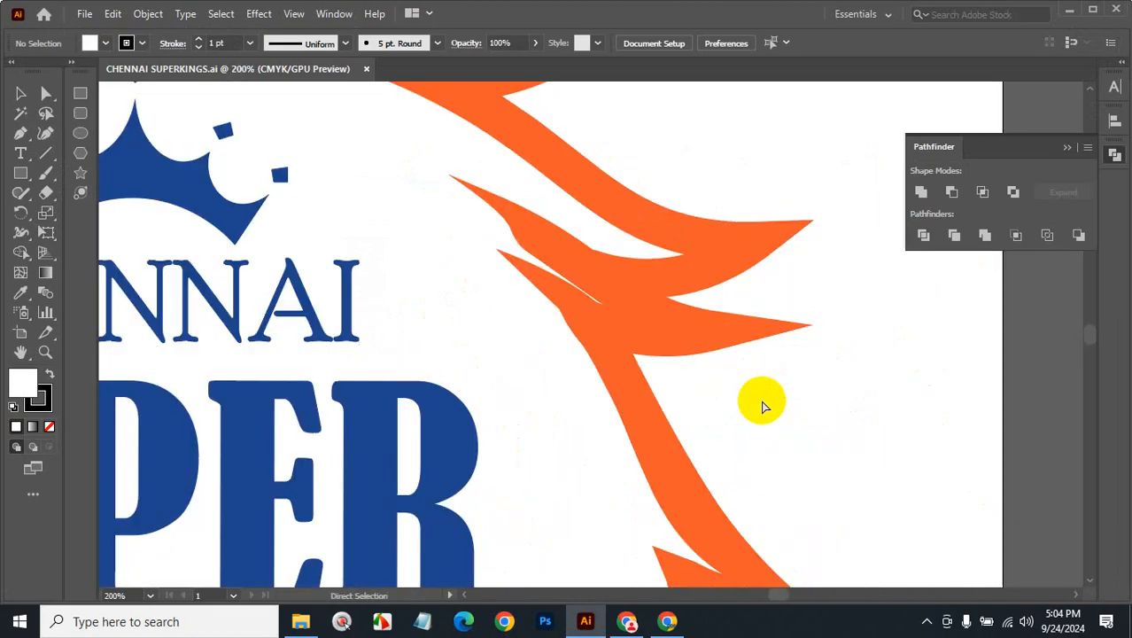
pyautogui.keyDown('ctrl'); pyautogui.keyDown('alt'); pyautogui.click(428, 322); pyautogui.keyUp('alt'); pyautogui.keyUp('ctrl')
pyautogui.keyDown('ctrl'); pyautogui.keyDown('alt'); pyautogui.click(428, 322); pyautogui.keyUp('alt'); pyautogui.keyUp('ctrl')
pyautogui.keyDown('ctrl'); pyautogui.keyDown('alt'); pyautogui.click(430, 324); pyautogui.keyUp('alt'); pyautogui.keyUp('ctrl')
pyautogui.keyDown('ctrl'); pyautogui.keyDown('alt'); pyautogui.click(649, 372); pyautogui.keyUp('alt'); pyautogui.keyUp('ctrl')
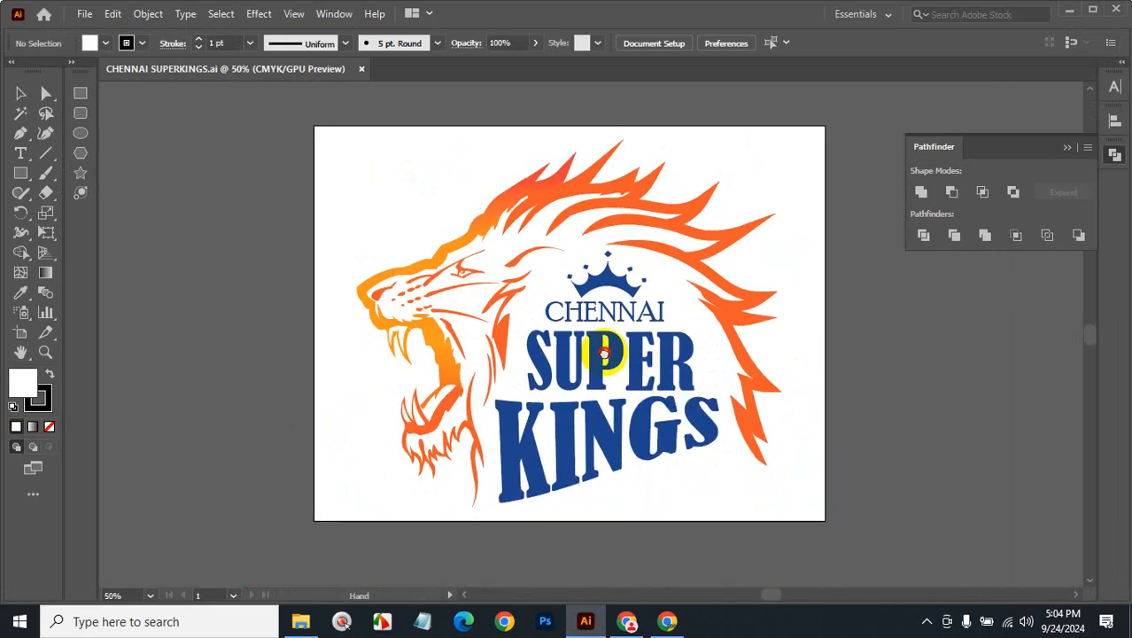
pyautogui.moveTo(649, 438); pyautogui.dragTo(626, 447)
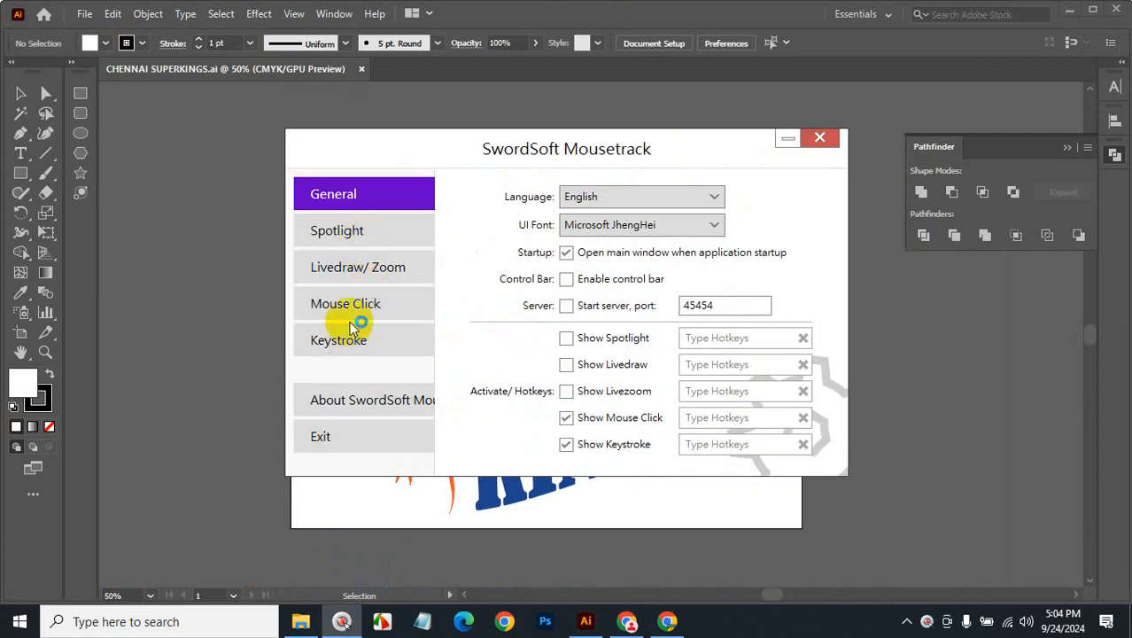
# In SwordSoft Mousetrack, set the click animation range to Small, enable the mouse pointer highlight and set its radius to 16 pixels
pyautogui.click(360, 306)
pyautogui.click(614, 254)
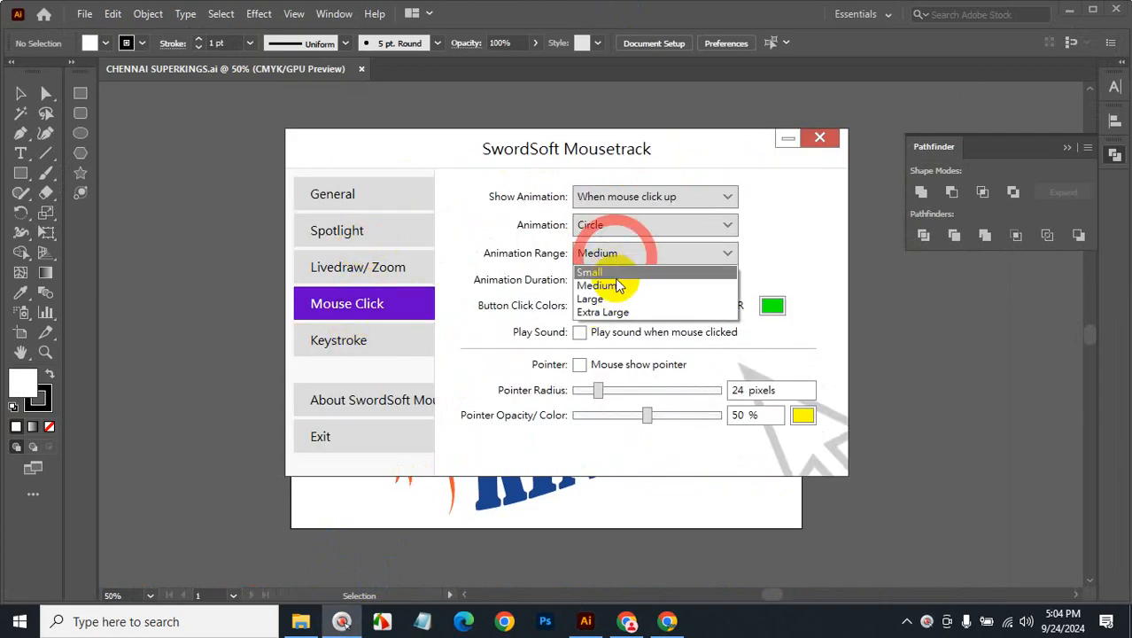
pyautogui.click(614, 274)
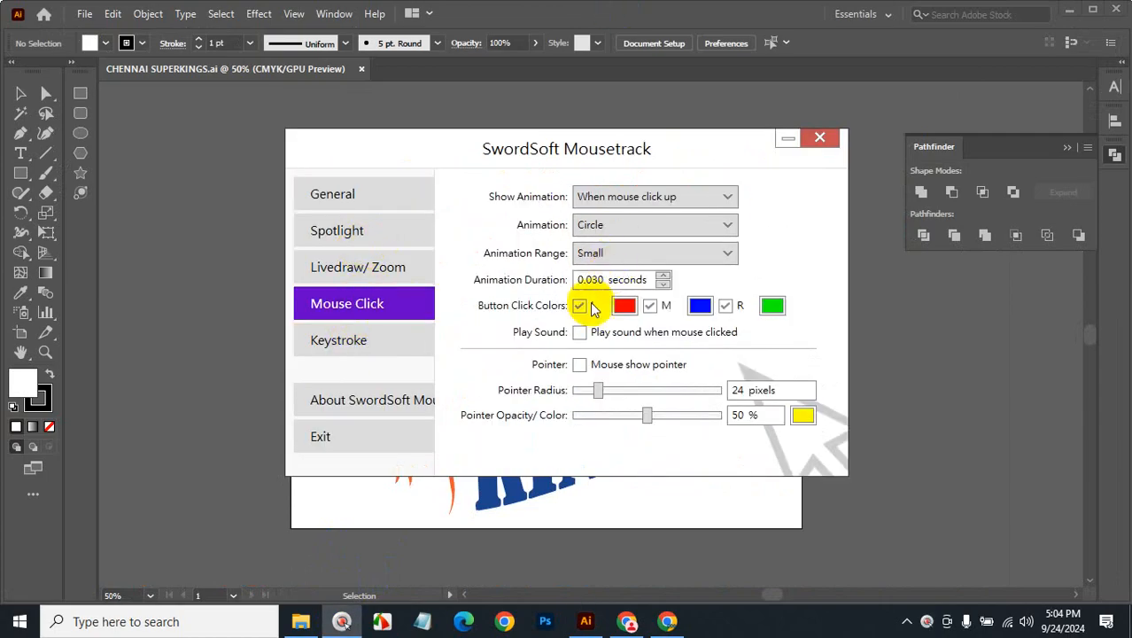
pyautogui.click(582, 365)
pyautogui.moveTo(597, 390); pyautogui.dragTo(556, 403)
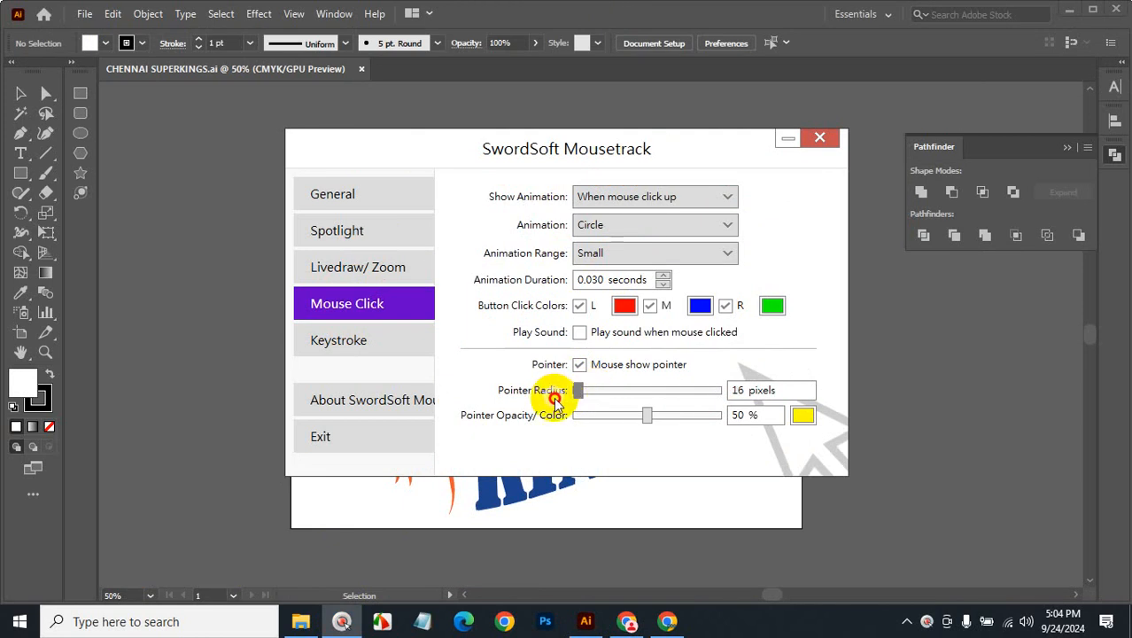
# Change the pointer highlight color to dark grey and minimize the Mousetrack settings
pyautogui.click(802, 415)
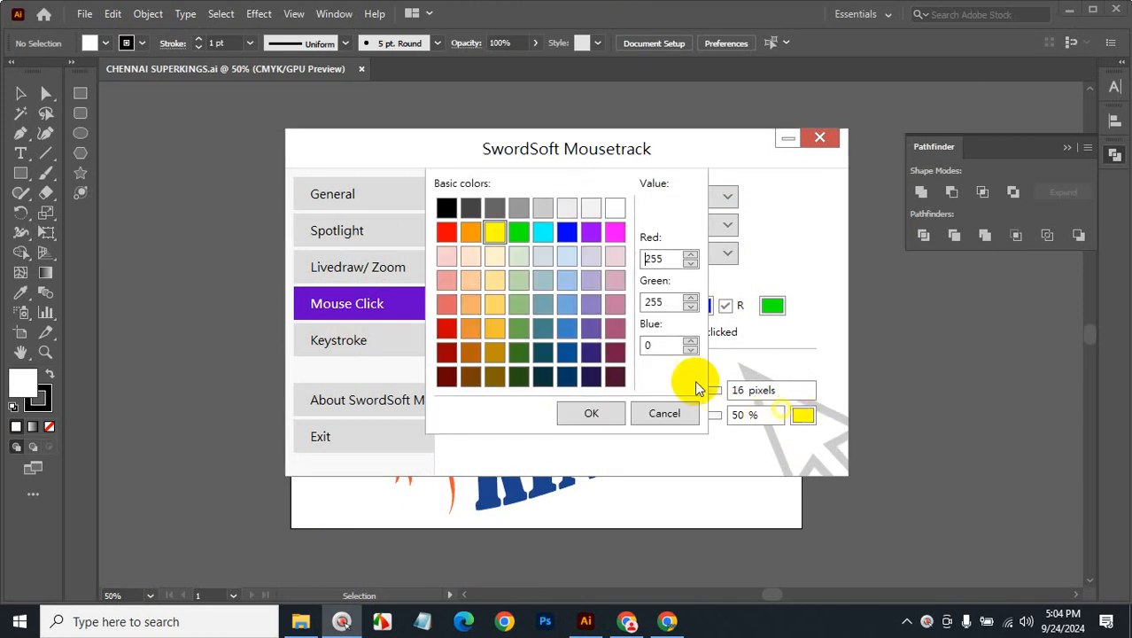
pyautogui.click(494, 211)
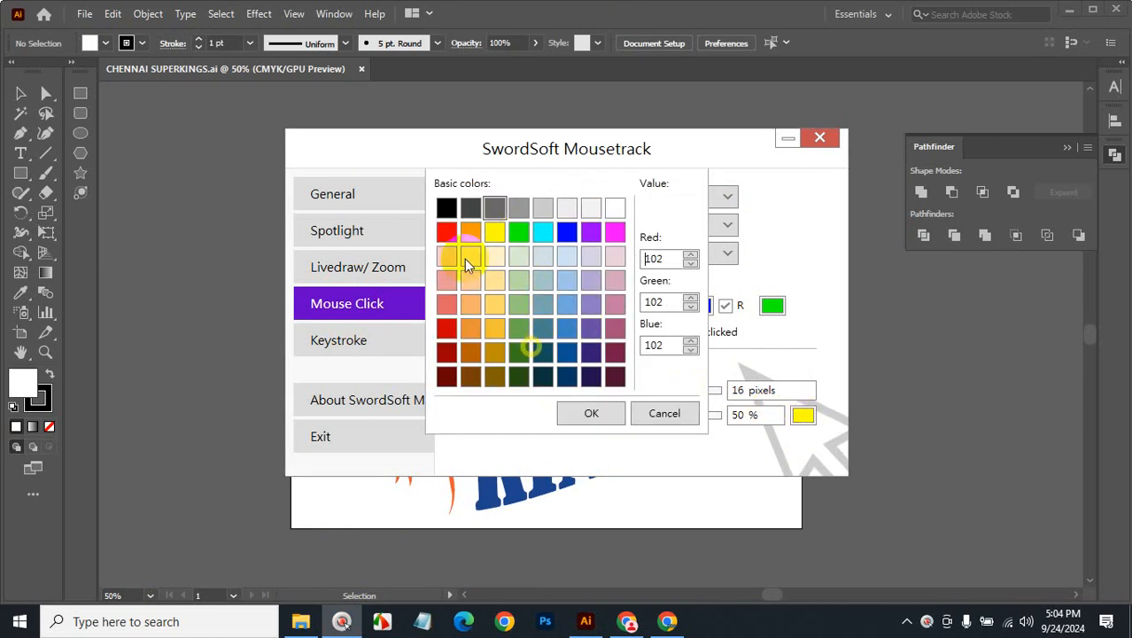
pyautogui.click(473, 209)
pyautogui.click(590, 413)
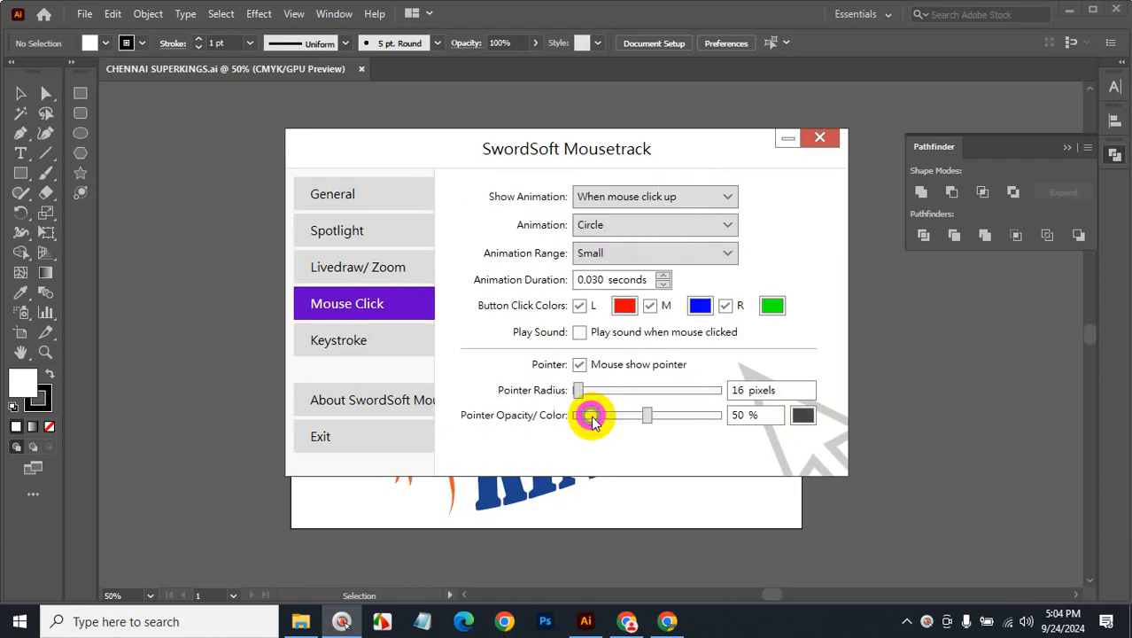
pyautogui.click(785, 137)
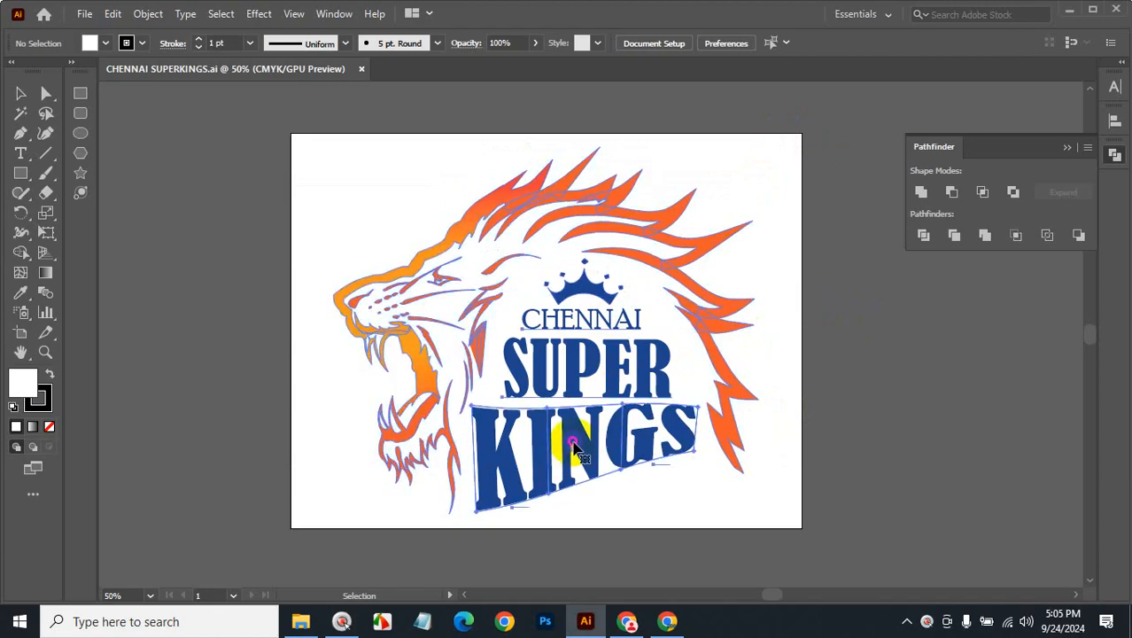
# Check whether the KINGS, SUPER and CHENNAI lettering is grouped with the lion by selecting each part, and deselect everything
pyautogui.click(577, 440)
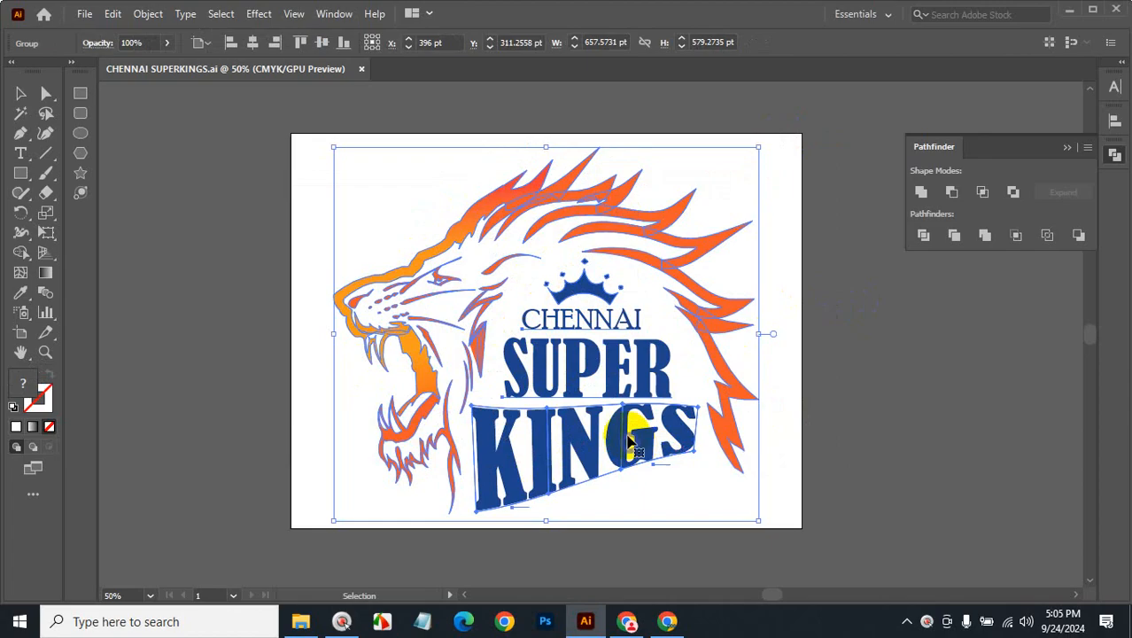
pyautogui.click(827, 432)
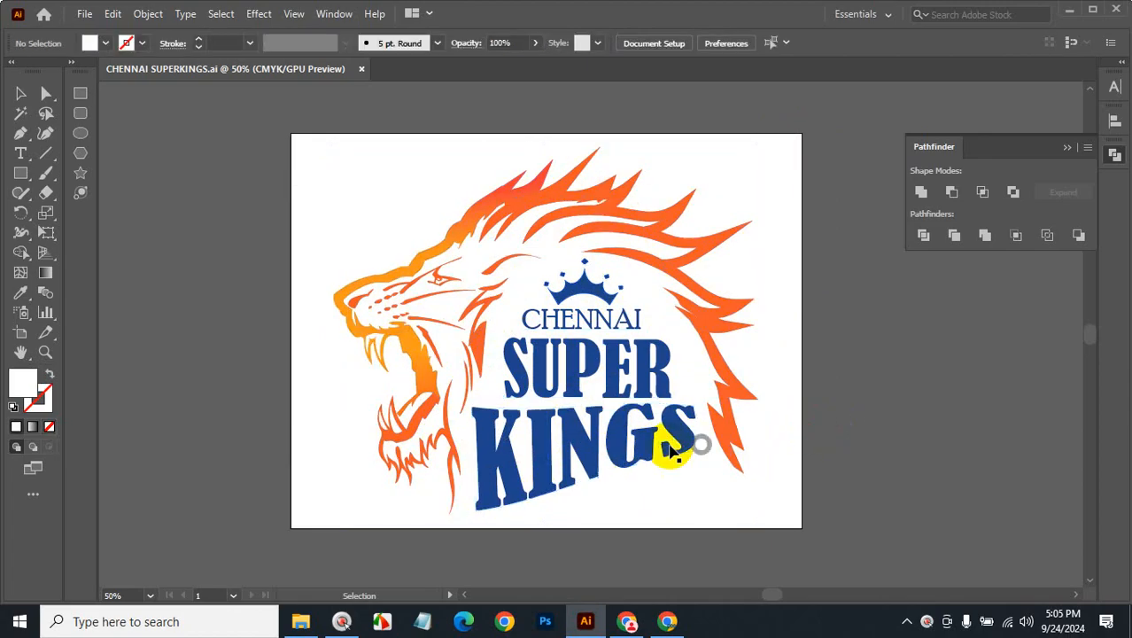
pyautogui.click(669, 450)
pyautogui.click(625, 360)
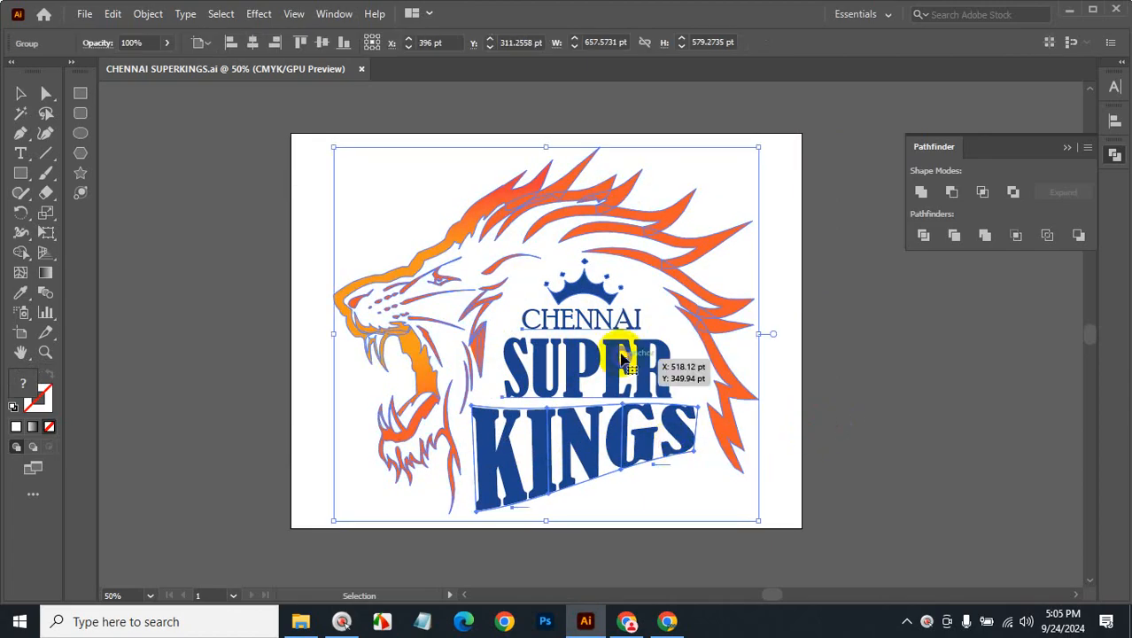
pyautogui.click(600, 320)
pyautogui.click(877, 357)
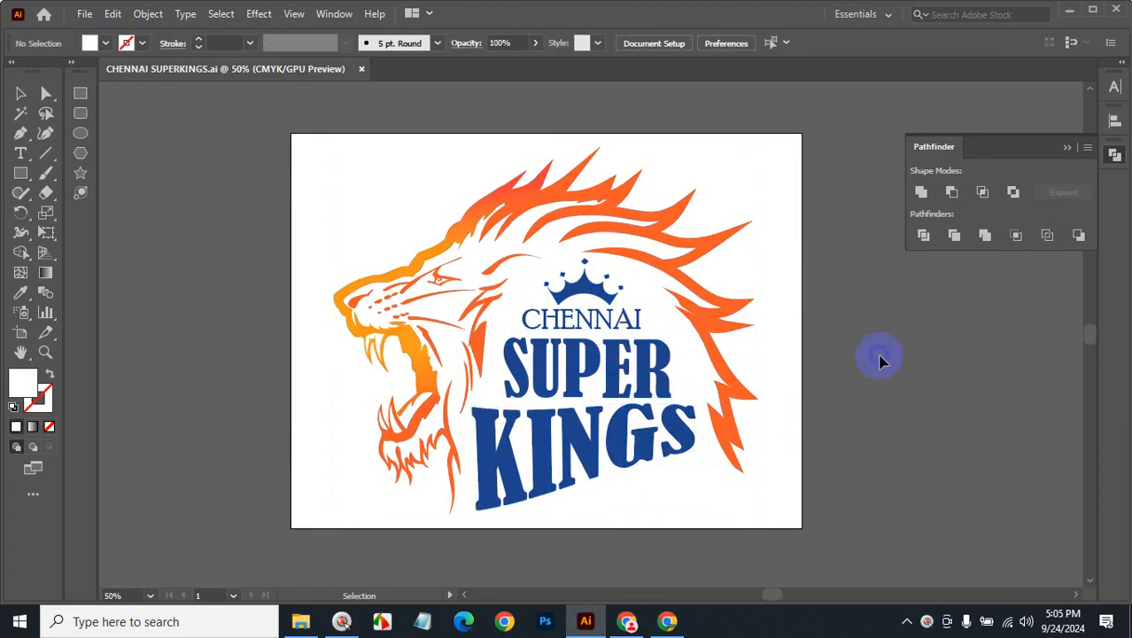
# Ungroup the logo and move the KINGS lettering off the artboard onto the empty canvas to its right
pyautogui.rightClick(620, 352)
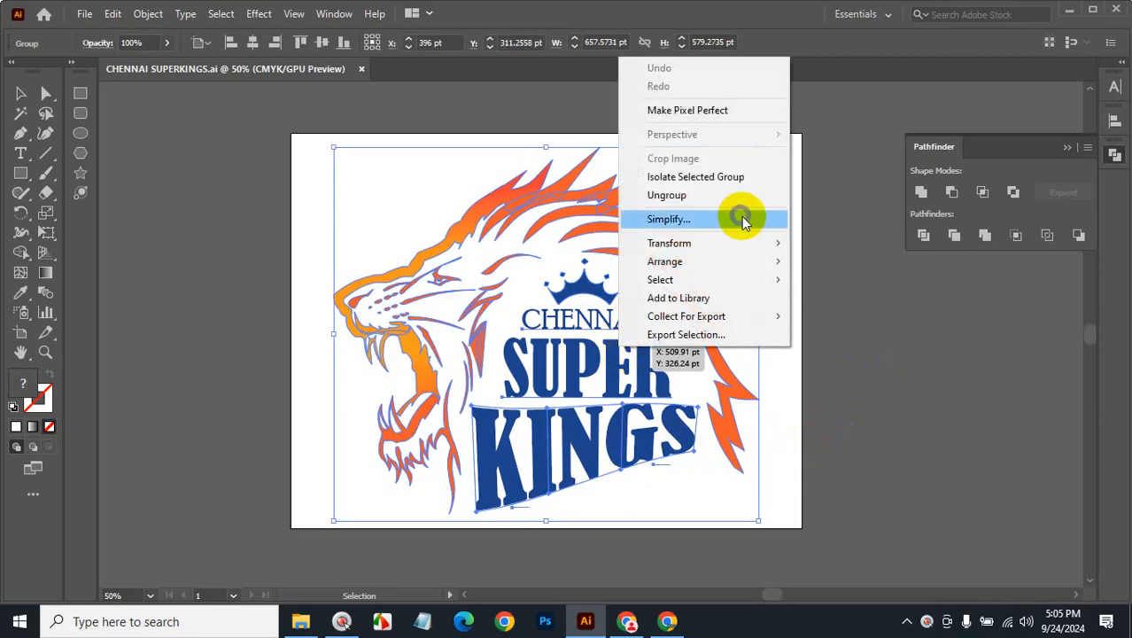
pyautogui.click(726, 191)
pyautogui.moveTo(632, 450); pyautogui.dragTo(978, 399)
pyautogui.click(1001, 521)
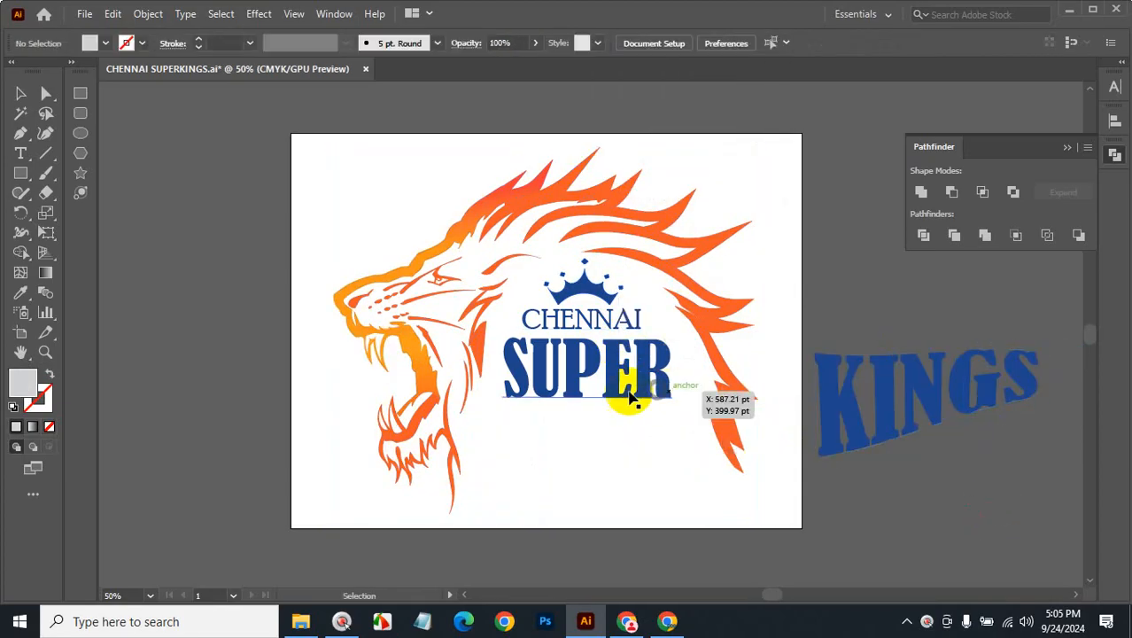
# Check that the CHENNAI lettering and the crown are separate objects by selecting each one, and deselect everything
pyautogui.click(598, 317)
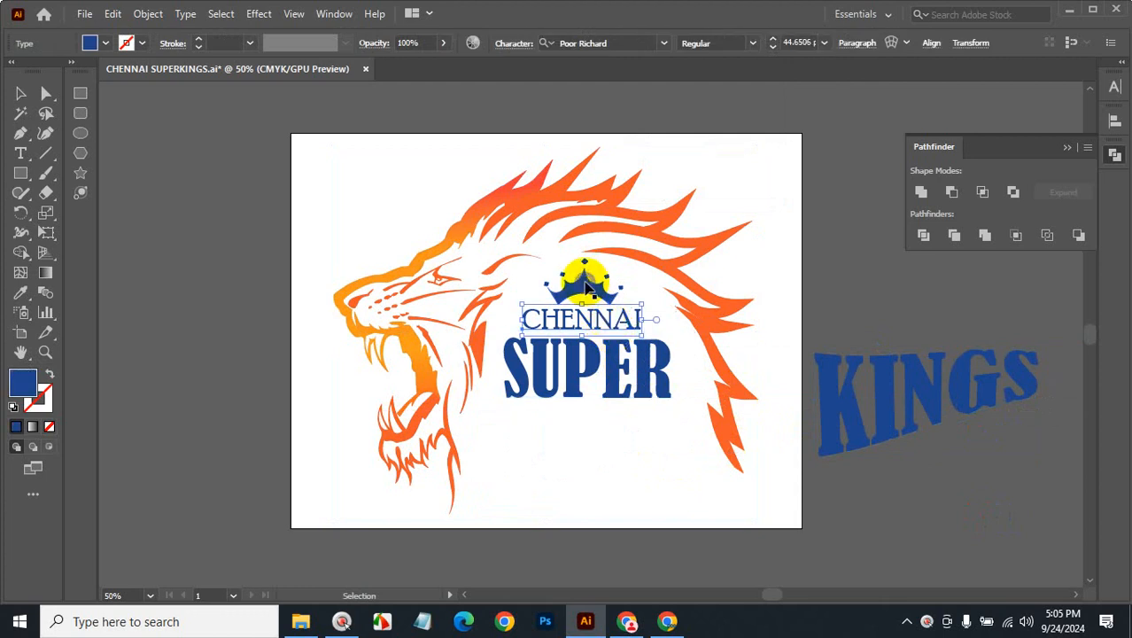
pyautogui.click(586, 288)
pyautogui.click(874, 289)
# Inspect up close how the lion's mane strands overlap as individual shapes by selecting one of the strands
pyautogui.hotkey('ctrl', 'space')
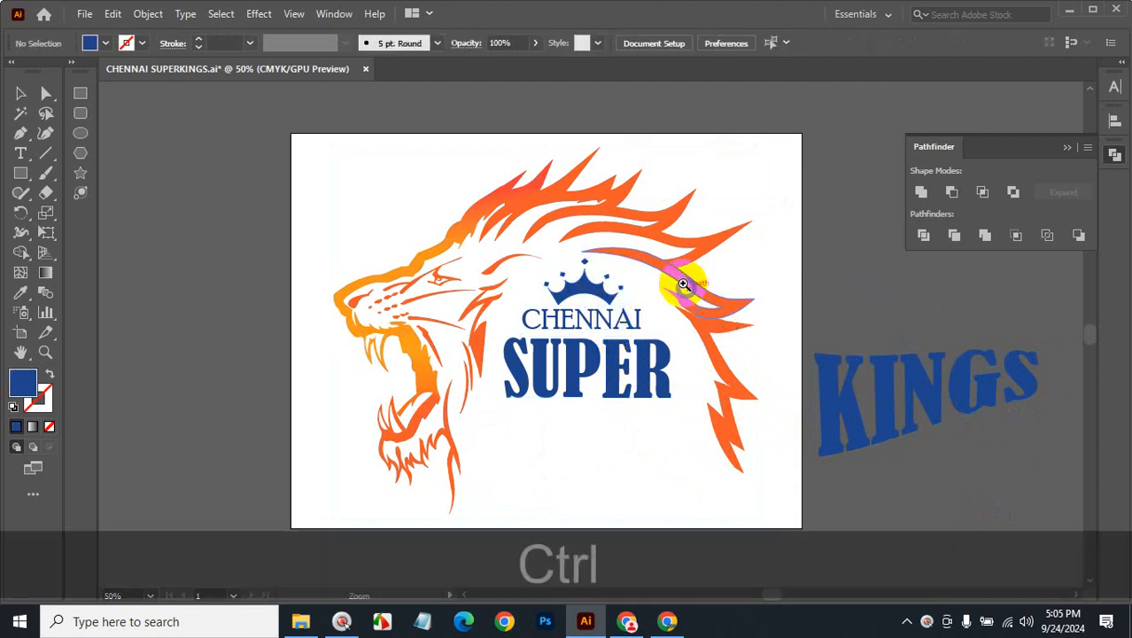
pyautogui.click(677, 286)
pyautogui.click(554, 310)
pyautogui.click(526, 182)
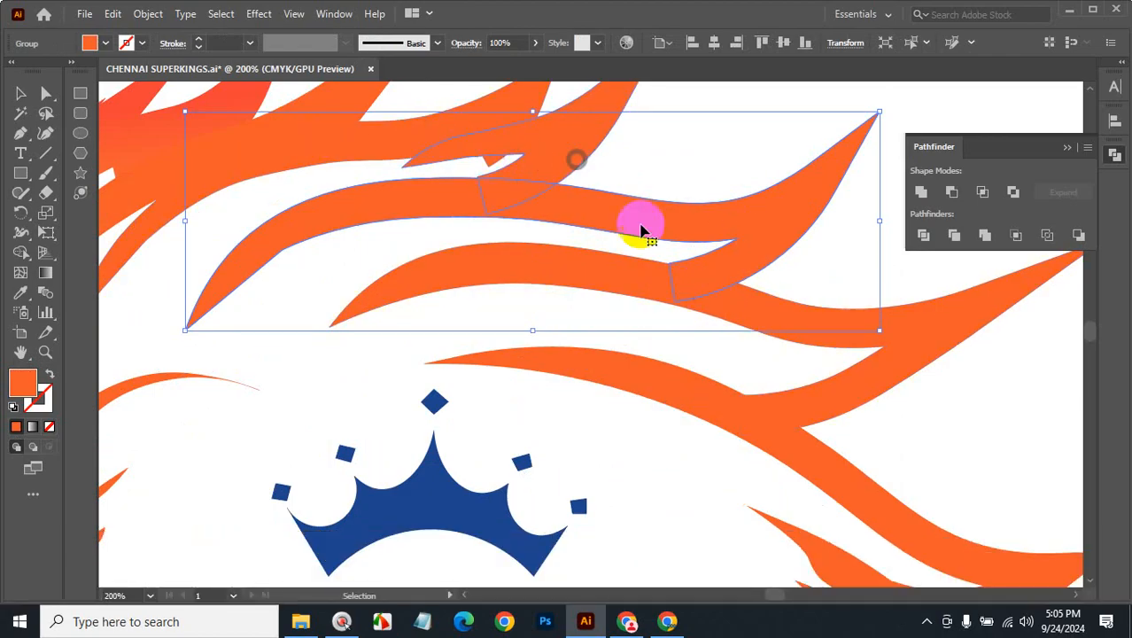
pyautogui.hotkey('ctrl', 'alt', 'space')
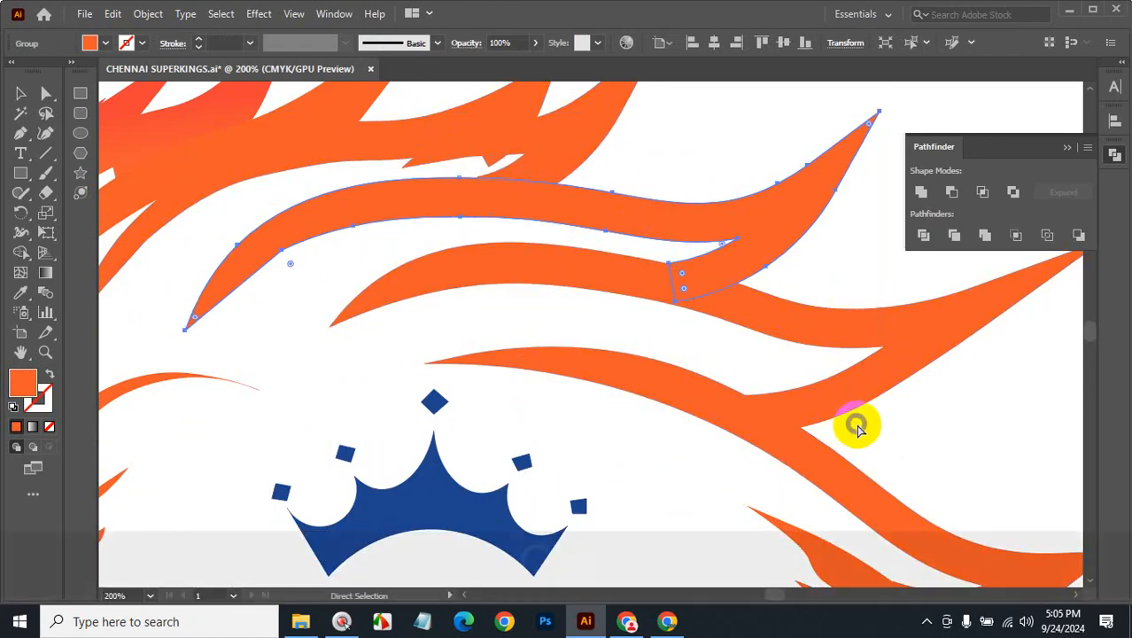
pyautogui.moveTo(693, 398); pyautogui.dragTo(652, 380)
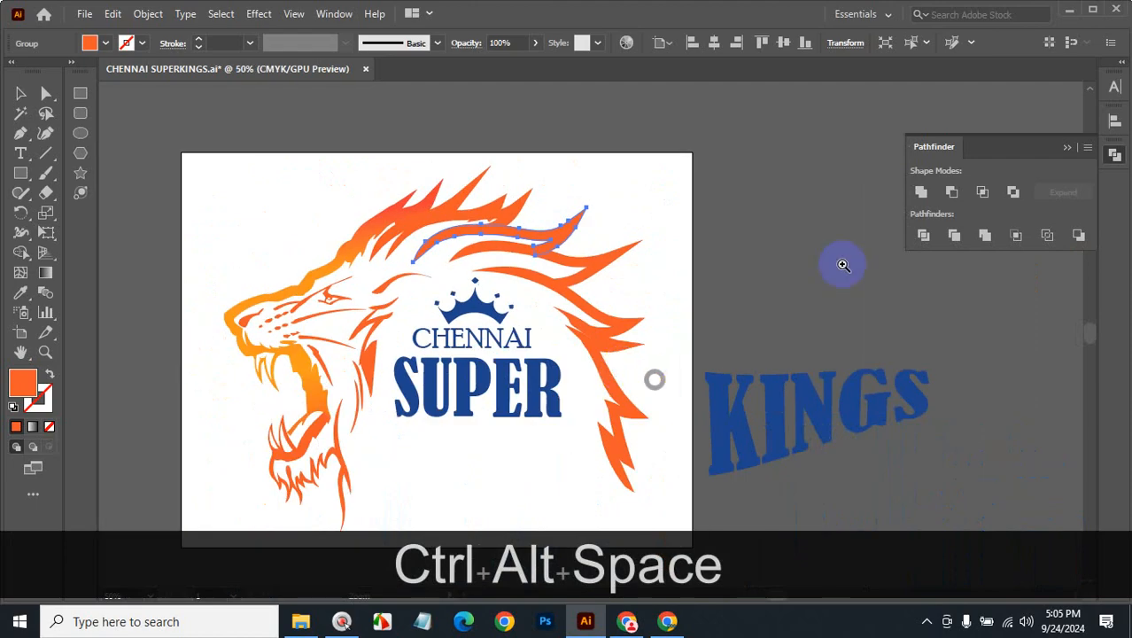
# Select all matching orange lion shapes with the Magic Wand, merge them with Unite and deselect them
pyautogui.click(21, 113)
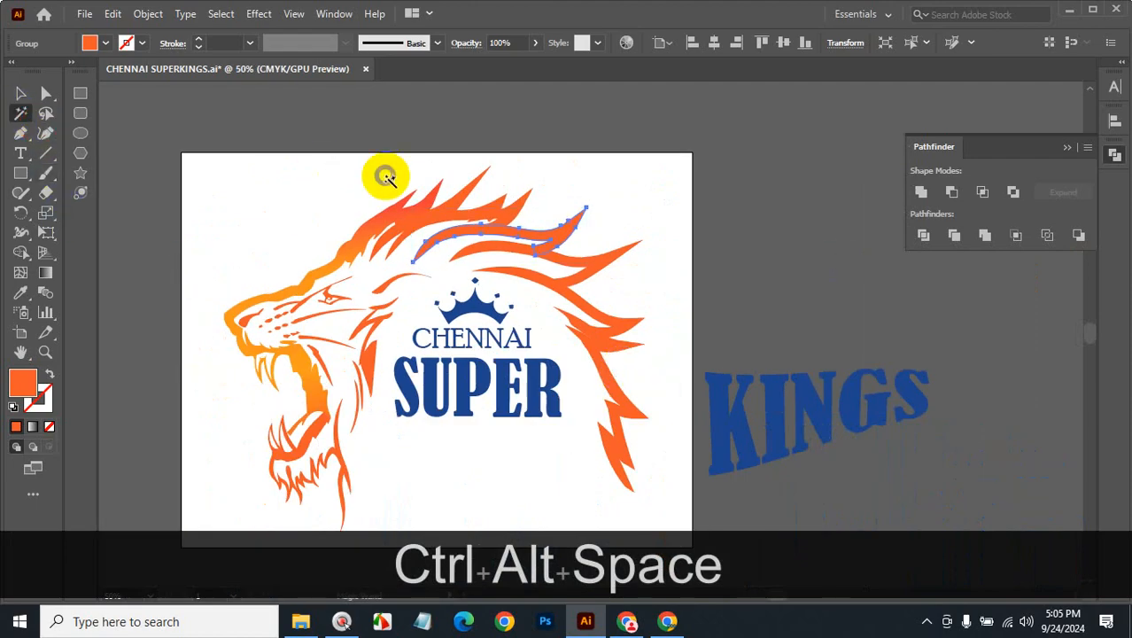
pyautogui.click(454, 206)
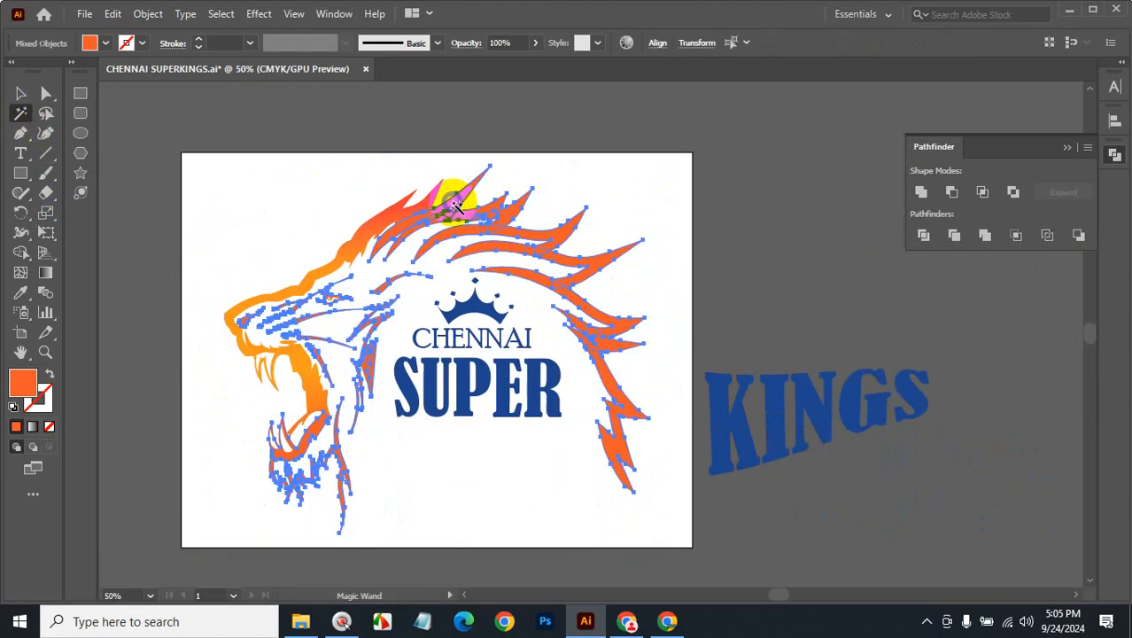
pyautogui.click(920, 192)
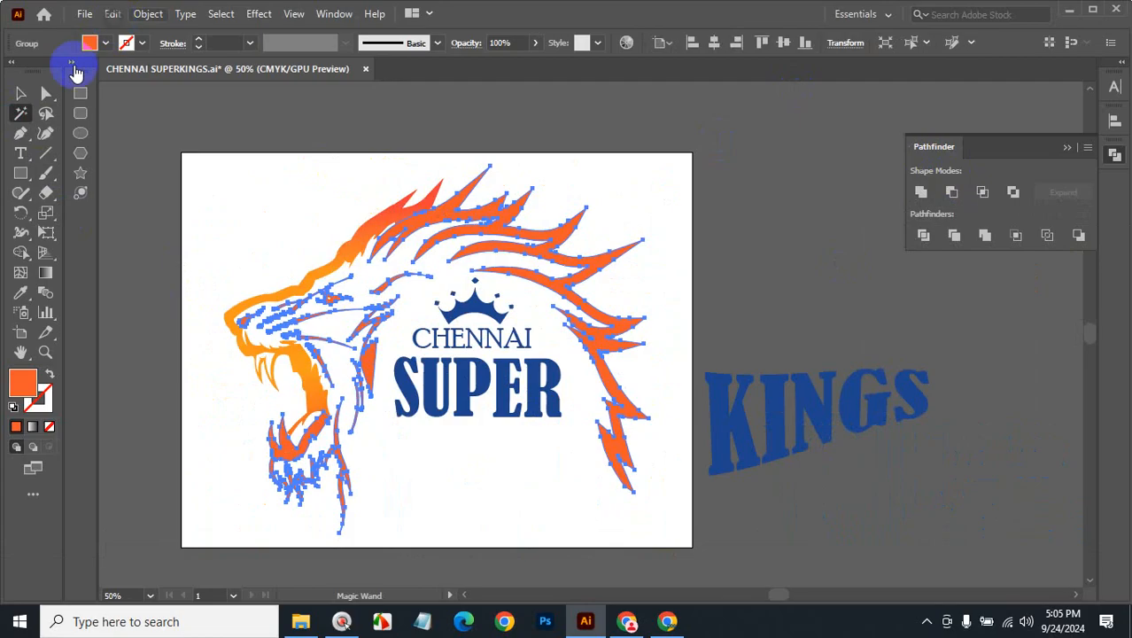
pyautogui.click(21, 93)
pyautogui.click(867, 307)
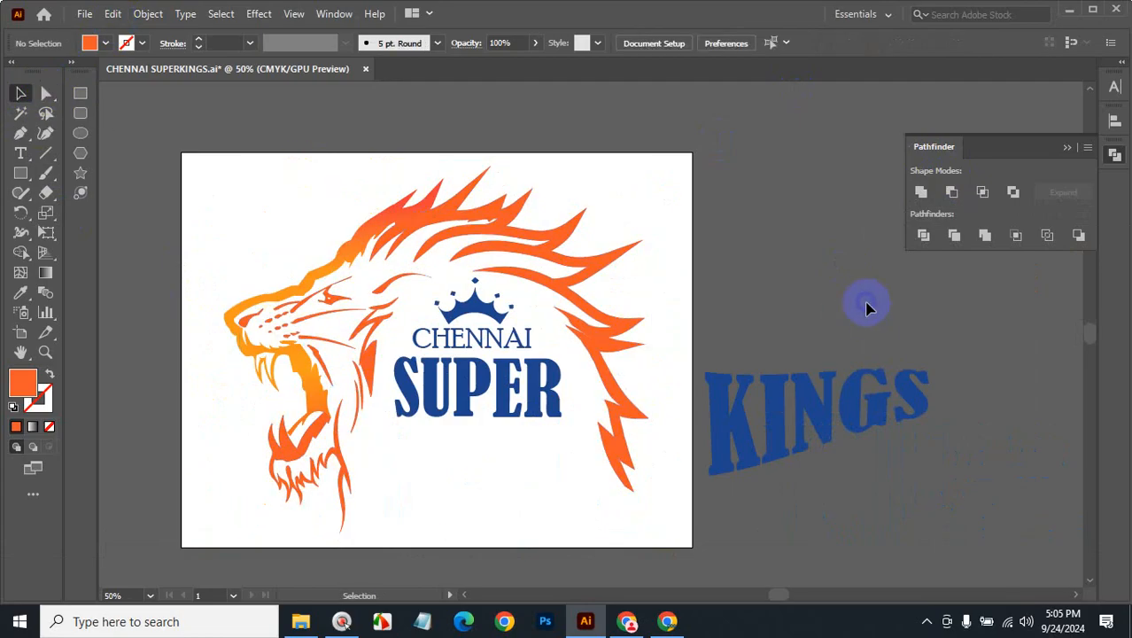
# Undo the Unite of the orange lion shapes and clear the selection
pyautogui.hotkey('ctrl', 'z')
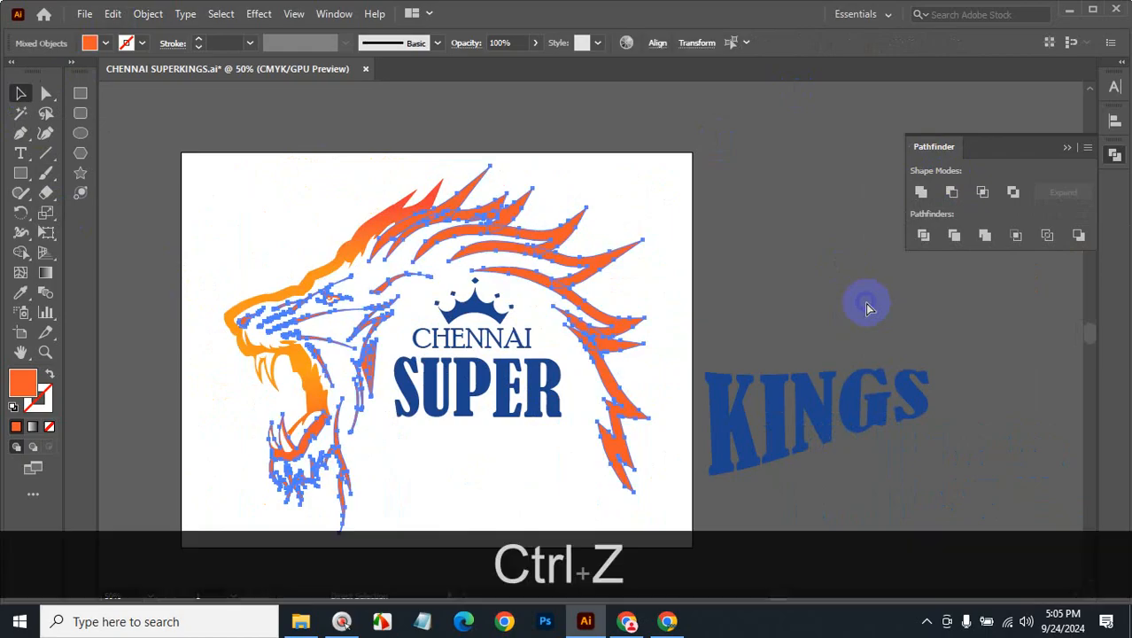
pyautogui.click(848, 280)
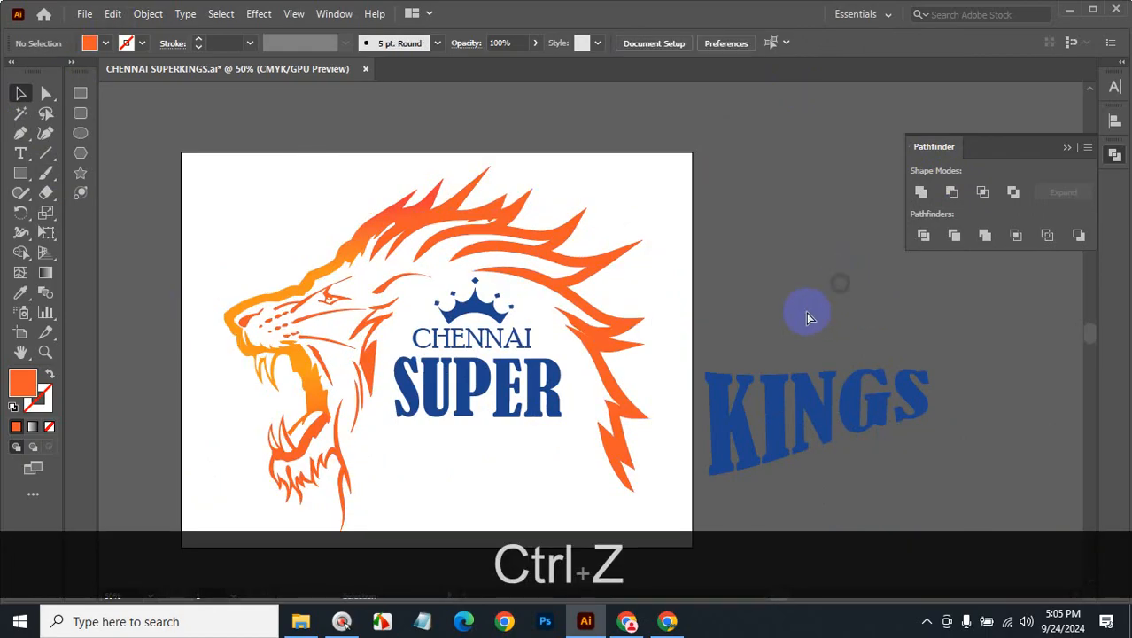
pyautogui.hotkey('ctrl', 'space')
pyautogui.keyDown('ctrl'); pyautogui.click(470, 301); pyautogui.keyUp('ctrl')
pyautogui.keyDown('ctrl'); pyautogui.click(470, 301); pyautogui.keyUp('ctrl')
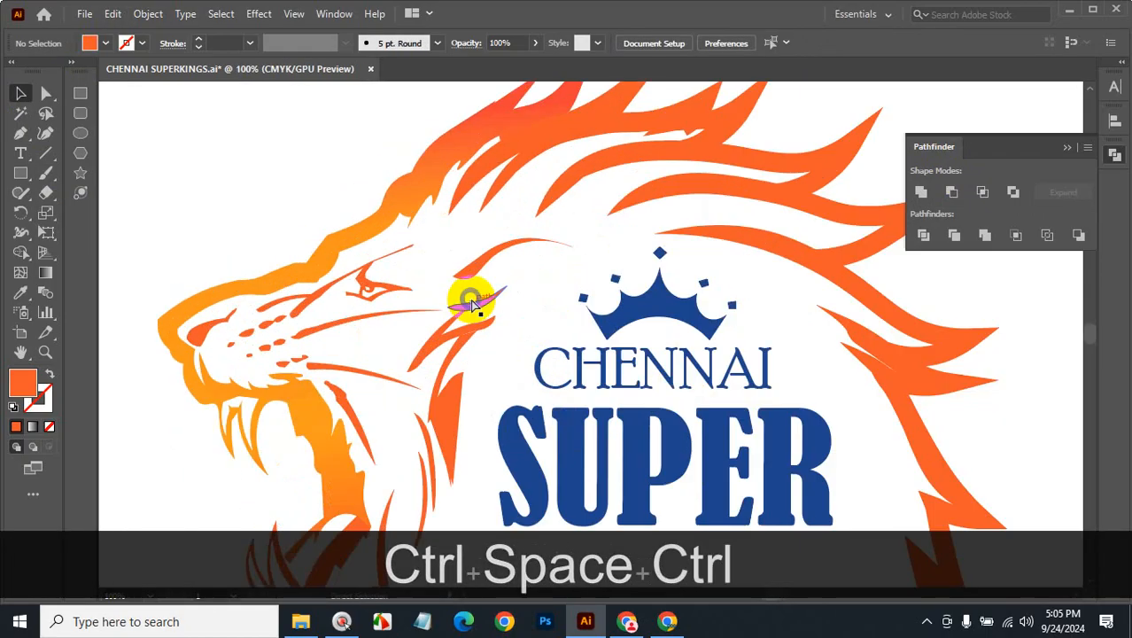
pyautogui.hotkey('ctrl', 'shift', 'z')
pyautogui.click(318, 180)
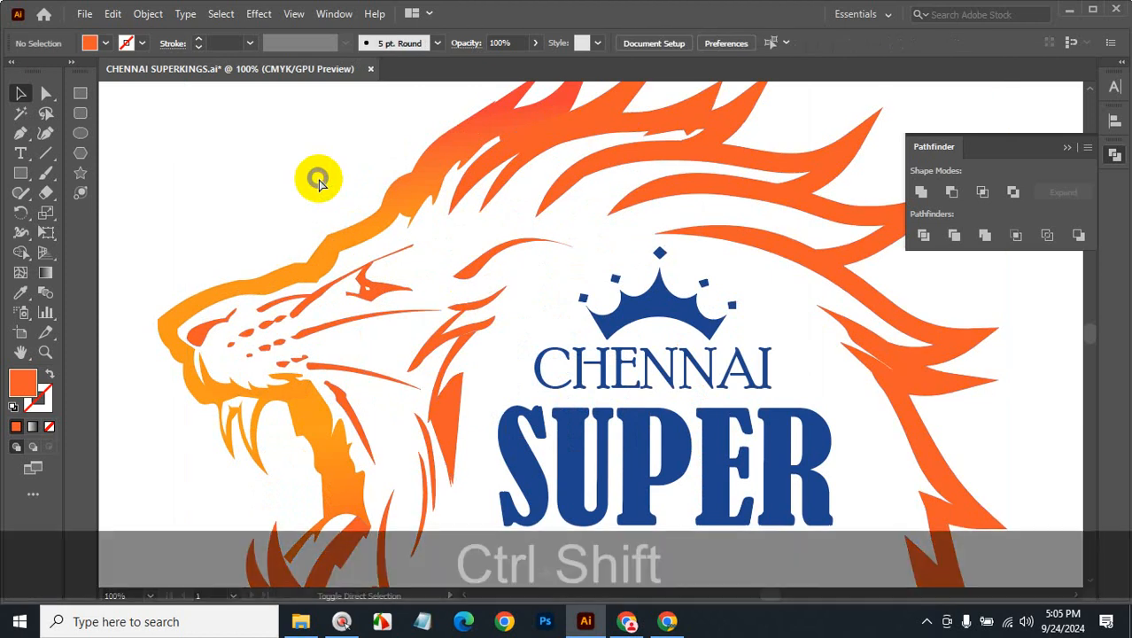
pyautogui.hotkey('ctrl', 'shift', 'z')
pyautogui.hotkey('ctrl', 'shift', 'z')
pyautogui.click(318, 179)
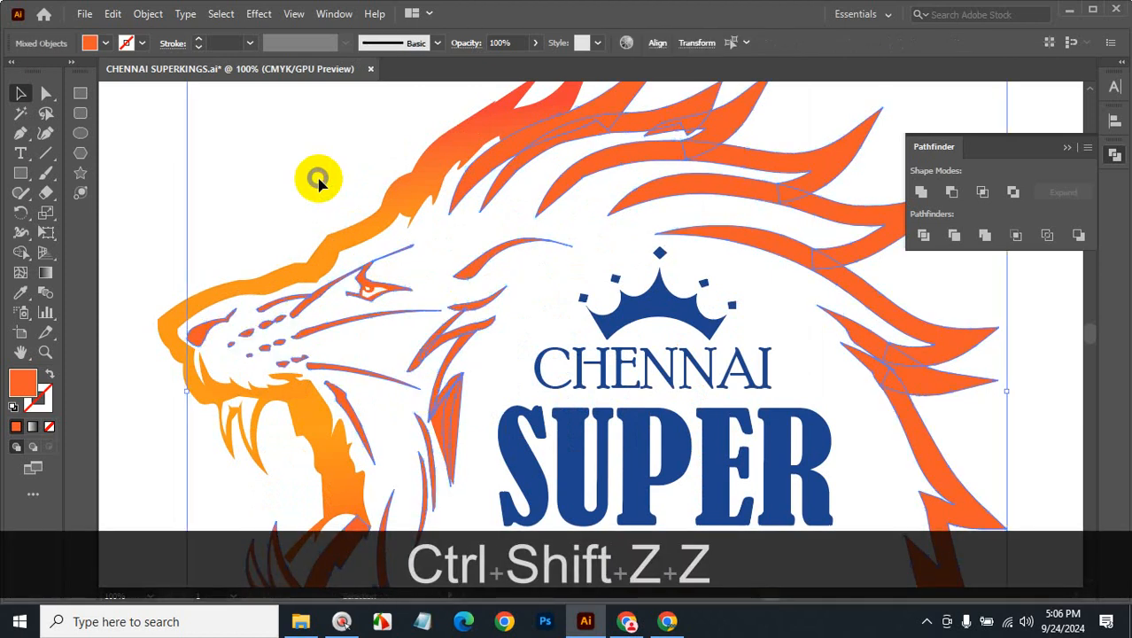
# Move the white shape out of the lion's eye to show how the eye is layered, and undo the move
pyautogui.hotkey('ctrl', 'space')
pyautogui.click(443, 301)
pyautogui.click(550, 334)
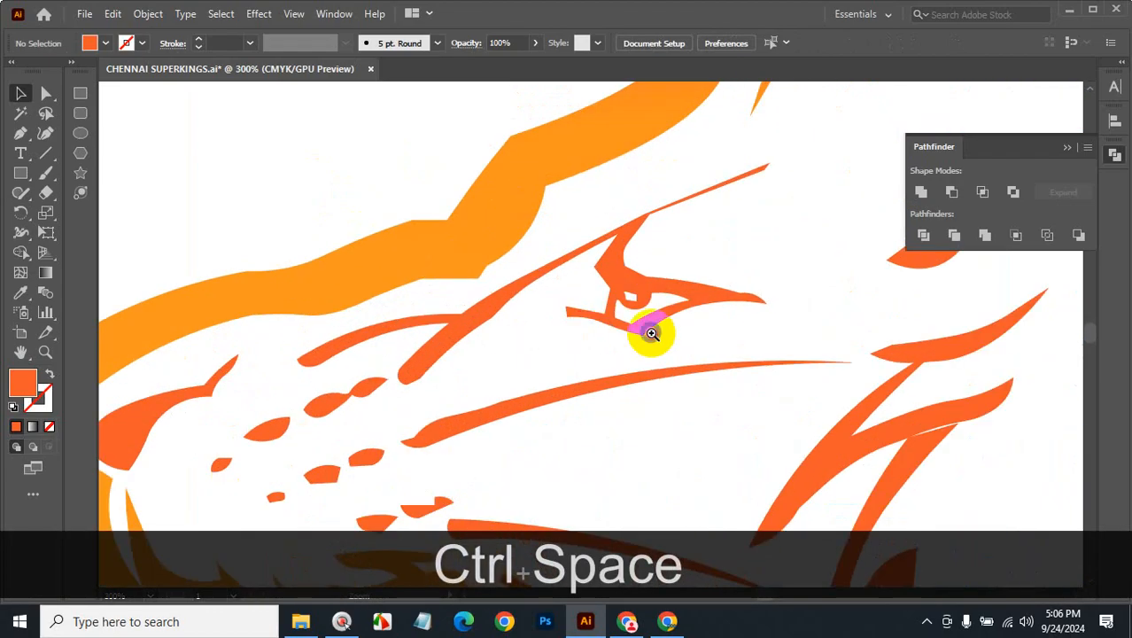
pyautogui.click(647, 328)
pyautogui.moveTo(607, 288); pyautogui.dragTo(433, 366)
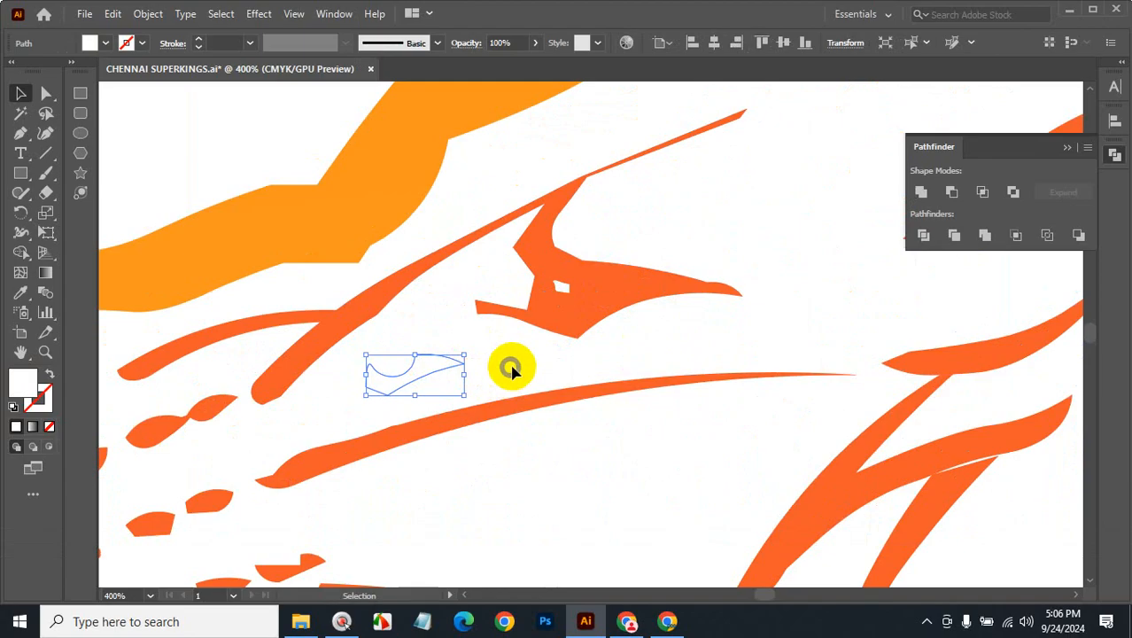
pyautogui.hotkey('ctrl', 'z')
pyautogui.click(689, 352)
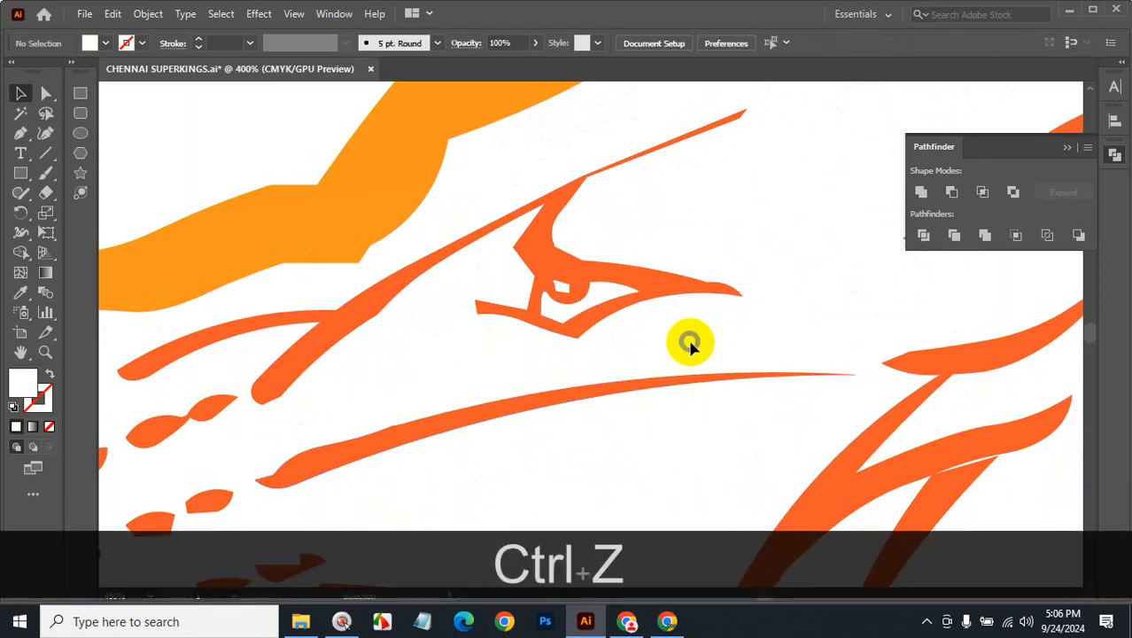
# Cut the white eye shape and the small white highlight out of the orange eye shape with Minus Front
pyautogui.click(621, 275)
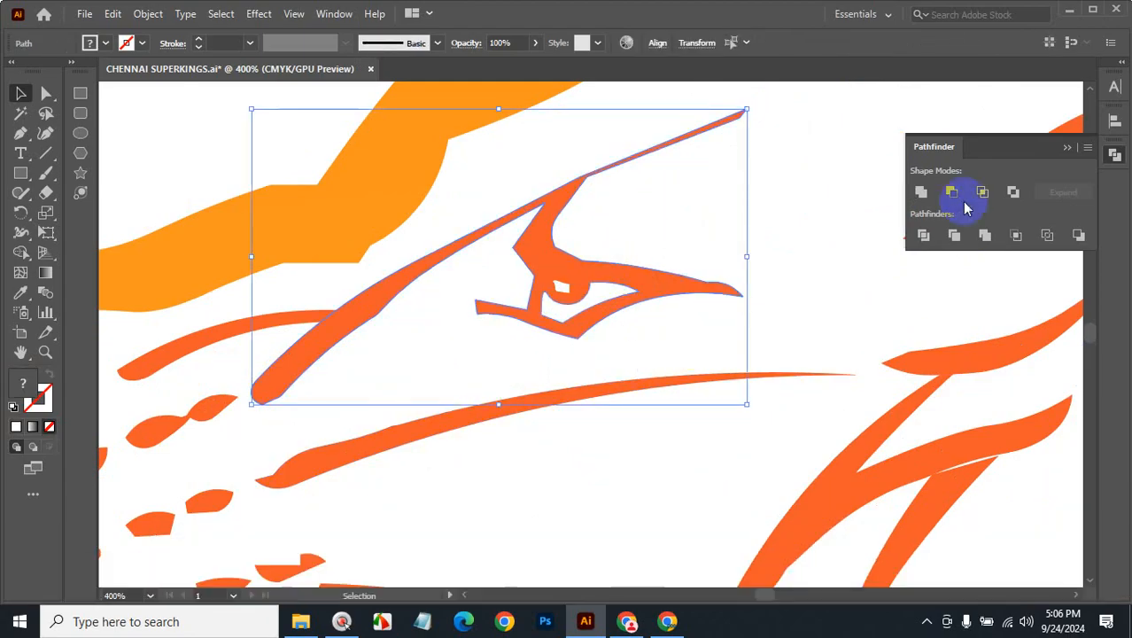
pyautogui.click(951, 192)
pyautogui.click(772, 213)
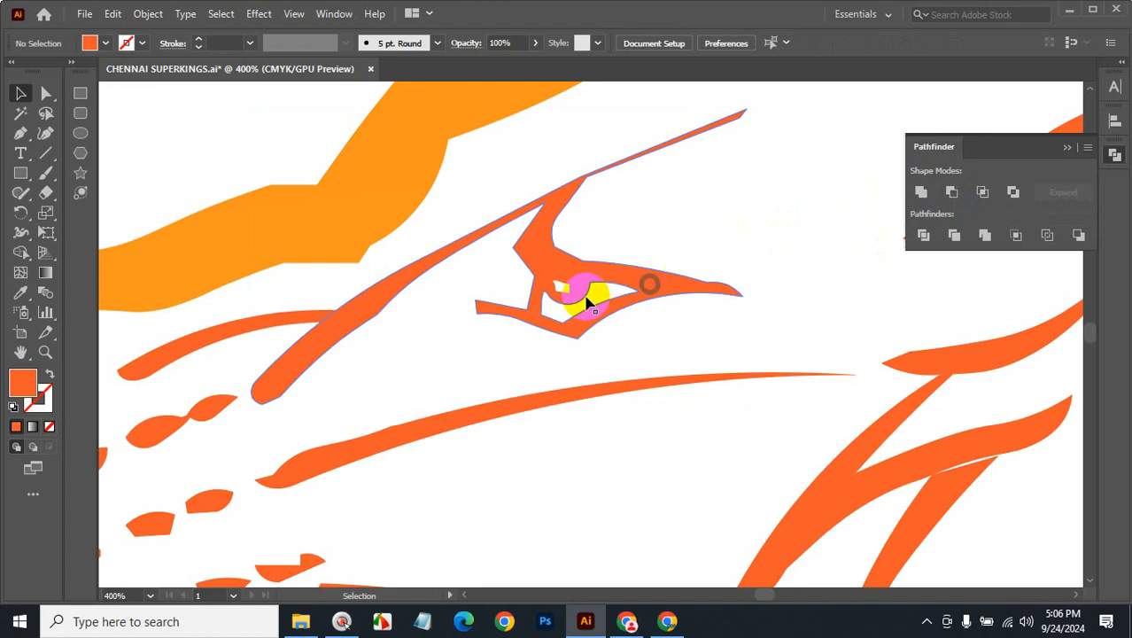
pyautogui.click(564, 288)
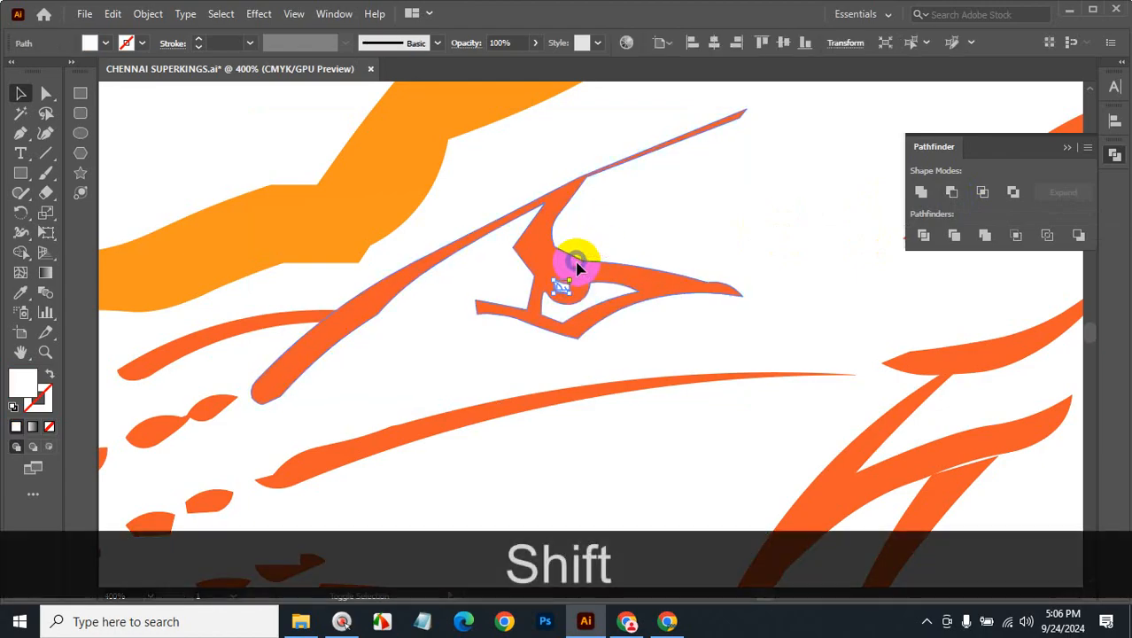
pyautogui.keyDown('shift'); pyautogui.click(578, 261); pyautogui.keyUp('shift')
pyautogui.click(952, 193)
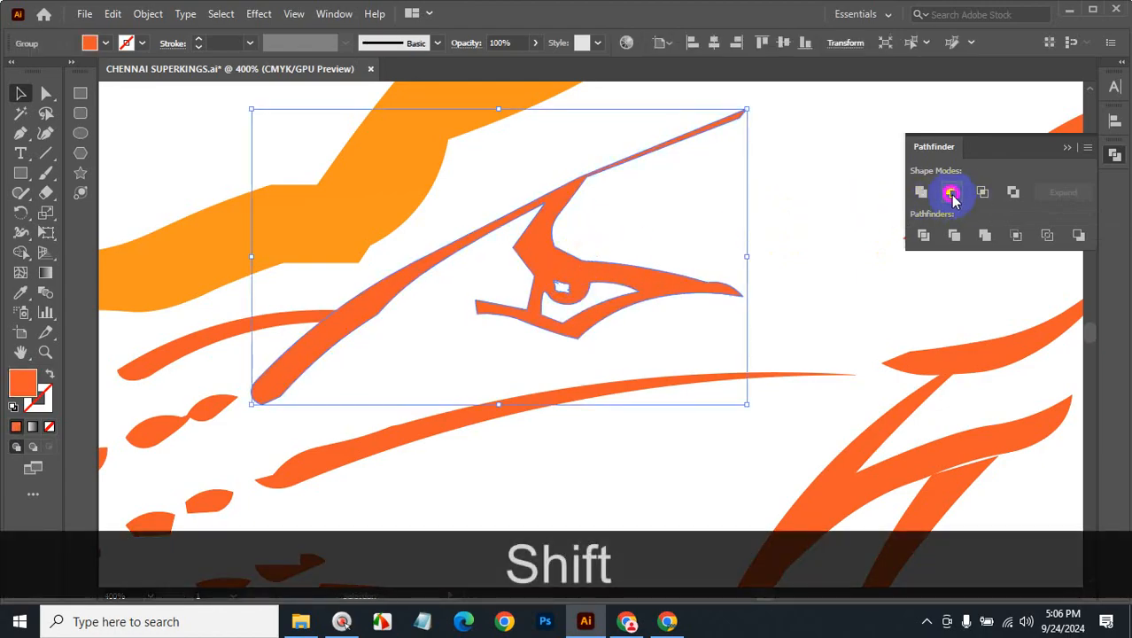
pyautogui.click(838, 222)
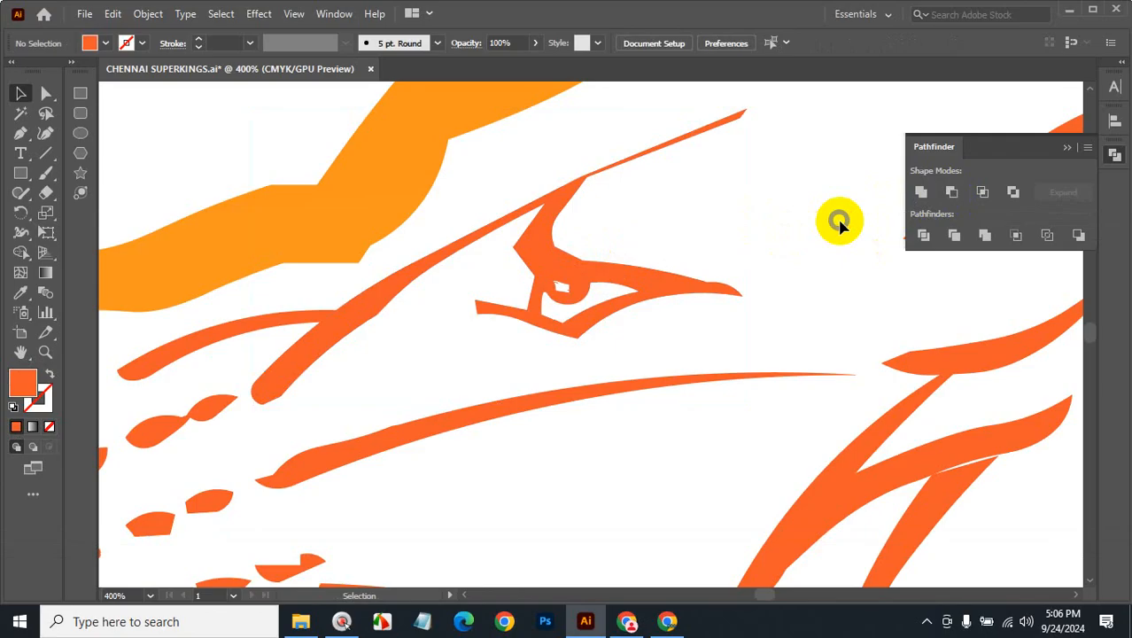
# Compare the coloured logo on the artboard with the black traced lion placed beside it on the canvas
pyautogui.hotkey('ctrl', 'alt', 'space')
pyautogui.moveTo(766, 308); pyautogui.dragTo(722, 361)
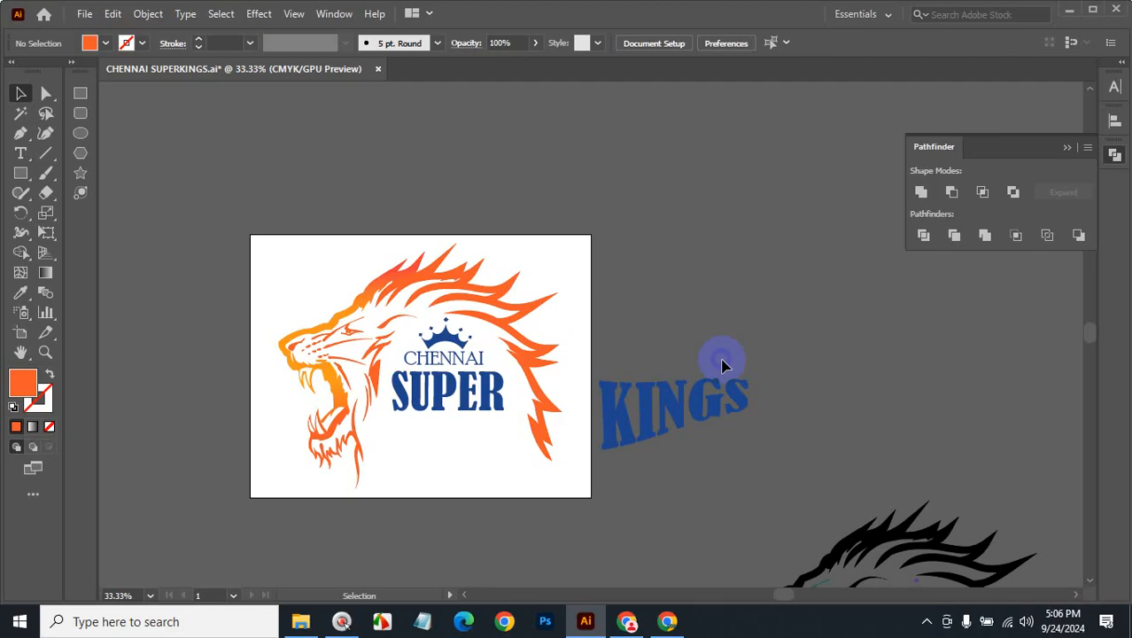
pyautogui.hotkey('ctrl', 'alt', 'space')
pyautogui.click(797, 453)
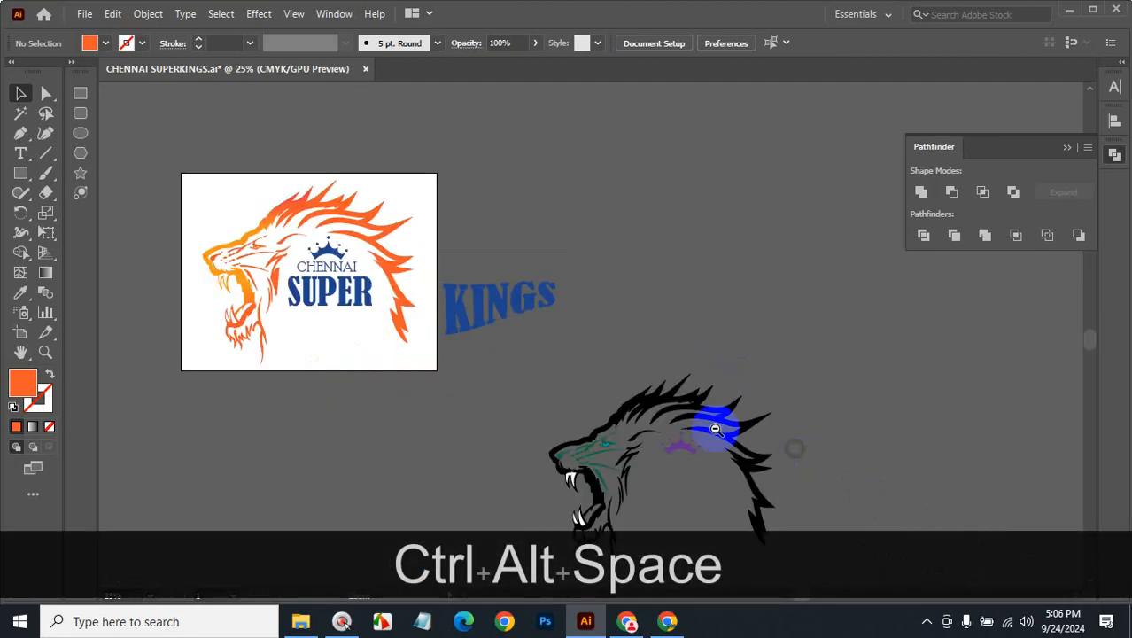
pyautogui.keyDown('ctrl'); pyautogui.click(610, 348); pyautogui.keyUp('ctrl')
pyautogui.keyDown('ctrl'); pyautogui.click(611, 348); pyautogui.keyUp('ctrl')
pyautogui.keyDown('ctrl'); pyautogui.click(611, 348); pyautogui.keyUp('ctrl')
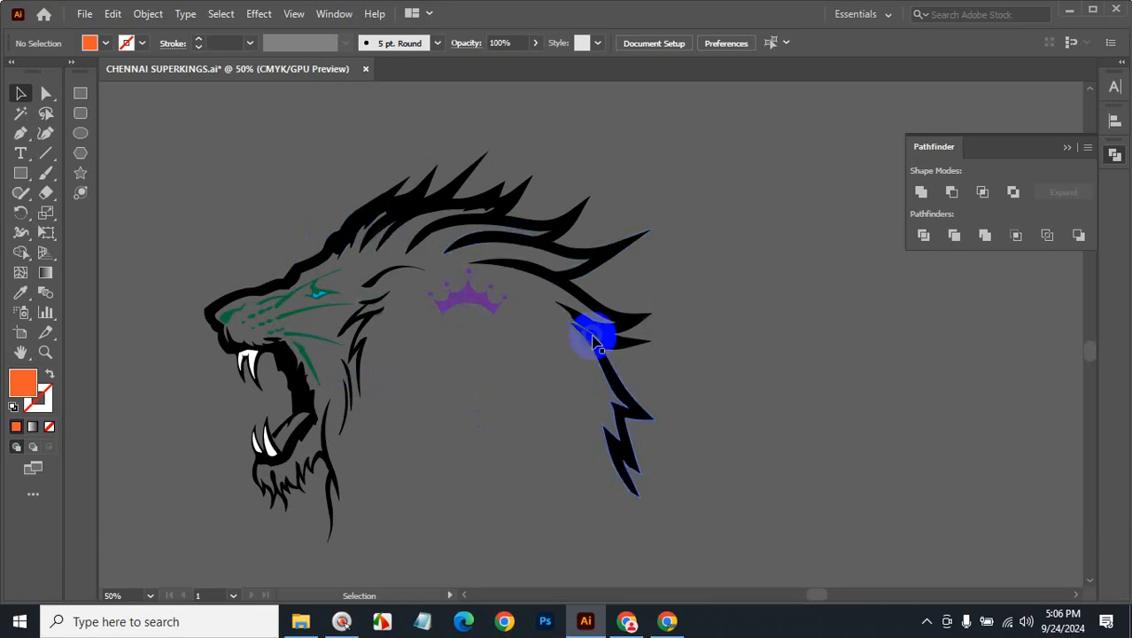
pyautogui.keyDown('ctrl'); pyautogui.keyDown('alt'); pyautogui.click(473, 321); pyautogui.keyUp('alt'); pyautogui.keyUp('ctrl')
pyautogui.keyDown('ctrl'); pyautogui.keyDown('alt'); pyautogui.click(473, 321); pyautogui.keyUp('alt'); pyautogui.keyUp('ctrl')
pyautogui.keyDown('ctrl'); pyautogui.keyDown('alt'); pyautogui.click(604, 291); pyautogui.keyUp('alt'); pyautogui.keyUp('ctrl')
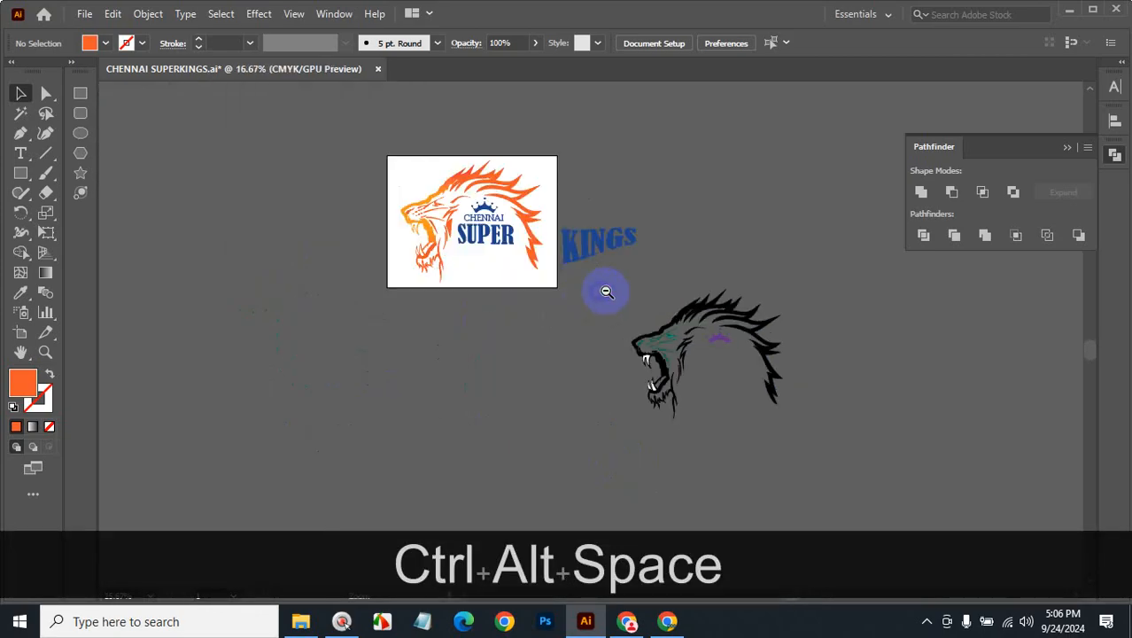
pyautogui.keyDown('ctrl'); pyautogui.keyDown('alt'); pyautogui.click(577, 333); pyautogui.keyUp('alt'); pyautogui.keyUp('ctrl')
pyautogui.keyDown('ctrl'); pyautogui.click(576, 330); pyautogui.keyUp('ctrl')
pyautogui.keyDown('ctrl'); pyautogui.click(570, 301); pyautogui.keyUp('ctrl')
pyautogui.keyDown('ctrl'); pyautogui.click(571, 305); pyautogui.keyUp('ctrl')
pyautogui.keyDown('ctrl'); pyautogui.click(572, 307); pyautogui.keyUp('ctrl')
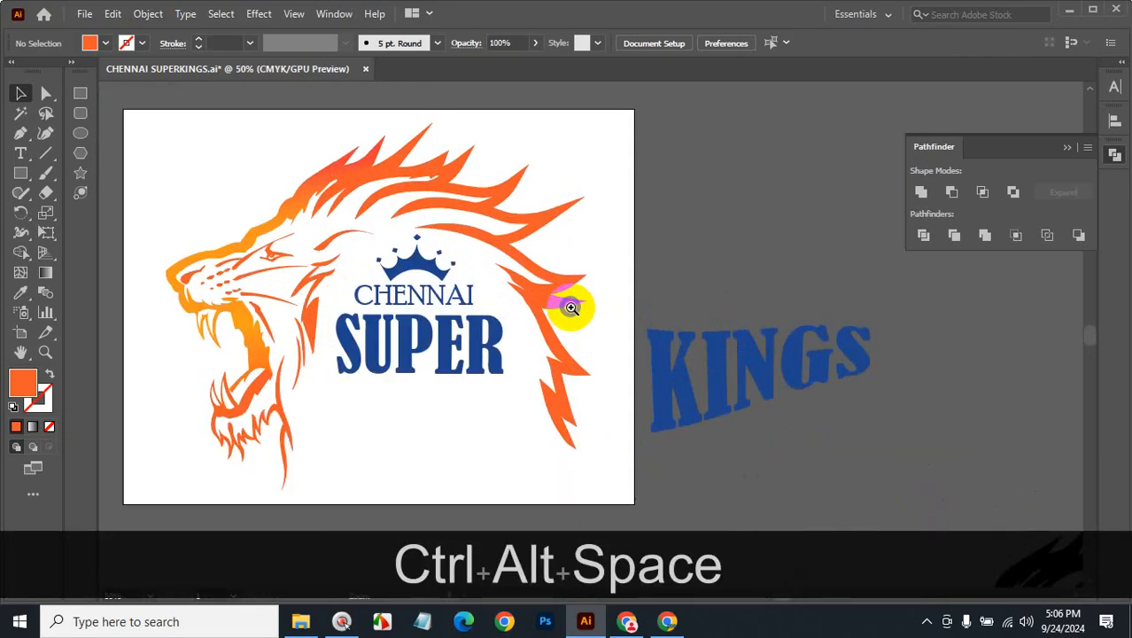
pyautogui.keyDown('ctrl'); pyautogui.keyDown('alt'); pyautogui.click(634, 394); pyautogui.keyUp('alt'); pyautogui.keyUp('ctrl')
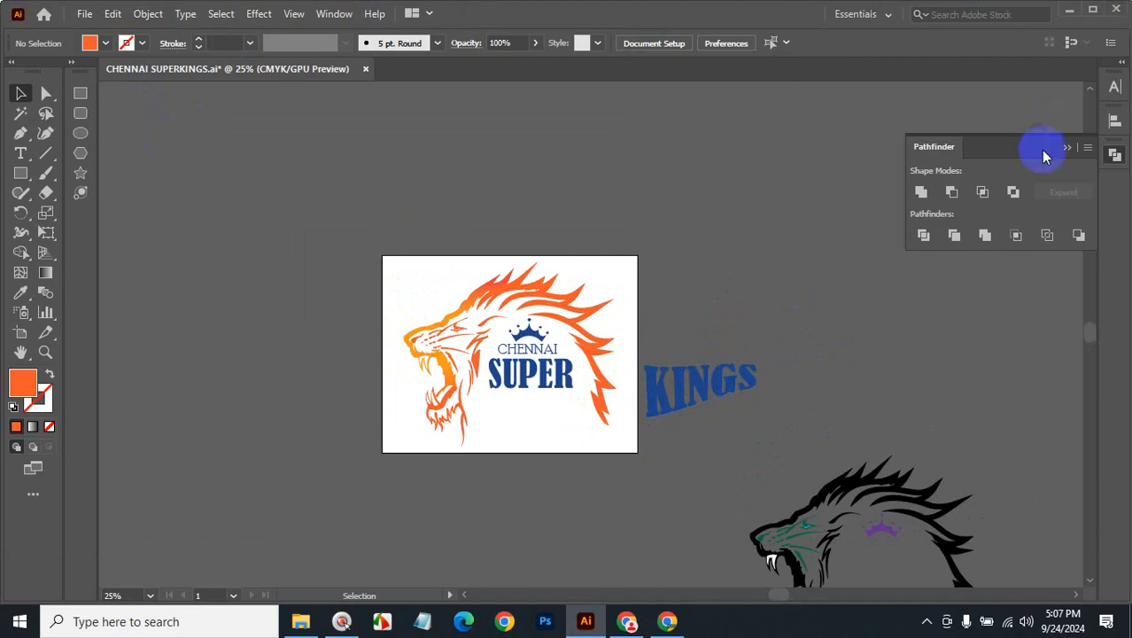
# Collapse the Pathfinder options and close CHENNAI SUPERKINGS.ai without saving the changes
pyautogui.click(1113, 153)
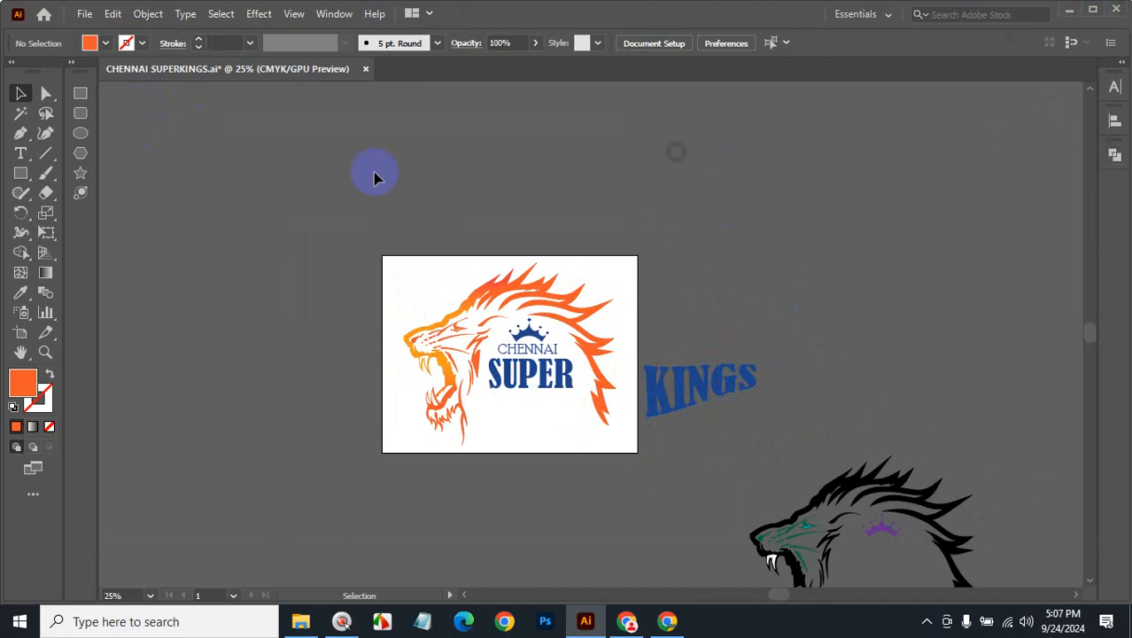
pyautogui.click(366, 69)
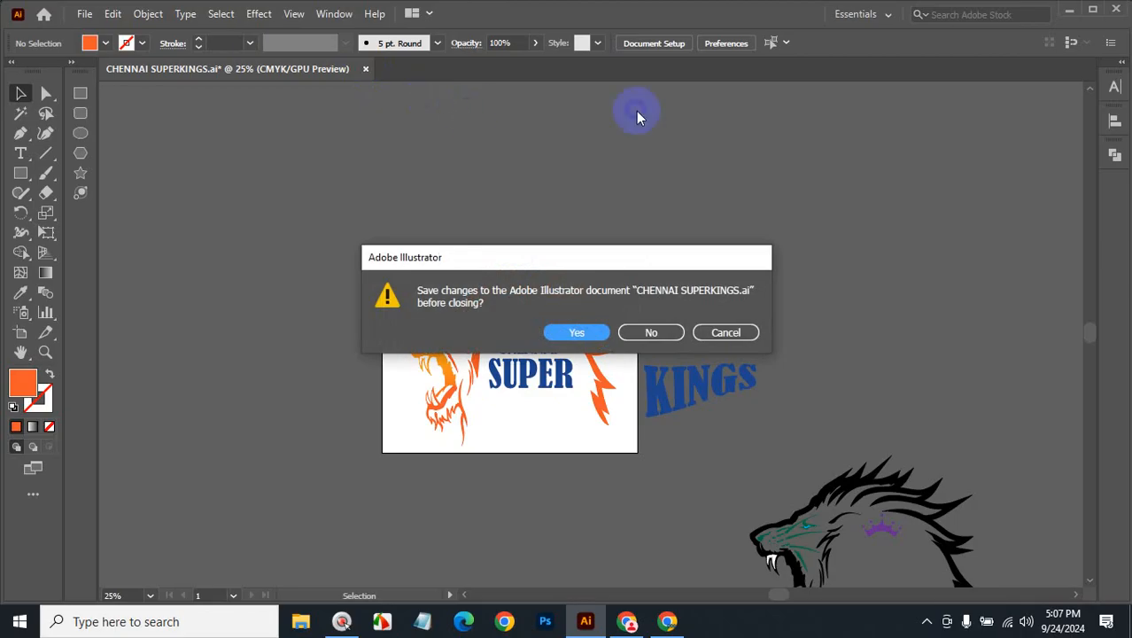
pyautogui.click(732, 344)
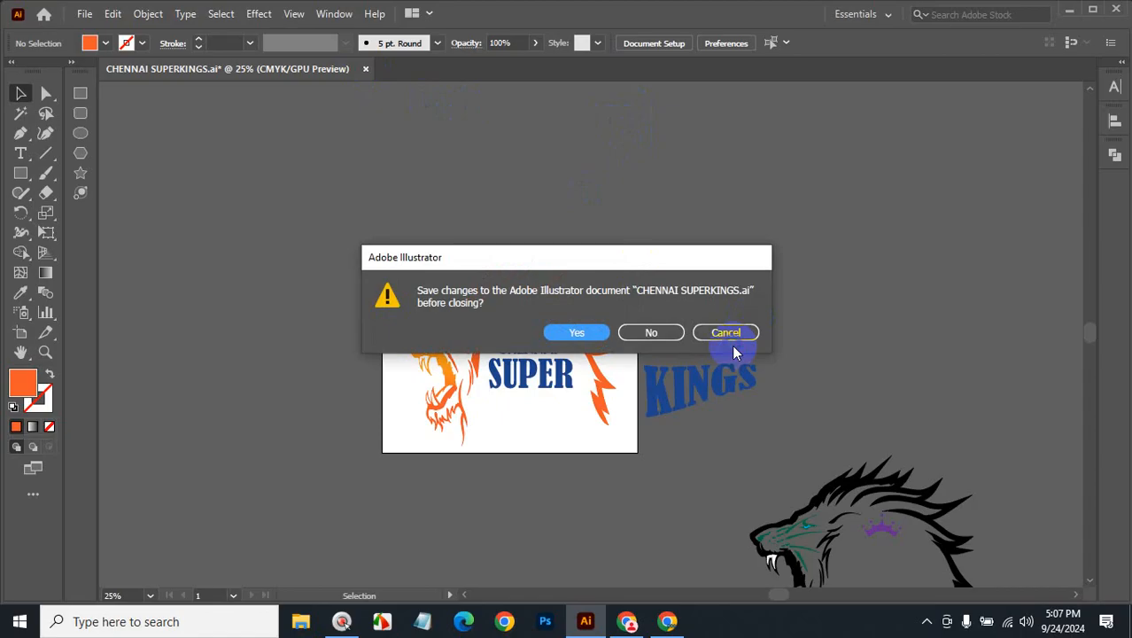
pyautogui.click(657, 333)
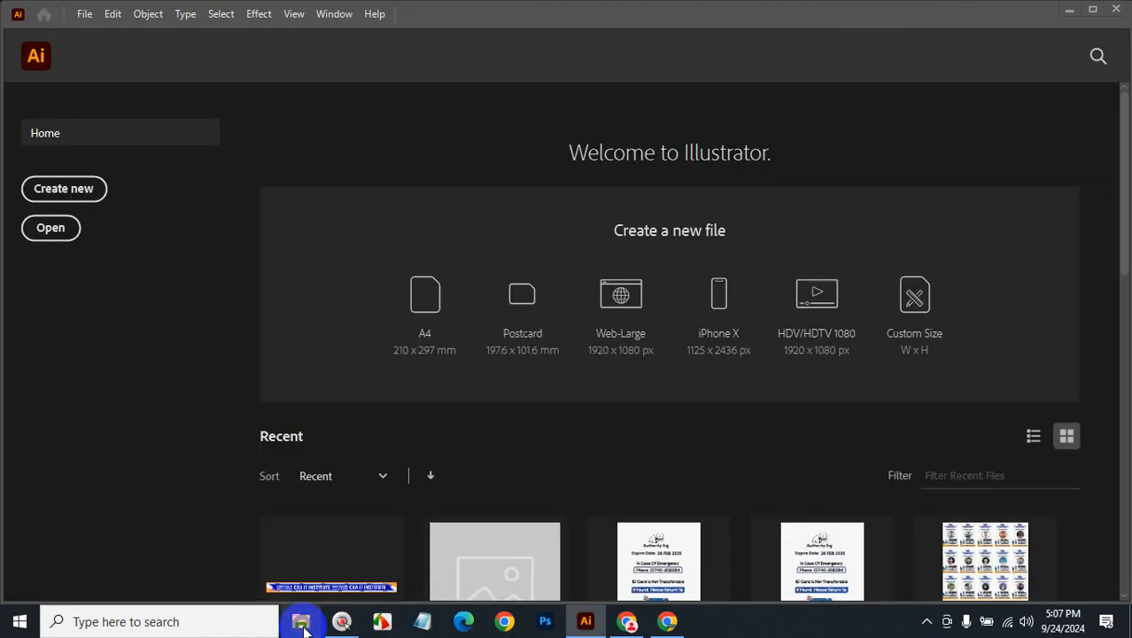
# In File Explorer, open the student's Illustrator folder on the PNY UFD321 (D:) drive
pyautogui.click(301, 623)
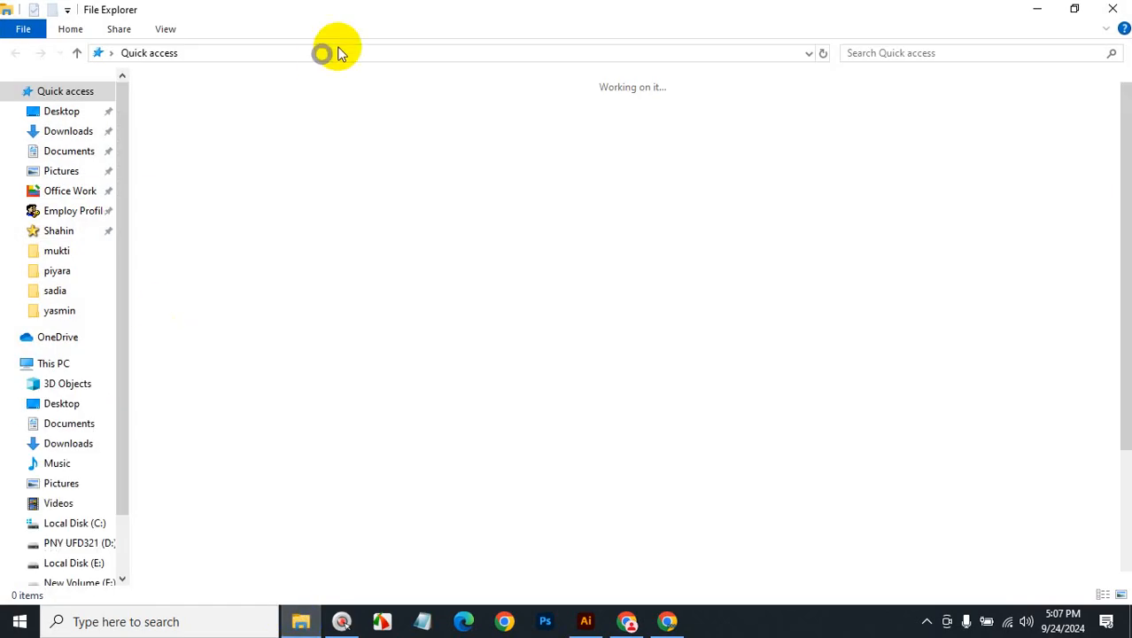
pyautogui.click(79, 543)
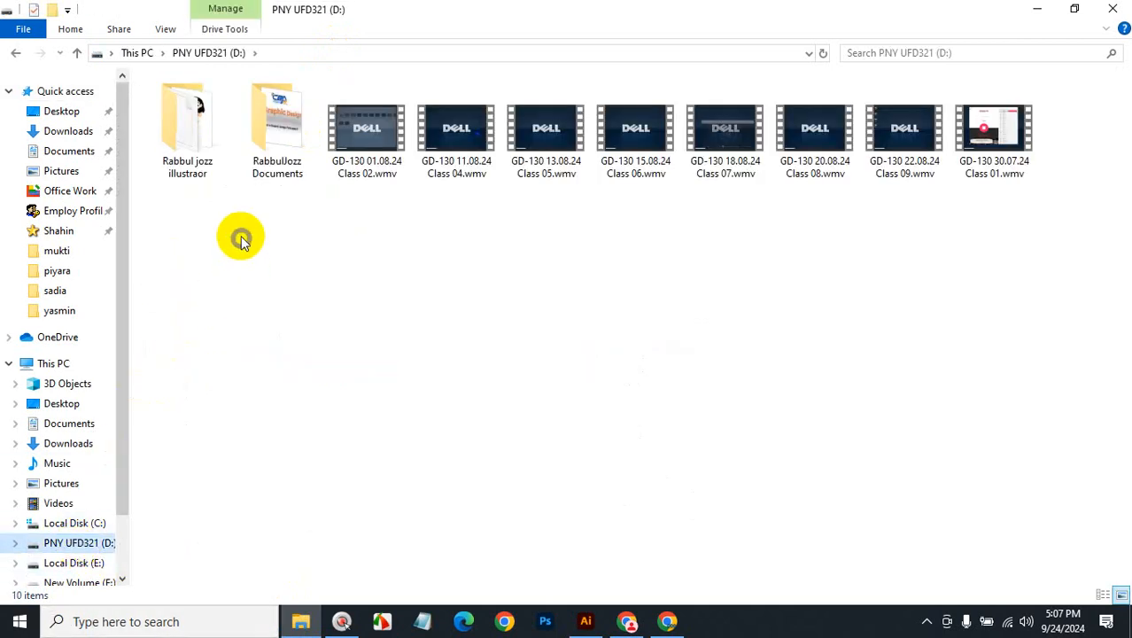
pyautogui.click(185, 115)
pyautogui.doubleClick(187, 115)
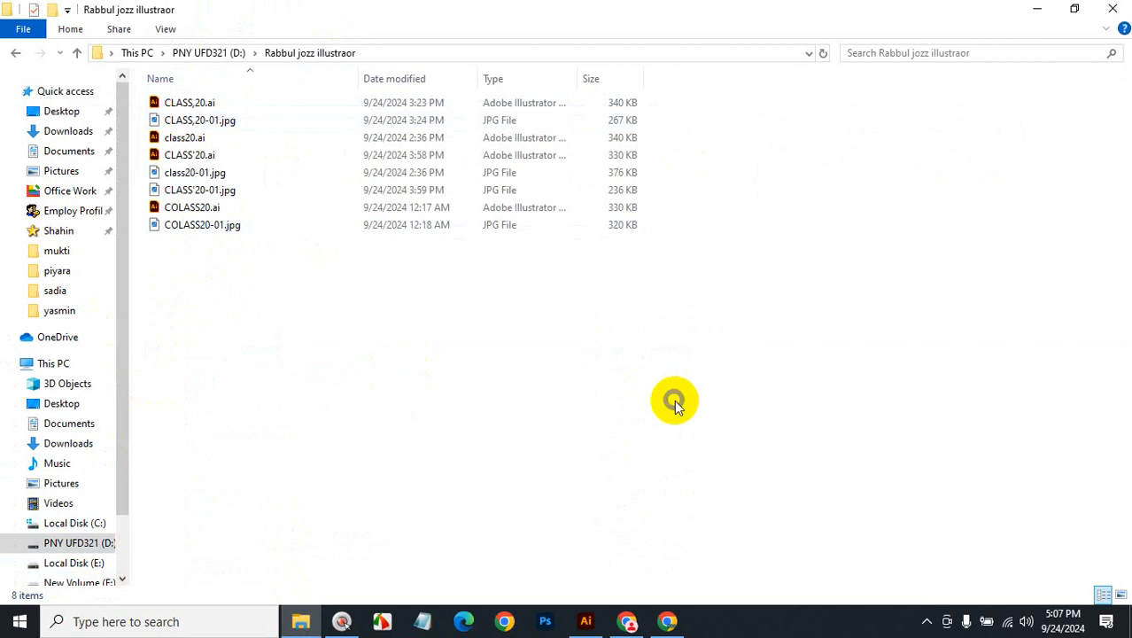
# Show the student's class files as large thumbnails, look over the logo designs, and close the folder window
pyautogui.click(1121, 593)
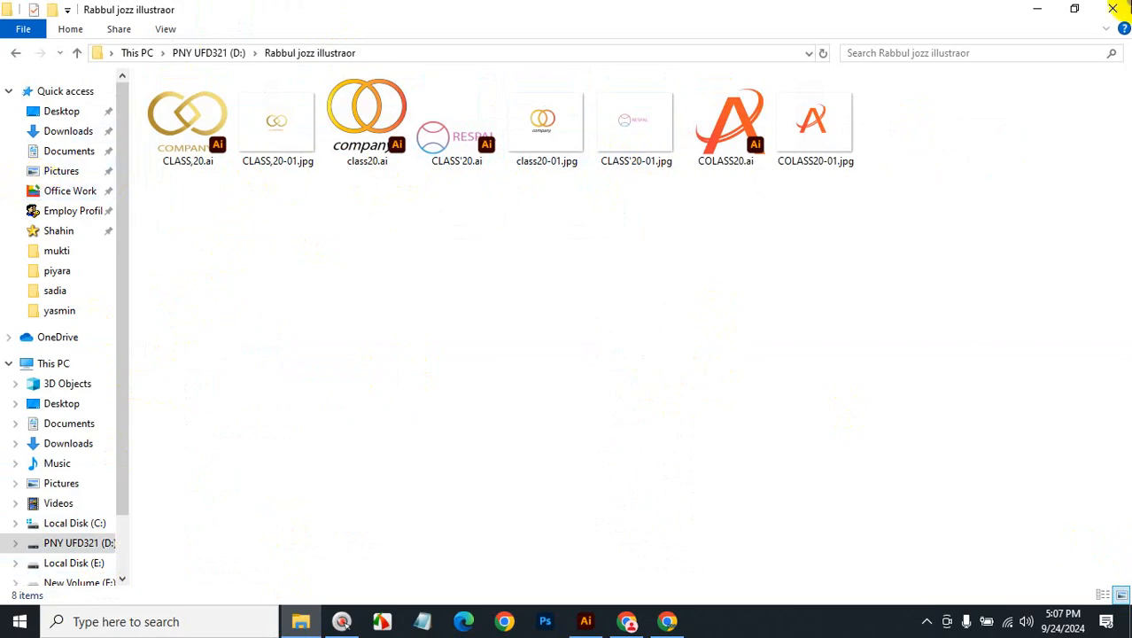
pyautogui.click(1114, 8)
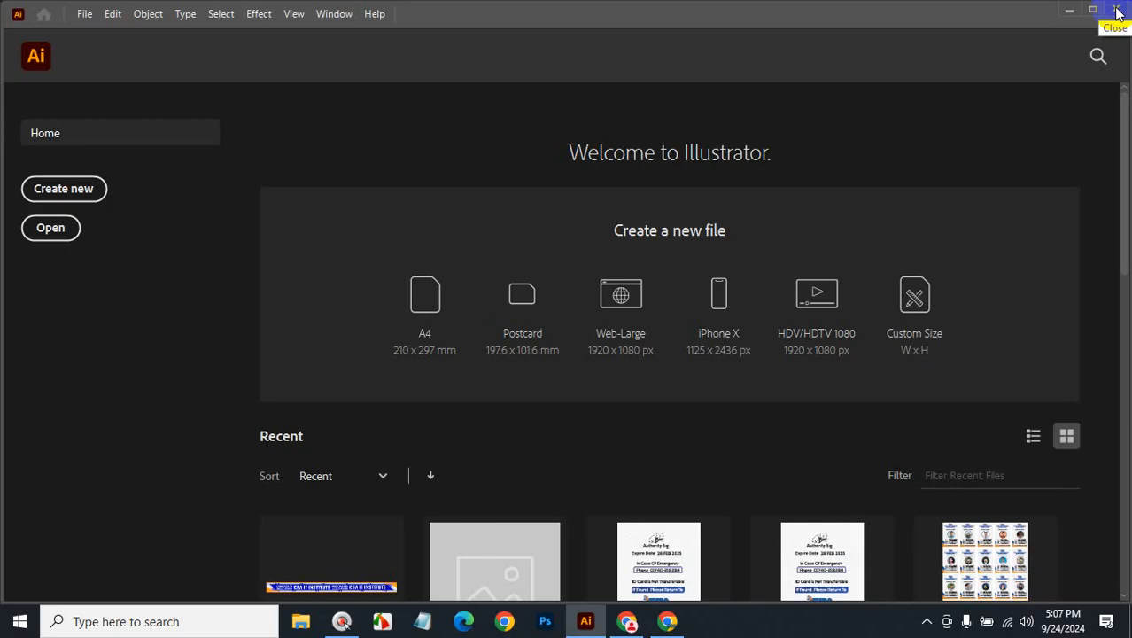
pyautogui.click(1115, 10)
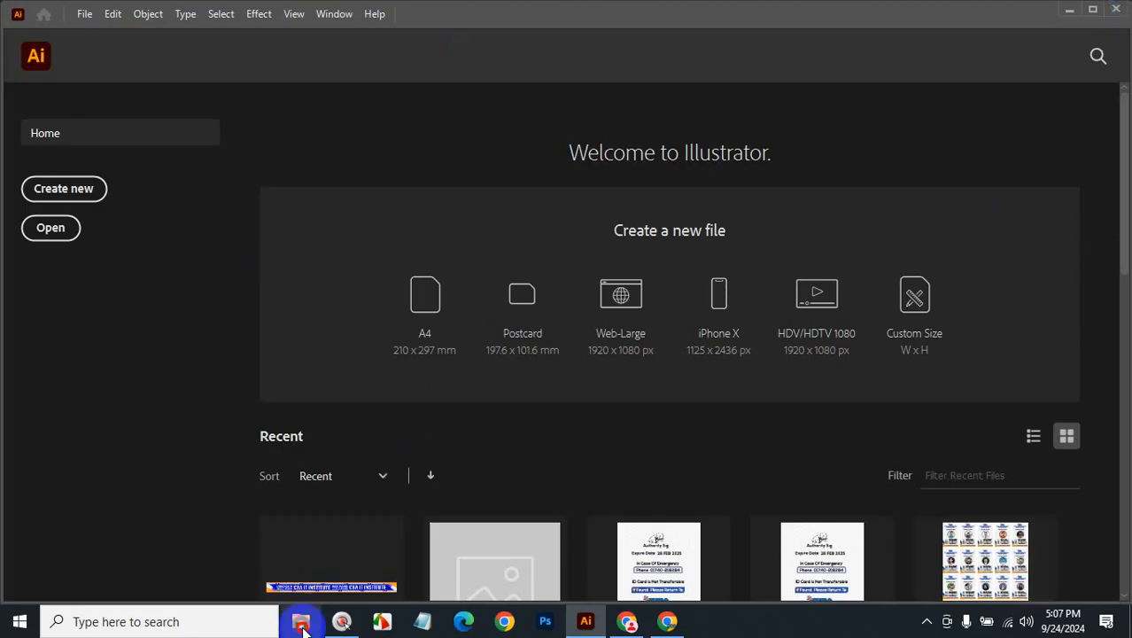
# Open a new File Explorer window and check who has joined the Google Meet call in Chrome
pyautogui.click(303, 628)
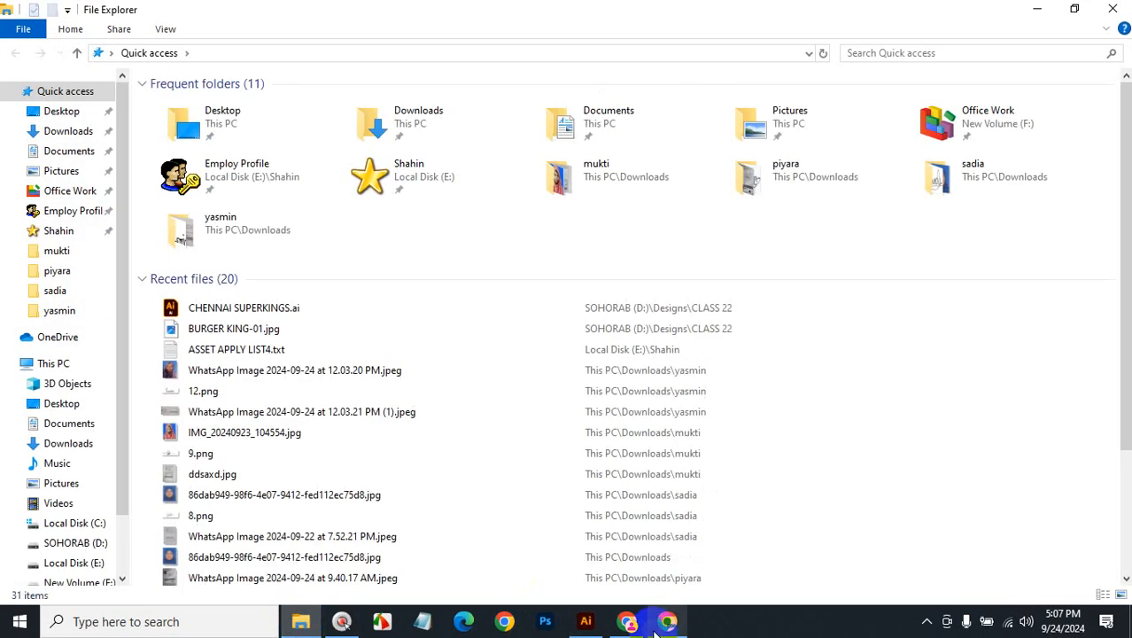
pyautogui.click(664, 624)
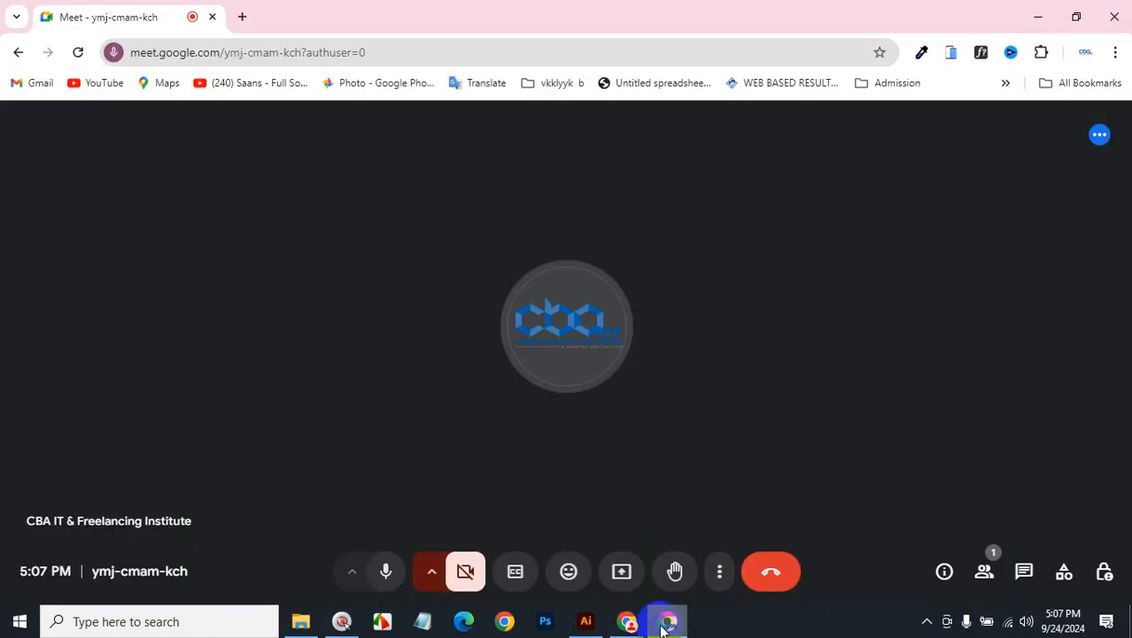
pyautogui.click(1040, 19)
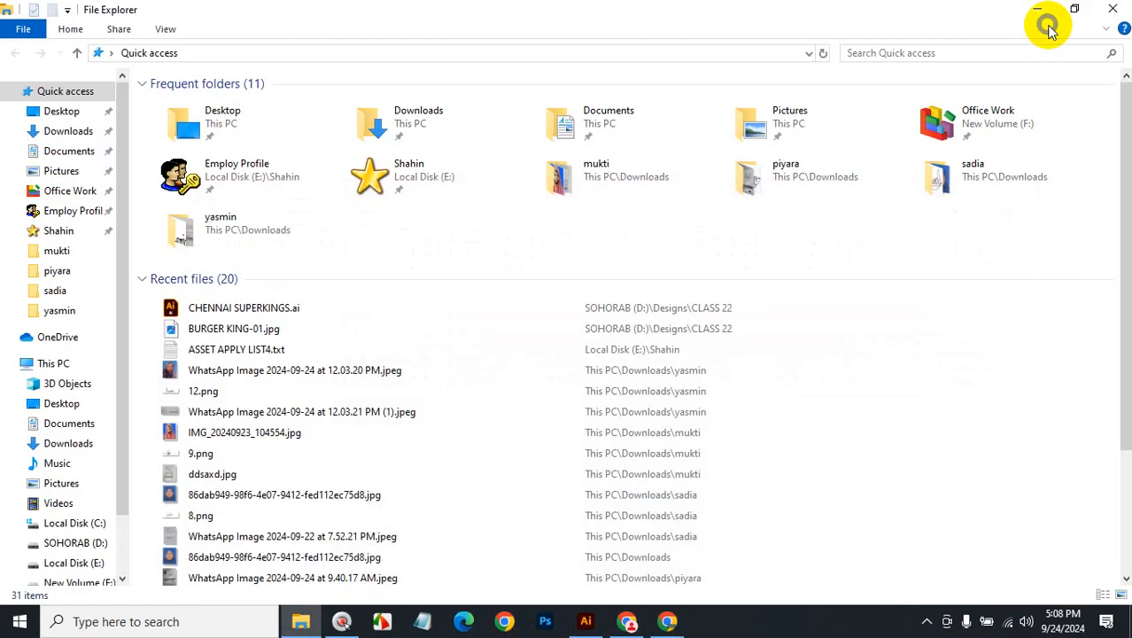
pyautogui.click(673, 623)
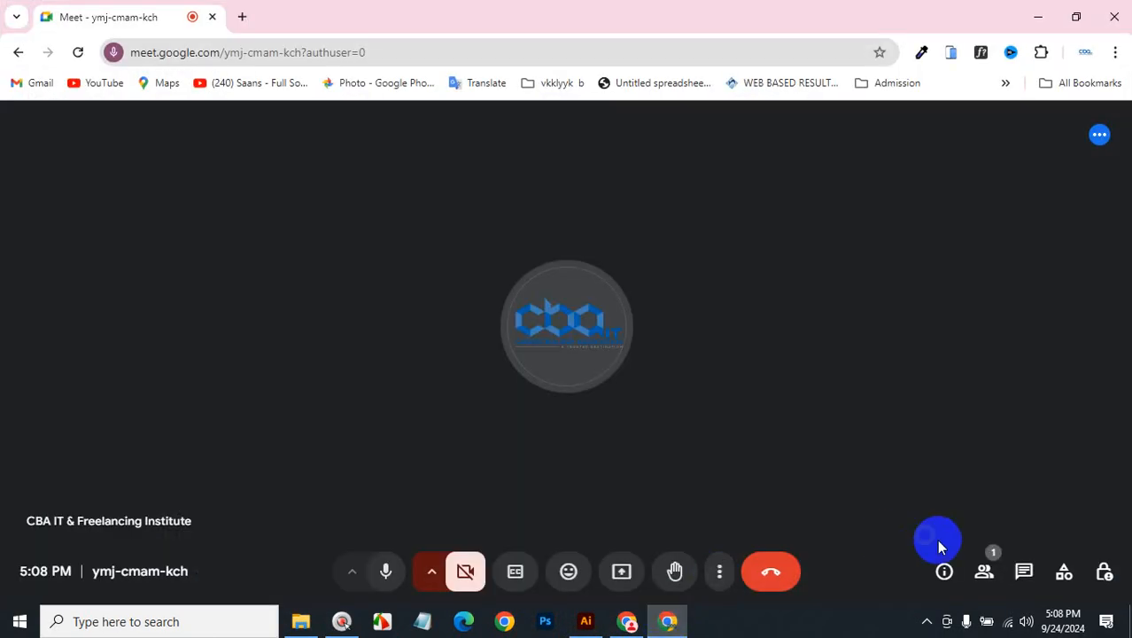
pyautogui.click(981, 575)
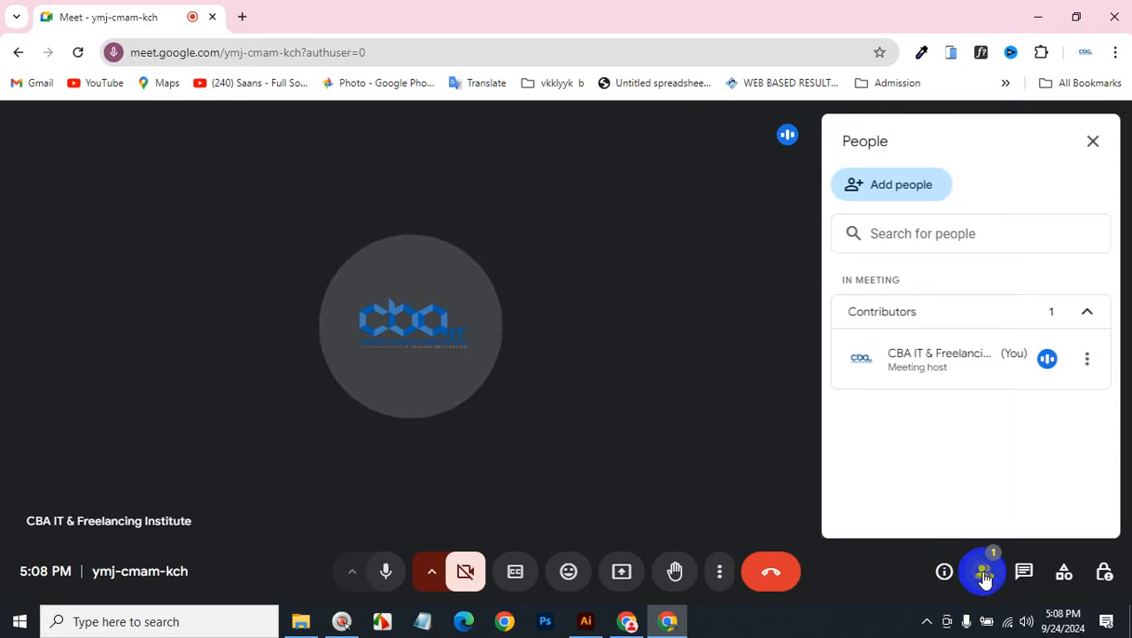
pyautogui.click(1032, 18)
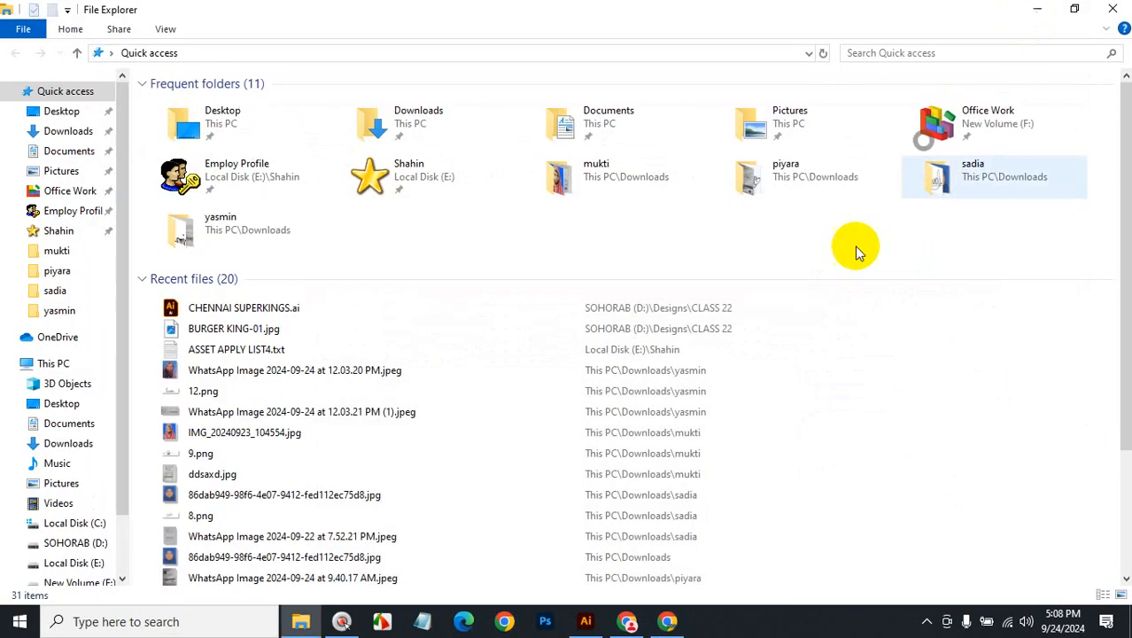
# Open the "home work class 21" folder inside HOme Work on the USB drive (D:) and show its files as large thumbnails
pyautogui.click(78, 542)
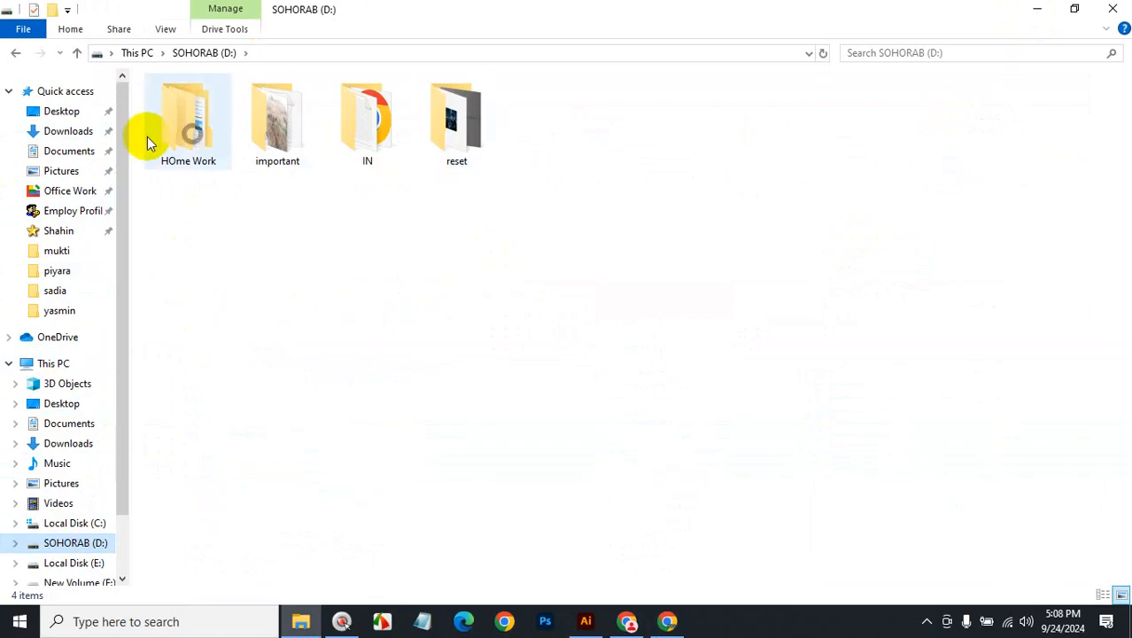
pyautogui.doubleClick(195, 133)
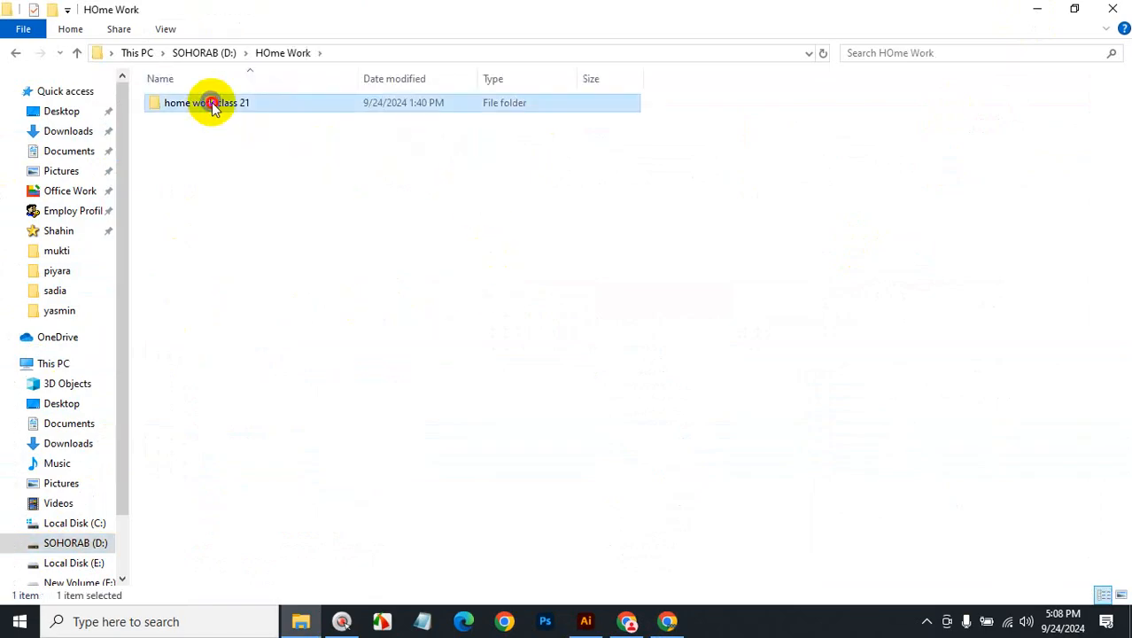
pyautogui.doubleClick(212, 104)
pyautogui.click(1120, 594)
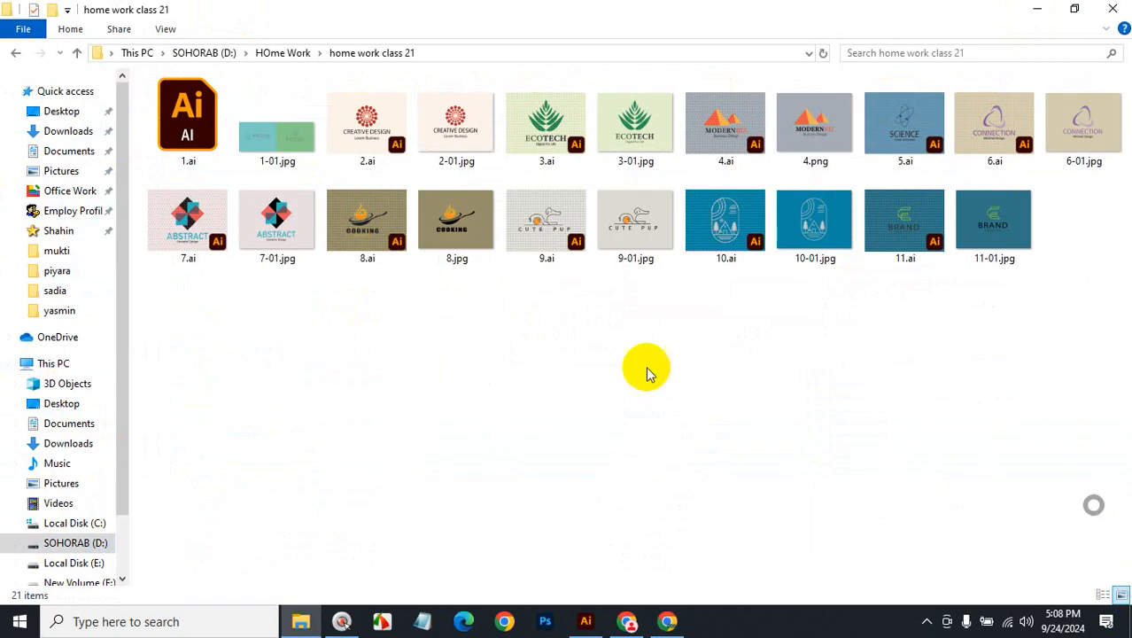
# Review the homework logo images from 1-01.jpg to 11-01.jpg in the photo viewer, and close the viewer and the folder window
pyautogui.doubleClick(287, 147)
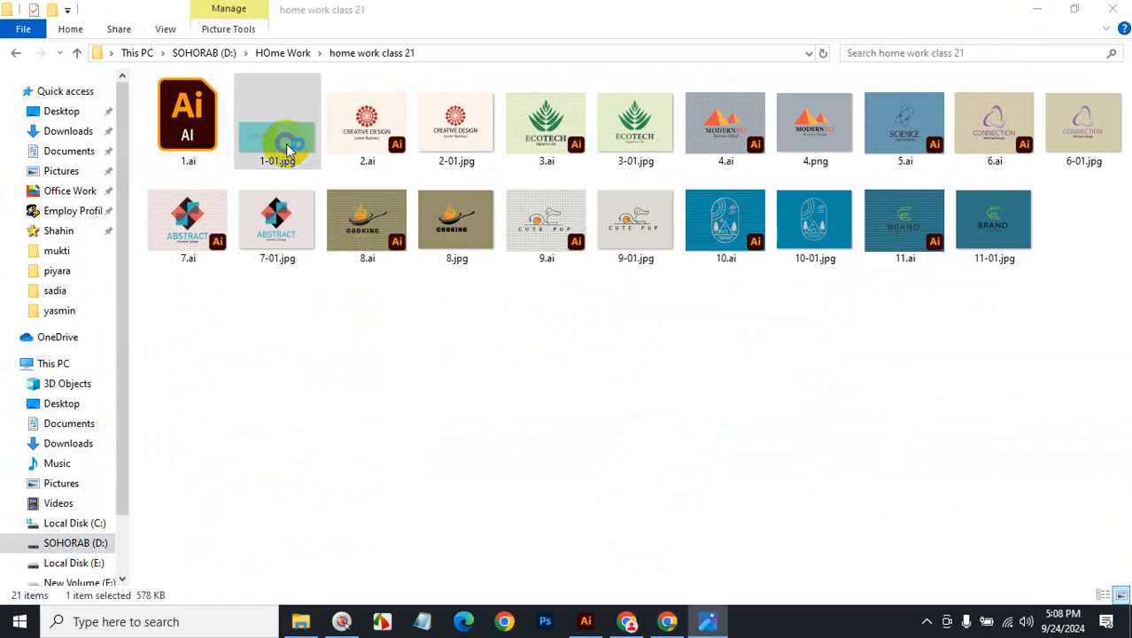
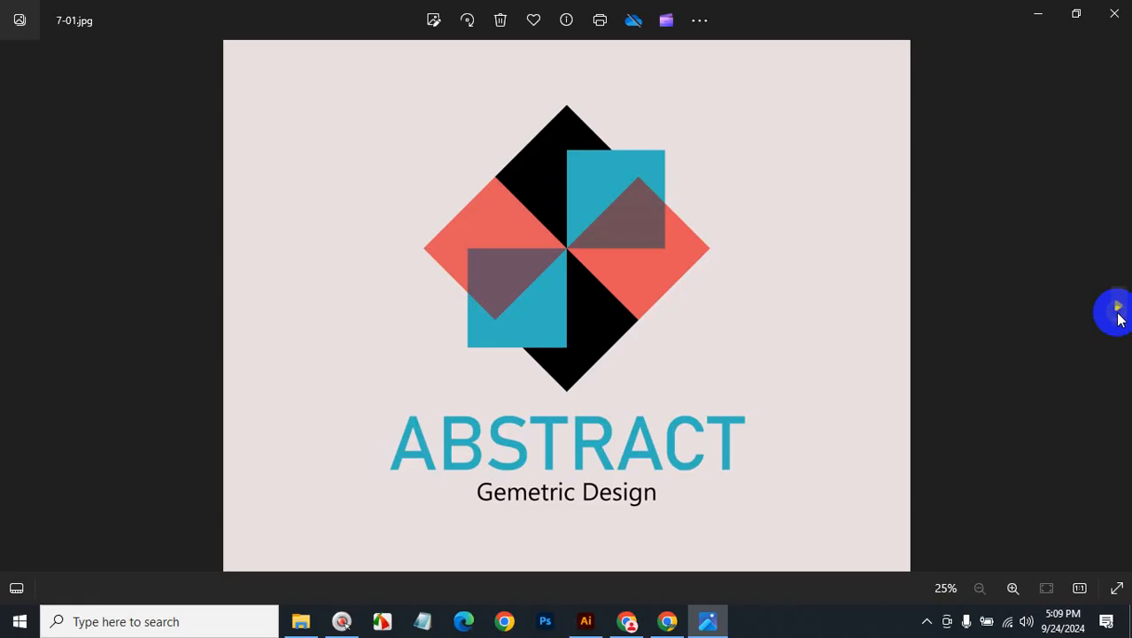
pyautogui.click(1117, 319)
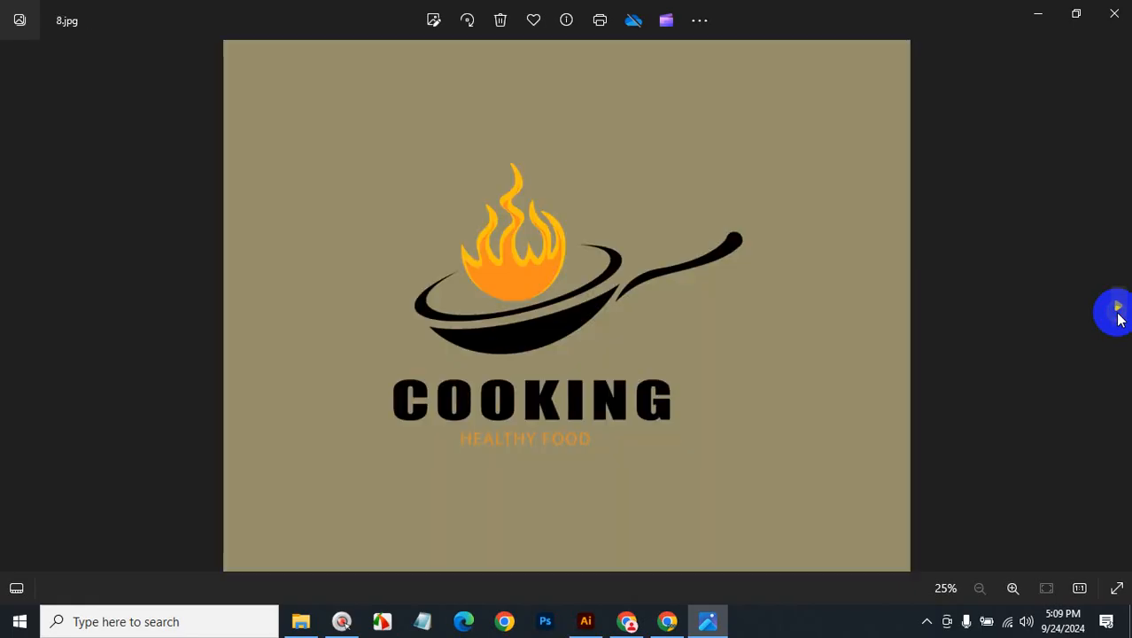
pyautogui.click(1117, 319)
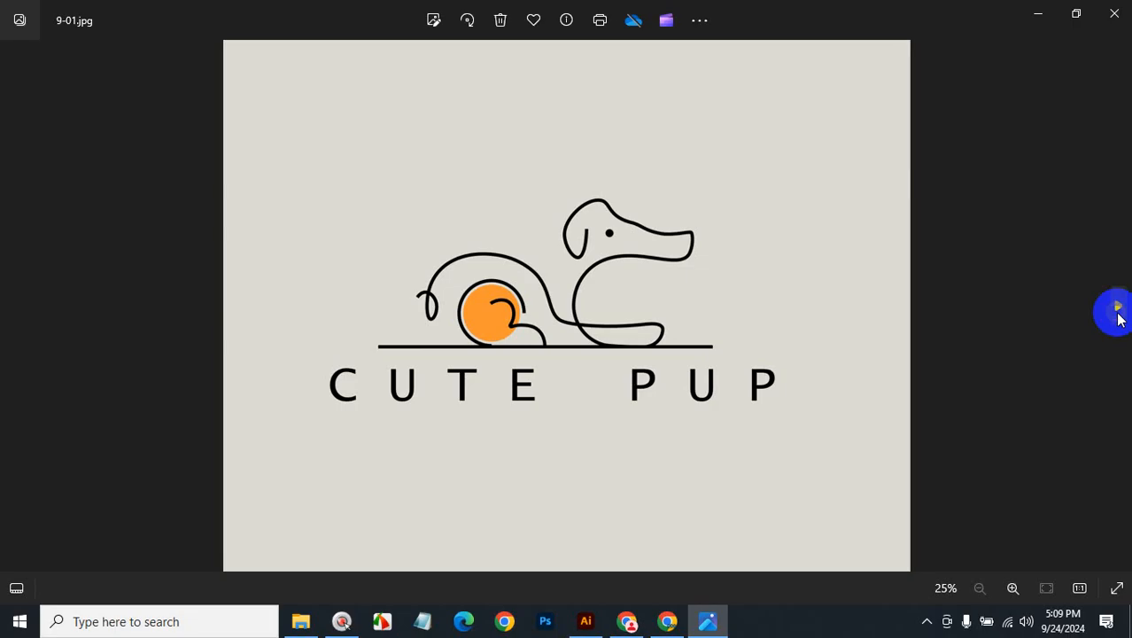
pyautogui.click(1118, 318)
pyautogui.click(1118, 319)
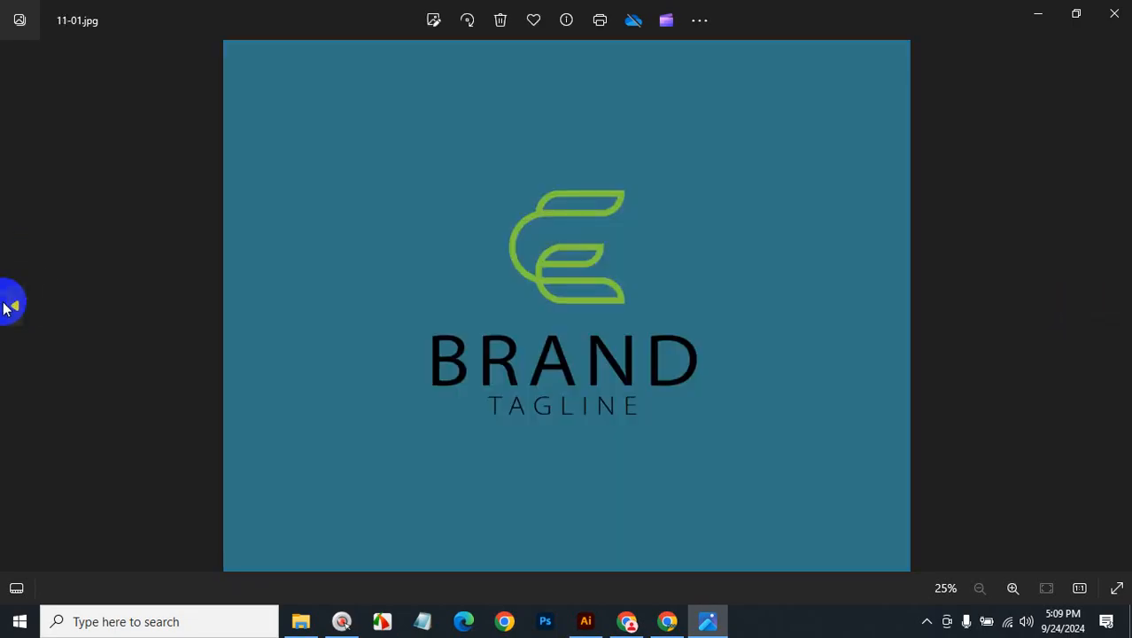
pyautogui.click(5, 307)
pyautogui.click(5, 308)
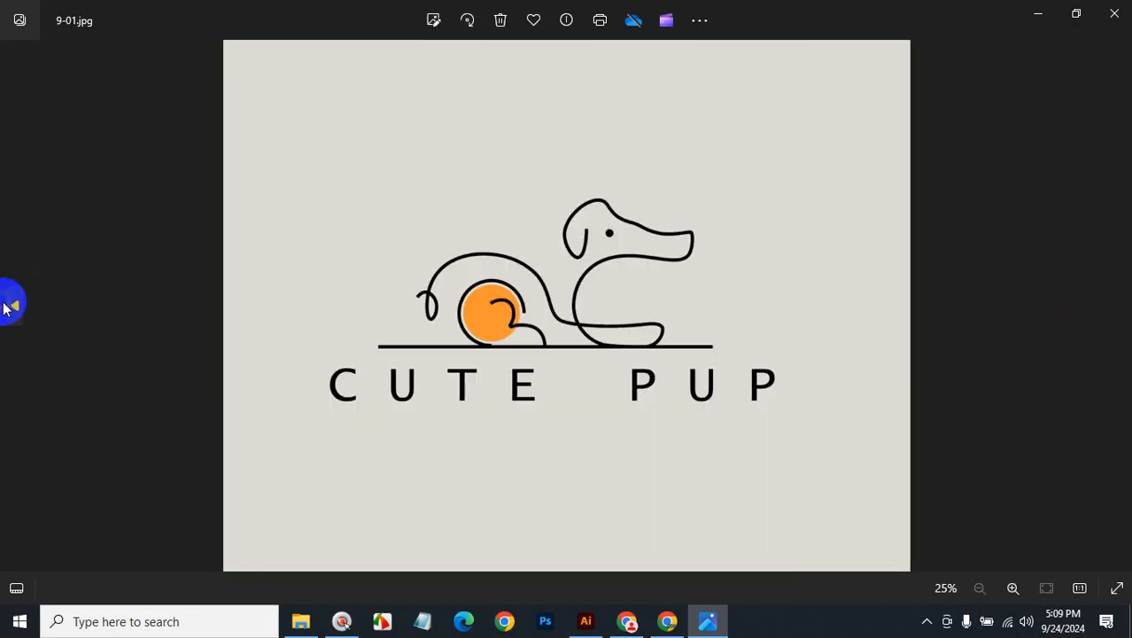
pyautogui.click(1114, 316)
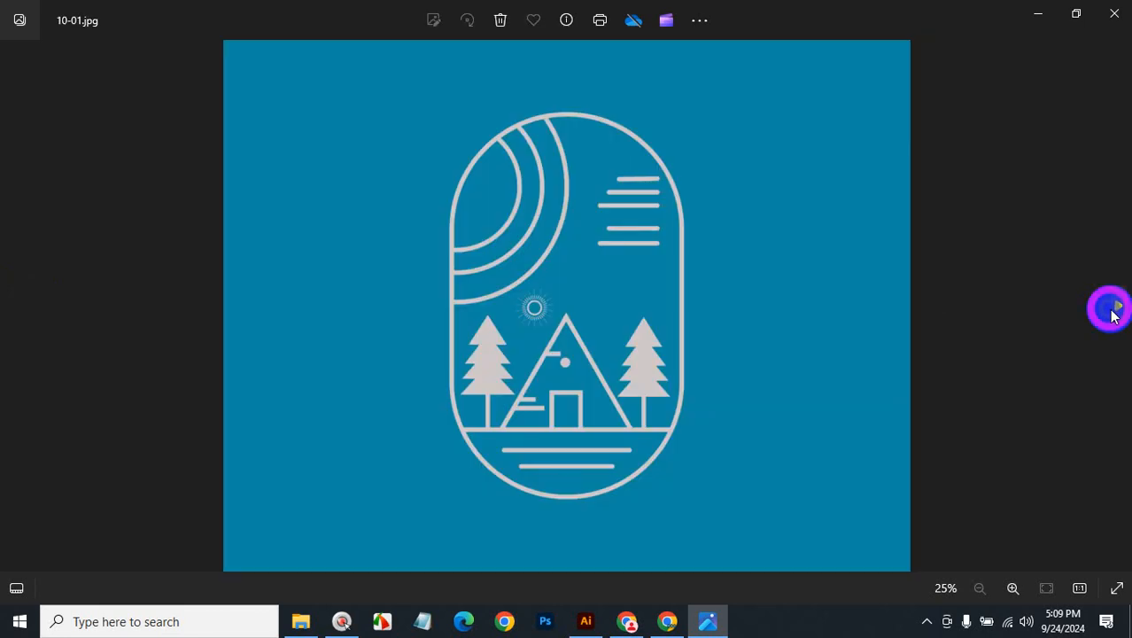
pyautogui.click(1112, 312)
pyautogui.click(1116, 13)
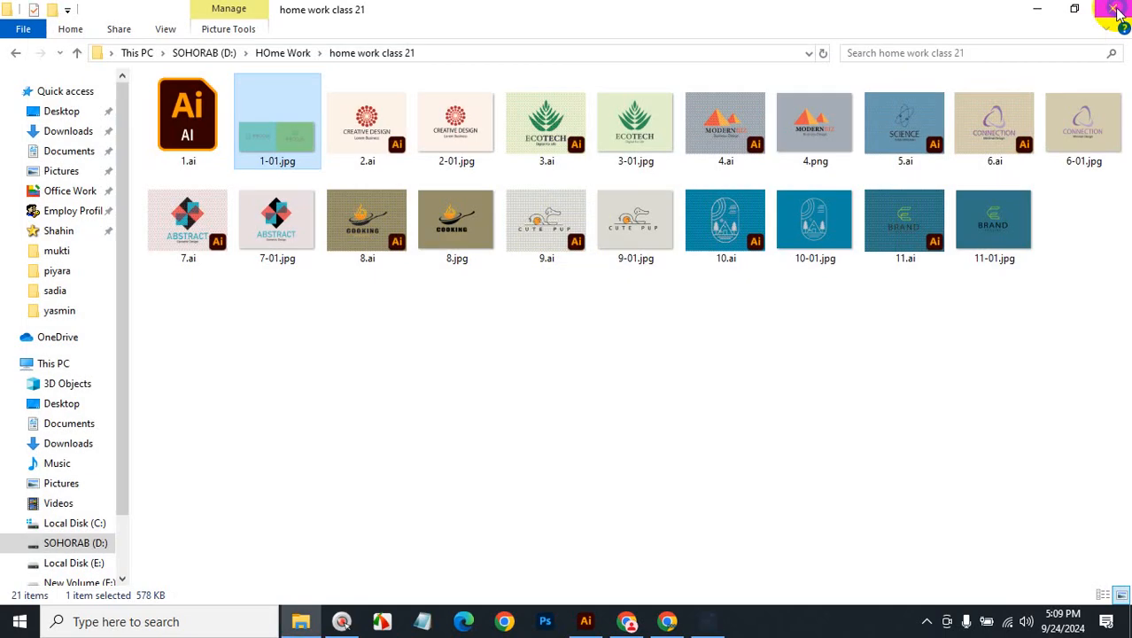
pyautogui.click(1115, 10)
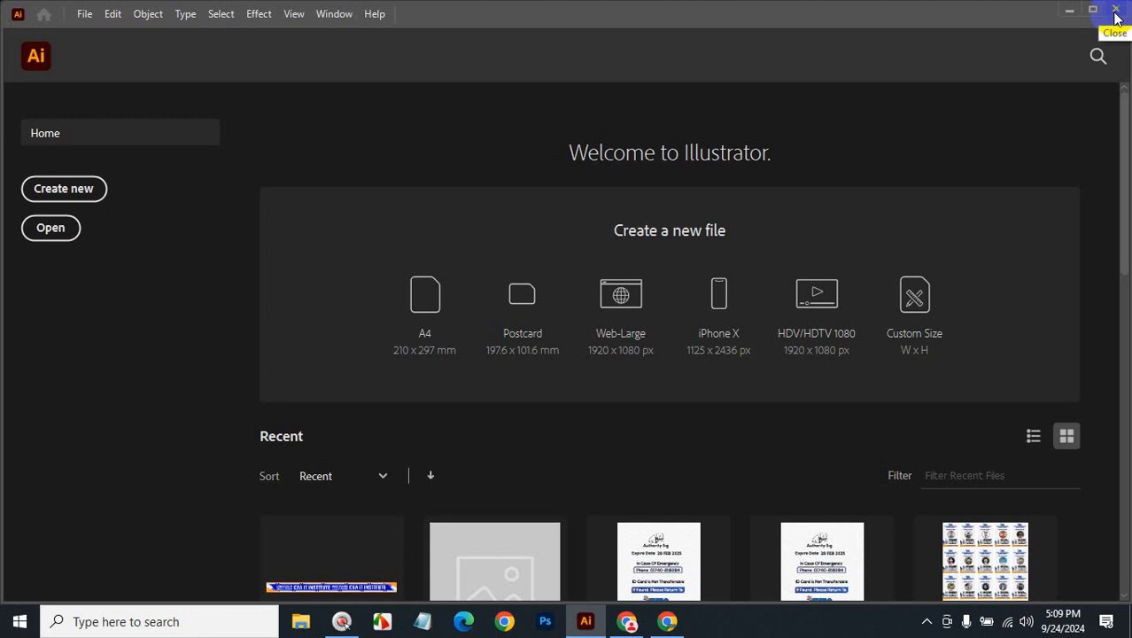
pyautogui.click(1116, 13)
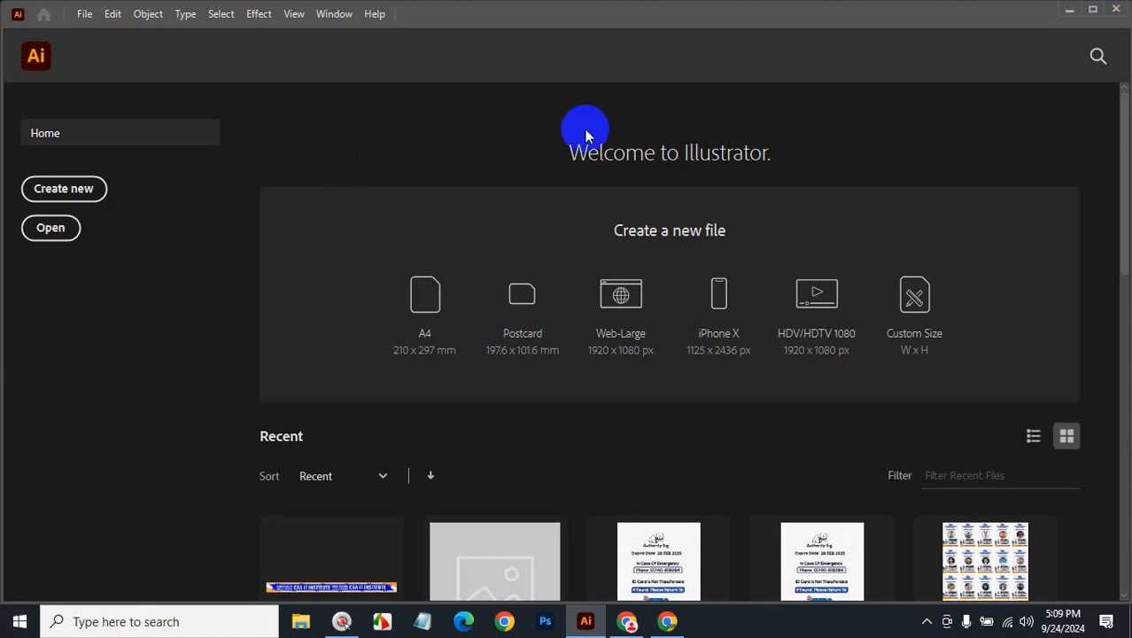
# In File Explorer, open the folder named after the student on the newly inserted USB drive (D:)
pyautogui.click(301, 623)
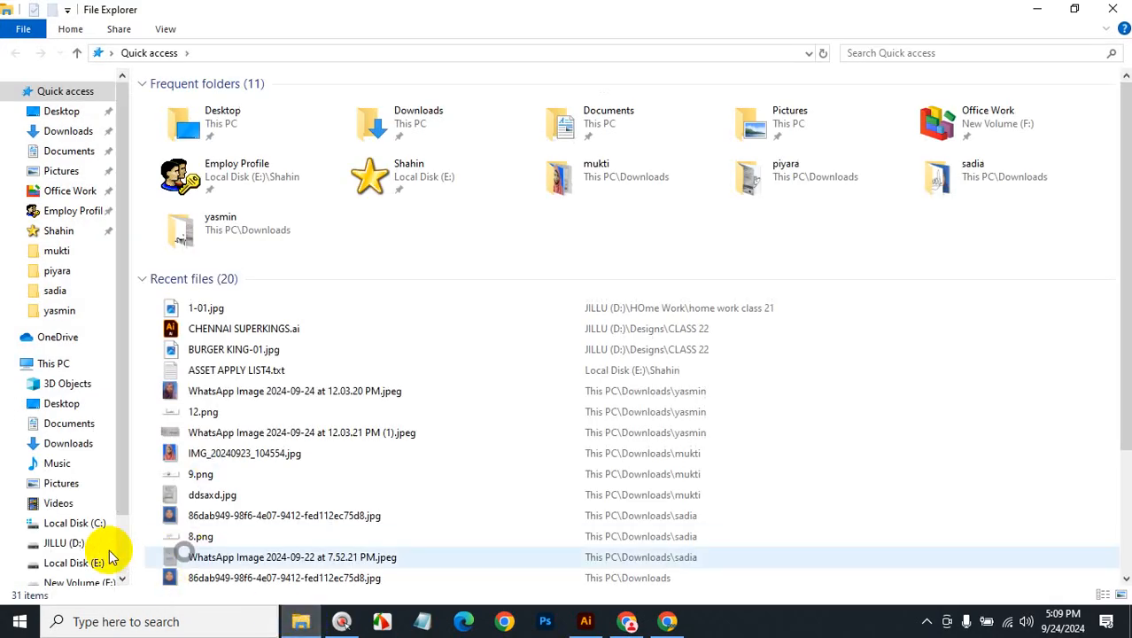
pyautogui.click(62, 543)
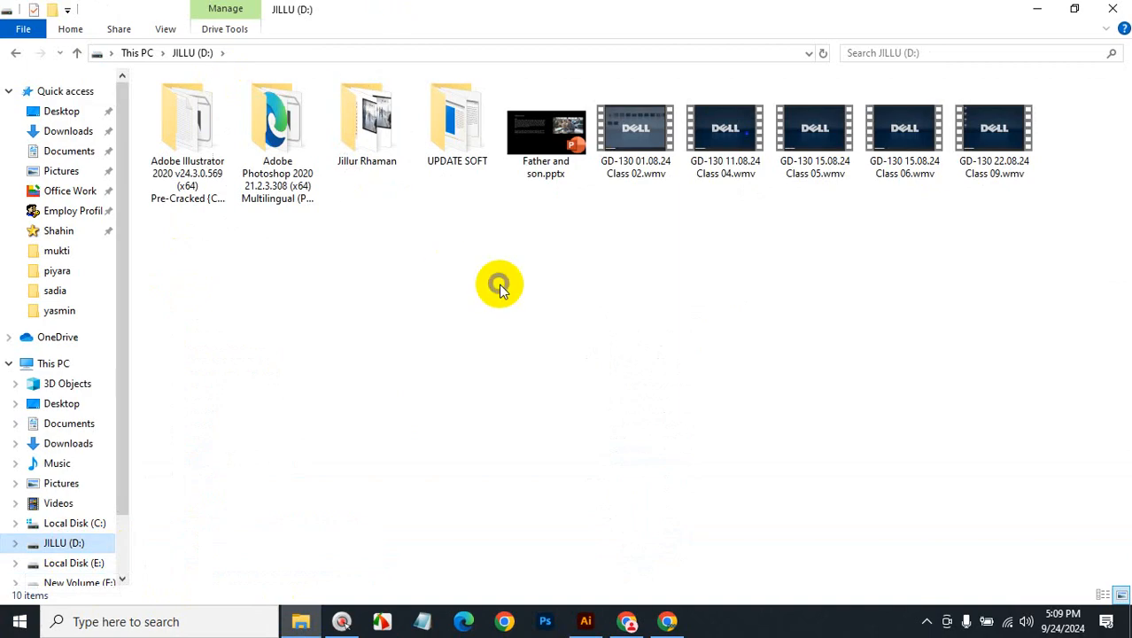
pyautogui.click(359, 135)
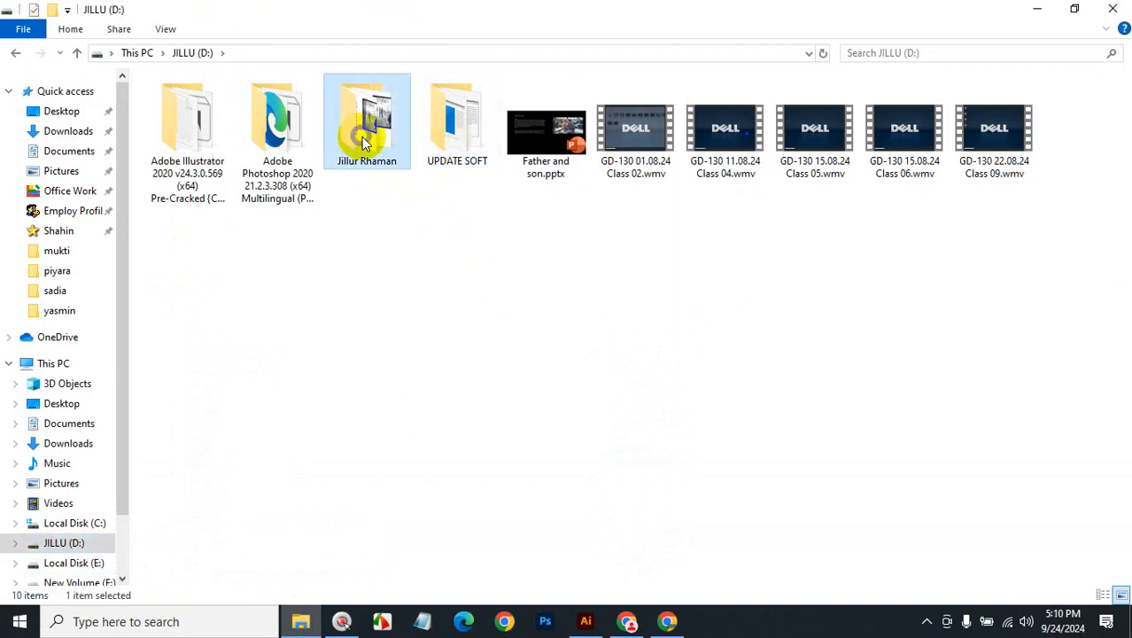
pyautogui.doubleClick(359, 134)
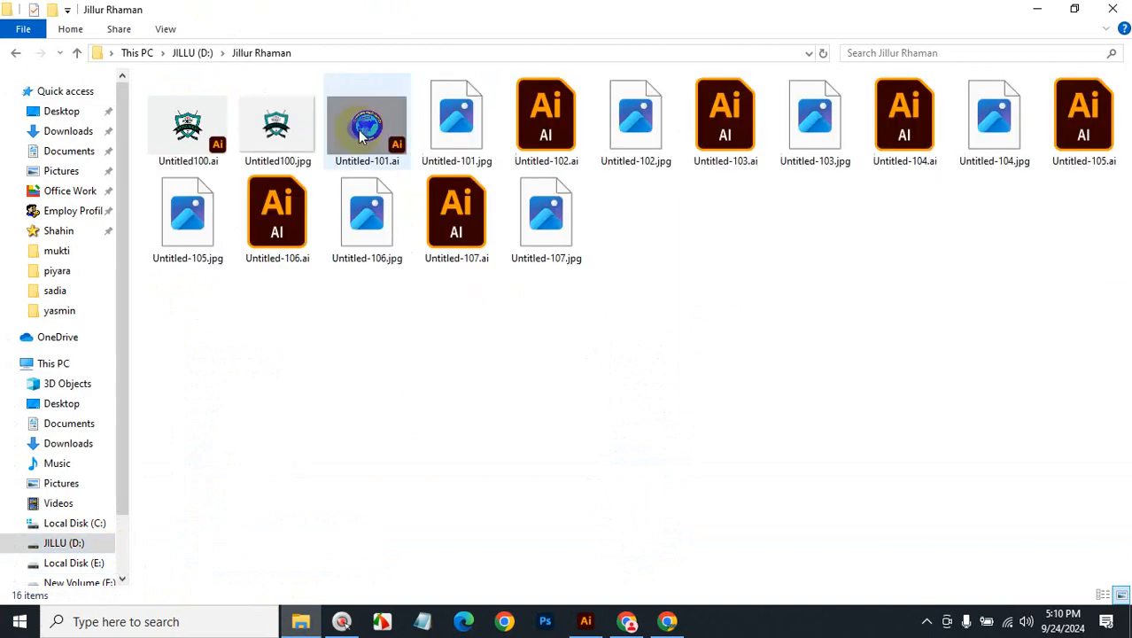
# Review the student's logo images from Untitled100.jpg to Untitled-107.jpg in the photo viewer, and close the viewer and the folder window
pyautogui.doubleClick(299, 132)
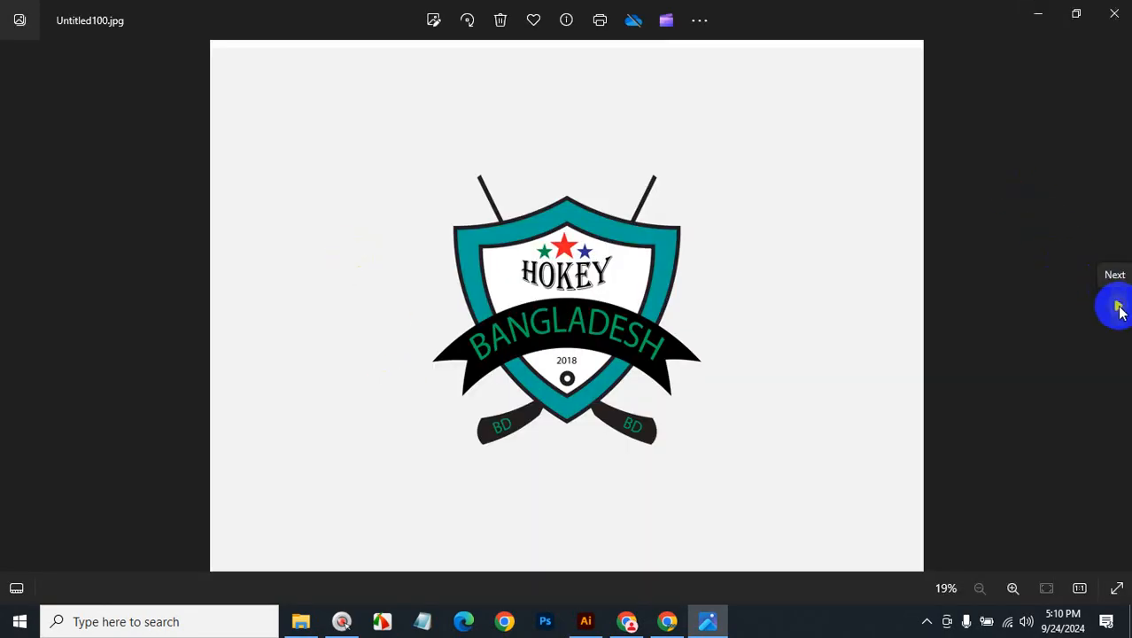
pyautogui.click(1119, 308)
pyautogui.click(1119, 307)
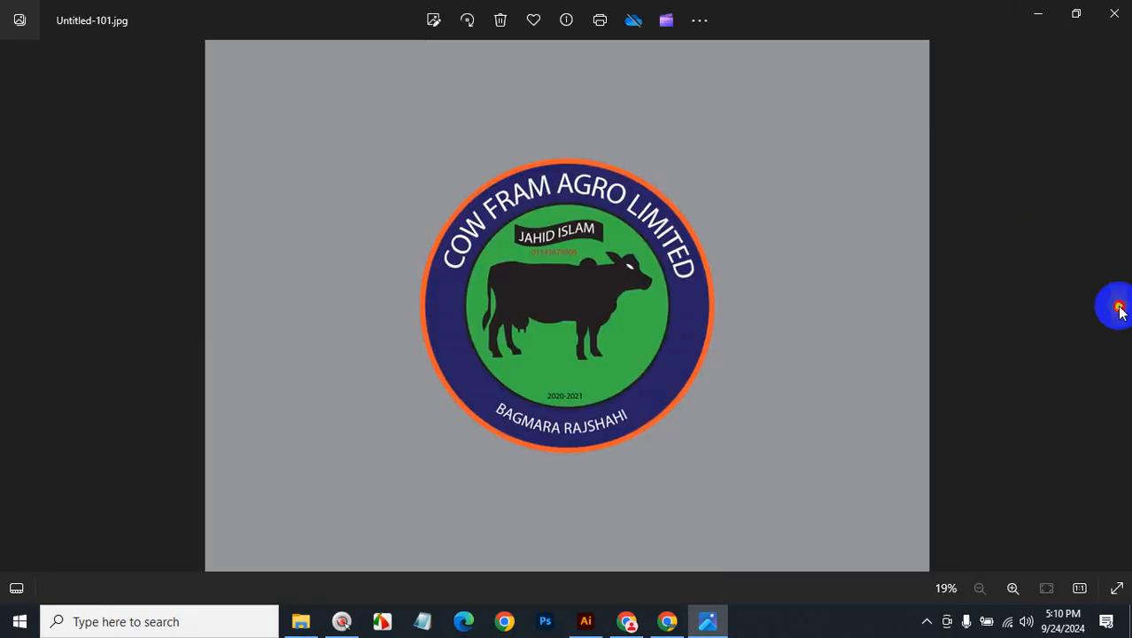
pyautogui.click(1118, 307)
pyautogui.click(1119, 308)
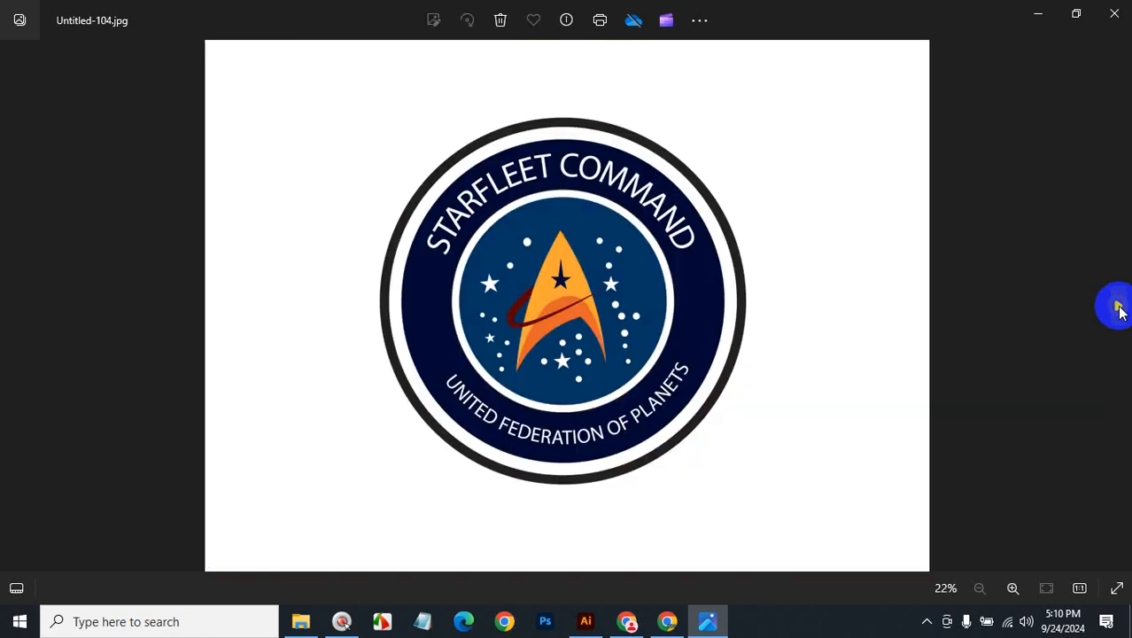
pyautogui.click(1118, 307)
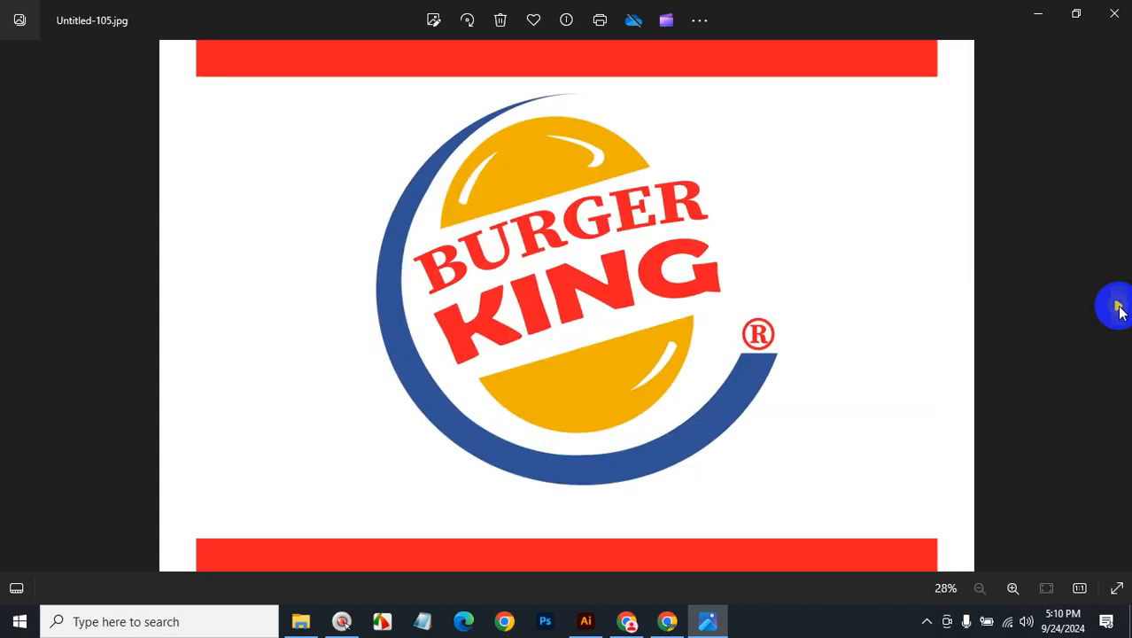
pyautogui.click(1119, 307)
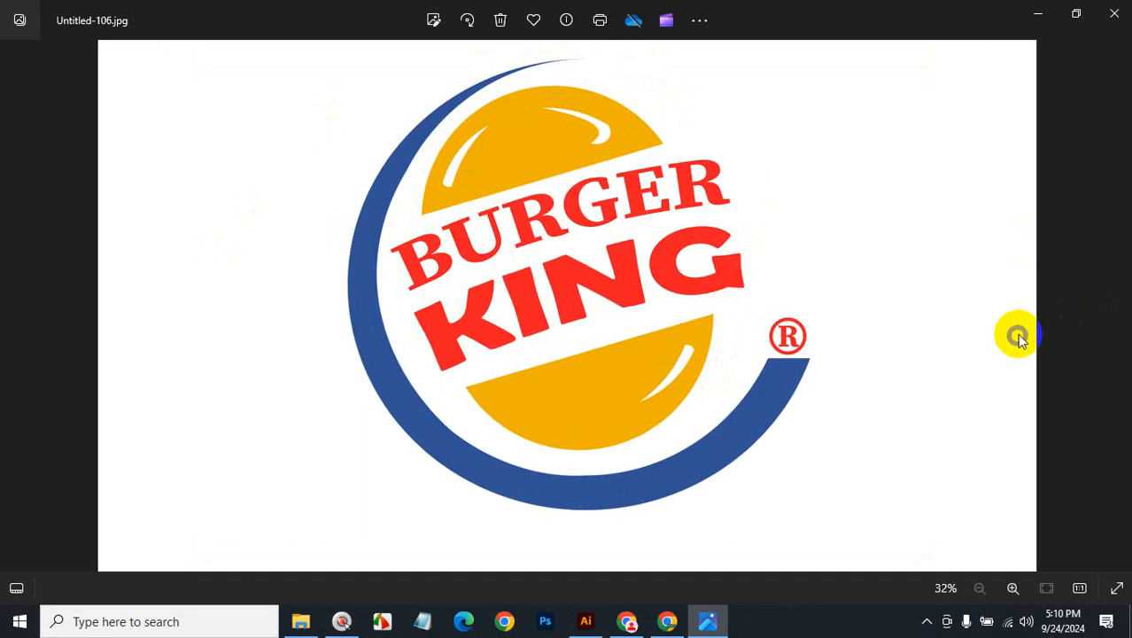
pyautogui.click(1120, 314)
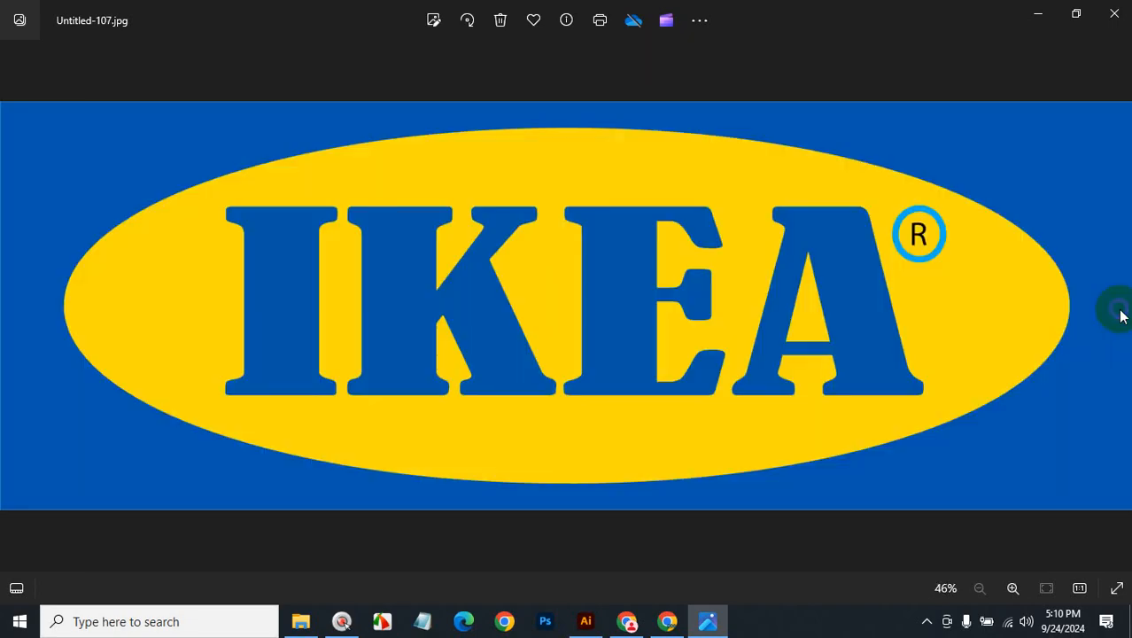
pyautogui.click(1115, 15)
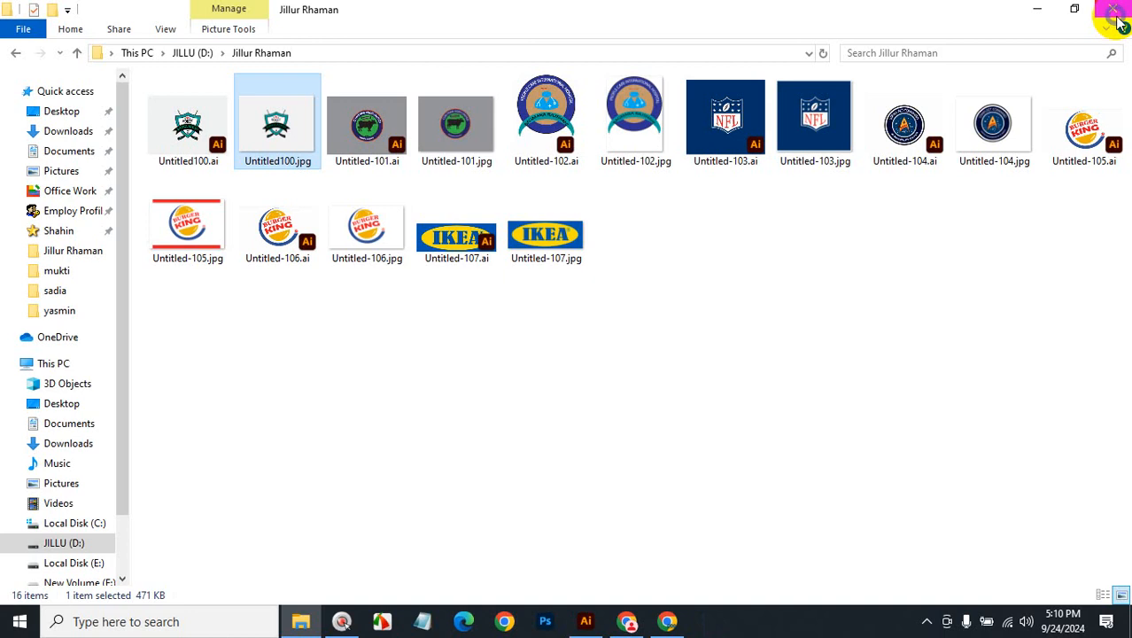
pyautogui.click(1118, 23)
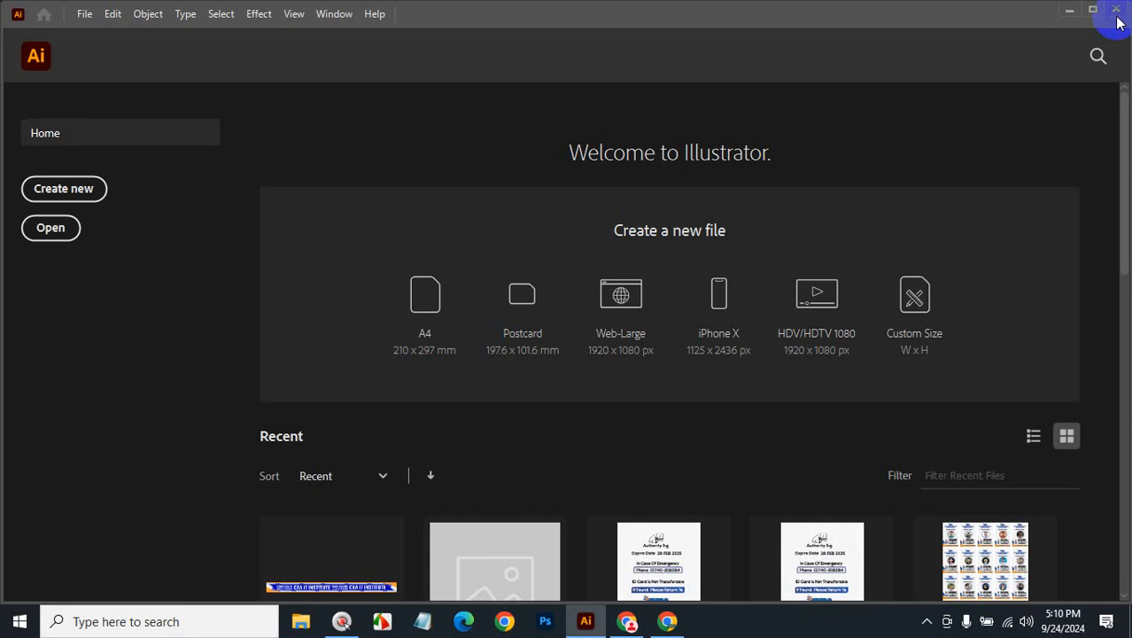
# In File Explorer, open "New folder (6)" on the USB drive SMART (D:) and show its files as large thumbnails
pyautogui.click(307, 626)
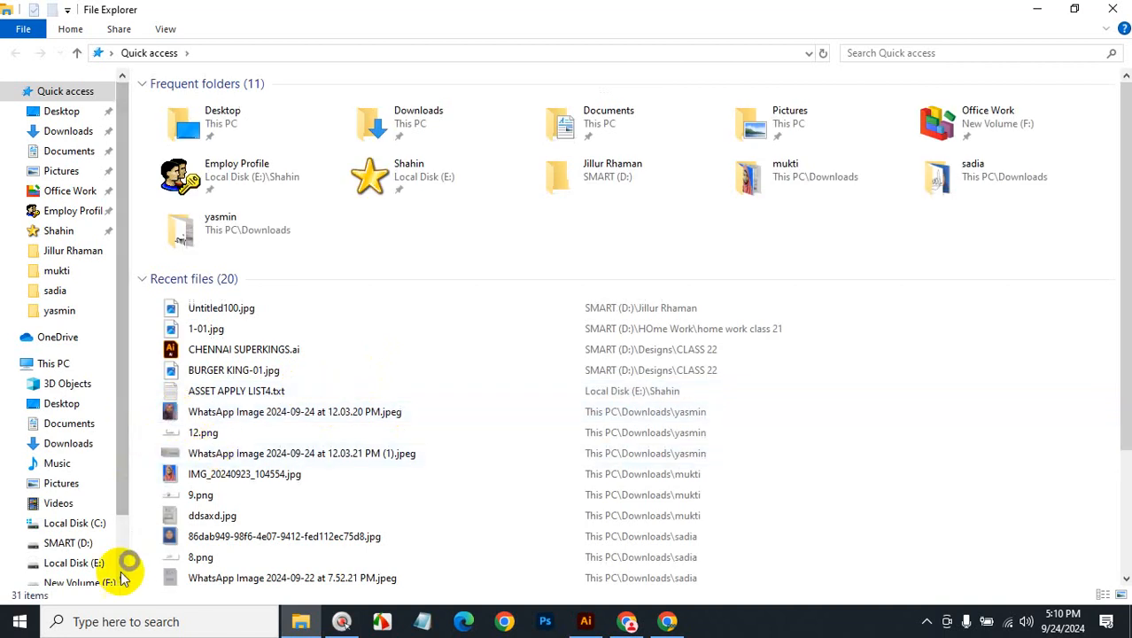
pyautogui.click(57, 542)
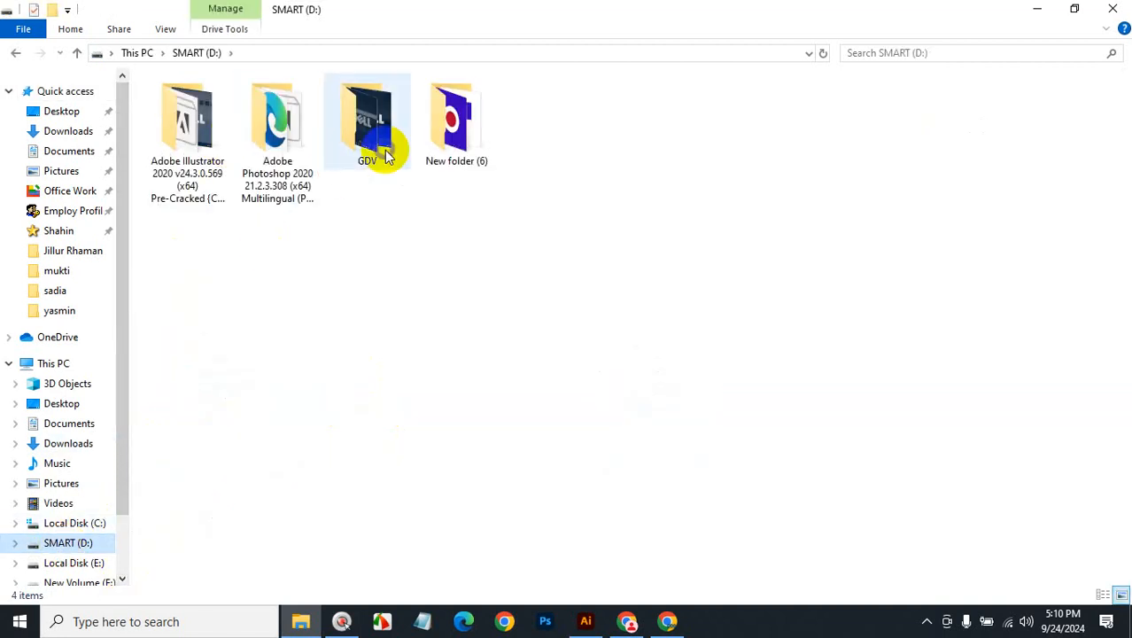
pyautogui.doubleClick(467, 133)
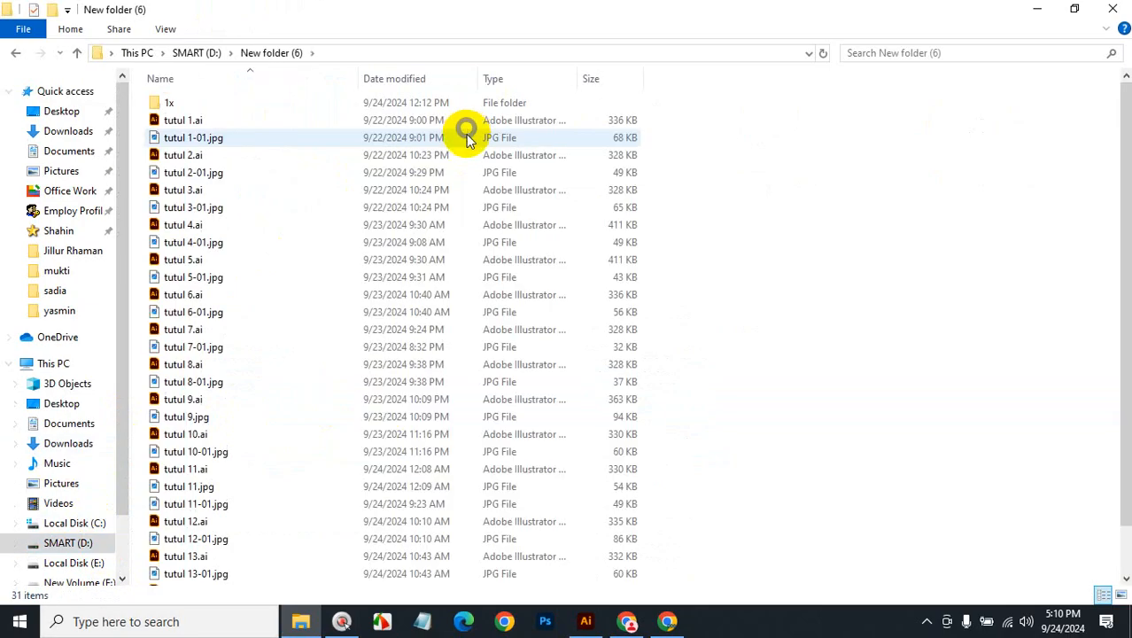
pyautogui.click(1120, 594)
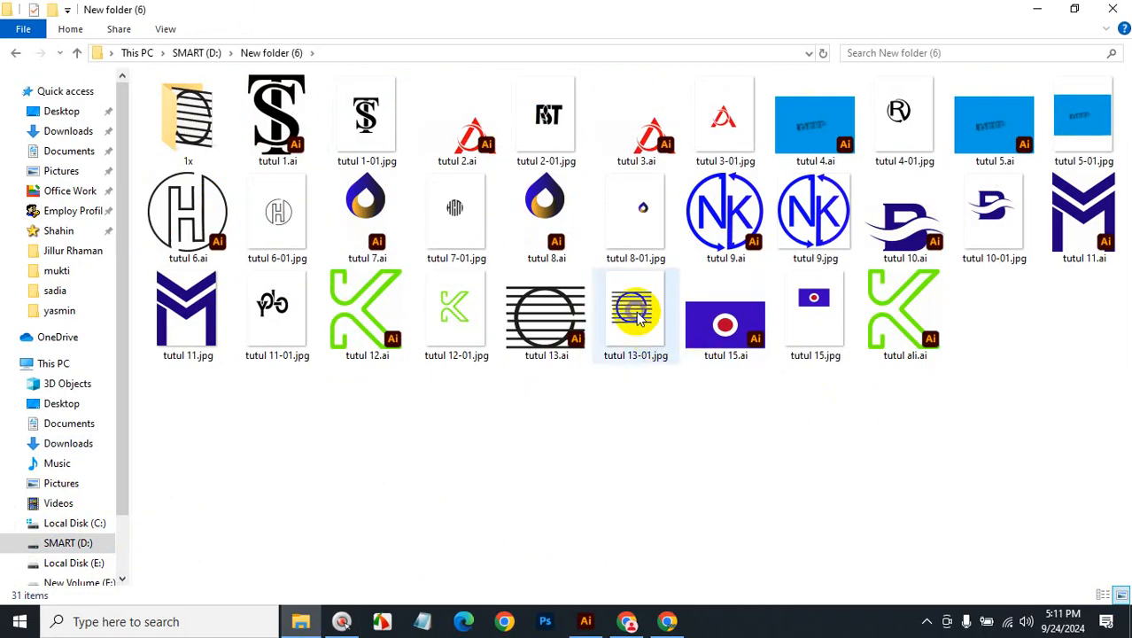
# Review the student's logo images in the photo viewer, going backwards from number 15 to number 7-01
pyautogui.click(817, 323)
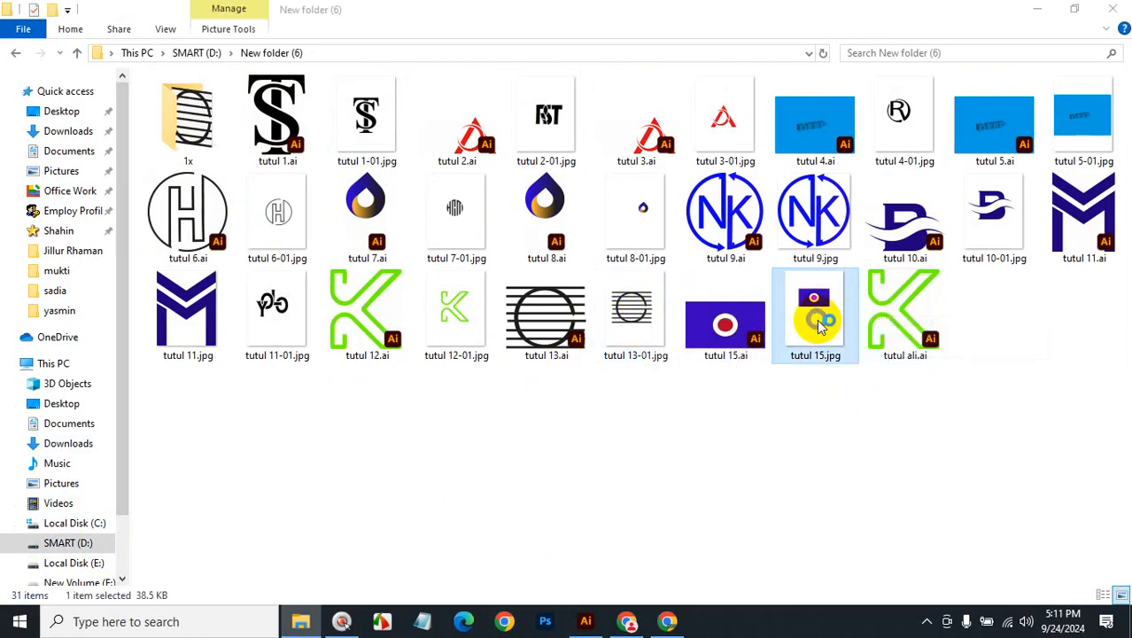
pyautogui.doubleClick(817, 324)
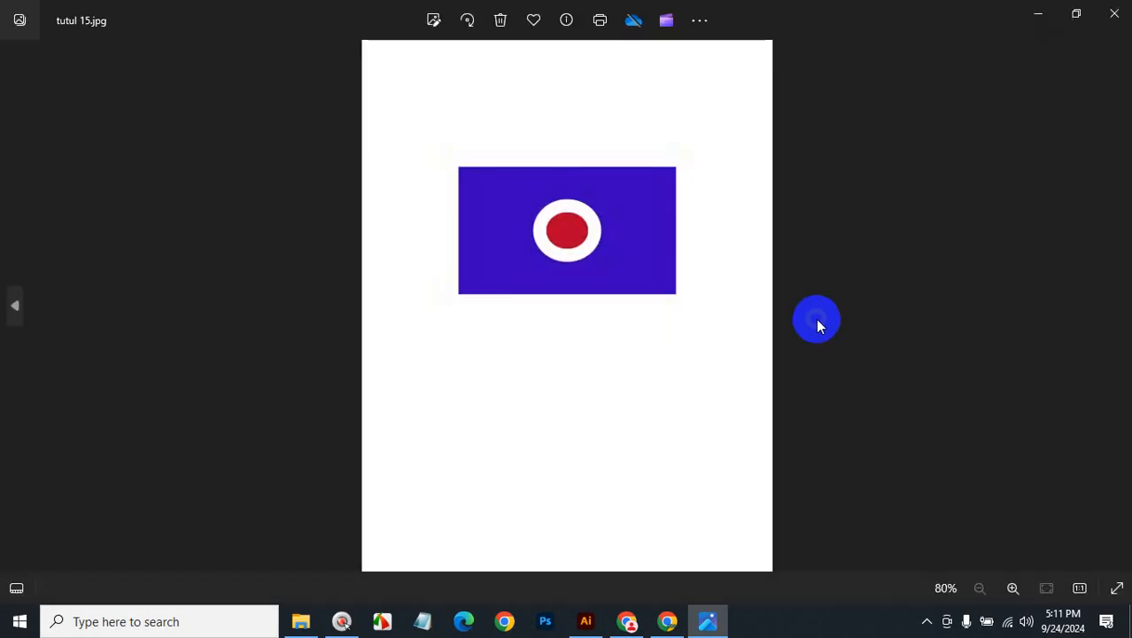
pyautogui.press('Left')
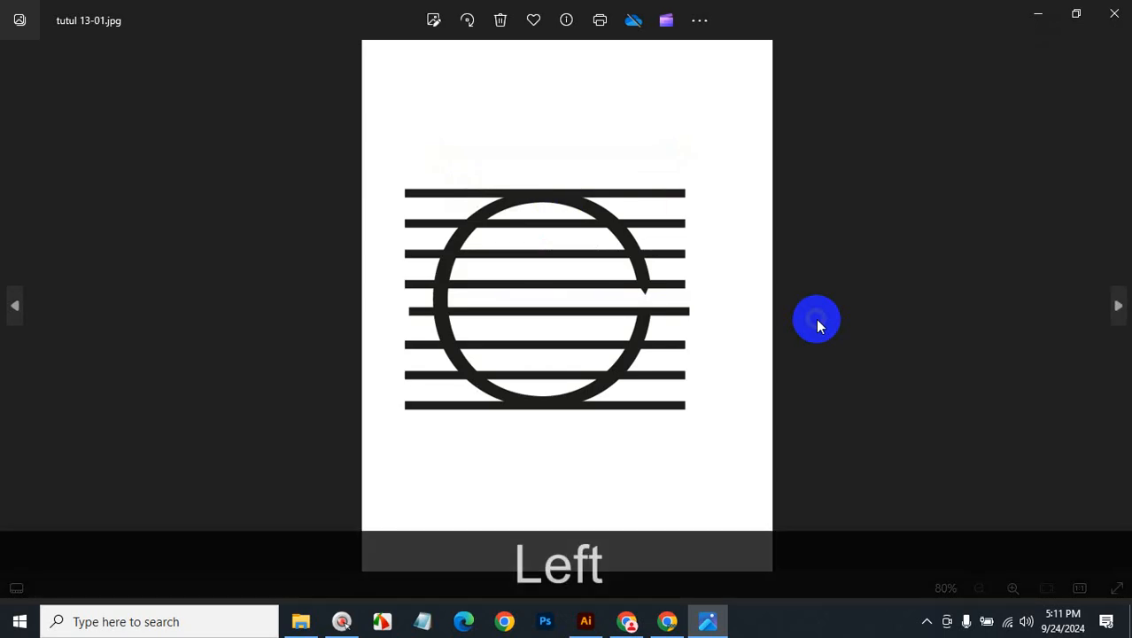
pyautogui.press('Left')
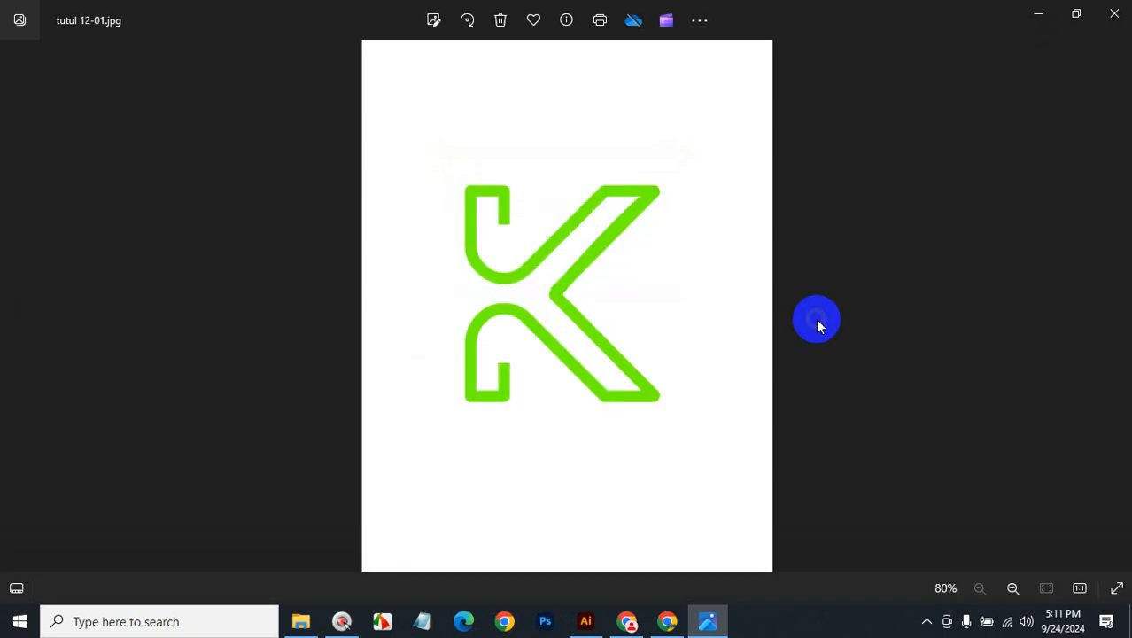
pyautogui.press('Left')
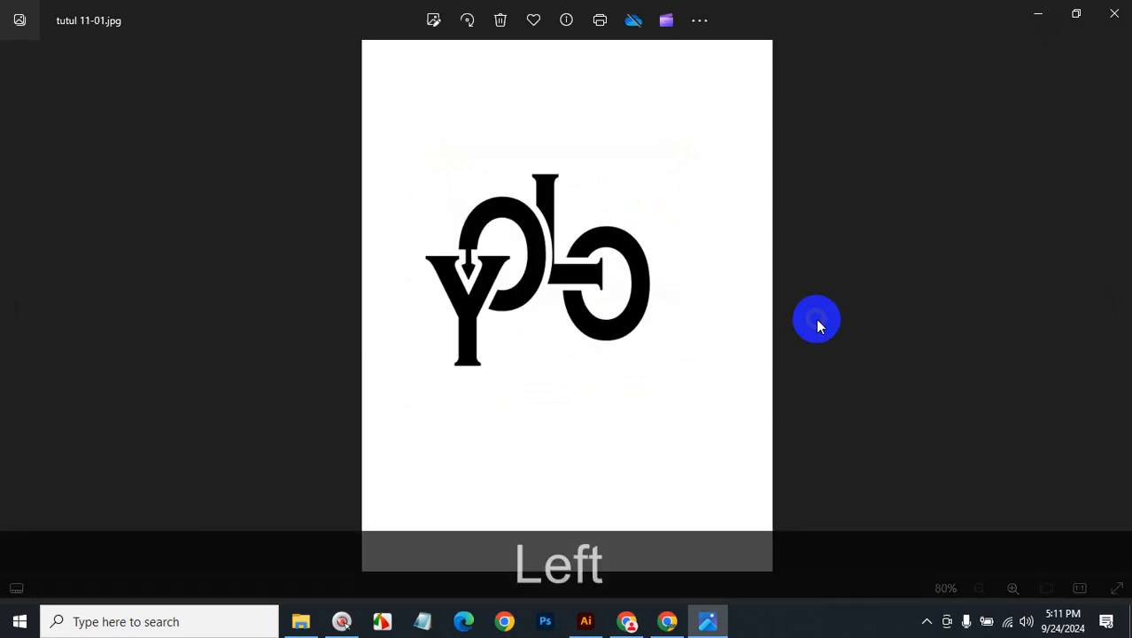
pyautogui.press('Left')
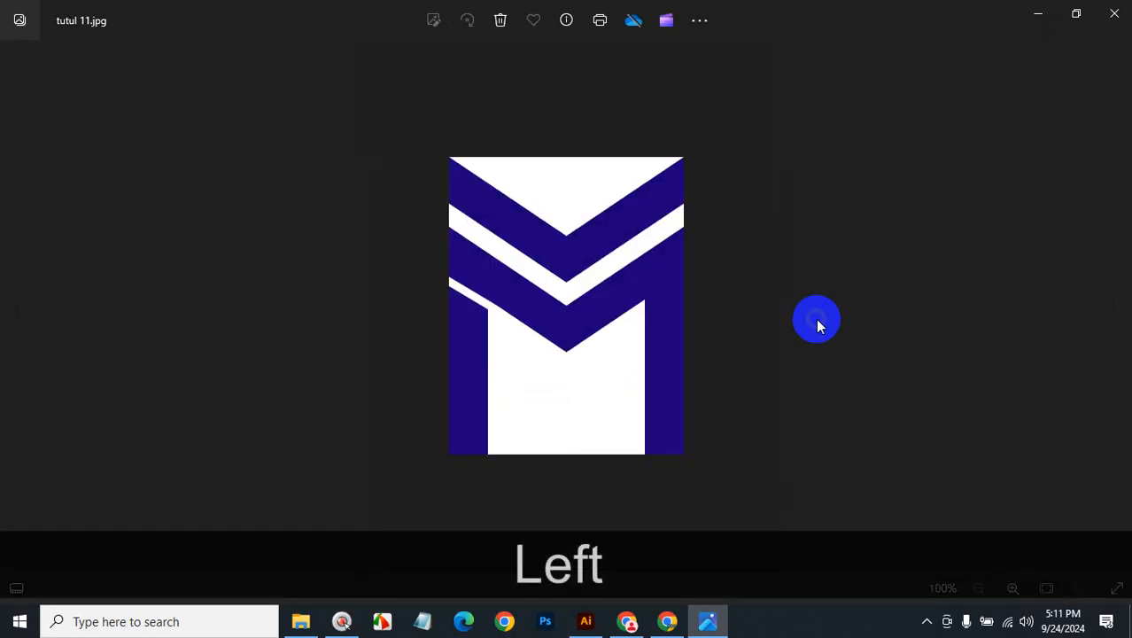
pyautogui.press('Left')
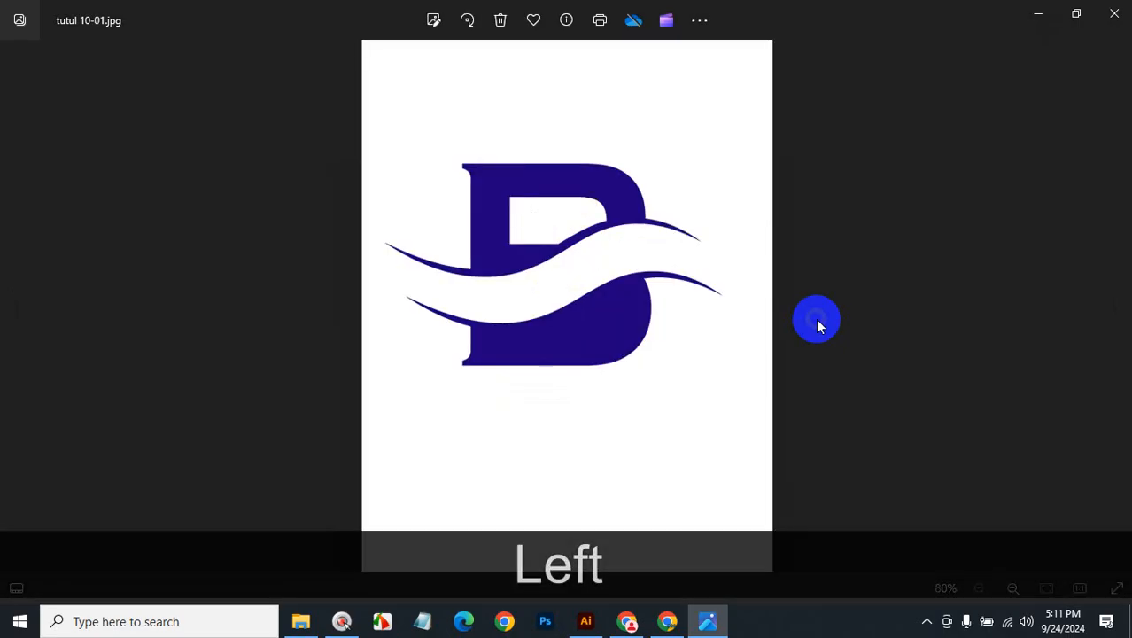
pyautogui.press('Left')
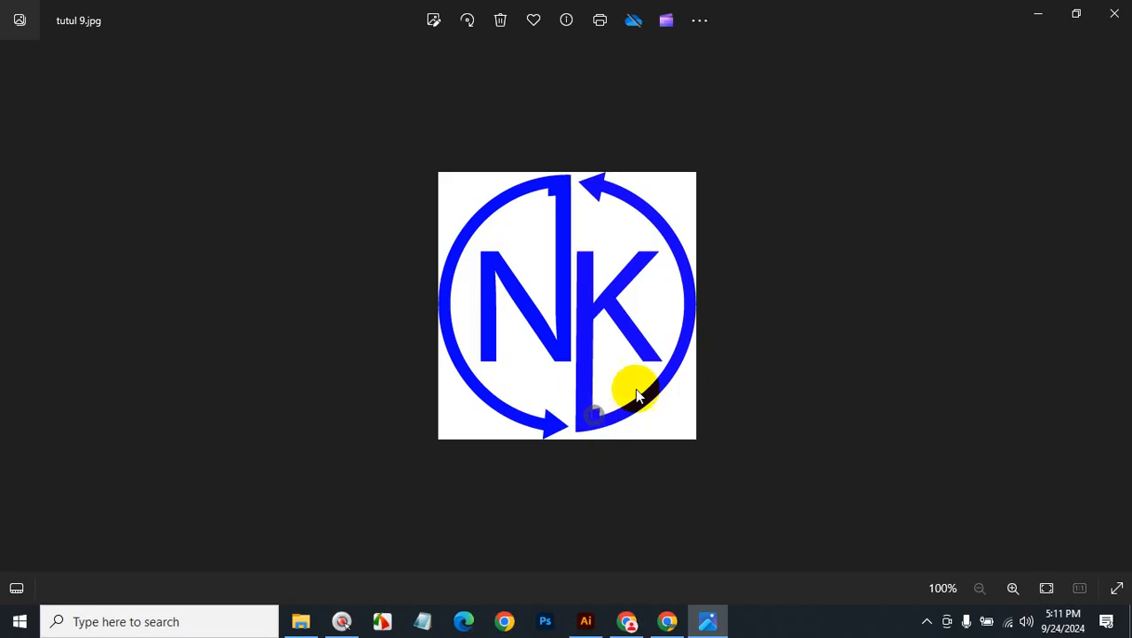
pyautogui.press('Left')
pyautogui.press('Left')
pyautogui.press('Left')
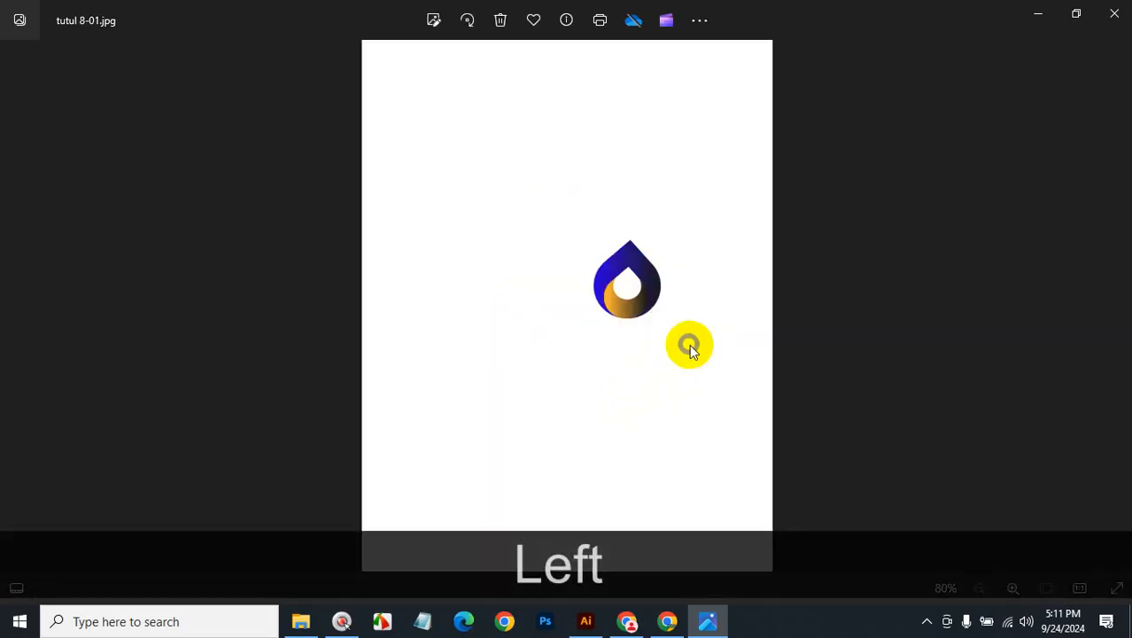
pyautogui.press('Right')
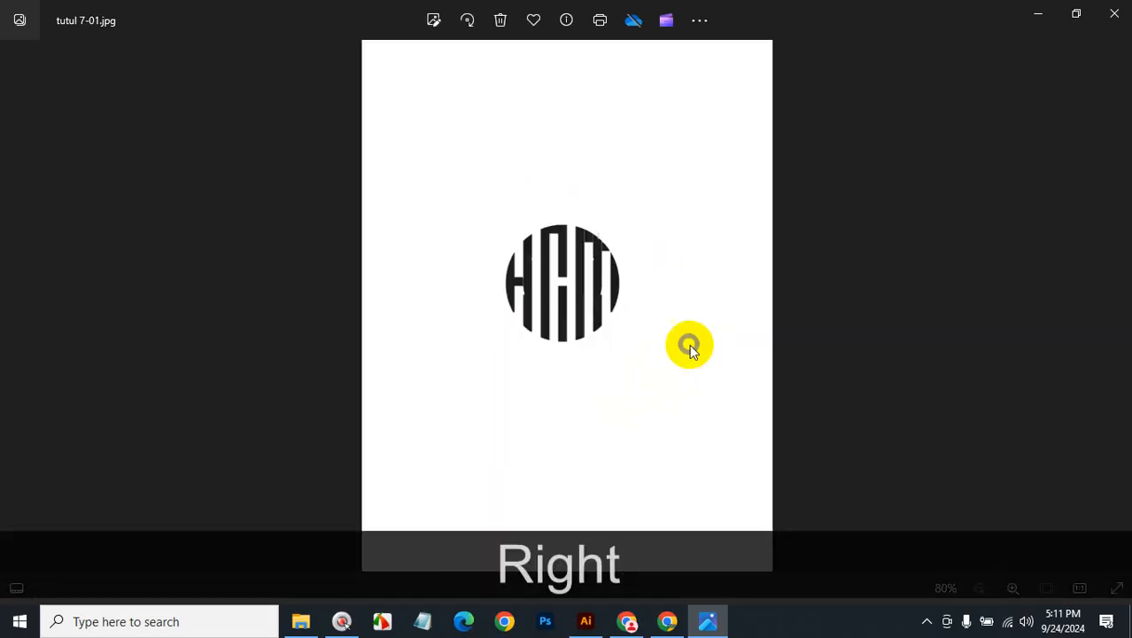
# Examine the edges and gaps of the round striped lettering logo in image 7-01 up close, and return to the full-page view
pyautogui.hotkey('ctrl', 'space')
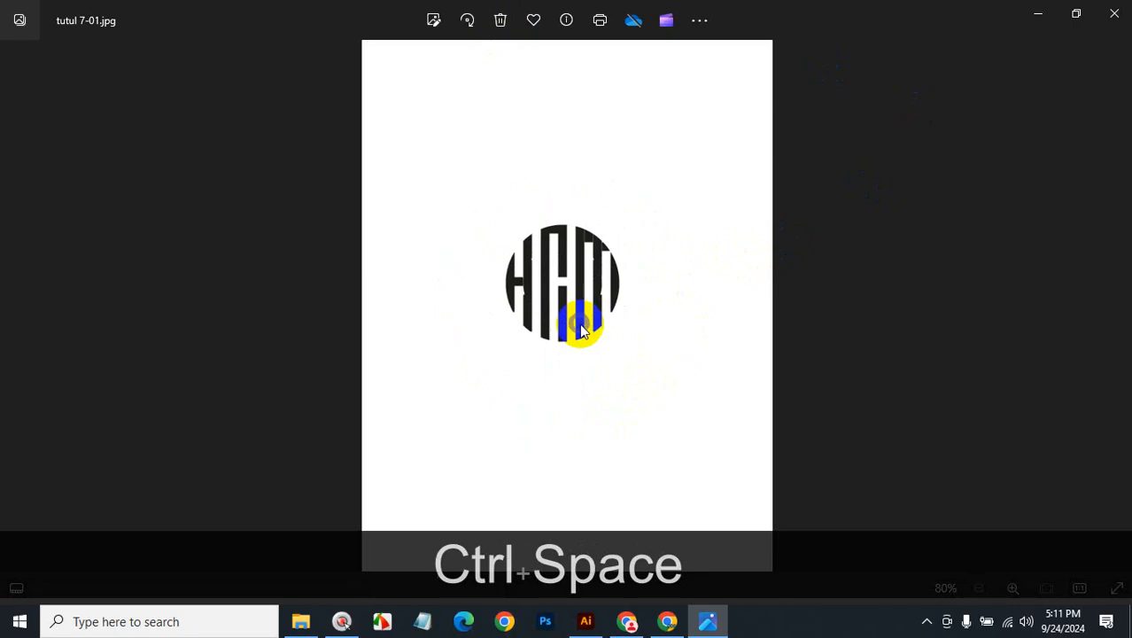
pyautogui.scroll(2, 587, 321)
pyautogui.scroll(5, 588, 321)
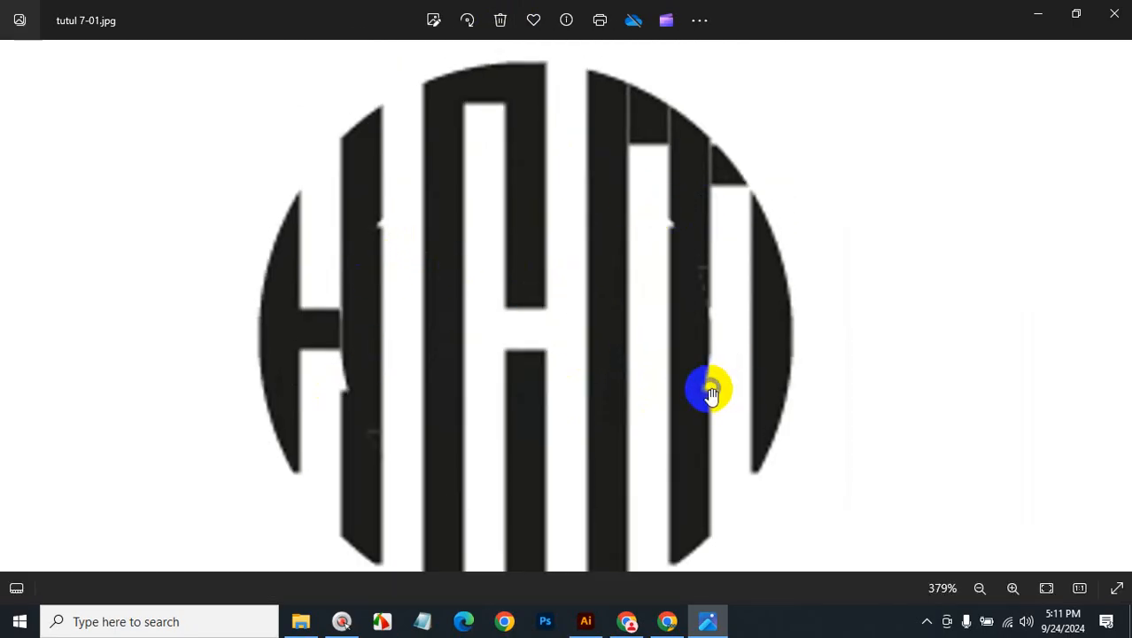
pyautogui.press('ctrl')
pyautogui.hotkey('ctrl', 'alt', 'space')
pyautogui.scroll(-6, 619, 329)
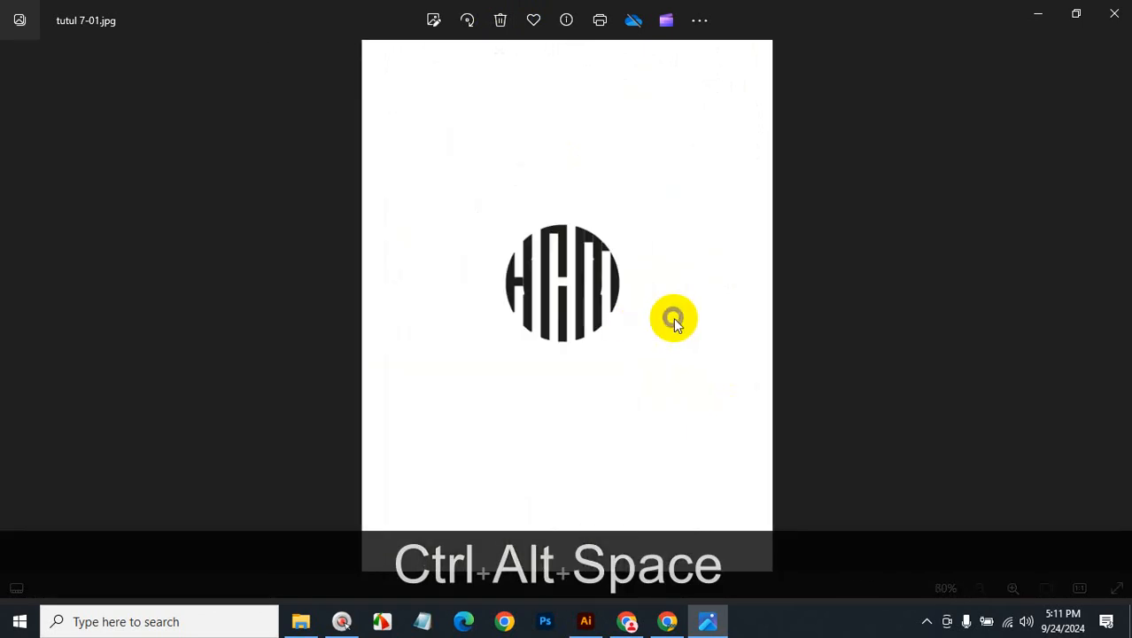
# Review the student's remaining logo images down to number 1-01, and close the viewer and the folder window
pyautogui.press('Left')
pyautogui.press('Left')
pyautogui.press('Left')
pyautogui.press('Left')
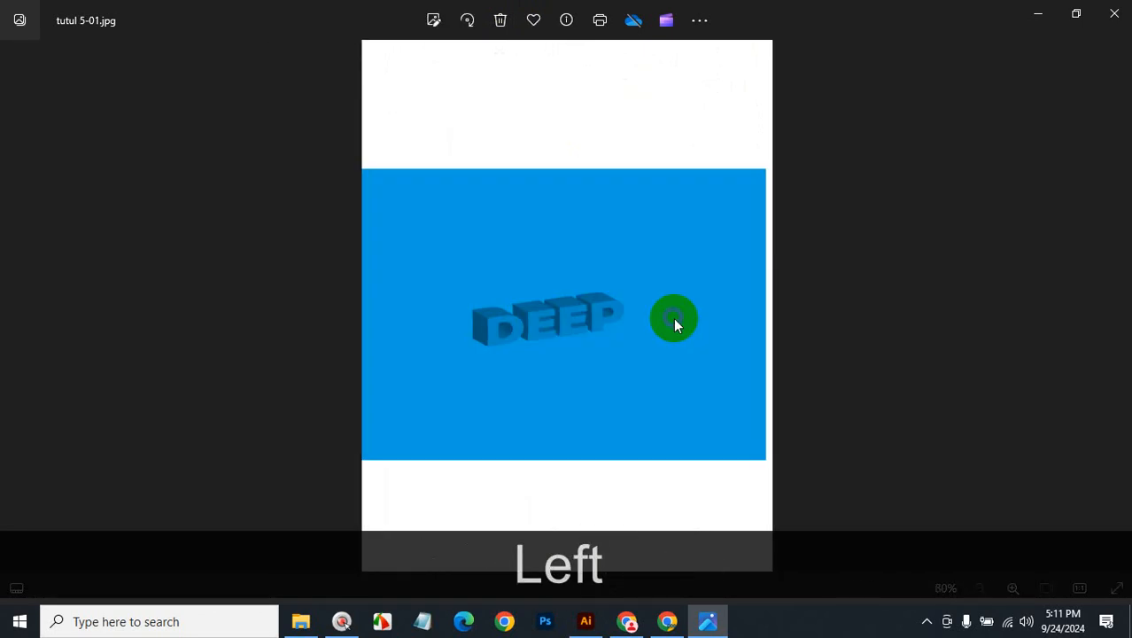
pyautogui.press('Left')
pyautogui.press('Left')
pyautogui.press('Left')
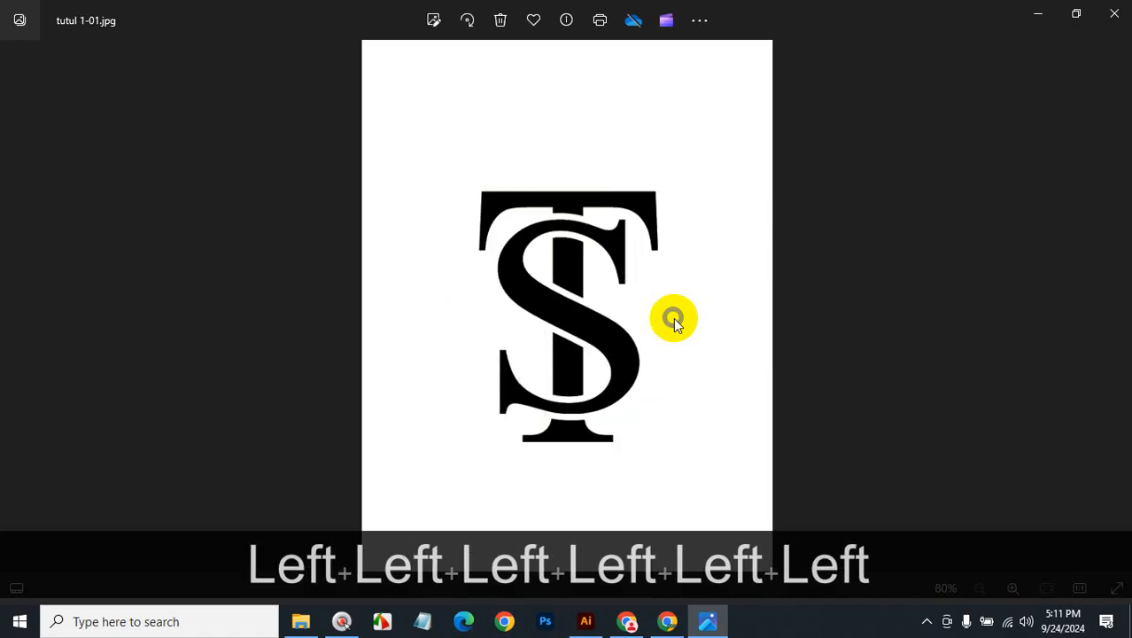
pyautogui.click(1109, 20)
pyautogui.click(1114, 11)
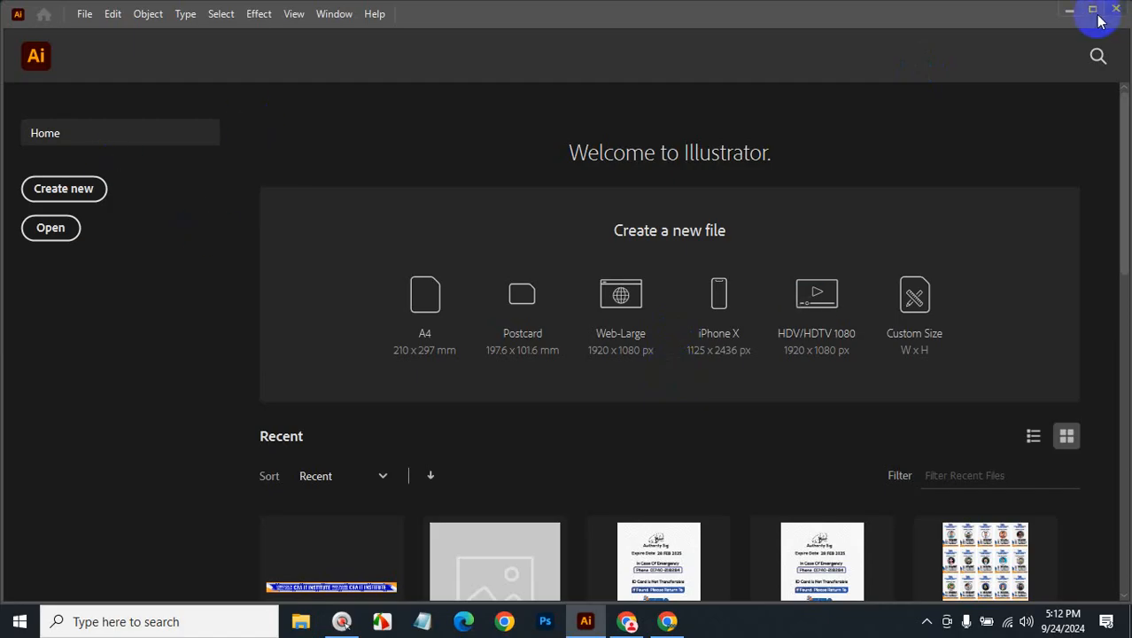
# Create a new landscape Letter document of 11 x 8.5 in with RGB Color and High (300 ppi) raster effects
pyautogui.click(69, 201)
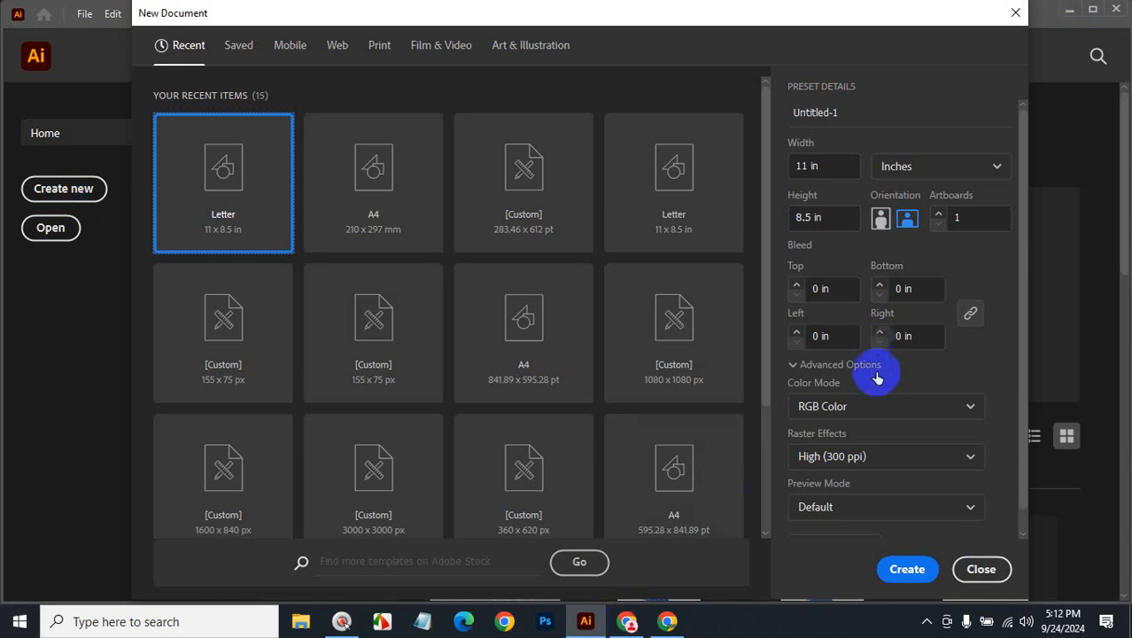
pyautogui.click(905, 569)
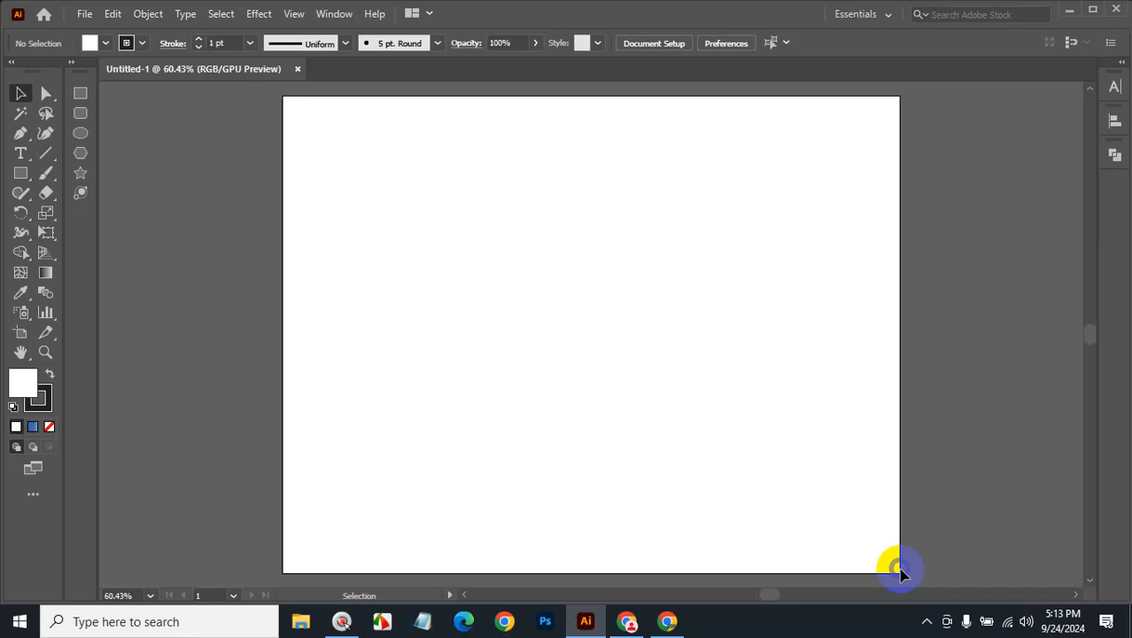
pyautogui.press('space')
pyautogui.moveTo(649, 256); pyautogui.dragTo(637, 269)
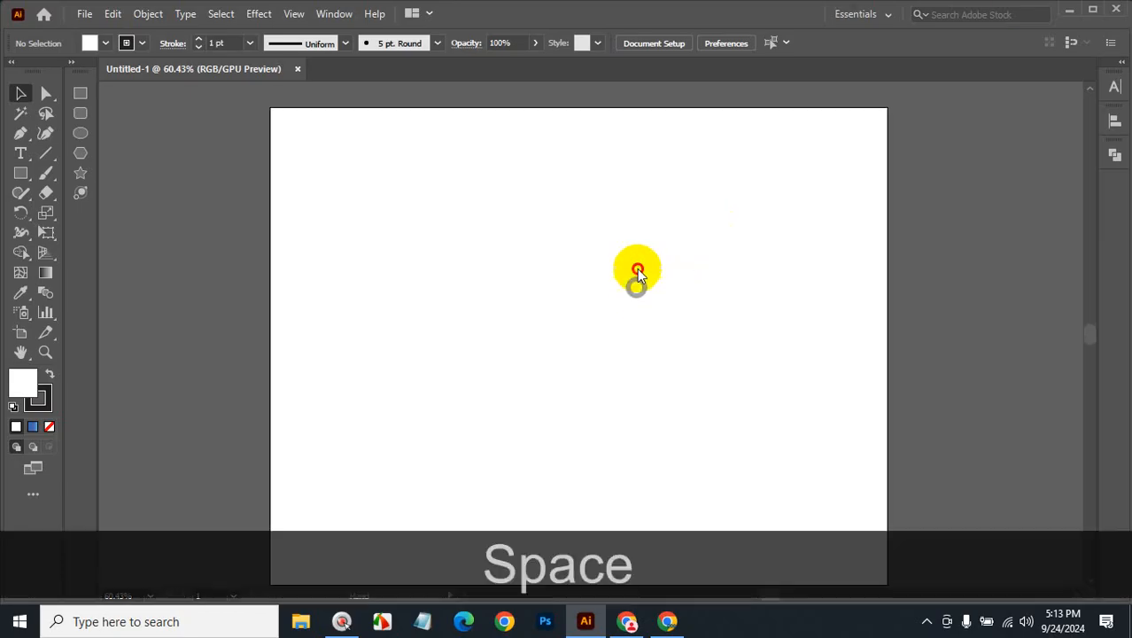
pyautogui.hotkey('ctrl', 'n')
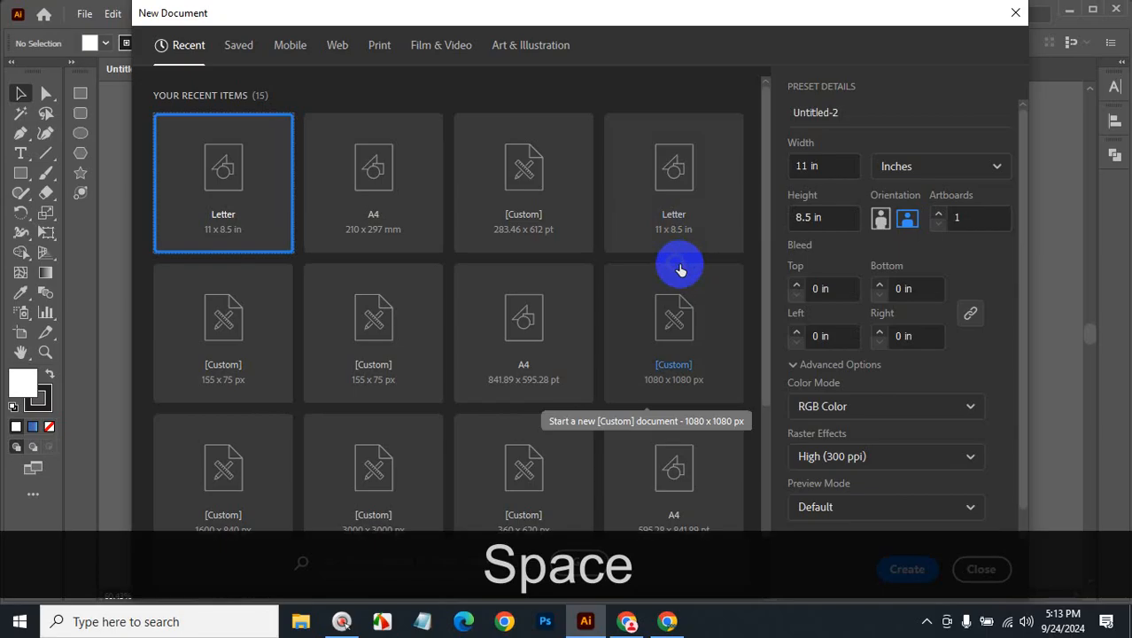
pyautogui.click(1016, 20)
pyautogui.press('space')
pyautogui.moveTo(695, 268); pyautogui.dragTo(664, 320)
pyautogui.press('space')
pyautogui.moveTo(705, 273)
pyautogui.mouseDown()
pyautogui.moveTo(660, 332)
pyautogui.moveTo(718, 266)
pyautogui.mouseUp()
pyautogui.press('alt')
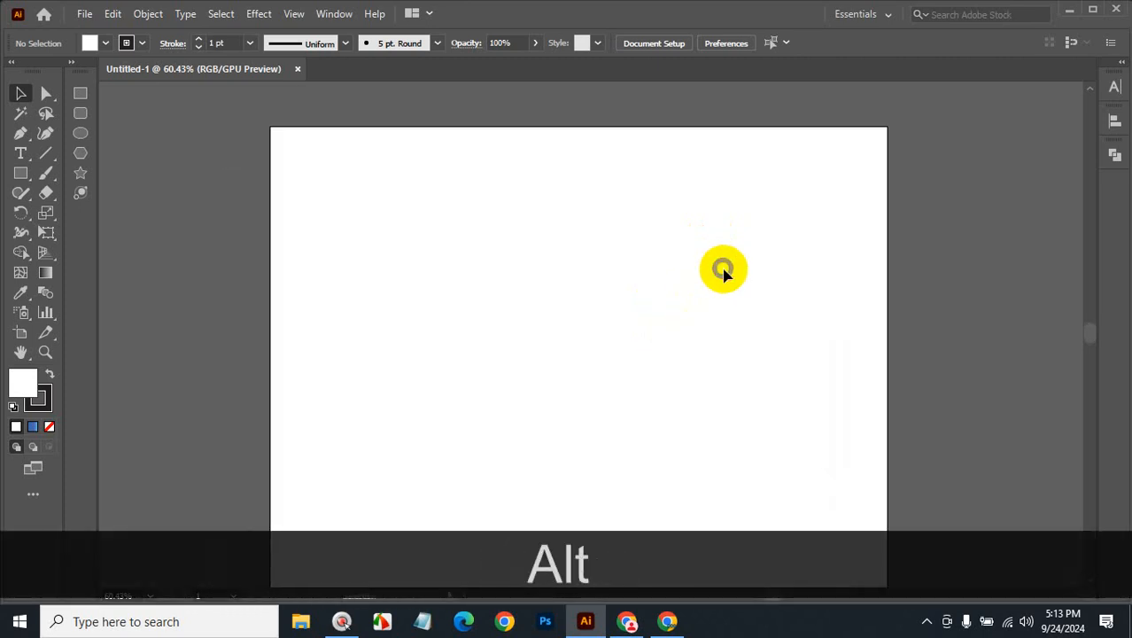
pyautogui.press('space')
pyautogui.moveTo(713, 292); pyautogui.dragTo(727, 274)
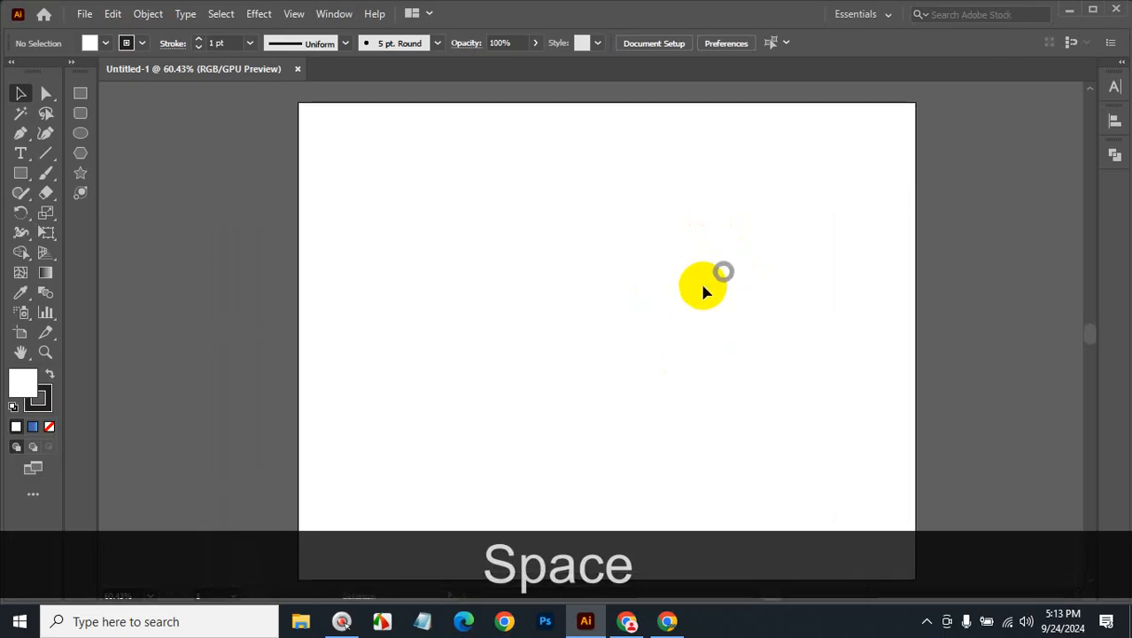
pyautogui.press('space')
pyautogui.press('space')
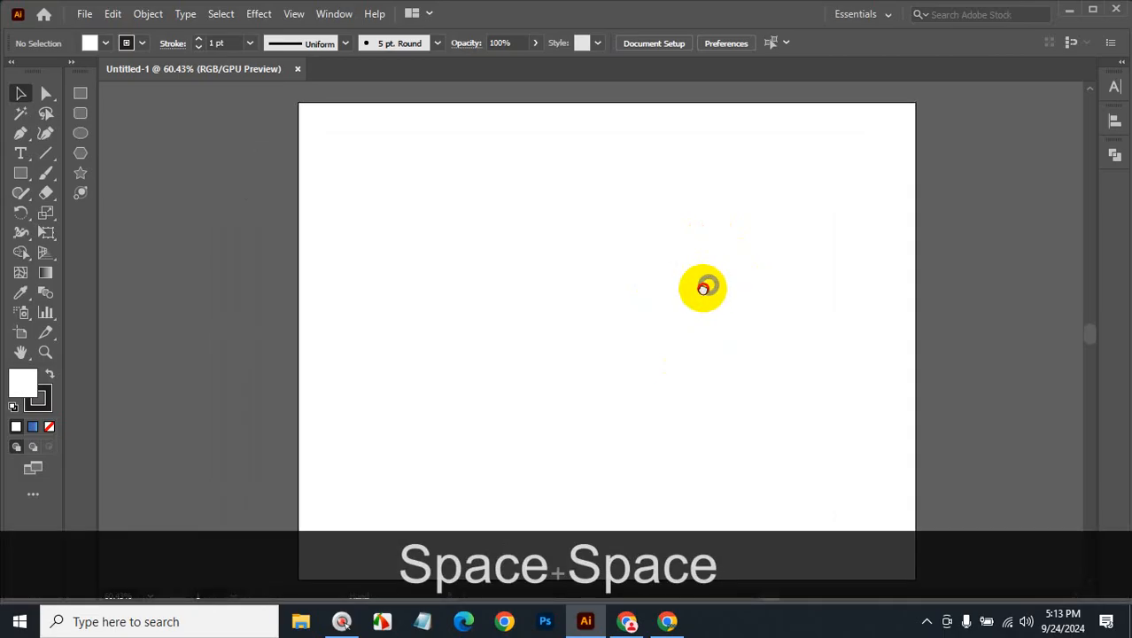
pyautogui.moveTo(708, 285)
pyautogui.mouseDown()
pyautogui.moveTo(644, 333)
pyautogui.moveTo(722, 284)
pyautogui.mouseUp()
pyautogui.hotkey('ctrl', 'space')
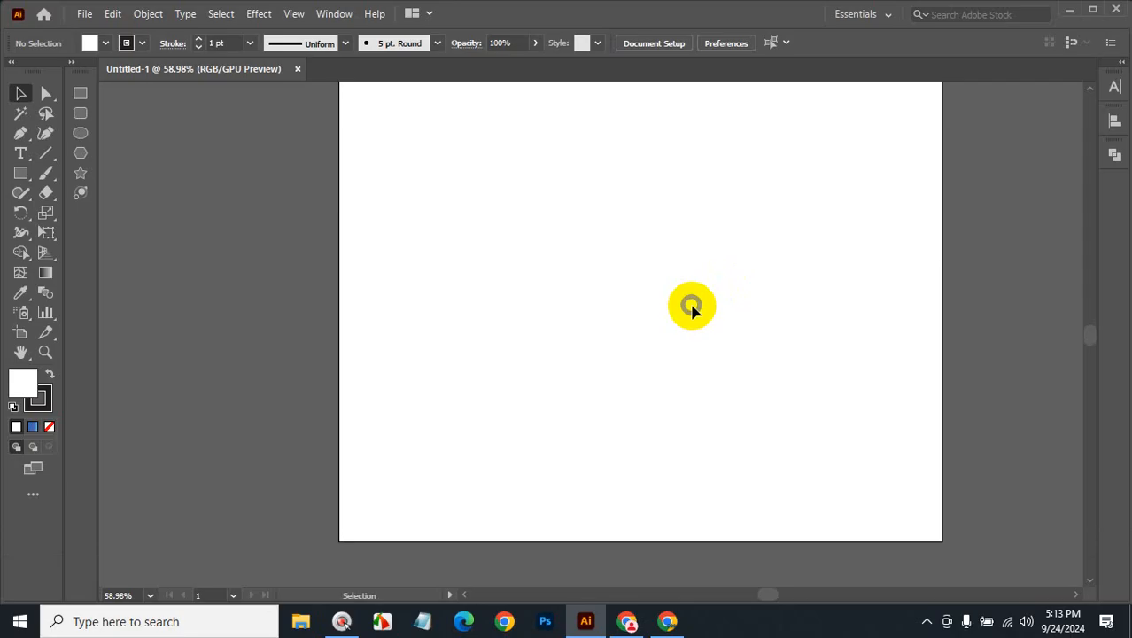
pyautogui.press('space')
pyautogui.moveTo(699, 255); pyautogui.dragTo(657, 276)
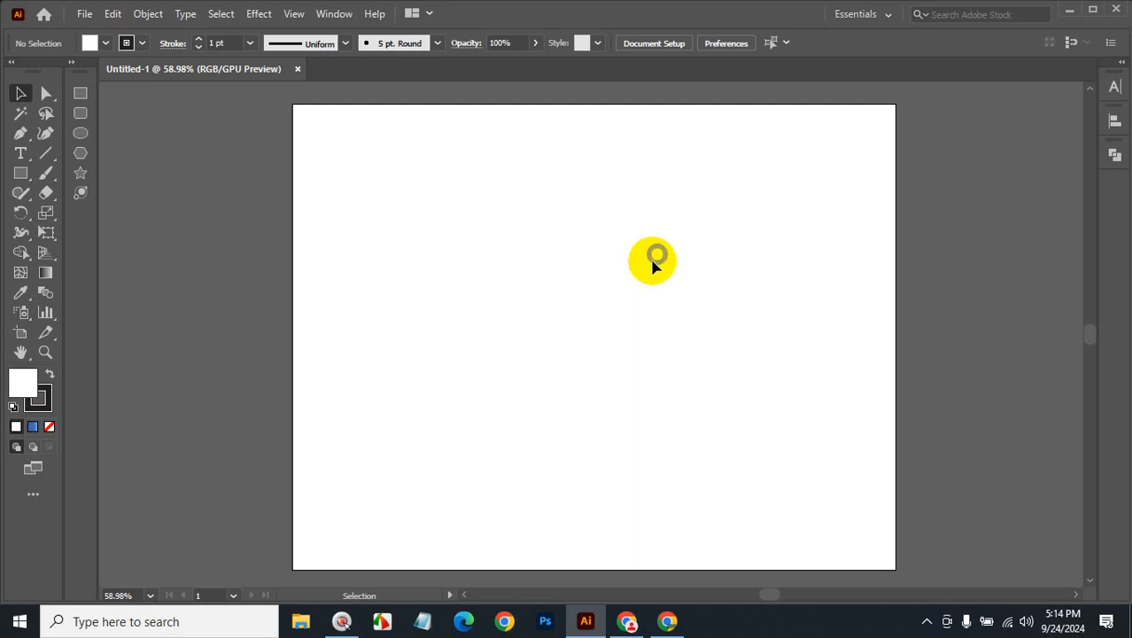
# Add the letter "A" in Myriad Pro Regular on the artboard and enlarge it to about 223 pt
pyautogui.click(19, 154)
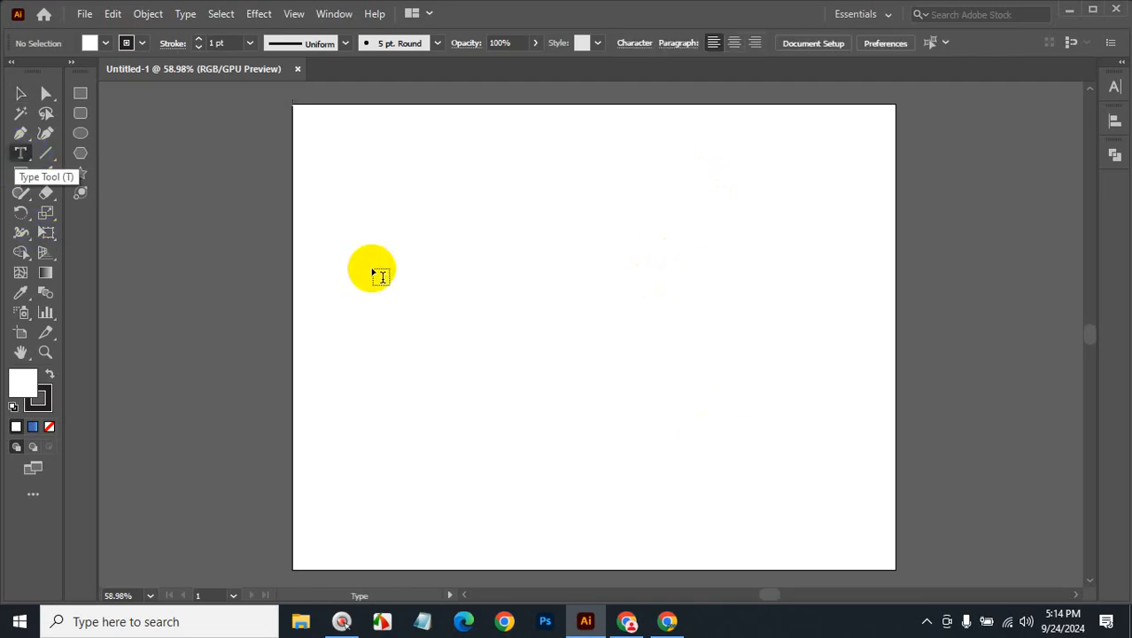
pyautogui.click(499, 252)
pyautogui.write('A')
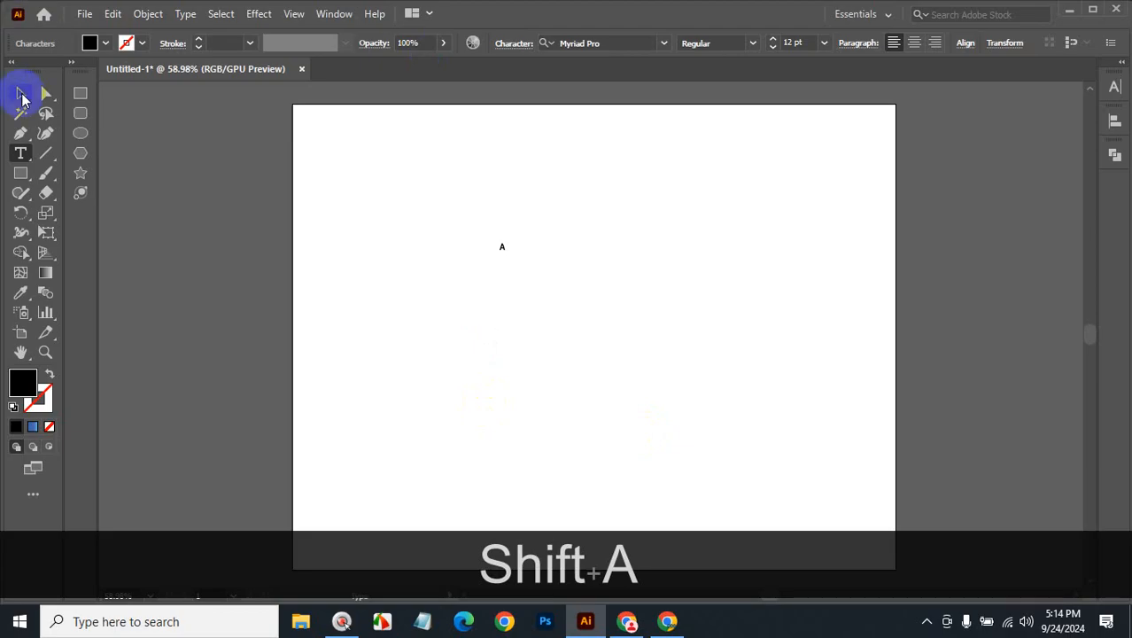
pyautogui.click(20, 95)
pyautogui.moveTo(508, 251); pyautogui.dragTo(405, 305)
# Duplicate the letter "A" onto the right half of the artboard and move the original closer to the copy
pyautogui.moveTo(507, 348); pyautogui.dragTo(379, 347)
pyautogui.moveTo(455, 321); pyautogui.dragTo(651, 239)
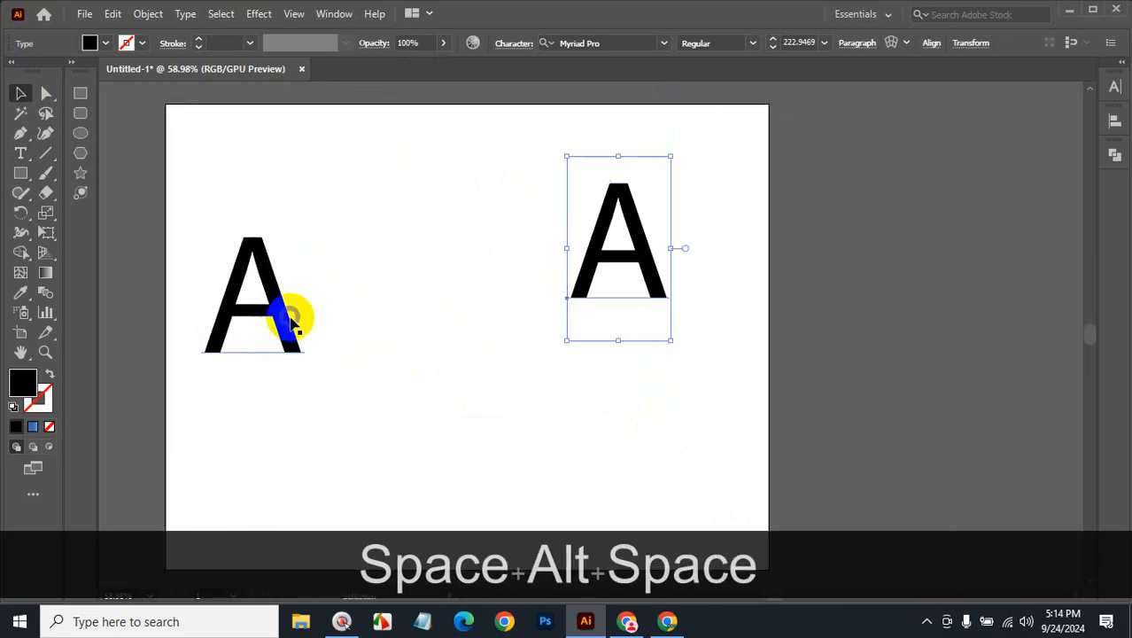
pyautogui.moveTo(291, 322); pyautogui.dragTo(418, 282)
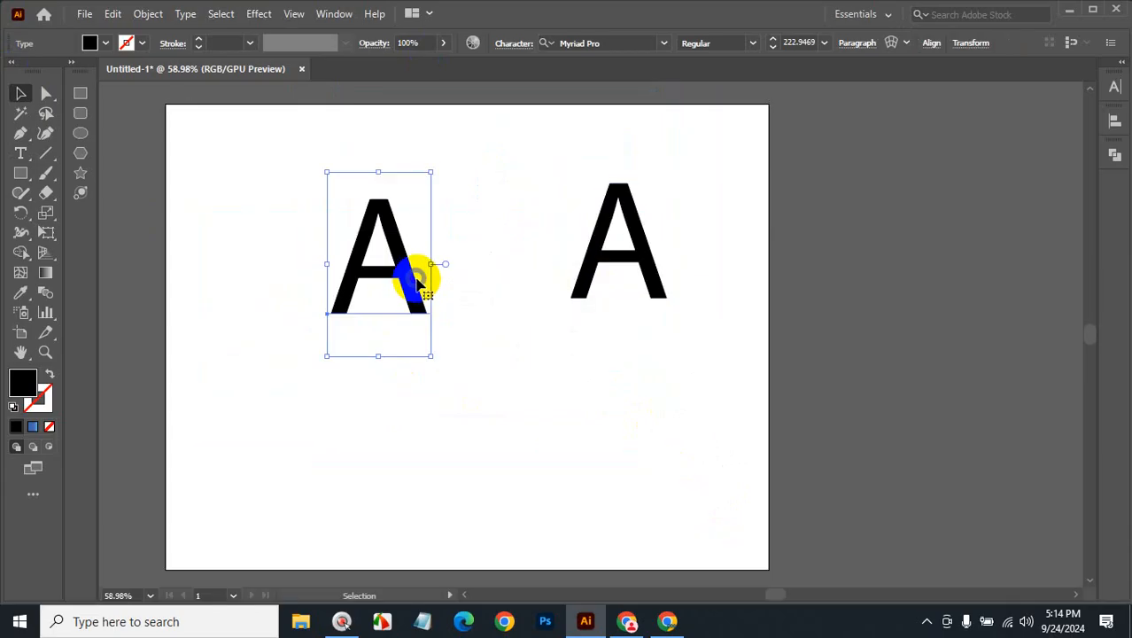
# Try successive fonts on the left letter "A" and set it in the Nayla Signattures script font
pyautogui.click(636, 43)
pyautogui.press('Down')
pyautogui.press('Down')
pyautogui.press('Down')
pyautogui.press('Down')
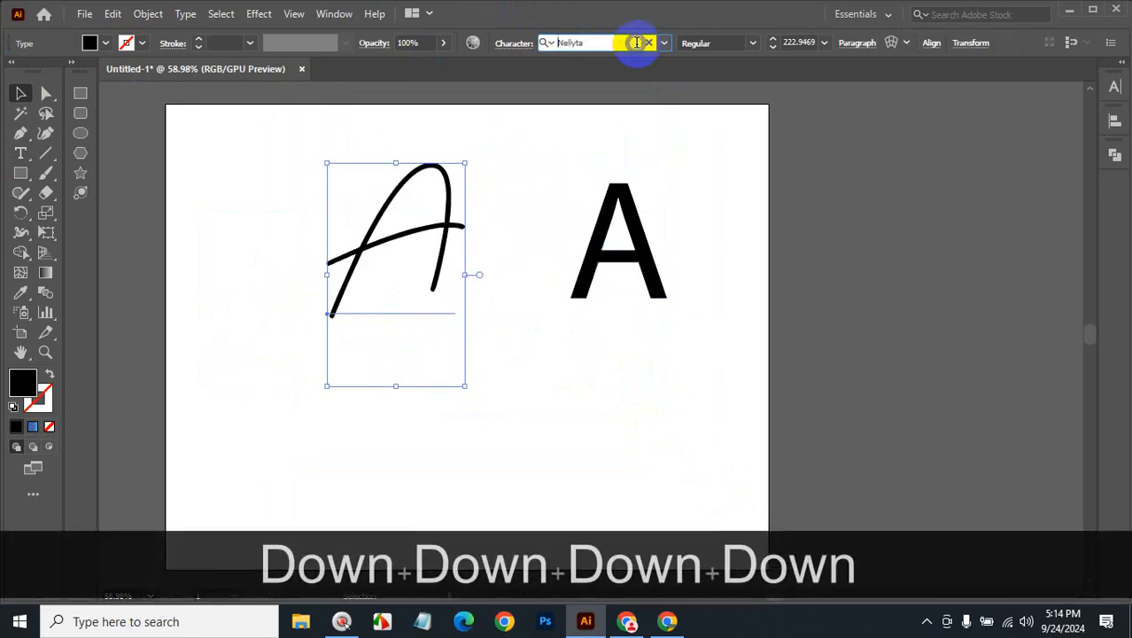
pyautogui.press('Up')
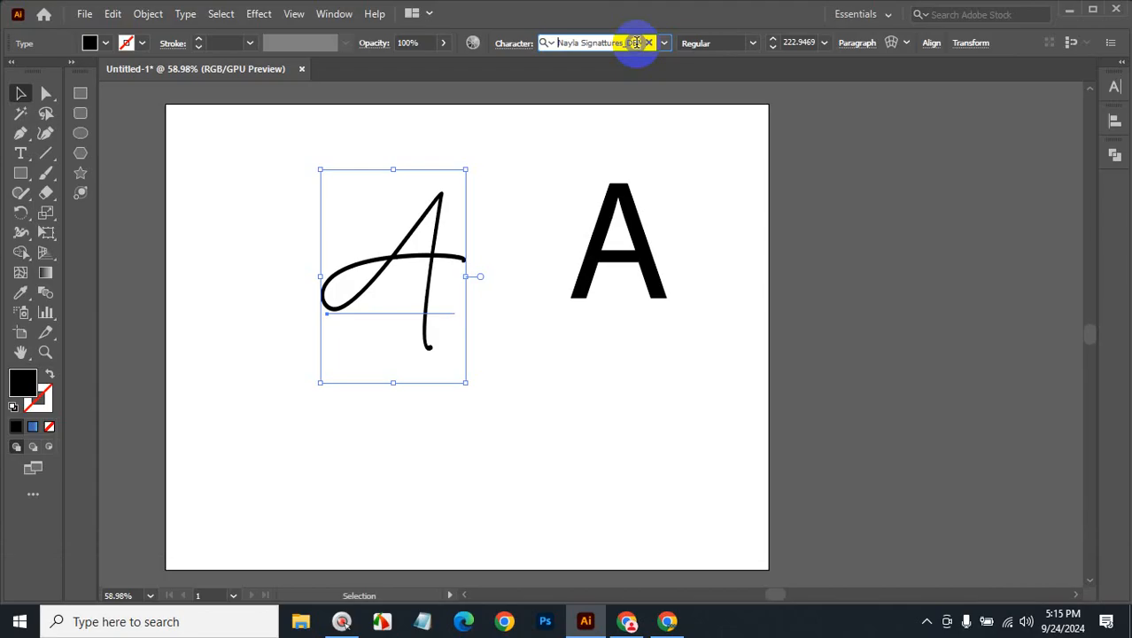
# Try successive fonts on the left letter "A" and set it in Old English Text MT
pyautogui.press('Down')
pyautogui.press('Down')
pyautogui.press('Down')
pyautogui.press('Down')
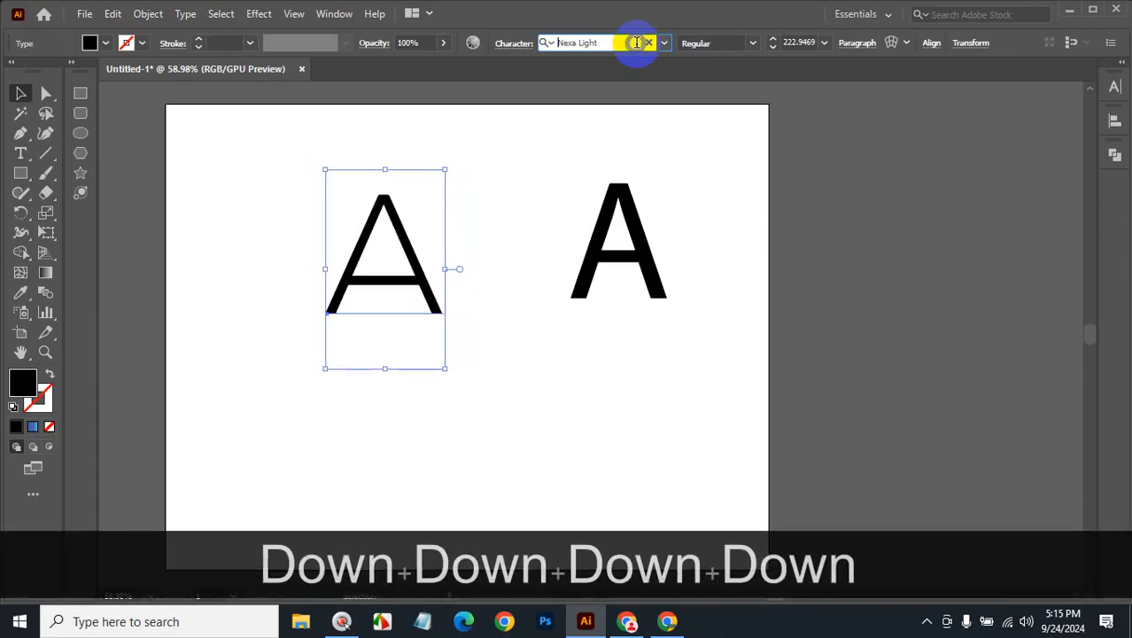
pyautogui.press('Down')
pyautogui.press('Down')
pyautogui.press('Down')
pyautogui.press('Down')
pyautogui.press('Down')
pyautogui.press('Down')
pyautogui.press('Down')
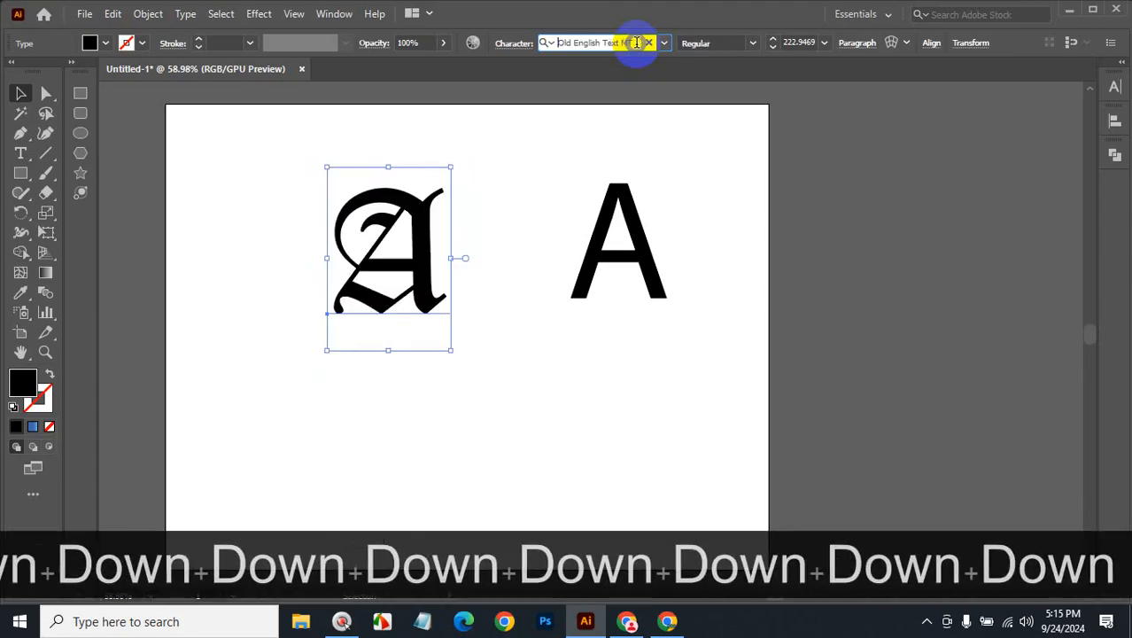
pyautogui.press('Down')
pyautogui.press('Down')
pyautogui.press('Up')
pyautogui.press('Up')
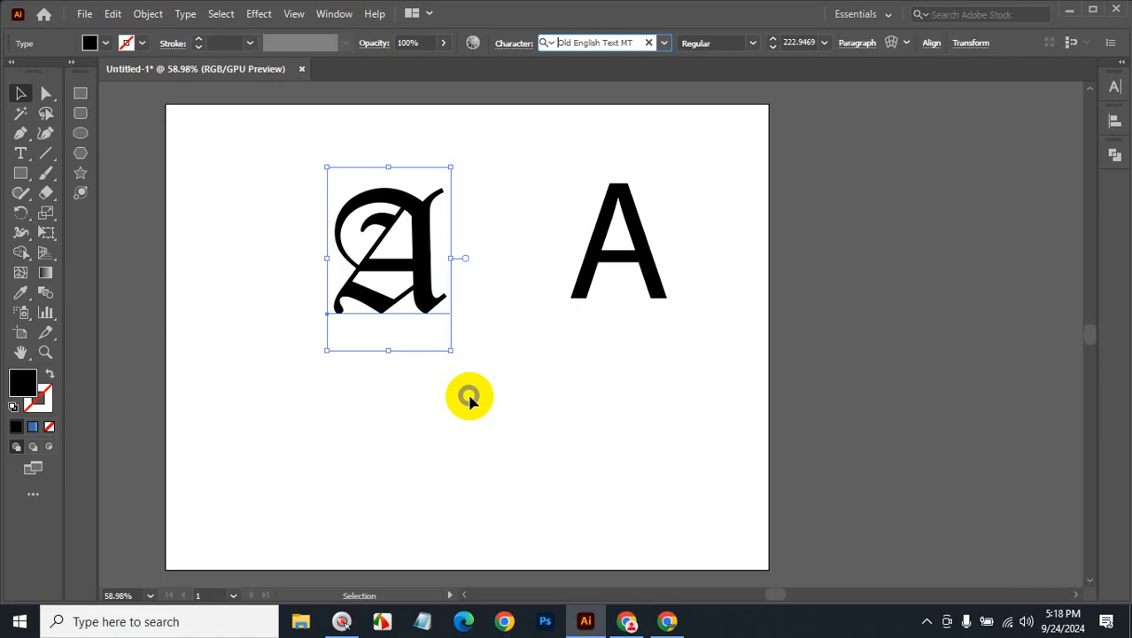
# Set the left letter "A" in Origin Tech Demo and place a copy of it off the artboard's right side
pyautogui.press('Down')
pyautogui.press('Down')
pyautogui.press('Down')
pyautogui.press('Down')
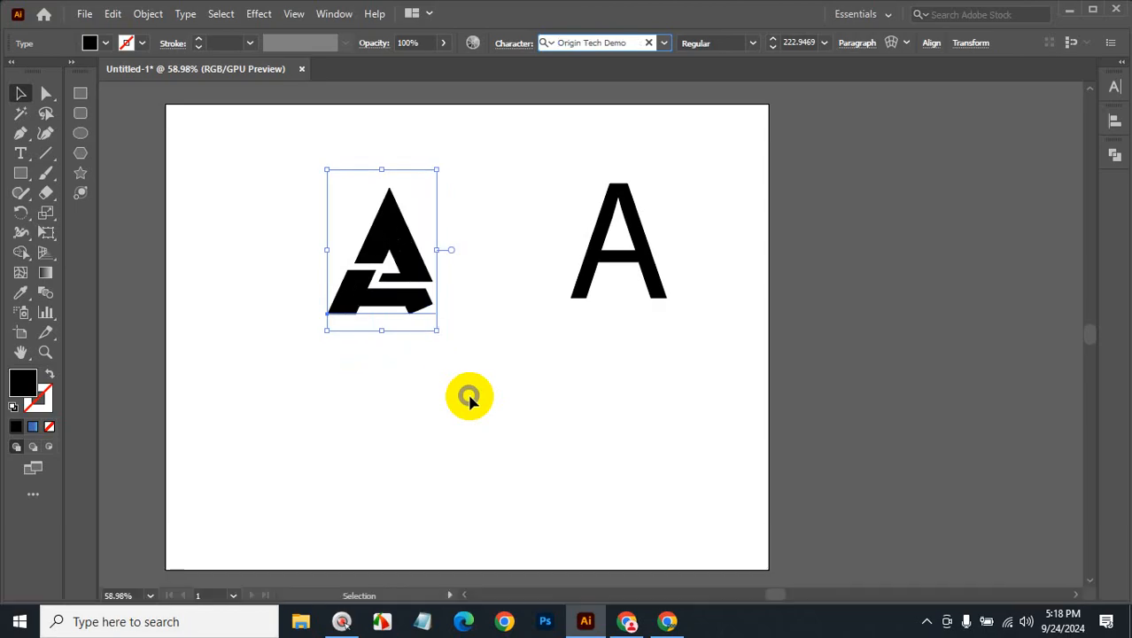
pyautogui.press('space')
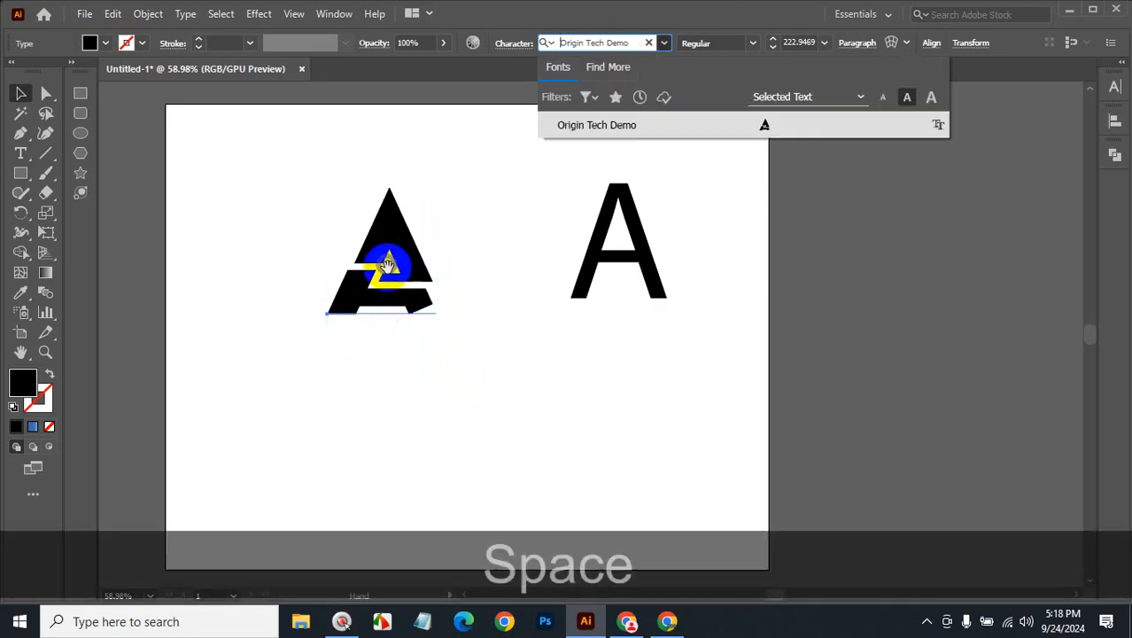
pyautogui.click(554, 386)
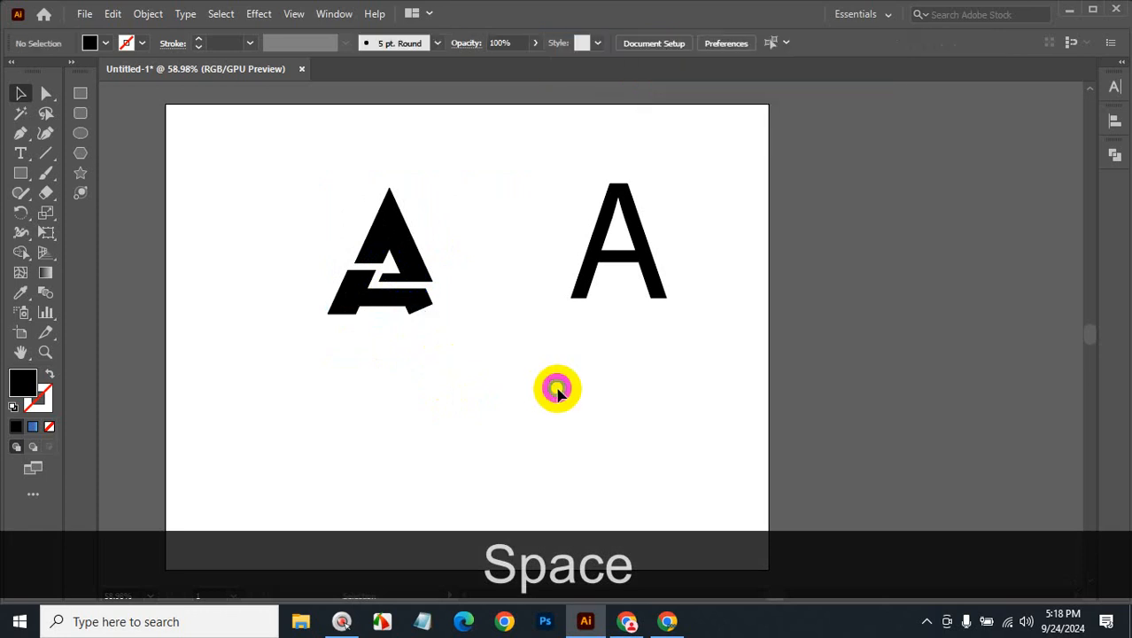
pyautogui.click(438, 276)
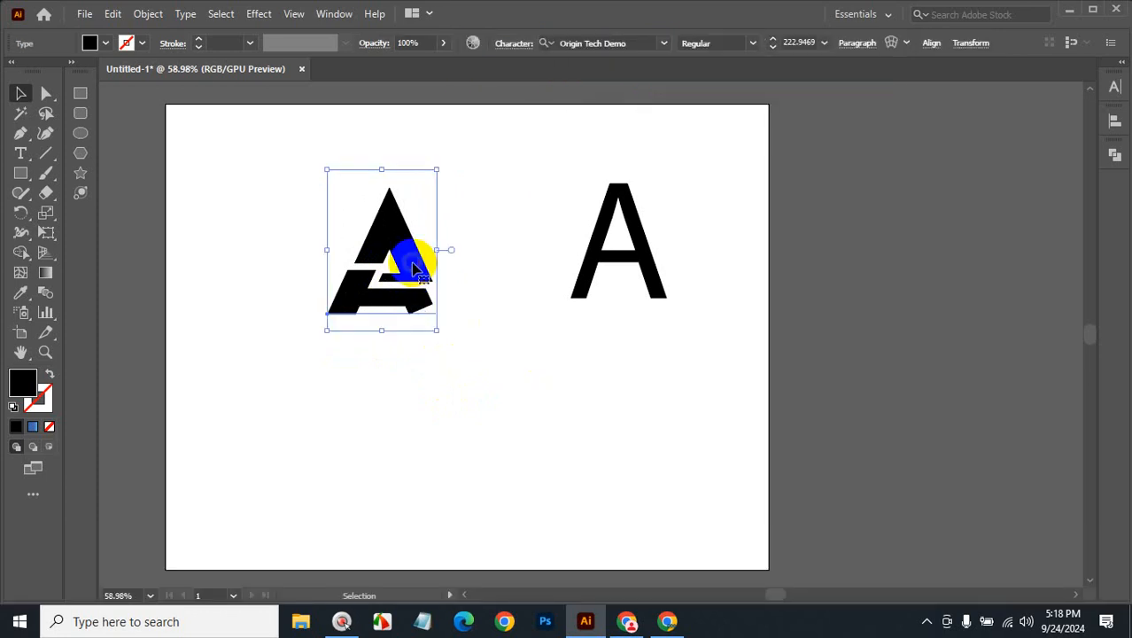
pyautogui.moveTo(414, 268); pyautogui.dragTo(946, 253)
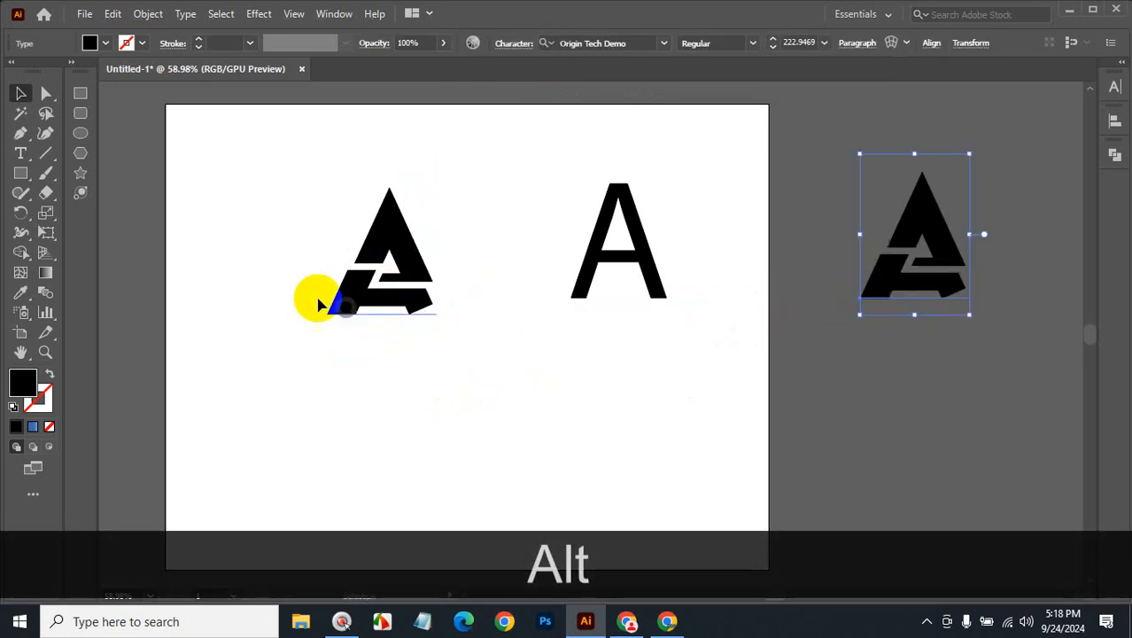
# Set the original left letter "A" in Old English Text MT and place a copy at the artboard's upper-left edge
pyautogui.click(407, 265)
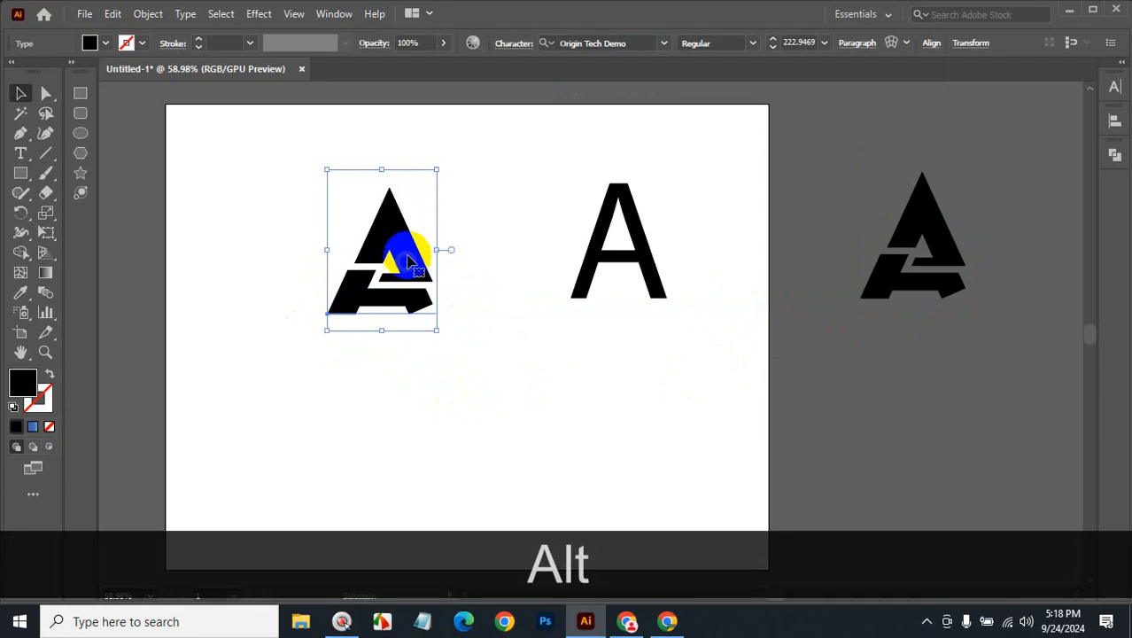
pyautogui.click(631, 40)
pyautogui.press('Up')
pyautogui.press('Up')
pyautogui.press('Up')
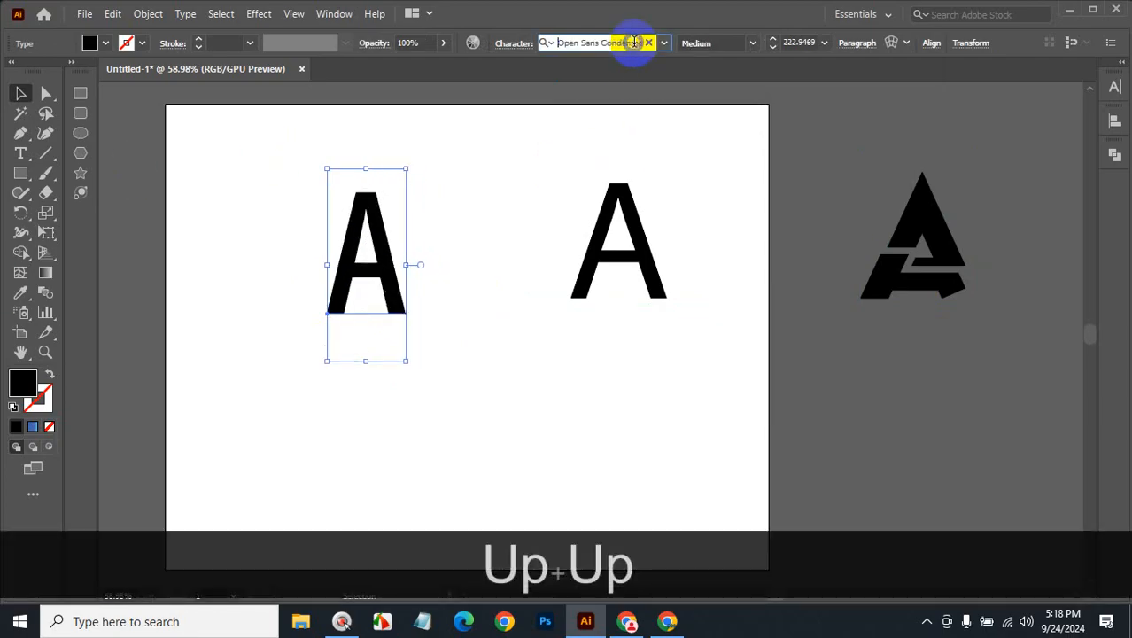
pyautogui.press('Up')
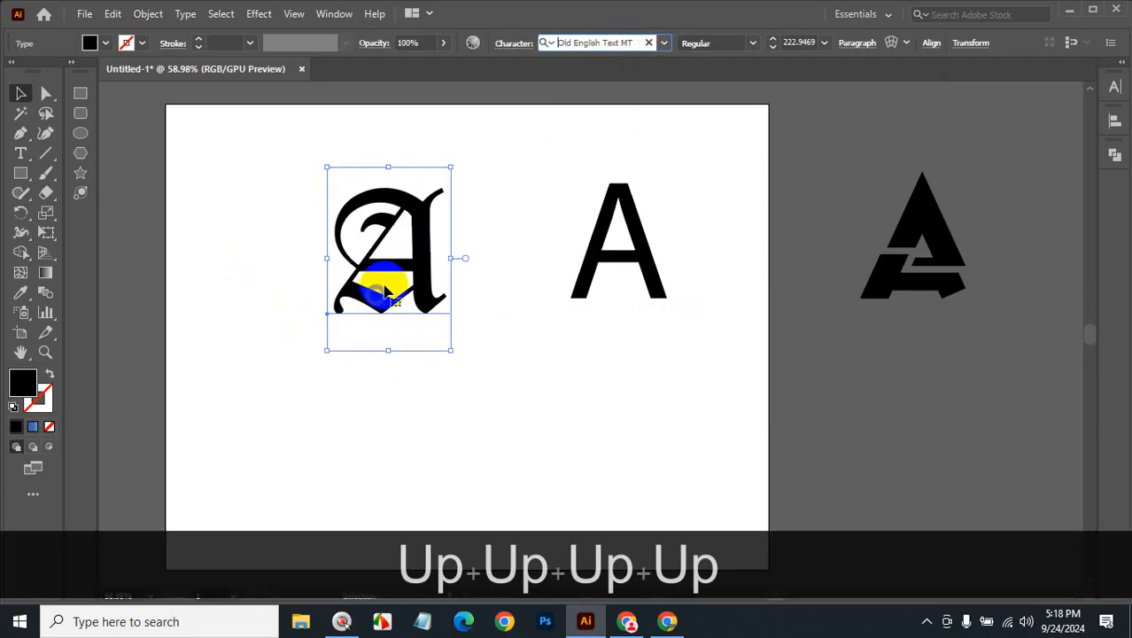
pyautogui.moveTo(414, 313); pyautogui.dragTo(221, 275)
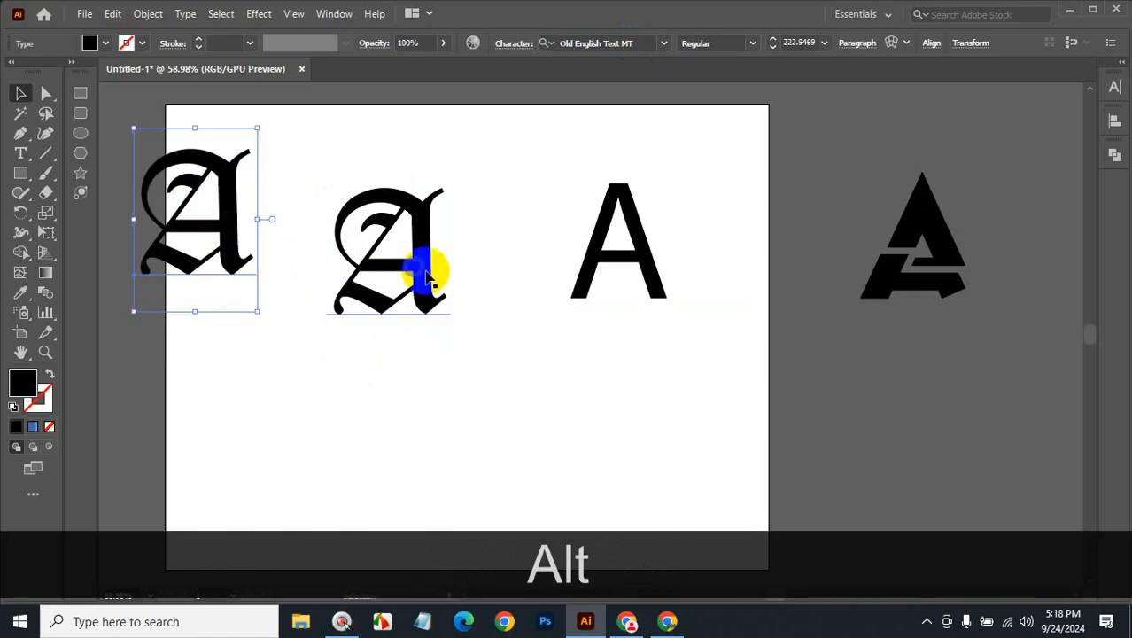
# Move the original Old English "A" toward the artboard's centre and try successive fonts on it up to Poor Richard
pyautogui.moveTo(471, 321); pyautogui.dragTo(519, 362)
pyautogui.click(636, 41)
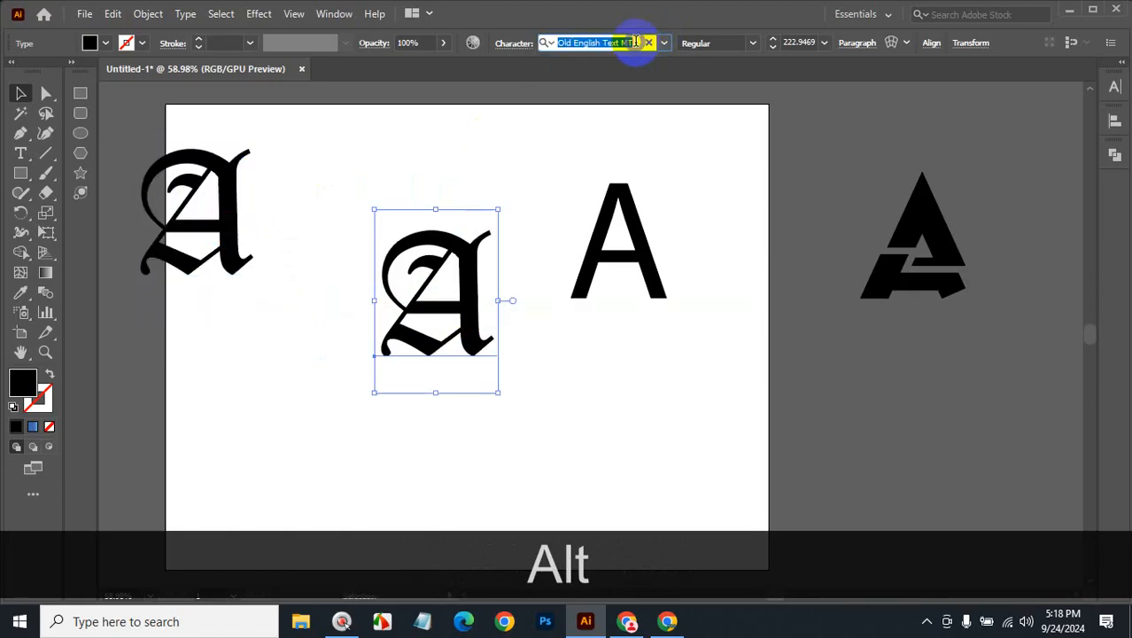
pyautogui.press('Down')
pyautogui.press('Down')
pyautogui.press('Down')
pyautogui.press('Down')
pyautogui.press('Down')
pyautogui.press('Down')
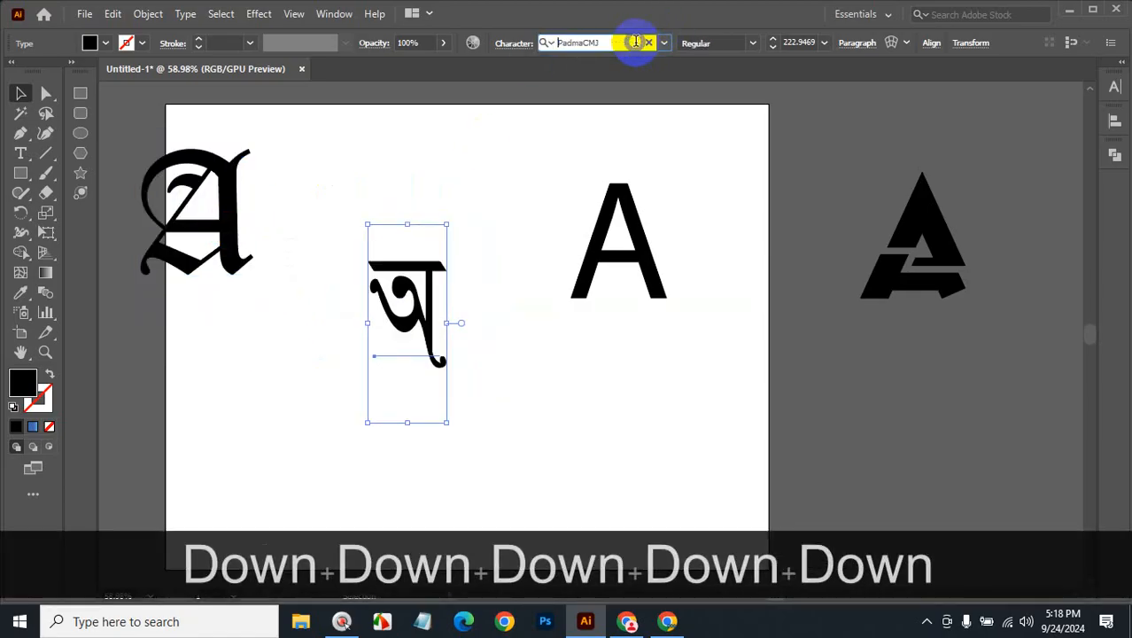
pyautogui.press('Down')
pyautogui.press('Down')
pyautogui.press('Down')
pyautogui.press('Down')
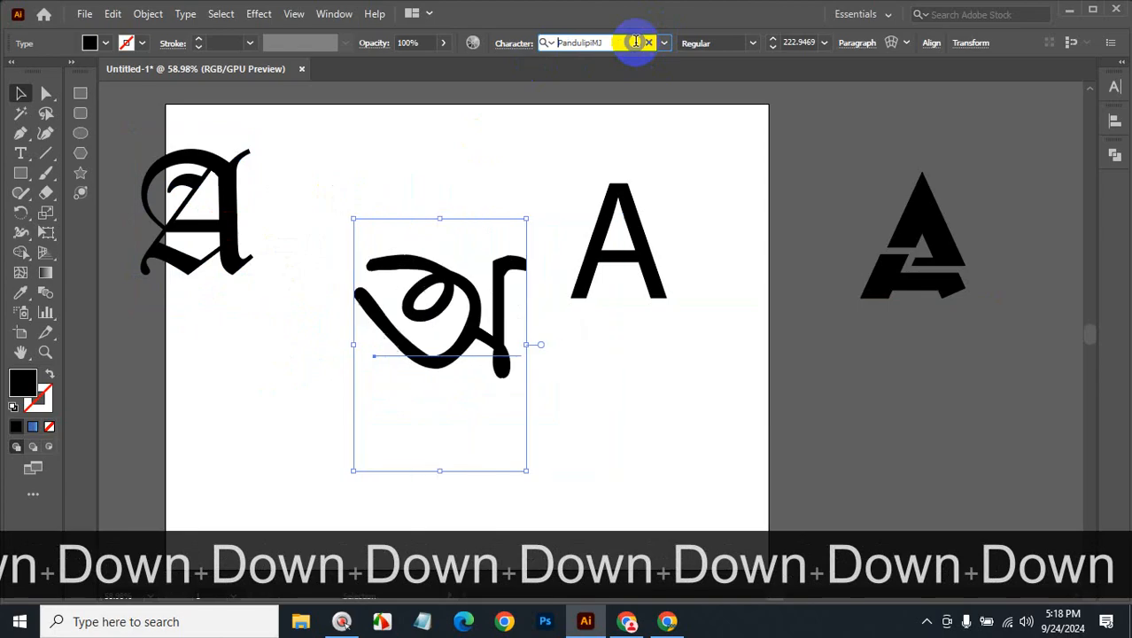
pyautogui.press('Down')
pyautogui.press('Down')
pyautogui.press('Down')
pyautogui.press('Down')
pyautogui.press('Down')
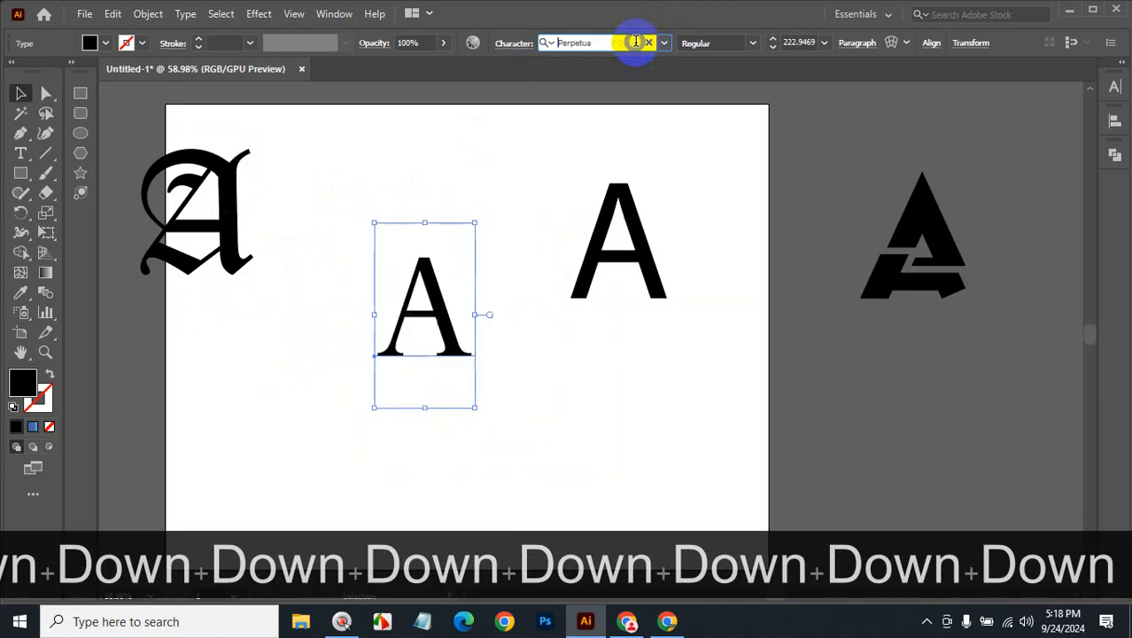
pyautogui.press('Down')
pyautogui.press('Down')
pyautogui.press('Down')
pyautogui.press('Down')
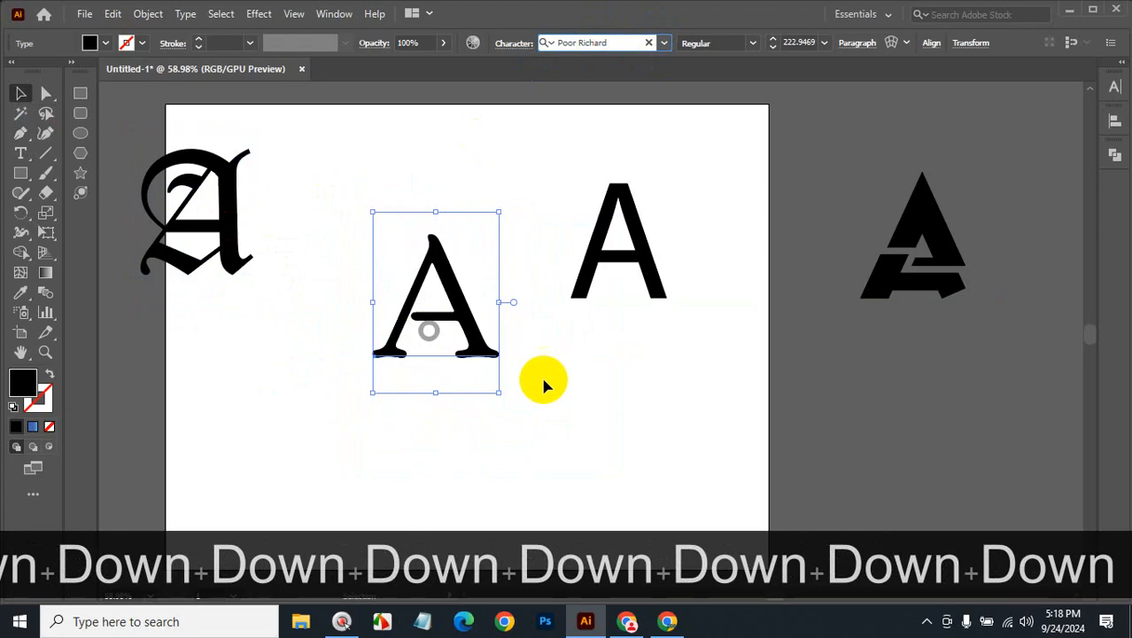
# Delete the Poor Richard letter "A" in the middle of the artboard
pyautogui.click(615, 323)
pyautogui.click(467, 307)
pyautogui.press('BackSpace')
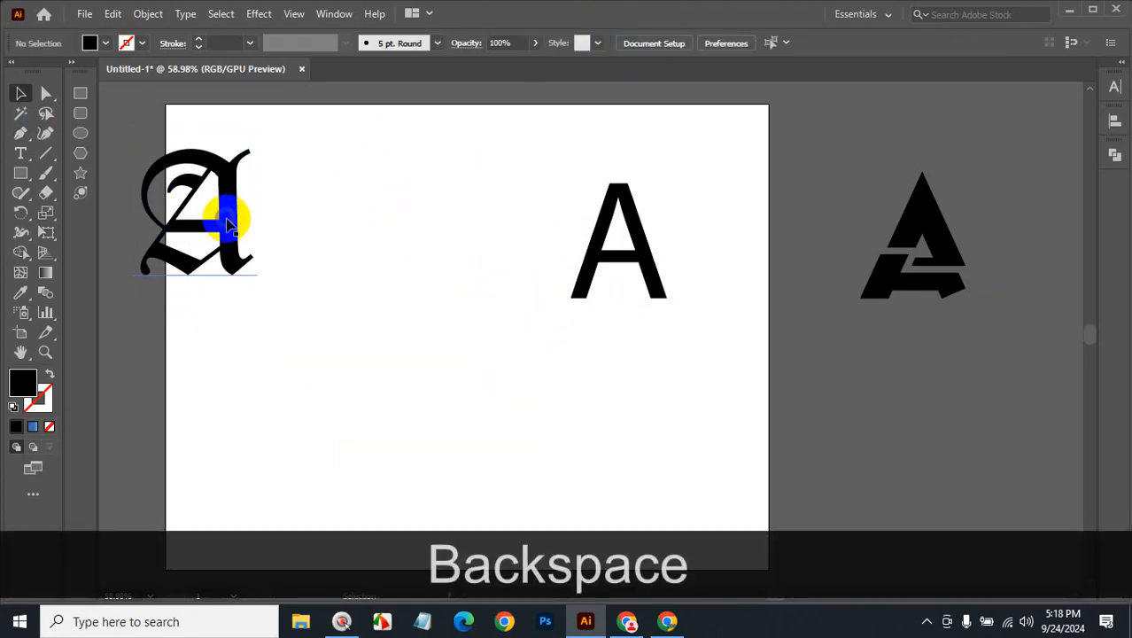
# Move the Old English "A" onto the left half of the artboard and the Myriad Pro "A" toward its upper-right corner
pyautogui.moveTo(223, 215); pyautogui.dragTo(401, 222)
pyautogui.moveTo(649, 207); pyautogui.dragTo(707, 155)
pyautogui.click(571, 296)
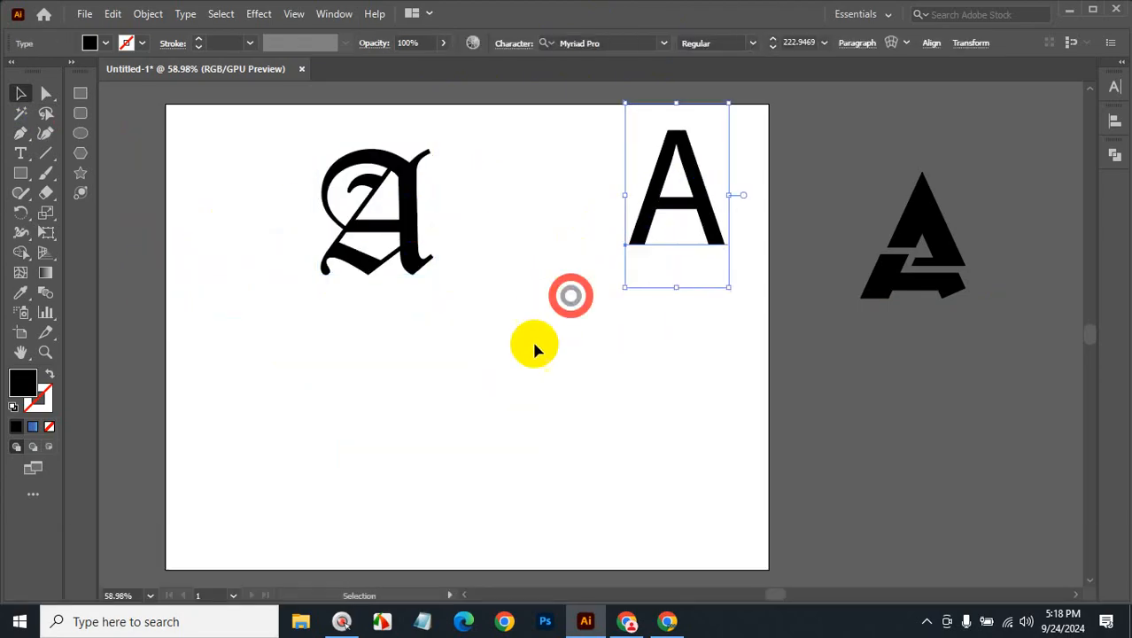
pyautogui.moveTo(429, 275); pyautogui.dragTo(465, 315)
pyautogui.click(453, 394)
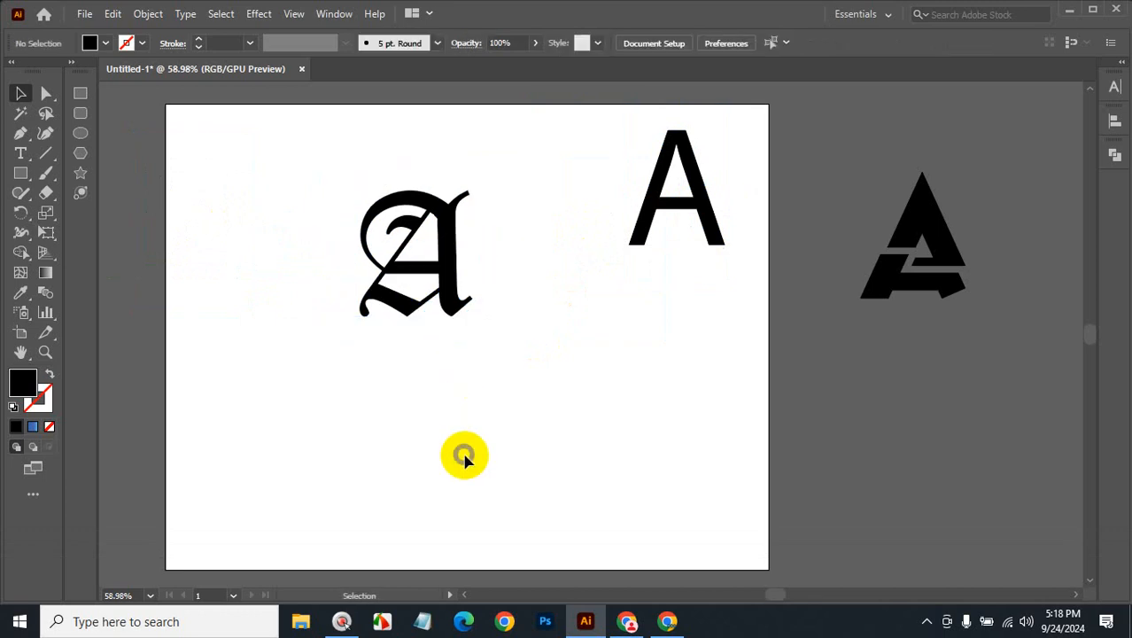
pyautogui.moveTo(448, 252); pyautogui.dragTo(368, 241)
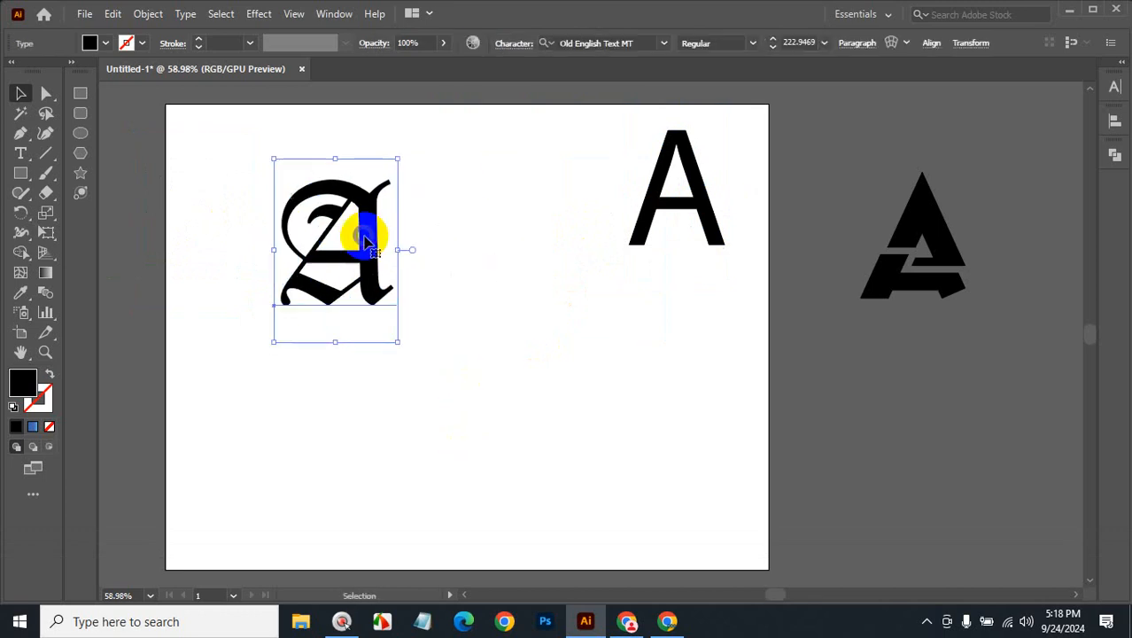
# Add a capital "B" after the Old English "A" so the text reads "AB"
pyautogui.click(20, 154)
pyautogui.click(372, 245)
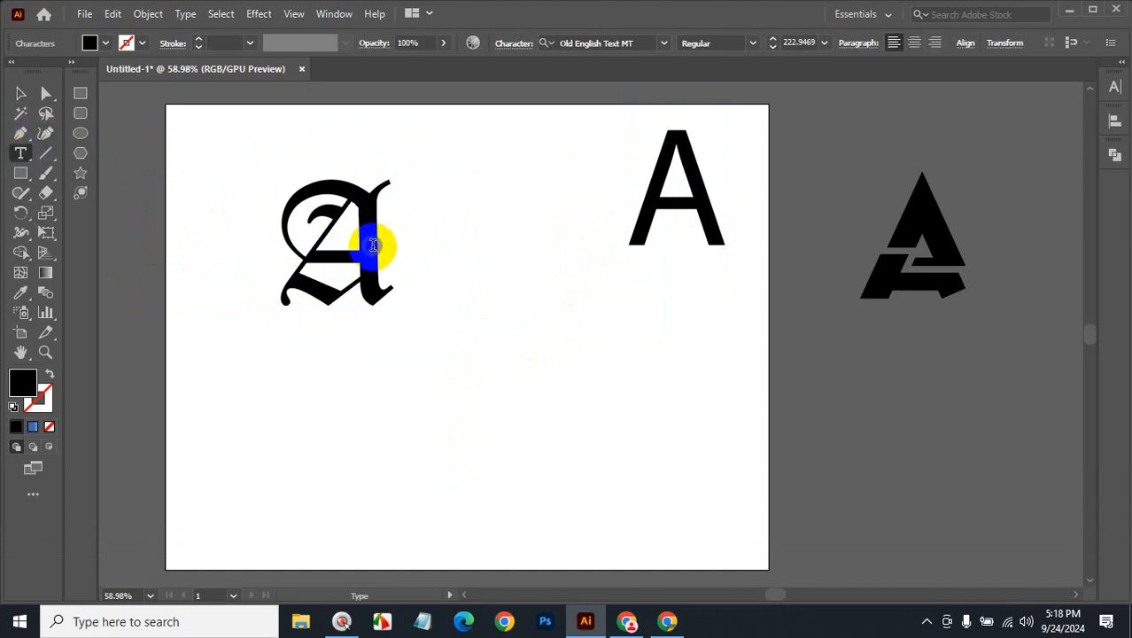
pyautogui.write('b')
pyautogui.press('BackSpace')
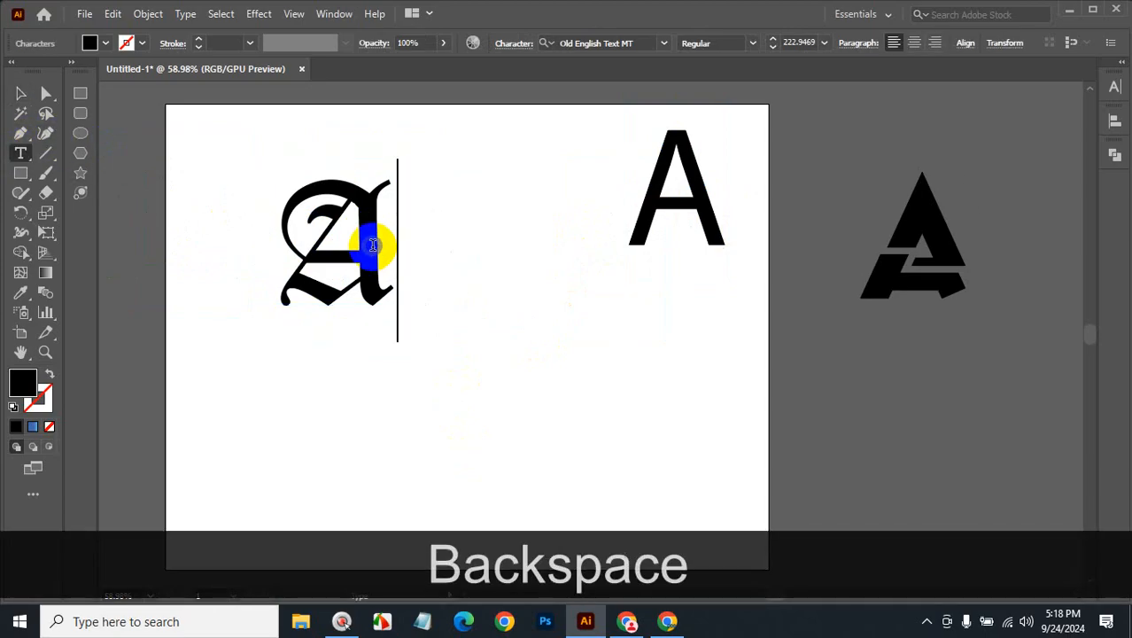
pyautogui.write('B')
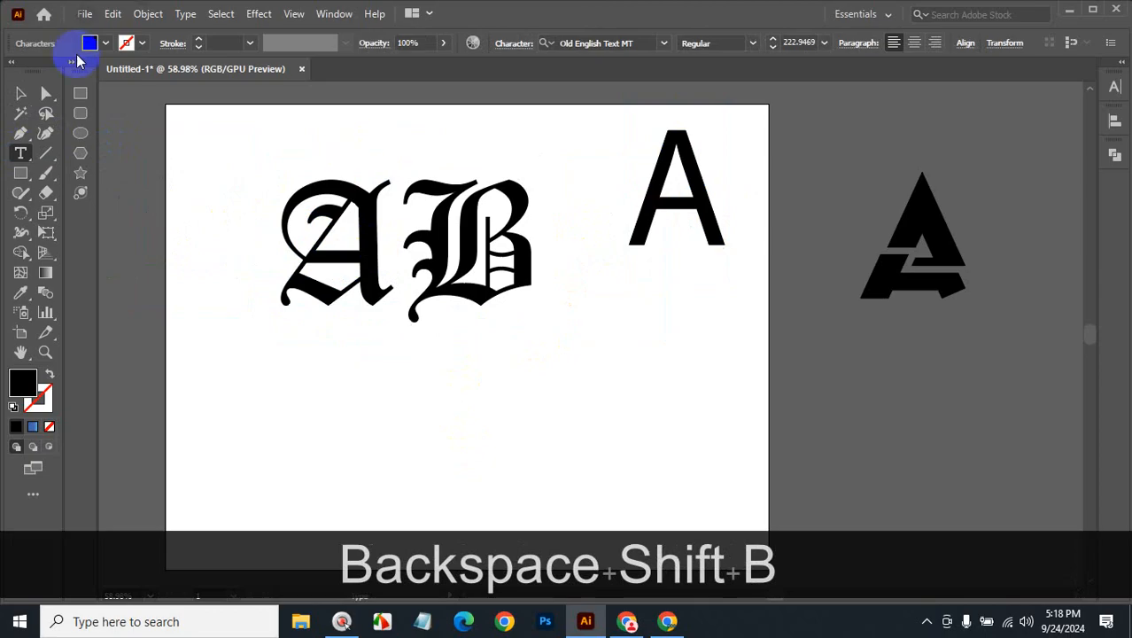
pyautogui.click(20, 93)
pyautogui.click(492, 316)
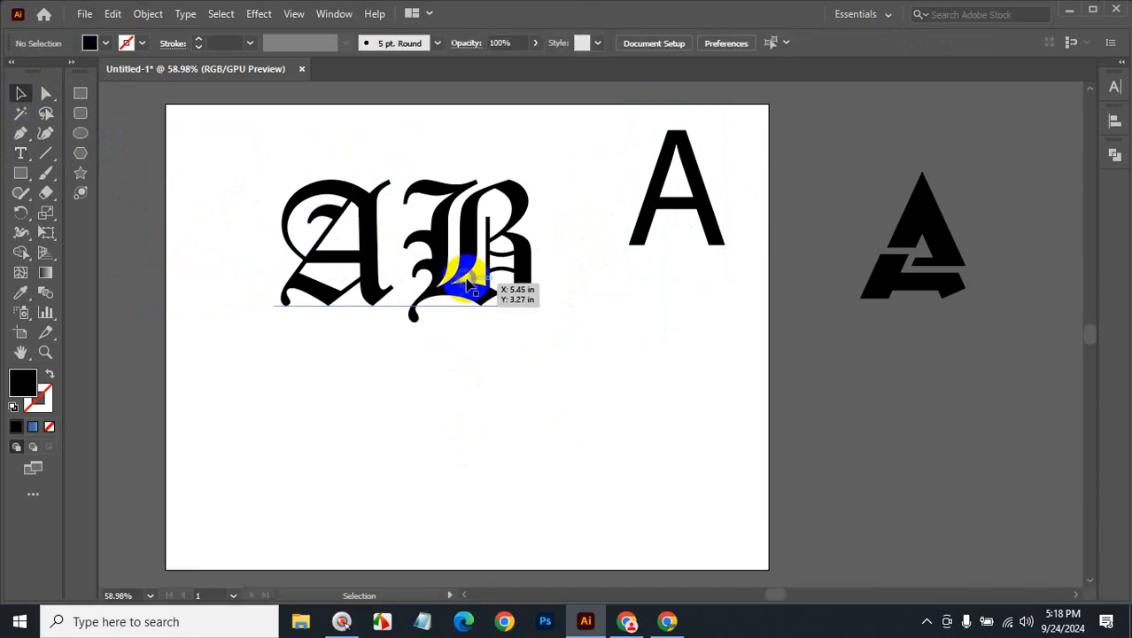
pyautogui.click(351, 401)
pyautogui.click(412, 408)
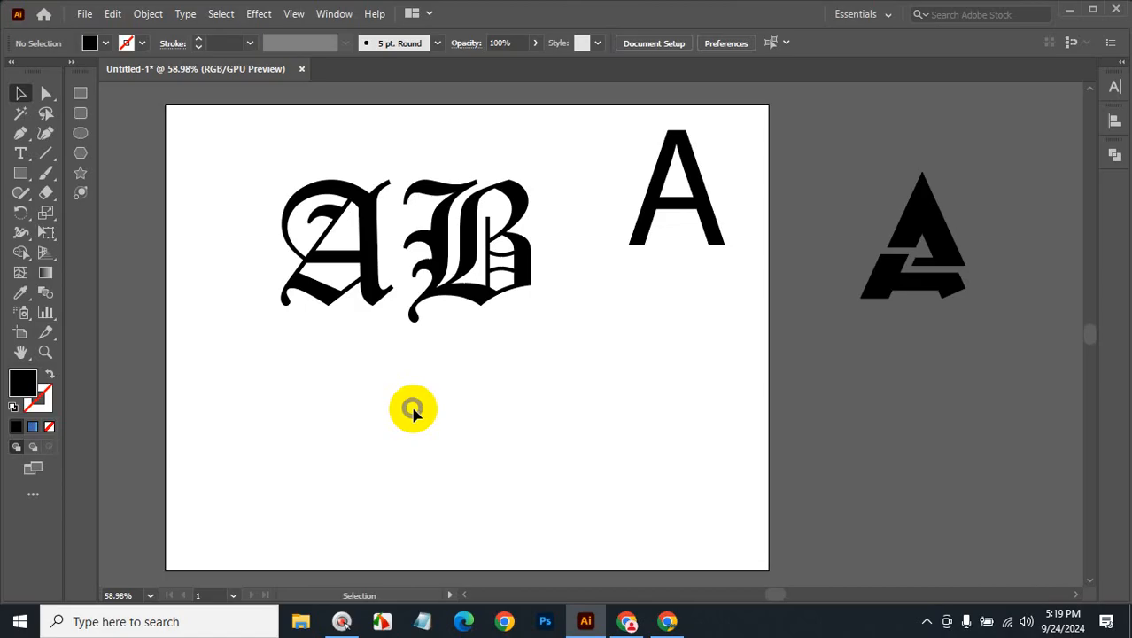
pyautogui.click(371, 386)
pyautogui.click(535, 355)
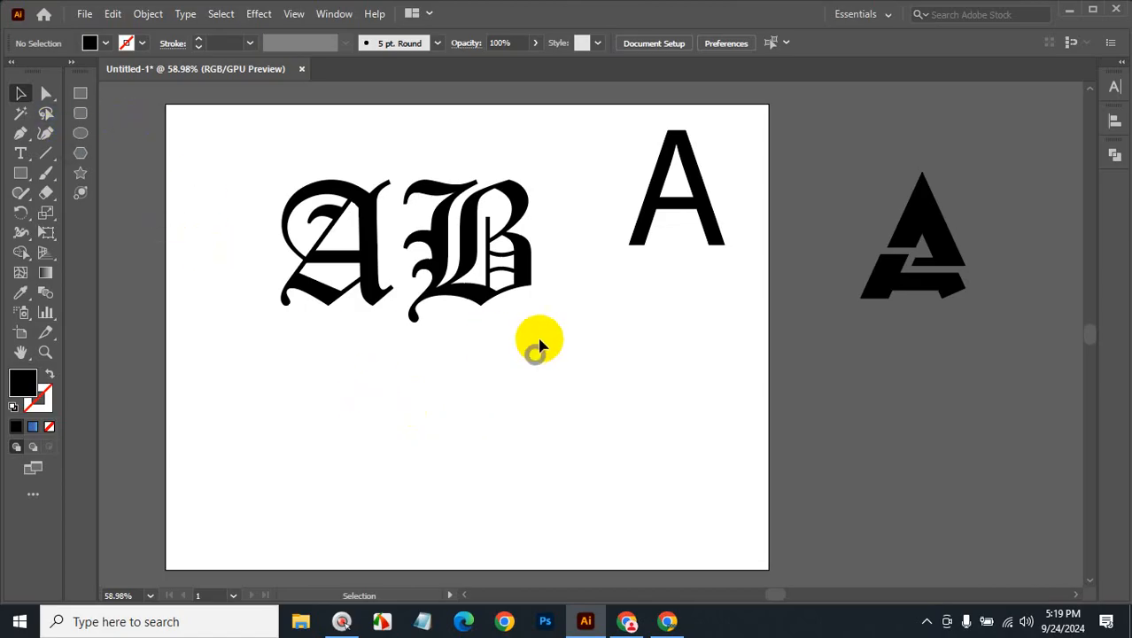
# Duplicate the "AB" text off the artboard's lower-right side and move the original slightly down on the artboard
pyautogui.moveTo(457, 266); pyautogui.dragTo(981, 443)
pyautogui.moveTo(492, 266); pyautogui.dragTo(465, 334)
pyautogui.press('space')
pyautogui.moveTo(572, 337); pyautogui.dragTo(568, 308)
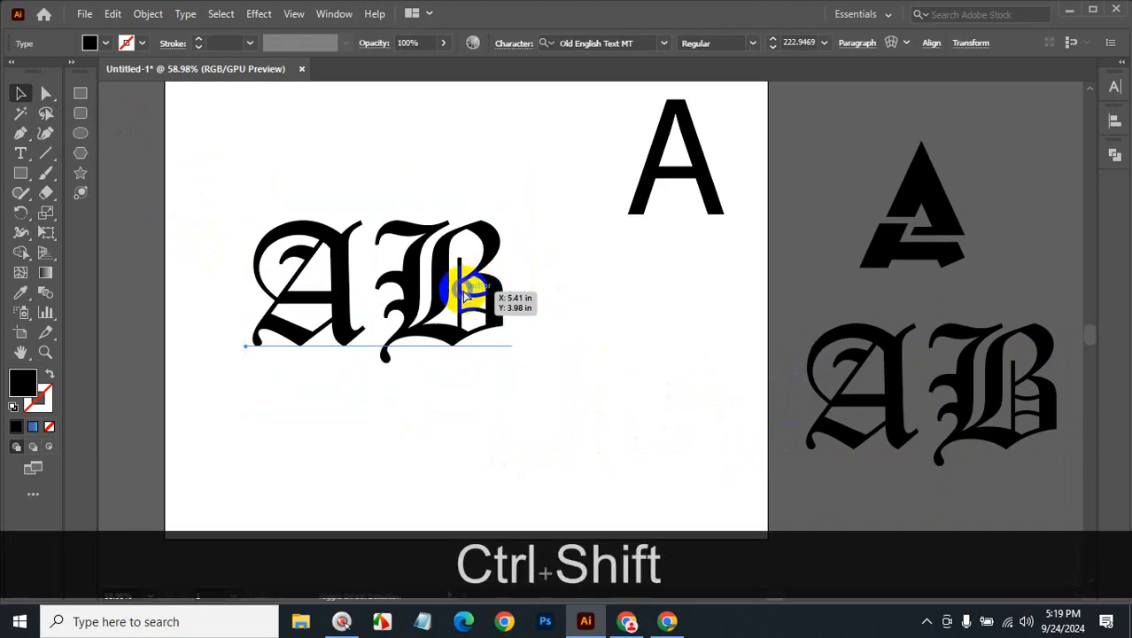
# Convert the "AB" text on the artboard to outlines and ungroup the letters
pyautogui.hotkey('ctrl', 'shift', 'o')
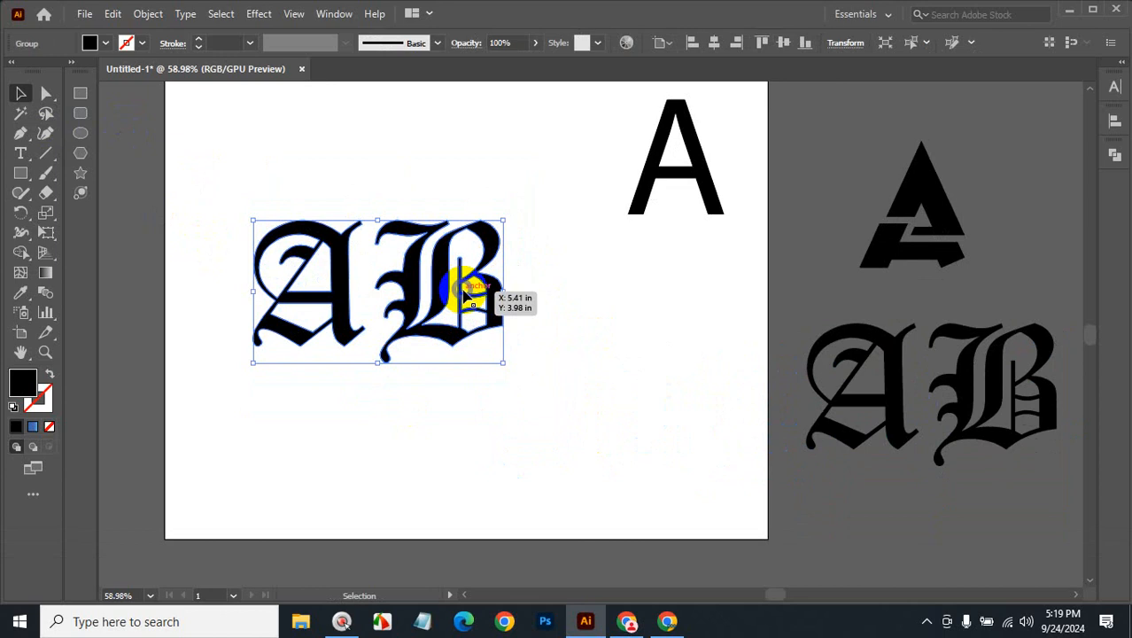
pyautogui.rightClick(329, 277)
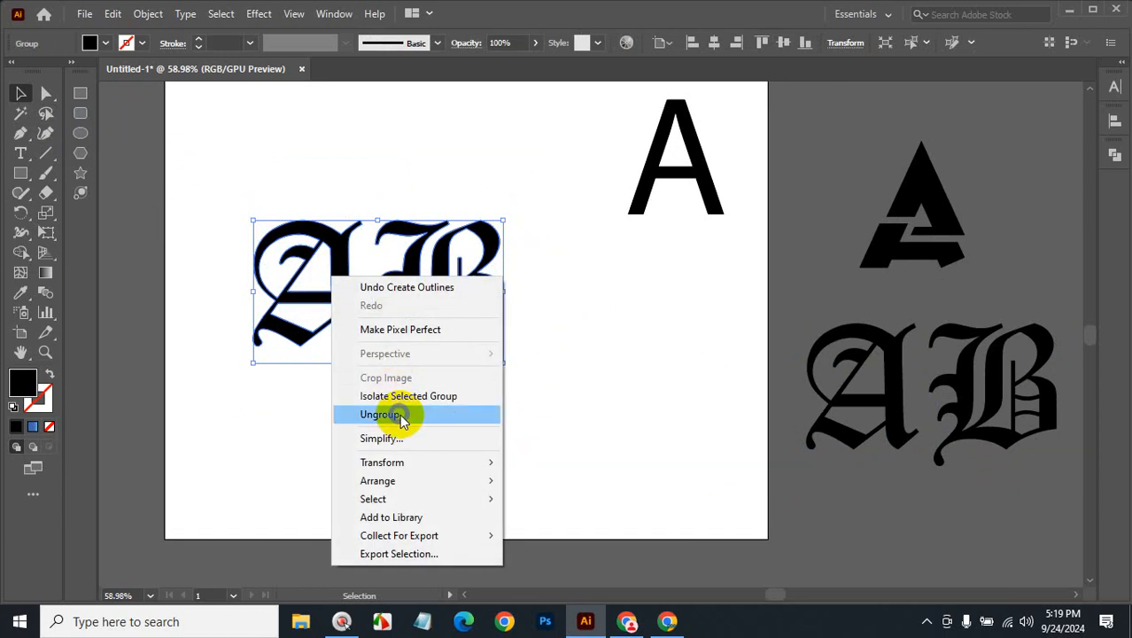
pyautogui.click(400, 415)
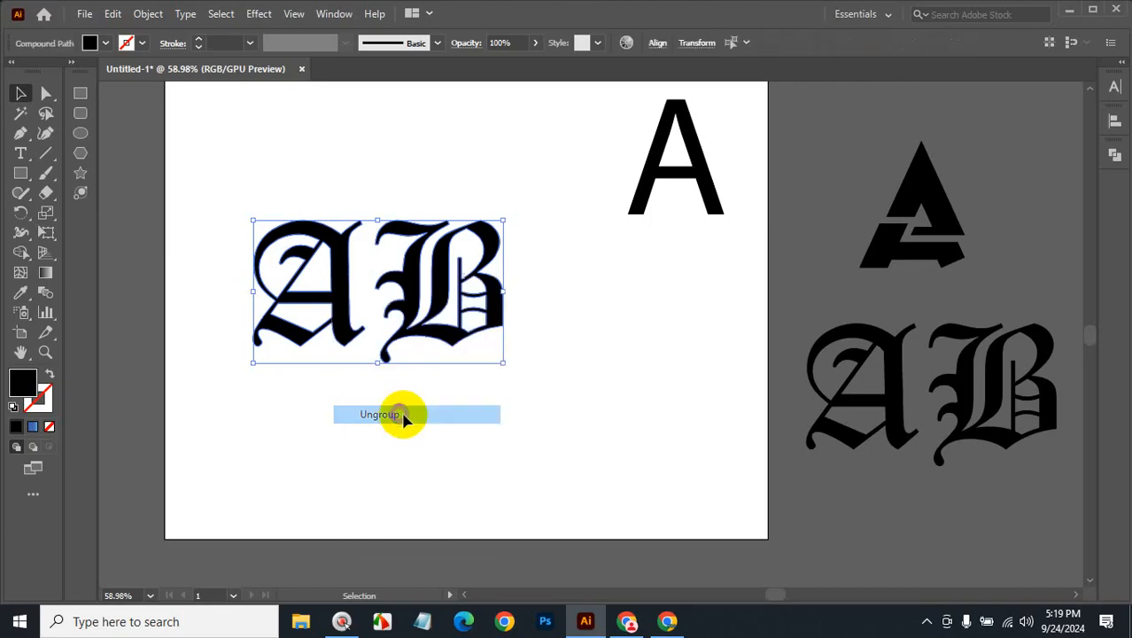
# Separate the outlined letters, moving "B" to the lower right of the artboard and "A" slightly up and right
pyautogui.moveTo(441, 275); pyautogui.dragTo(483, 244)
pyautogui.moveTo(261, 200); pyautogui.dragTo(263, 196)
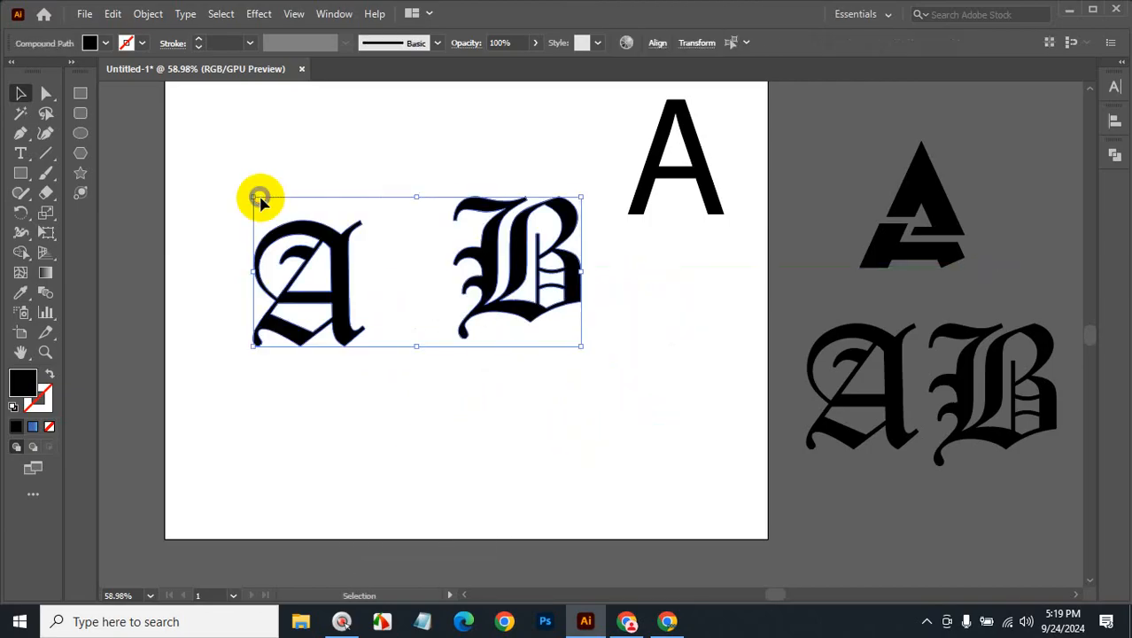
pyautogui.click(457, 420)
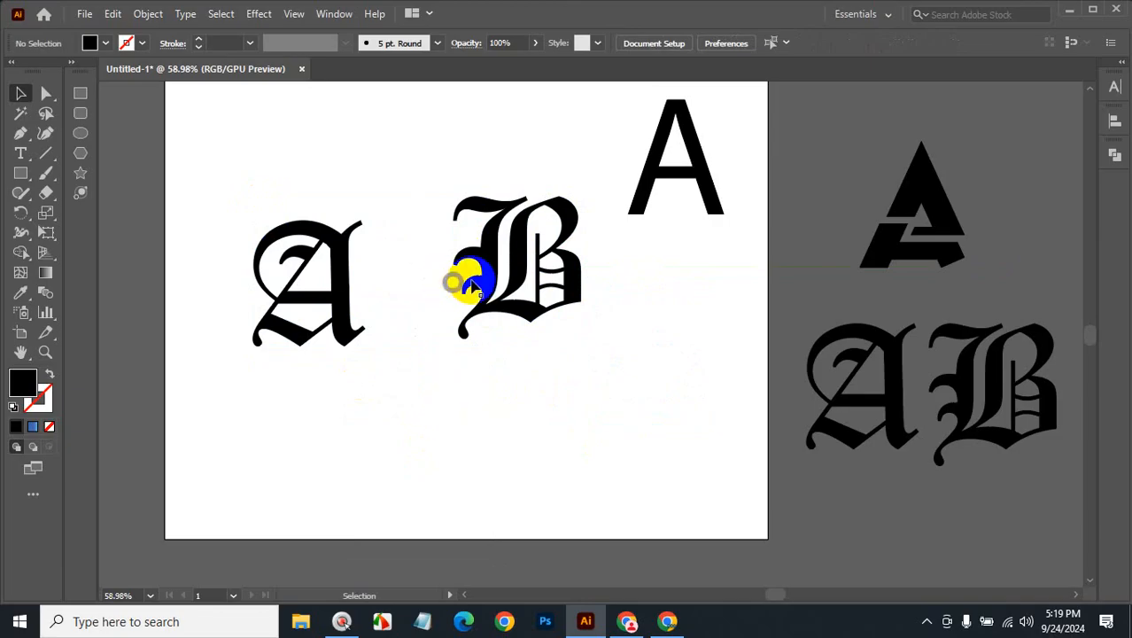
pyautogui.moveTo(462, 281); pyautogui.dragTo(580, 361)
pyautogui.moveTo(346, 284); pyautogui.dragTo(412, 241)
pyautogui.click(426, 349)
# Examine the outlined Old English letter "A" up close at 150% magnification
pyautogui.hotkey('ctrl', 'space')
pyautogui.click(420, 292)
pyautogui.click(551, 326)
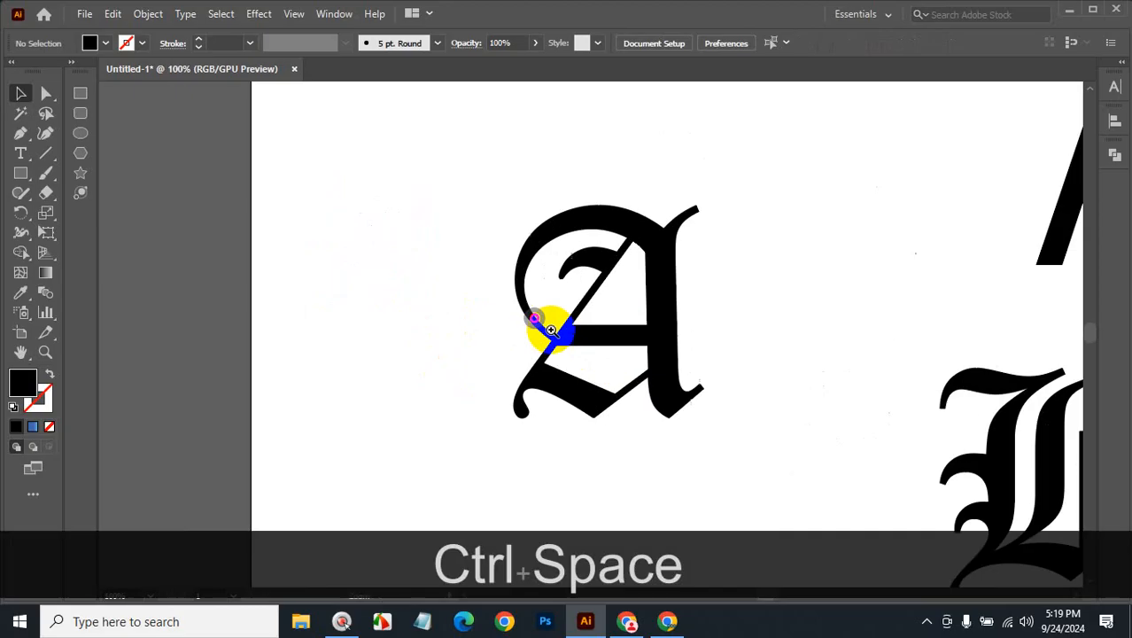
pyautogui.click(614, 347)
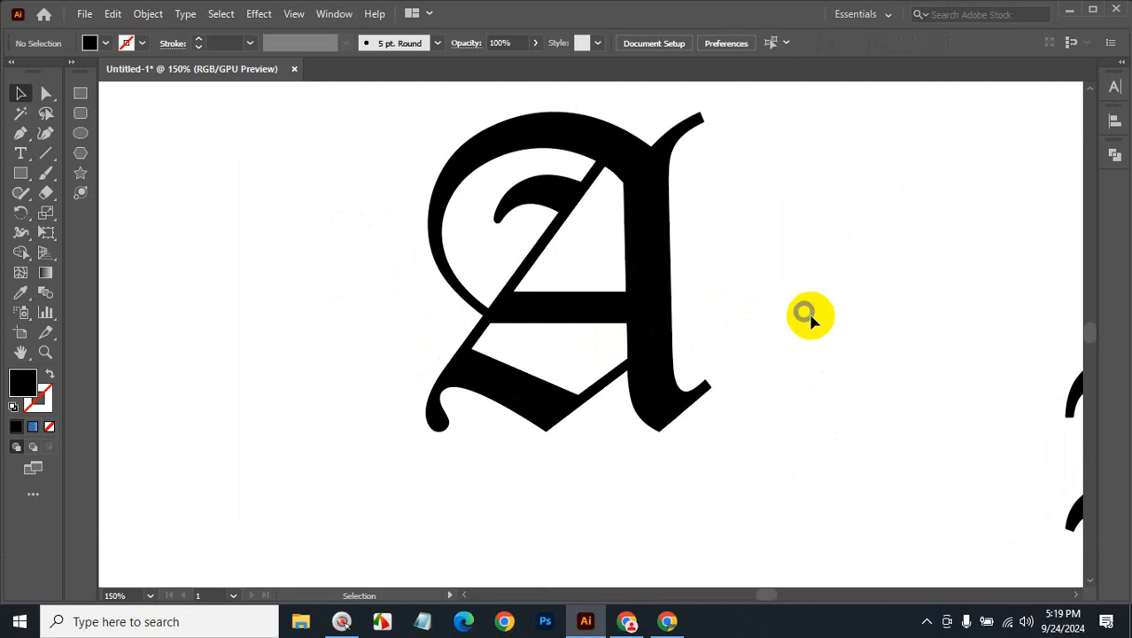
# Draw a thin black rectangle and lay it at an angle along the upper part of the A's diagonal stroke
pyautogui.hotkey('ctrl', 'space')
pyautogui.click(630, 348)
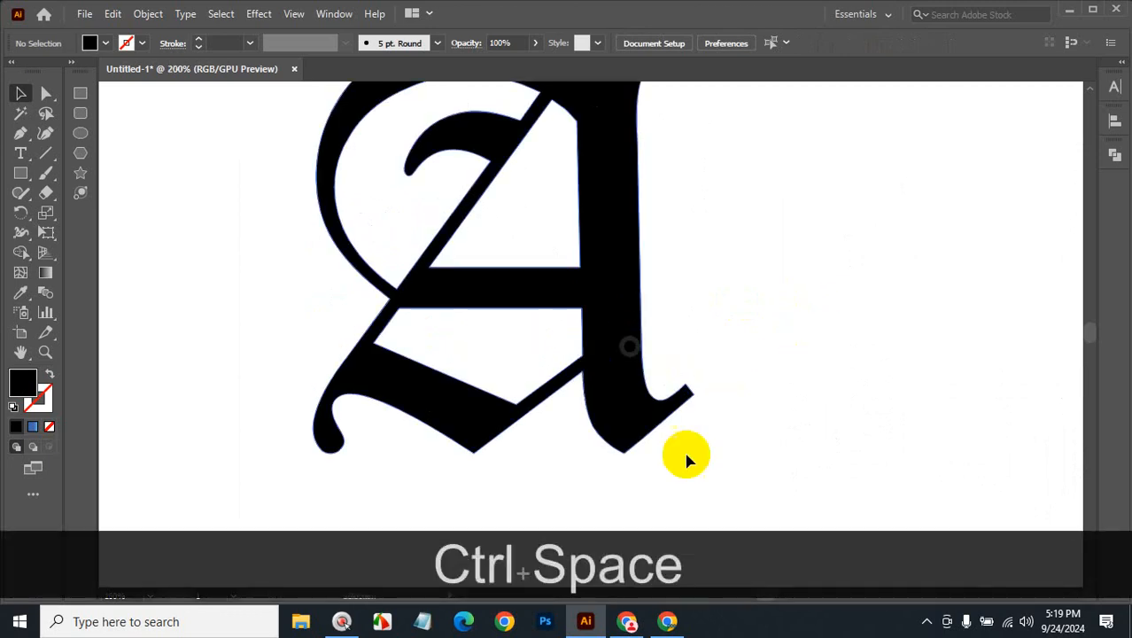
pyautogui.click(42, 156)
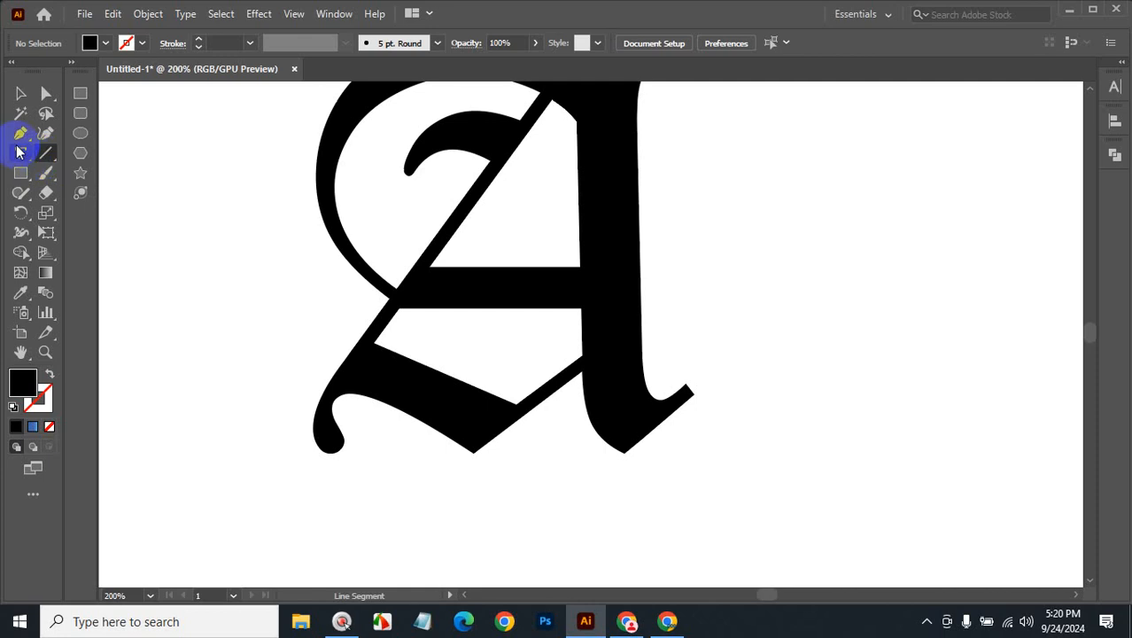
pyautogui.click(81, 94)
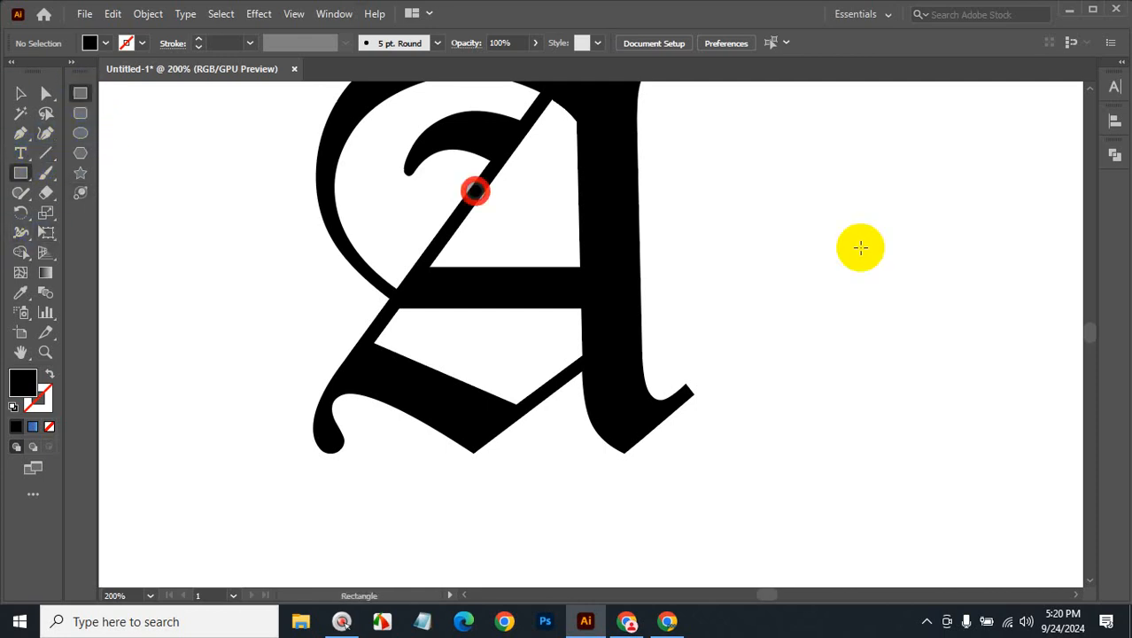
pyautogui.moveTo(768, 177)
pyautogui.mouseDown()
pyautogui.moveTo(868, 225)
pyautogui.moveTo(925, 201)
pyautogui.moveTo(455, 223)
pyautogui.moveTo(525, 195)
pyautogui.moveTo(520, 125)
pyautogui.mouseUp()
pyautogui.click(19, 92)
pyautogui.click(870, 189)
pyautogui.moveTo(447, 207)
pyautogui.mouseDown()
pyautogui.moveTo(462, 162)
pyautogui.moveTo(495, 152)
pyautogui.mouseUp()
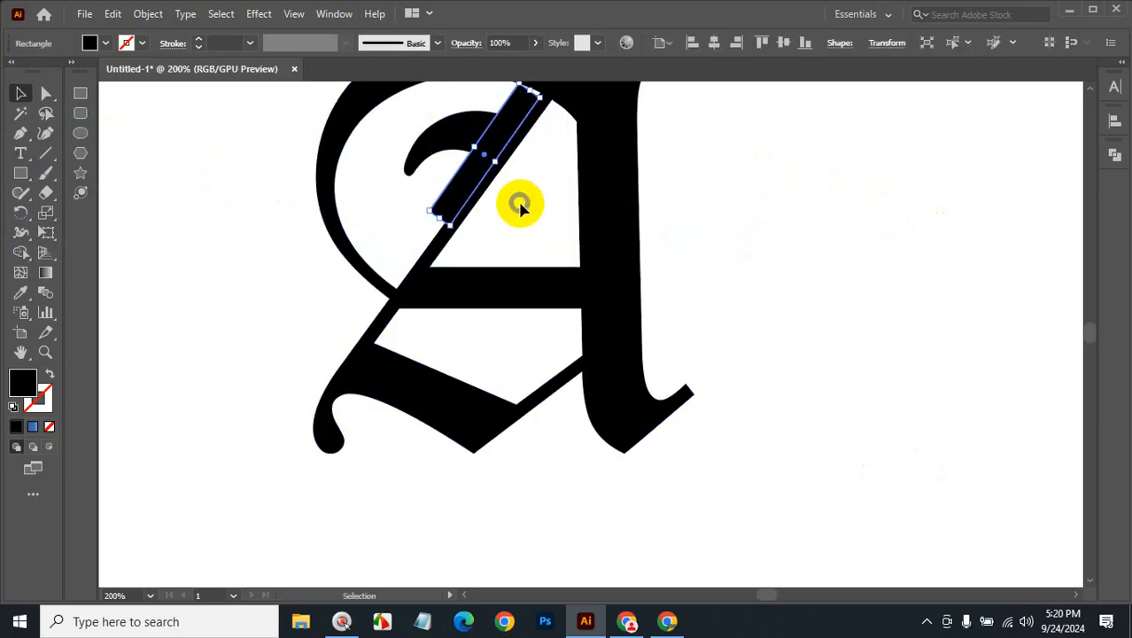
# Try to align the angled rectangle with the edge of the A's diagonal stroke, and delete the rectangle
pyautogui.hotkey('ctrl', 'space')
pyautogui.click(513, 161)
pyautogui.click(524, 288)
pyautogui.click(620, 319)
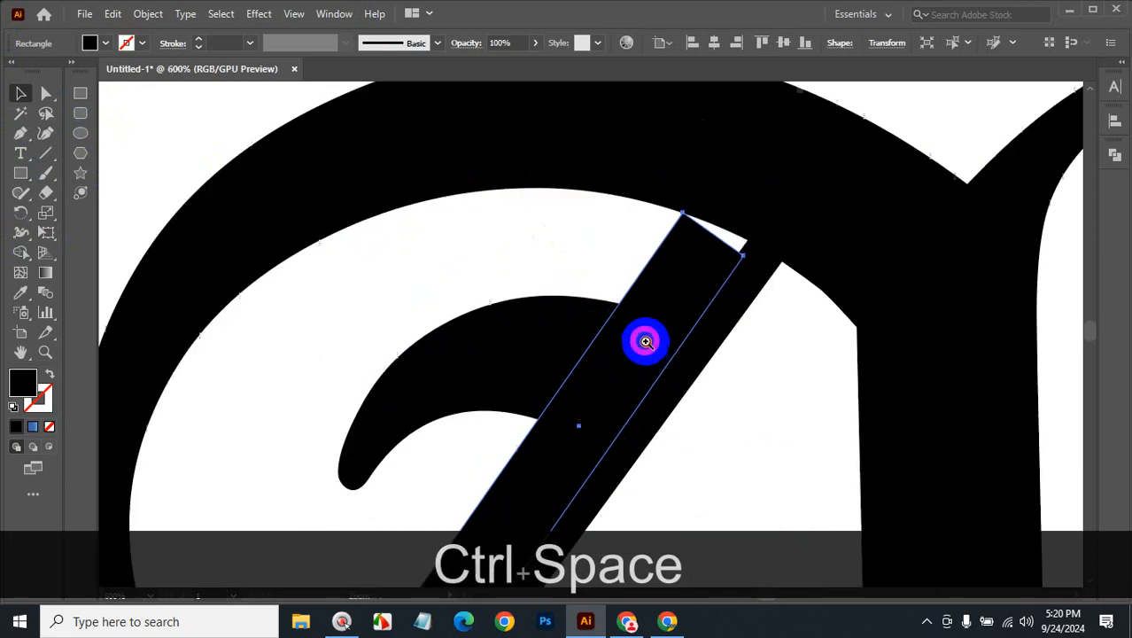
pyautogui.click(592, 341)
pyautogui.moveTo(592, 341); pyautogui.dragTo(589, 317)
pyautogui.click(757, 445)
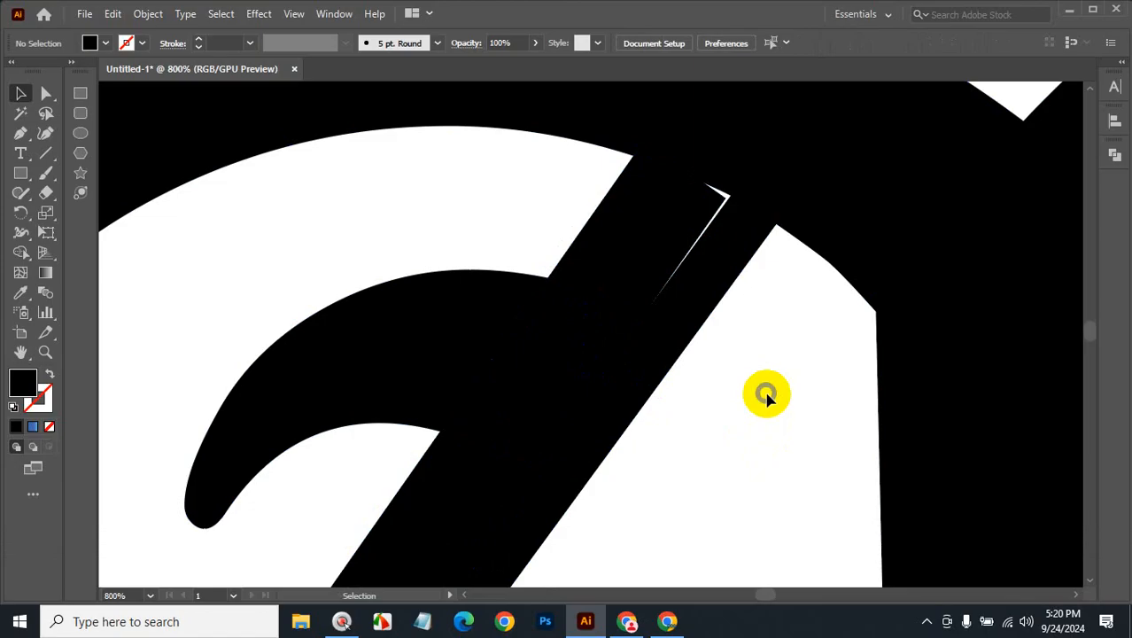
pyautogui.click(634, 265)
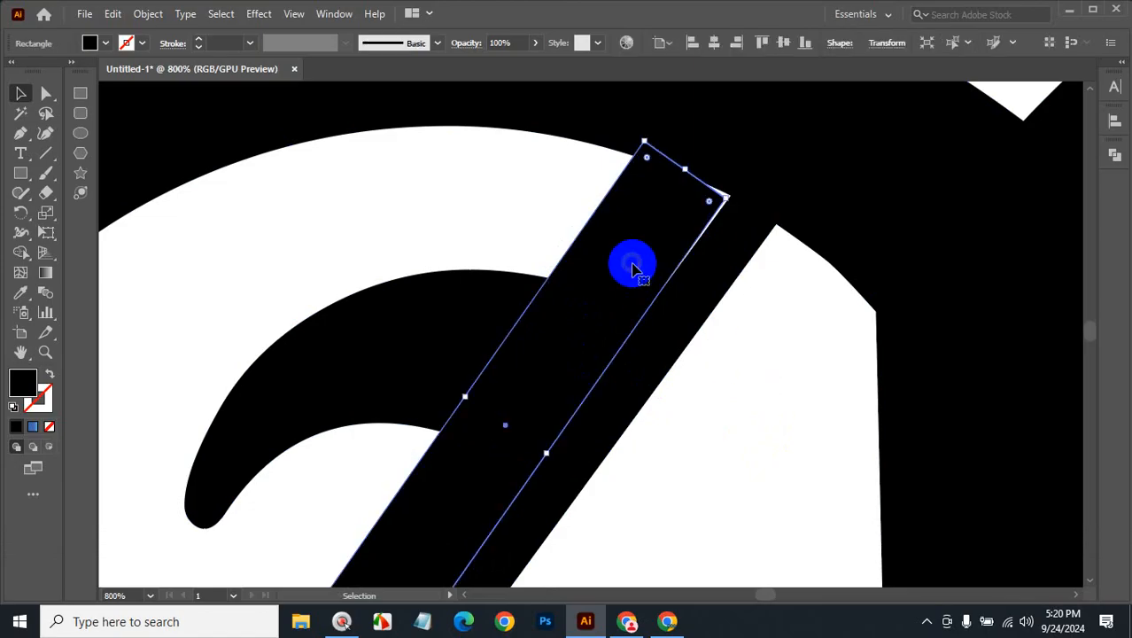
pyautogui.press('Delete')
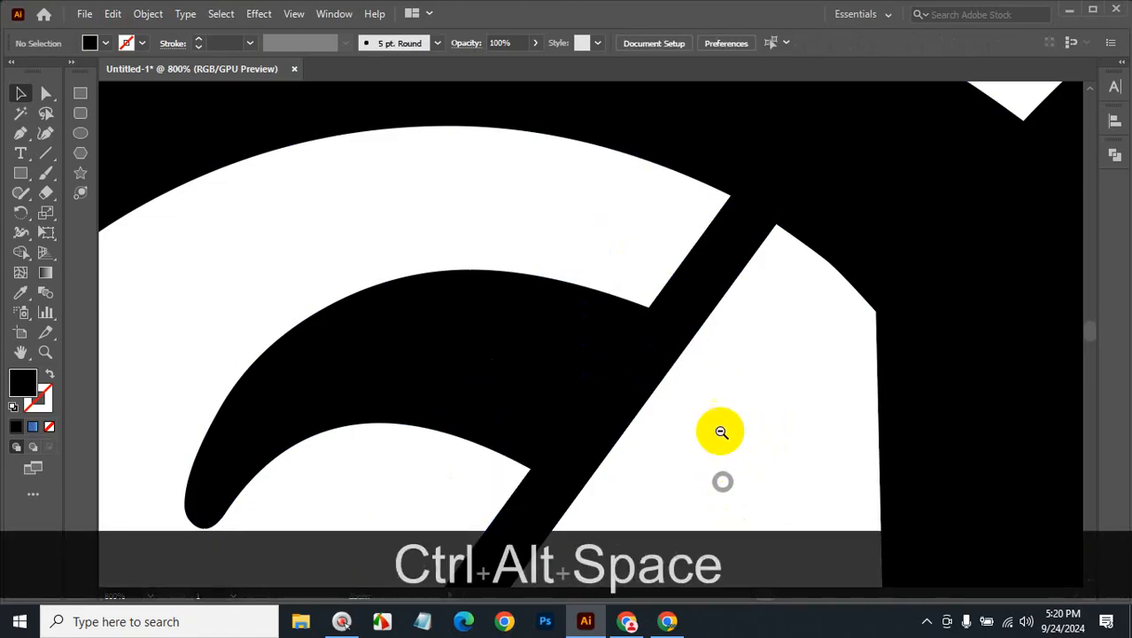
# Draw a line segment between the two anchors where the curved hook meets the A's diagonal stroke
pyautogui.keyDown('ctrl'); pyautogui.keyDown('alt'); pyautogui.click(698, 424); pyautogui.keyUp('alt'); pyautogui.keyUp('ctrl')
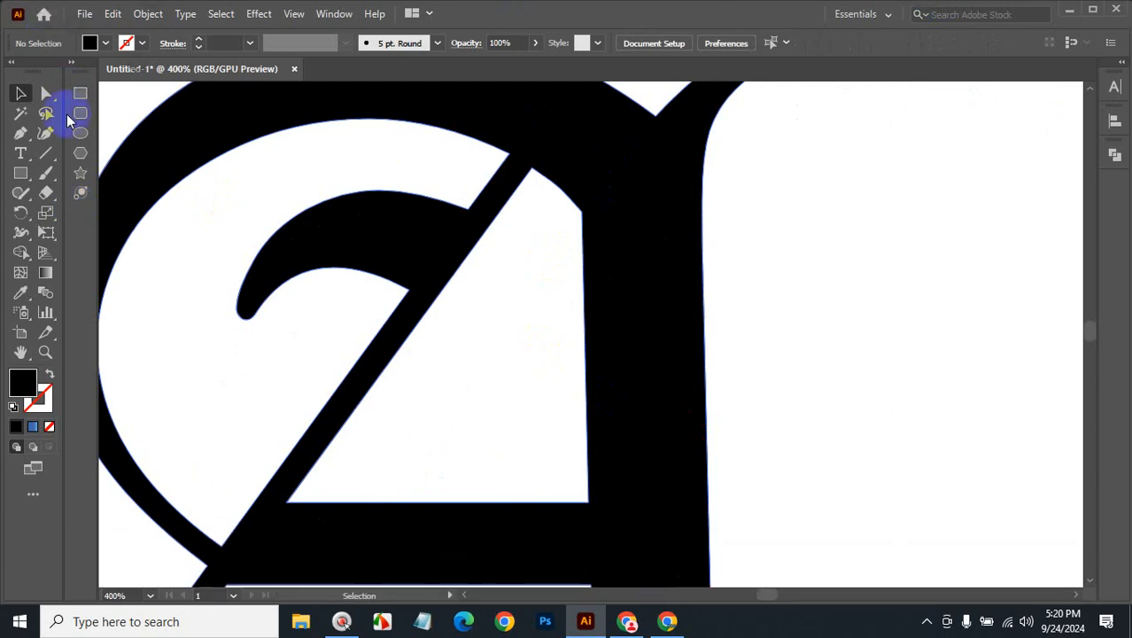
pyautogui.click(46, 155)
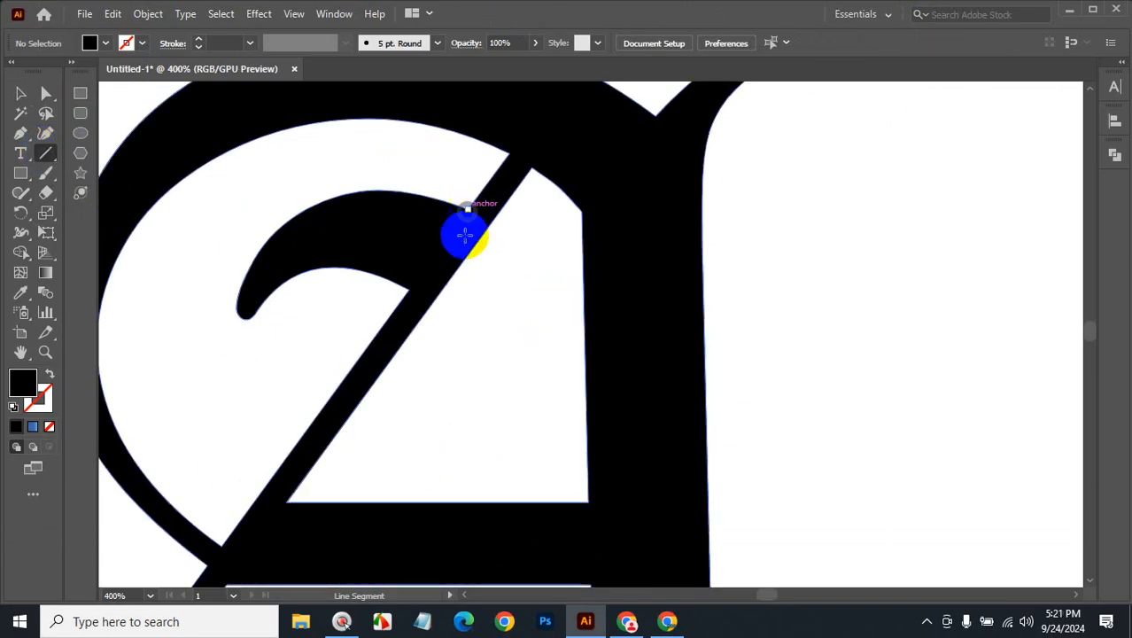
pyautogui.moveTo(466, 210); pyautogui.dragTo(413, 297)
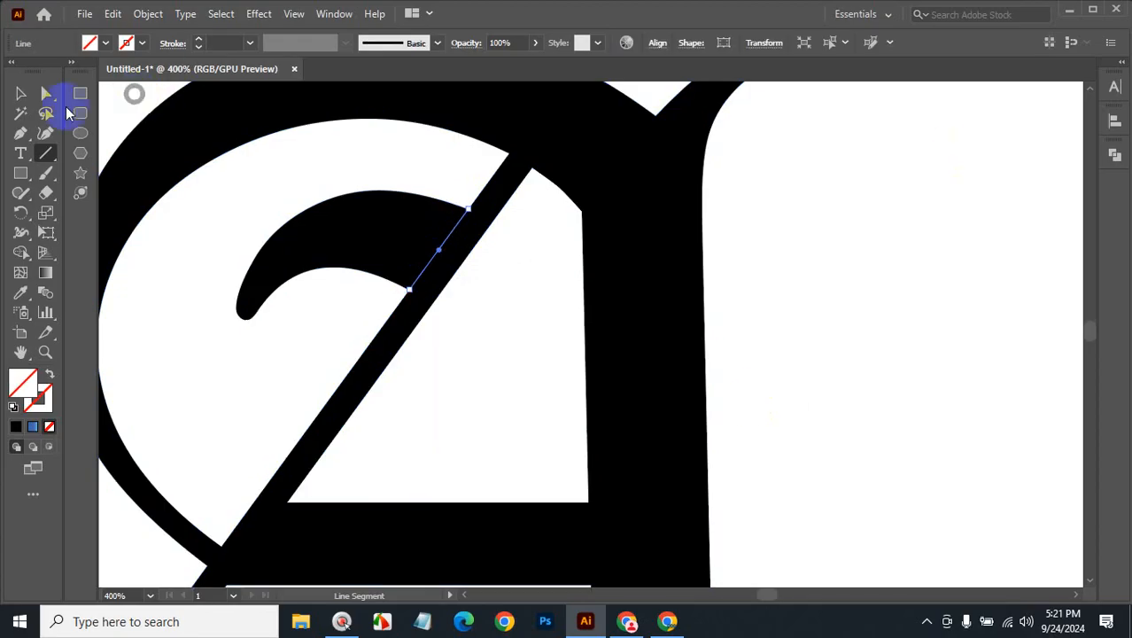
# Divide the letter A along the line segment with Pathfinder and ungroup the resulting pieces
pyautogui.click(20, 94)
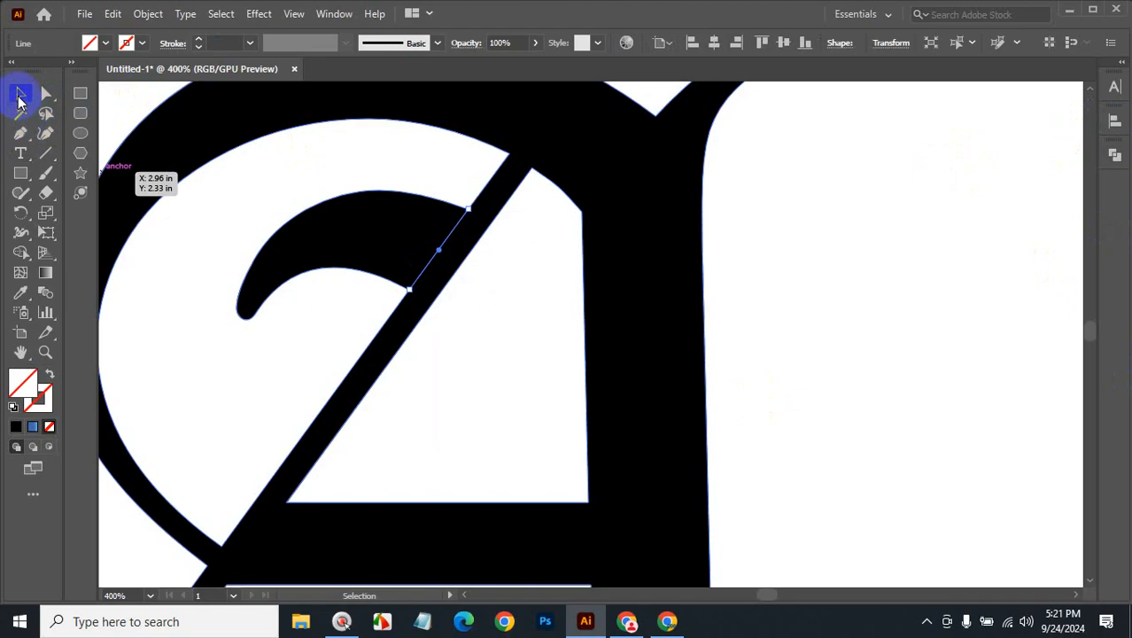
pyautogui.moveTo(528, 301); pyautogui.dragTo(386, 184)
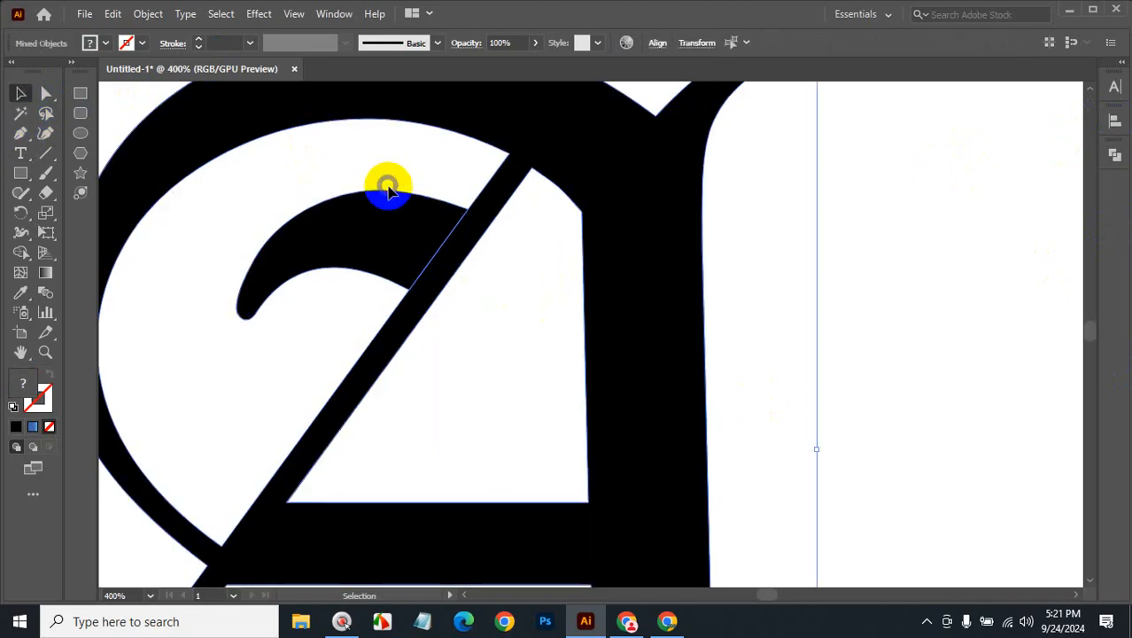
pyautogui.click(1114, 155)
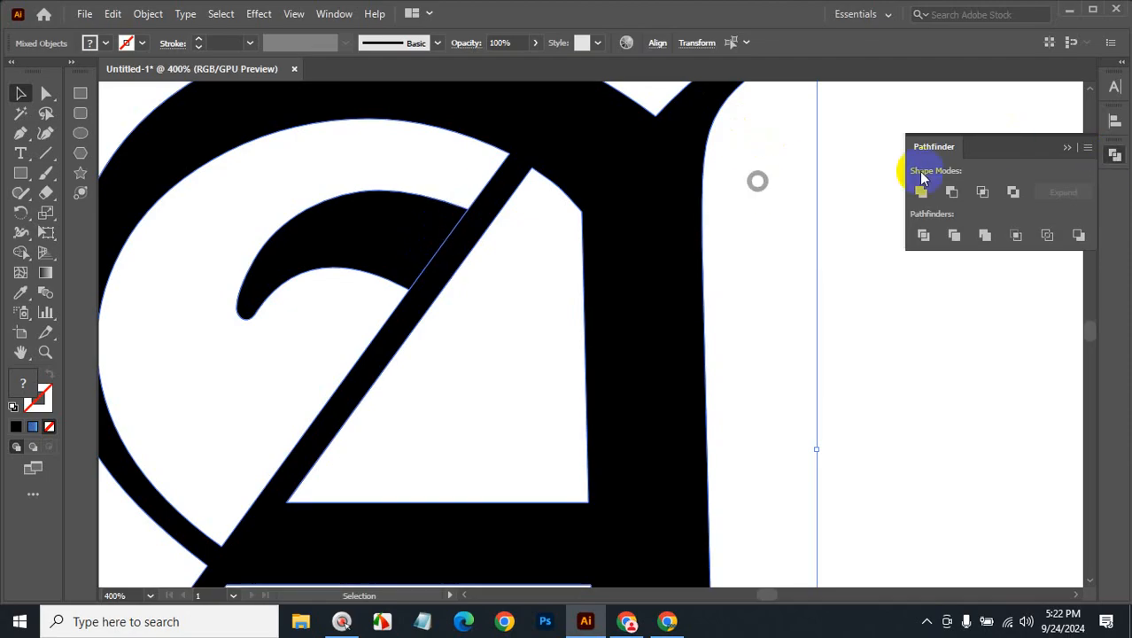
pyautogui.click(923, 234)
pyautogui.rightClick(424, 236)
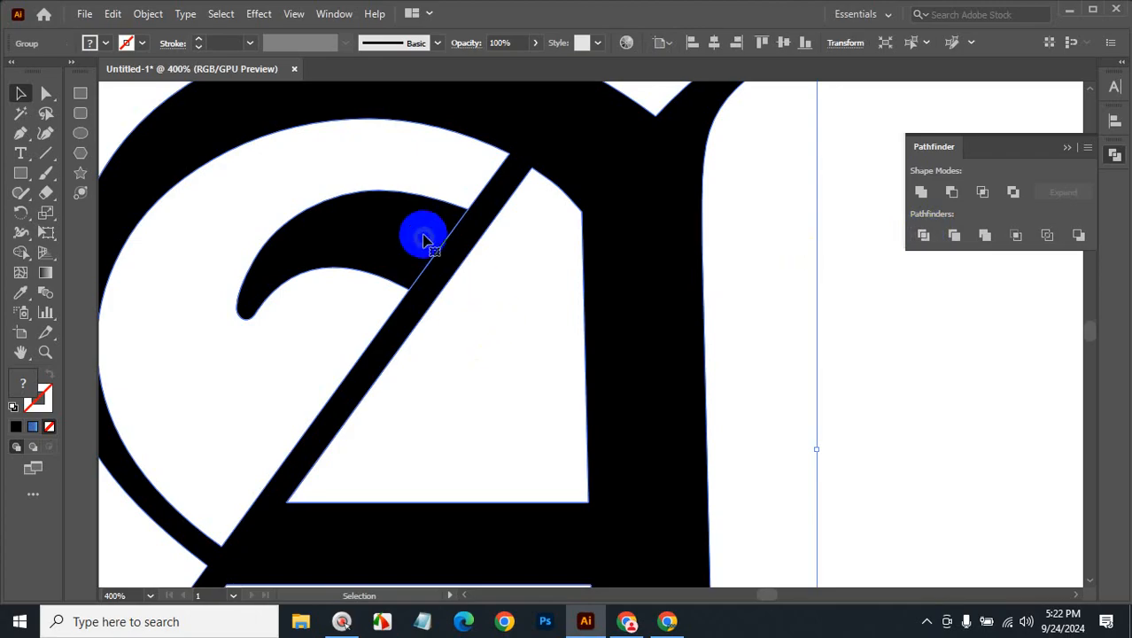
pyautogui.click(486, 374)
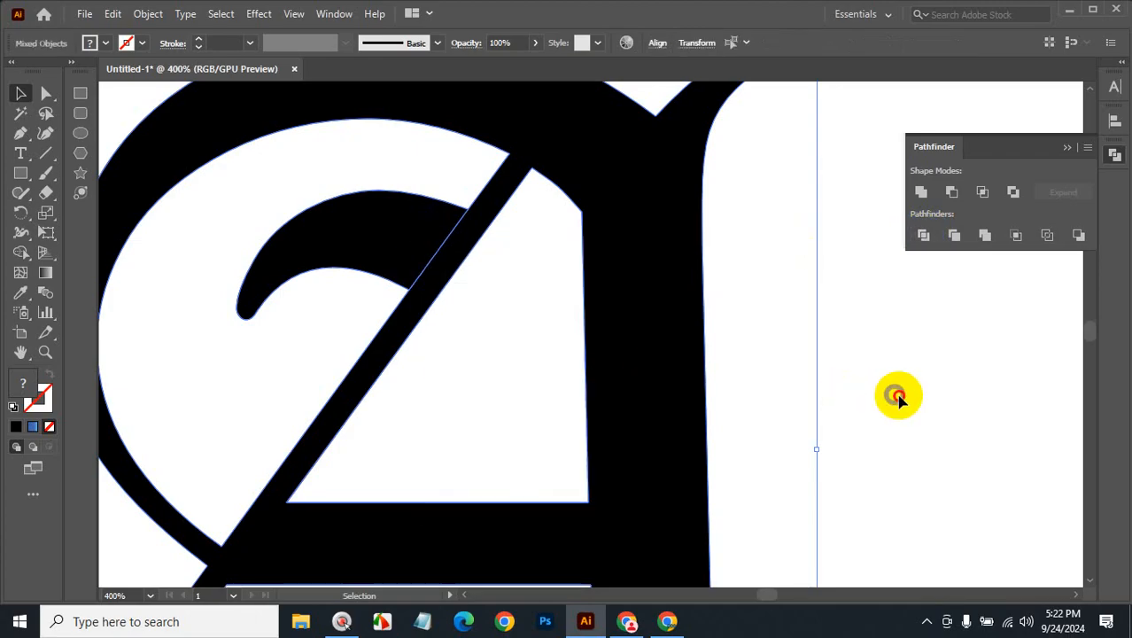
# Pull the curved hook piece away from the A's diagonal stroke and delete it
pyautogui.moveTo(399, 245); pyautogui.dragTo(334, 225)
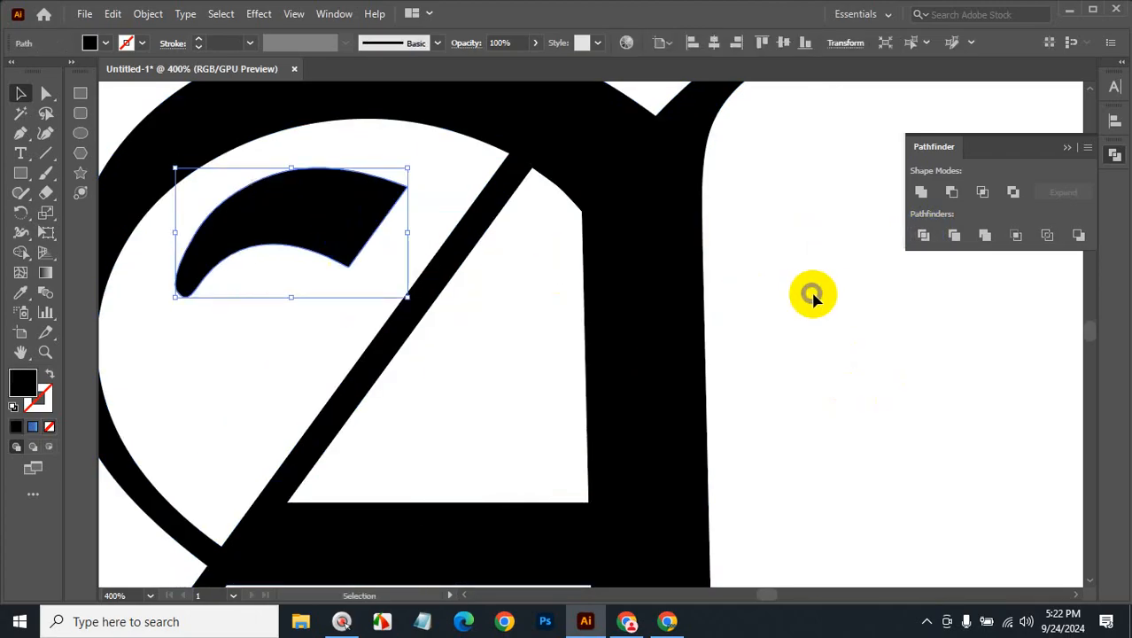
pyautogui.click(817, 288)
pyautogui.press('BackSpace')
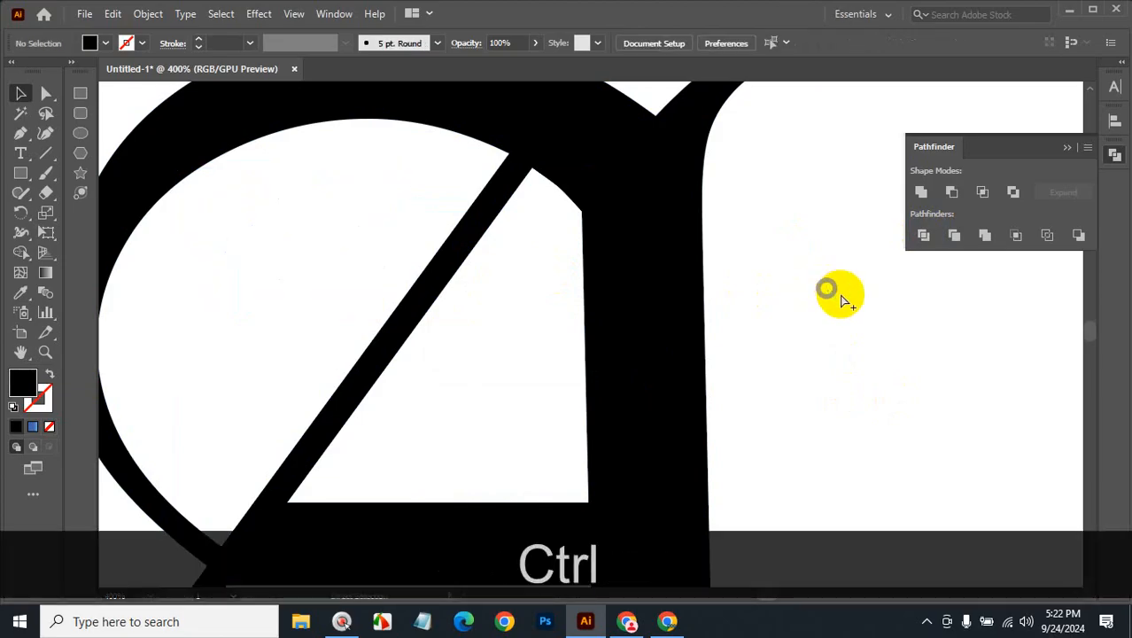
# Try moving the unfilled shape inside the A's bowl outside the letter, and undo the move
pyautogui.hotkey('ctrl', 'alt', 'space')
pyautogui.click(585, 304)
pyautogui.click(531, 303)
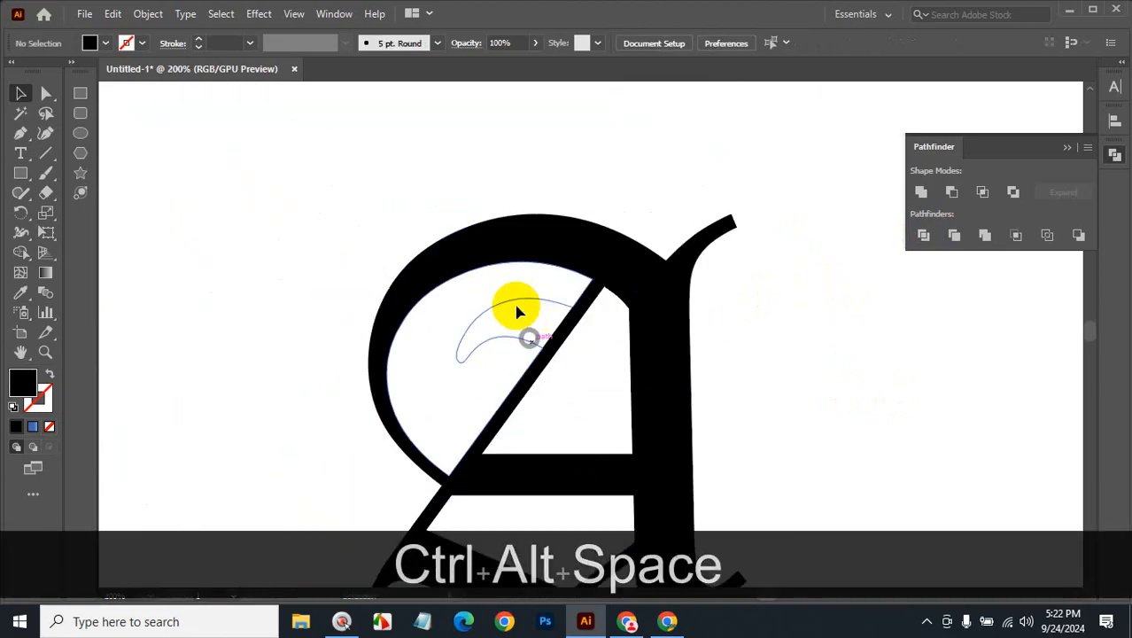
pyautogui.click(513, 301)
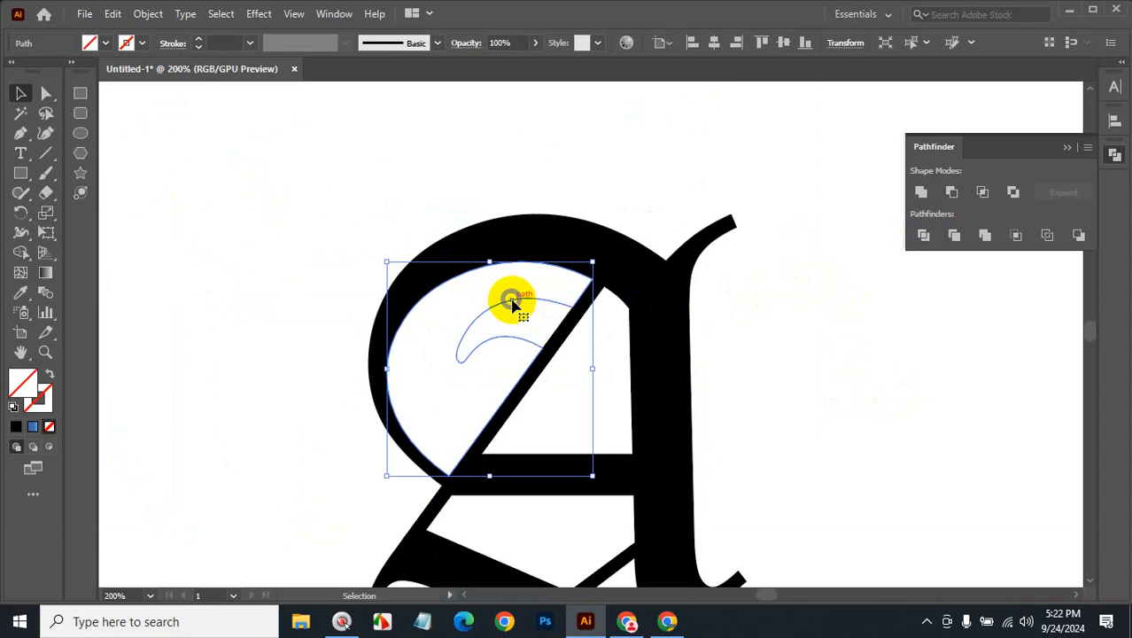
pyautogui.moveTo(502, 298); pyautogui.dragTo(260, 208)
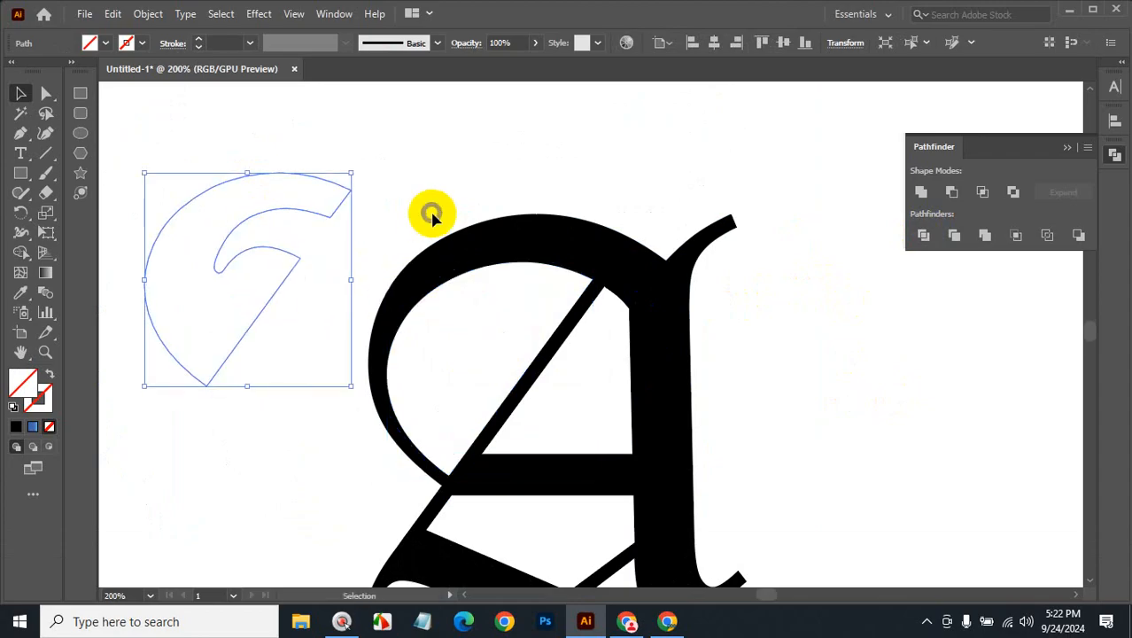
pyautogui.hotkey('ctrl', 'z')
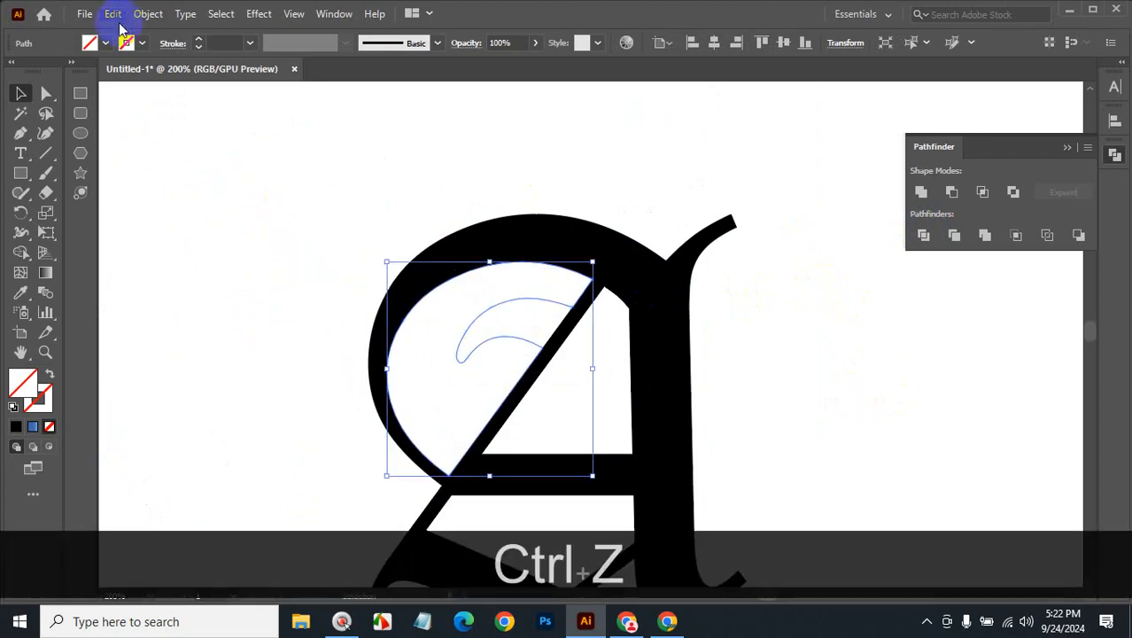
# Fill the selected shape inside the A's bowl with green and deselect it
pyautogui.click(105, 44)
pyautogui.click(82, 74)
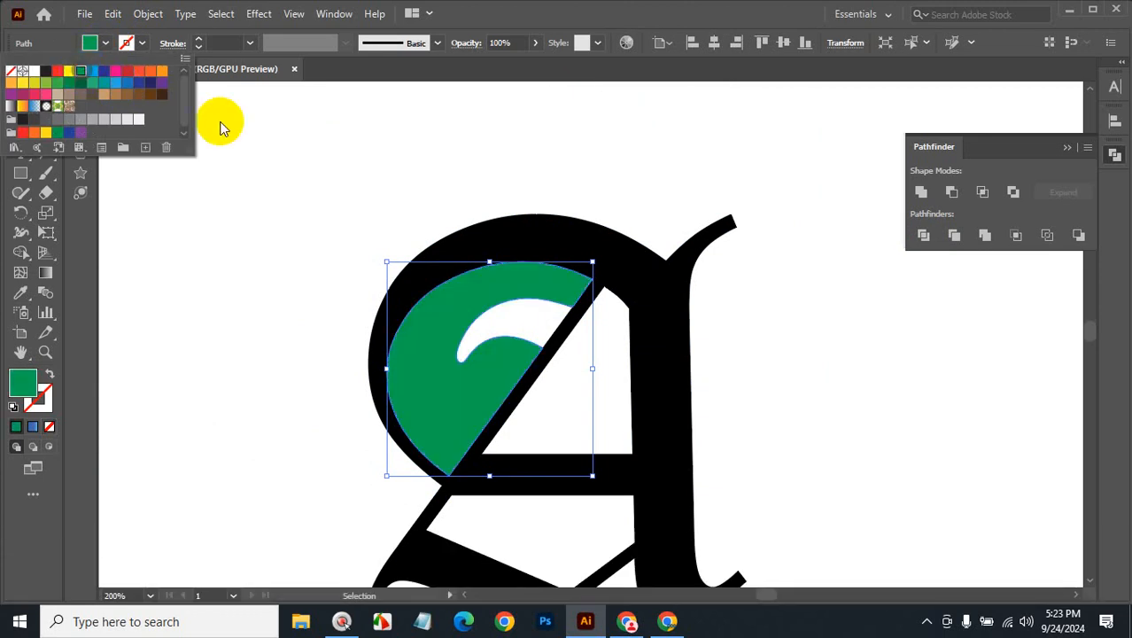
pyautogui.click(835, 356)
pyautogui.click(836, 354)
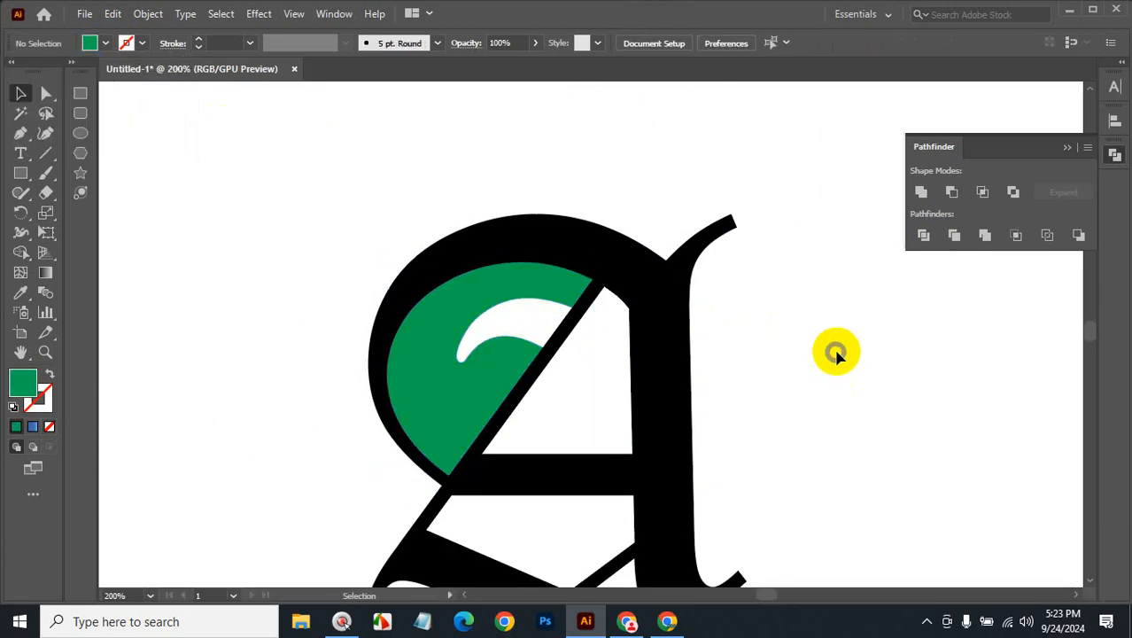
# Delete the anchor points that form the hook-shaped notch in the green shape, keeping the two along the diagonal stroke
pyautogui.hotkey('ctrl', 'space')
pyautogui.click(576, 397)
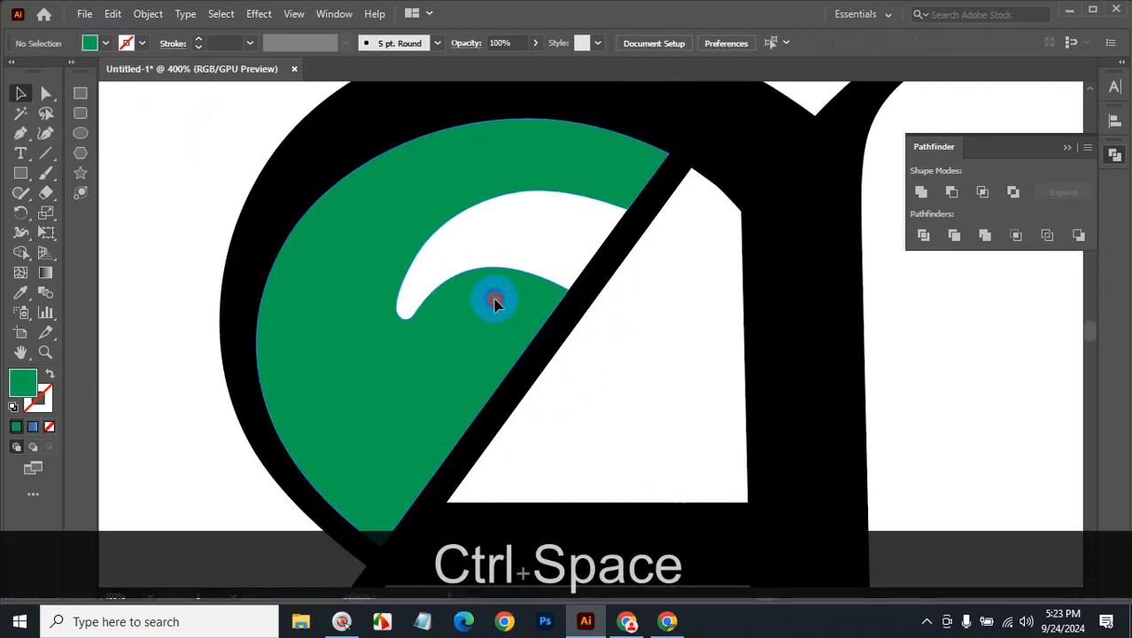
pyautogui.click(494, 301)
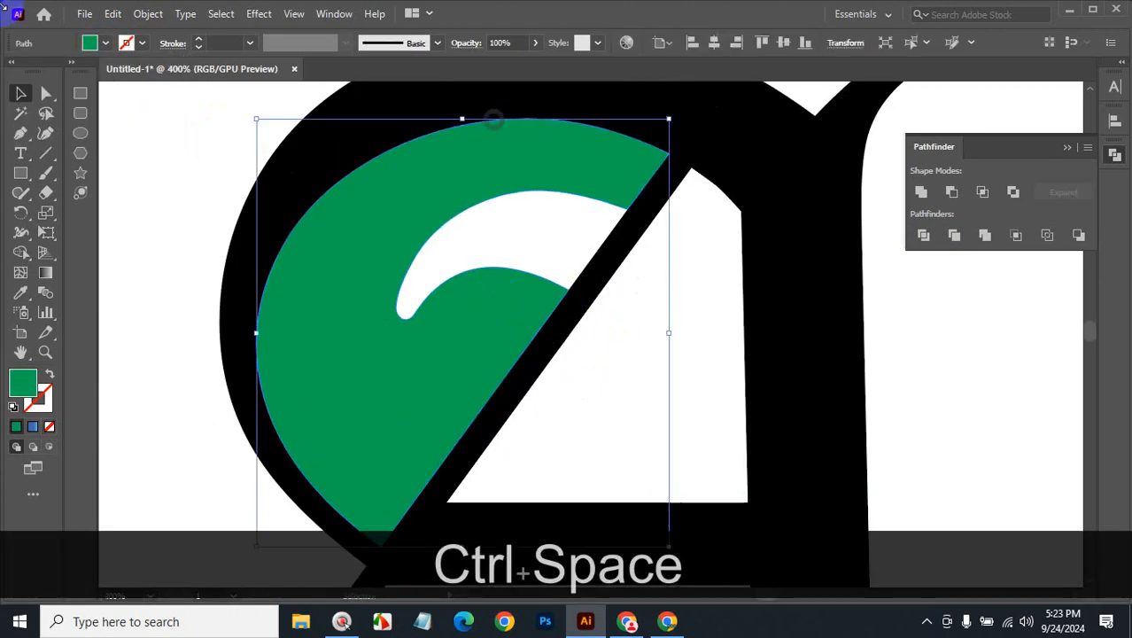
pyautogui.click(17, 135)
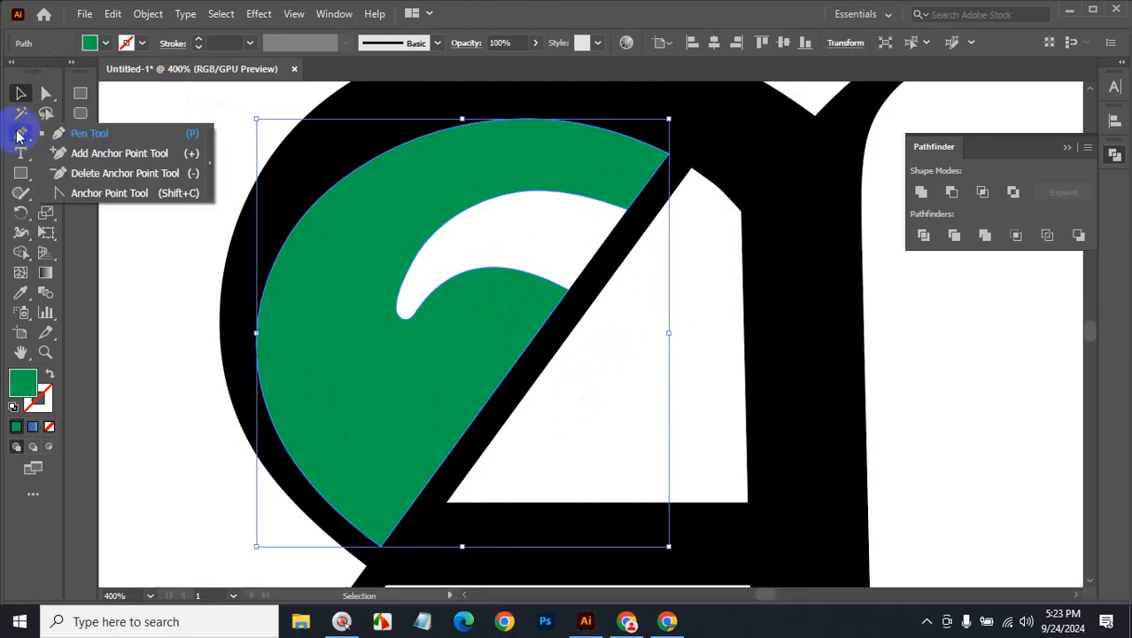
pyautogui.click(89, 174)
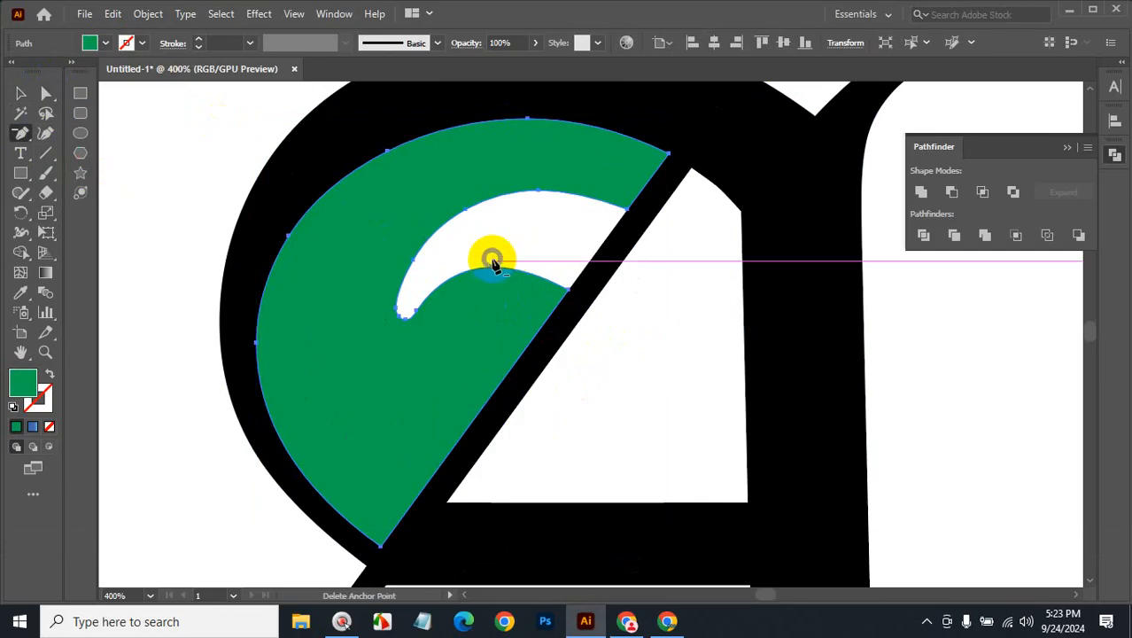
pyautogui.click(493, 262)
pyautogui.click(416, 309)
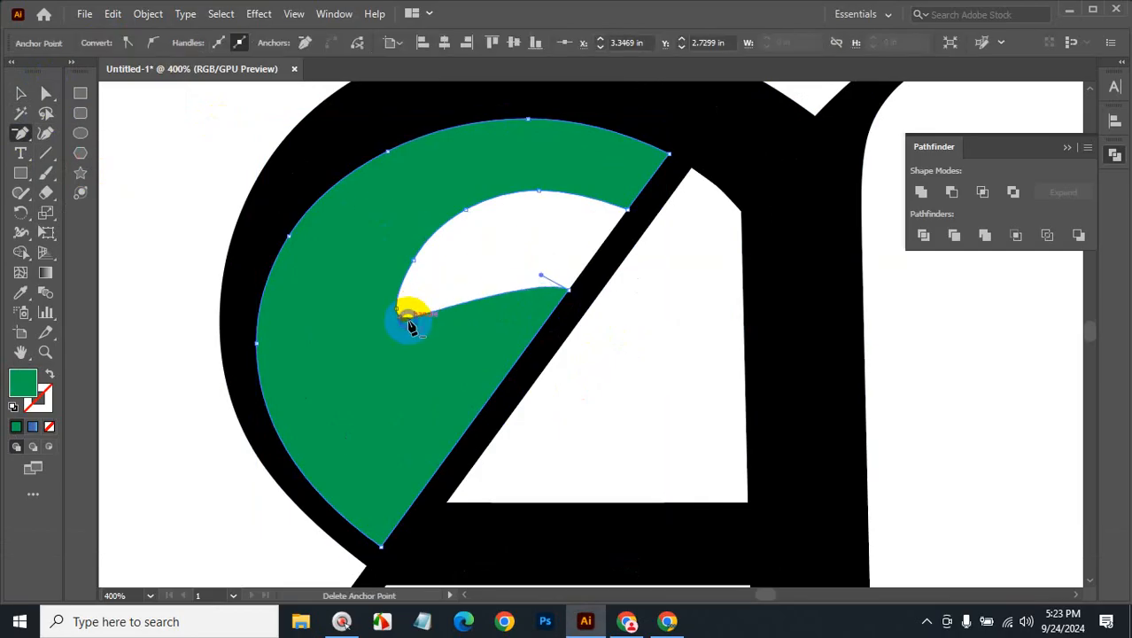
pyautogui.click(413, 262)
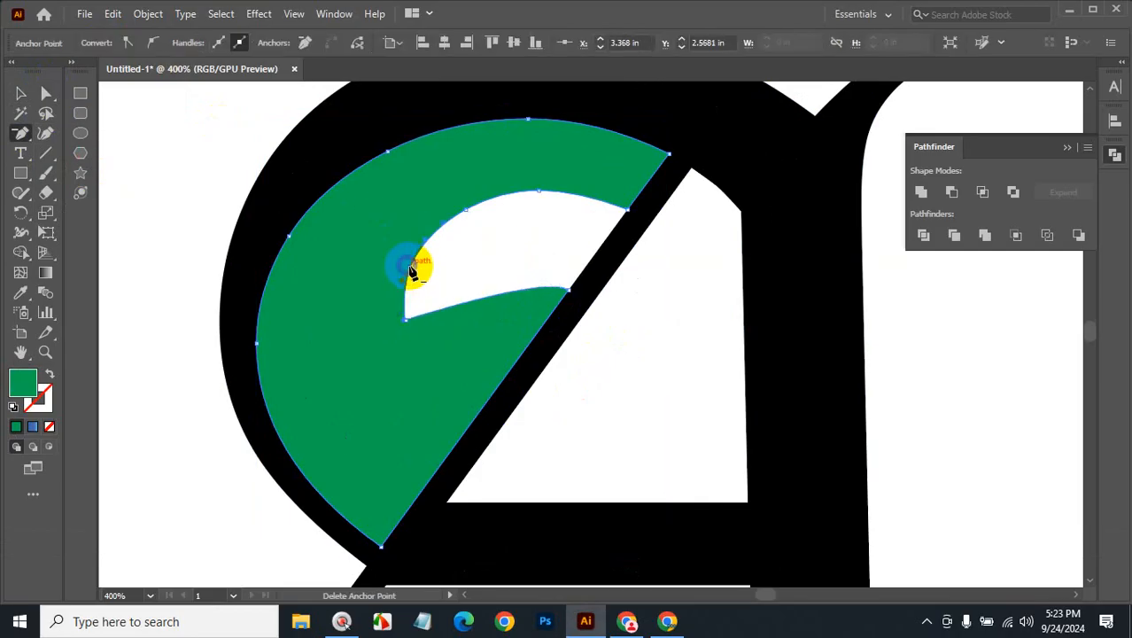
pyautogui.click(416, 263)
pyautogui.click(472, 210)
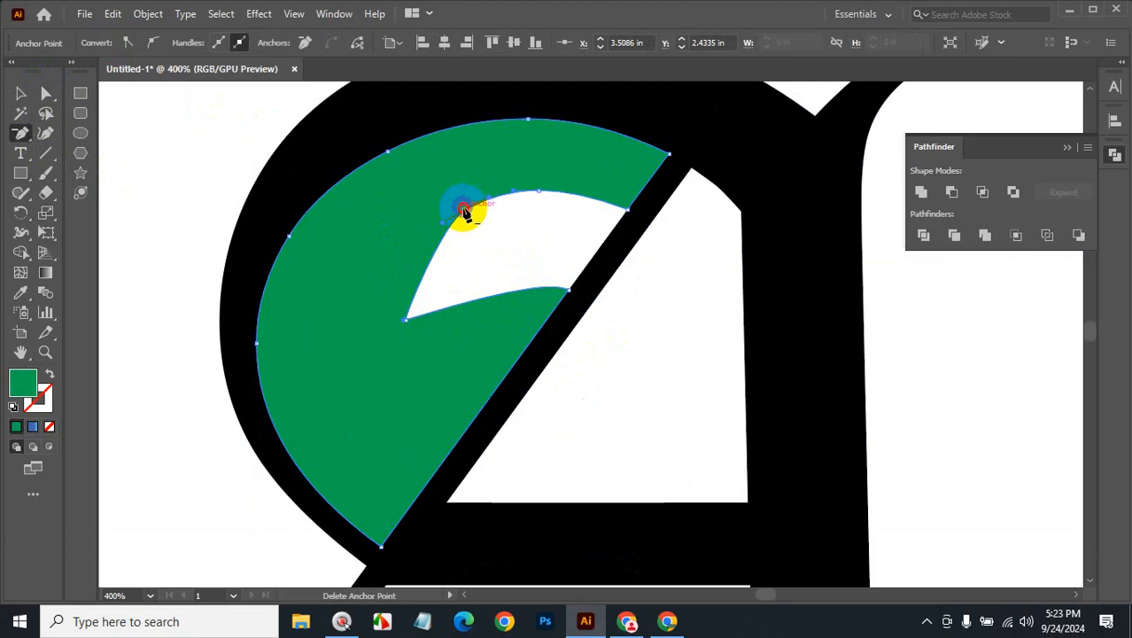
pyautogui.click(463, 213)
pyautogui.click(537, 194)
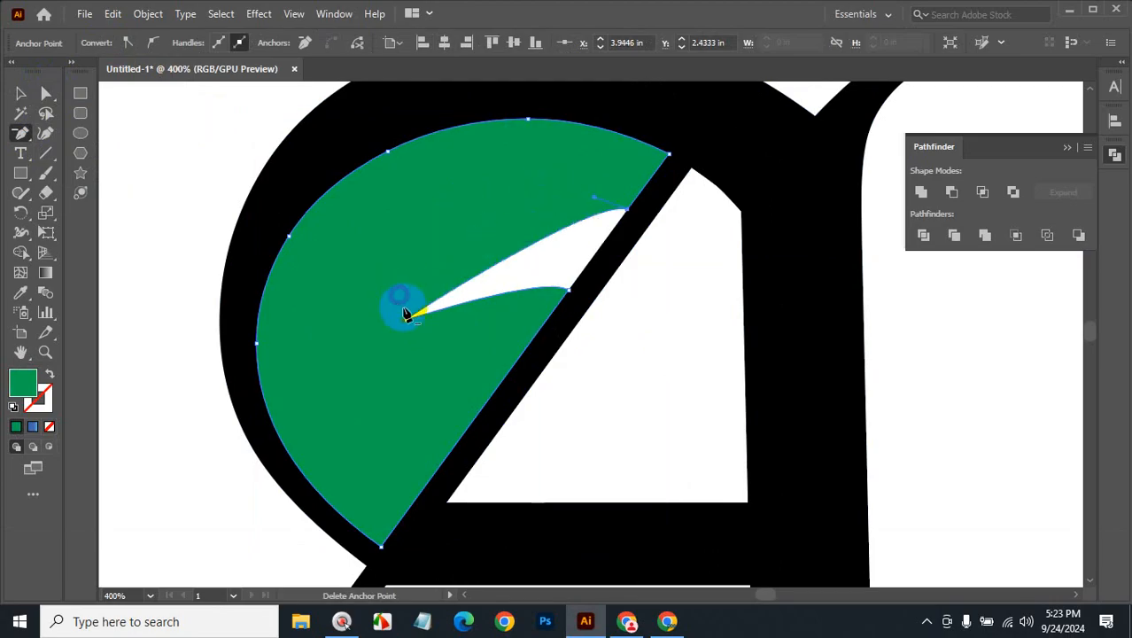
pyautogui.click(408, 320)
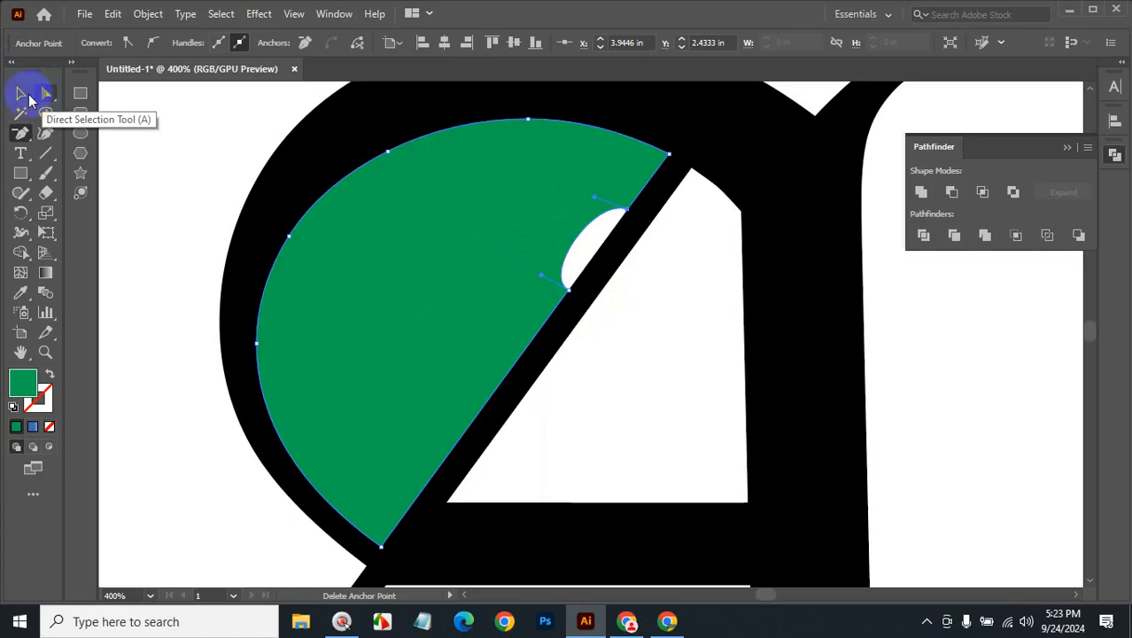
# Flatten the remaining notch by moving its two curve handles onto the A's diagonal edge with Direct Selection
pyautogui.click(46, 93)
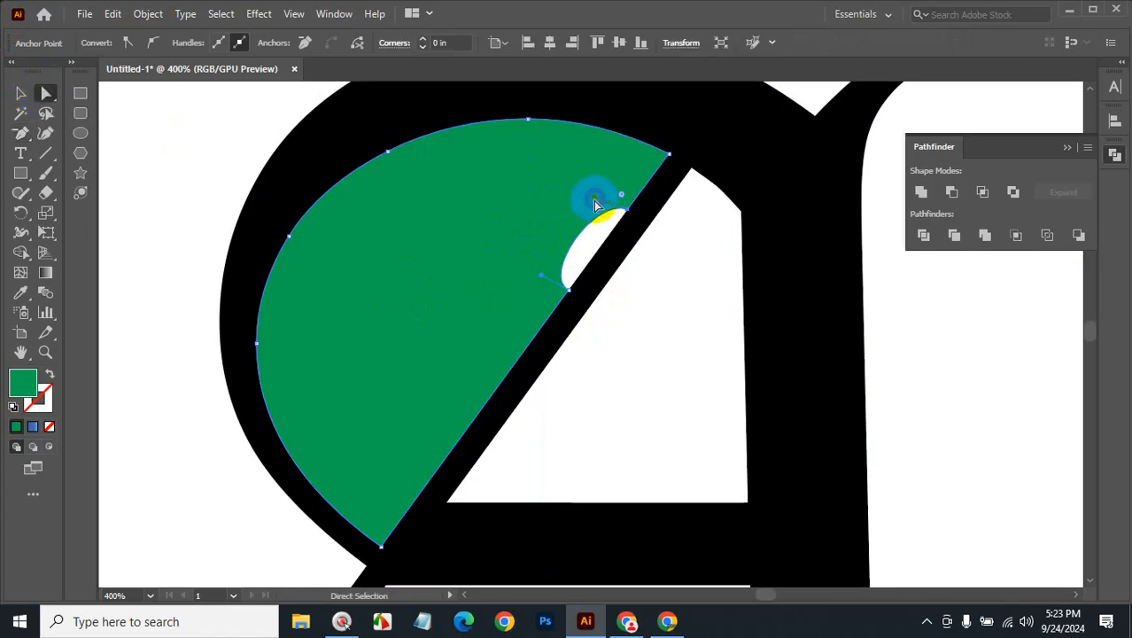
pyautogui.moveTo(595, 199); pyautogui.dragTo(602, 252)
pyautogui.moveTo(542, 276); pyautogui.dragTo(589, 267)
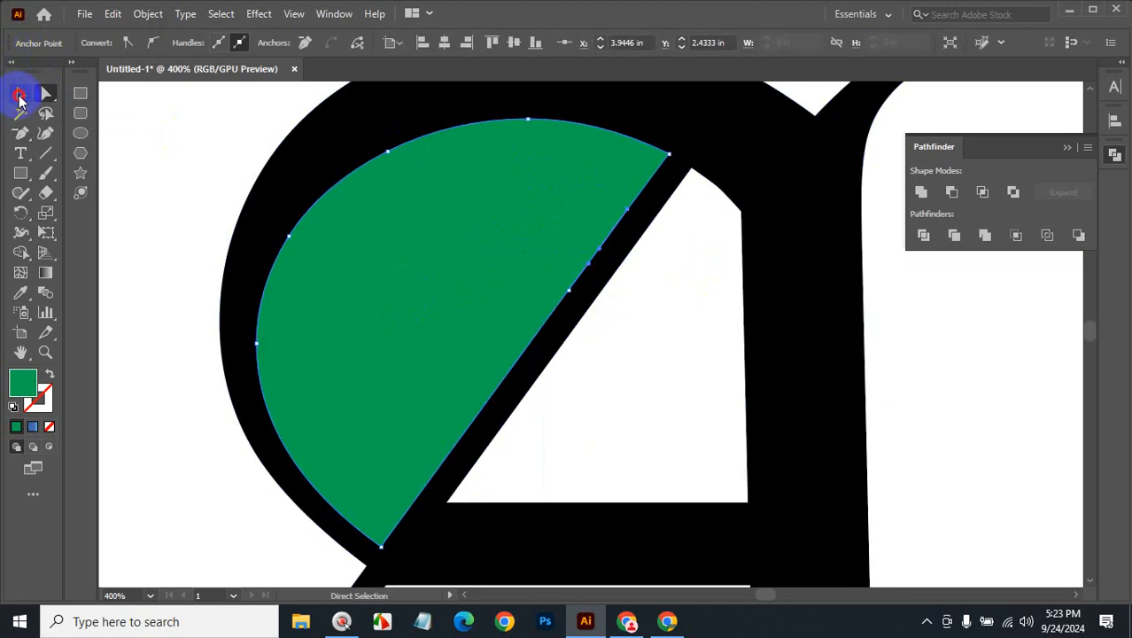
# Deselect the green shape and bring the whole Old English A into view
pyautogui.click(20, 95)
pyautogui.click(139, 139)
pyautogui.hotkey('ctrl', 'alt', 'space')
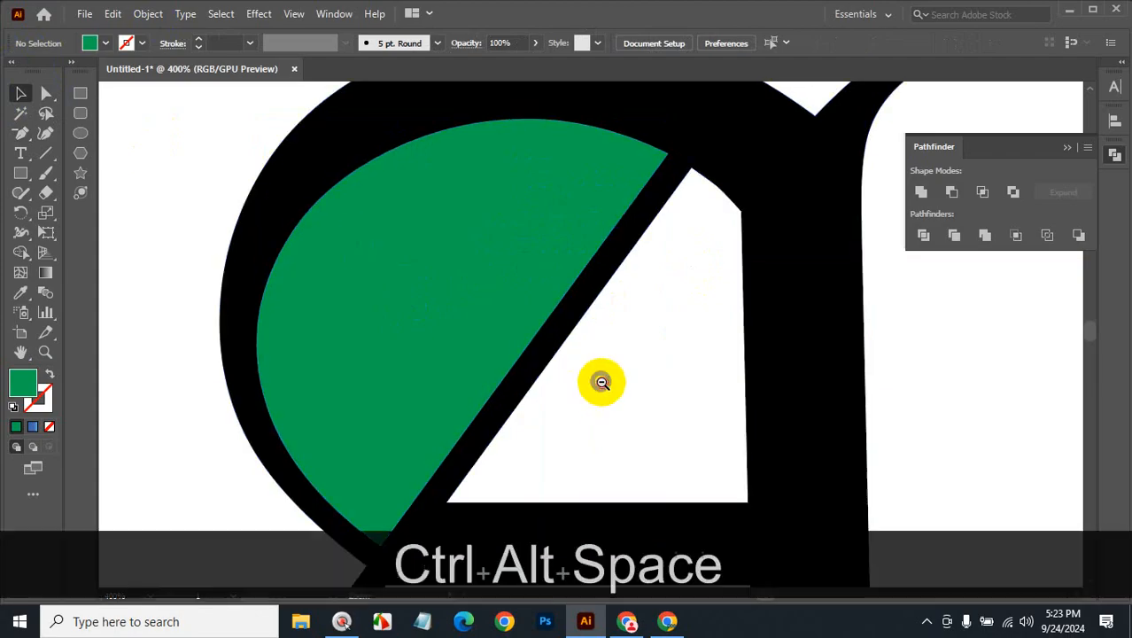
pyautogui.click(600, 381)
pyautogui.click(599, 376)
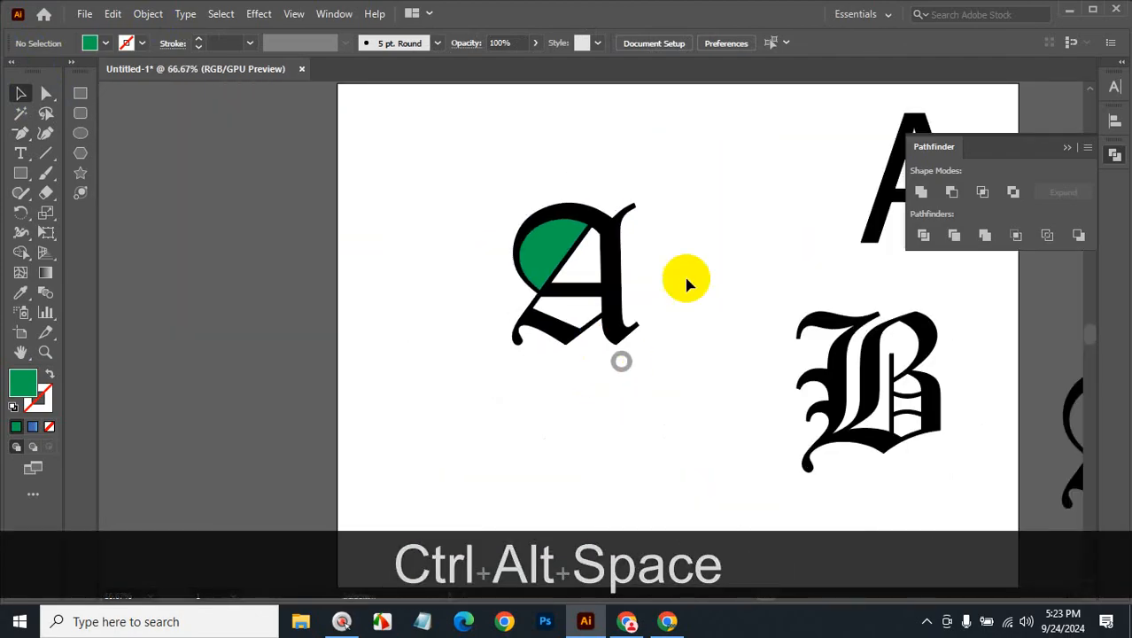
pyautogui.click(599, 212)
pyautogui.click(148, 15)
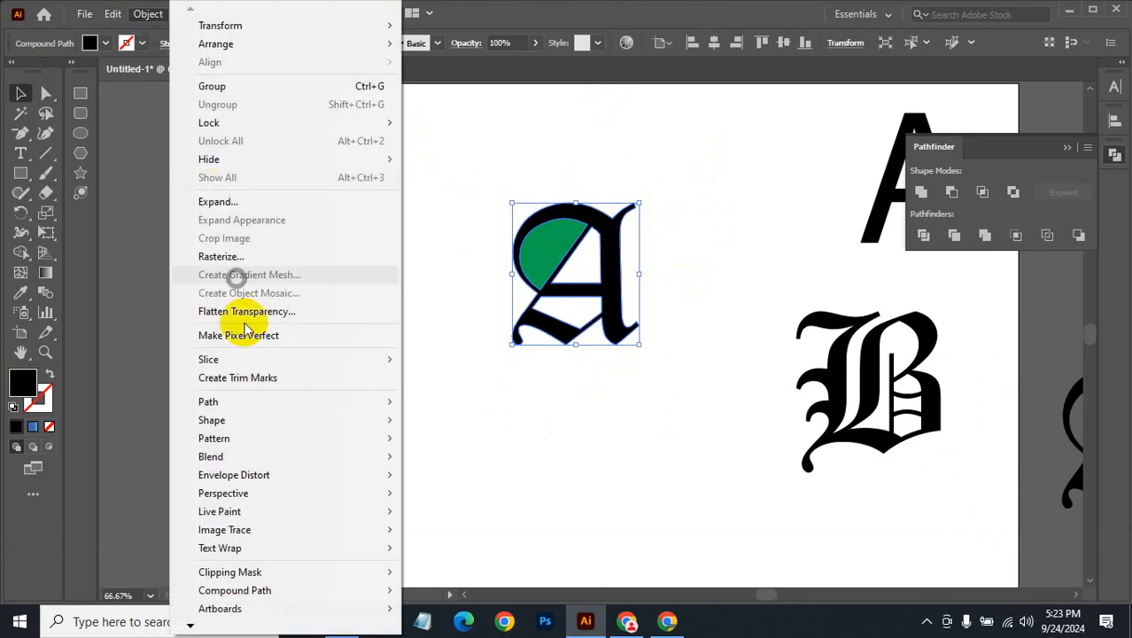
pyautogui.click(253, 400)
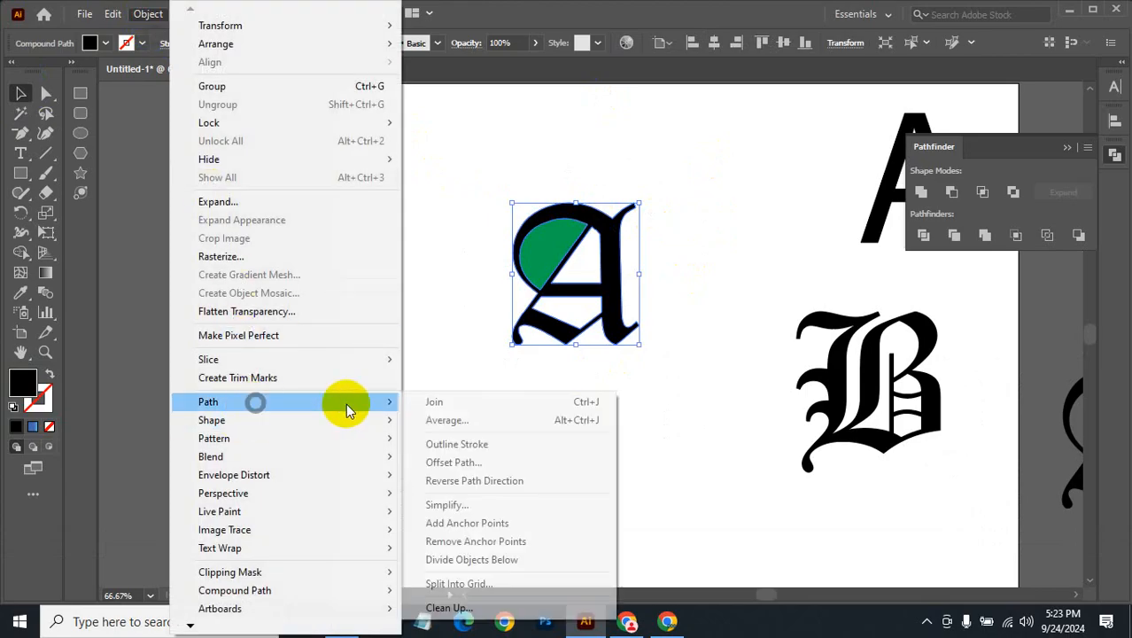
pyautogui.click(453, 461)
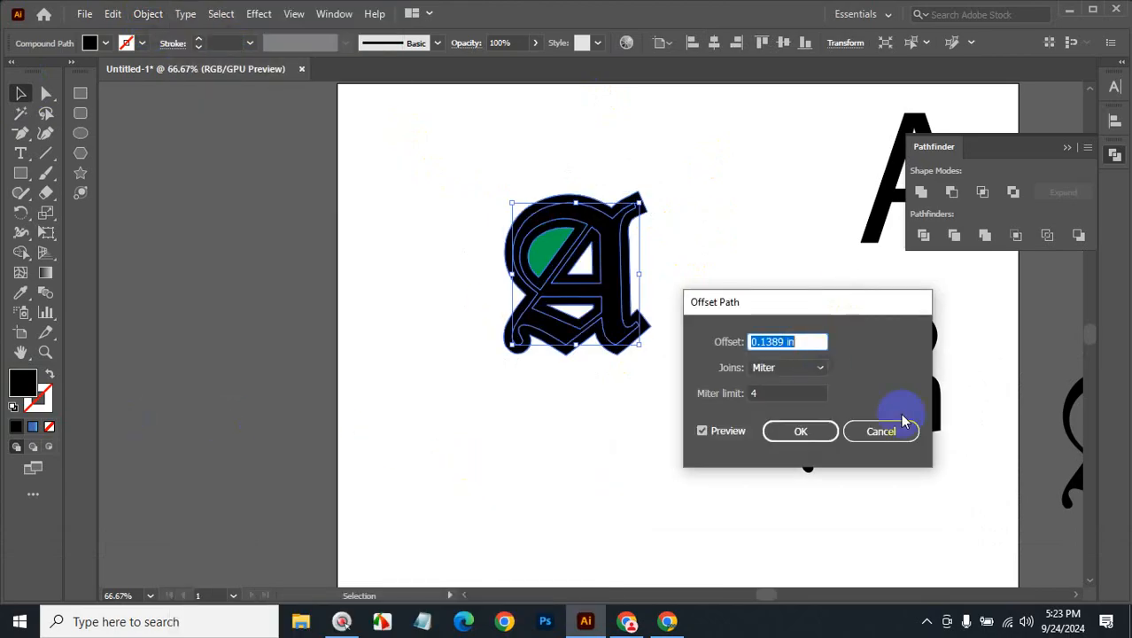
pyautogui.click(880, 431)
# Show the rulers and set their units to points
pyautogui.hotkey('ctrl', 'r')
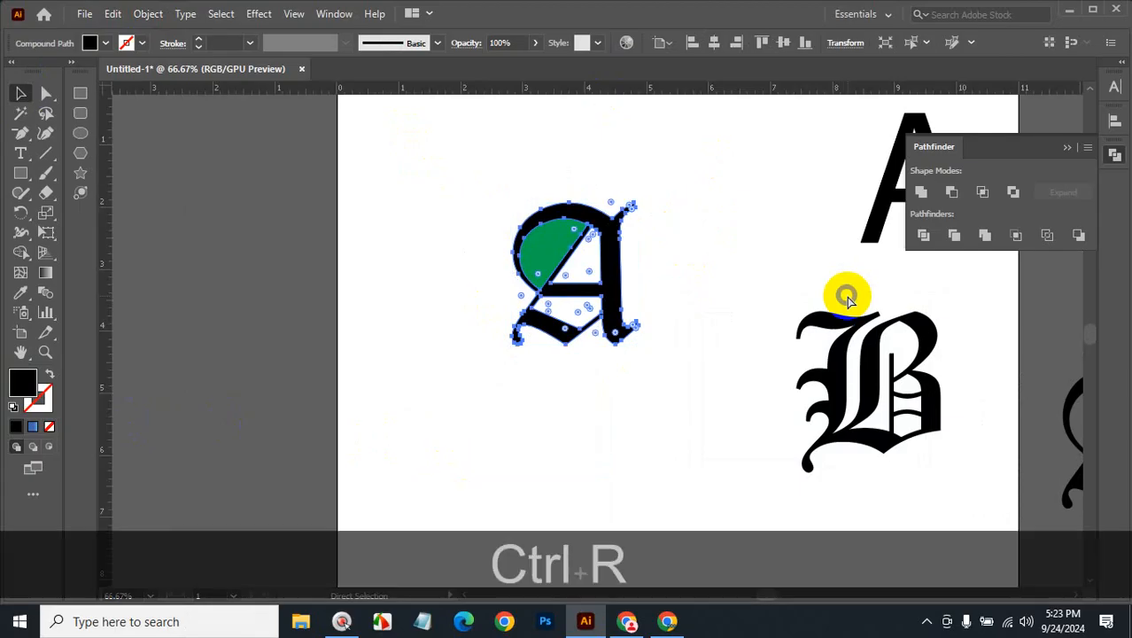
pyautogui.rightClick(412, 86)
pyautogui.click(452, 114)
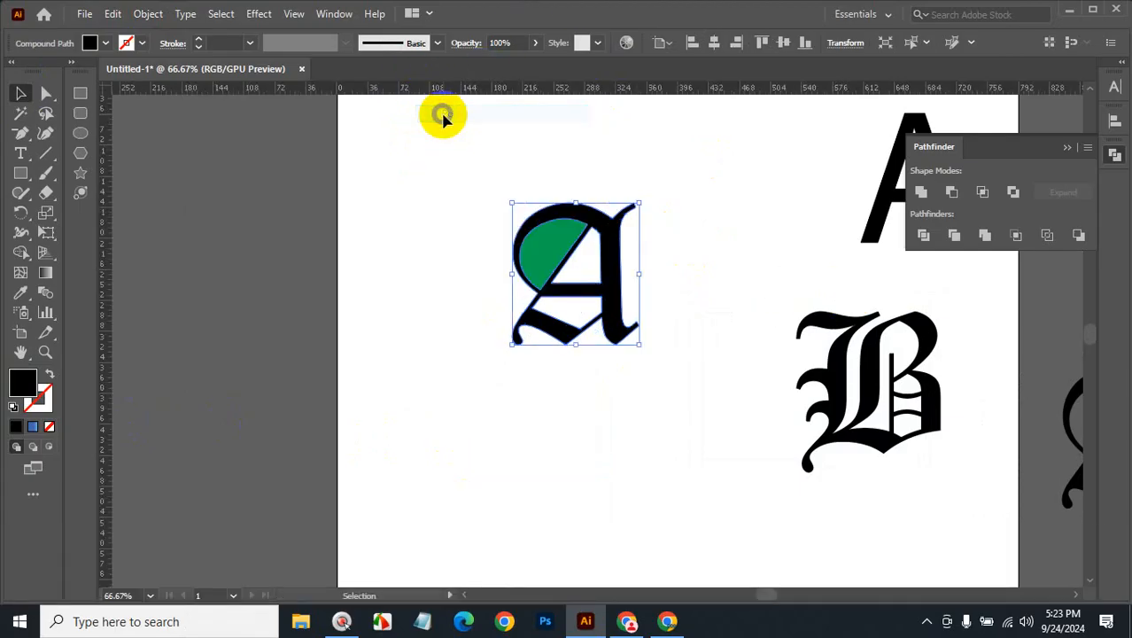
# Offset the black A's path outward by a few points with mitered joins, checking the distance in the preview
pyautogui.click(146, 15)
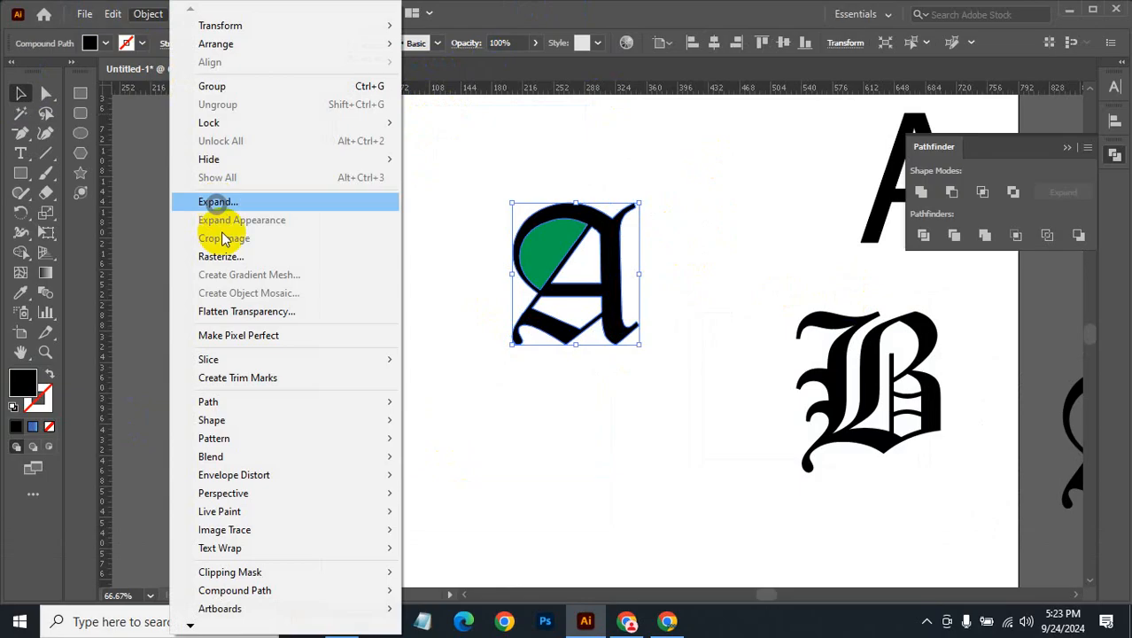
pyautogui.moveTo(262, 404)
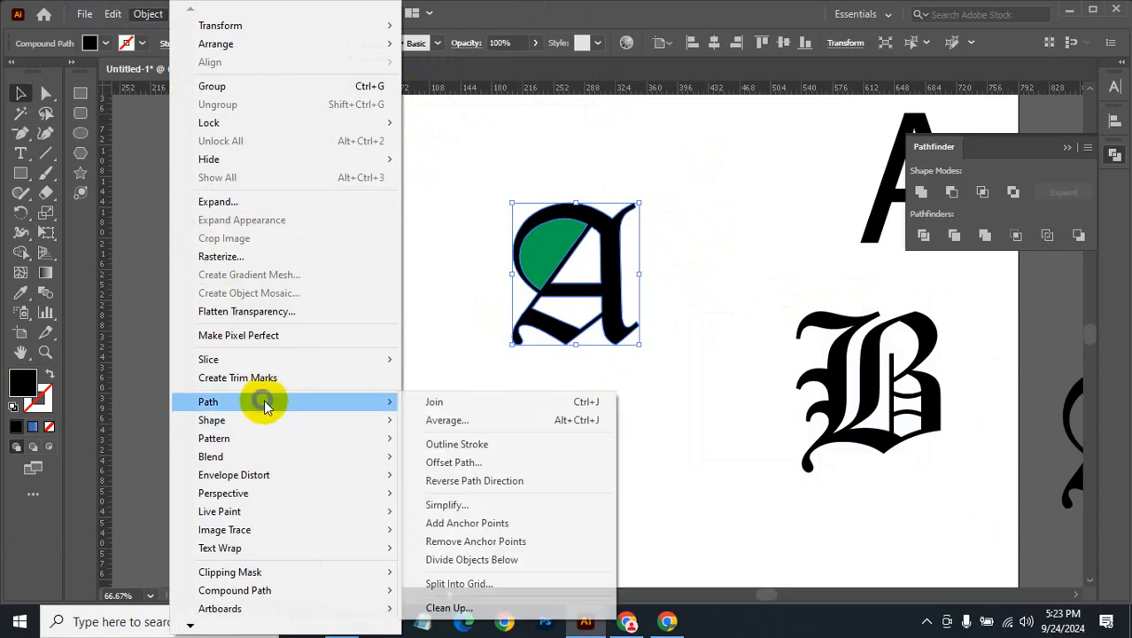
pyautogui.click(469, 466)
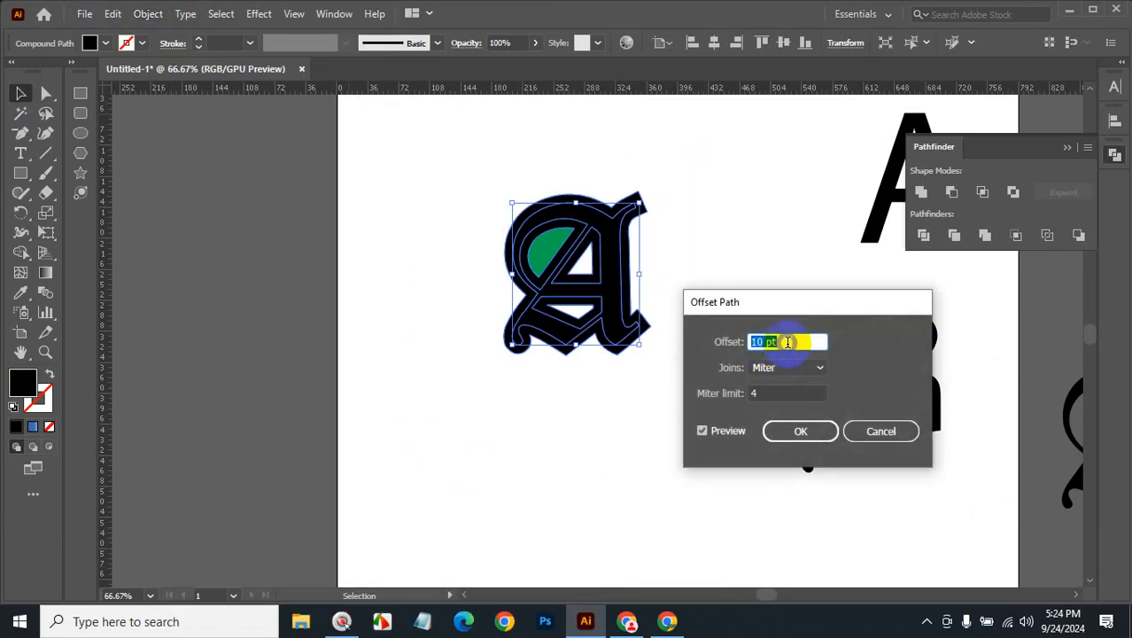
pyautogui.press('Down')
pyautogui.press('Down')
pyautogui.press('Down')
pyautogui.press('Down')
pyautogui.press('Down')
pyautogui.press('Down')
pyautogui.press('Down')
pyautogui.press('Down')
pyautogui.press('Down')
pyautogui.press('Down')
pyautogui.press('Down')
pyautogui.press('Down')
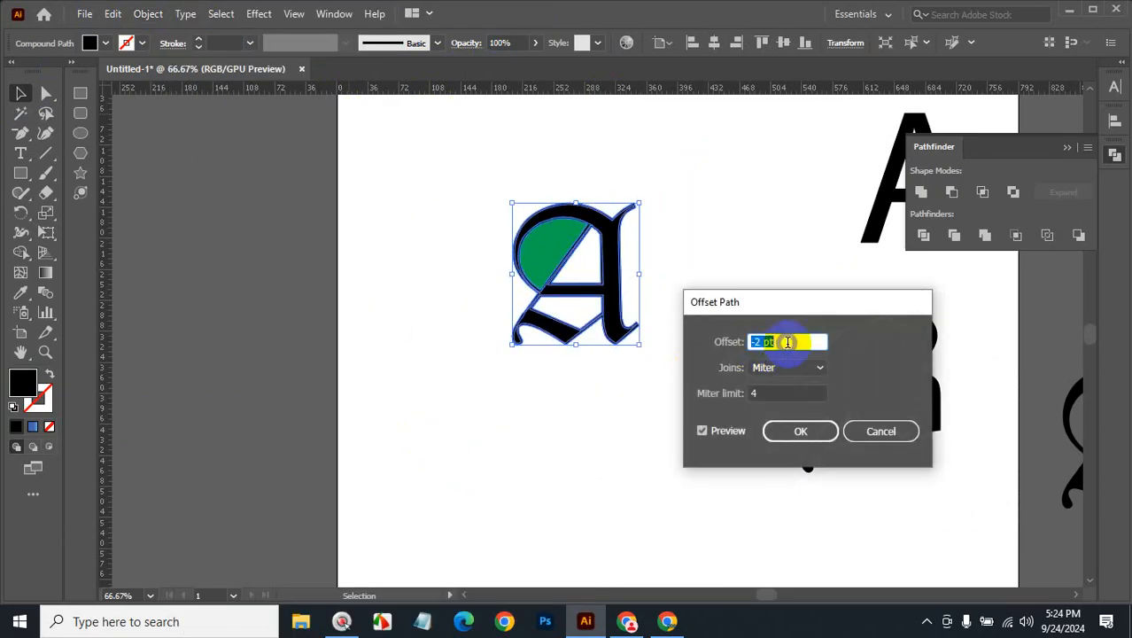
pyautogui.press('Up')
pyautogui.press('Up')
pyautogui.press('Up')
pyautogui.press('Up')
pyautogui.press('Up')
pyautogui.press('Up')
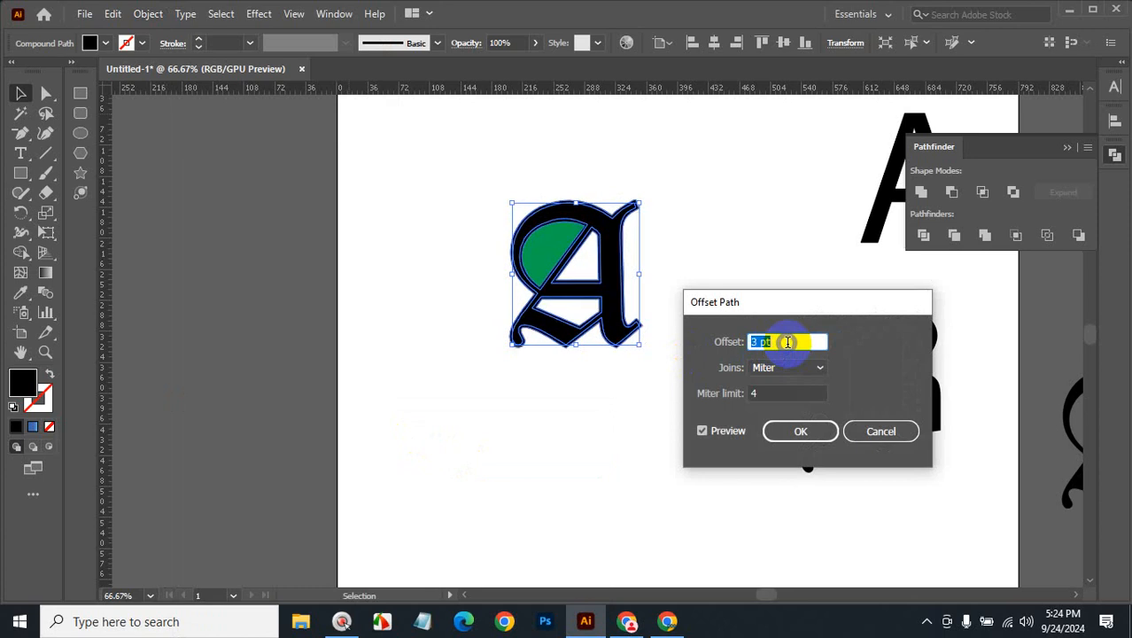
pyautogui.click(799, 430)
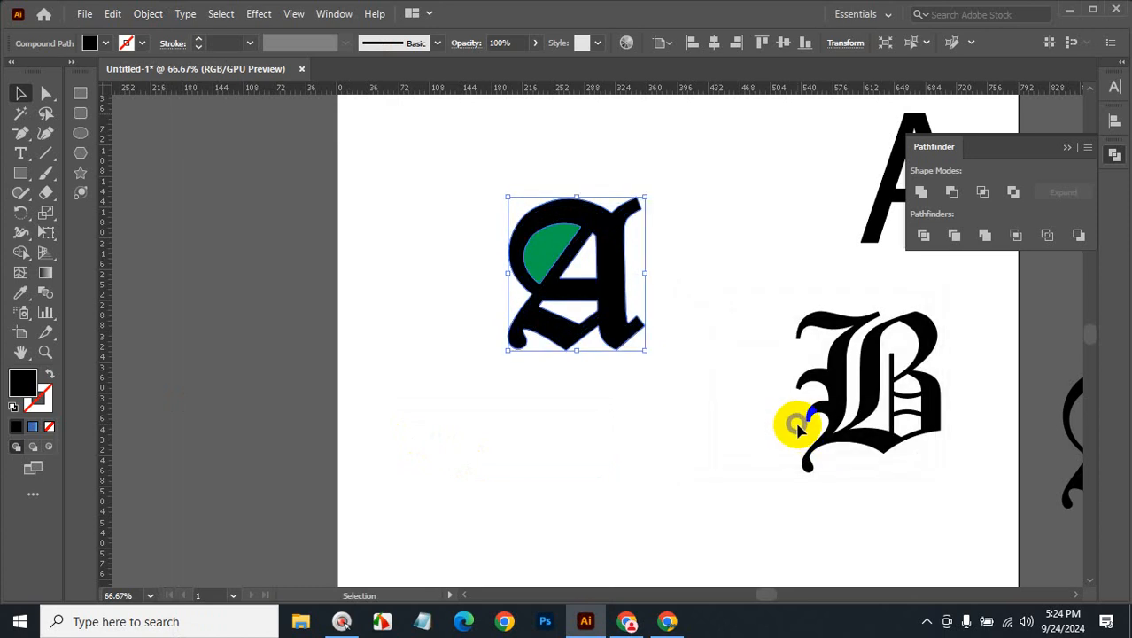
# Subtract the enlarged A outline from the green shape with Minus Front, after trying and undoing another Pathfinder operation, and deselect
pyautogui.keyDown('shift'); pyautogui.click(543, 249); pyautogui.keyUp('shift')
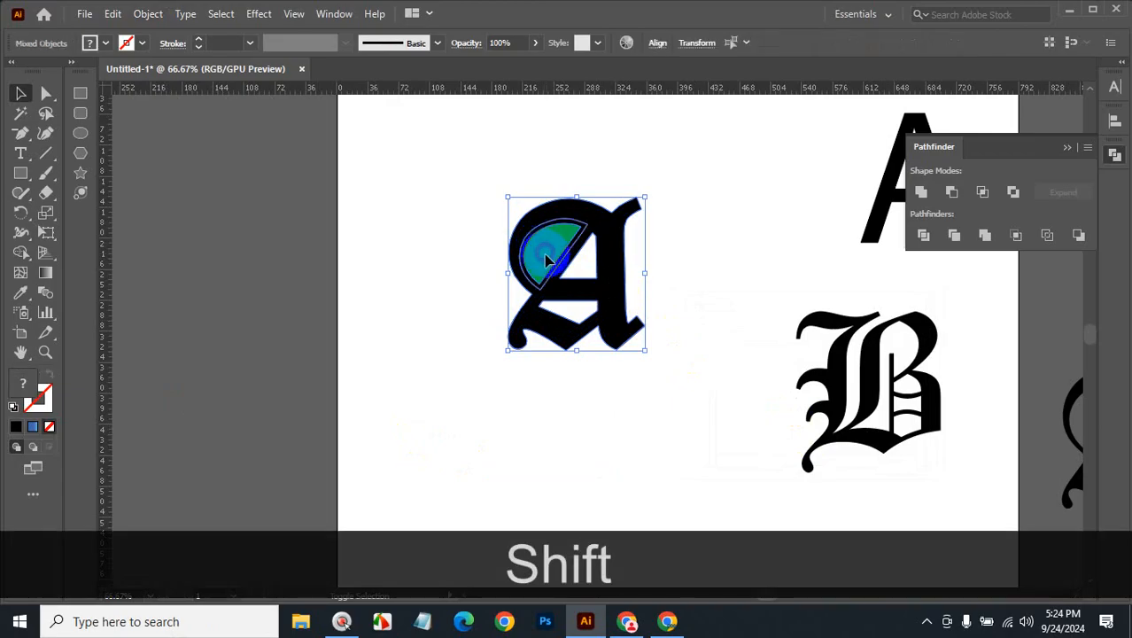
pyautogui.click(1078, 236)
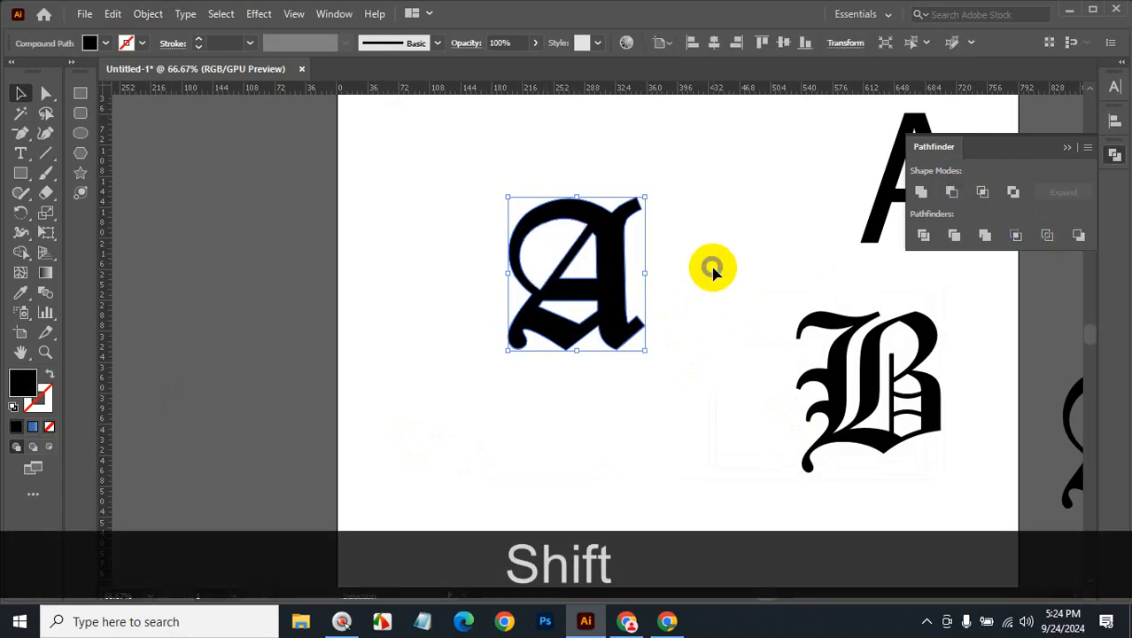
pyautogui.hotkey('ctrl', 'z')
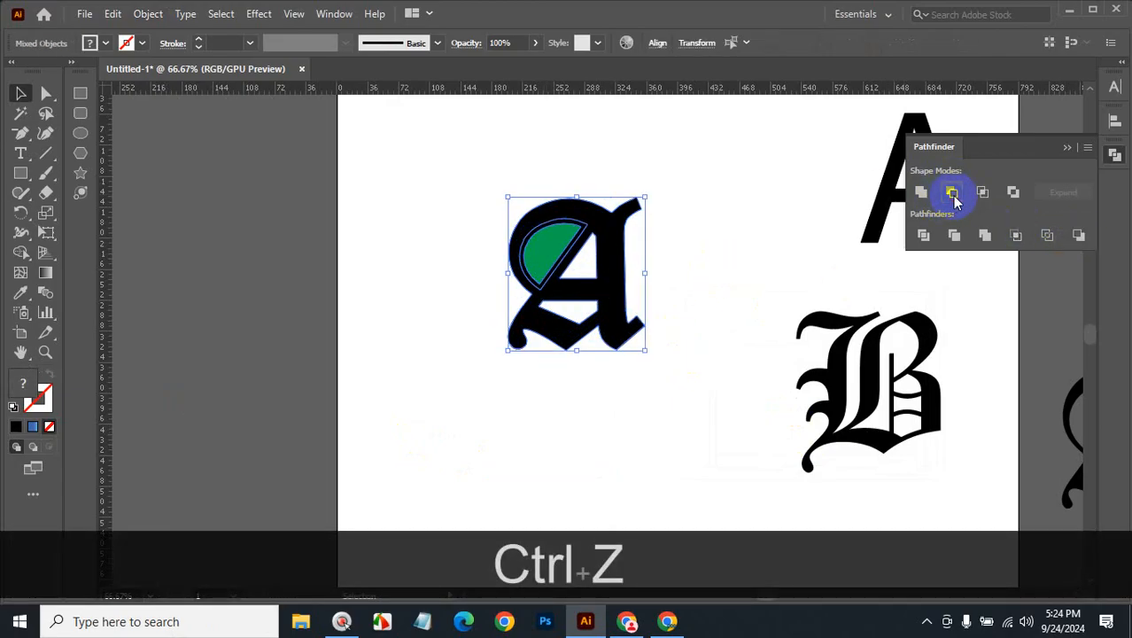
pyautogui.click(953, 193)
pyautogui.click(716, 265)
# Draw a short line segment across the lower end of the A's bowl, where it joins the diagonal stroke
pyautogui.keyDown('ctrl'); pyautogui.click(612, 303); pyautogui.keyUp('ctrl')
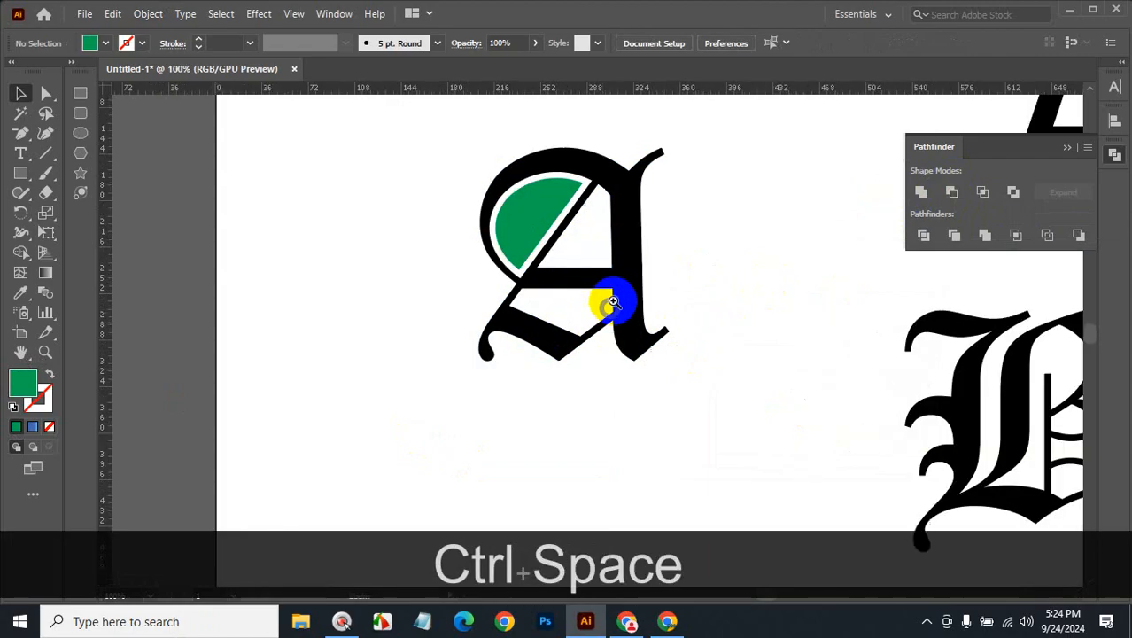
pyautogui.keyDown('ctrl'); pyautogui.click(611, 303); pyautogui.keyUp('ctrl')
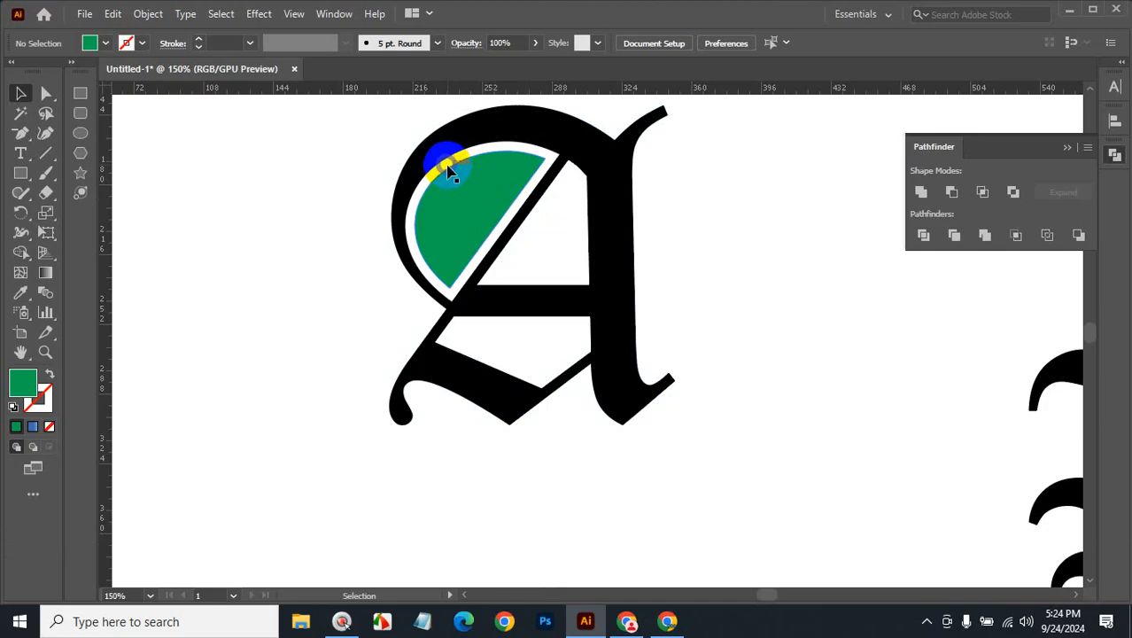
pyautogui.click(81, 100)
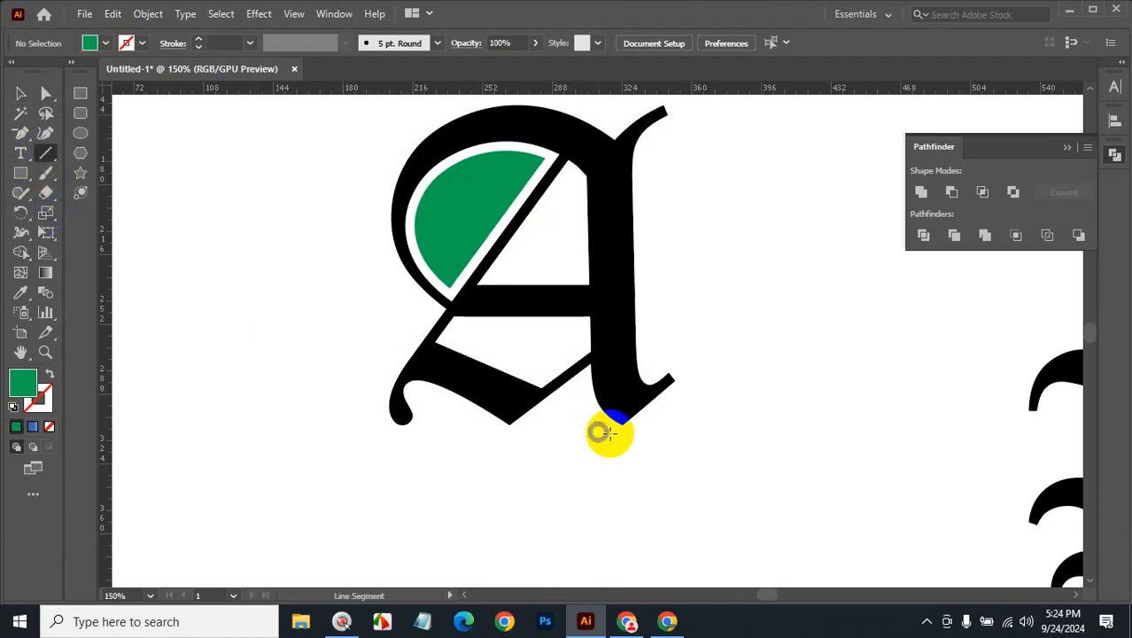
pyautogui.keyDown('ctrl'); pyautogui.keyDown('space'); pyautogui.click(558, 390); pyautogui.keyUp('space'); pyautogui.keyUp('ctrl')
pyautogui.keyDown('ctrl'); pyautogui.keyDown('space'); pyautogui.click(538, 277); pyautogui.keyUp('space'); pyautogui.keyUp('ctrl')
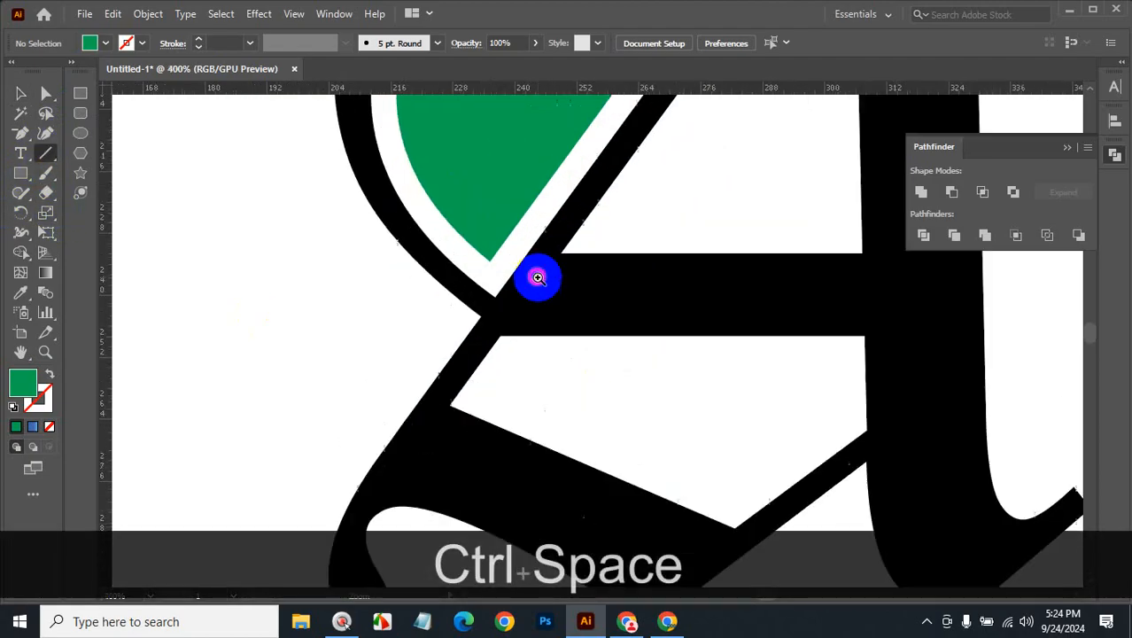
pyautogui.moveTo(494, 297); pyautogui.dragTo(481, 315)
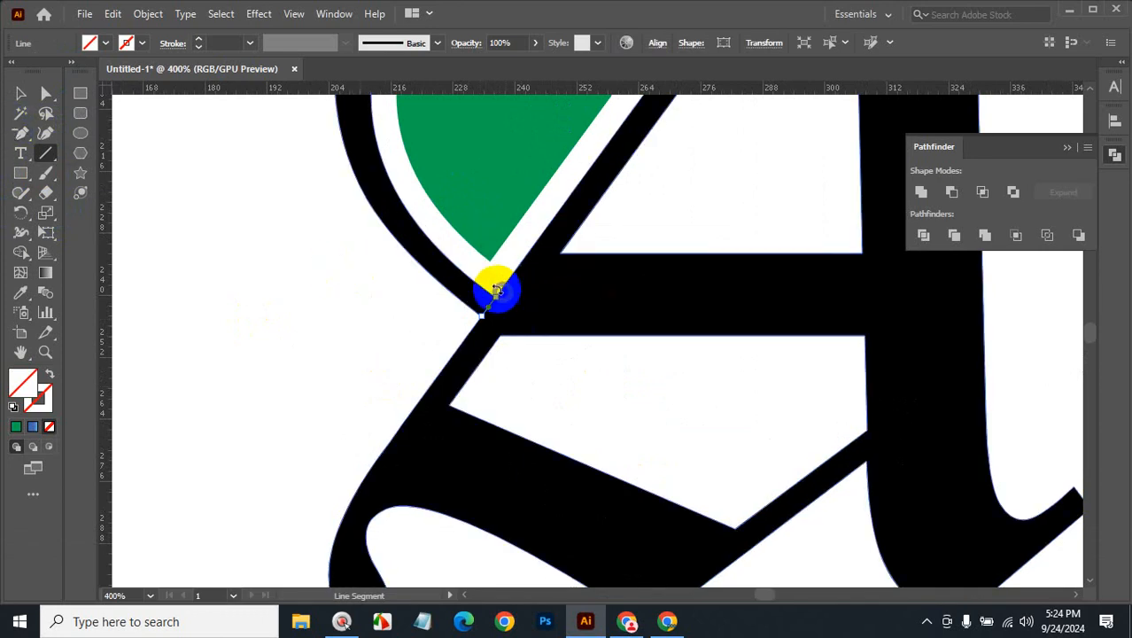
# Copy the short dividing line and paste the duplicate in front at the same place
pyautogui.click(21, 95)
pyautogui.keyDown('ctrl'); pyautogui.keyDown('space'); pyautogui.click(522, 329); pyautogui.keyUp('space'); pyautogui.keyUp('ctrl')
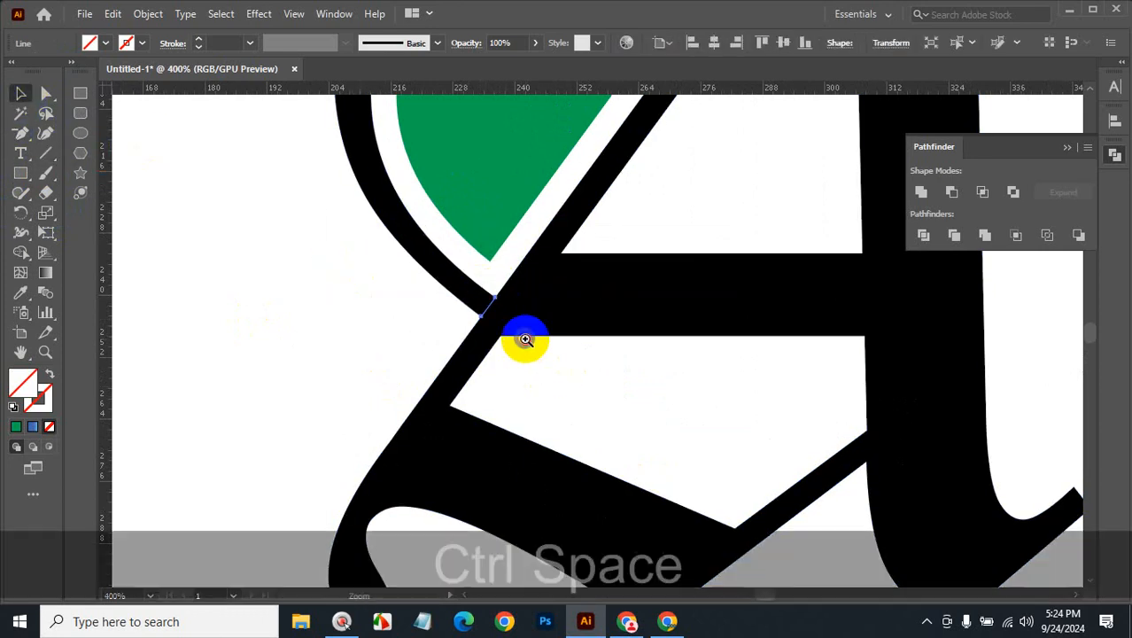
pyautogui.keyDown('ctrl'); pyautogui.keyDown('space'); pyautogui.click(575, 312); pyautogui.keyUp('space'); pyautogui.keyUp('ctrl')
pyautogui.keyDown('ctrl'); pyautogui.keyDown('space'); pyautogui.click(536, 314); pyautogui.keyUp('space'); pyautogui.keyUp('ctrl')
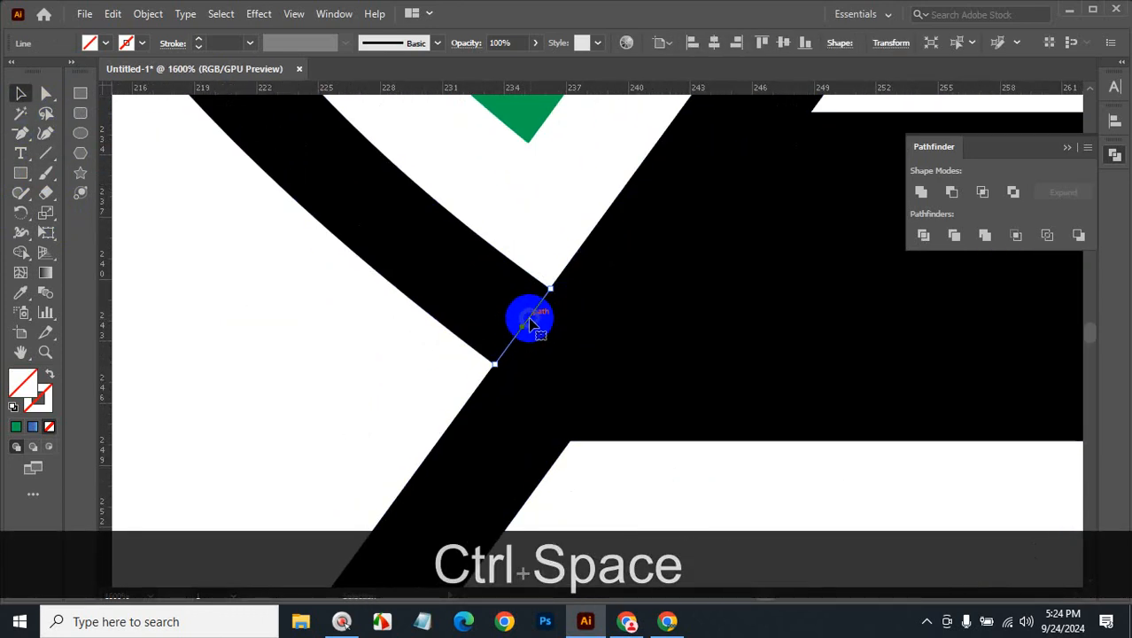
pyautogui.hotkey('ctrl', 'c')
pyautogui.hotkey('ctrl', 'f')
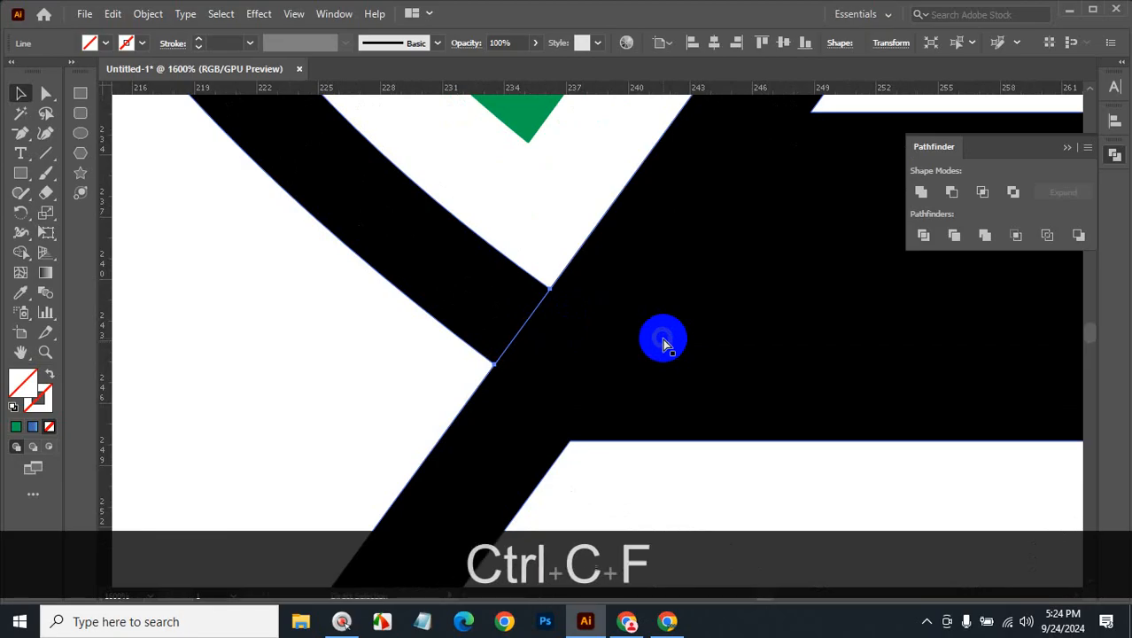
# Extend the line's lower end down along the edge of the diagonal stroke with Direct Selection
pyautogui.click(47, 97)
pyautogui.click(494, 364)
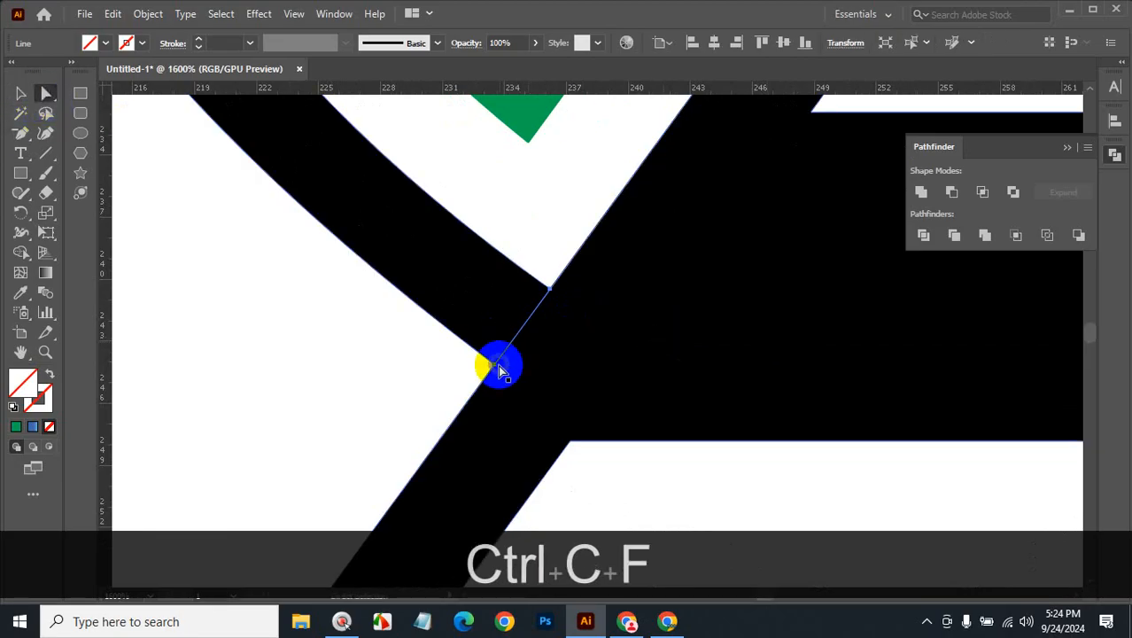
pyautogui.moveTo(496, 366); pyautogui.dragTo(447, 431)
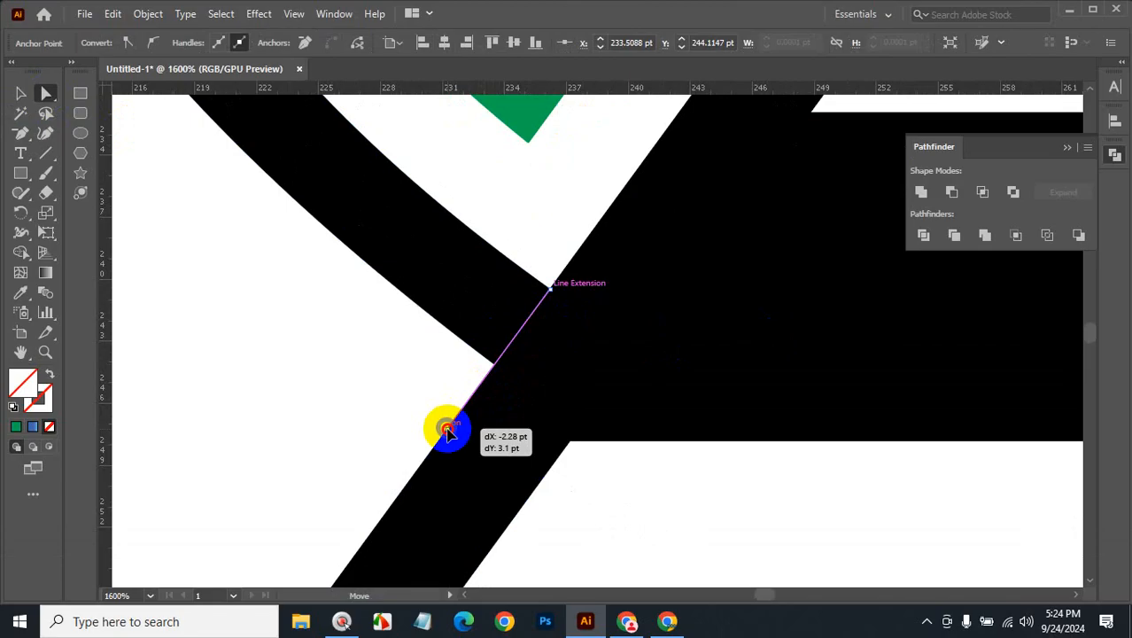
pyautogui.moveTo(447, 431)
pyautogui.mouseDown()
pyautogui.moveTo(474, 457)
pyautogui.moveTo(442, 434)
pyautogui.mouseUp()
pyautogui.click(21, 93)
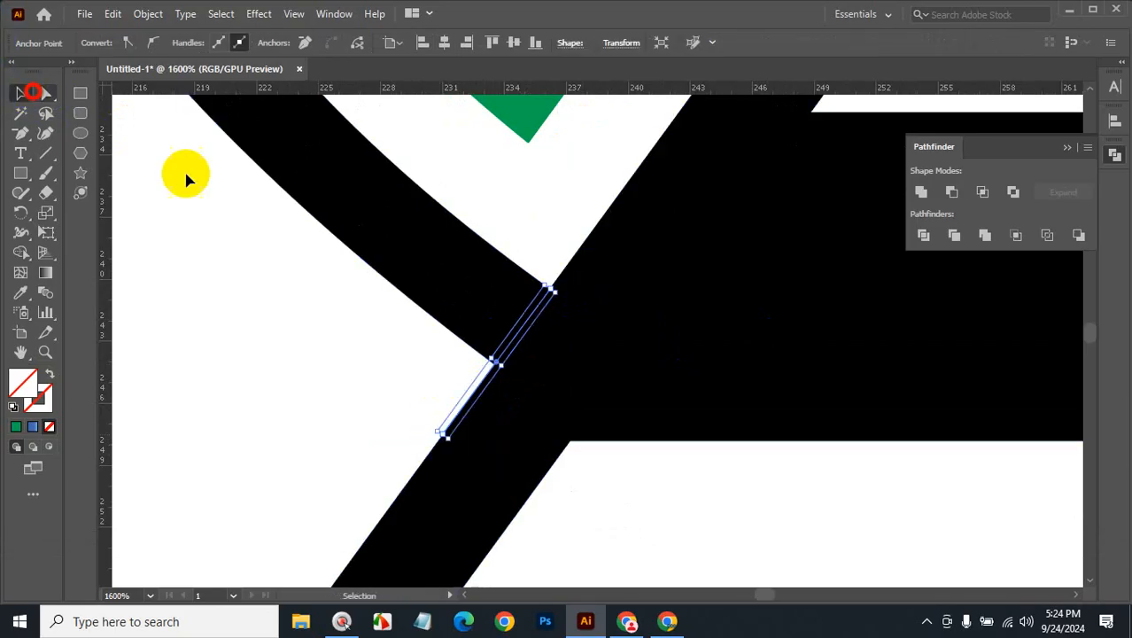
# Move the extended line onto the bowl's lower end and cut the black A along both lines with Pathfinder Divide
pyautogui.moveTo(508, 347); pyautogui.dragTo(493, 301)
pyautogui.moveTo(335, 284); pyautogui.dragTo(682, 383)
pyautogui.click(924, 235)
# Ungroup the divided letter and delete the small piece between the bowl's end and the diagonal stroke
pyautogui.rightClick(523, 312)
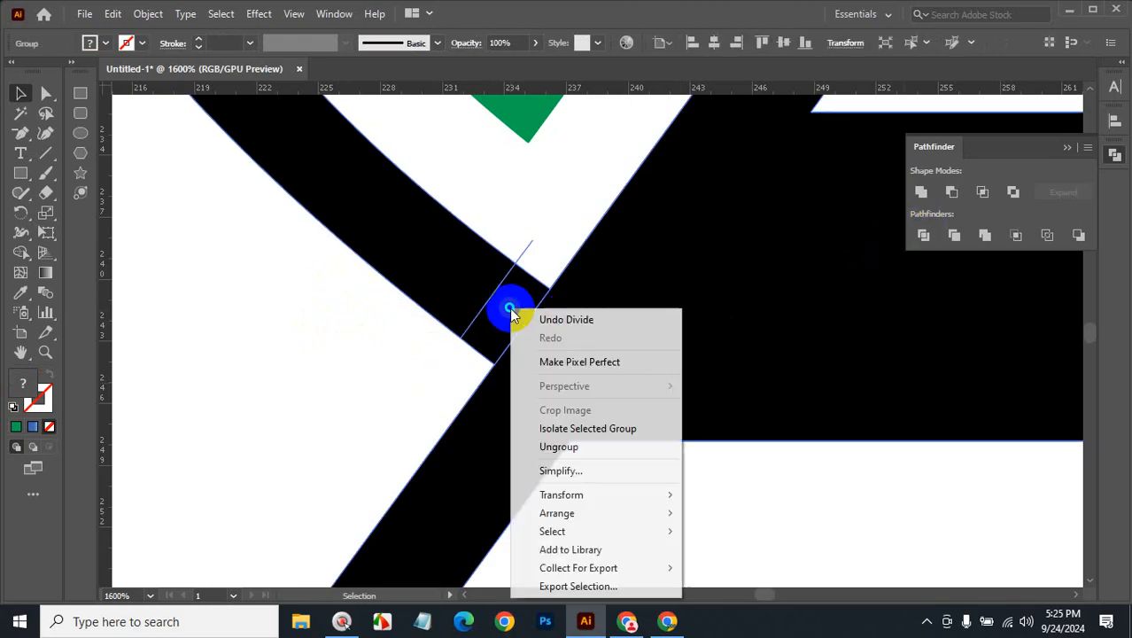
pyautogui.click(567, 447)
pyautogui.click(445, 339)
pyautogui.click(521, 301)
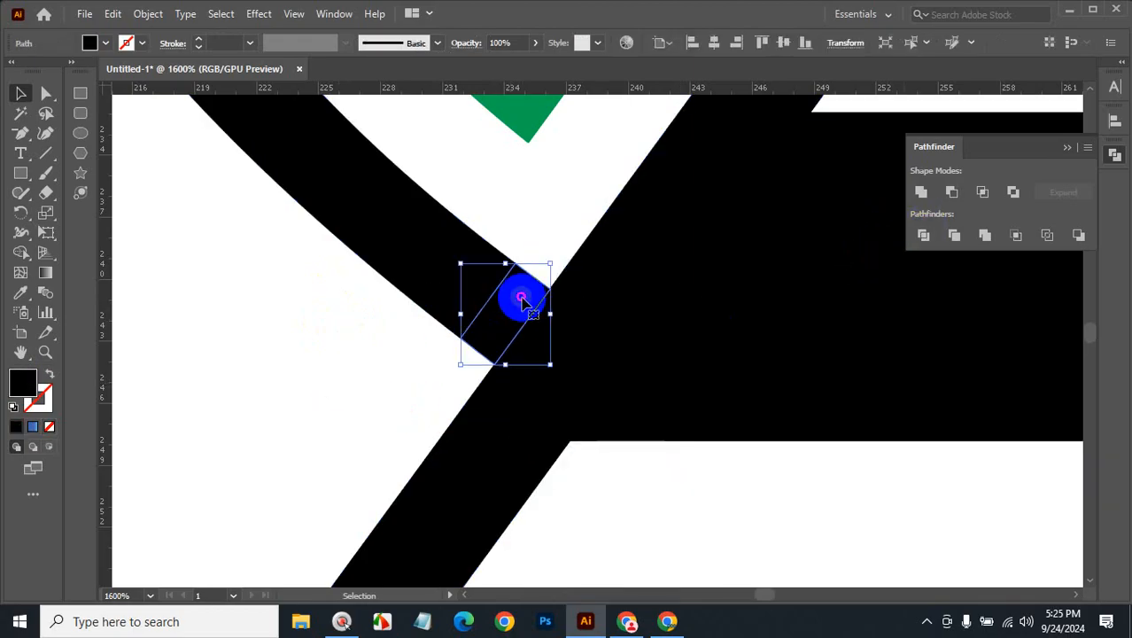
pyautogui.press('BackSpace')
# Taper the bowl's lower end to a sharp point by moving its inner corner anchor onto the outer corner, and deselect
pyautogui.hotkey('ctrl', 'alt', 'space')
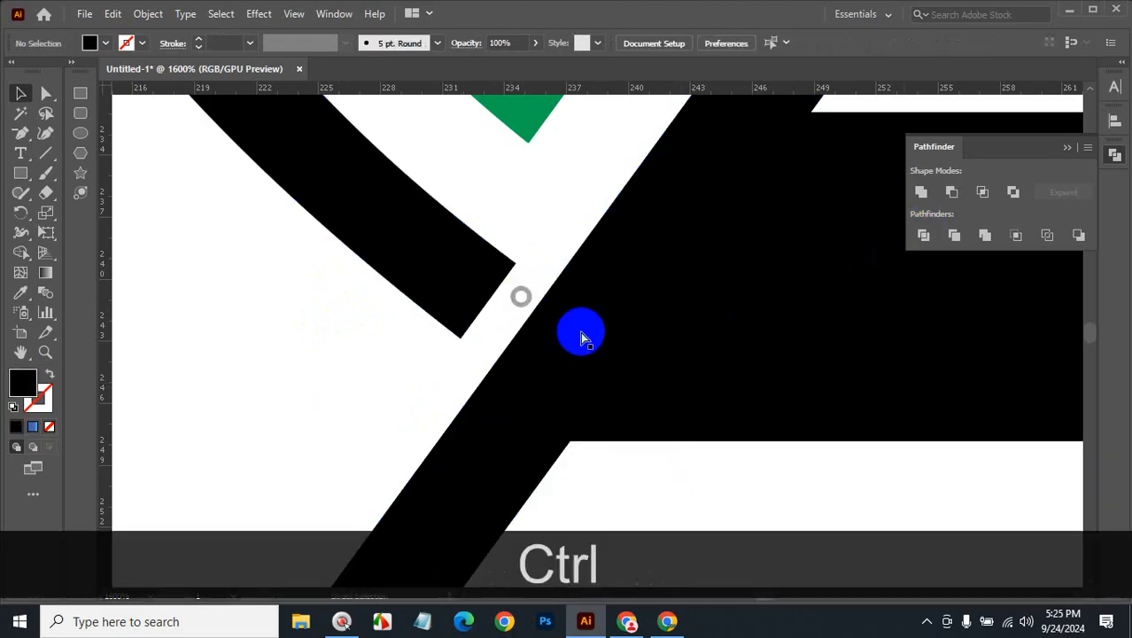
pyautogui.keyDown('ctrl'); pyautogui.keyDown('alt'); pyautogui.click(702, 370); pyautogui.keyUp('alt'); pyautogui.keyUp('ctrl')
pyautogui.keyDown('ctrl'); pyautogui.keyDown('alt'); pyautogui.click(698, 365); pyautogui.keyUp('alt'); pyautogui.keyUp('ctrl')
pyautogui.keyDown('ctrl'); pyautogui.keyDown('alt'); pyautogui.click(691, 357); pyautogui.keyUp('alt'); pyautogui.keyUp('ctrl')
pyautogui.keyDown('ctrl'); pyautogui.keyDown('alt'); pyautogui.click(689, 356); pyautogui.keyUp('alt'); pyautogui.keyUp('ctrl')
pyautogui.keyDown('ctrl'); pyautogui.keyDown('alt'); pyautogui.click(687, 356); pyautogui.keyUp('alt'); pyautogui.keyUp('ctrl')
pyautogui.keyDown('ctrl'); pyautogui.keyDown('alt'); pyautogui.click(589, 319); pyautogui.keyUp('alt'); pyautogui.keyUp('ctrl')
pyautogui.keyDown('ctrl'); pyautogui.keyDown('alt'); pyautogui.click(594, 329); pyautogui.keyUp('alt'); pyautogui.keyUp('ctrl')
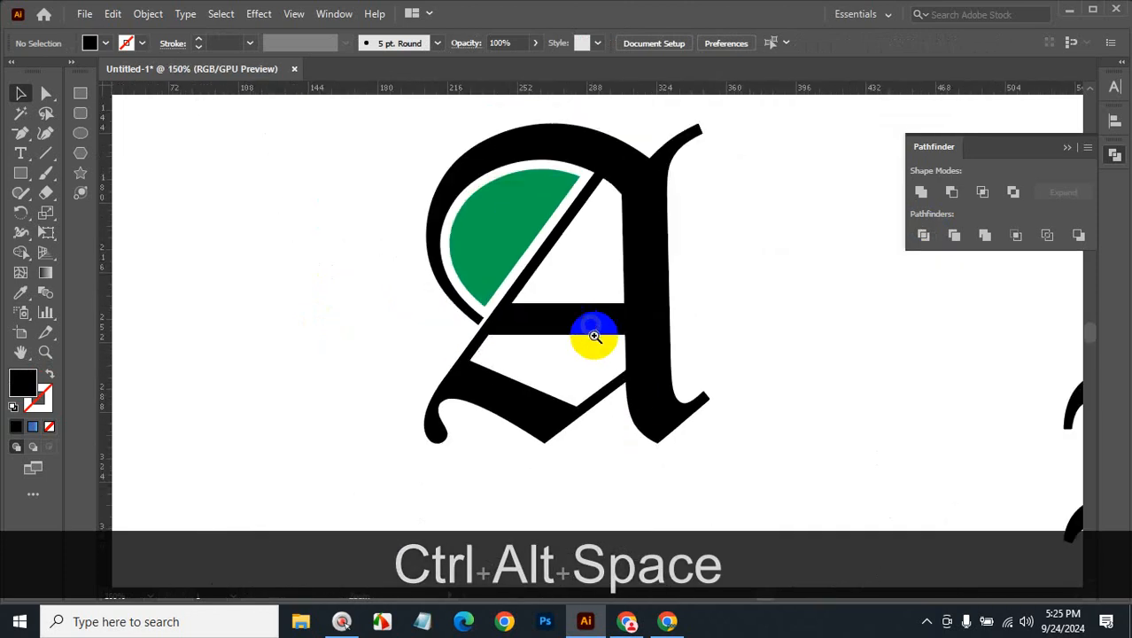
pyautogui.keyDown('ctrl'); pyautogui.click(569, 312); pyautogui.keyUp('ctrl')
pyautogui.keyDown('ctrl'); pyautogui.click(569, 313); pyautogui.keyUp('ctrl')
pyautogui.moveTo(600, 280); pyautogui.dragTo(581, 385)
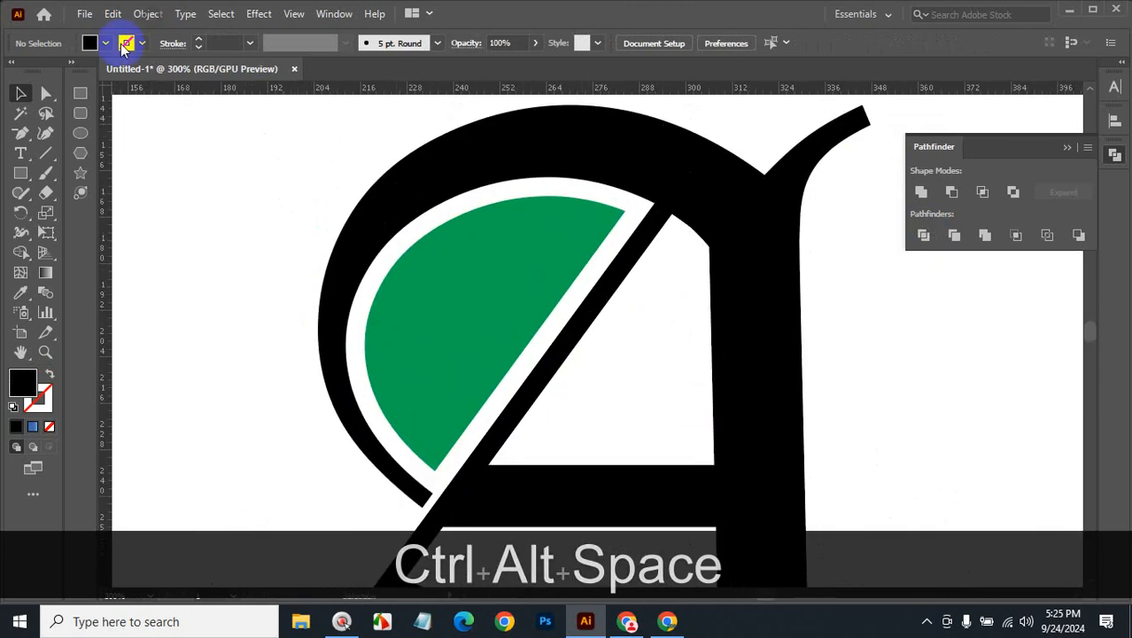
pyautogui.click(53, 93)
pyautogui.click(462, 184)
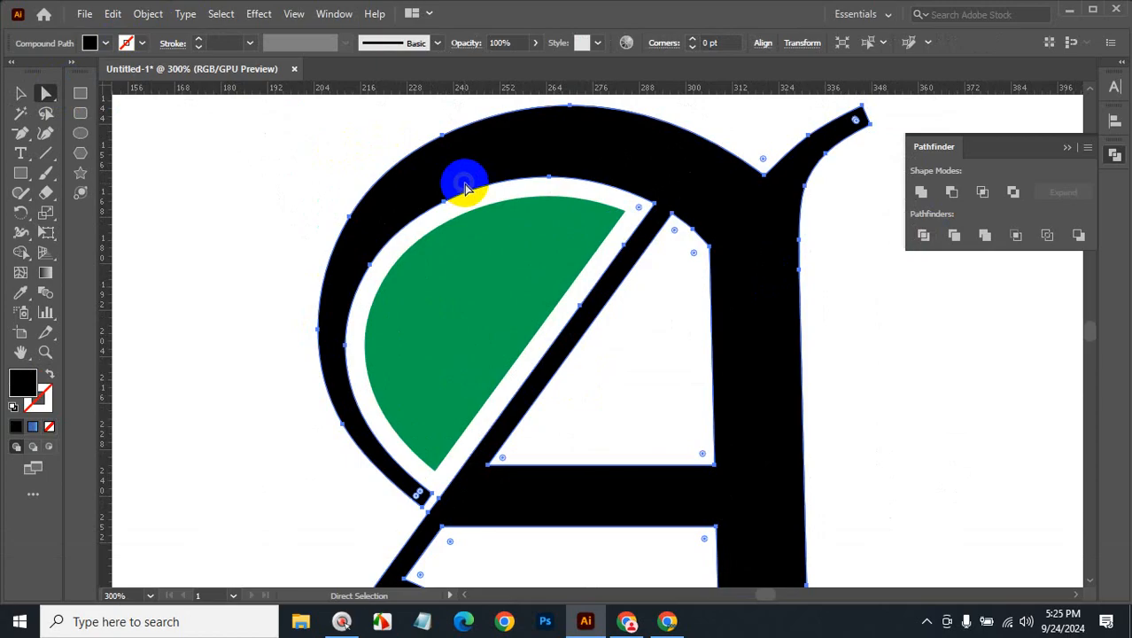
pyautogui.click(432, 494)
pyautogui.moveTo(432, 492)
pyautogui.mouseDown()
pyautogui.moveTo(424, 485)
pyautogui.moveTo(421, 508)
pyautogui.mouseUp()
pyautogui.click(236, 394)
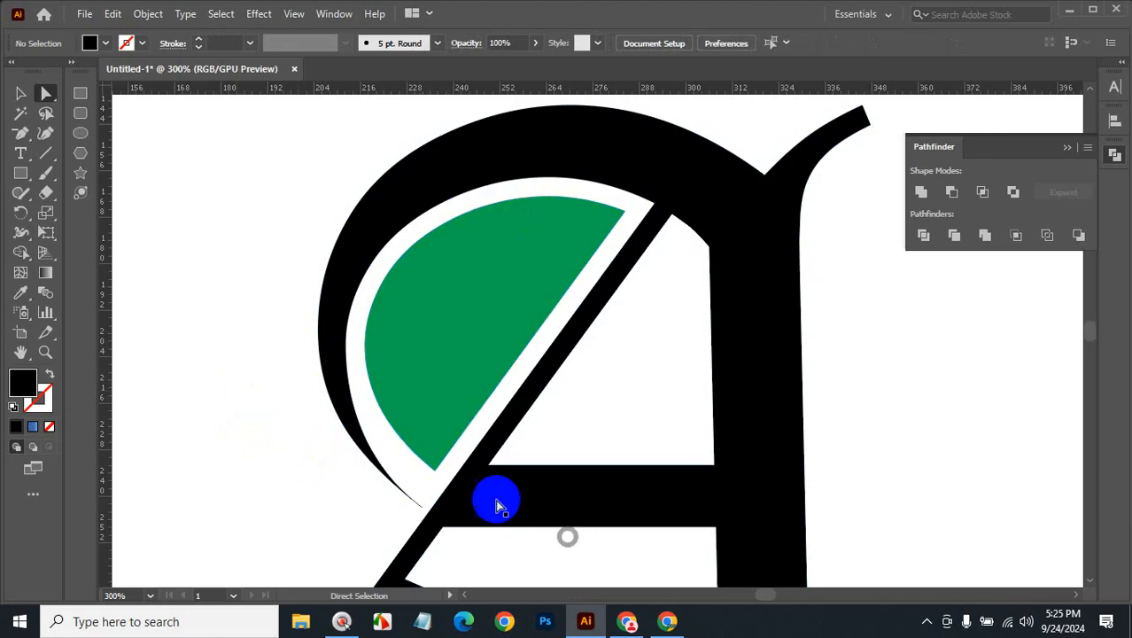
pyautogui.click(22, 94)
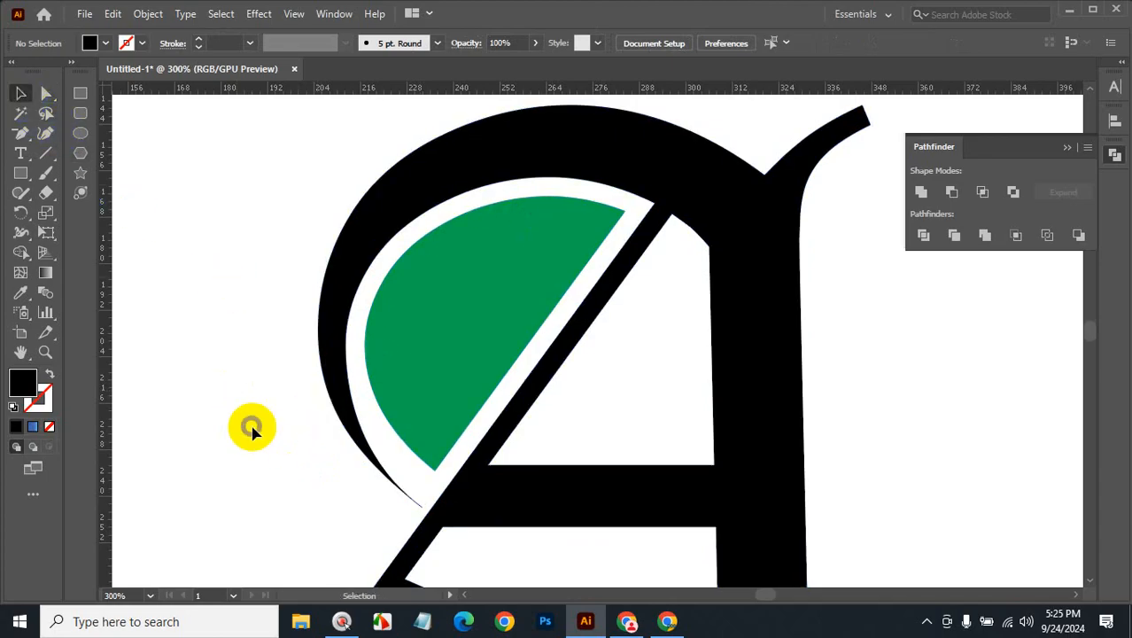
# Undo the bowl-tip taper and redo it by moving the inner corner anchor onto the outer corner with Direct Selection
pyautogui.hotkey('ctrl', 'z')
pyautogui.click(455, 435)
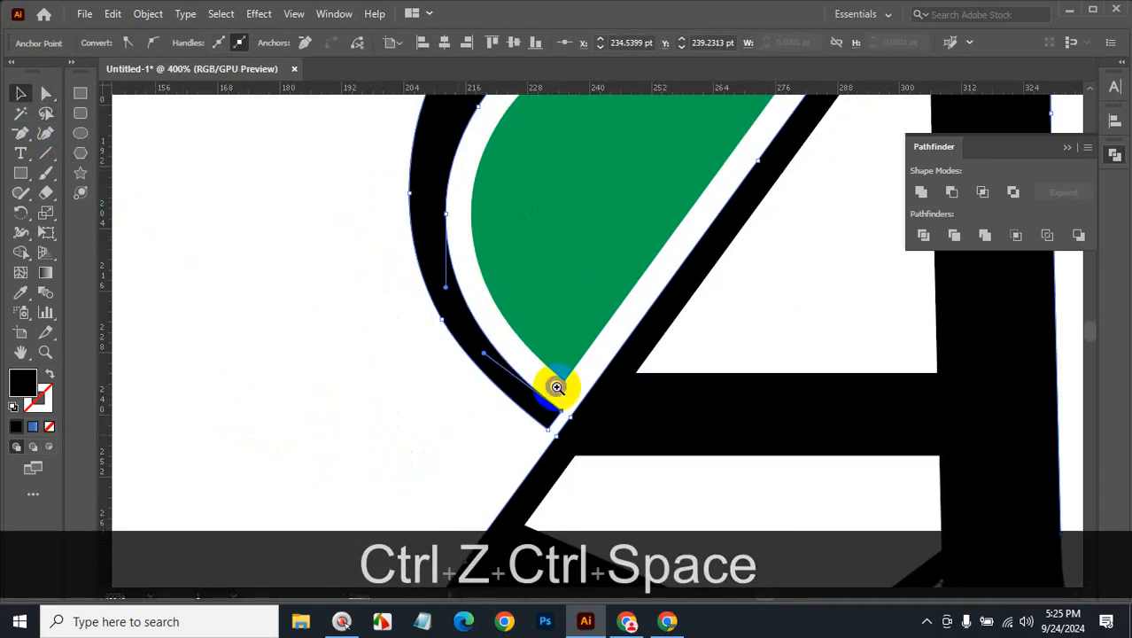
pyautogui.click(556, 386)
pyautogui.moveTo(718, 217)
pyautogui.mouseDown()
pyautogui.moveTo(746, 184)
pyautogui.moveTo(679, 274)
pyautogui.mouseUp()
pyautogui.click(45, 92)
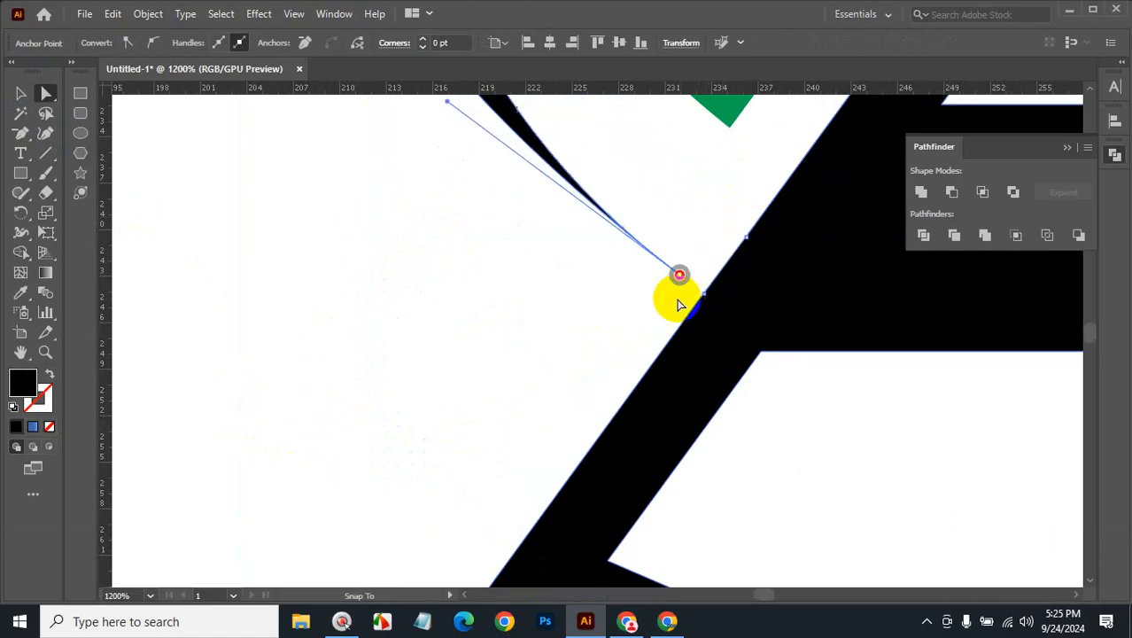
# Pull the tapered tip's direction handle slightly inward to refine the bowl's outer curve, and deselect
pyautogui.scroll(2, 687, 304)
pyautogui.moveTo(447, 201); pyautogui.dragTo(460, 189)
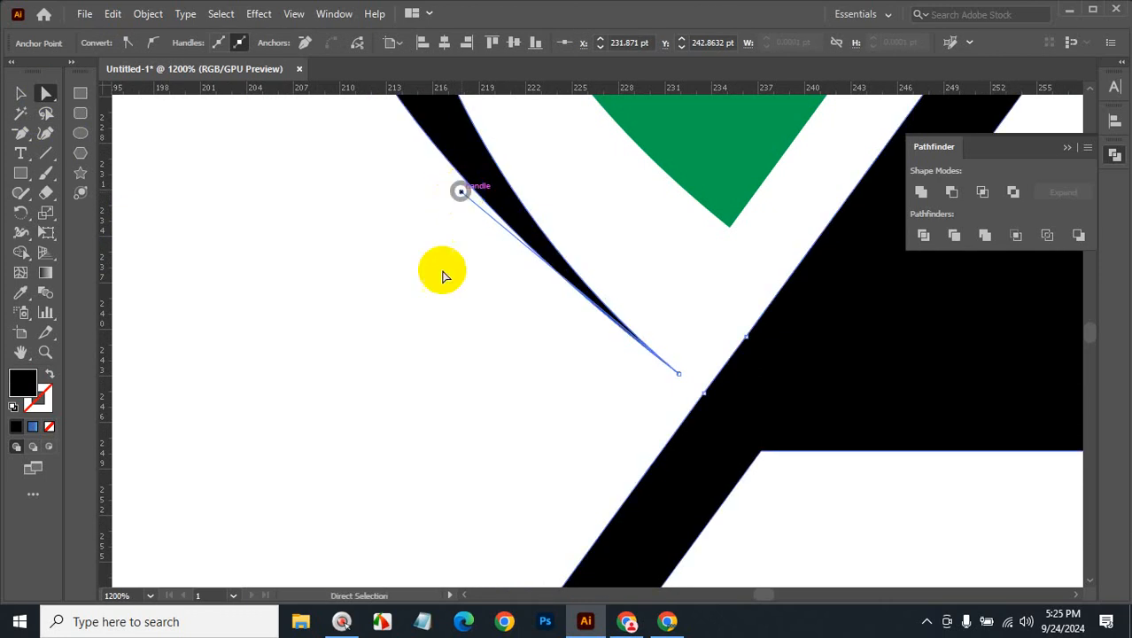
pyautogui.click(444, 329)
# Examine the restyled A as a whole and its bowl tip and lower strokes up close
pyautogui.hotkey('ctrl', 'alt', 'space')
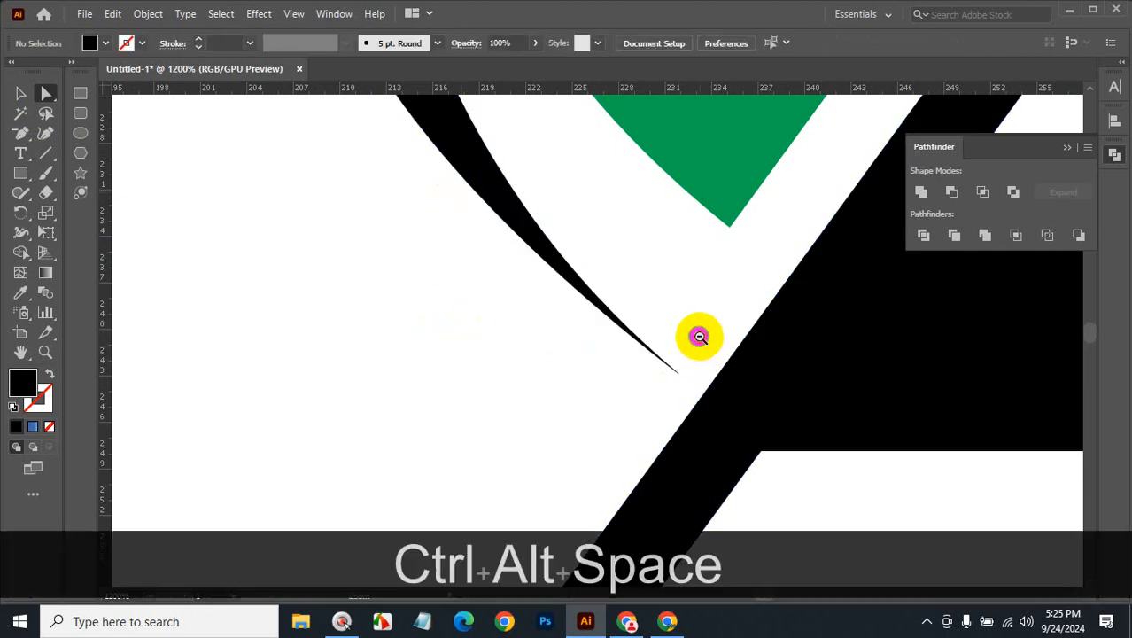
pyautogui.moveTo(696, 334); pyautogui.dragTo(678, 297)
pyautogui.click(666, 315)
pyautogui.click(664, 330)
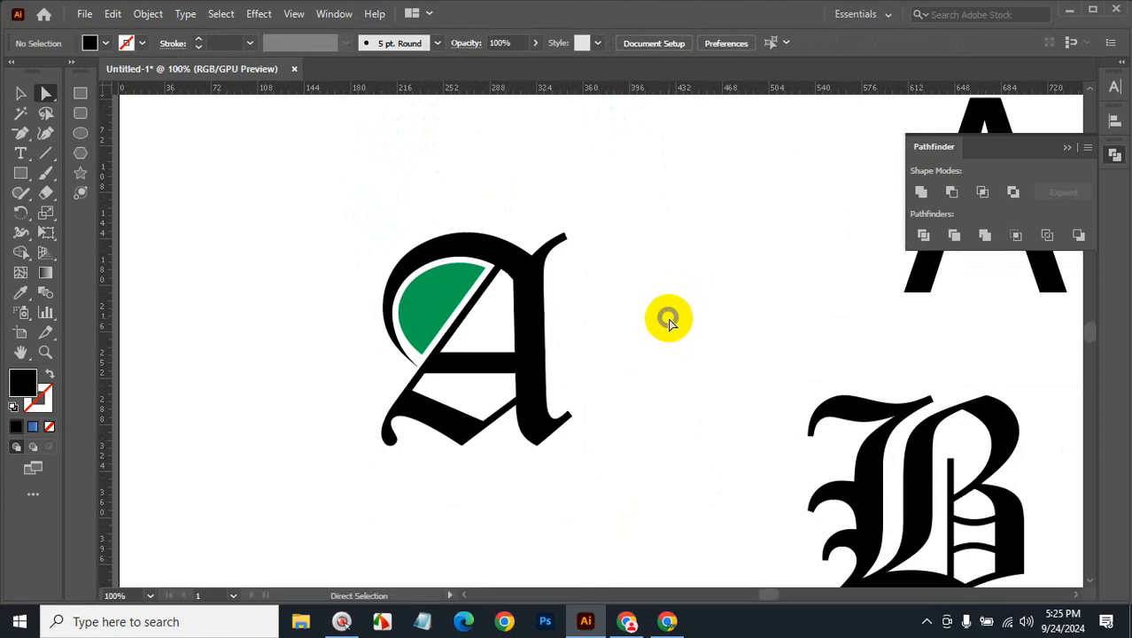
pyautogui.hotkey('ctrl', 'space')
pyautogui.moveTo(475, 385); pyautogui.dragTo(599, 285)
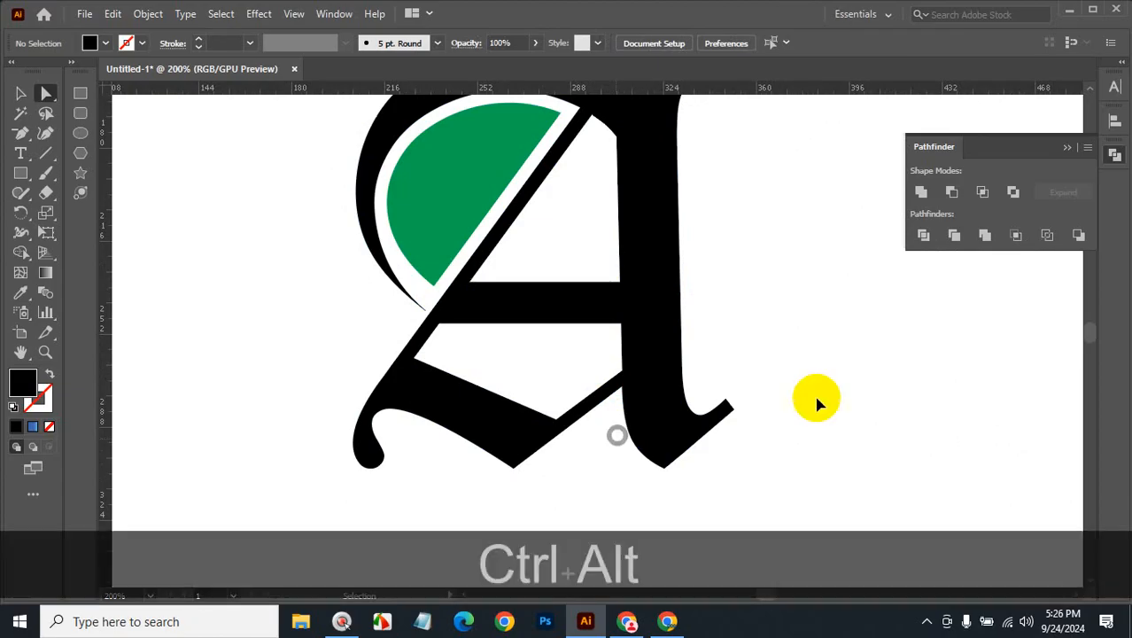
pyautogui.hotkey('ctrl', 'alt', 'space')
pyautogui.moveTo(839, 324); pyautogui.dragTo(742, 313)
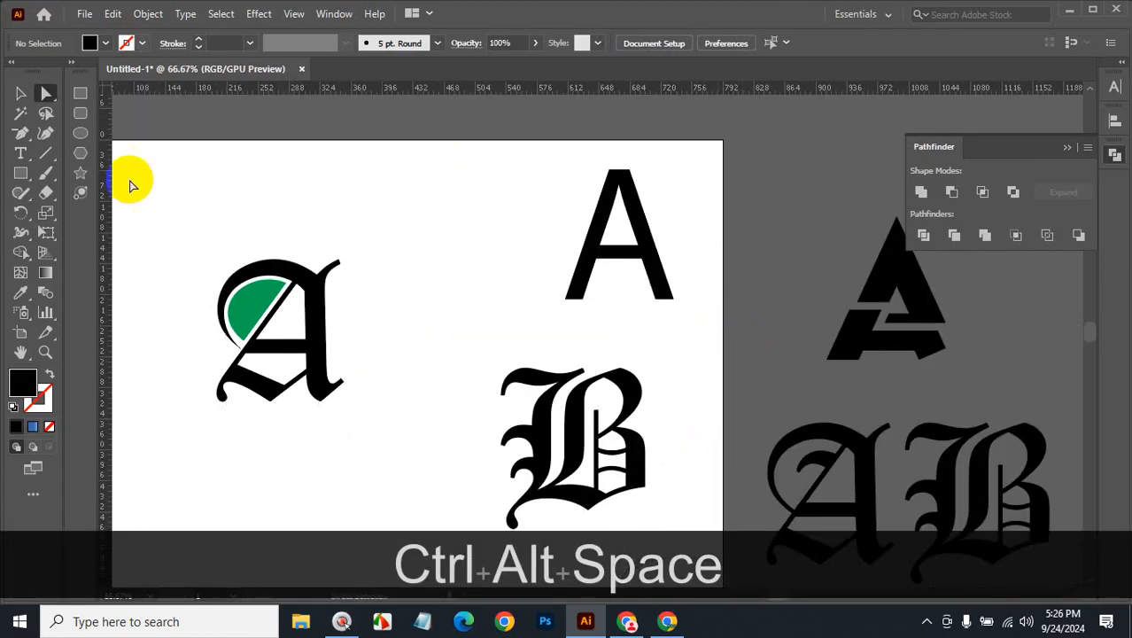
# Recolor the green bowl segment black by sampling the letter's fill with the Eyedropper, and deselect
pyautogui.click(19, 92)
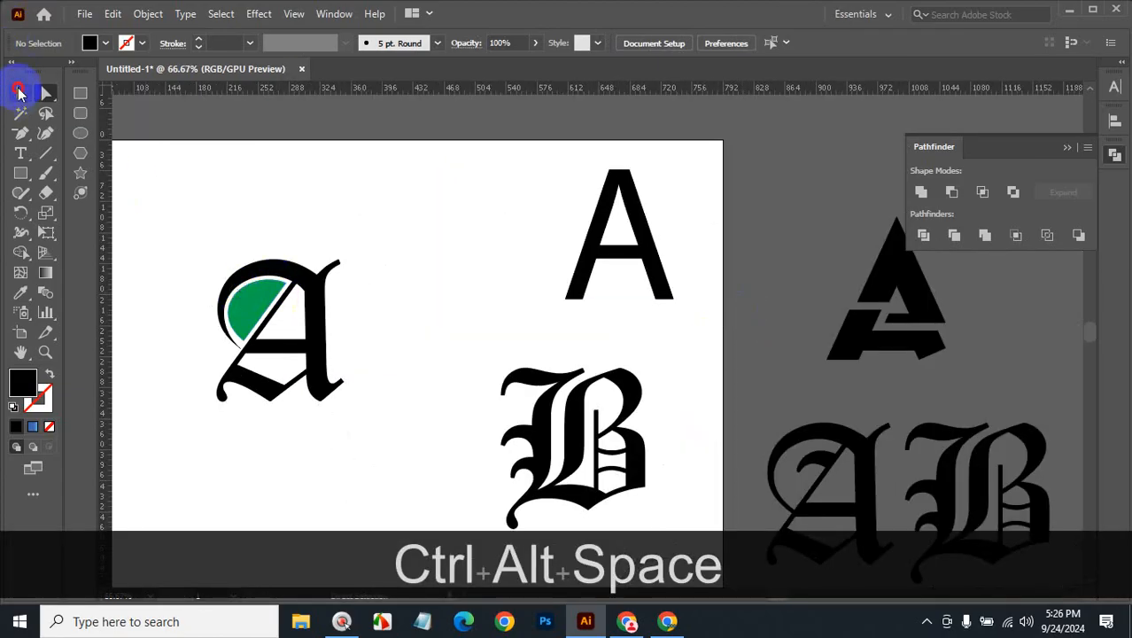
pyautogui.click(248, 323)
pyautogui.click(293, 259)
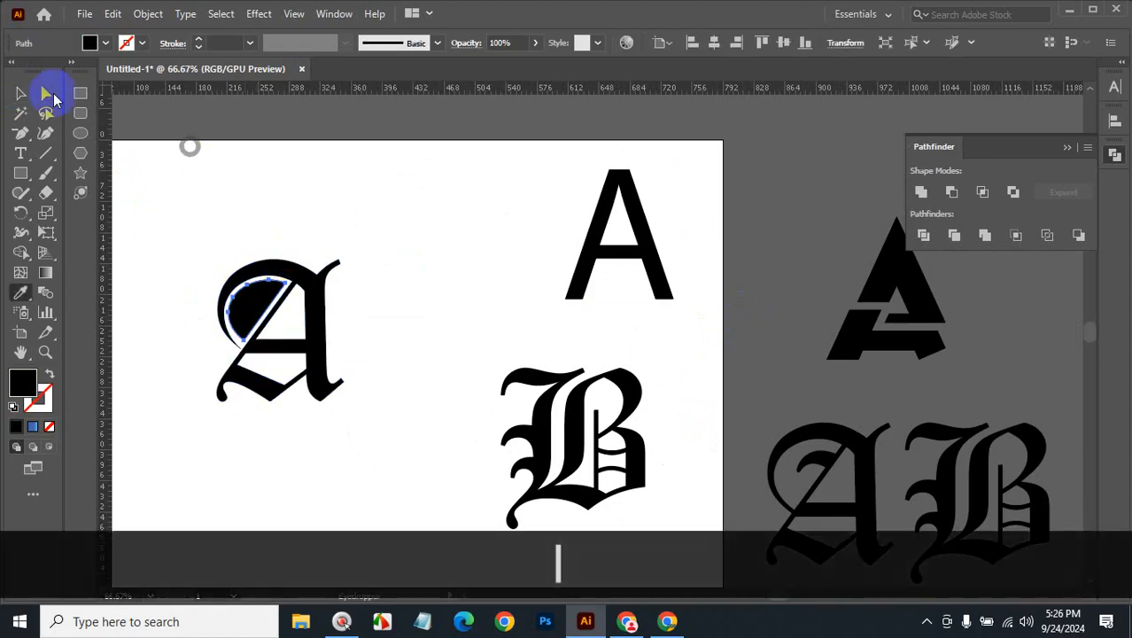
pyautogui.click(20, 93)
pyautogui.click(489, 317)
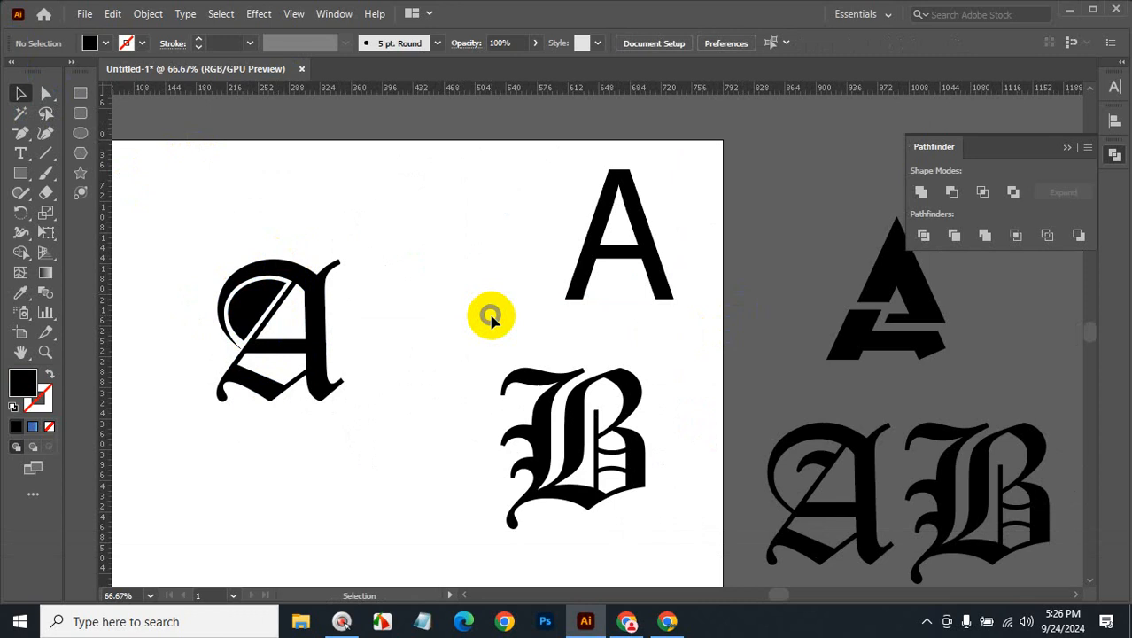
pyautogui.click(486, 316)
# Move the Old English B to the artboard's lower left and the restyled A to its upper left
pyautogui.click(570, 409)
pyautogui.moveTo(570, 409); pyautogui.dragTo(192, 482)
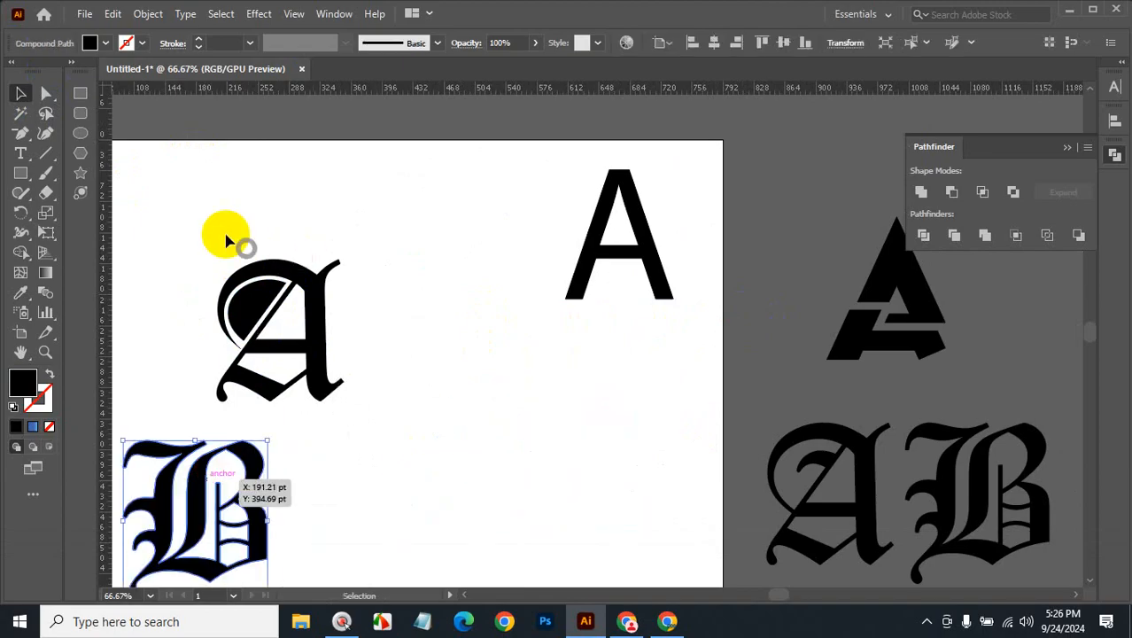
pyautogui.click(341, 376)
pyautogui.moveTo(301, 329); pyautogui.dragTo(208, 200)
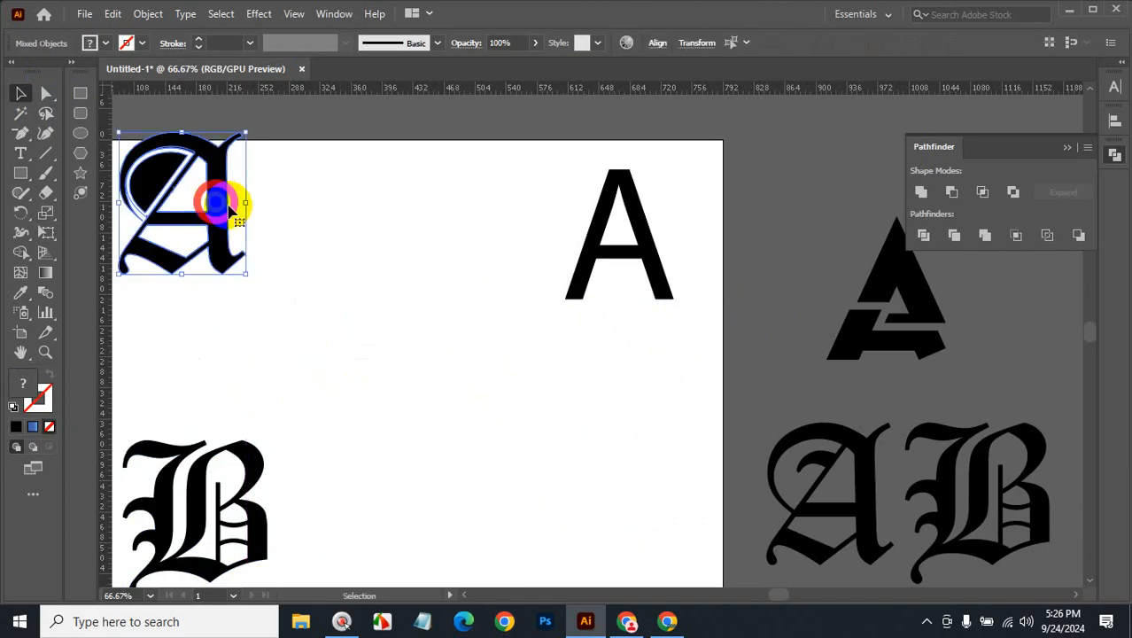
# Move the plain Myriad Pro A toward the artboard's middle and try the Aletheia font on it
pyautogui.moveTo(649, 265); pyautogui.dragTo(523, 339)
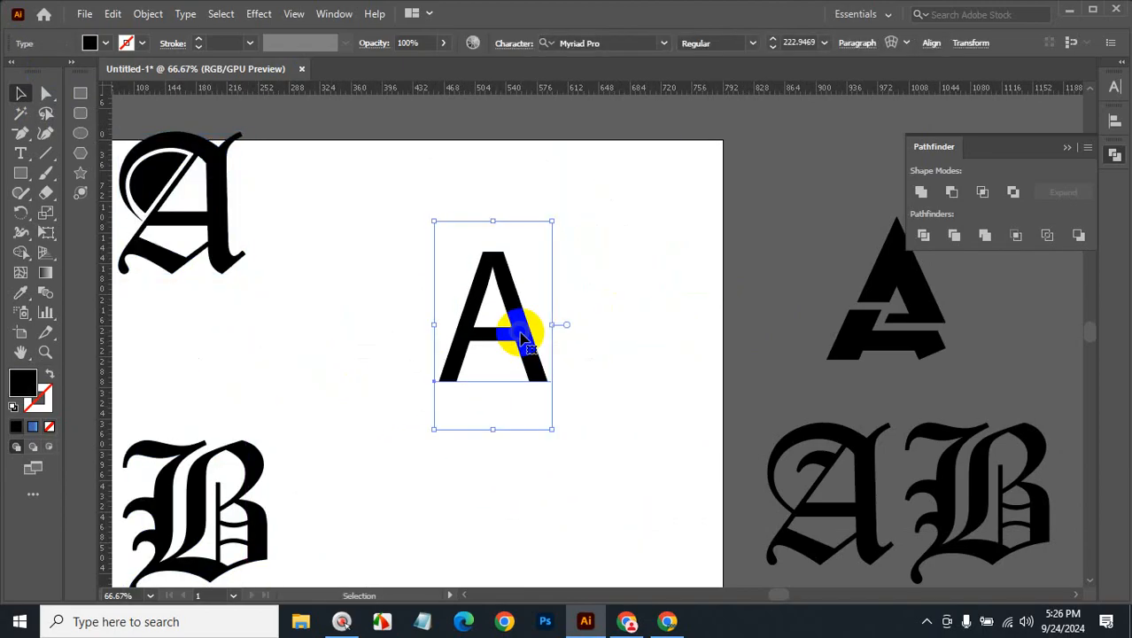
pyautogui.click(611, 43)
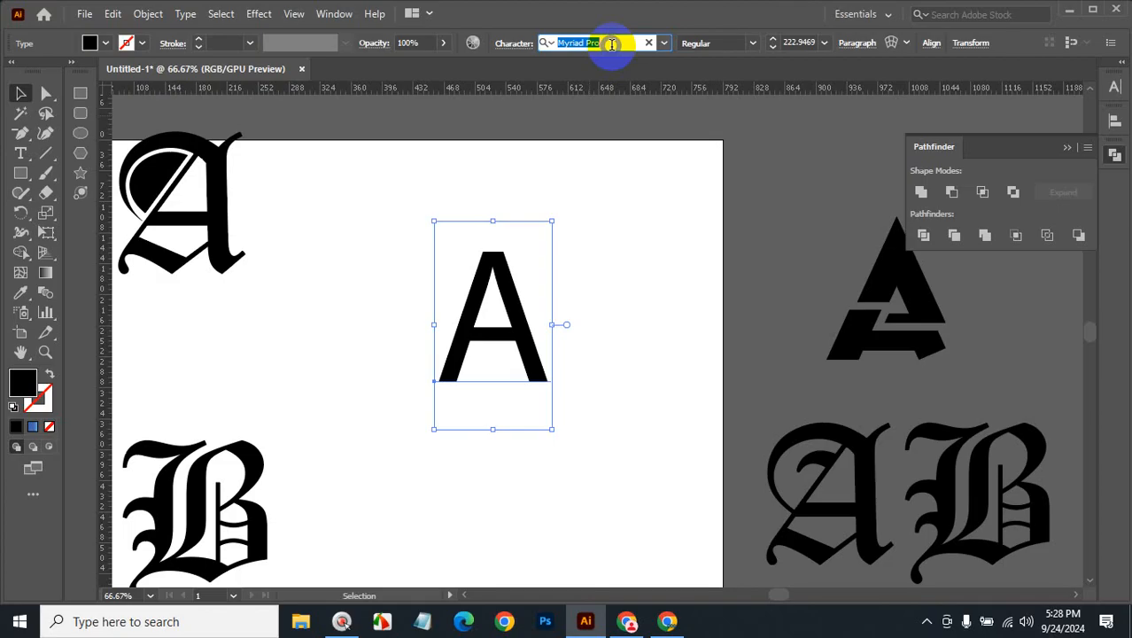
pyautogui.write('eth')
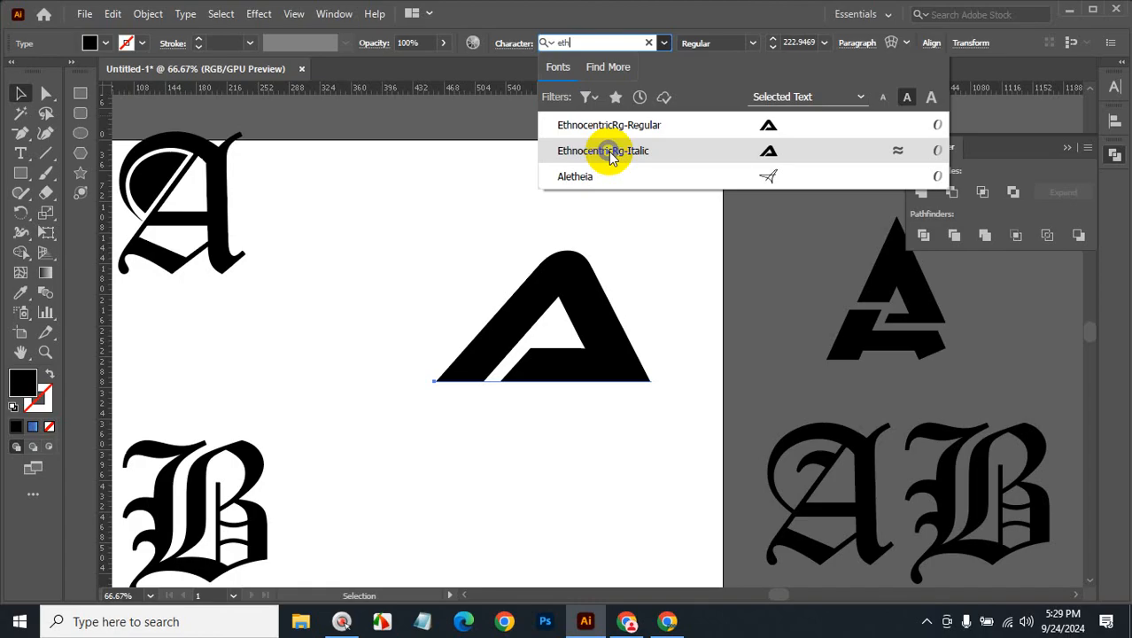
pyautogui.click(584, 176)
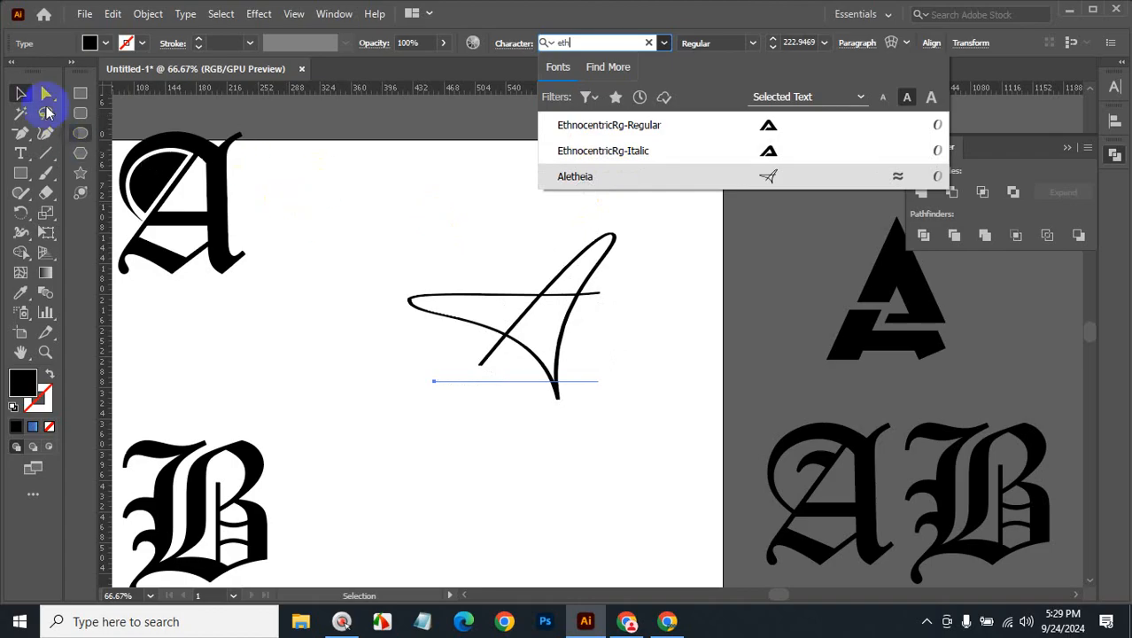
pyautogui.click(23, 94)
pyautogui.click(285, 357)
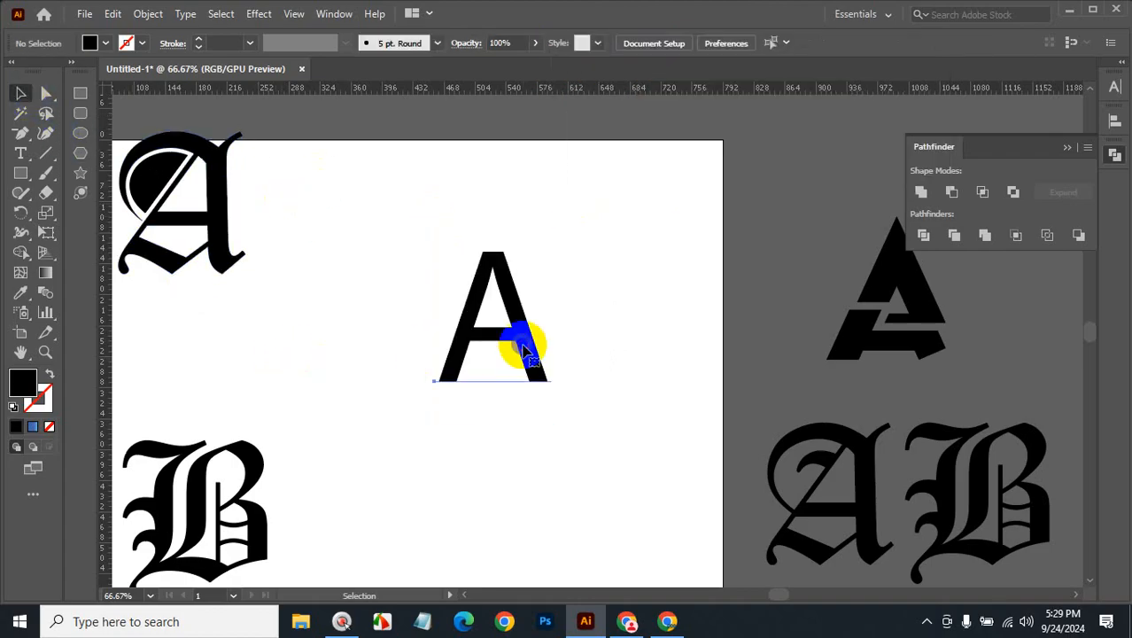
# Set the plain A's font to Nexa Bold and shift the letter slightly up and to the right
pyautogui.click(518, 341)
pyautogui.click(632, 40)
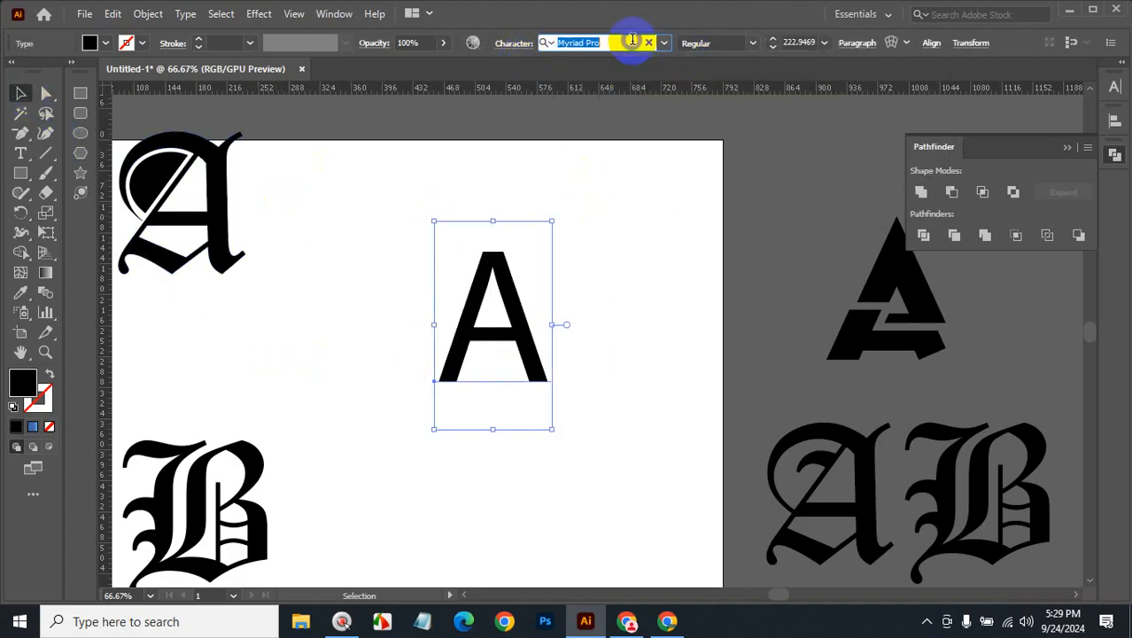
pyautogui.write('nex')
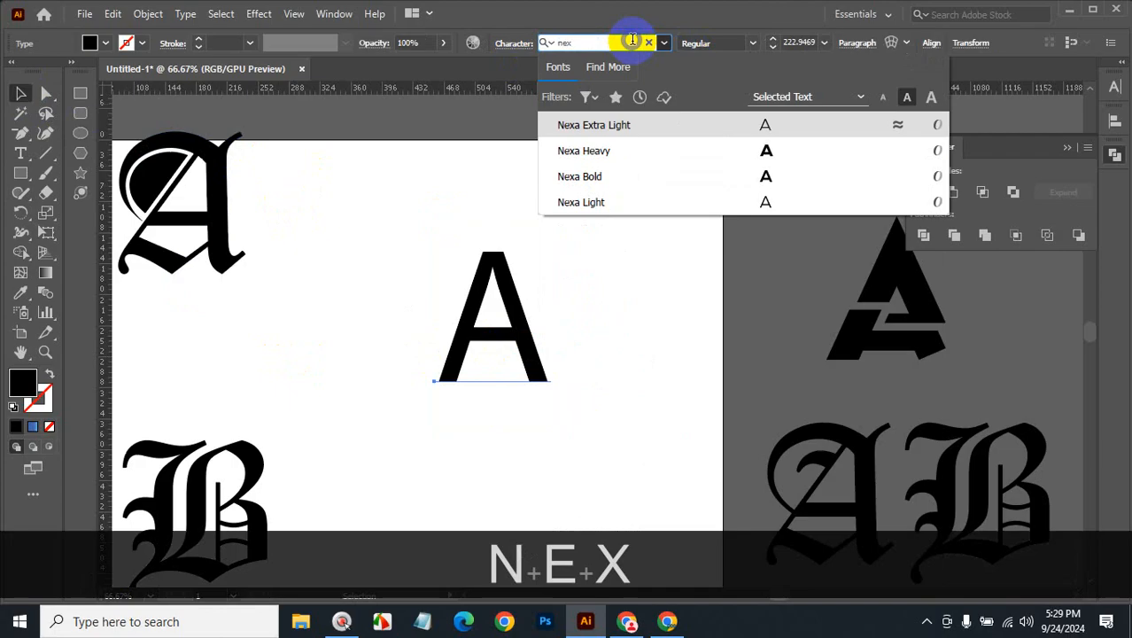
pyautogui.click(582, 177)
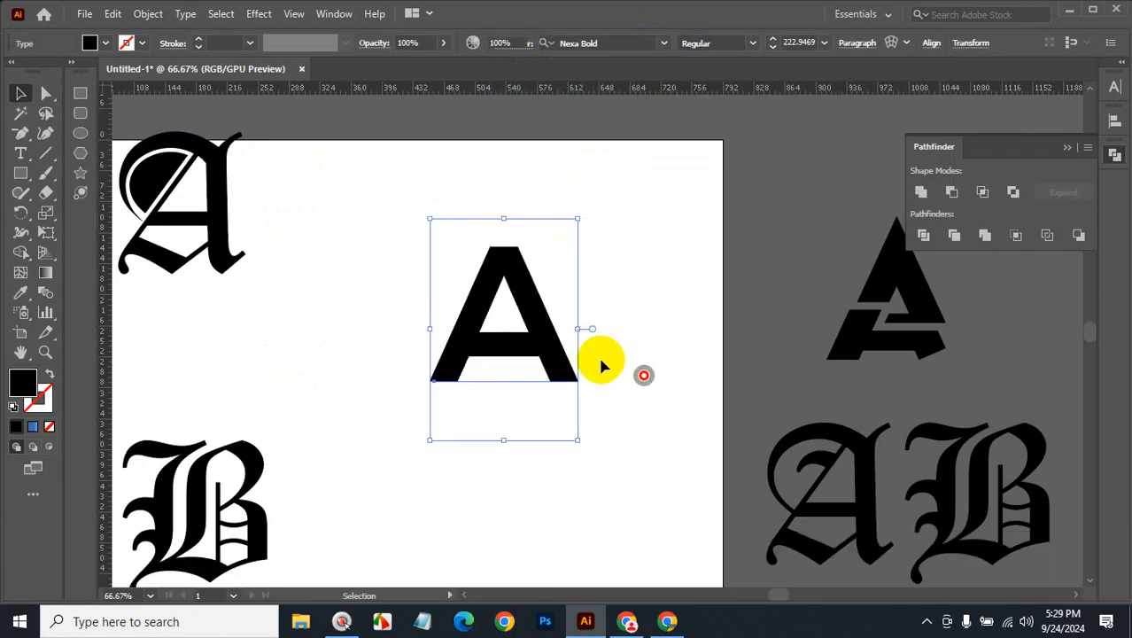
pyautogui.moveTo(555, 353); pyautogui.dragTo(588, 326)
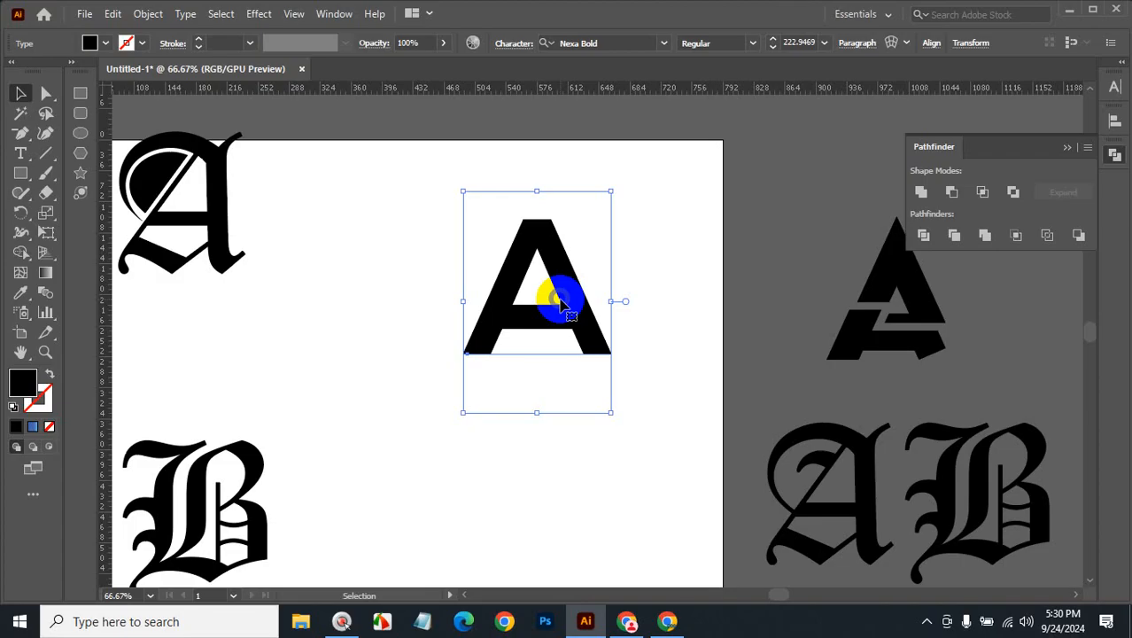
# Duplicate the Nexa Bold A below the original and convert the copy to outlines
pyautogui.moveTo(561, 304); pyautogui.dragTo(583, 451)
pyautogui.click(638, 399)
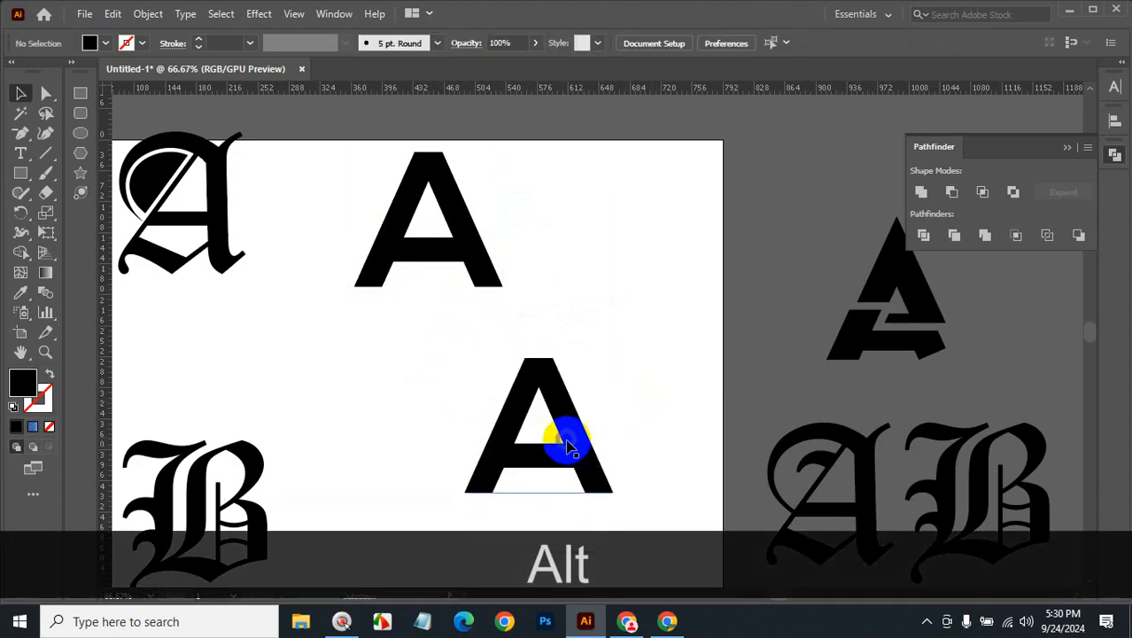
pyautogui.rightClick(568, 447)
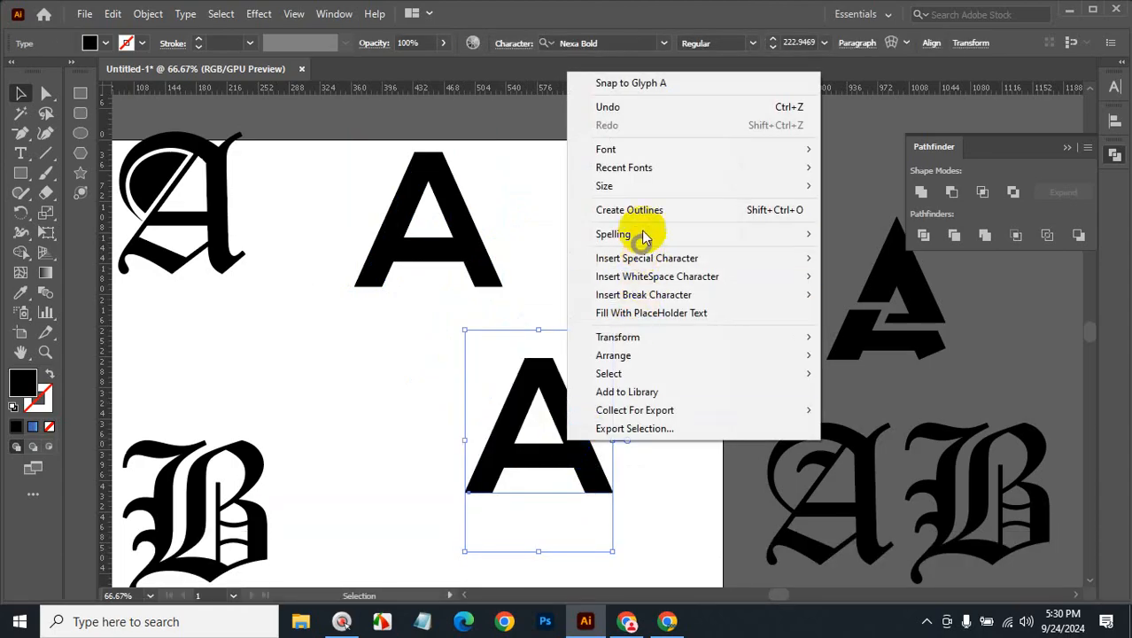
pyautogui.click(642, 209)
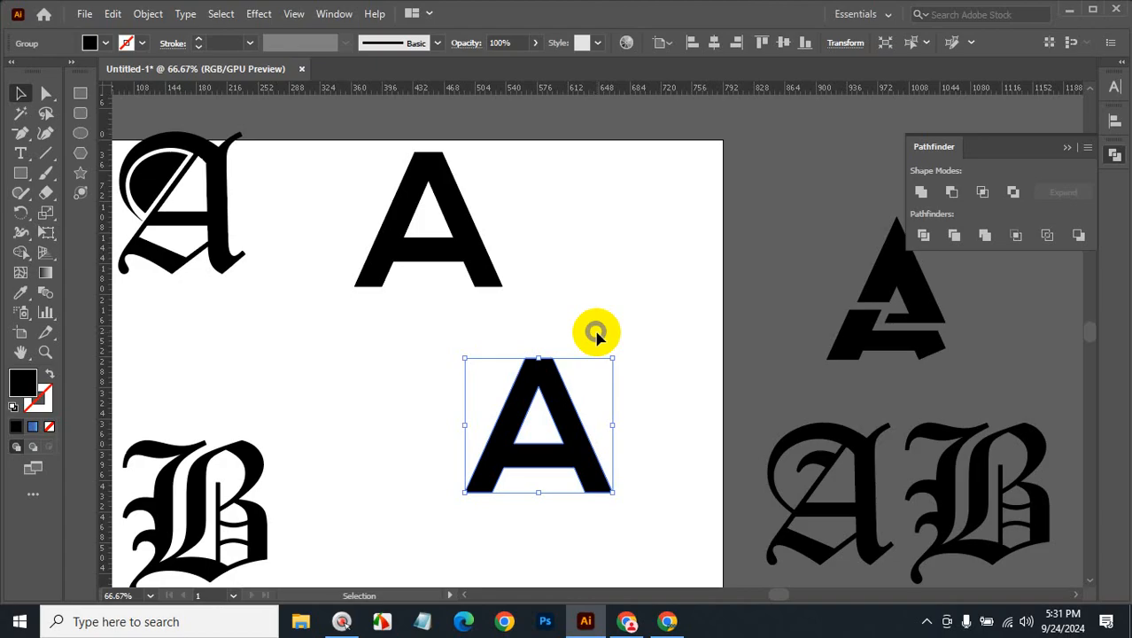
# Move the live-text A off the artboard's right side and the outlined copy to its upper middle, and deselect
pyautogui.moveTo(464, 234); pyautogui.dragTo(819, 197)
pyautogui.moveTo(569, 444); pyautogui.dragTo(489, 274)
pyautogui.click(637, 307)
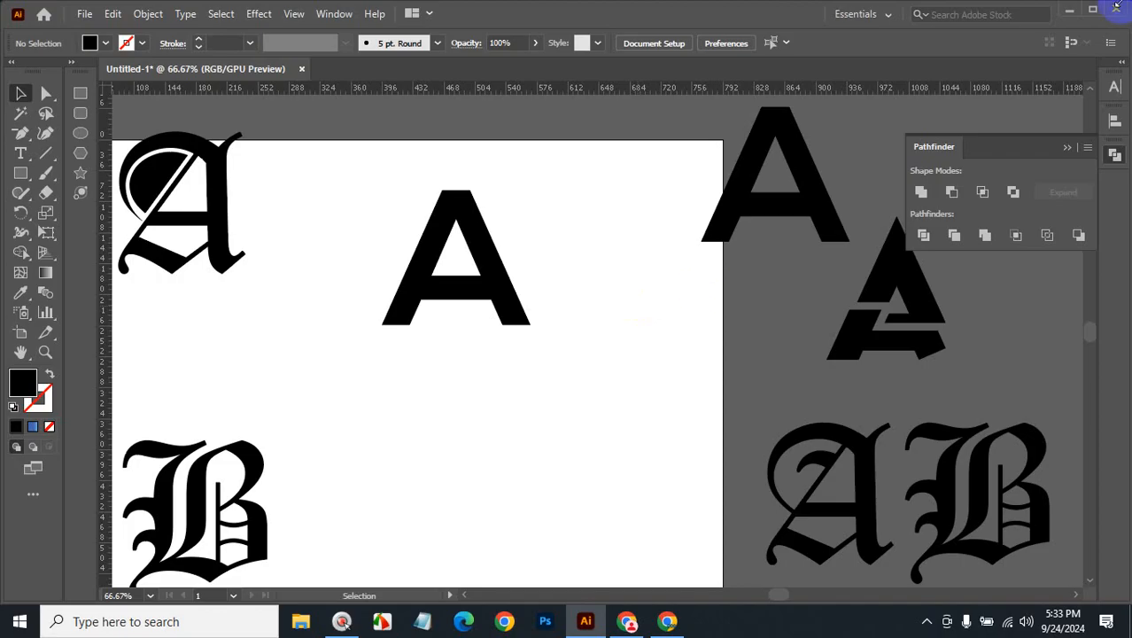
# Minimize the drawing, close the Google Meet window in Chrome and switch to the Chrome window showing Facebook
pyautogui.click(1069, 10)
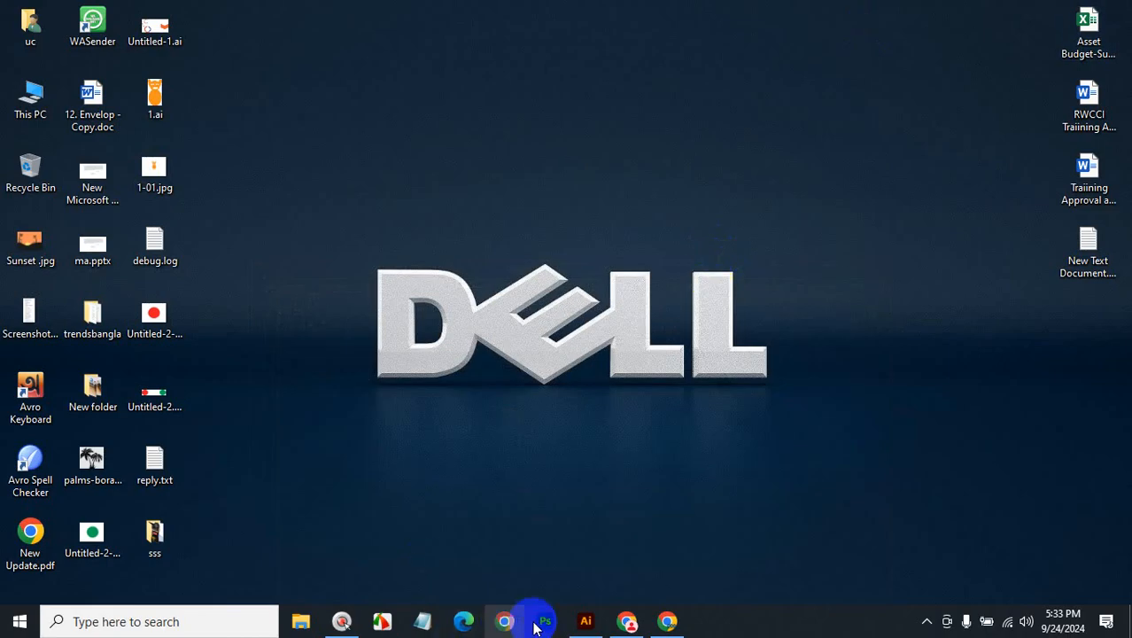
pyautogui.click(669, 623)
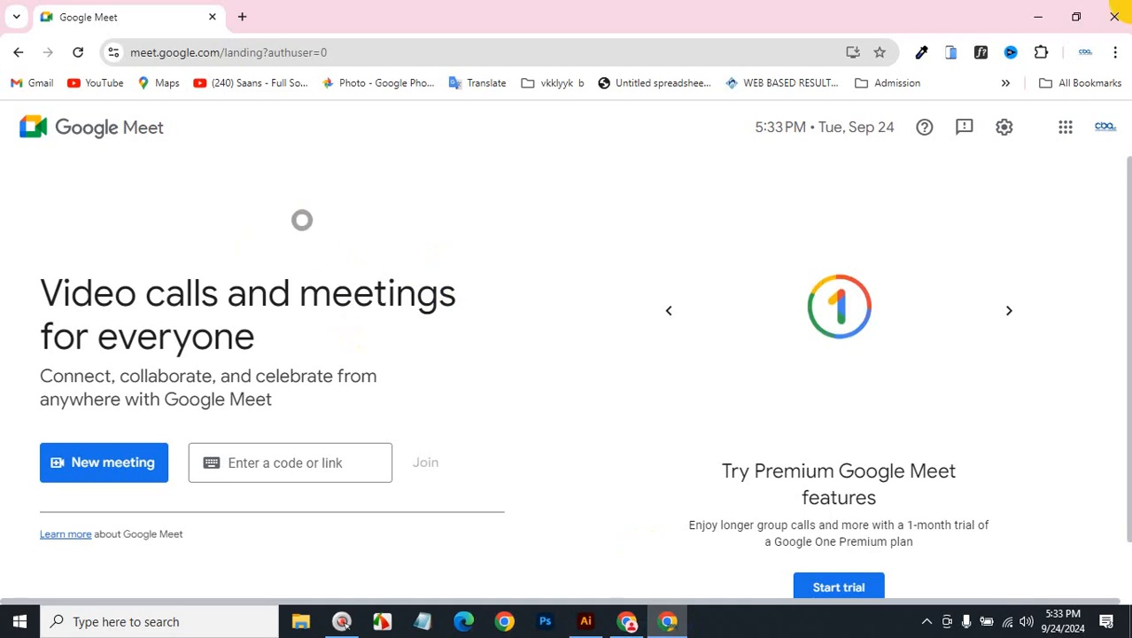
pyautogui.click(1114, 16)
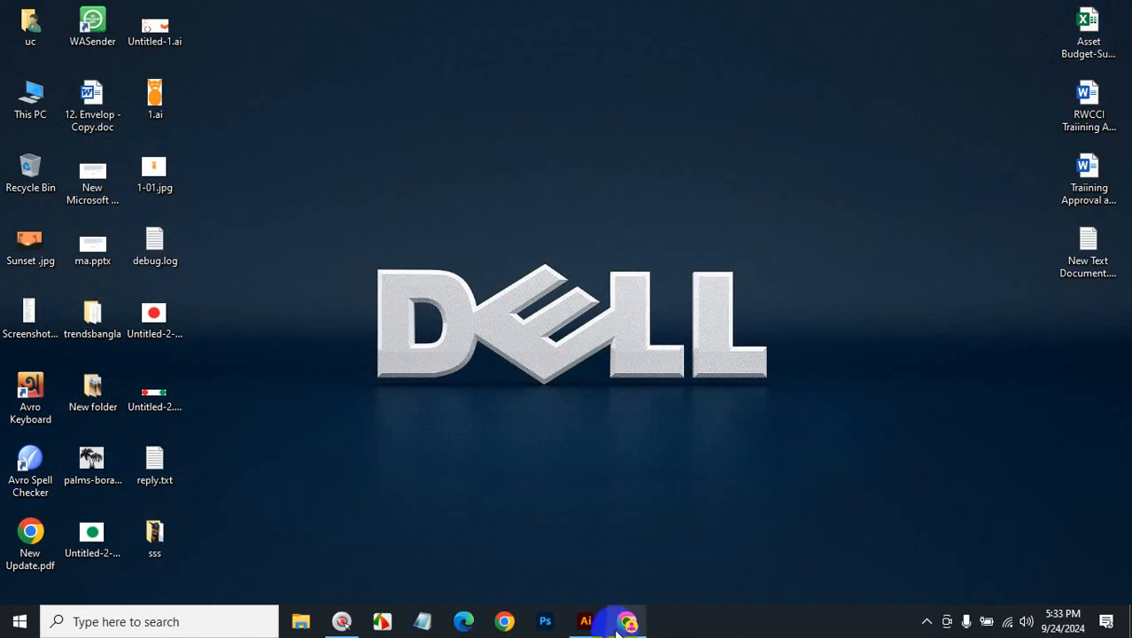
pyautogui.click(620, 625)
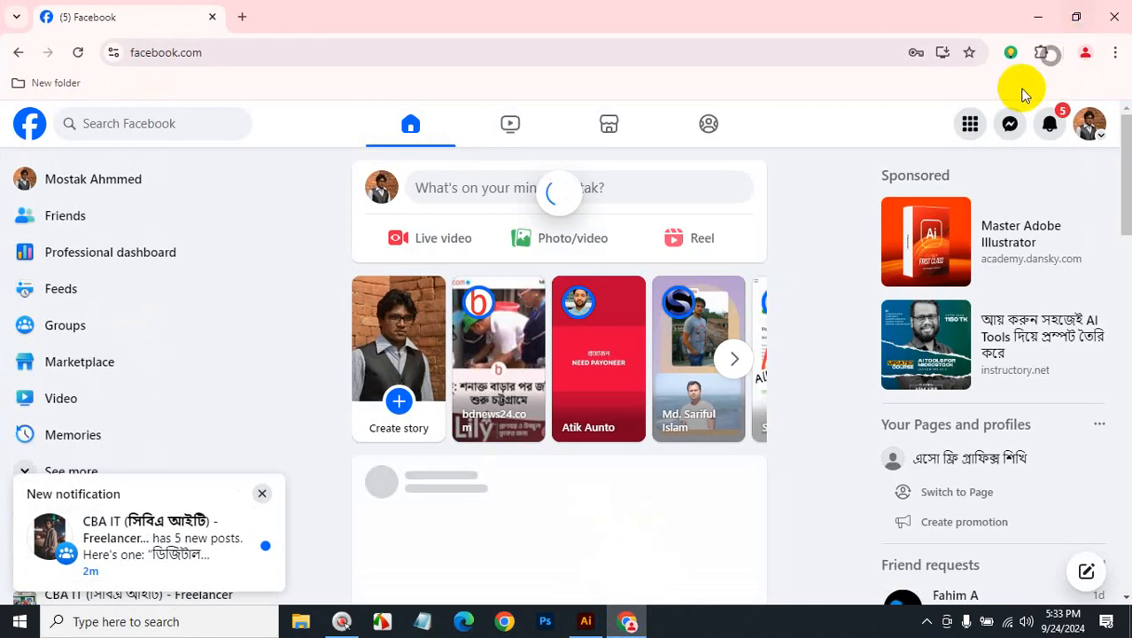
# Open the most recent Messenger conversation to check its last messages, and close the chat
pyautogui.click(1009, 124)
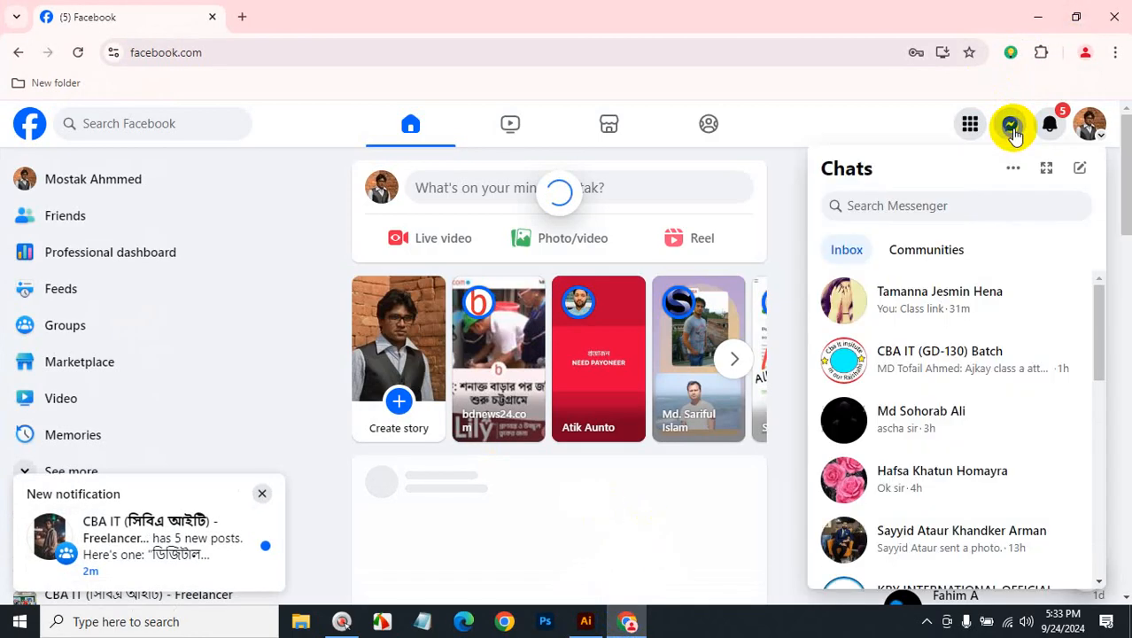
pyautogui.click(977, 312)
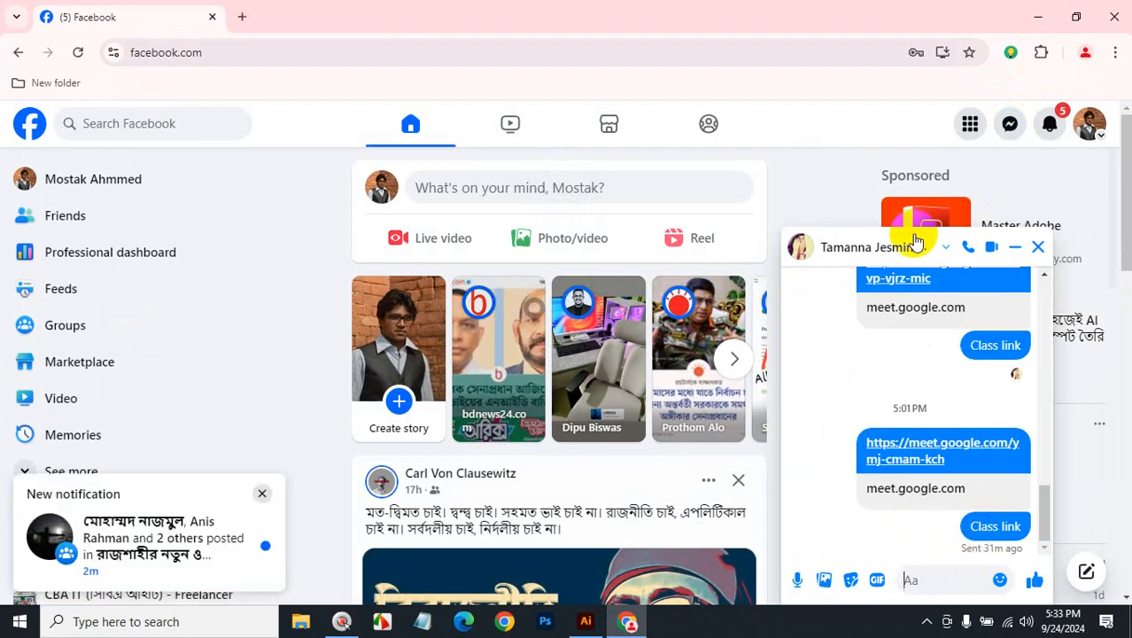
pyautogui.click(1038, 247)
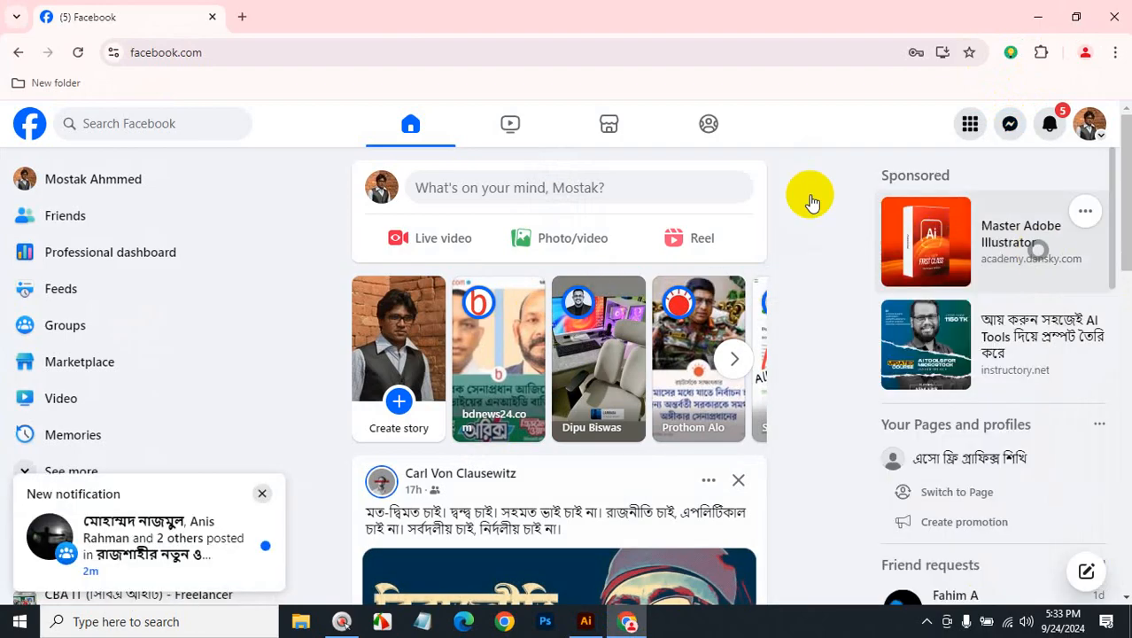
# Search Google for "a letter logo" in a new browser tab
pyautogui.click(242, 17)
pyautogui.click(286, 53)
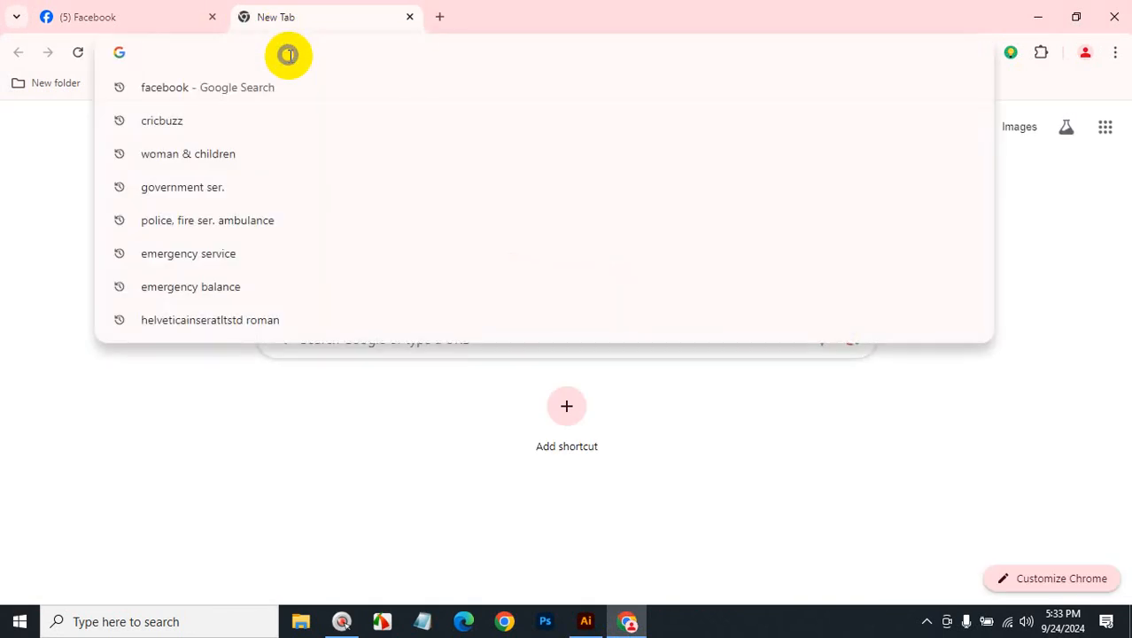
pyautogui.write('a ')
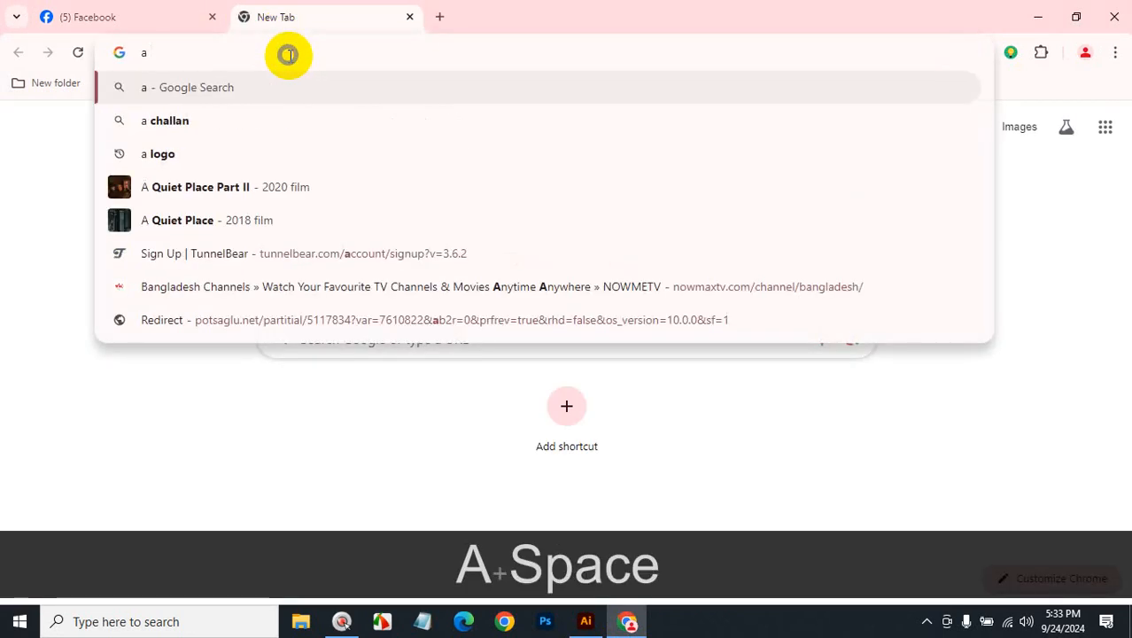
pyautogui.write('letter ')
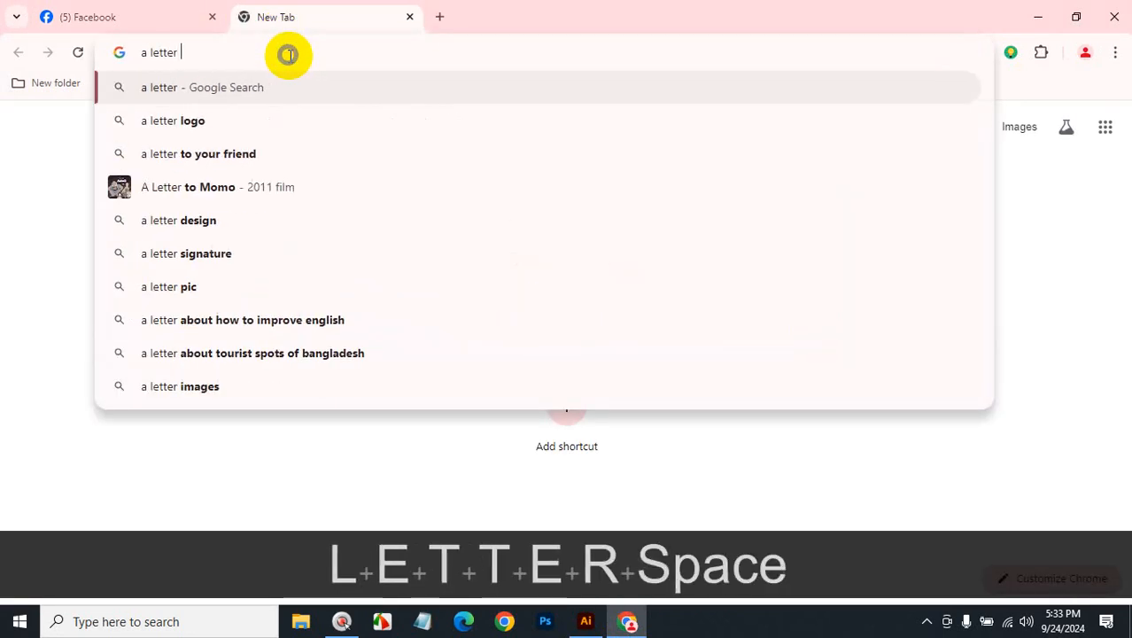
pyautogui.write('logo')
pyautogui.press('Return')
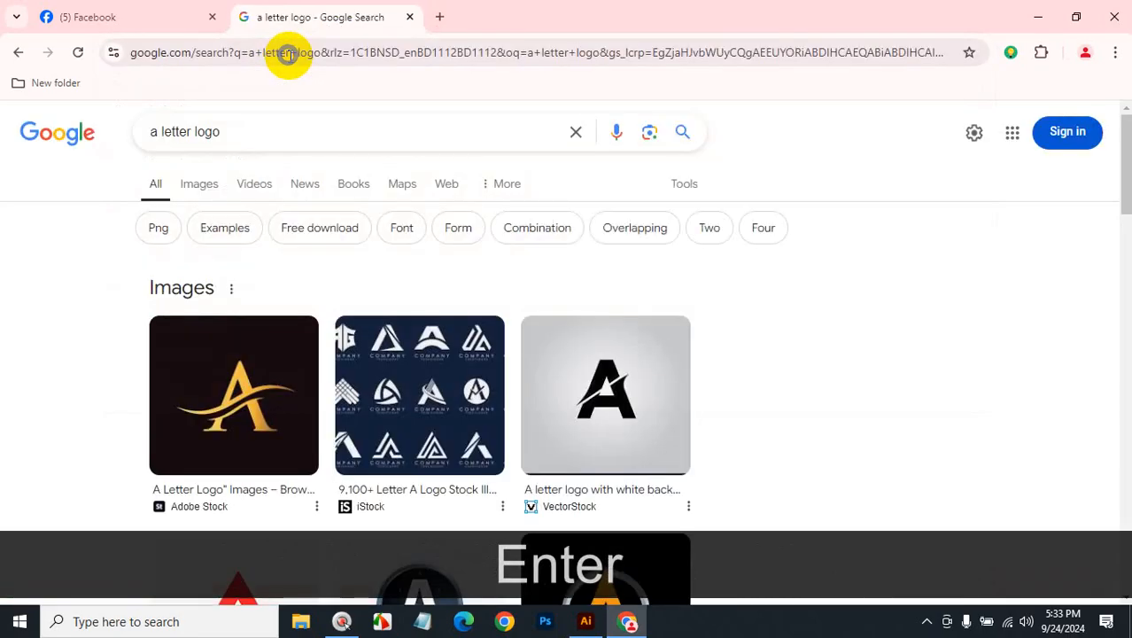
# Search Google for "a logo" in another new browser tab
pyautogui.click(445, 20)
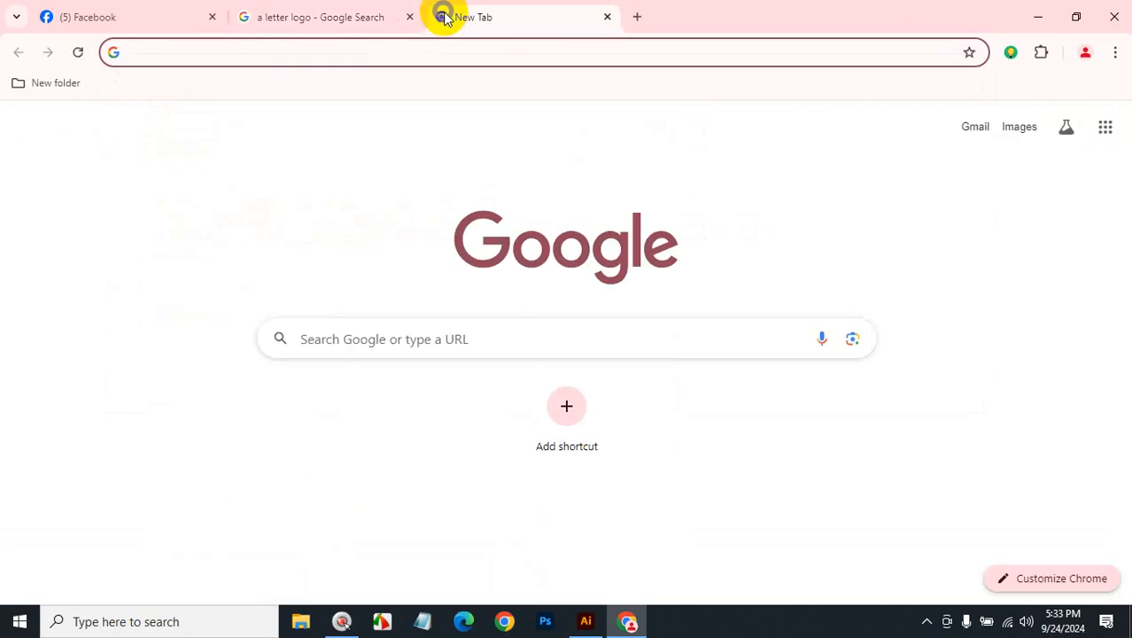
pyautogui.write('a ')
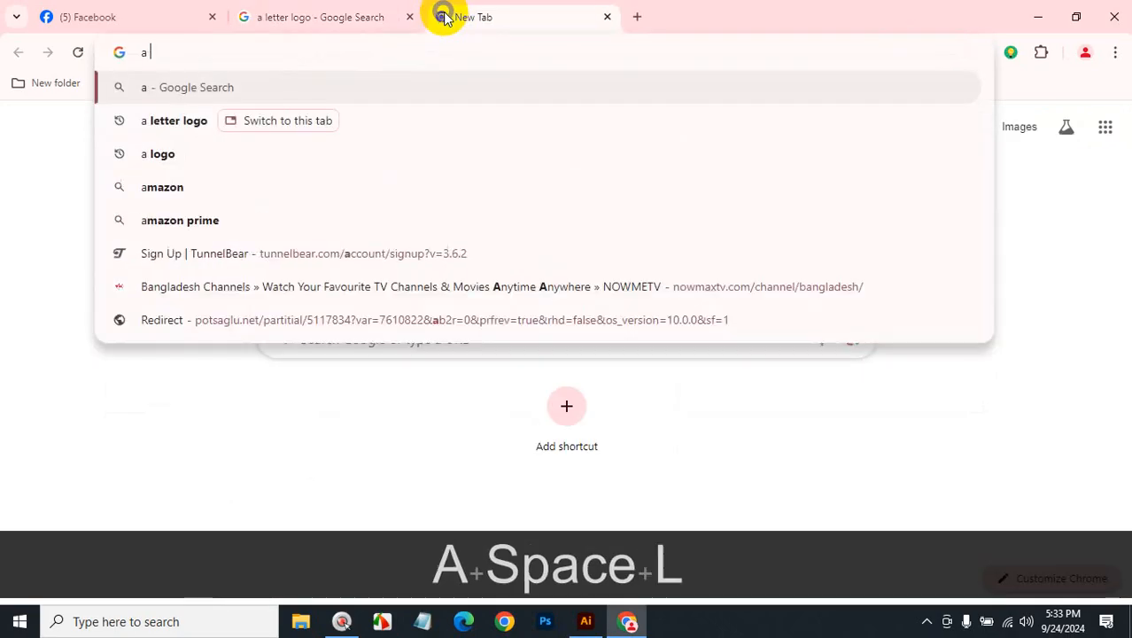
pyautogui.write('logo')
pyautogui.press('Return')
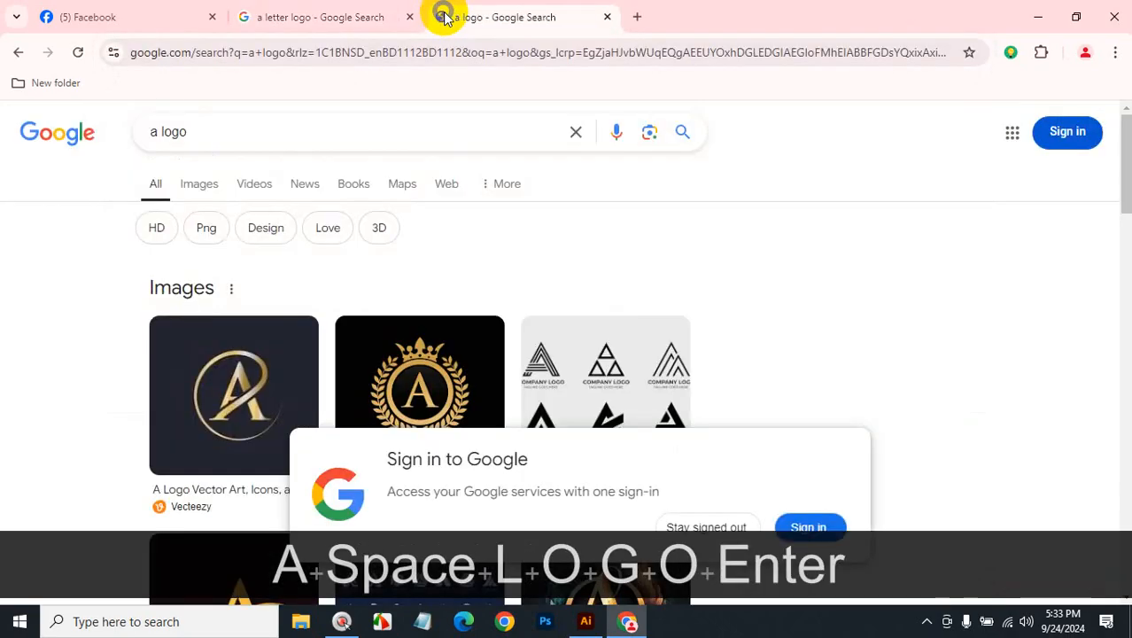
# Show the image results for both the "a logo" and the "a letter logo" searches
pyautogui.click(203, 181)
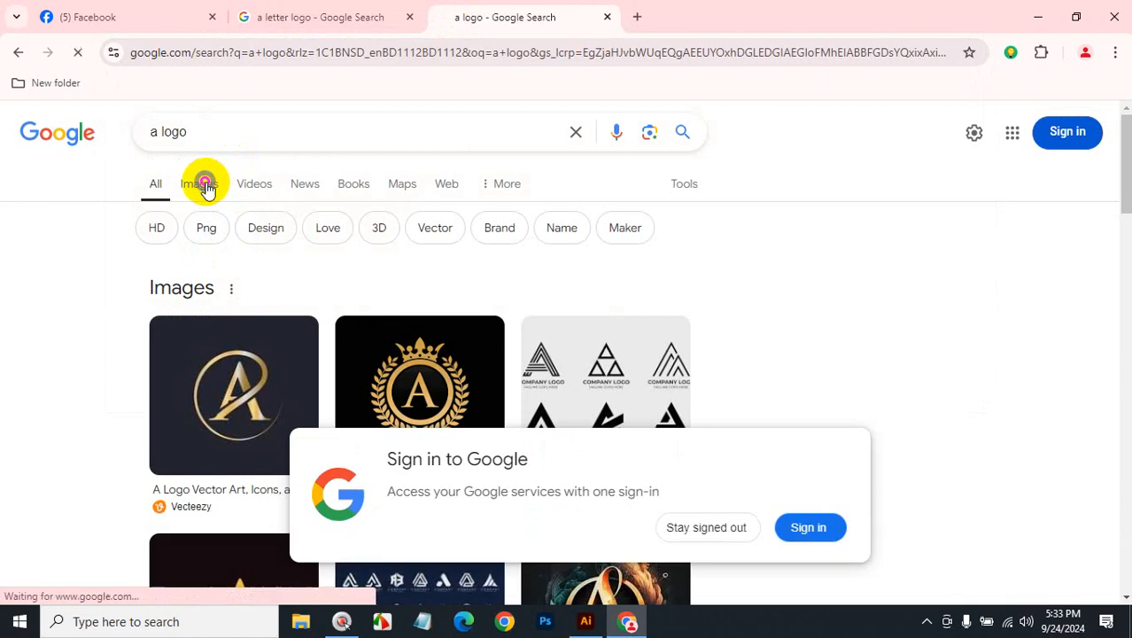
pyautogui.click(295, 10)
pyautogui.click(191, 183)
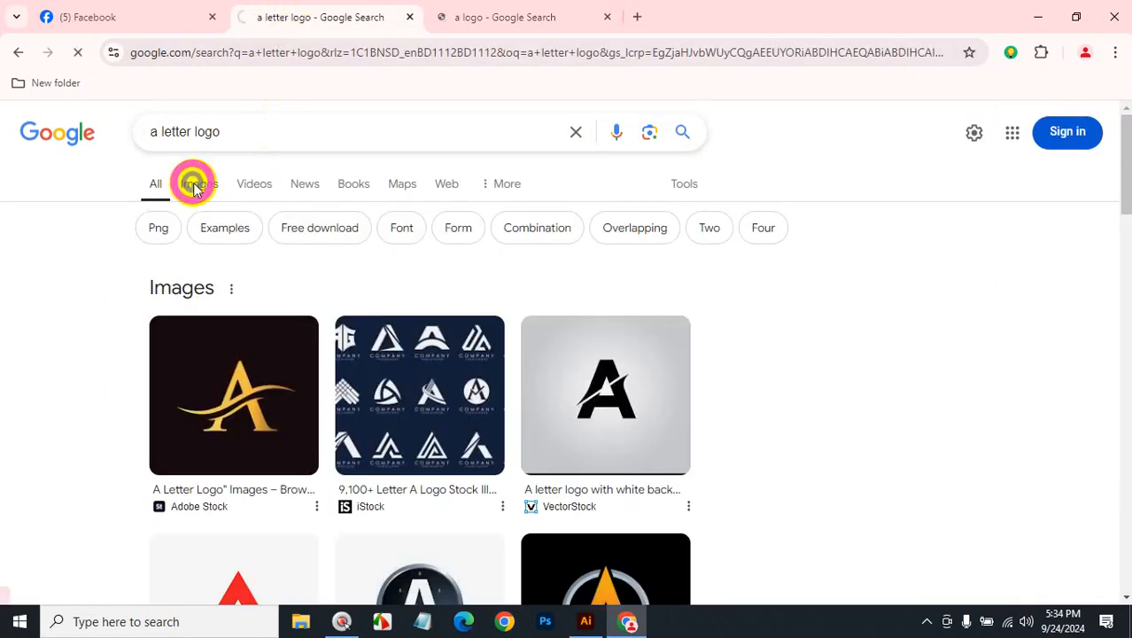
# Look through the "a letter logo" image results for letter A logo design ideas
pyautogui.scroll(-1, 194, 184)
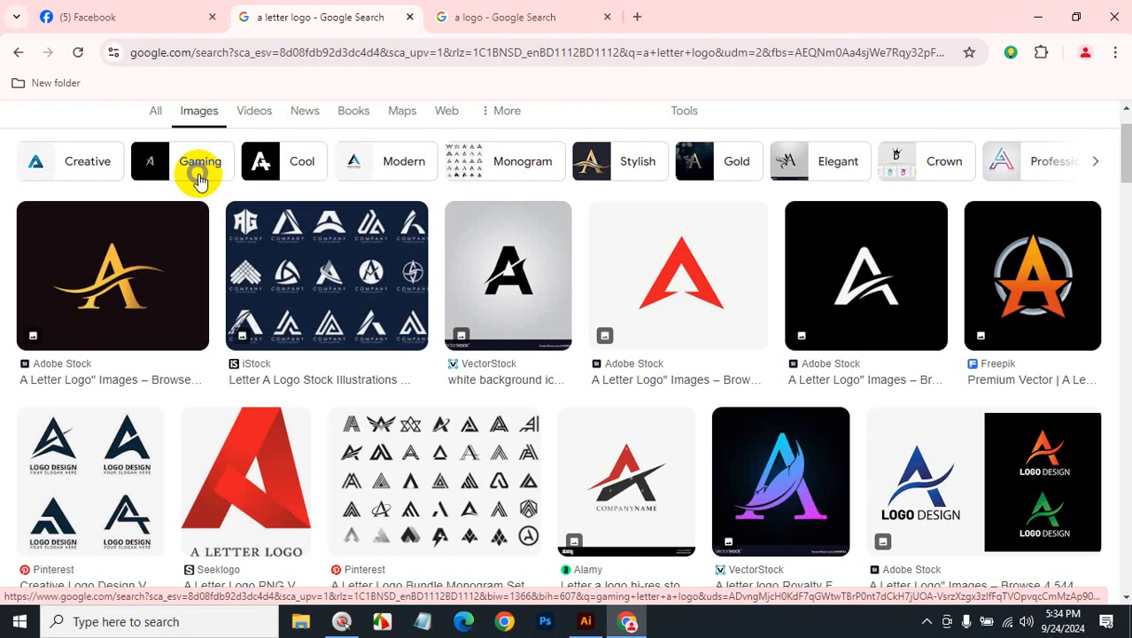
pyautogui.scroll(-4, 538, 359)
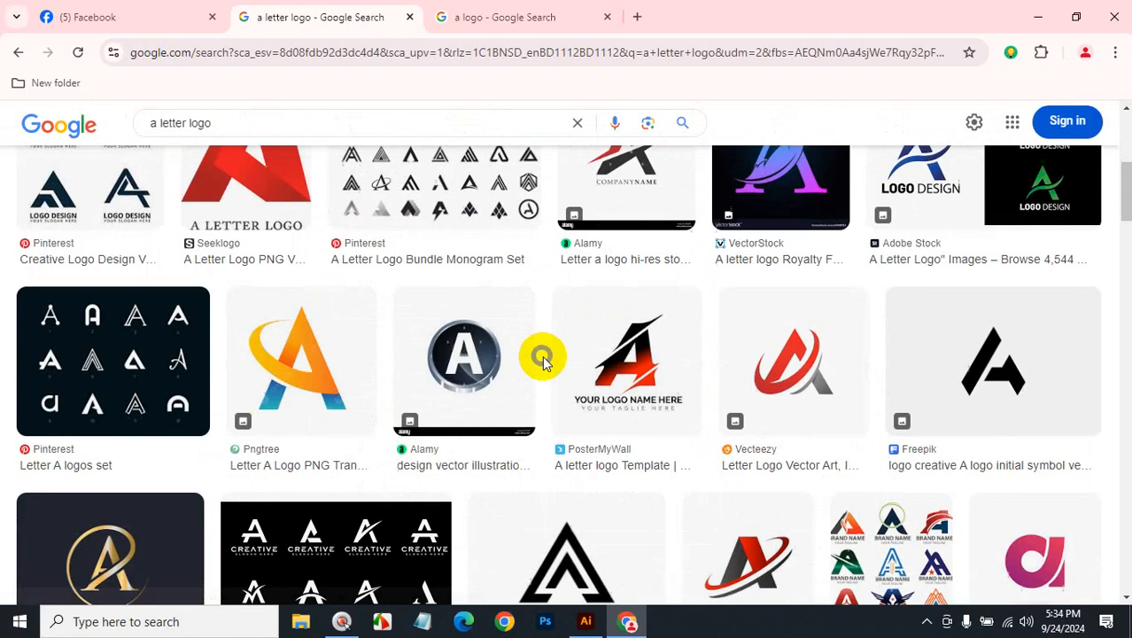
pyautogui.scroll(-1, 542, 359)
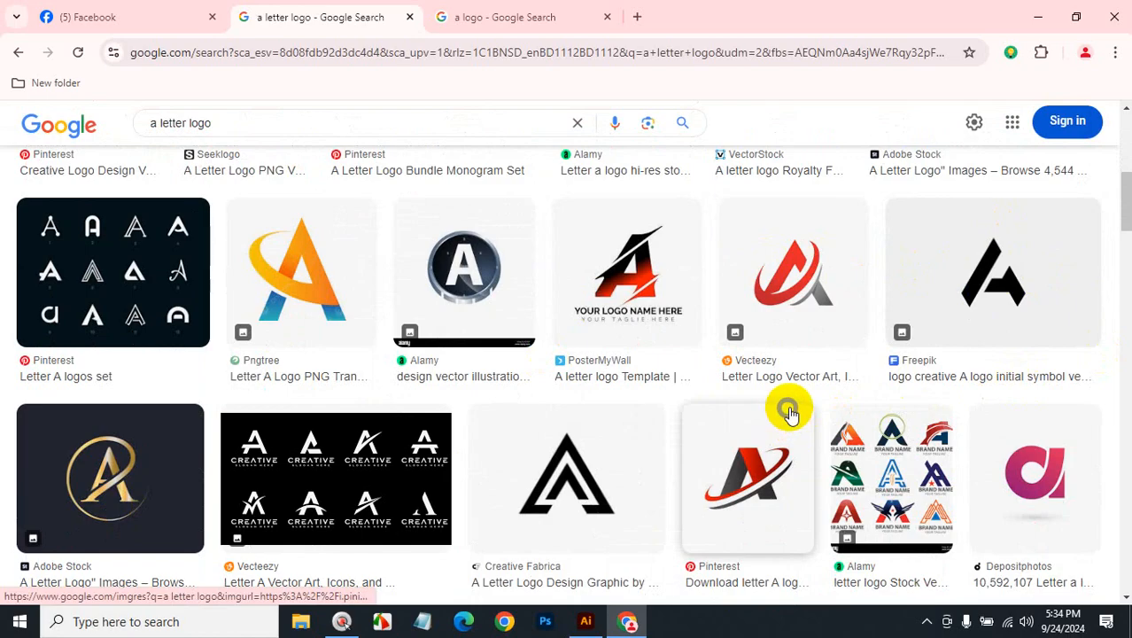
pyautogui.scroll(-3, 789, 412)
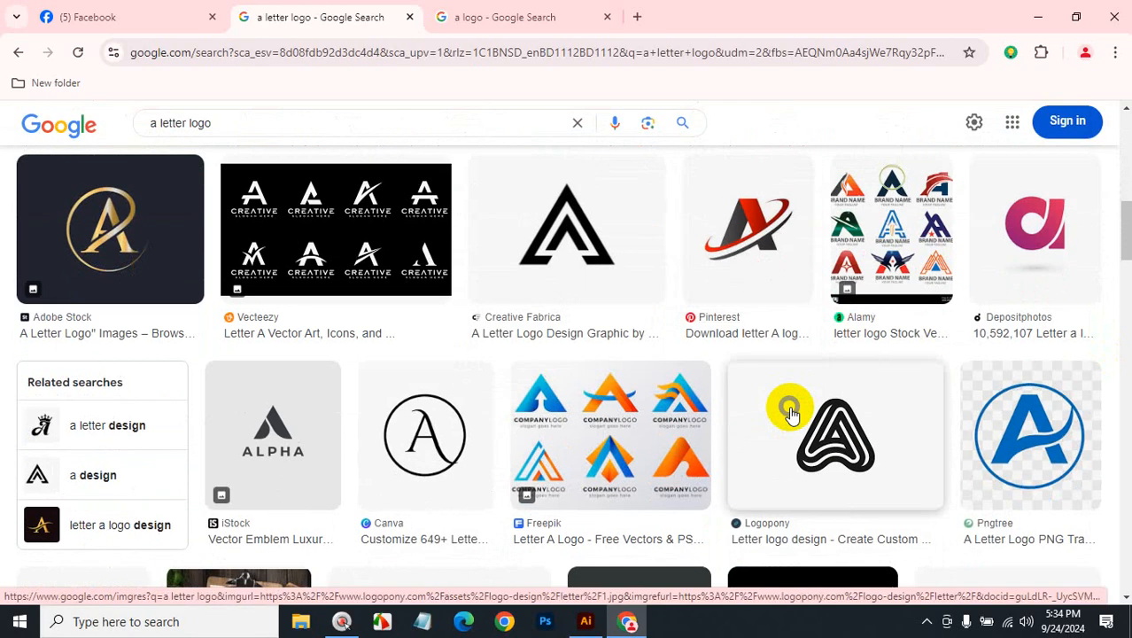
pyautogui.scroll(-3, 791, 412)
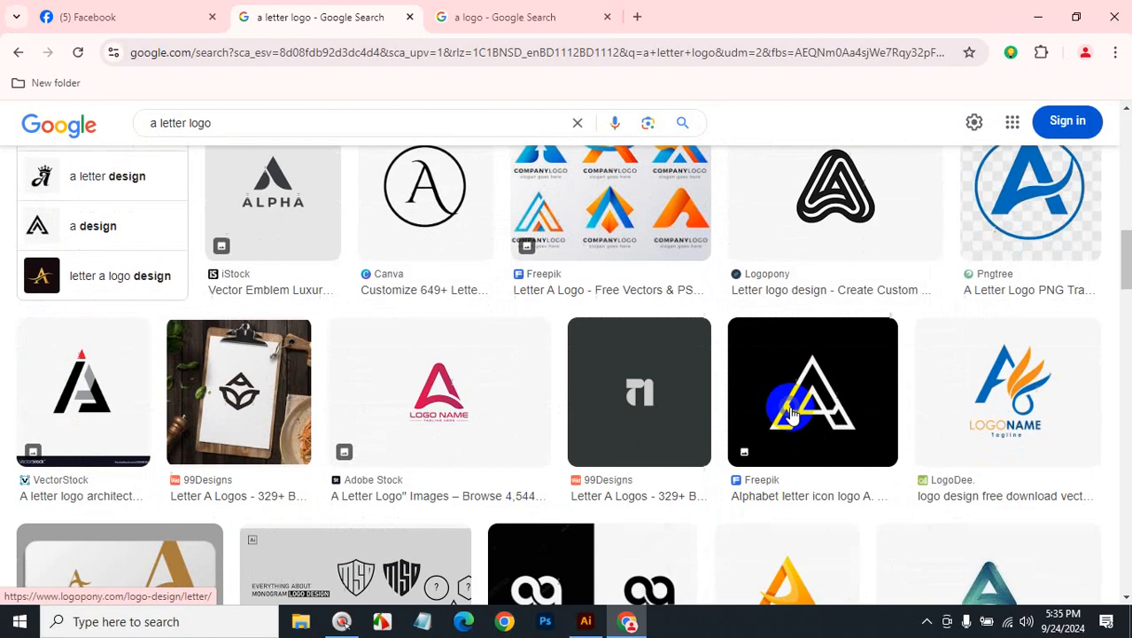
pyautogui.scroll(-3, 791, 412)
pyautogui.scroll(-2, 791, 411)
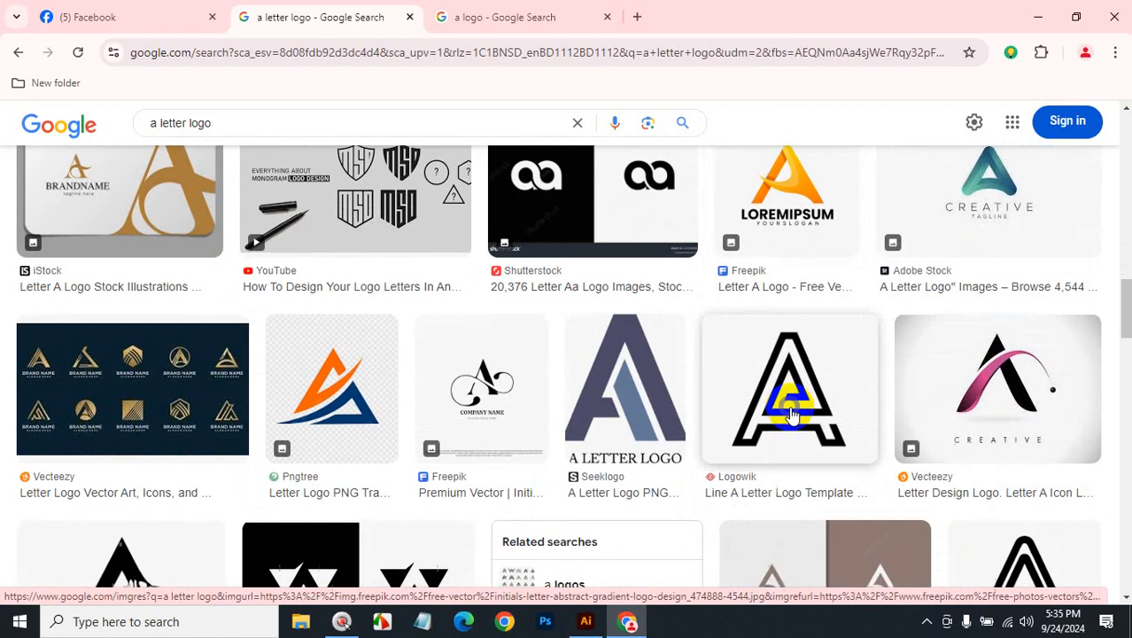
pyautogui.scroll(-2, 791, 412)
pyautogui.scroll(-2, 790, 412)
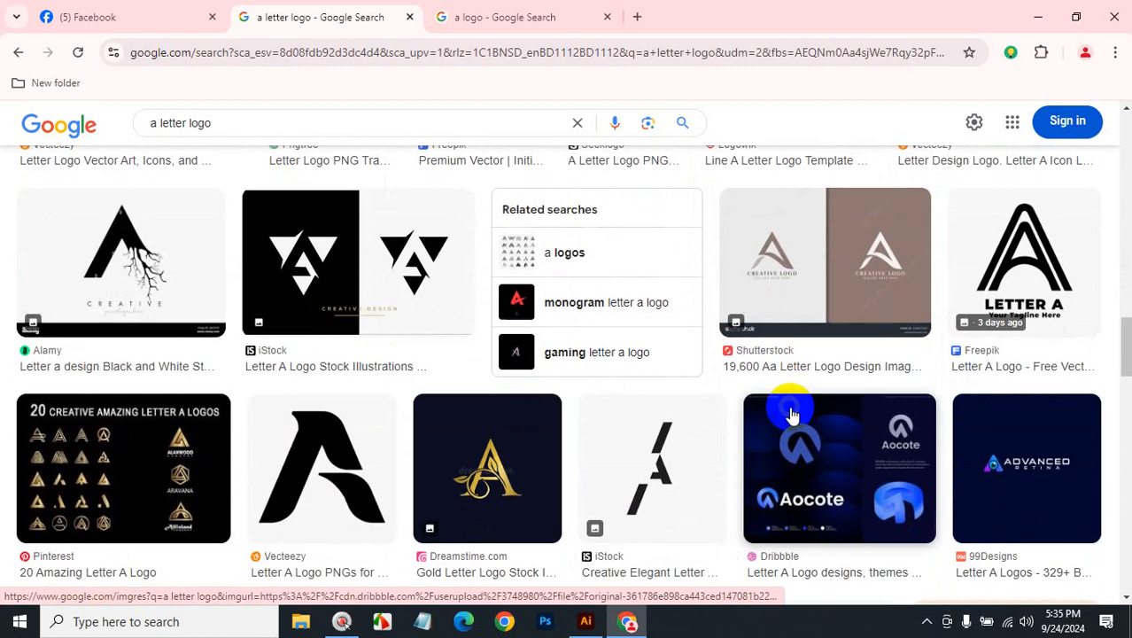
pyautogui.scroll(-3, 791, 412)
pyautogui.scroll(-5, 791, 412)
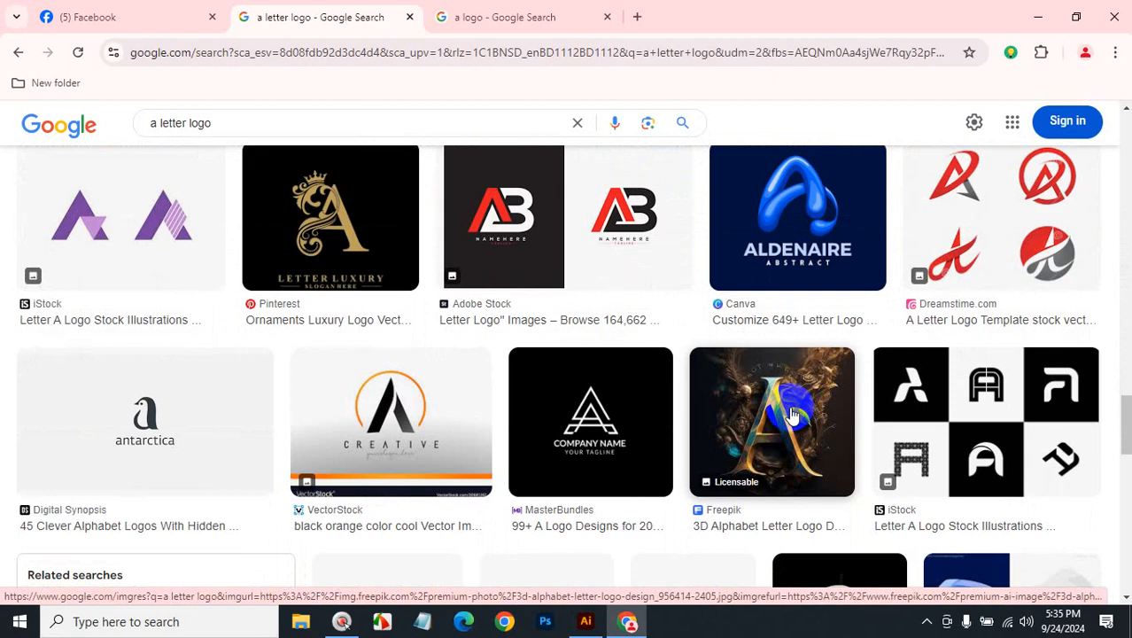
pyautogui.scroll(-7, 790, 412)
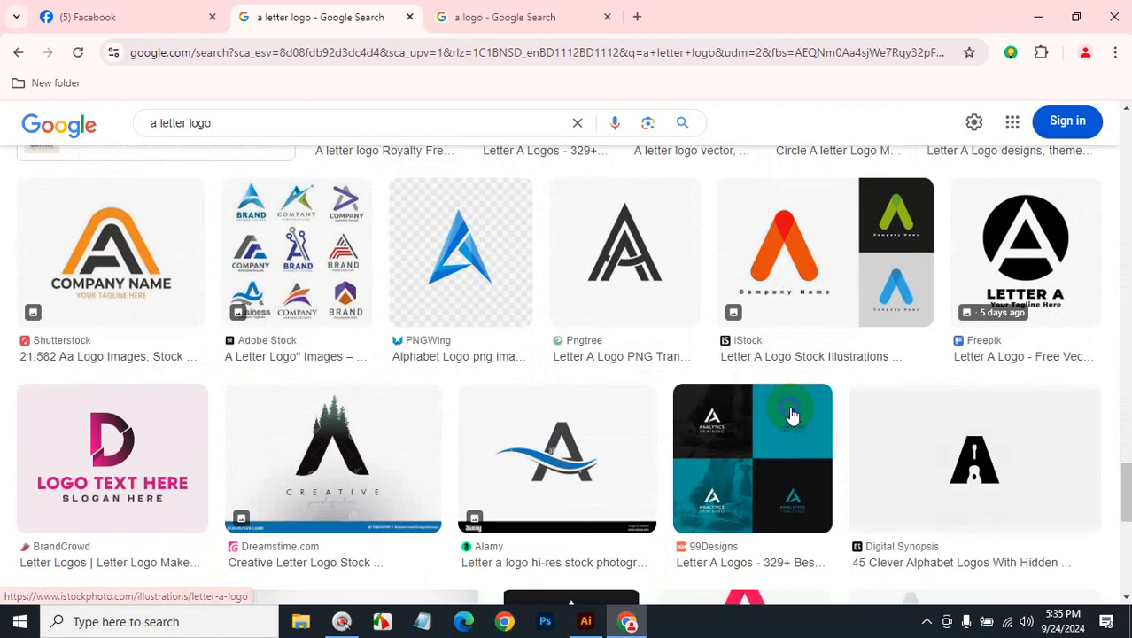
pyautogui.scroll(-4, 791, 414)
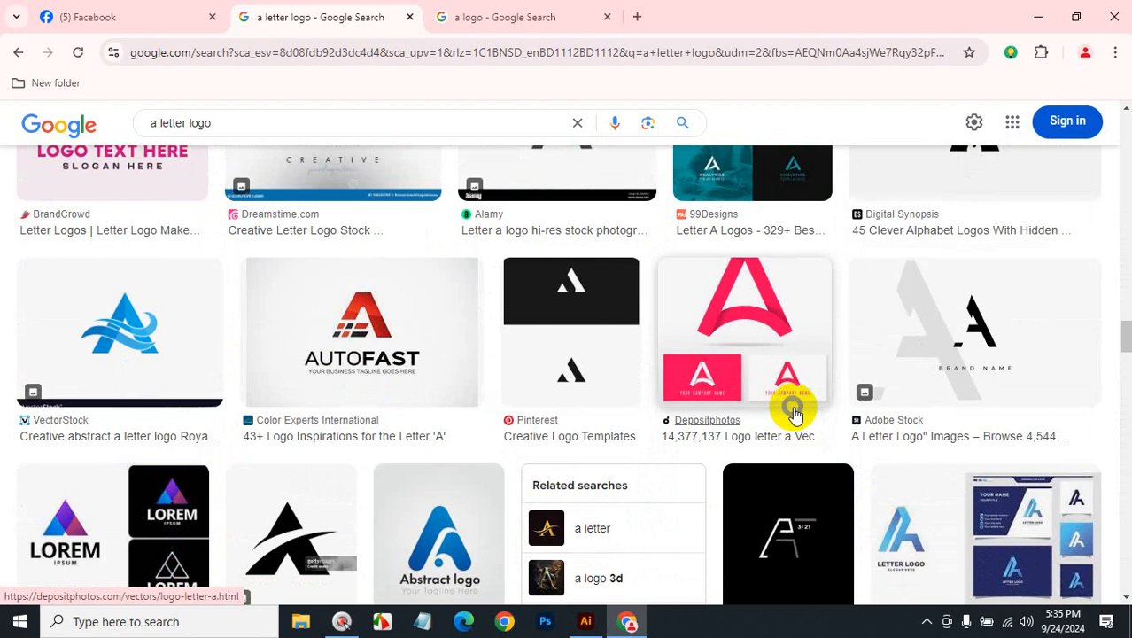
pyautogui.scroll(4, 792, 412)
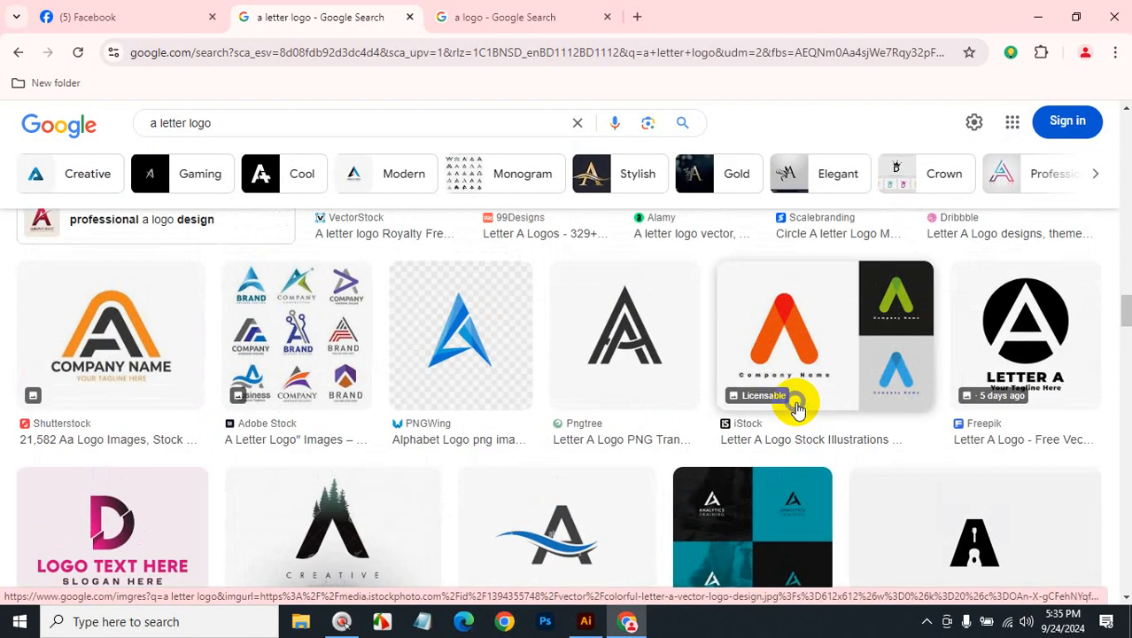
pyautogui.scroll(10, 795, 407)
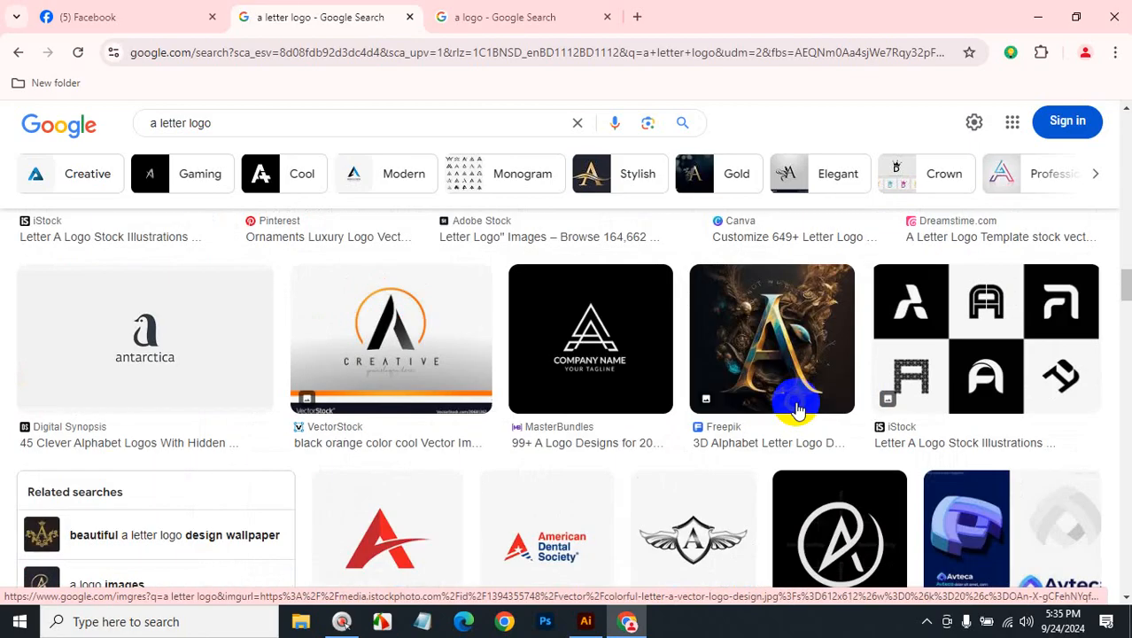
pyautogui.scroll(5, 796, 407)
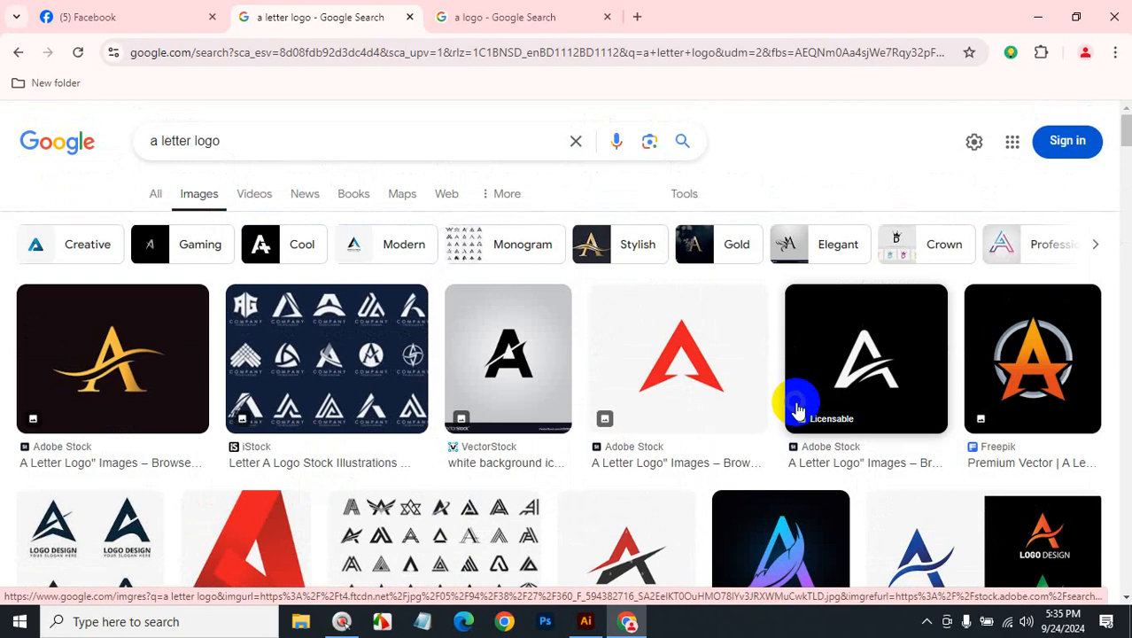
pyautogui.scroll(-5, 795, 407)
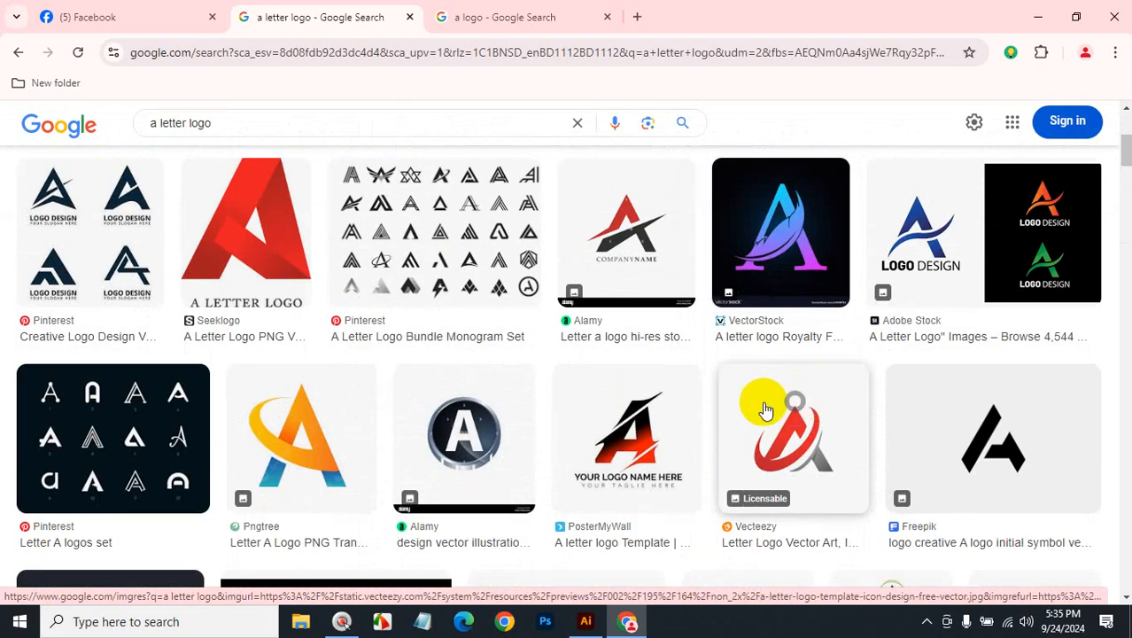
# Open the Pinterest page of the "A Letter Logo Bundle Monogram Set" result in its own tab and dismiss the sign-in prompt
pyautogui.middleClick(358, 316)
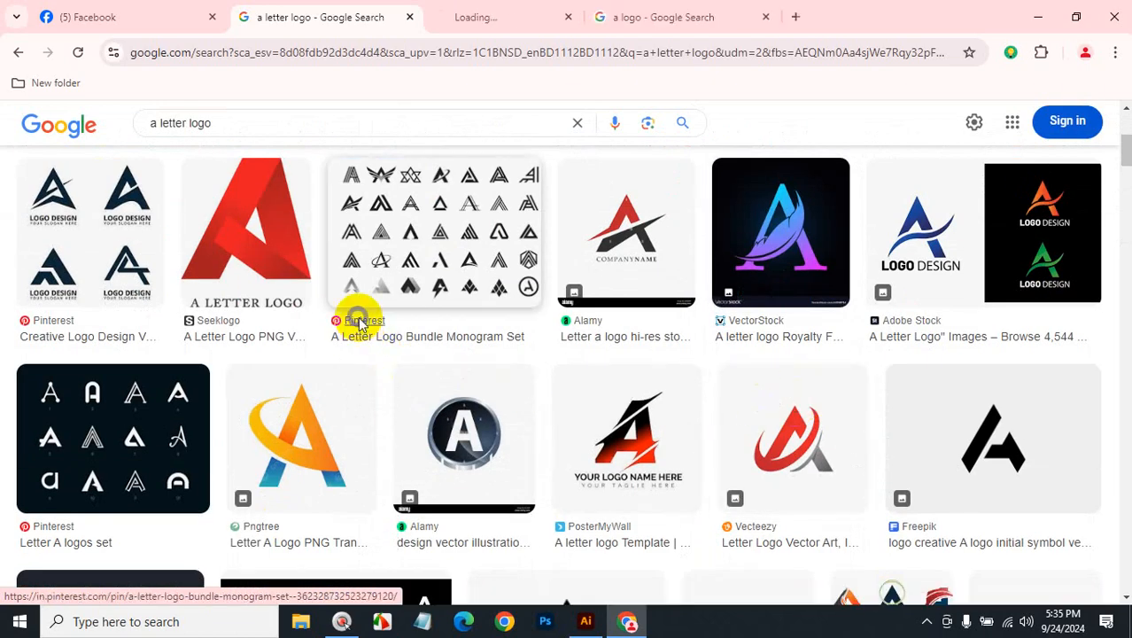
pyautogui.click(525, 27)
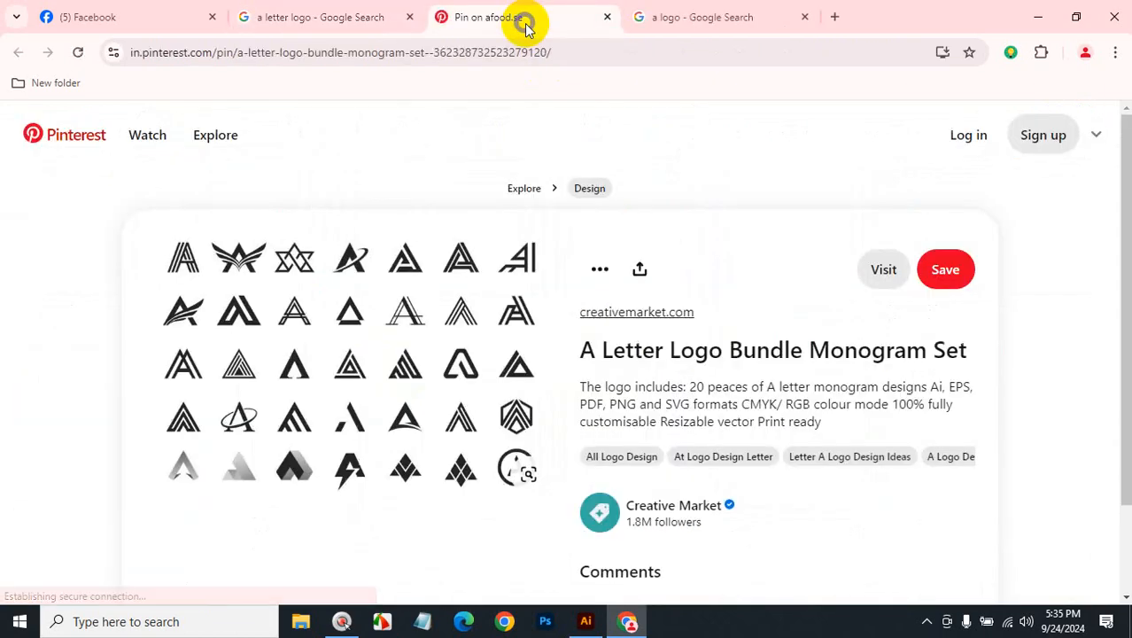
pyautogui.scroll(-2, 604, 224)
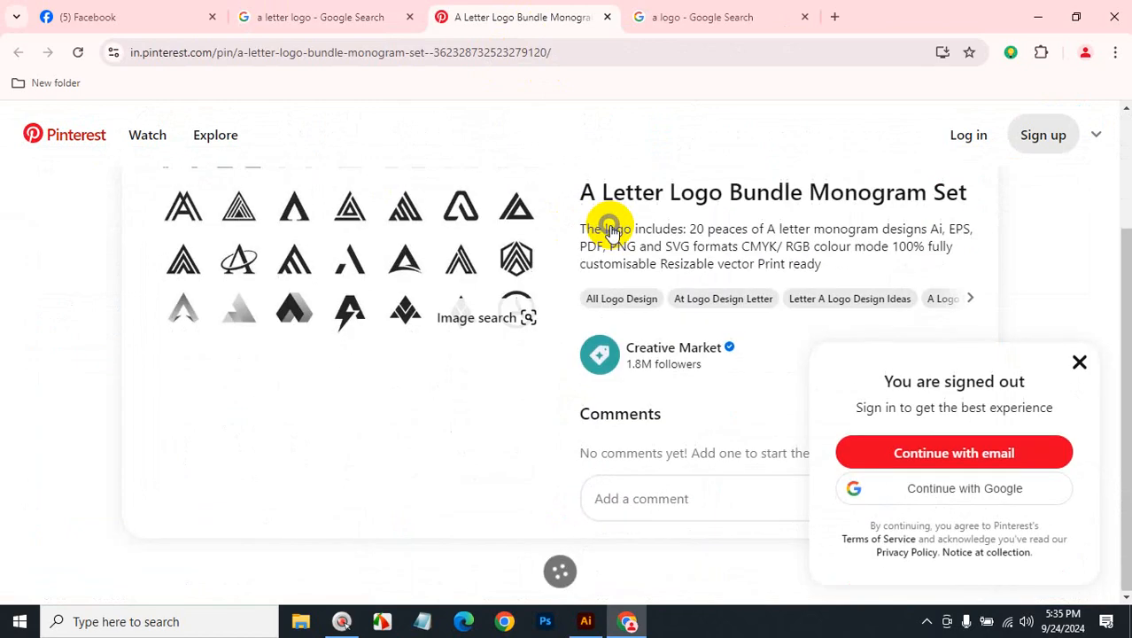
pyautogui.click(1079, 362)
pyautogui.scroll(2, 851, 376)
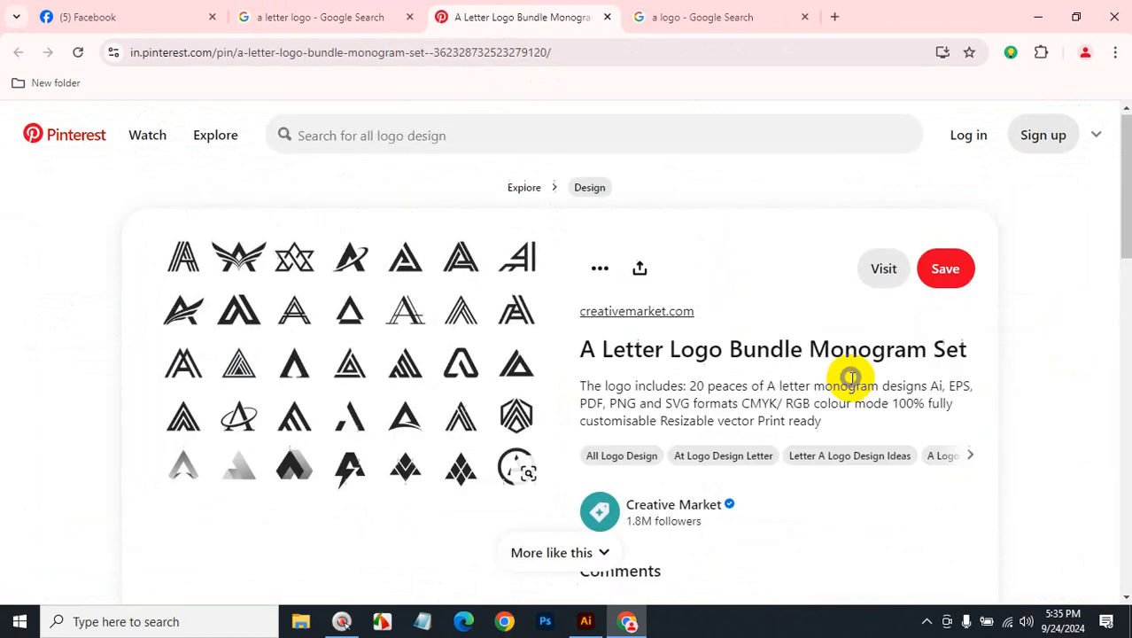
# Browse Pinterest's Design category for ideas and return to the "A Letter Logo Bundle Monogram Set" page
pyautogui.click(590, 189)
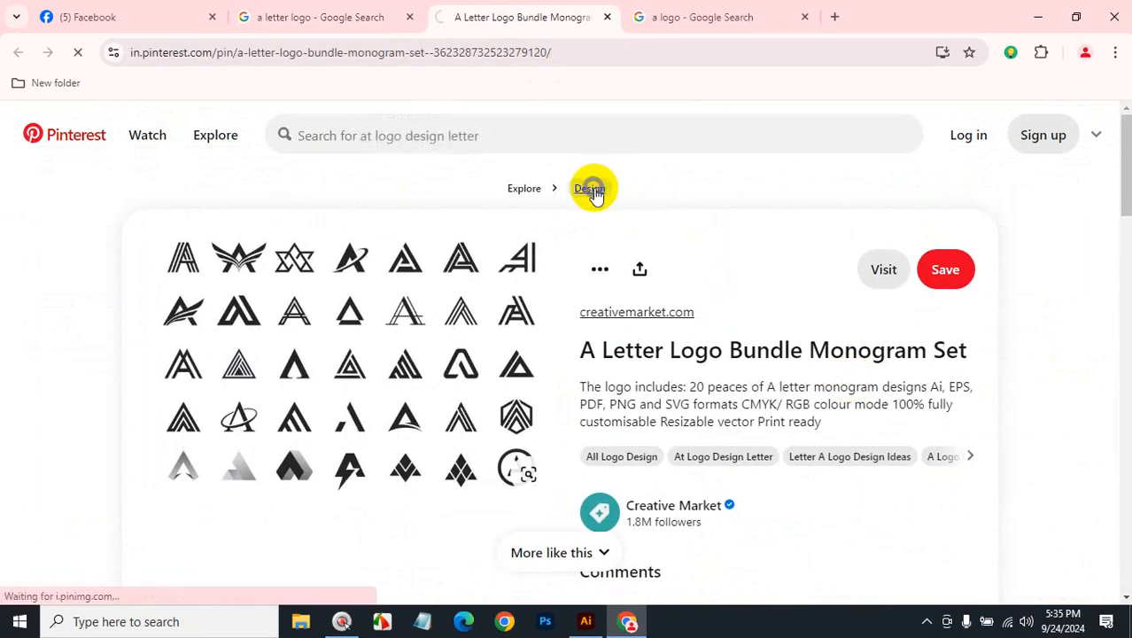
pyautogui.scroll(-3, 594, 189)
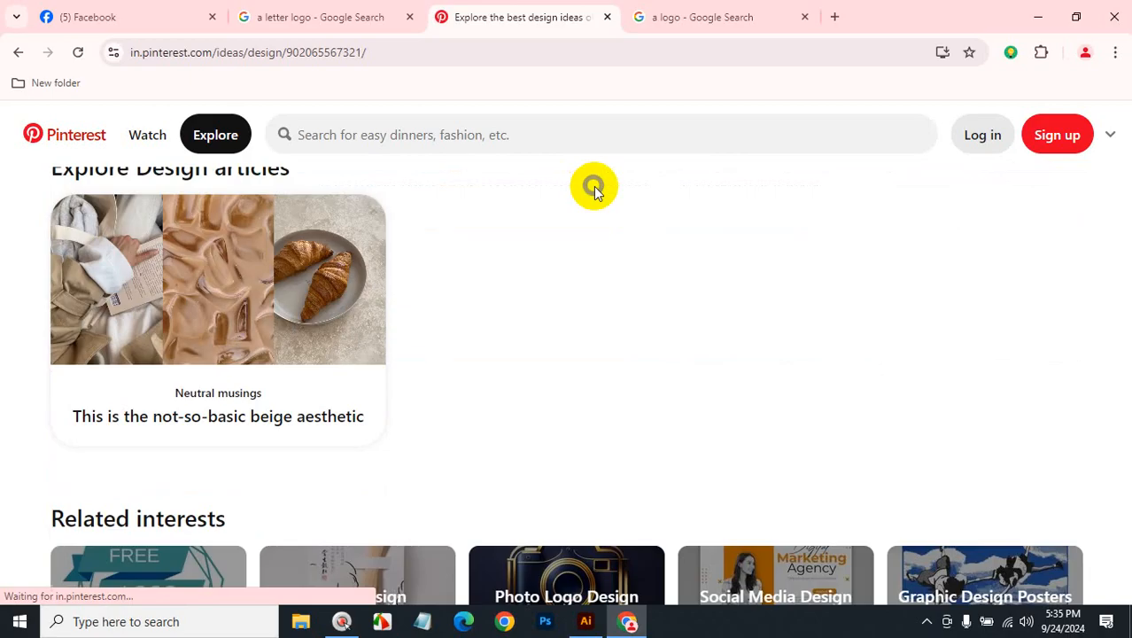
pyautogui.scroll(-10, 593, 189)
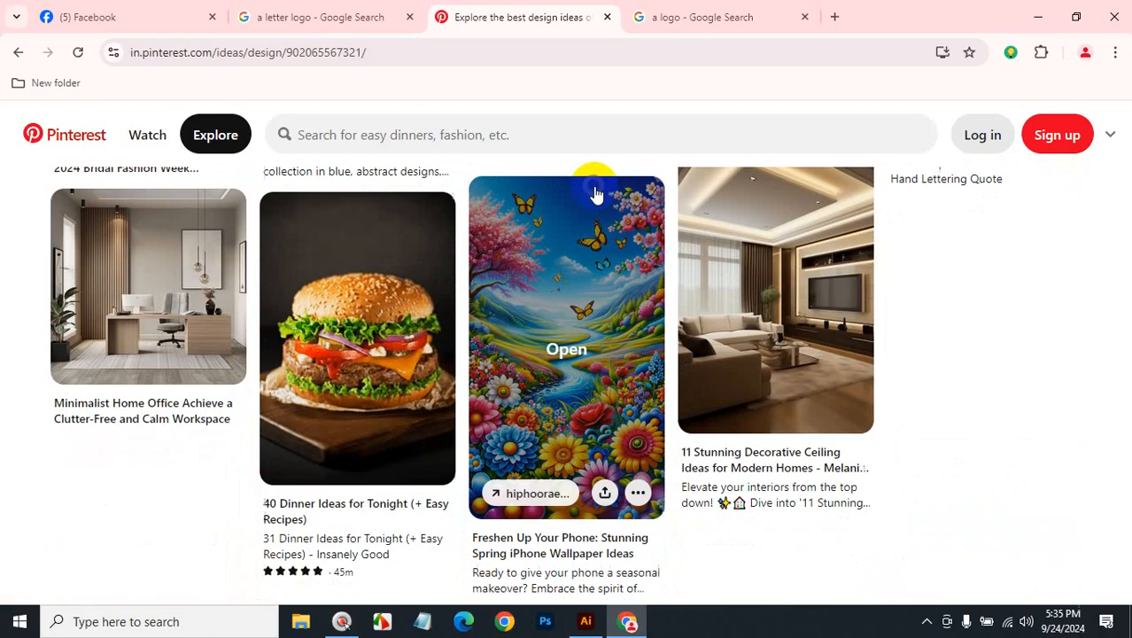
pyautogui.scroll(-2, 596, 193)
pyautogui.scroll(8, 602, 191)
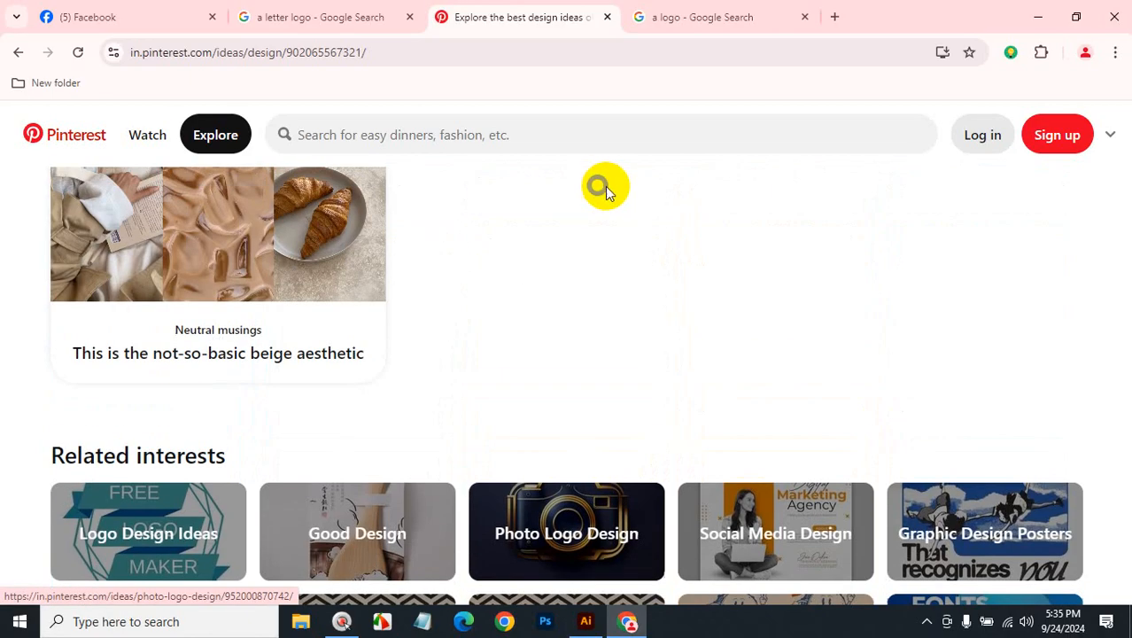
pyautogui.click(25, 55)
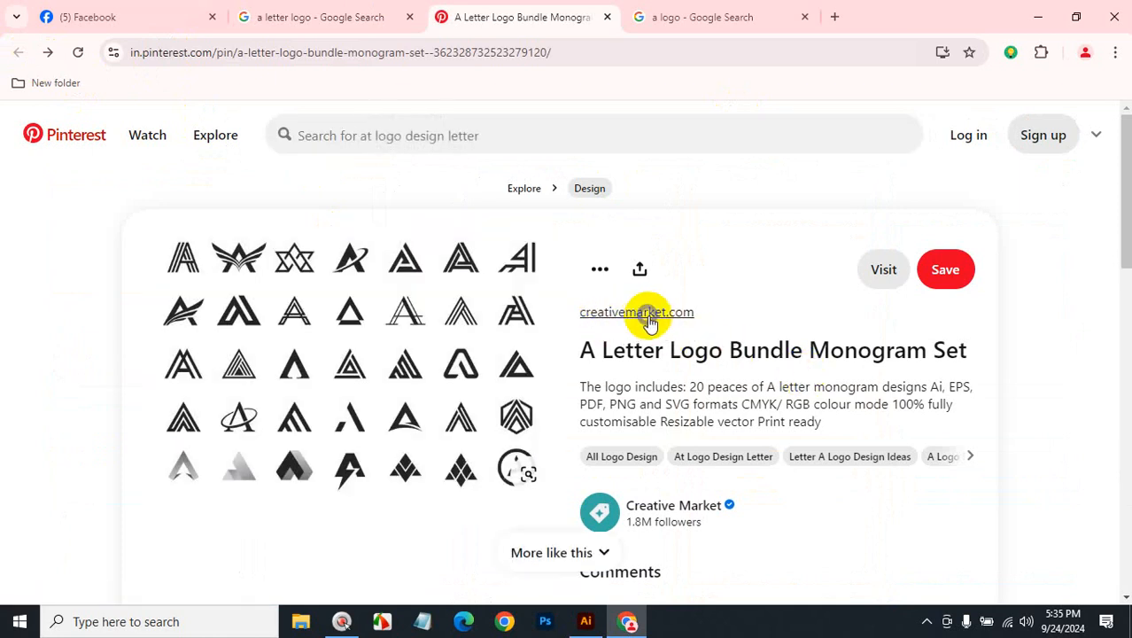
# Open the pin's creativemarket.com source page and look through the A Letter Logo Bundle Monogram Set product page and related logos
pyautogui.click(648, 317)
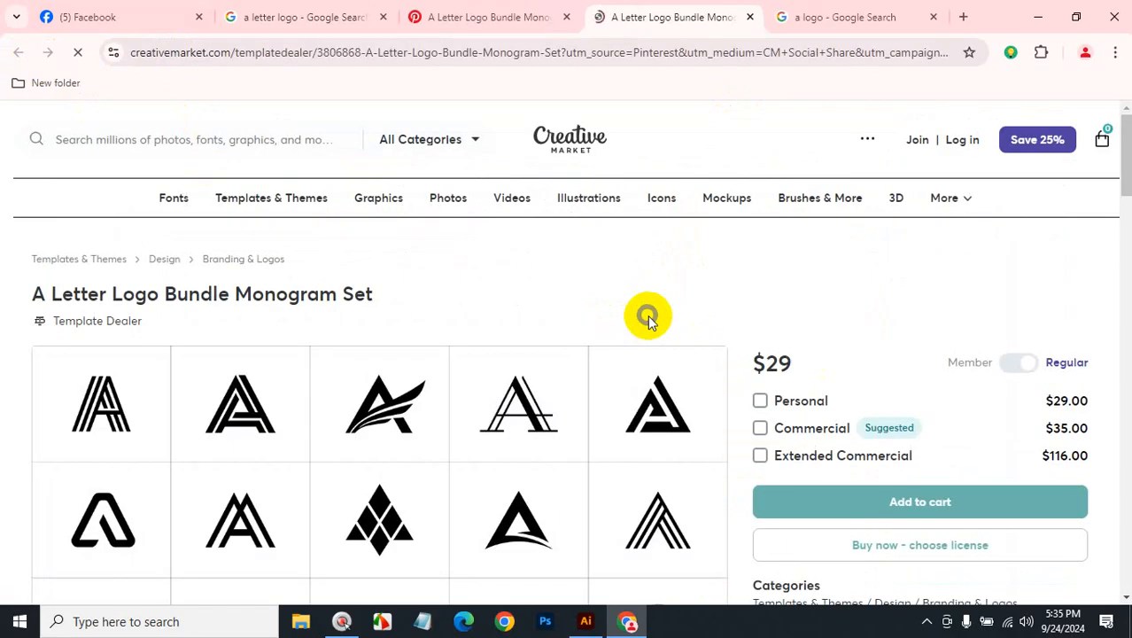
pyautogui.scroll(-3, 648, 319)
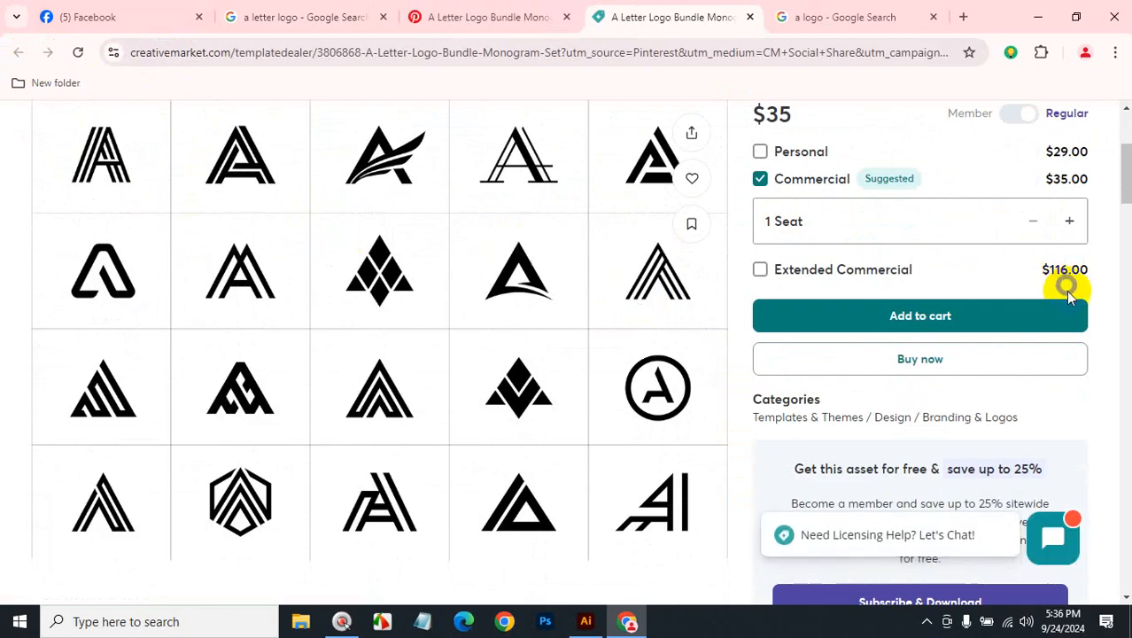
pyautogui.scroll(-2, 523, 344)
pyautogui.scroll(-9, 531, 335)
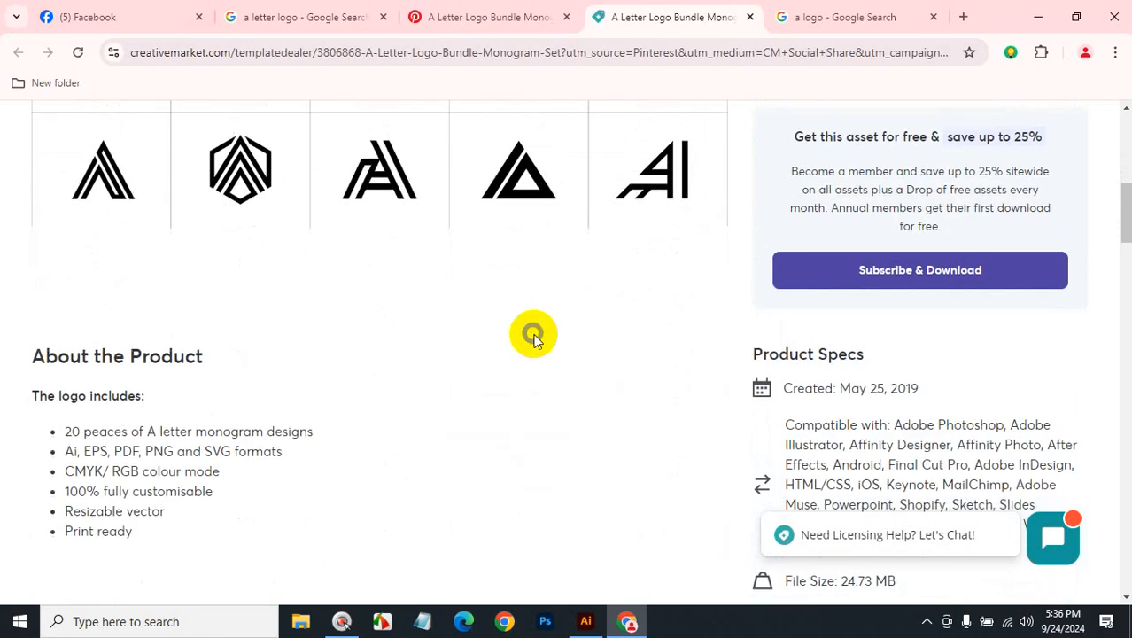
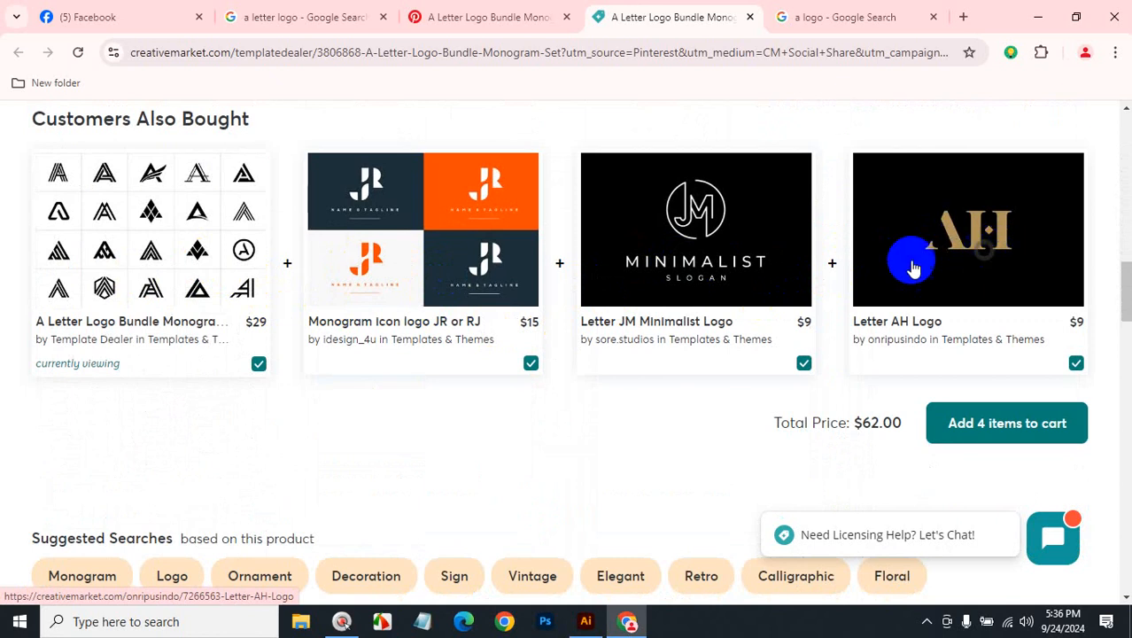
pyautogui.scroll(-4, 693, 316)
pyautogui.scroll(-7, 694, 317)
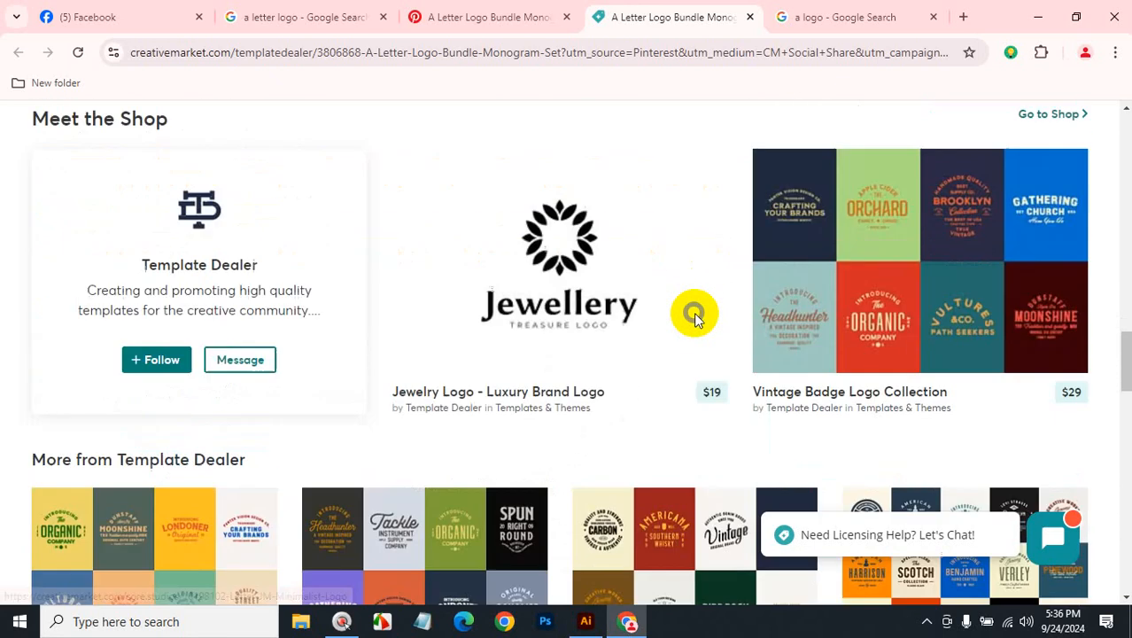
pyautogui.scroll(-7, 694, 317)
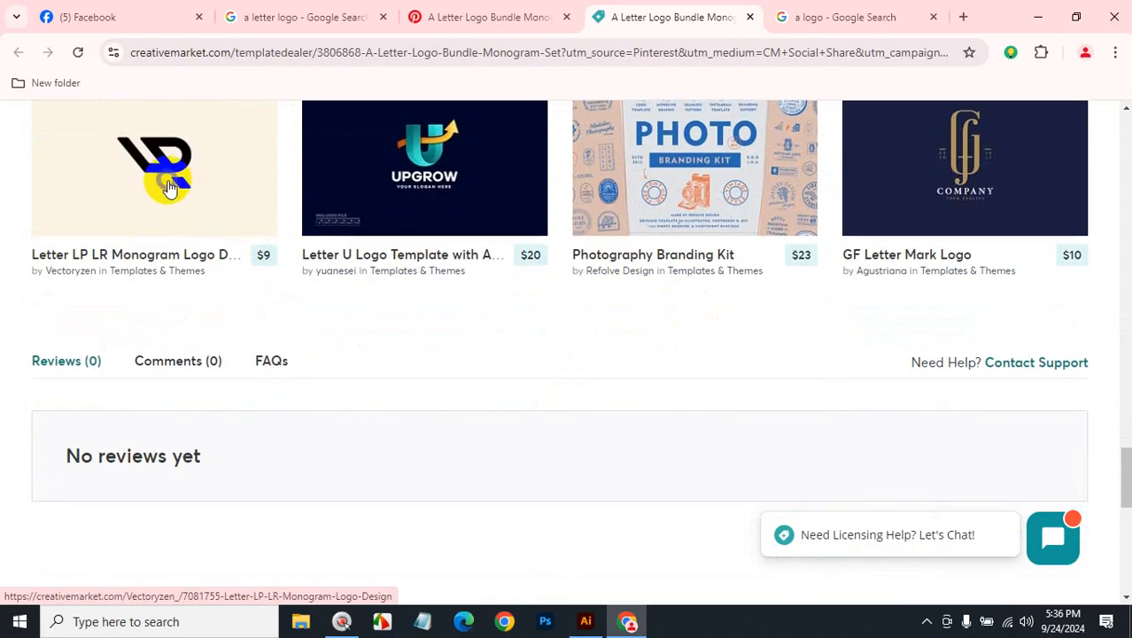
pyautogui.scroll(-5, 168, 184)
pyautogui.scroll(-3, 168, 177)
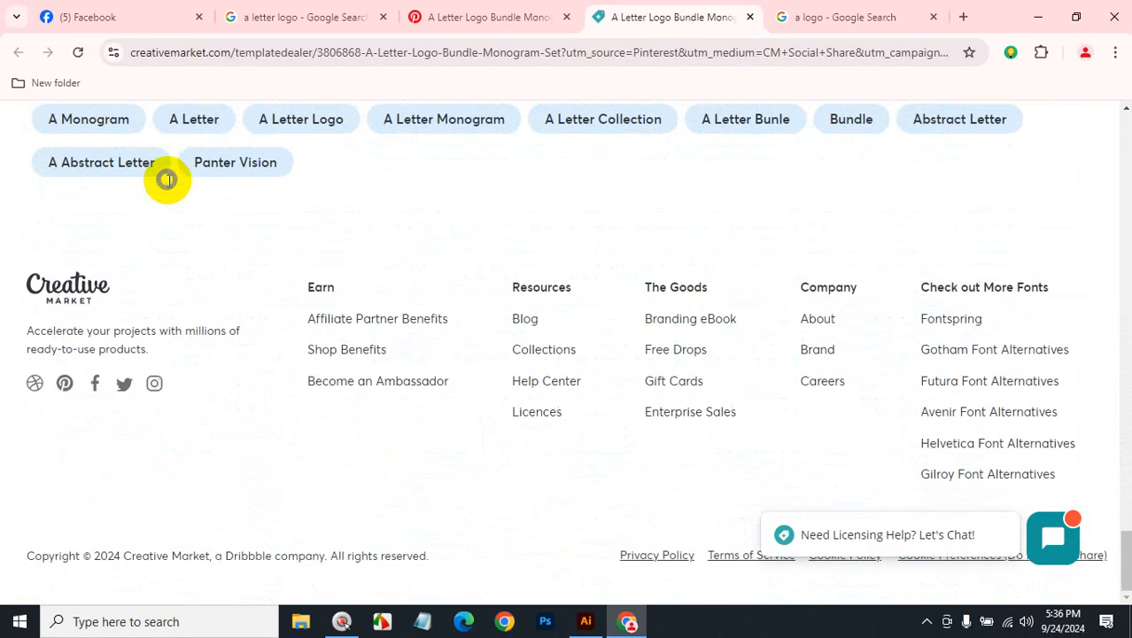
pyautogui.scroll(5, 166, 177)
# Return to the "a letter logo" image results and copy the VectorStock image of the diagonally sliced black A
pyautogui.click(475, 10)
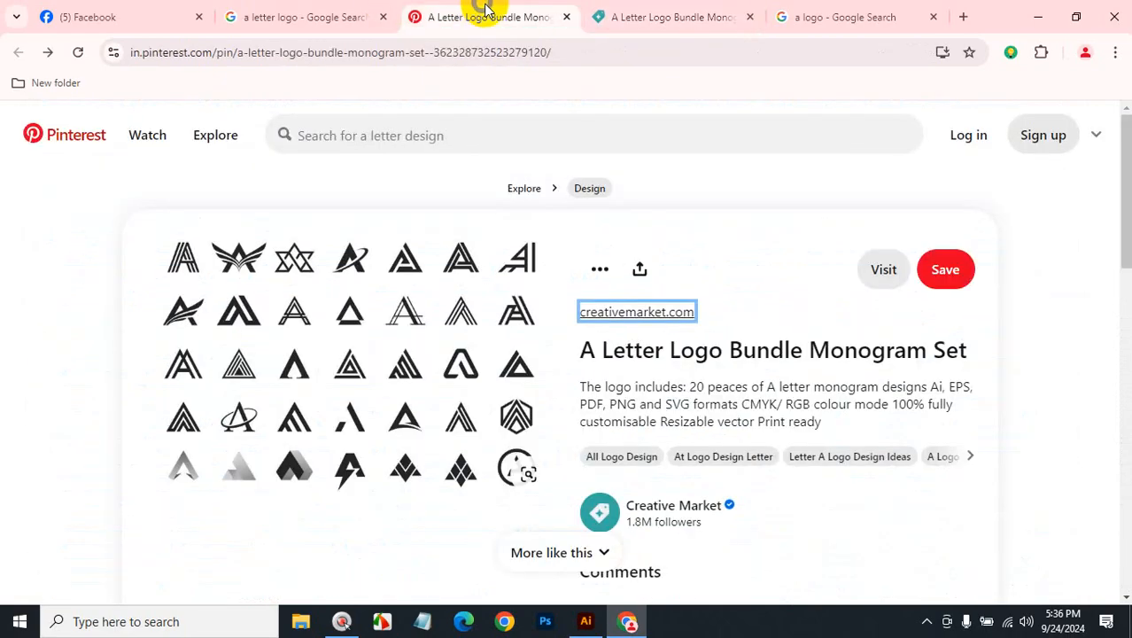
pyautogui.click(327, 12)
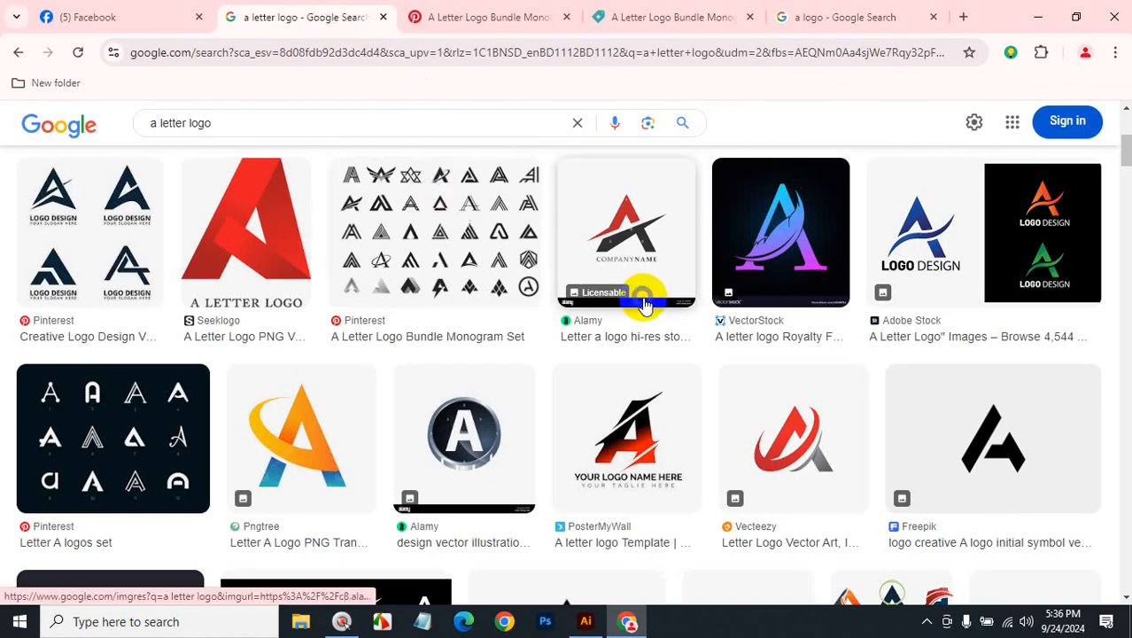
pyautogui.scroll(4, 650, 278)
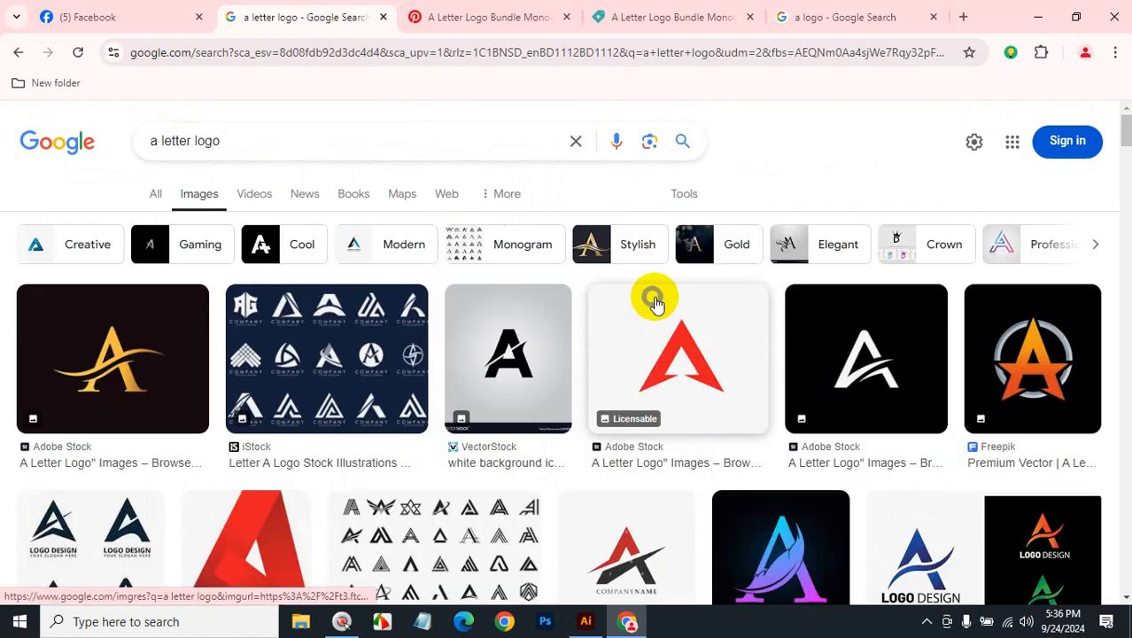
pyautogui.click(542, 356)
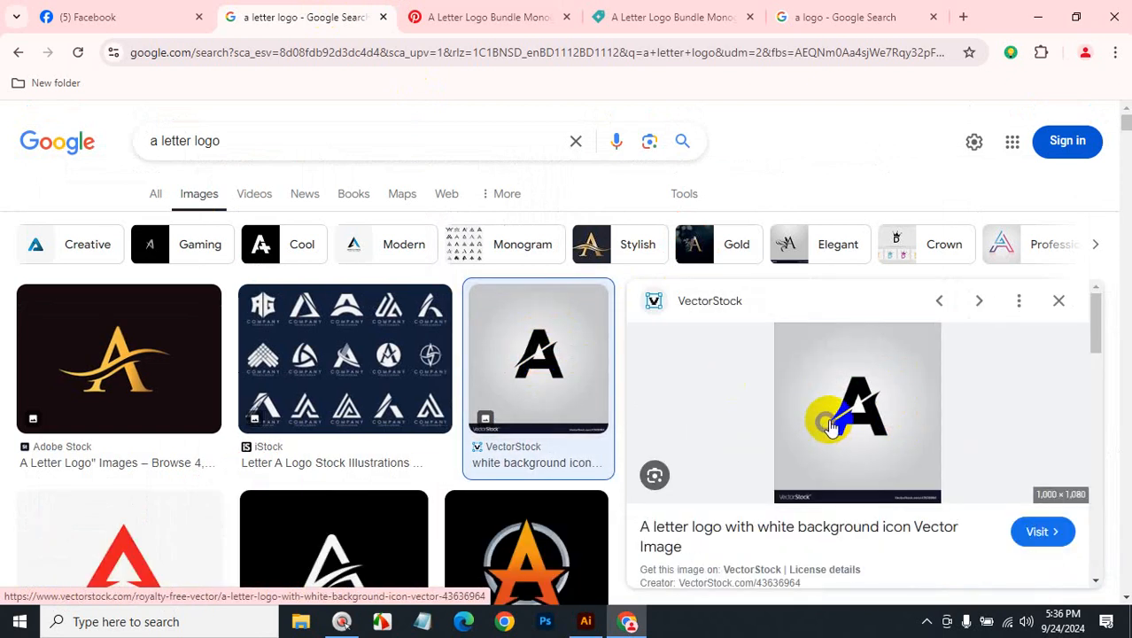
pyautogui.rightClick(852, 372)
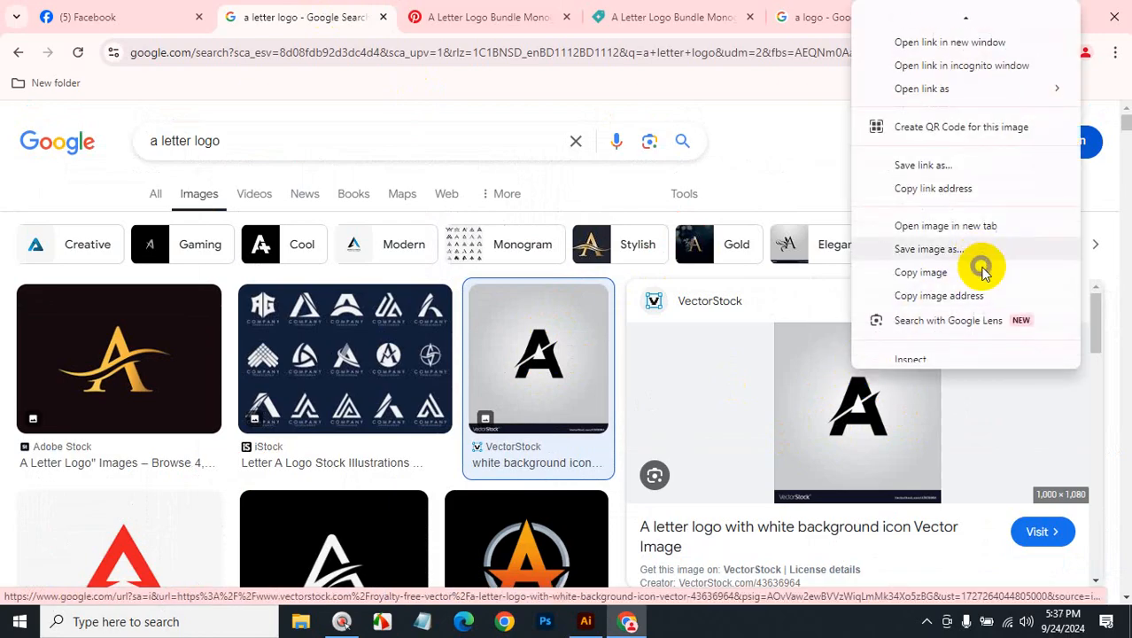
pyautogui.click(949, 279)
# Switch to Illustrator, paste the copied VectorStock image and move it clear of the artboard and letters, to their right
pyautogui.click(586, 621)
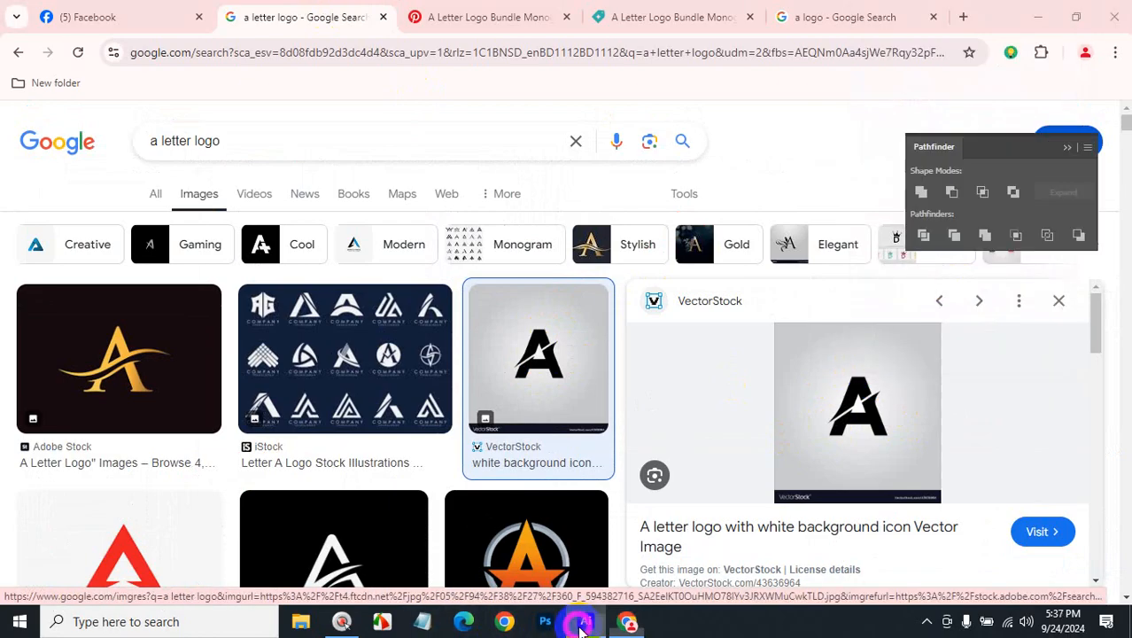
pyautogui.click(605, 470)
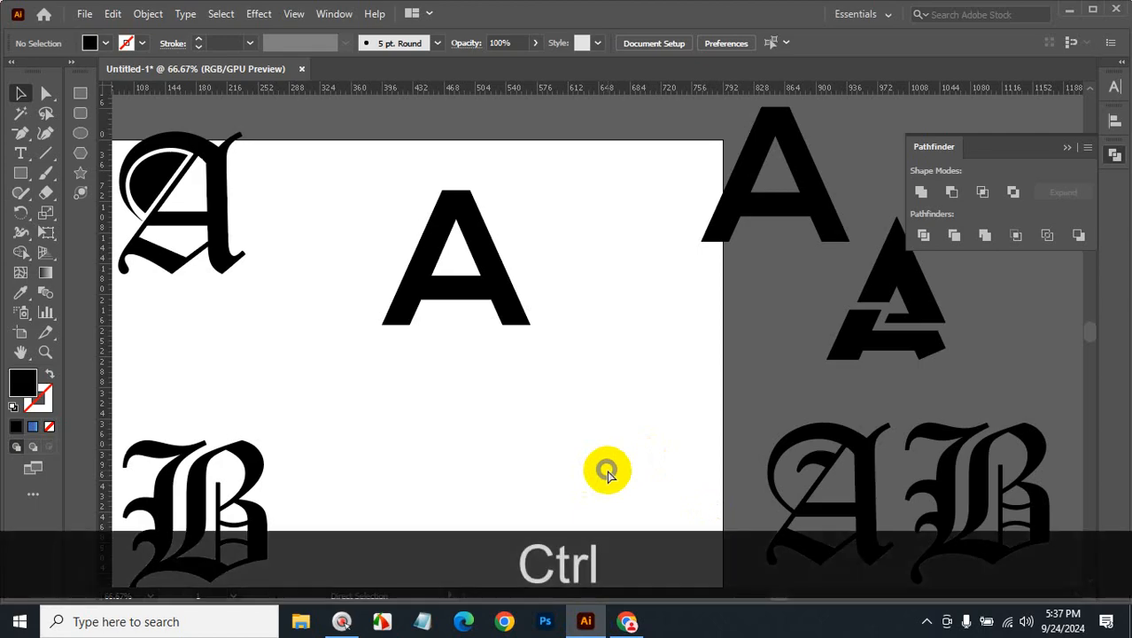
pyautogui.hotkey('ctrl', 'v')
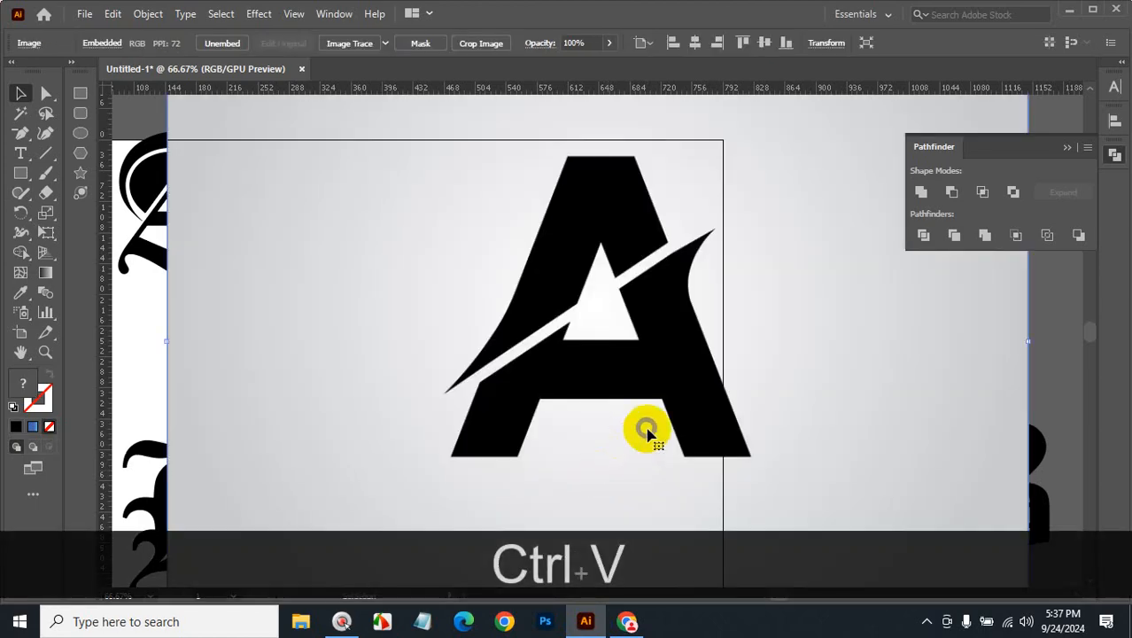
pyautogui.hotkey('ctrl', 'alt', 'space')
pyautogui.keyDown('ctrl'); pyautogui.keyDown('alt'); pyautogui.click(615, 431); pyautogui.keyUp('alt'); pyautogui.keyUp('ctrl')
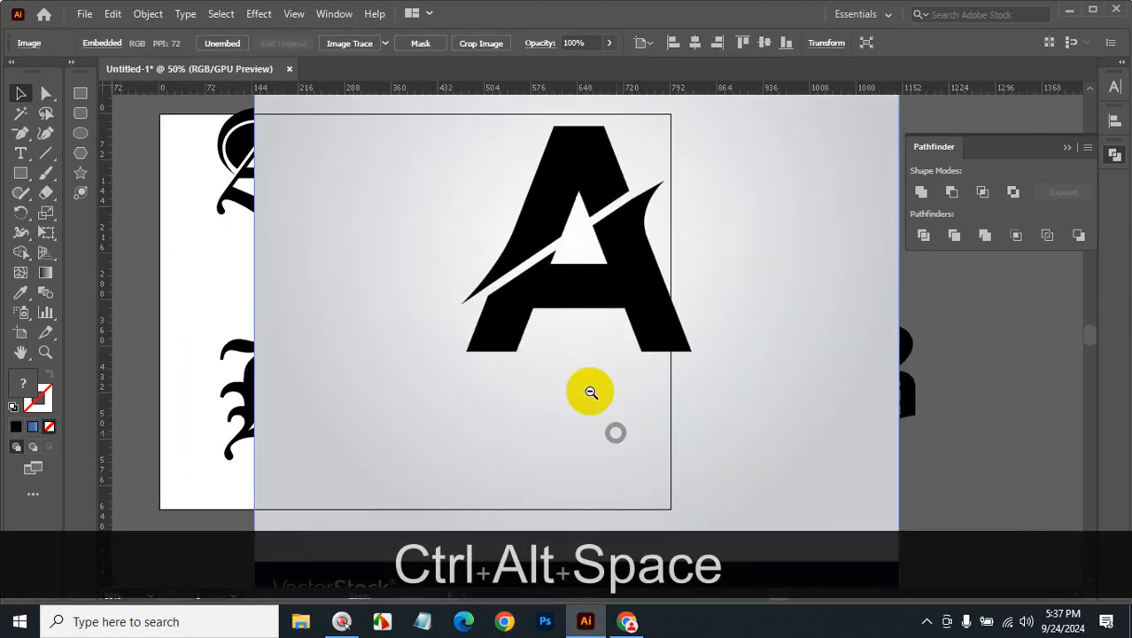
pyautogui.keyDown('ctrl'); pyautogui.keyDown('alt'); pyautogui.click(584, 379); pyautogui.keyUp('alt'); pyautogui.keyUp('ctrl')
pyautogui.moveTo(632, 288); pyautogui.dragTo(973, 356)
pyautogui.press('space')
pyautogui.moveTo(773, 393); pyautogui.dragTo(457, 372)
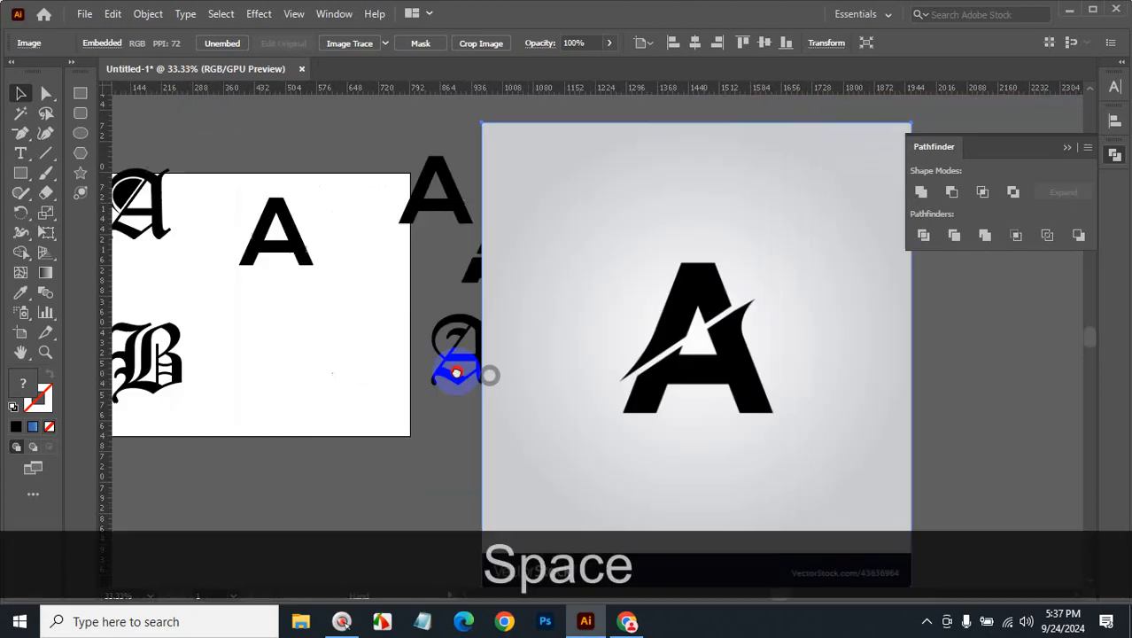
pyautogui.moveTo(626, 347); pyautogui.dragTo(854, 354)
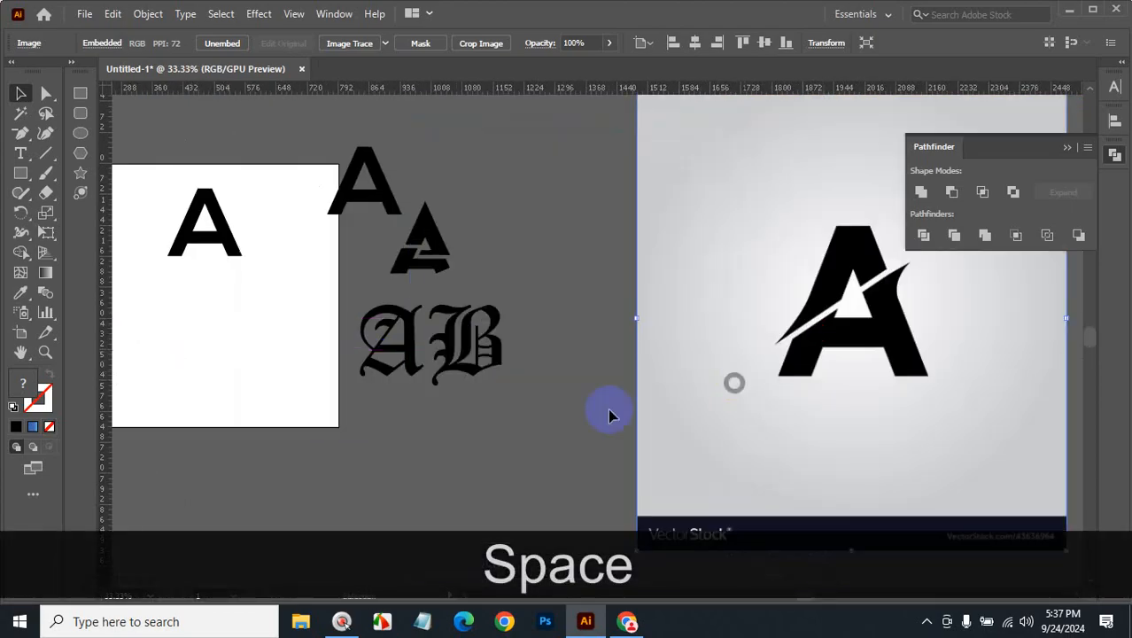
pyautogui.press('space')
pyautogui.moveTo(572, 299); pyautogui.dragTo(624, 325)
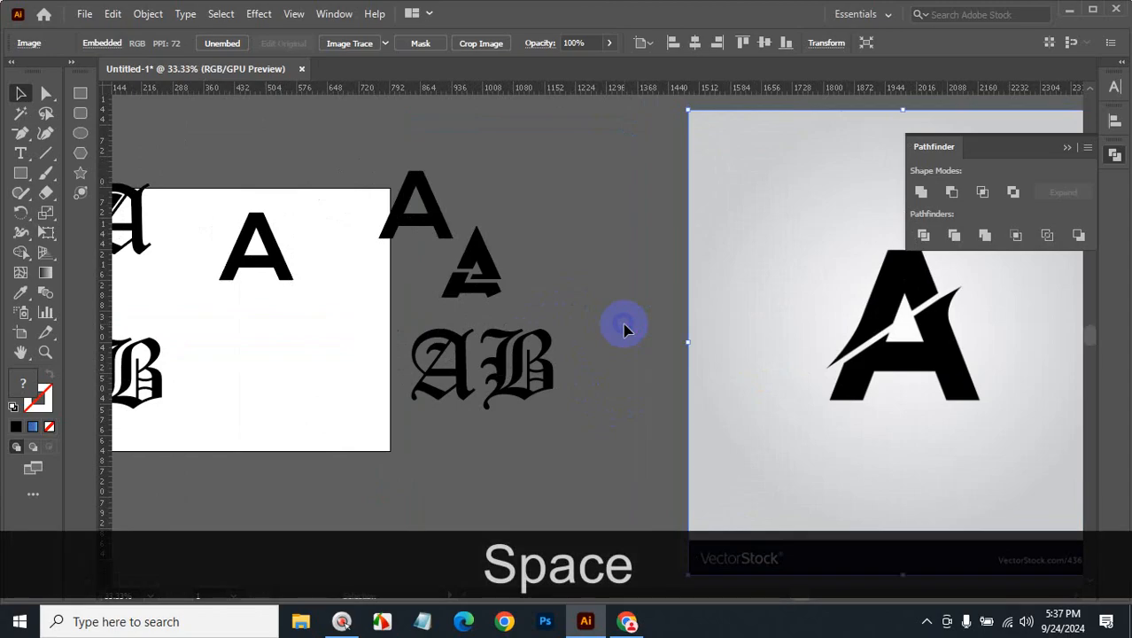
# Duplicate the plain sans-serif A on the artboard and place the copy on the VectorStock image, below and left of its logo
pyautogui.moveTo(267, 257); pyautogui.dragTo(303, 396)
pyautogui.press('alt')
pyautogui.keyDown('ctrl'); pyautogui.click(341, 414); pyautogui.keyUp('ctrl')
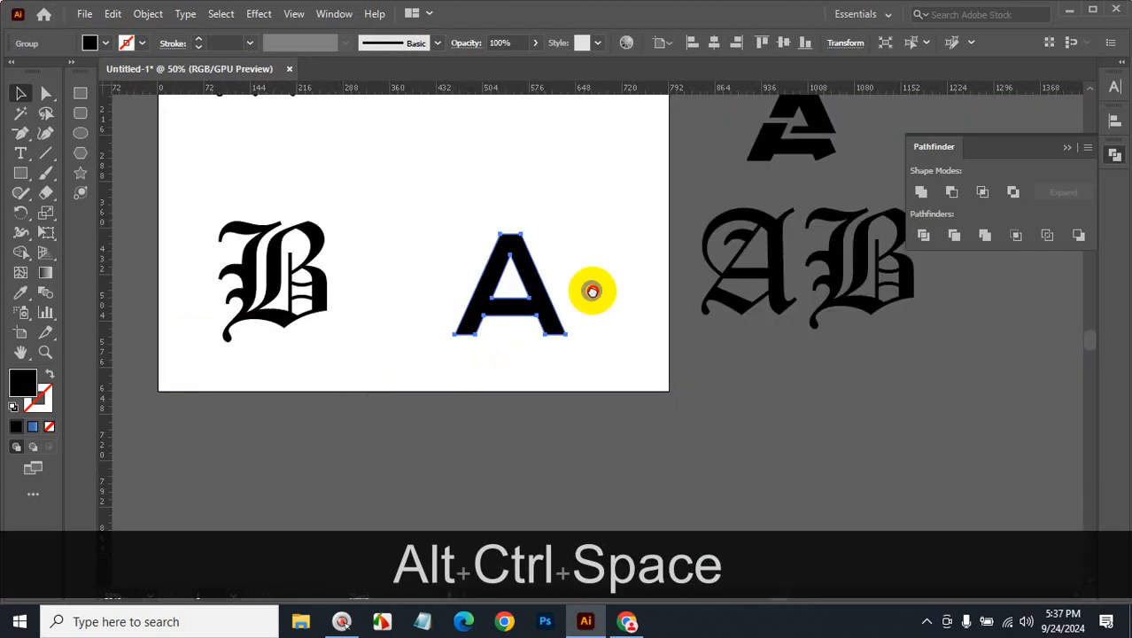
pyautogui.moveTo(591, 290); pyautogui.dragTo(356, 465)
pyautogui.moveTo(697, 454); pyautogui.dragTo(578, 354)
pyautogui.moveTo(475, 379); pyautogui.dragTo(626, 285)
pyautogui.press('ctrl')
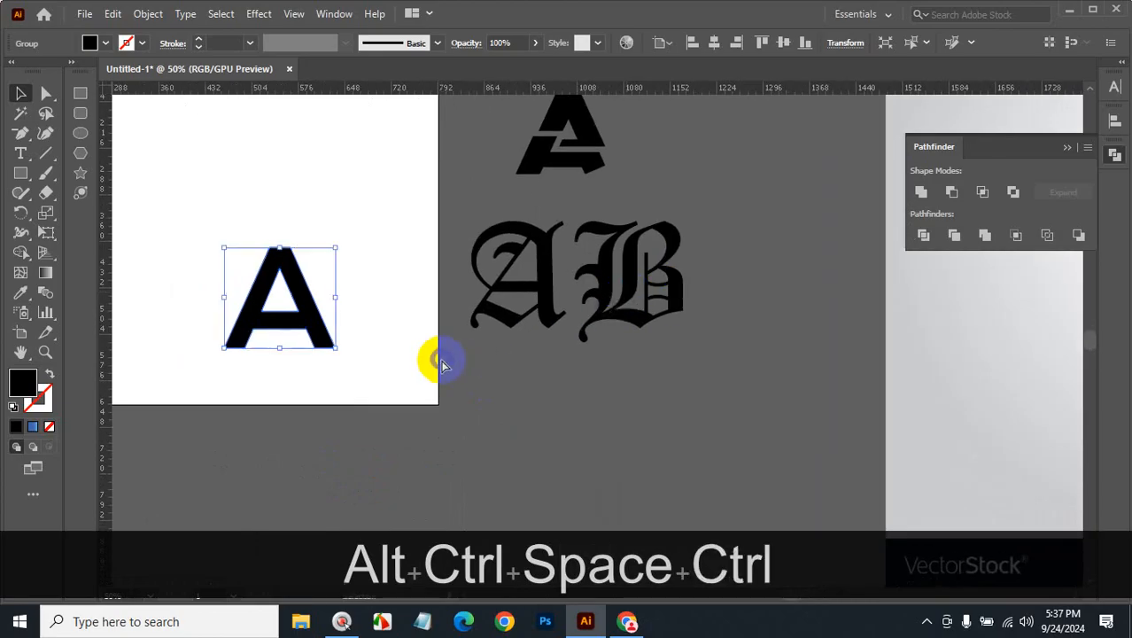
pyautogui.hotkey('ctrl', 'alt', 'space')
pyautogui.click(655, 324)
pyautogui.moveTo(336, 318); pyautogui.dragTo(853, 387)
# Bring the copied A to the front and lock the VectorStock reference image
pyautogui.press('ctrl')
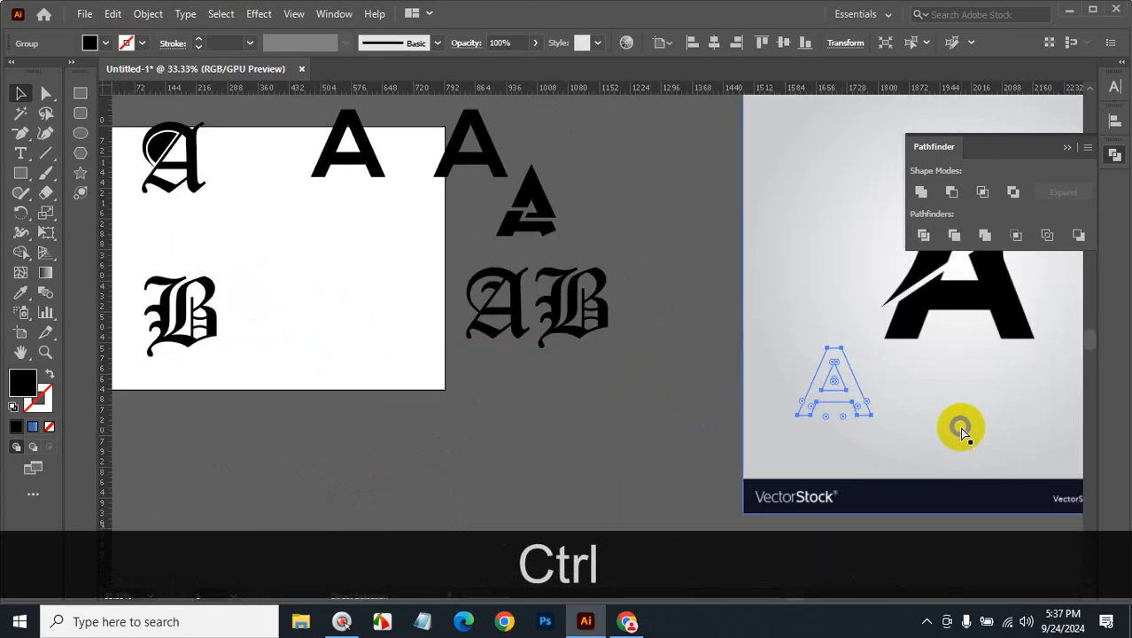
pyautogui.hotkey('ctrl', 'shift', ']')
pyautogui.hotkey('ctrl', 'space')
pyautogui.moveTo(952, 351)
pyautogui.mouseDown()
pyautogui.moveTo(838, 401)
pyautogui.moveTo(955, 347)
pyautogui.mouseUp()
pyautogui.moveTo(992, 309); pyautogui.dragTo(678, 330)
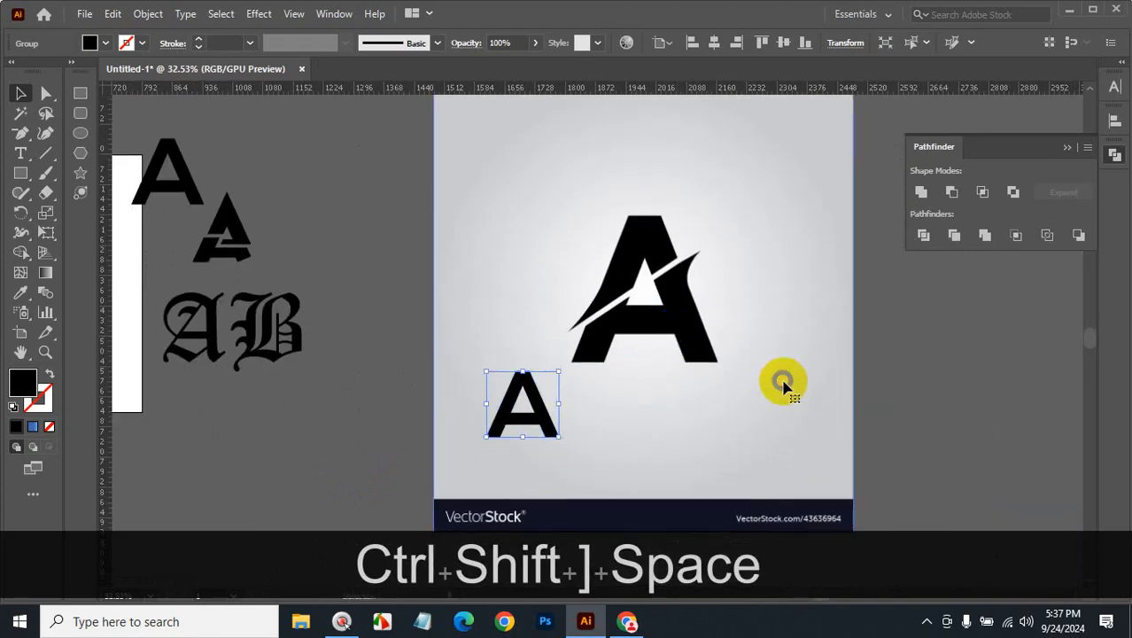
pyautogui.click(783, 380)
pyautogui.hotkey('ctrl', '2')
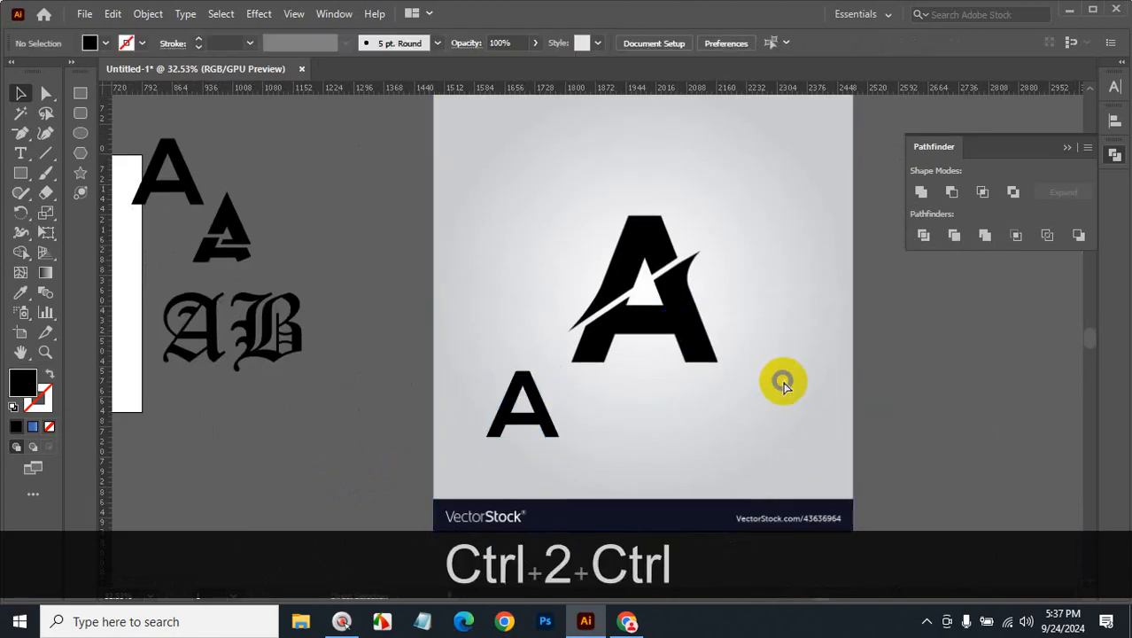
# Draw a straight diagonal line rising from lower left to upper right across the copied A and nudge it slightly upward
pyautogui.hotkey('ctrl', 'space')
pyautogui.moveTo(567, 409); pyautogui.dragTo(596, 350)
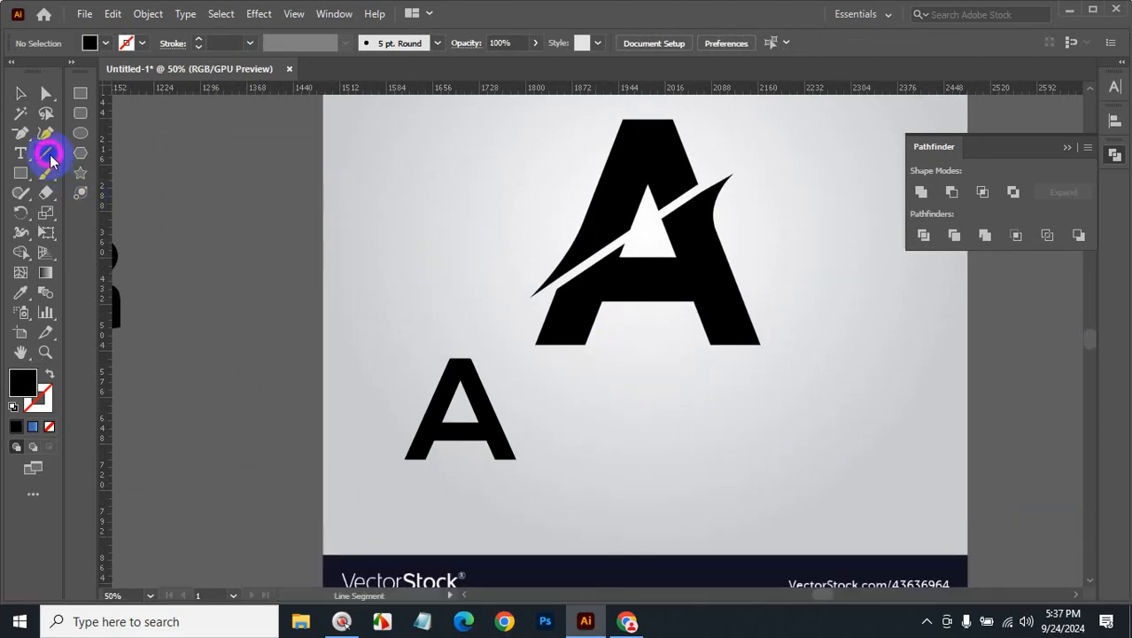
pyautogui.moveTo(383, 429)
pyautogui.mouseDown()
pyautogui.moveTo(556, 357)
pyautogui.moveTo(549, 371)
pyautogui.moveTo(558, 352)
pyautogui.mouseUp()
pyautogui.press('space')
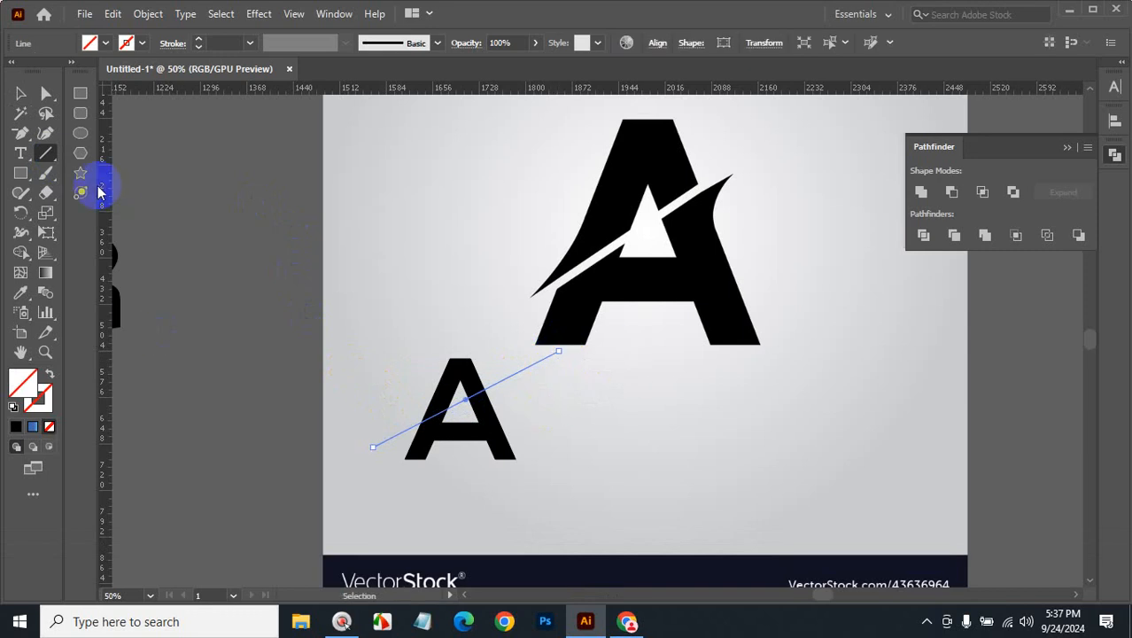
pyautogui.click(20, 93)
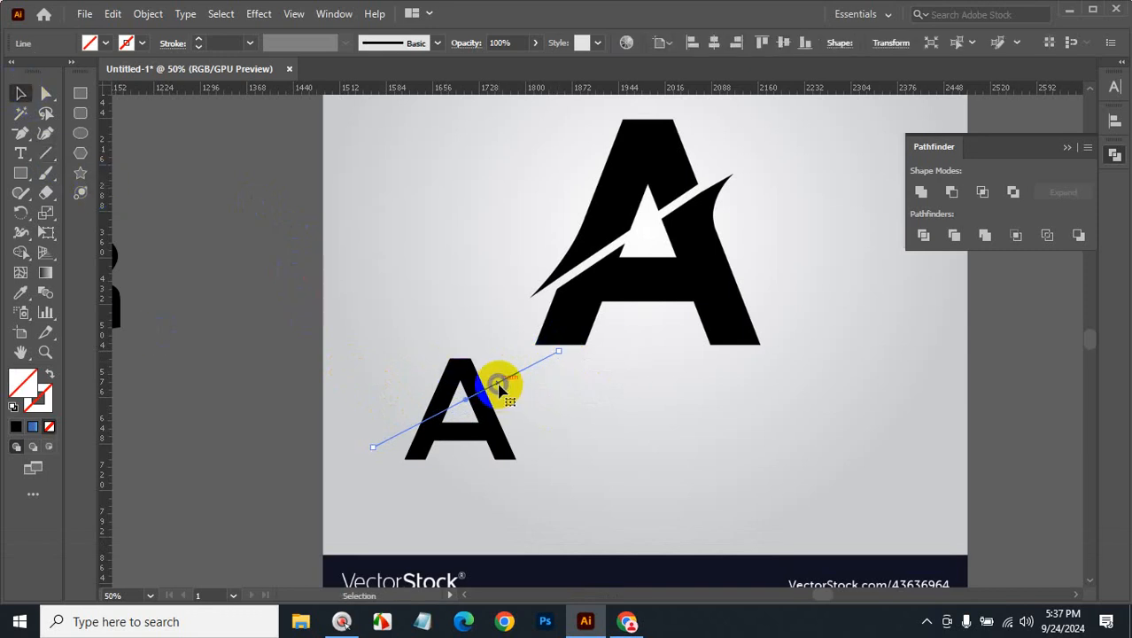
pyautogui.moveTo(498, 385); pyautogui.dragTo(496, 381)
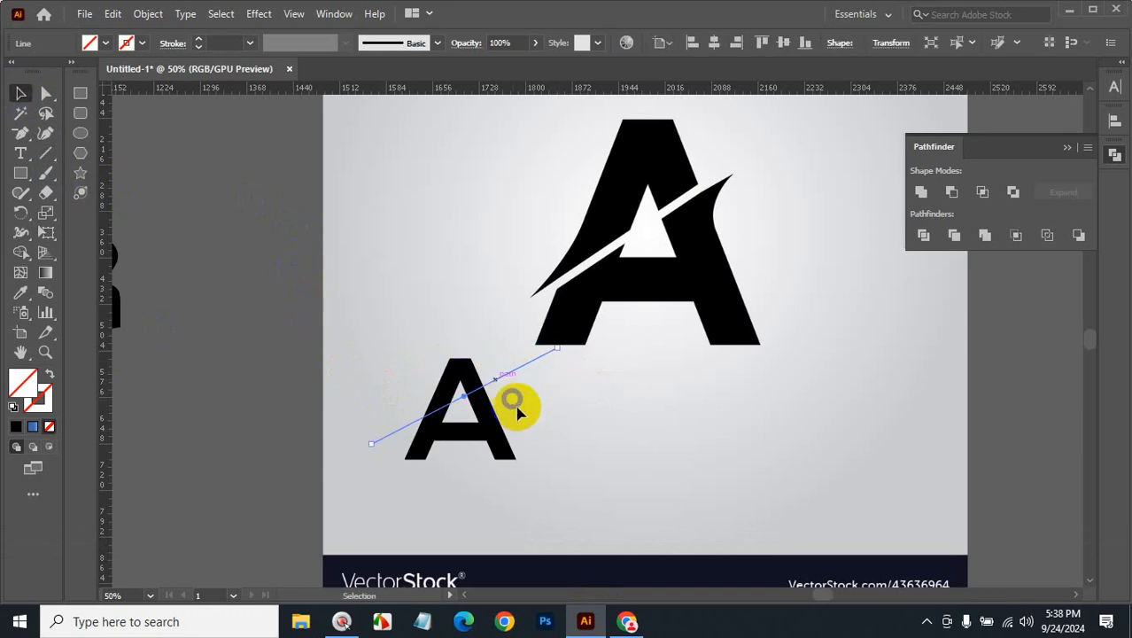
pyautogui.click(46, 93)
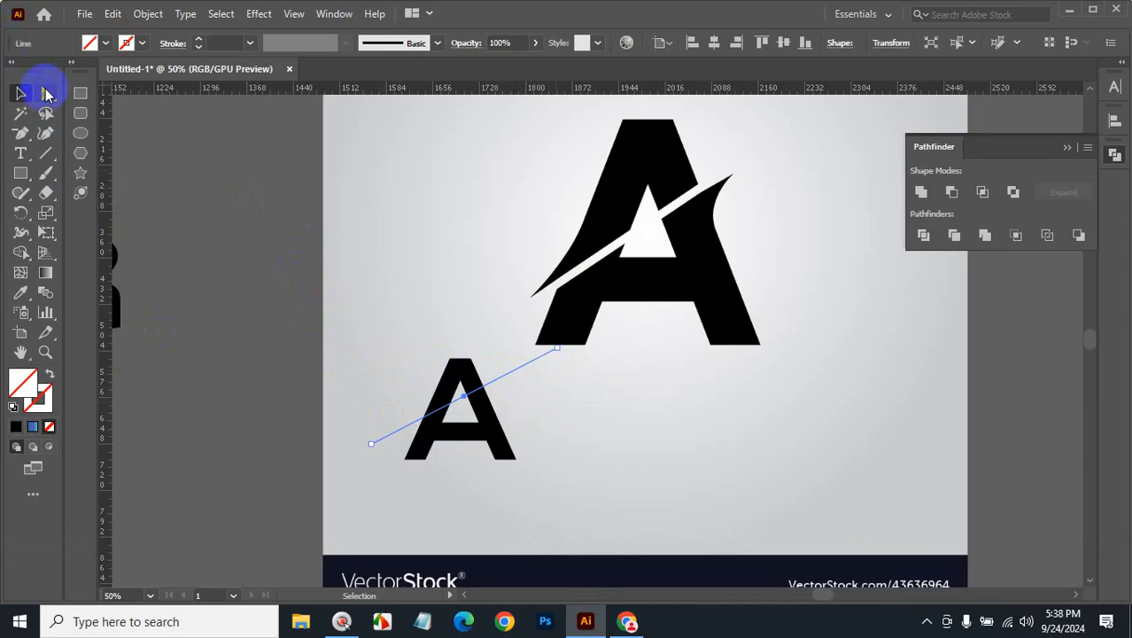
pyautogui.click(556, 349)
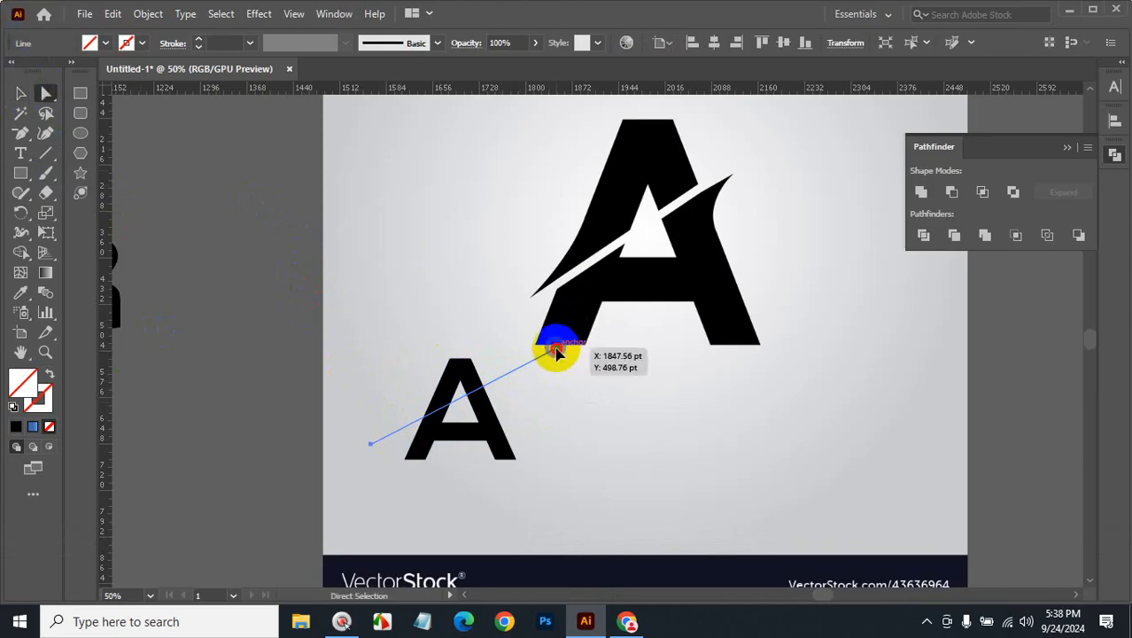
pyautogui.click(370, 443)
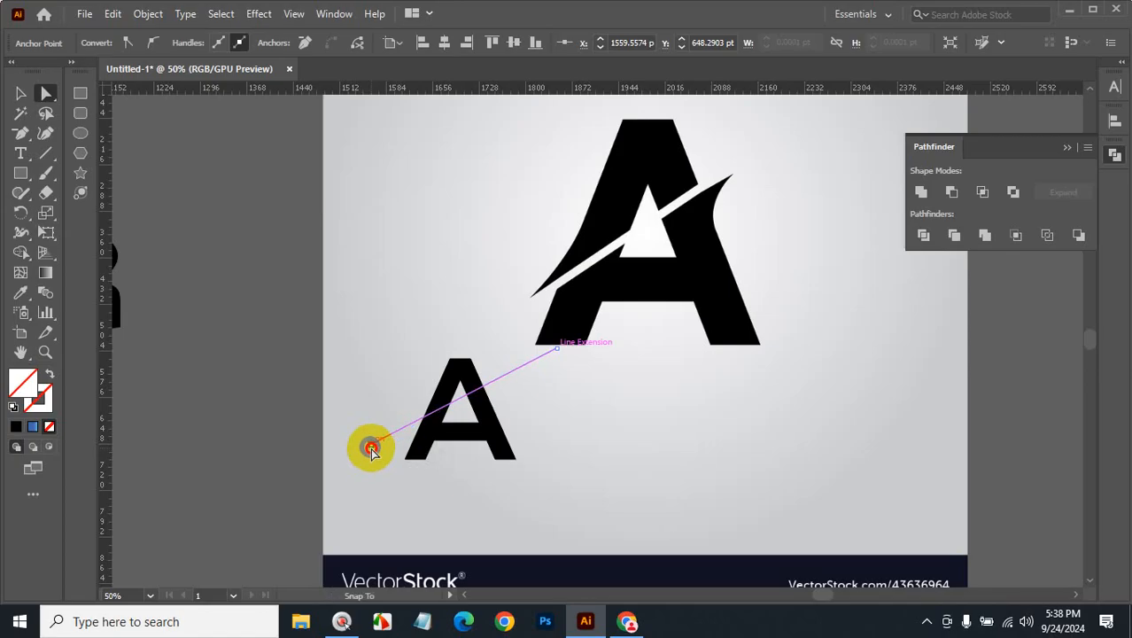
# Apply the blue linear gradient to the diagonal line's stroke and deselect the line
pyautogui.click(21, 93)
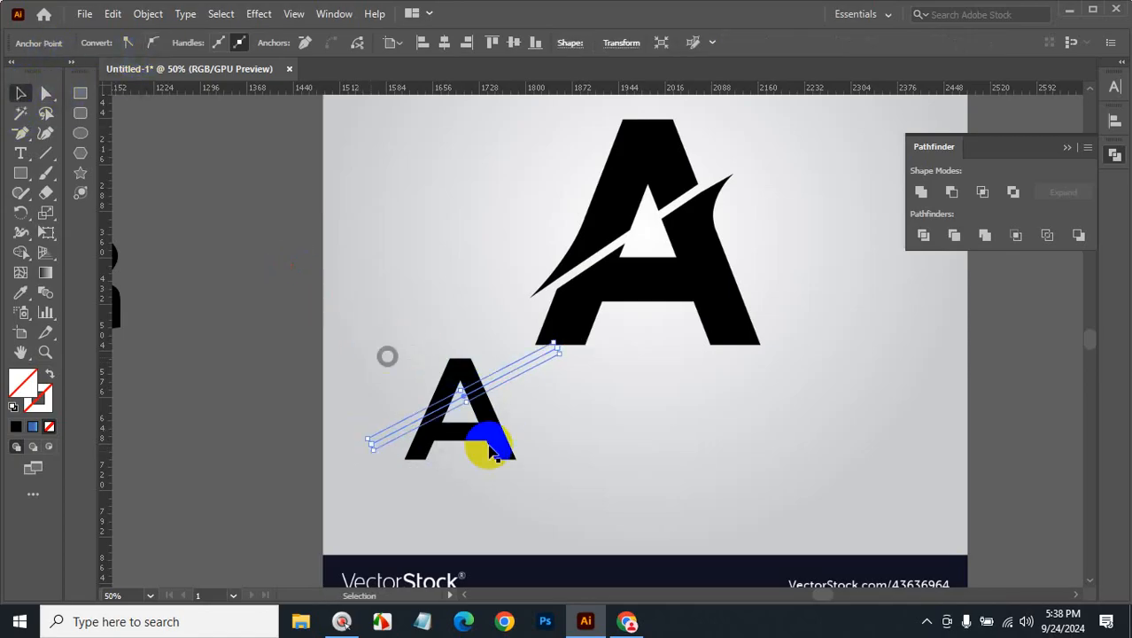
pyautogui.click(37, 398)
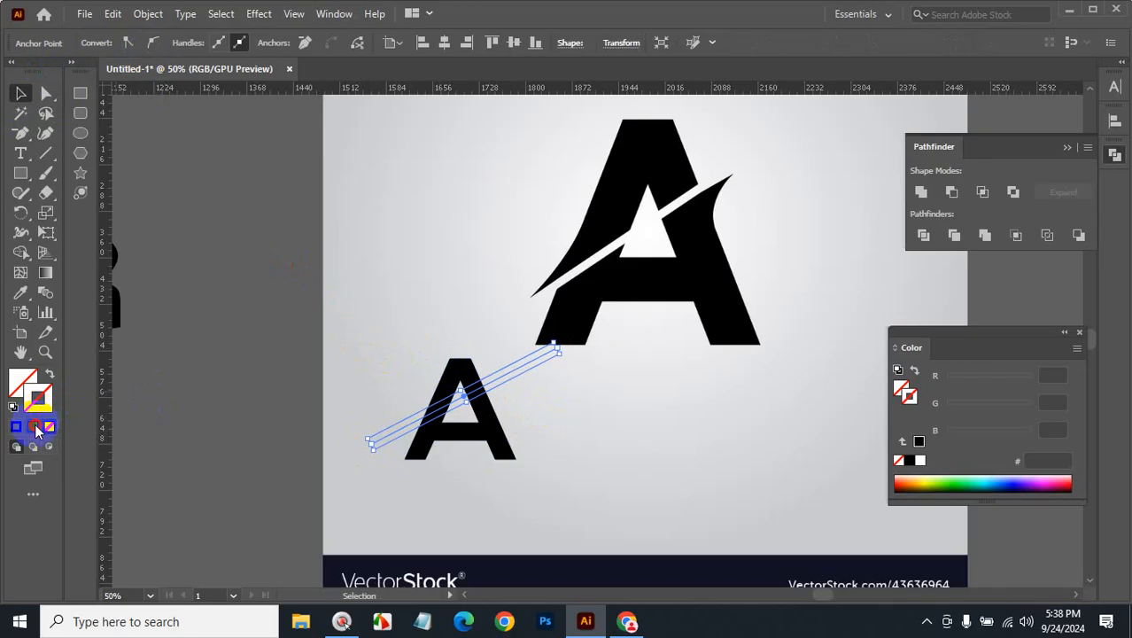
pyautogui.click(35, 427)
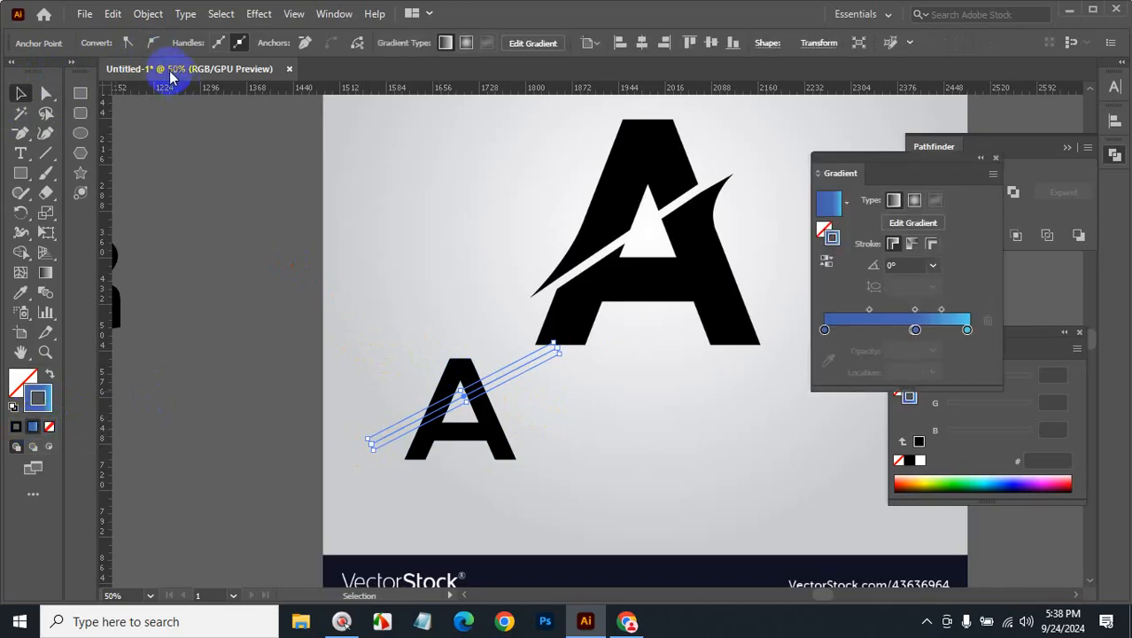
pyautogui.click(347, 251)
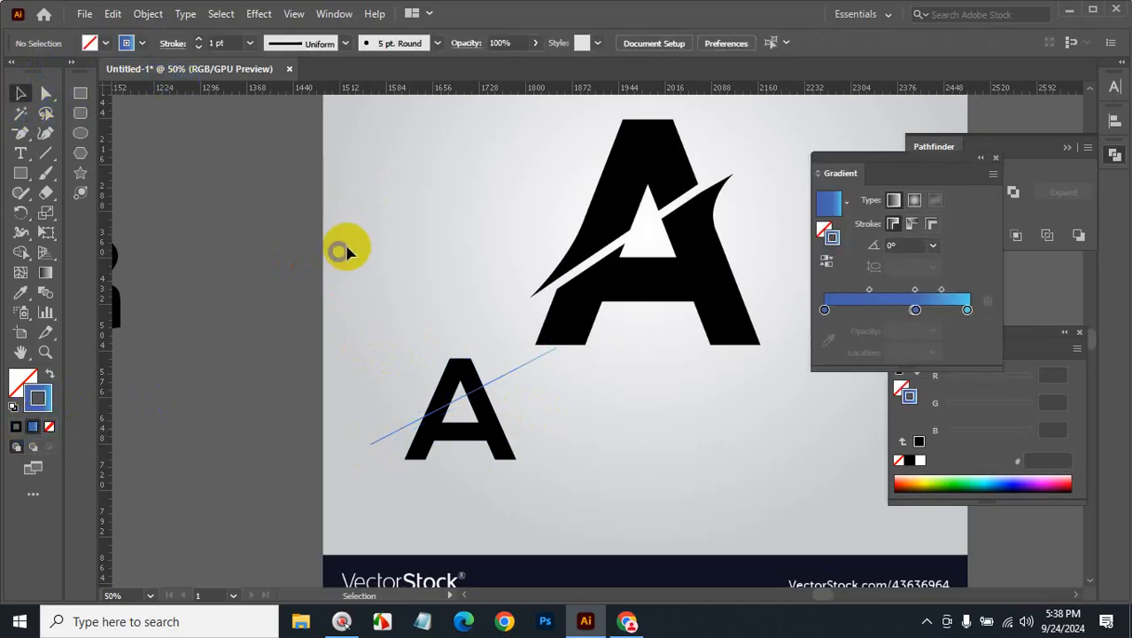
# Make the diagonal line's stroke white and set its weight to 11 pt
pyautogui.click(514, 367)
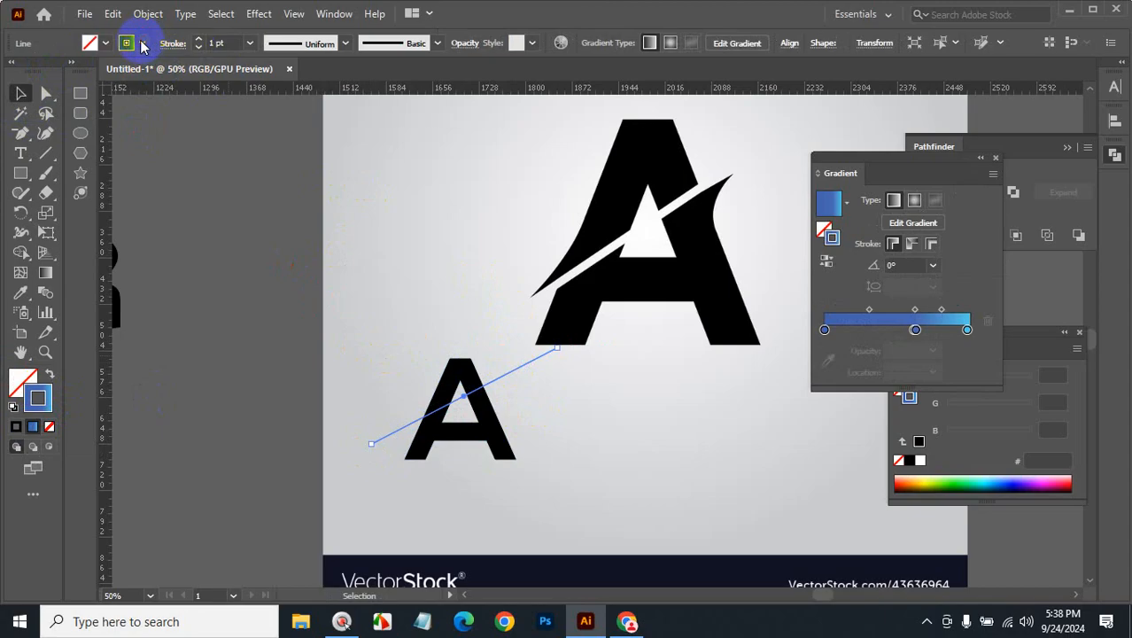
pyautogui.click(142, 43)
pyautogui.click(32, 76)
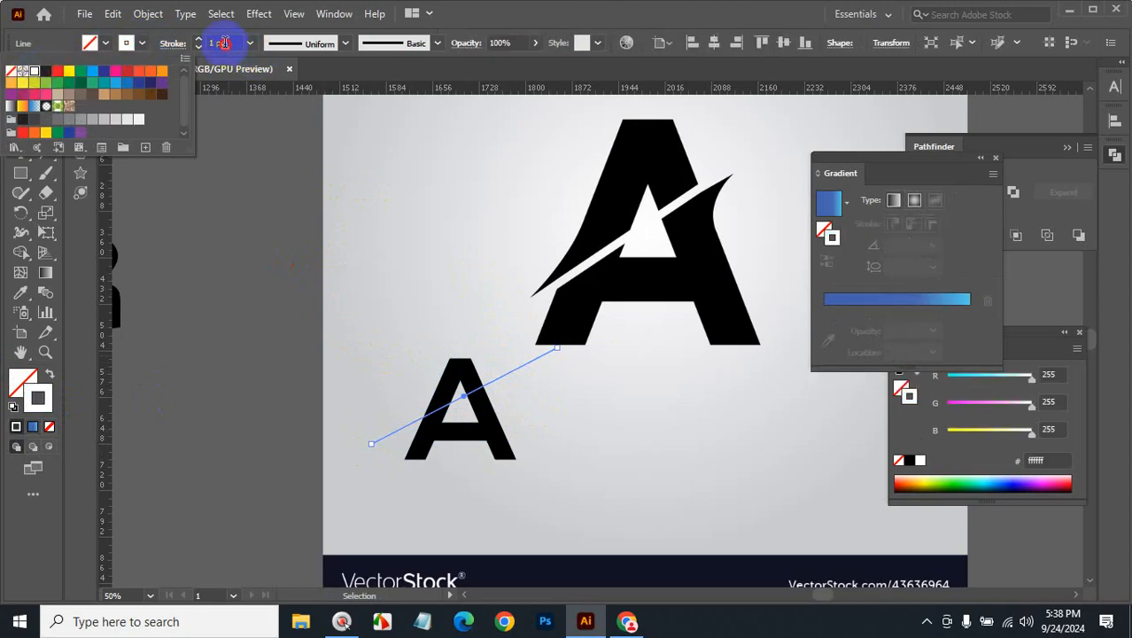
pyautogui.click(225, 43)
pyautogui.scroll(4, 226, 42)
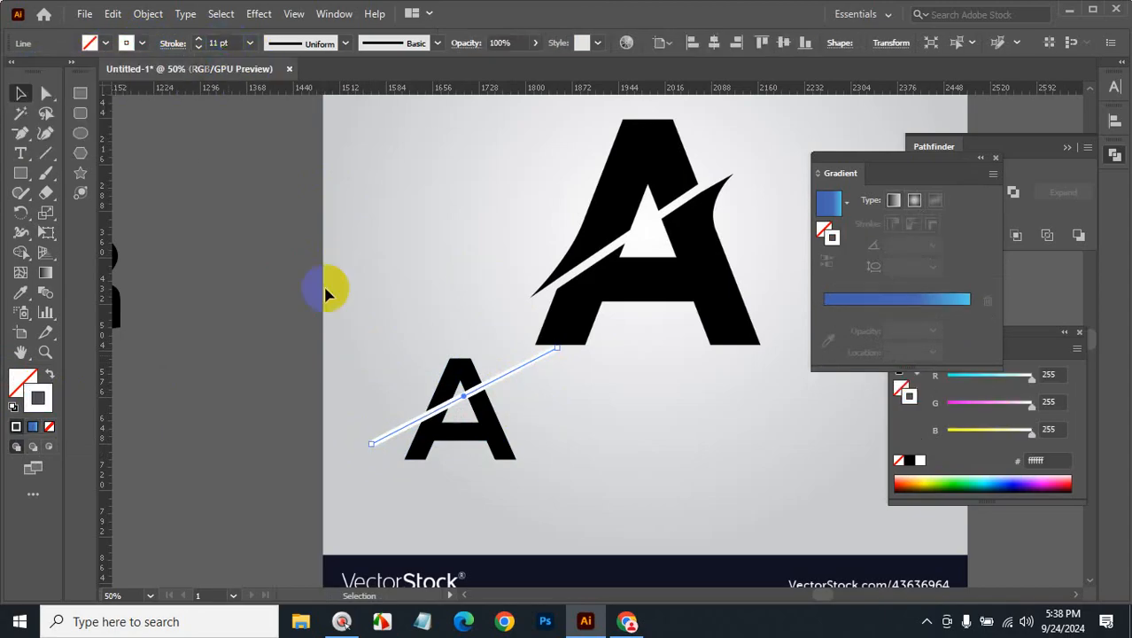
# Reduce the white diagonal line's stroke weight to 6 pt and deselect the line
pyautogui.hotkey('ctrl', 'space')
pyautogui.click(548, 365)
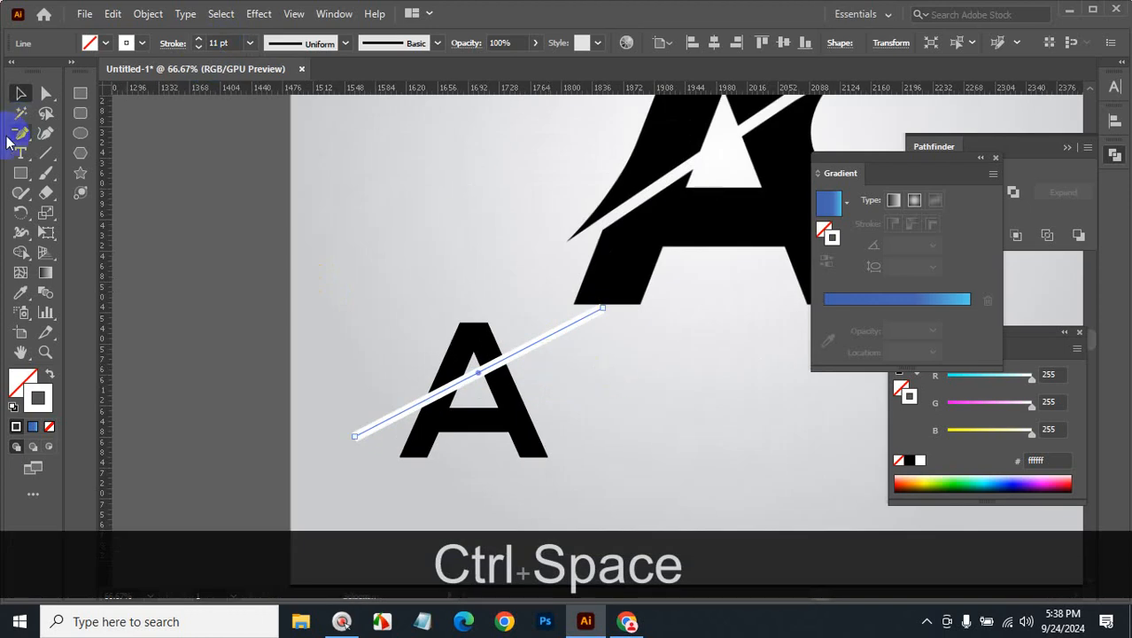
pyautogui.click(17, 97)
pyautogui.click(232, 43)
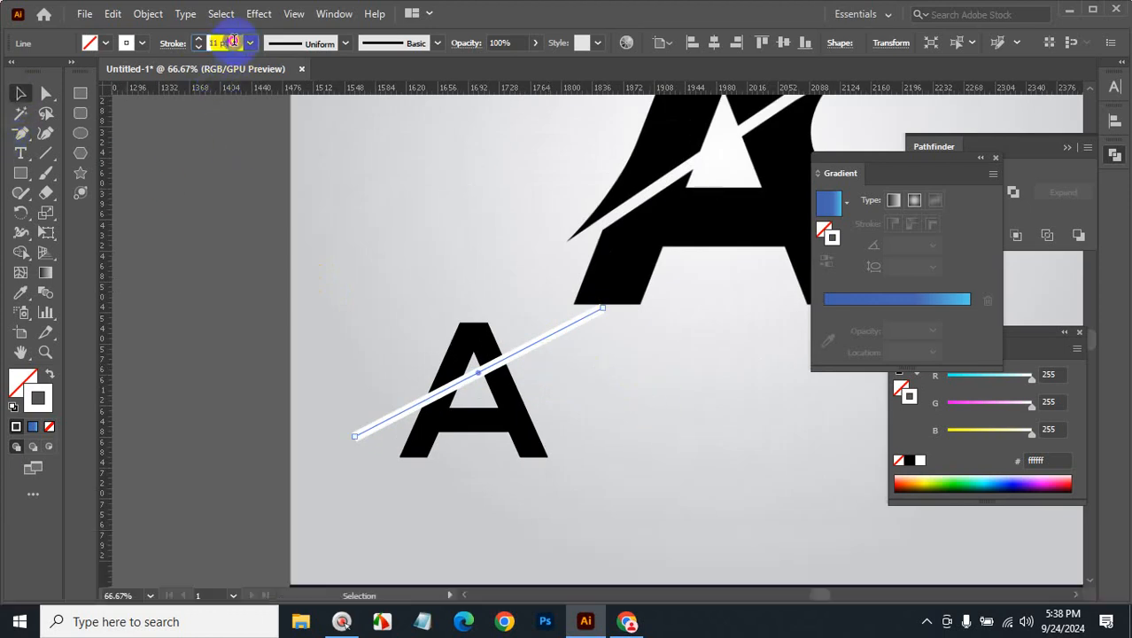
pyautogui.scroll(-3, 234, 41)
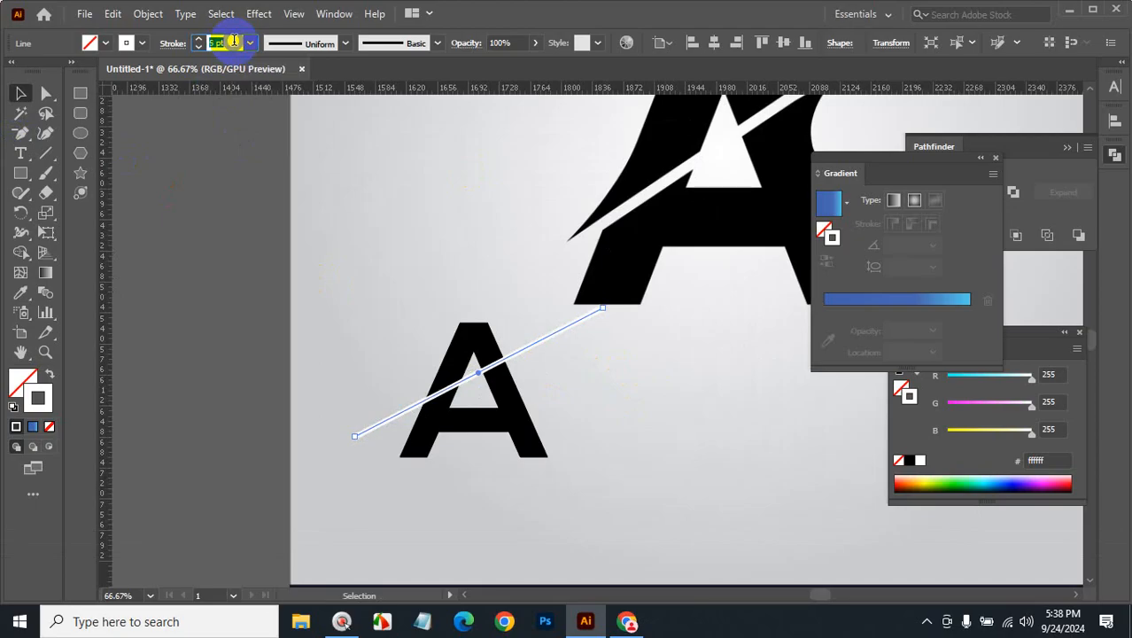
pyautogui.scroll(1, 232, 40)
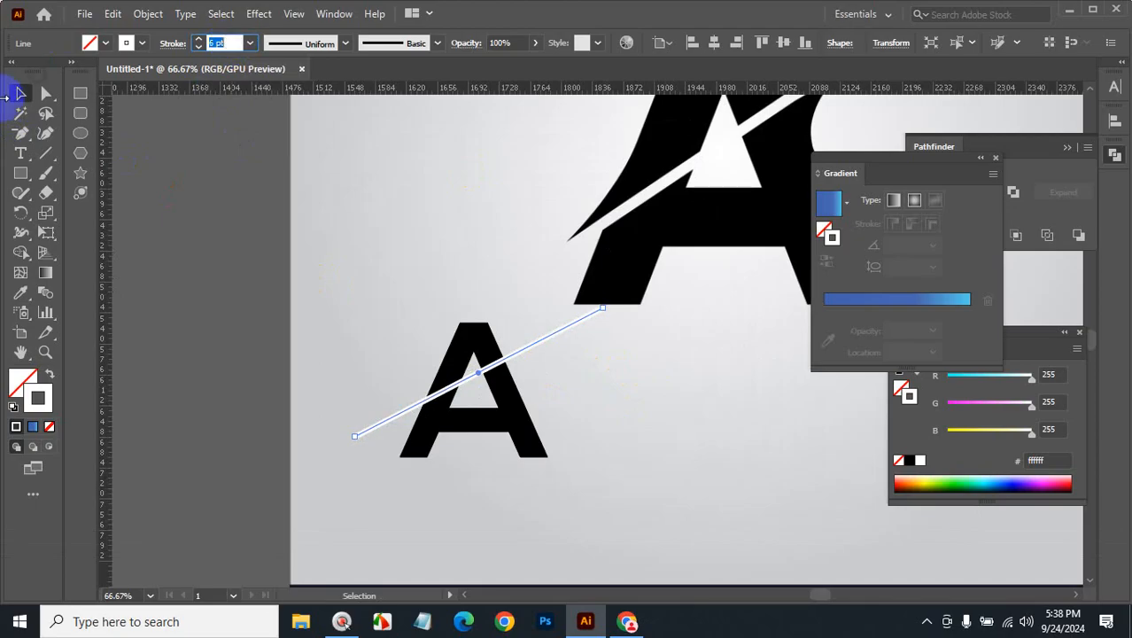
pyautogui.click(19, 104)
pyautogui.click(728, 425)
# Nudge the white diagonal line slightly downward across the small A
pyautogui.click(529, 349)
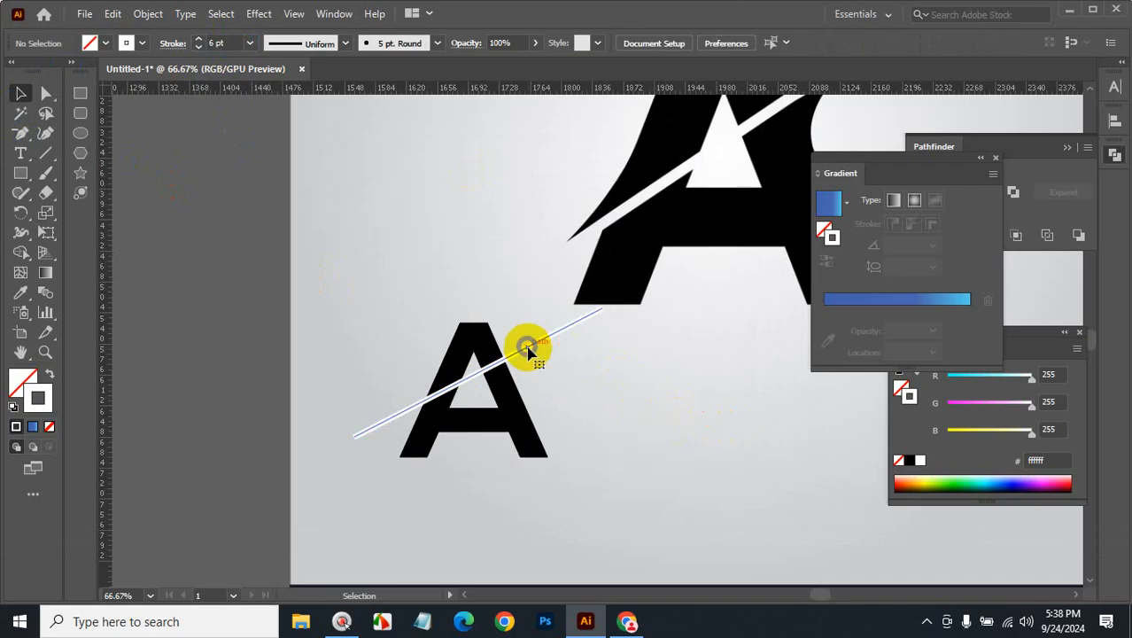
pyautogui.press('Down')
pyautogui.press('Down')
pyautogui.press('Down')
pyautogui.press('Down')
pyautogui.press('Down')
pyautogui.press('Down')
pyautogui.press('Down')
pyautogui.press('Down')
pyautogui.press('Down')
pyautogui.press('Down')
pyautogui.press('Down')
pyautogui.press('Down')
pyautogui.press('Down')
pyautogui.press('Down')
pyautogui.press('Down')
pyautogui.press('Down')
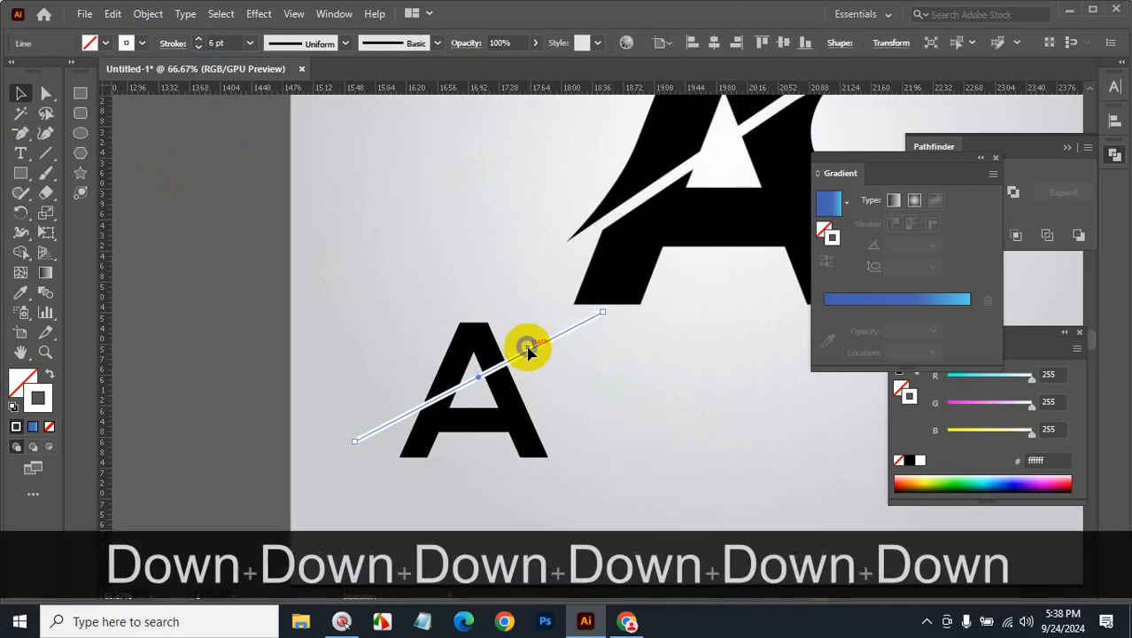
pyautogui.press('Down')
pyautogui.press('Down')
pyautogui.press('Down')
pyautogui.press('Down')
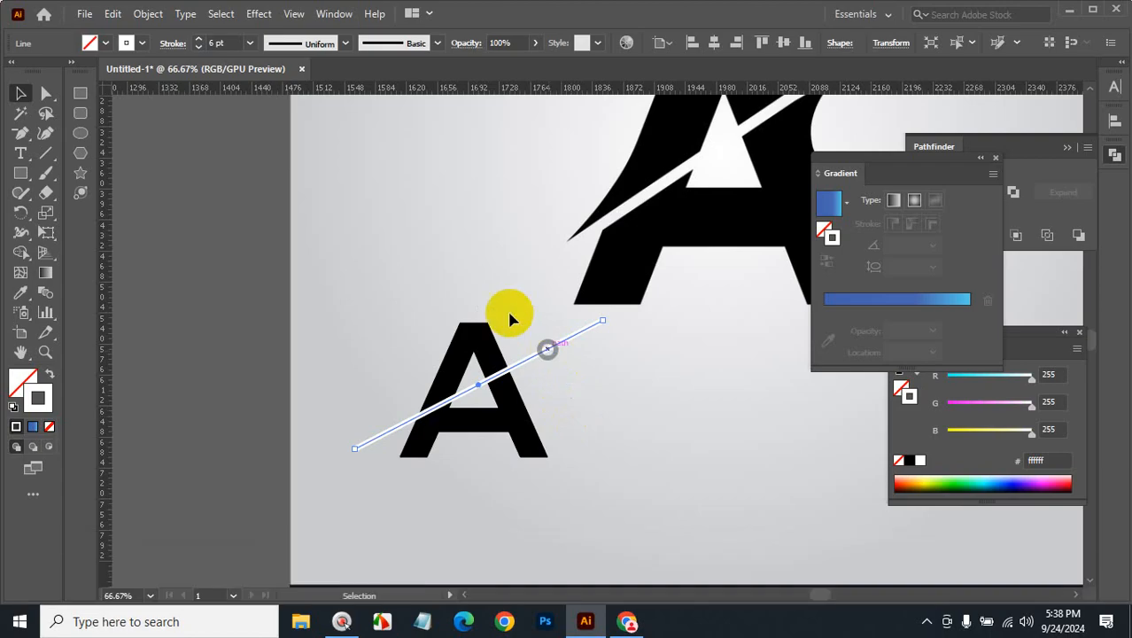
# Expand the diagonal line's fill and stroke into a shape
pyautogui.click(148, 15)
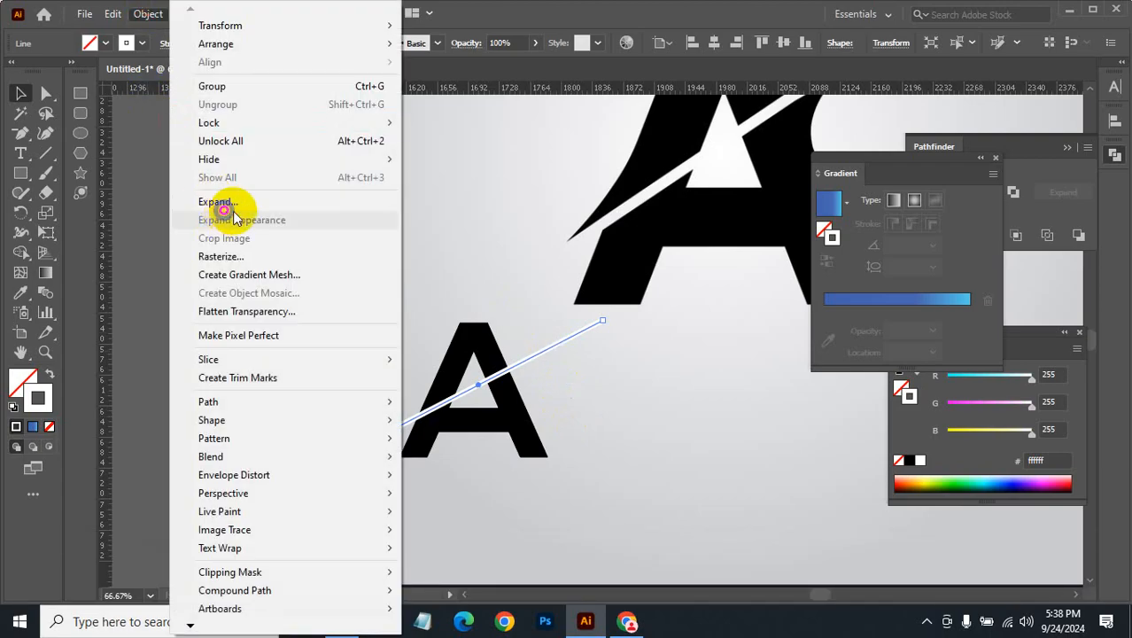
pyautogui.click(246, 207)
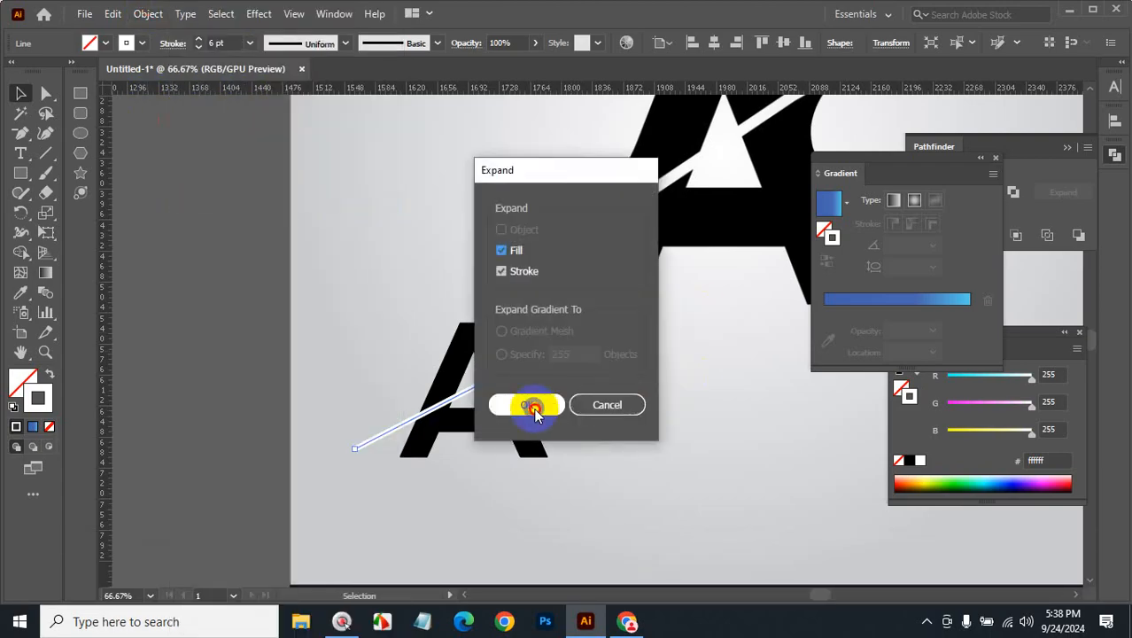
pyautogui.click(526, 403)
# Subtract the expanded diagonal bar from the small A with Minus Front, closing the gradient settings beforehand
pyautogui.moveTo(379, 329); pyautogui.dragTo(578, 444)
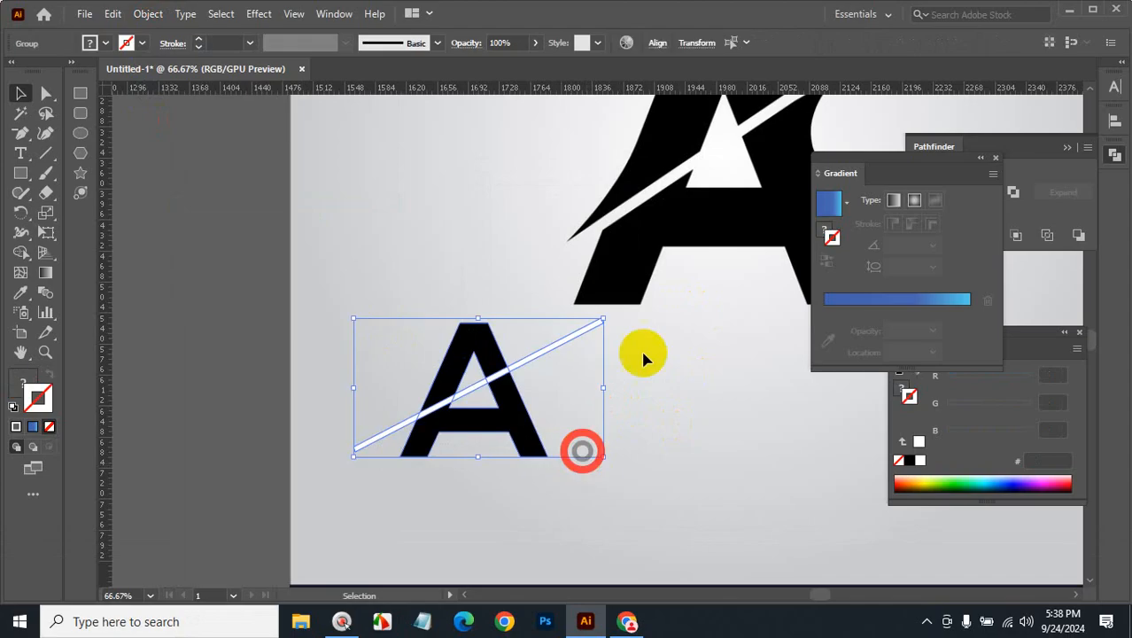
pyautogui.click(998, 163)
pyautogui.click(950, 191)
pyautogui.click(703, 354)
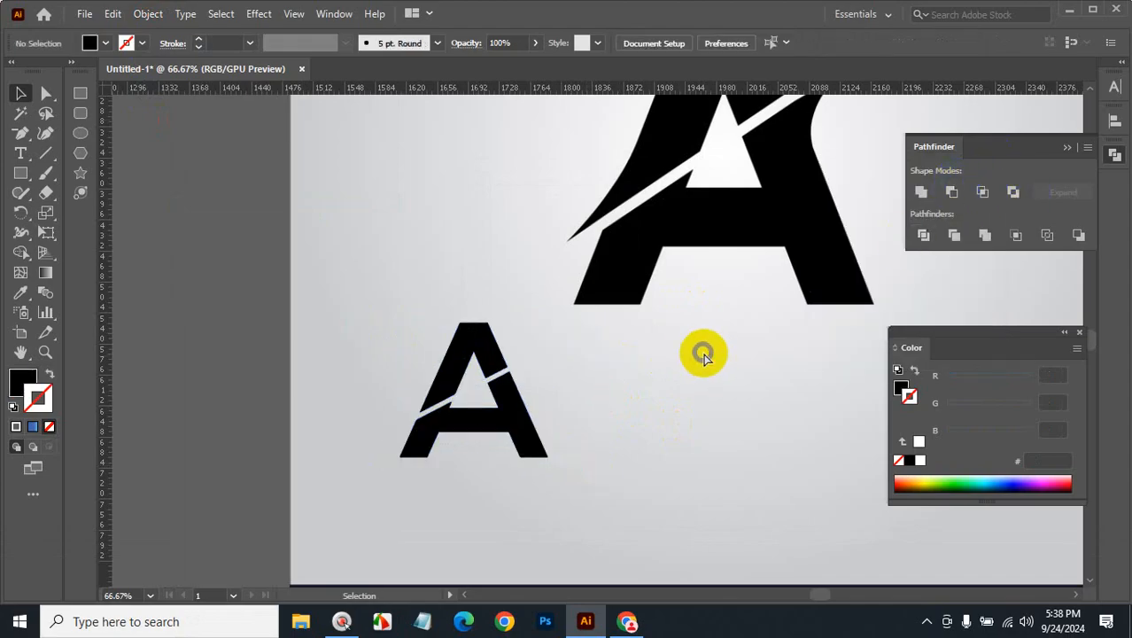
# Add an anchor point on each outer edge of the sliced A: just above the left tip and just below the right corner
pyautogui.hotkey('ctrl', 'alt', 'space')
pyautogui.click(674, 352)
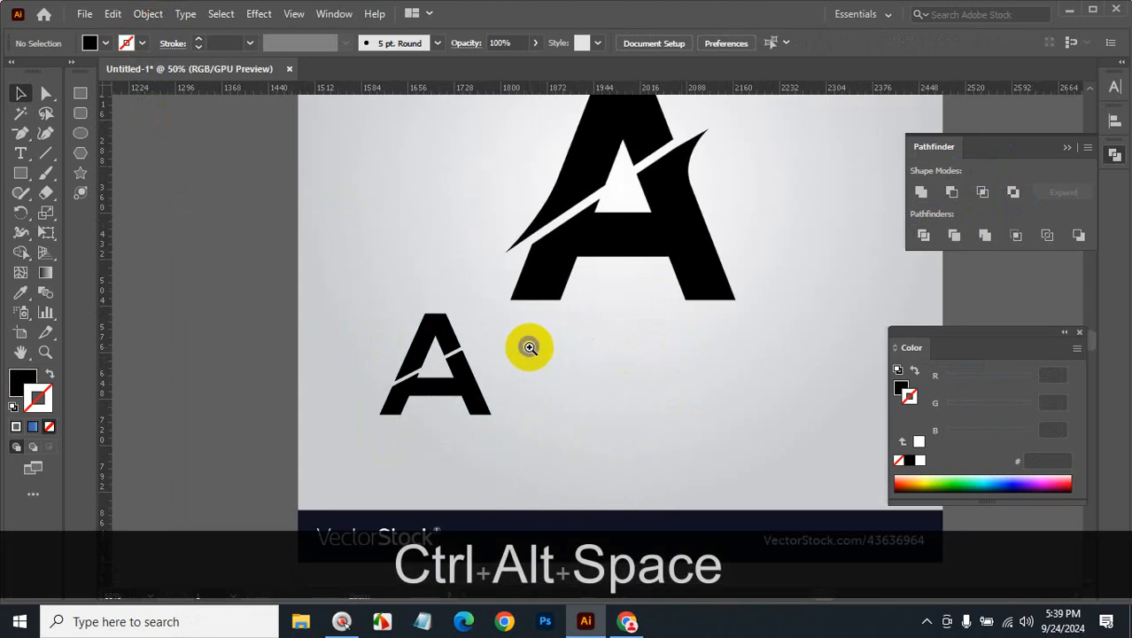
pyautogui.click(523, 347)
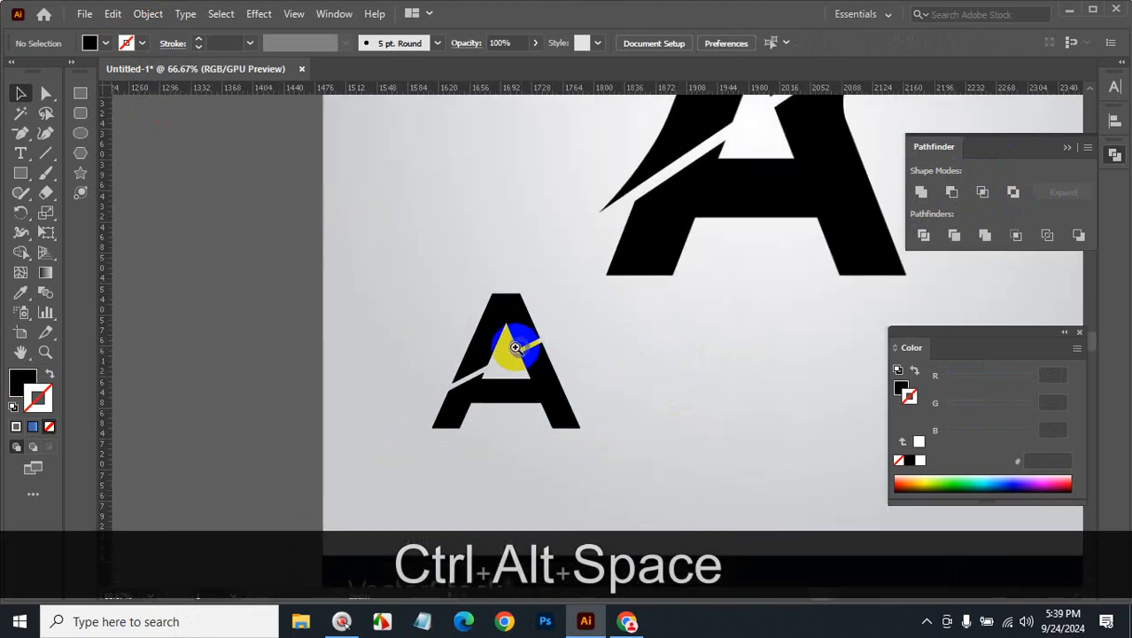
pyautogui.click(513, 346)
pyautogui.click(578, 359)
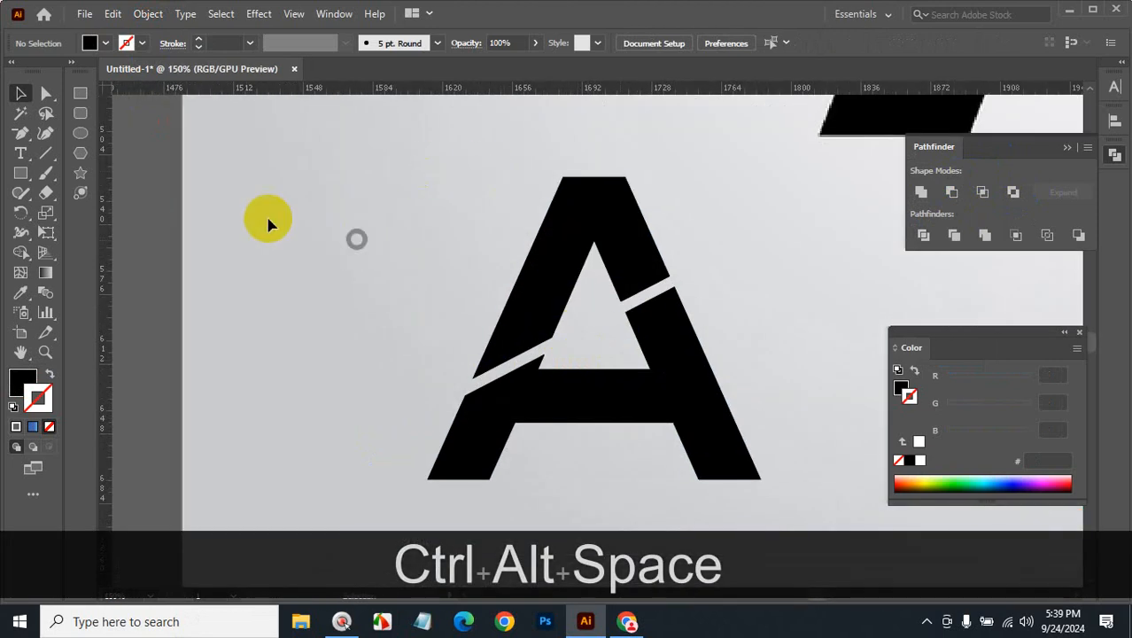
pyautogui.click(21, 133)
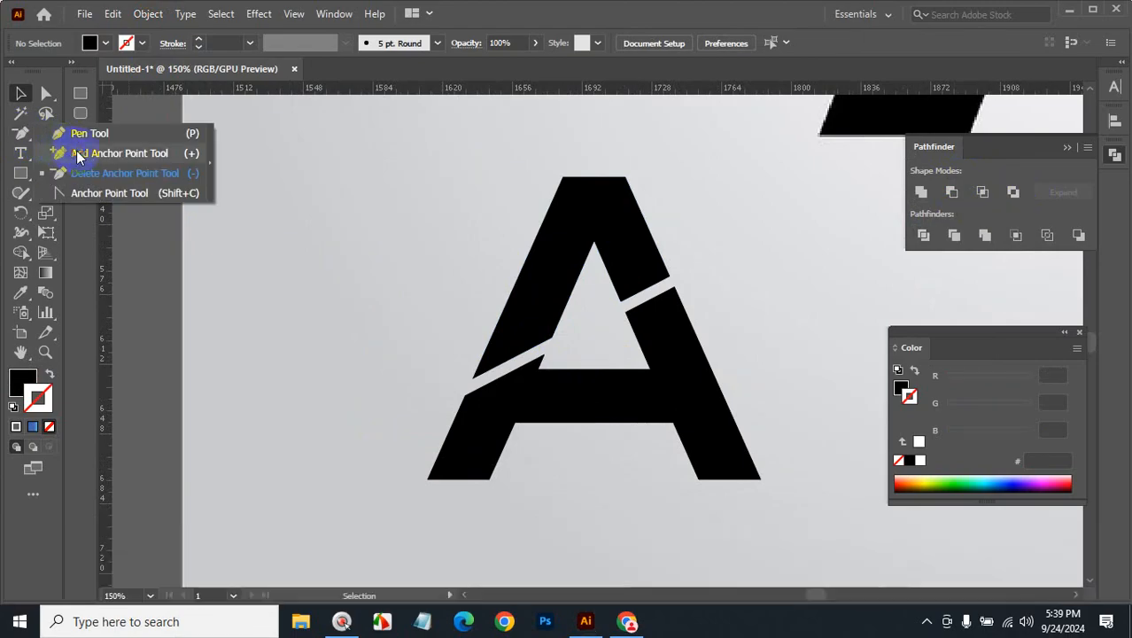
pyautogui.click(78, 155)
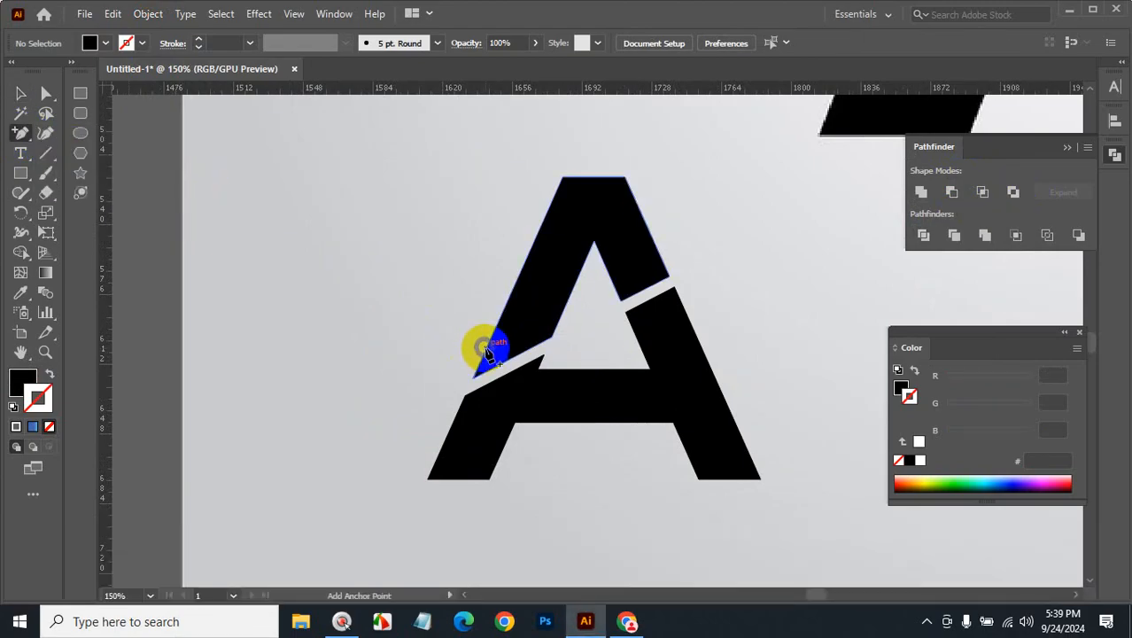
pyautogui.click(486, 351)
pyautogui.click(687, 317)
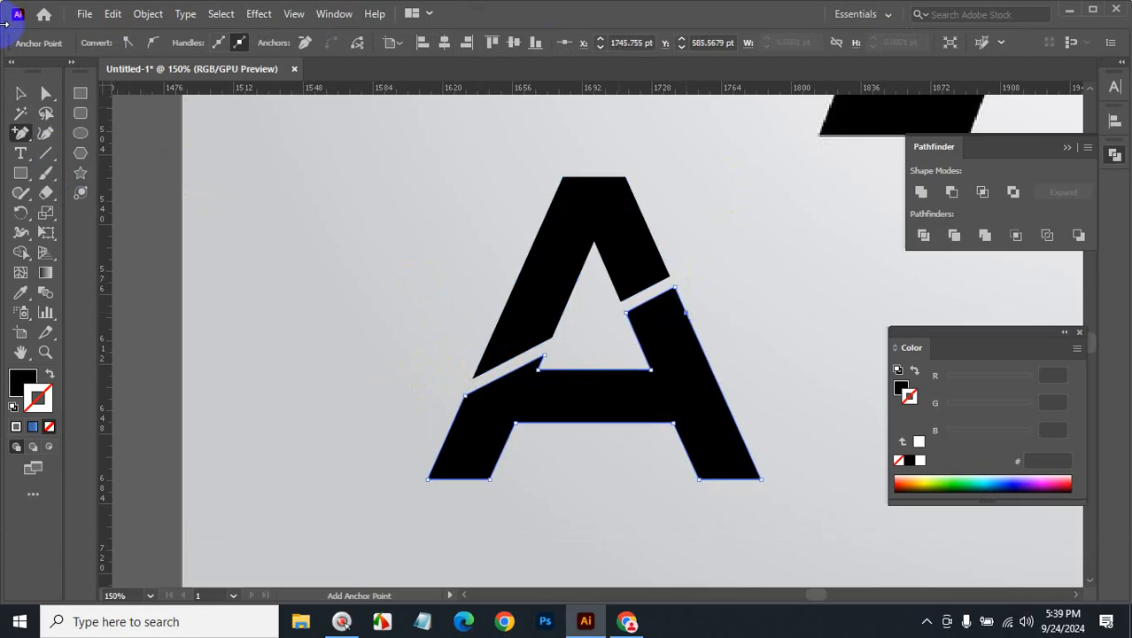
# Pull the lower piece's upper-right corner and the upper piece's lower-left corner outward along the slice to form pointed spikes
pyautogui.click(46, 93)
pyautogui.click(675, 289)
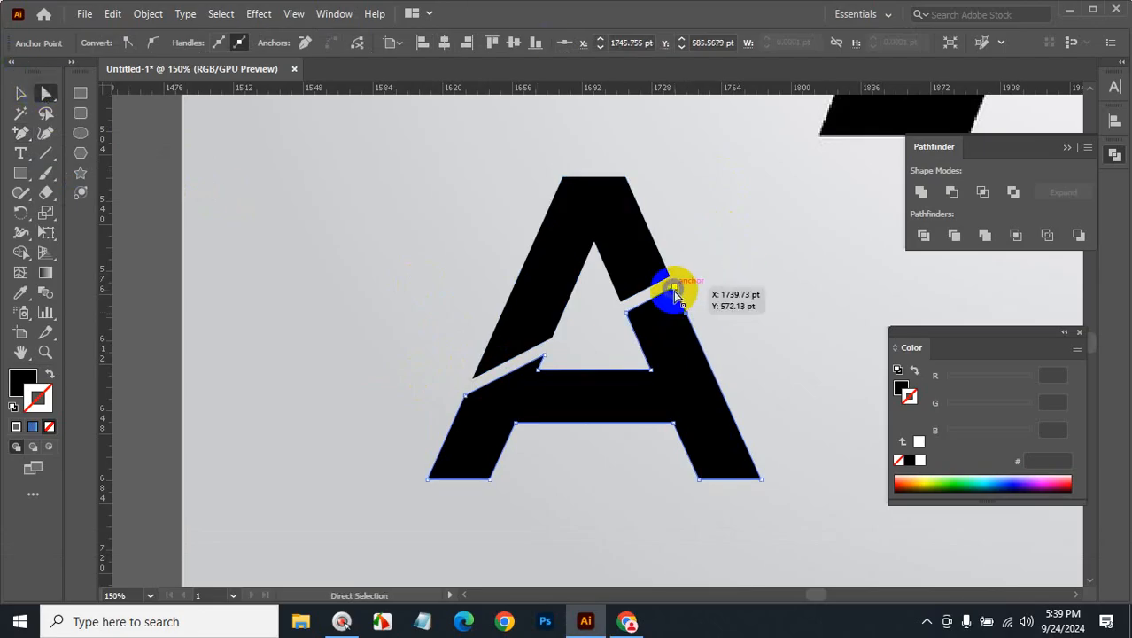
pyautogui.moveTo(674, 289); pyautogui.dragTo(715, 266)
pyautogui.click(474, 376)
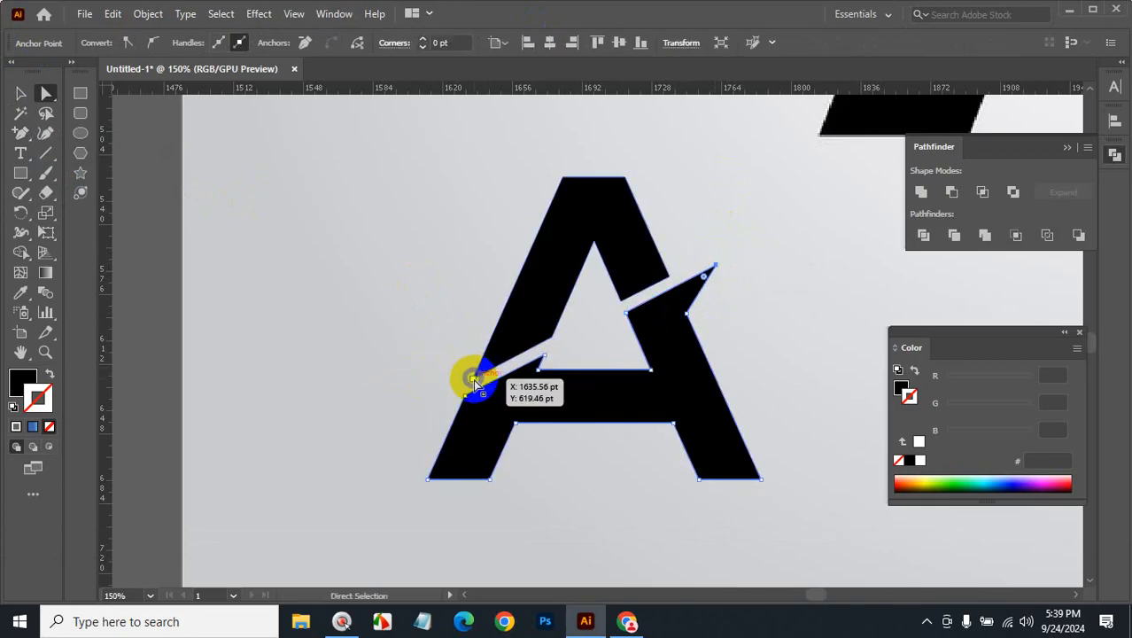
pyautogui.moveTo(475, 381); pyautogui.dragTo(410, 410)
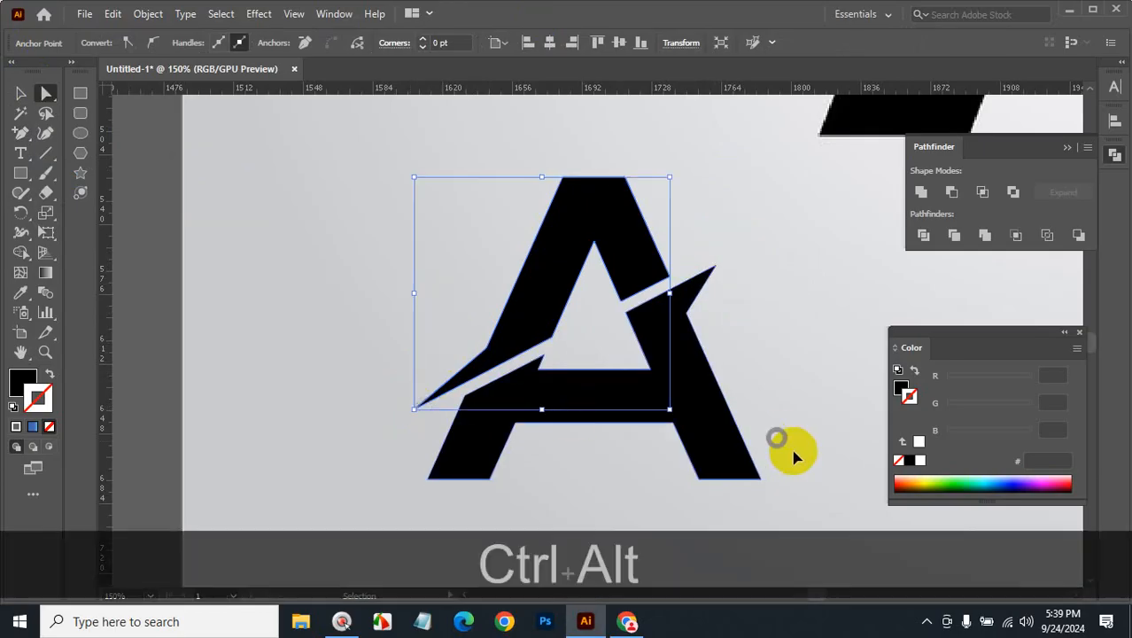
# Round the inward corner below the right spike of the sliced A's lower piece into a smooth curve
pyautogui.hotkey('ctrl', 'alt', 'space')
pyautogui.click(763, 366)
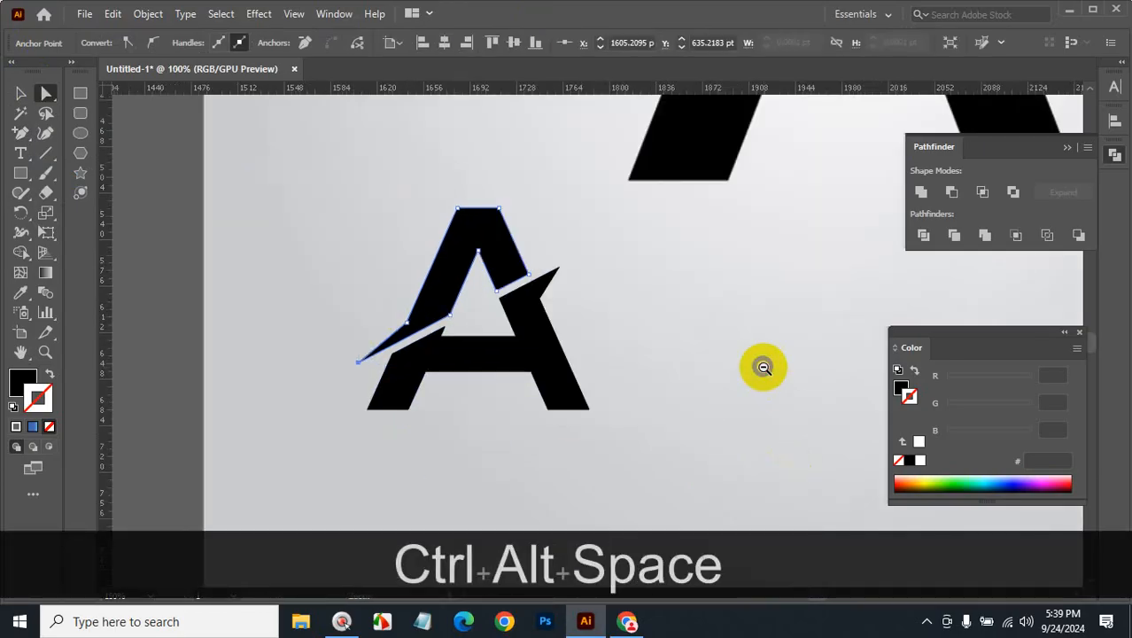
pyautogui.click(614, 321)
pyautogui.moveTo(611, 258); pyautogui.dragTo(549, 381)
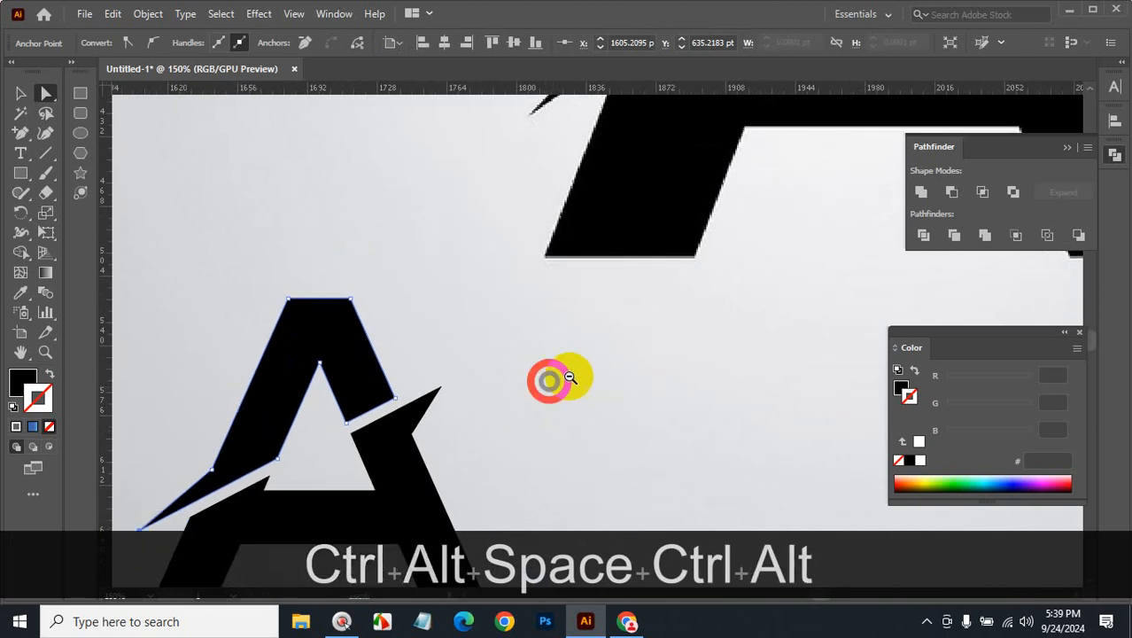
pyautogui.click(570, 376)
pyautogui.click(620, 347)
pyautogui.click(630, 336)
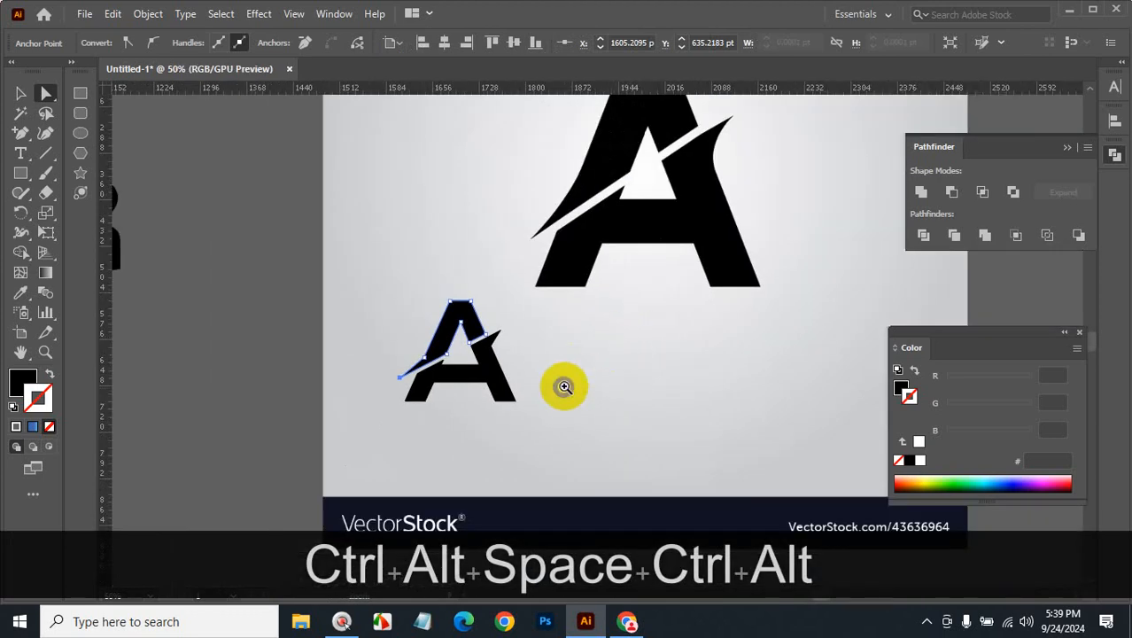
pyautogui.click(549, 331)
pyautogui.click(548, 317)
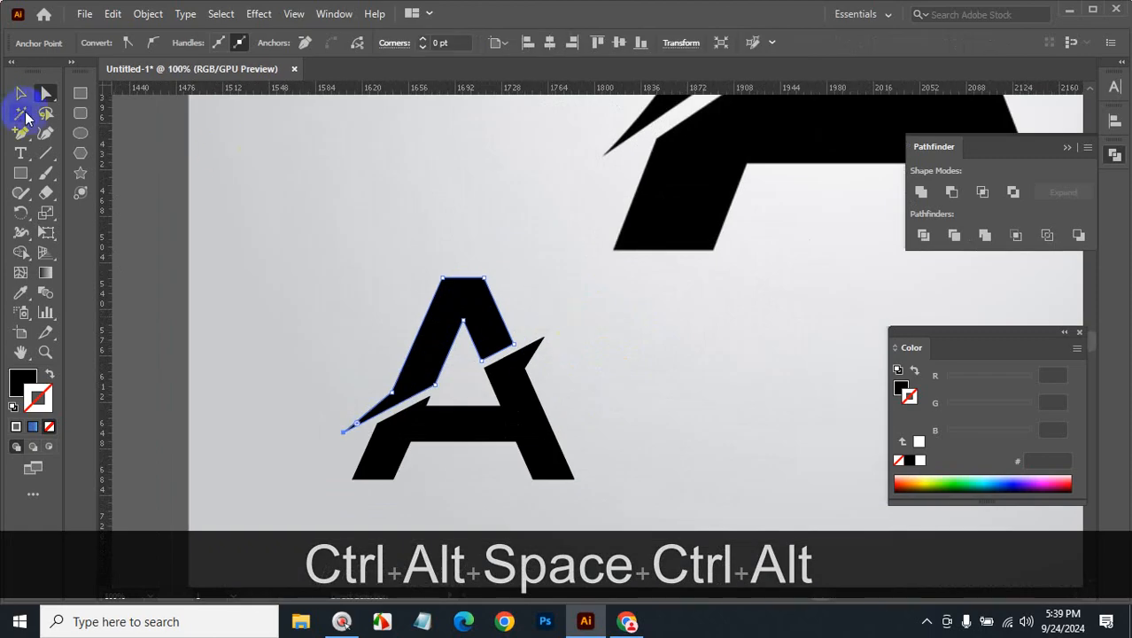
pyautogui.keyDown('ctrl'); pyautogui.click(488, 383); pyautogui.keyUp('ctrl')
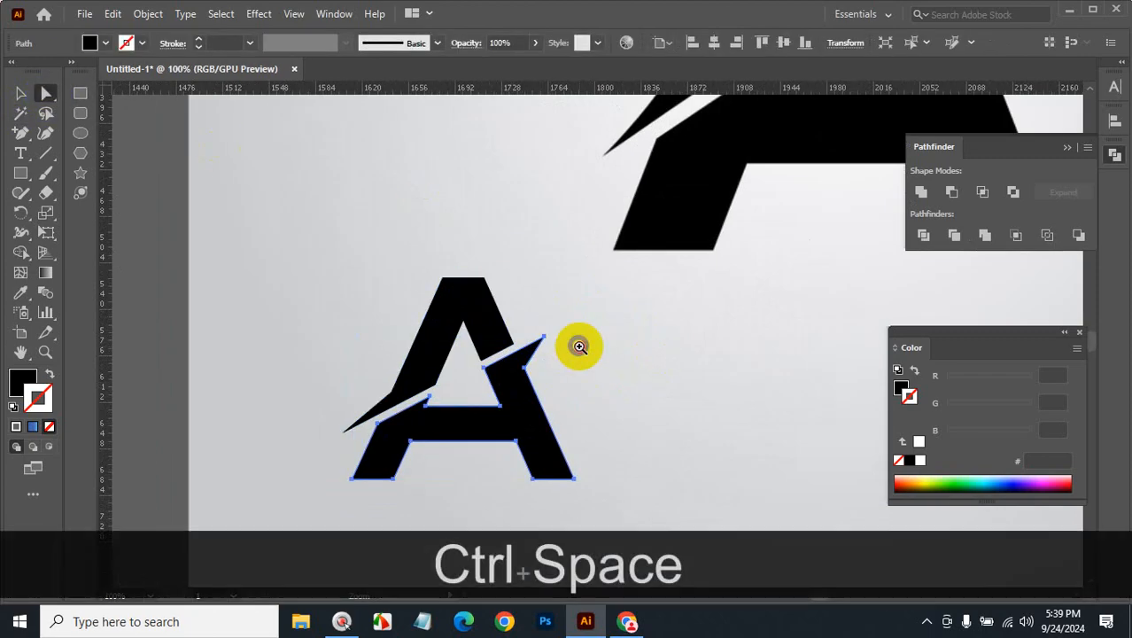
pyautogui.keyDown('ctrl'); pyautogui.click(578, 343); pyautogui.keyUp('ctrl')
pyautogui.keyDown('ctrl'); pyautogui.click(553, 370); pyautogui.keyUp('ctrl')
pyautogui.keyDown('ctrl'); pyautogui.click(548, 360); pyautogui.keyUp('ctrl')
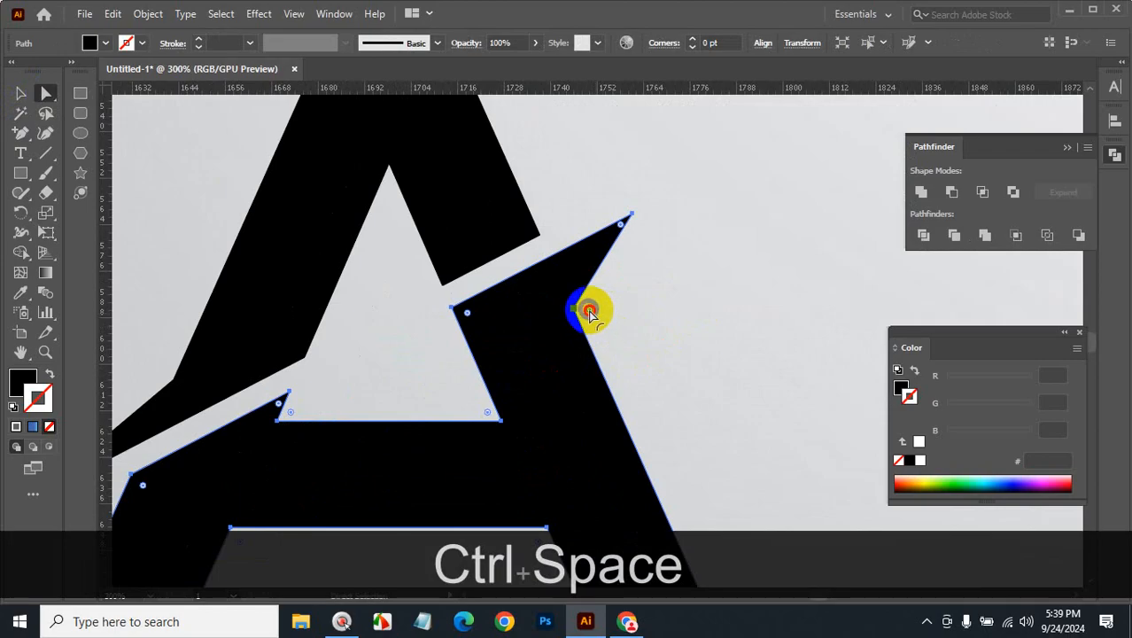
pyautogui.moveTo(588, 309); pyautogui.dragTo(310, 363)
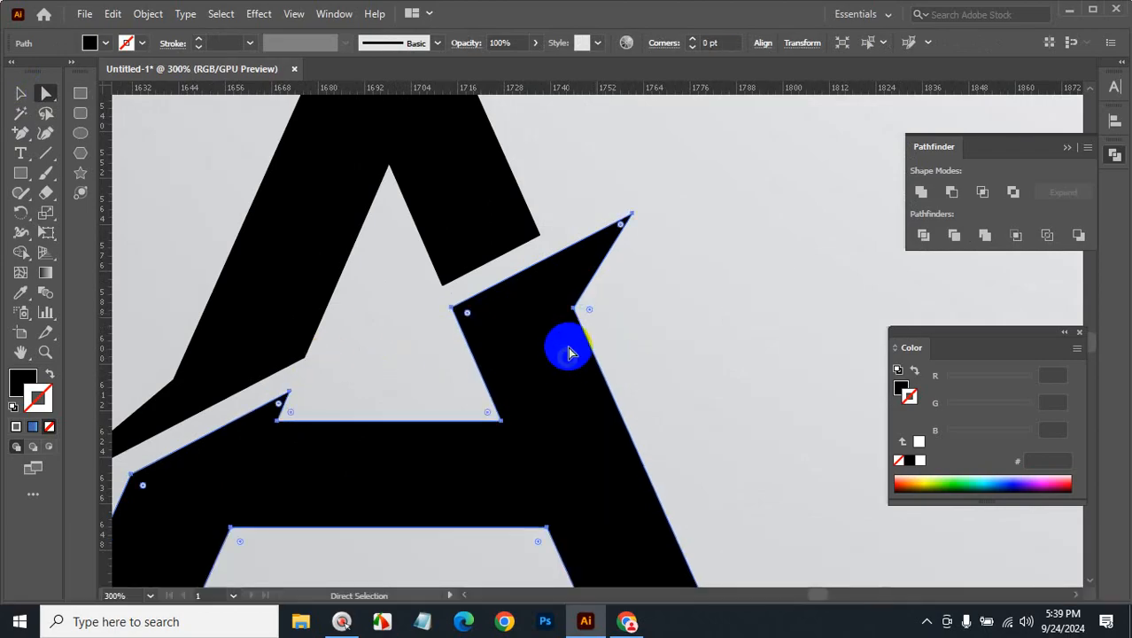
pyautogui.moveTo(589, 309); pyautogui.dragTo(689, 321)
pyautogui.click(771, 334)
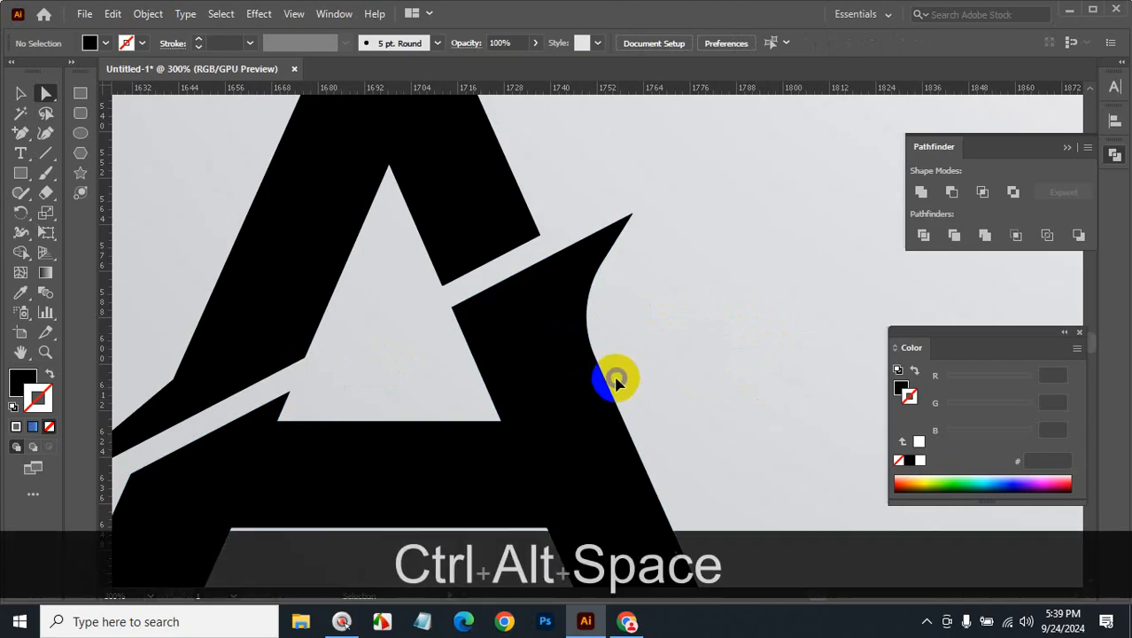
pyautogui.keyDown('ctrl'); pyautogui.keyDown('alt'); pyautogui.click(614, 379); pyautogui.keyUp('alt'); pyautogui.keyUp('ctrl')
pyautogui.keyDown('ctrl'); pyautogui.keyDown('alt'); pyautogui.click(611, 366); pyautogui.keyUp('alt'); pyautogui.keyUp('ctrl')
pyautogui.keyDown('ctrl'); pyautogui.keyDown('alt'); pyautogui.click(611, 366); pyautogui.keyUp('alt'); pyautogui.keyUp('ctrl')
pyautogui.keyDown('ctrl'); pyautogui.keyDown('alt'); pyautogui.click(601, 352); pyautogui.keyUp('alt'); pyautogui.keyUp('ctrl')
pyautogui.keyDown('ctrl'); pyautogui.keyDown('alt'); pyautogui.click(602, 352); pyautogui.keyUp('alt'); pyautogui.keyUp('ctrl')
pyautogui.keyDown('ctrl'); pyautogui.keyDown('alt'); pyautogui.click(616, 360); pyautogui.keyUp('alt'); pyautogui.keyUp('ctrl')
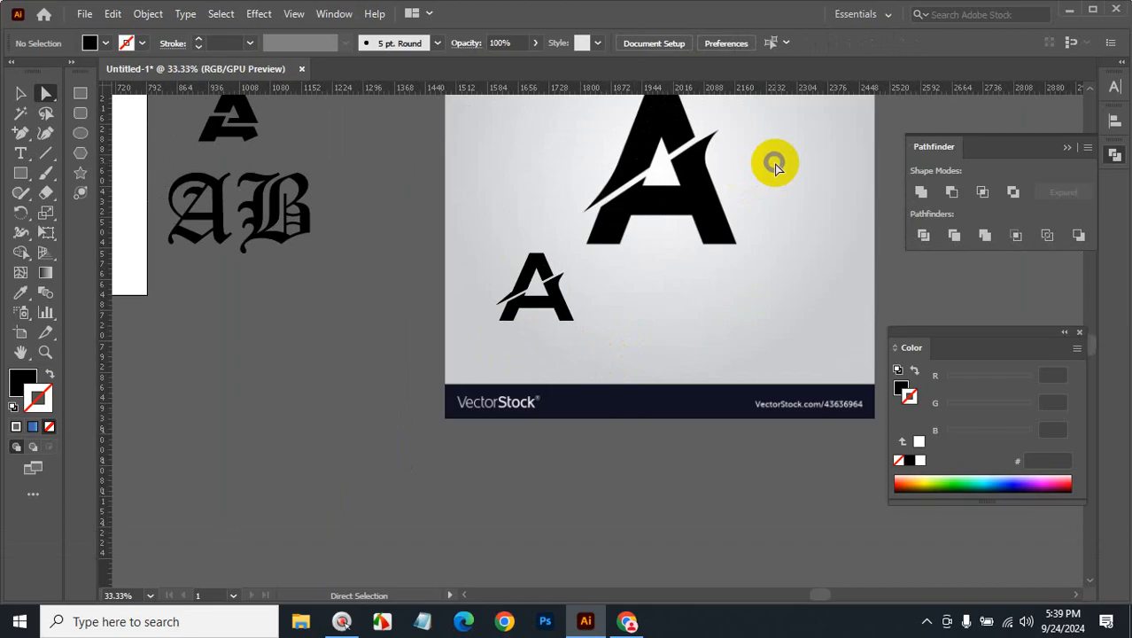
# Switch to Chrome, search Google in a new tab for "ginerik logo", and accept the suggested spelling "generic logo"
pyautogui.click(627, 621)
pyautogui.click(964, 17)
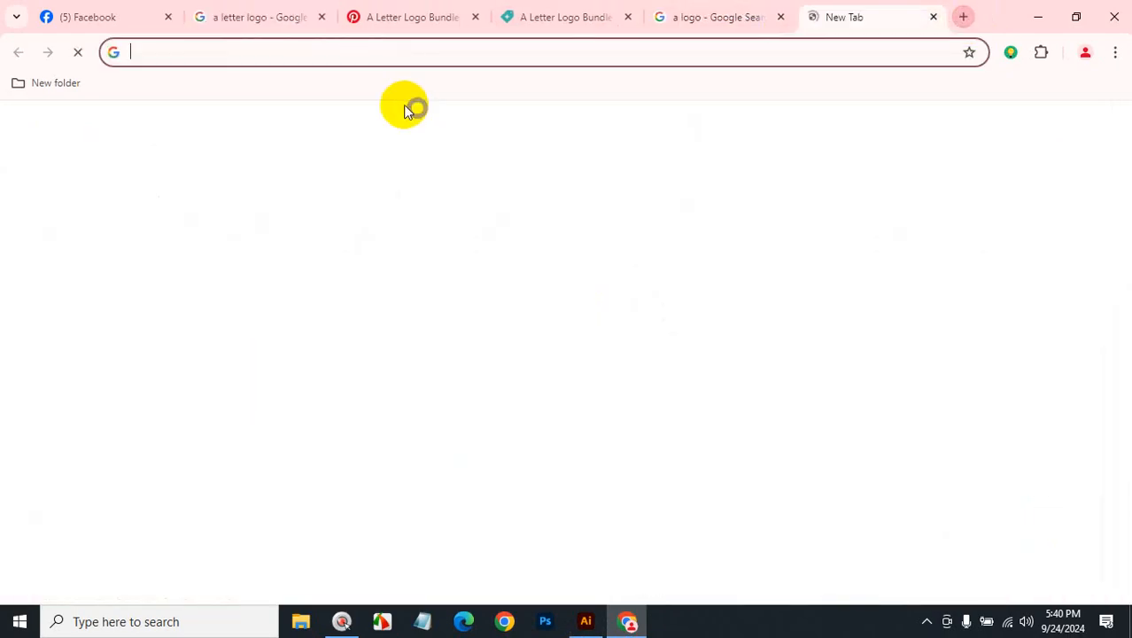
pyautogui.click(330, 53)
pyautogui.write('gi')
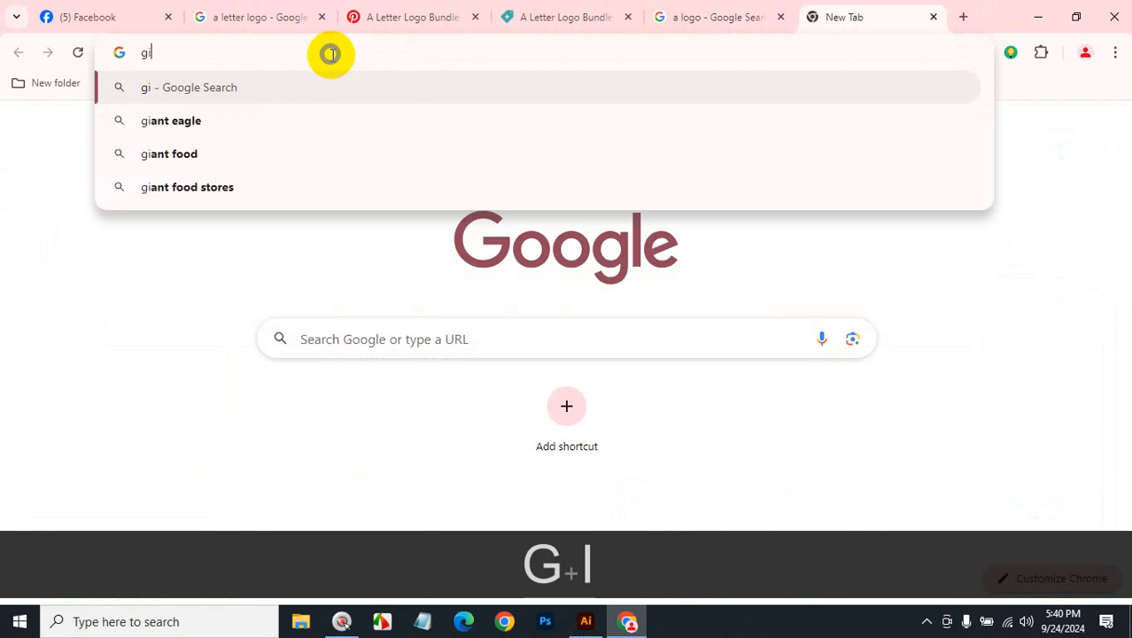
pyautogui.write('r')
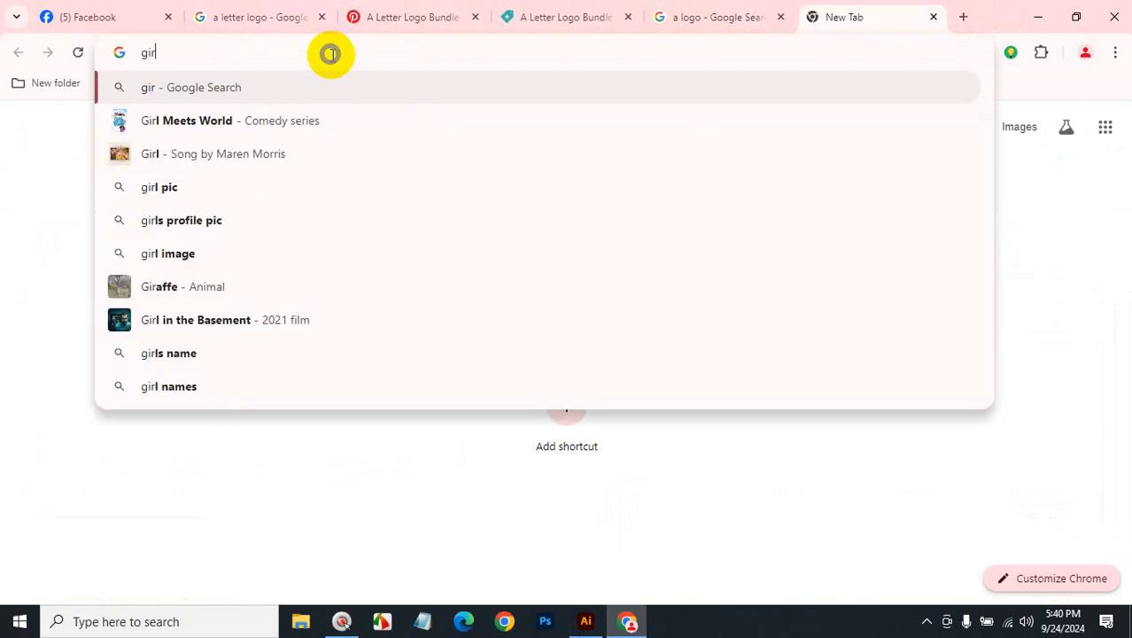
pyautogui.press('BackSpace')
pyautogui.press('BackSpace')
pyautogui.write('eni')
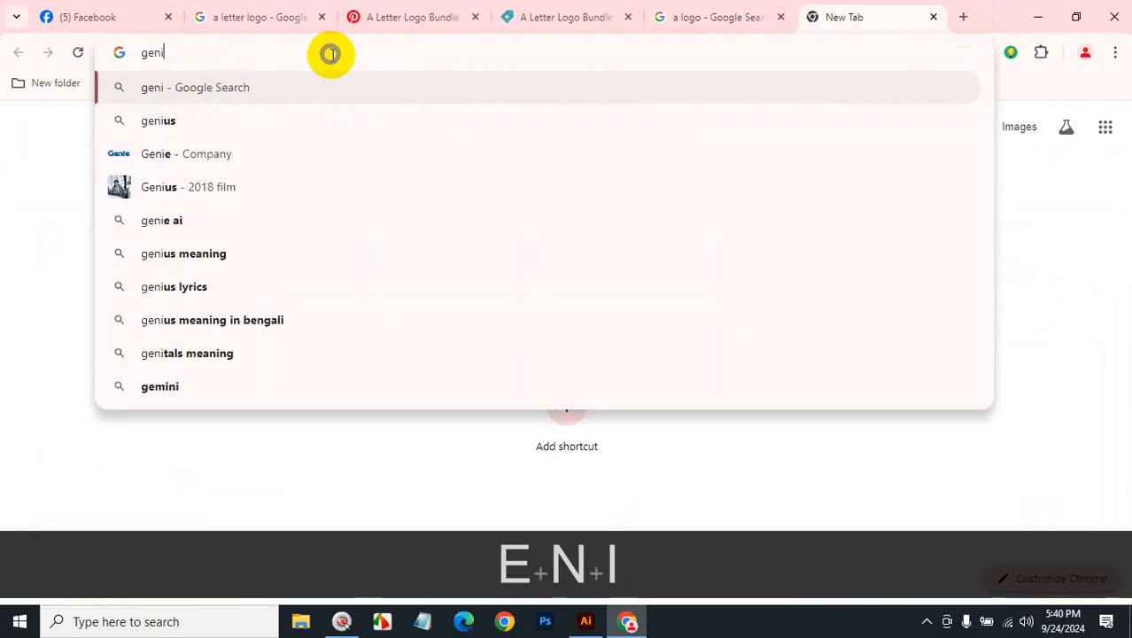
pyautogui.write('r')
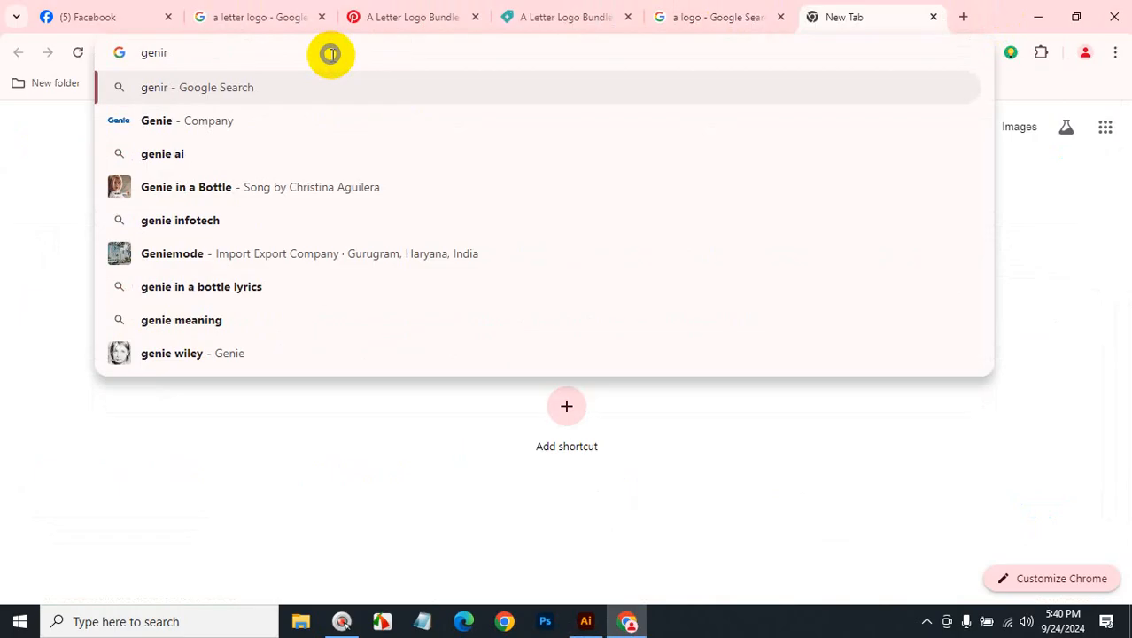
pyautogui.press('BackSpace')
pyautogui.press('BackSpace')
pyautogui.press('BackSpace')
pyautogui.press('BackSpace')
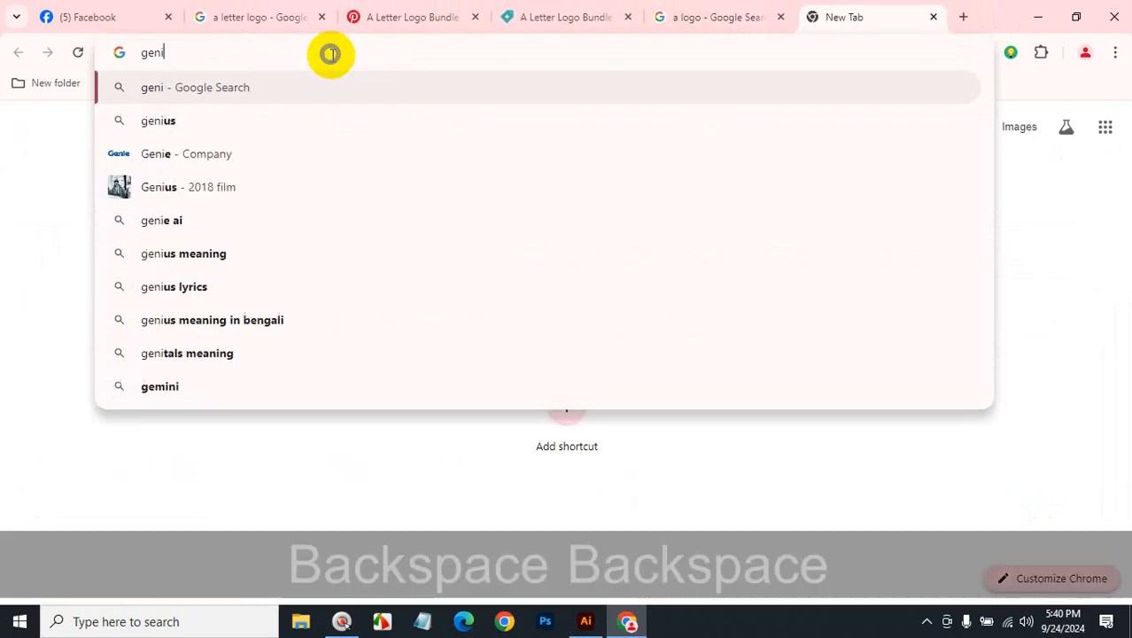
pyautogui.write('in')
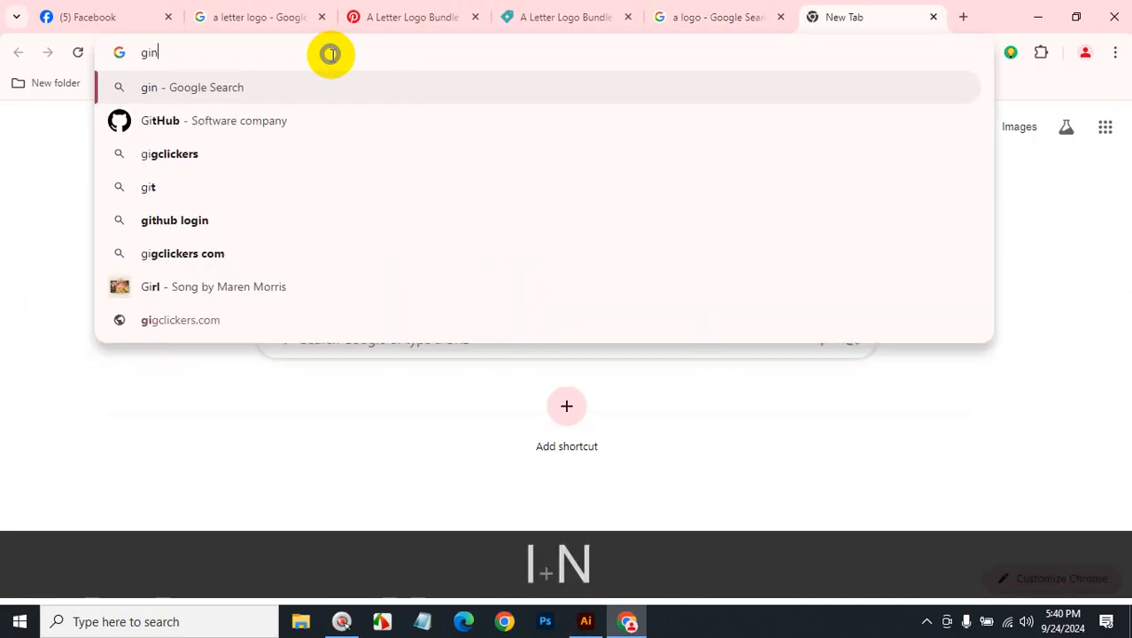
pyautogui.write('eri')
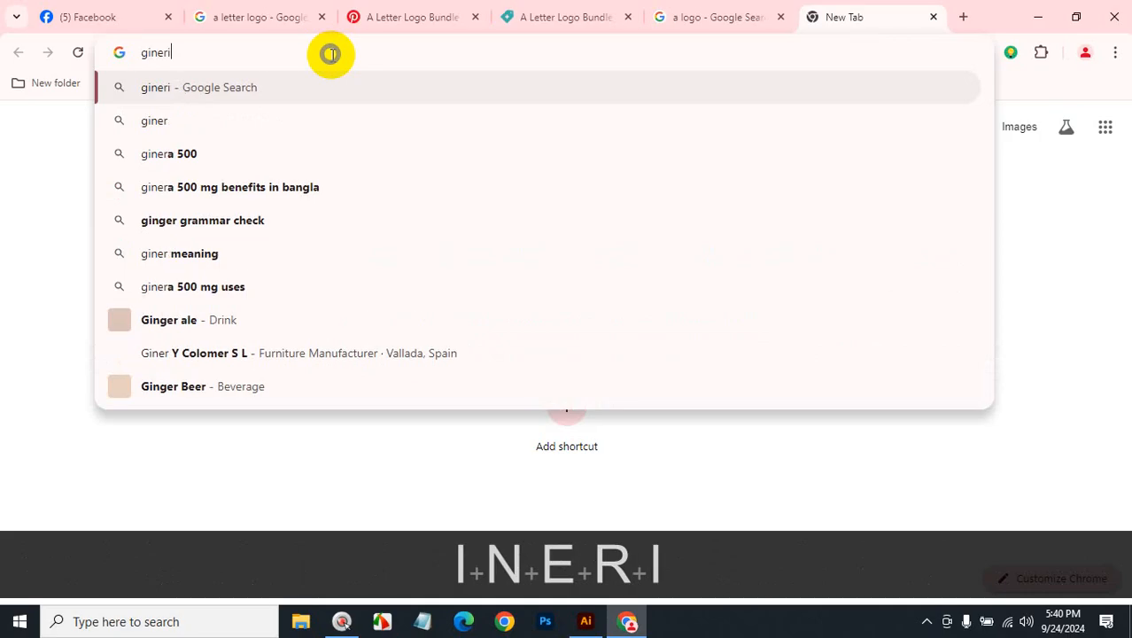
pyautogui.write('k logo')
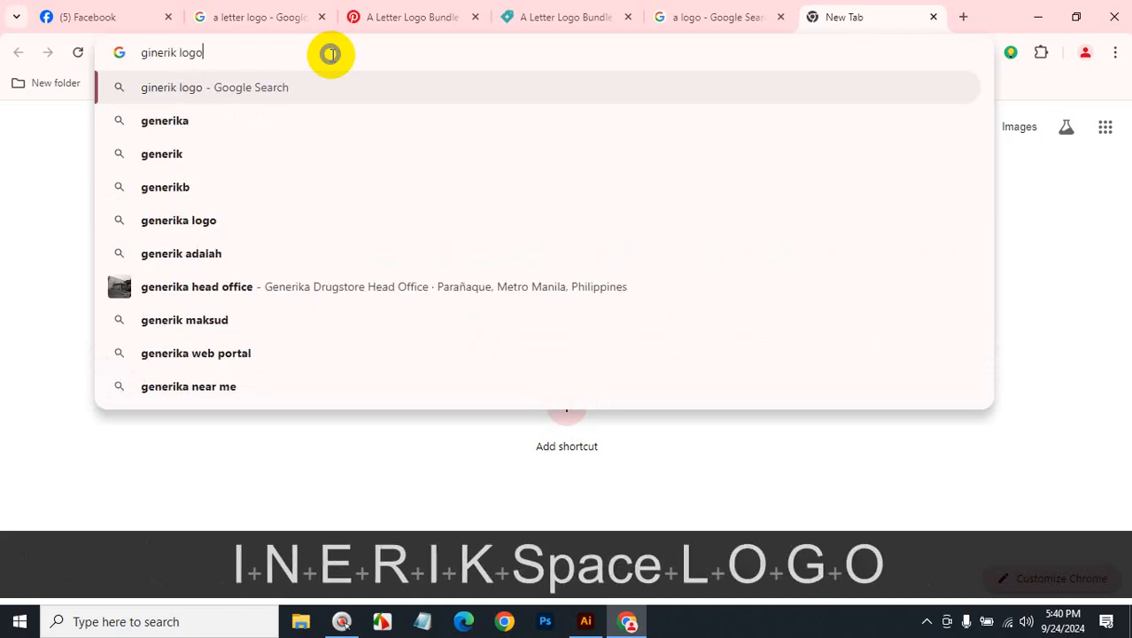
pyautogui.press('Return')
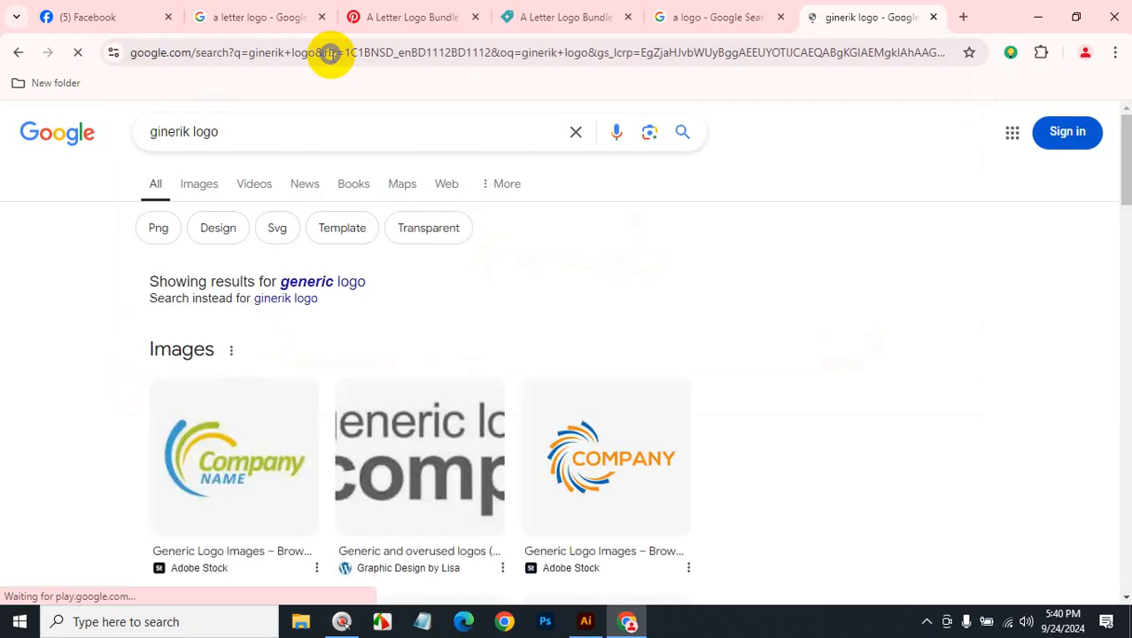
pyautogui.click(317, 280)
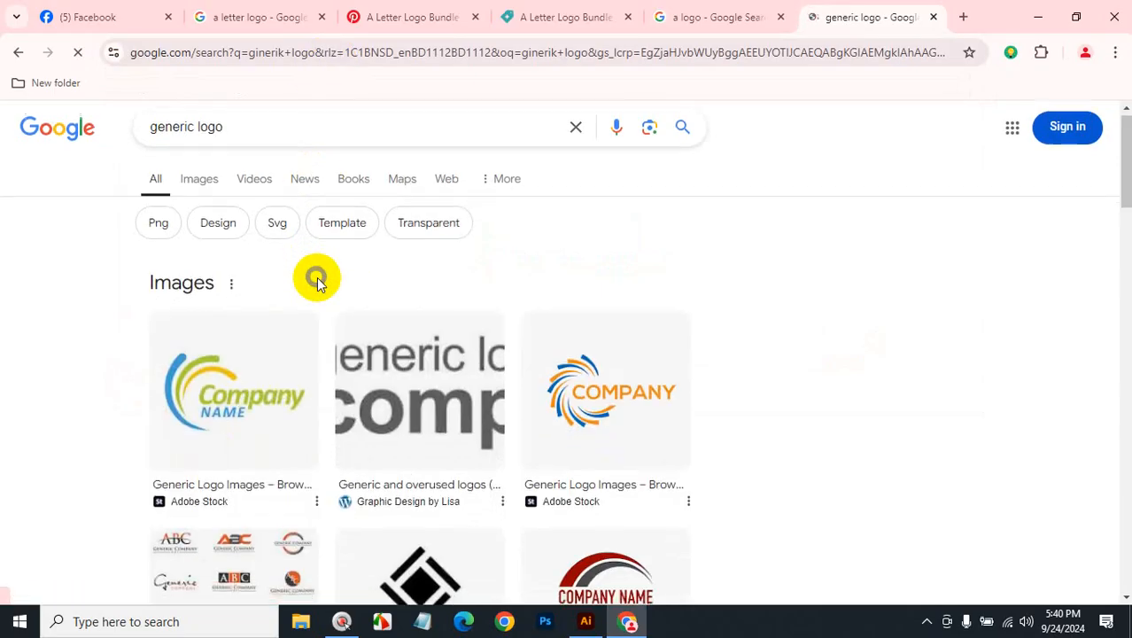
# Open the graphicdesignbylisa.com result "Generic and overused logos (avoid them!)" in a separate tab and bring that page up
pyautogui.scroll(-5, 317, 281)
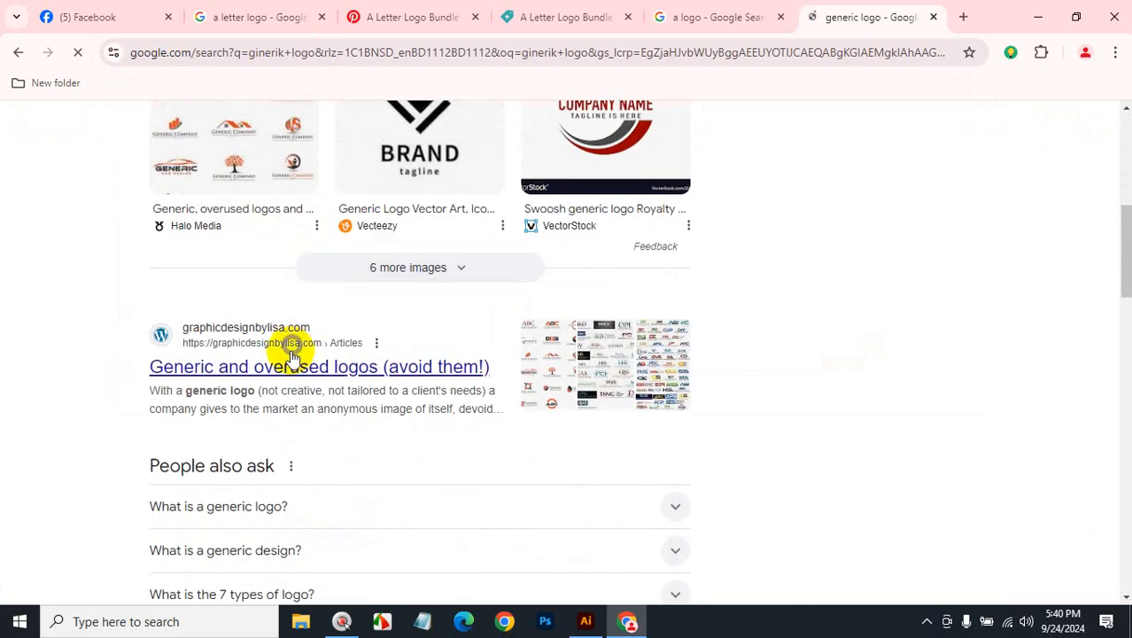
pyautogui.middleClick(260, 328)
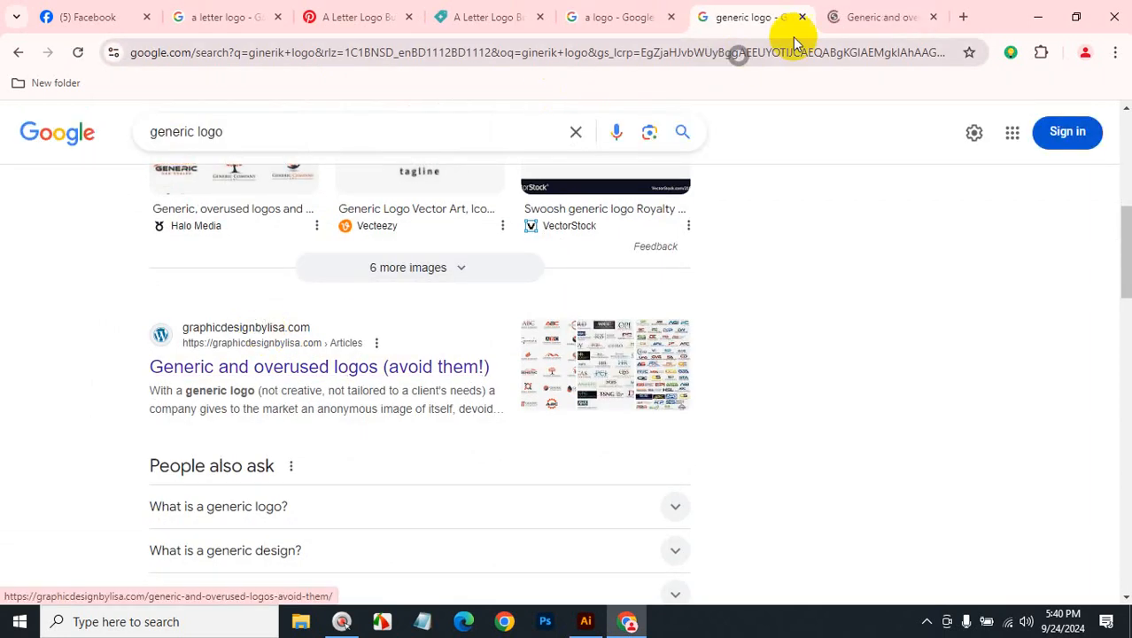
pyautogui.click(861, 15)
pyautogui.click(763, 18)
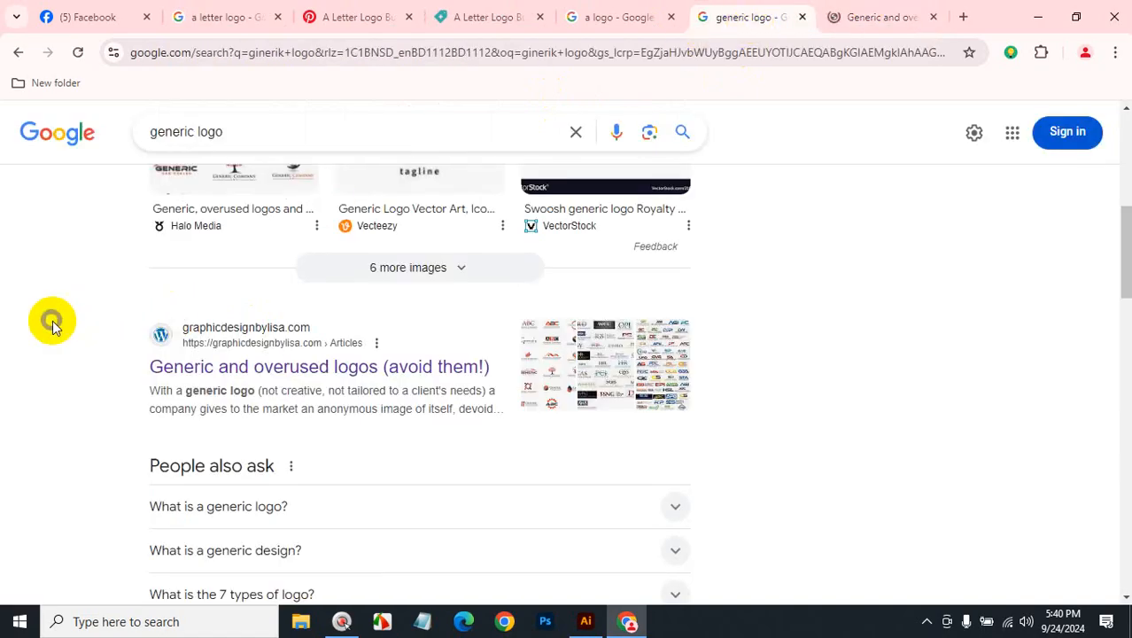
pyautogui.scroll(-4, 52, 320)
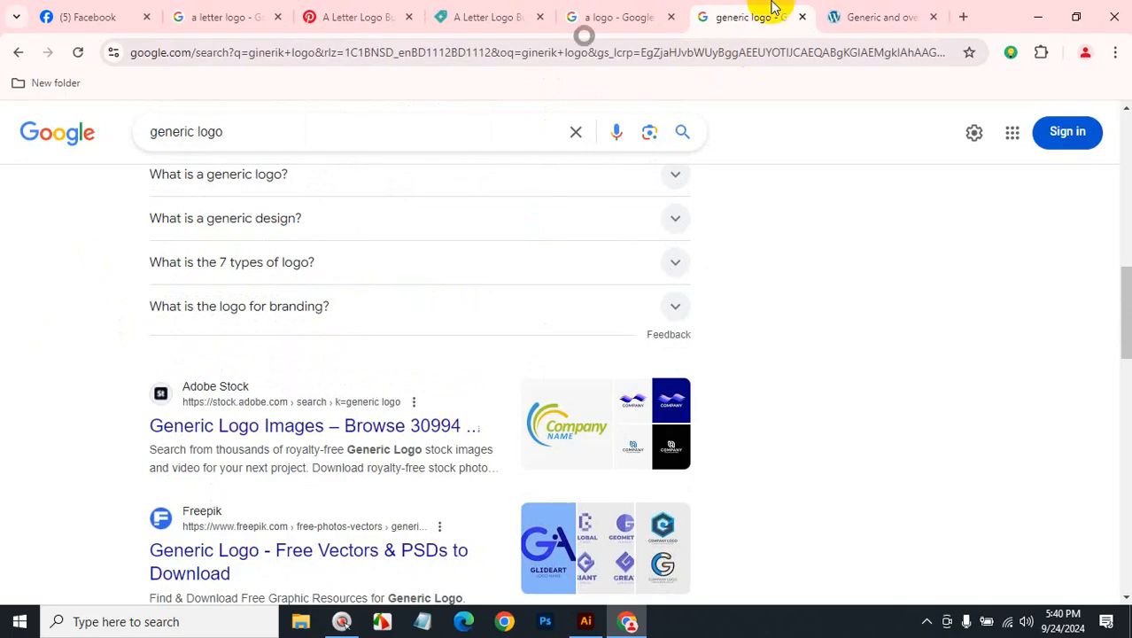
pyautogui.click(866, 16)
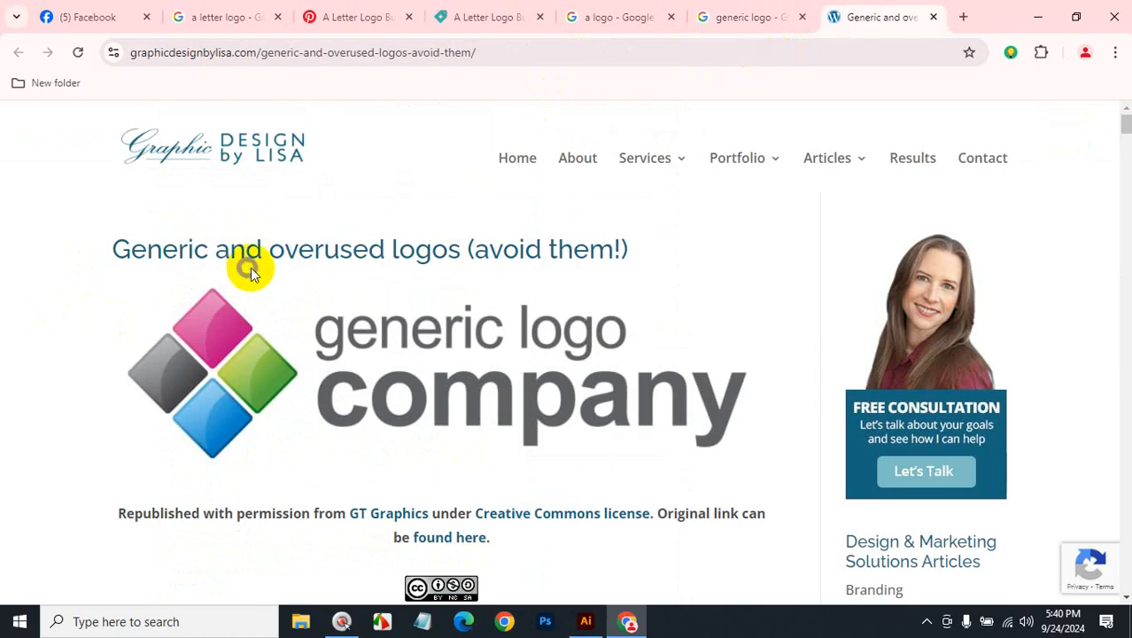
# Look through the article's generic logo examples, from arc-cut acronyms and script fonts to square boxes, growth charts, roofs and spheres
pyautogui.scroll(-7, 248, 267)
pyautogui.scroll(-6, 252, 268)
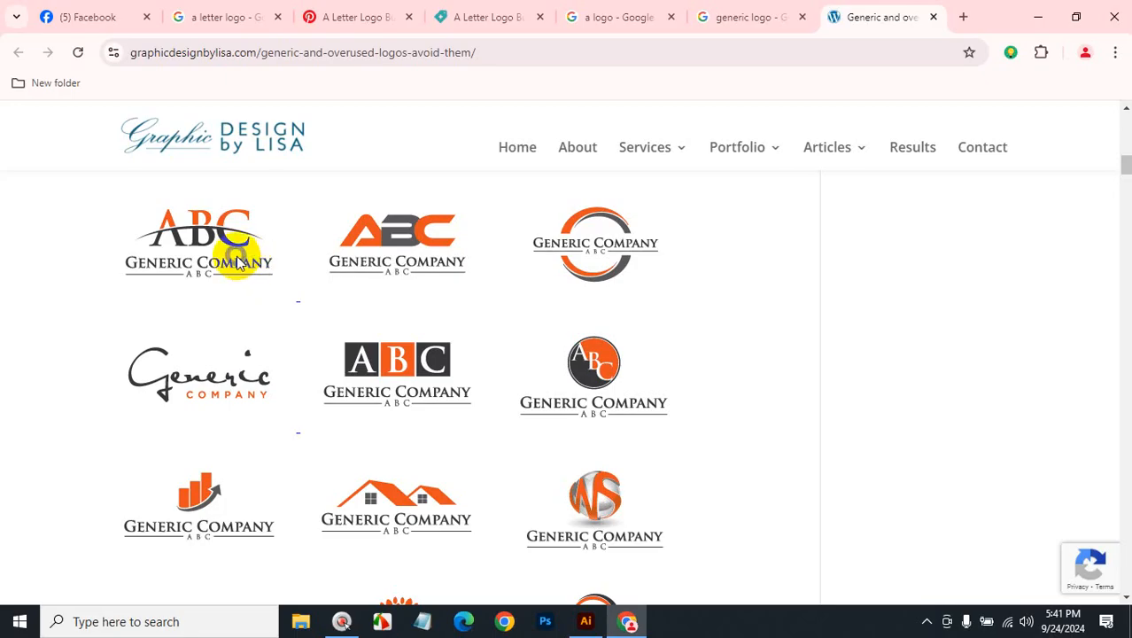
pyautogui.scroll(-4, 238, 259)
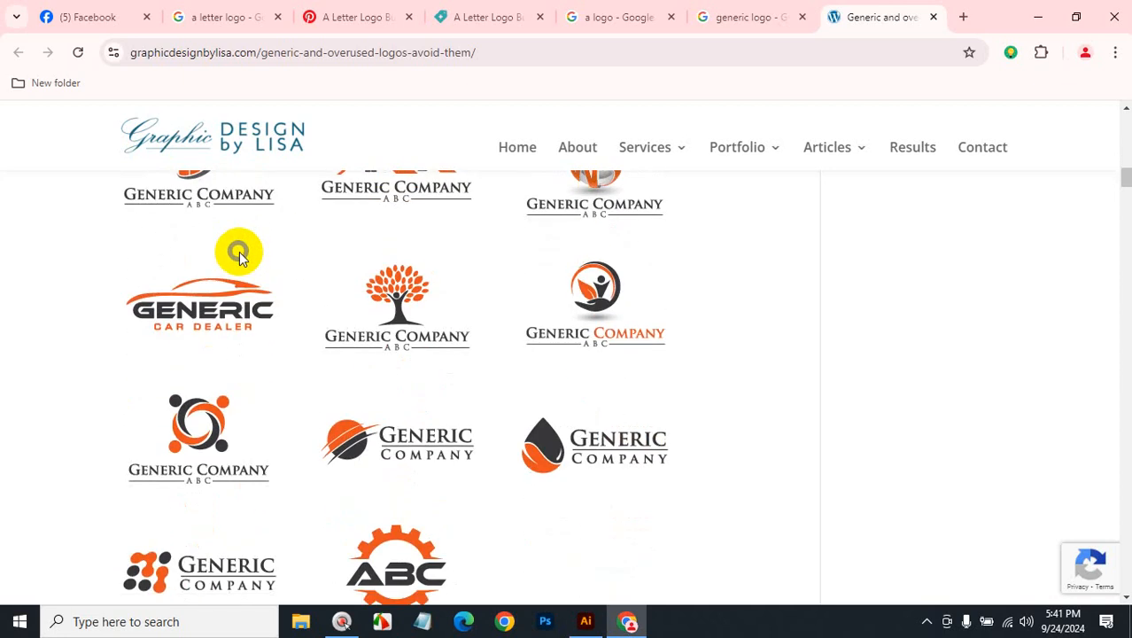
pyautogui.scroll(-8, 239, 255)
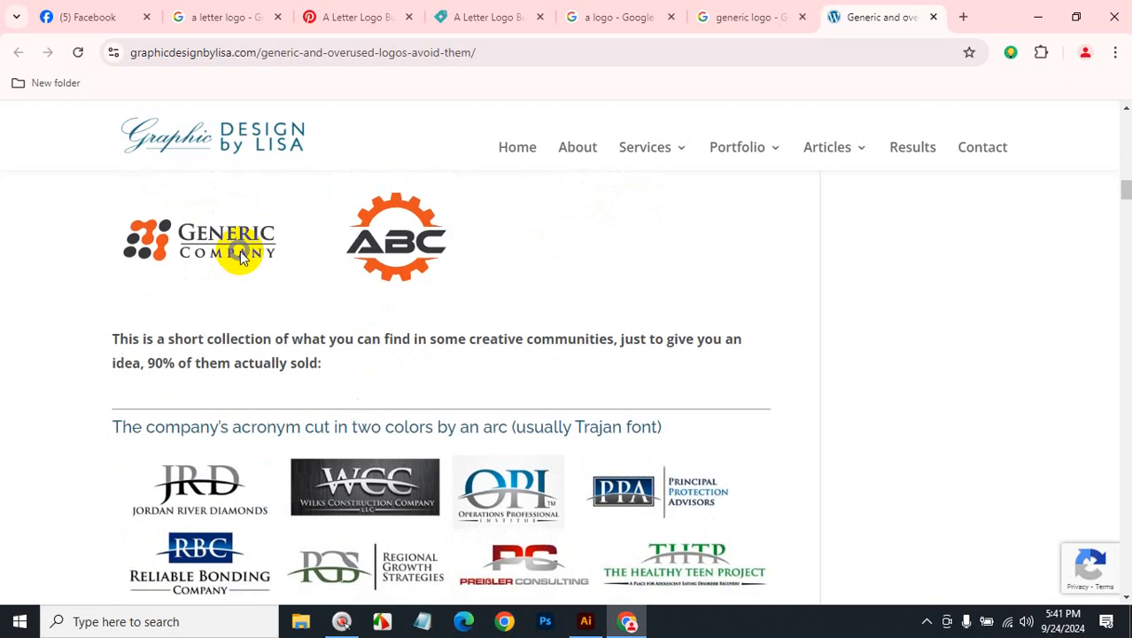
pyautogui.scroll(-8, 240, 255)
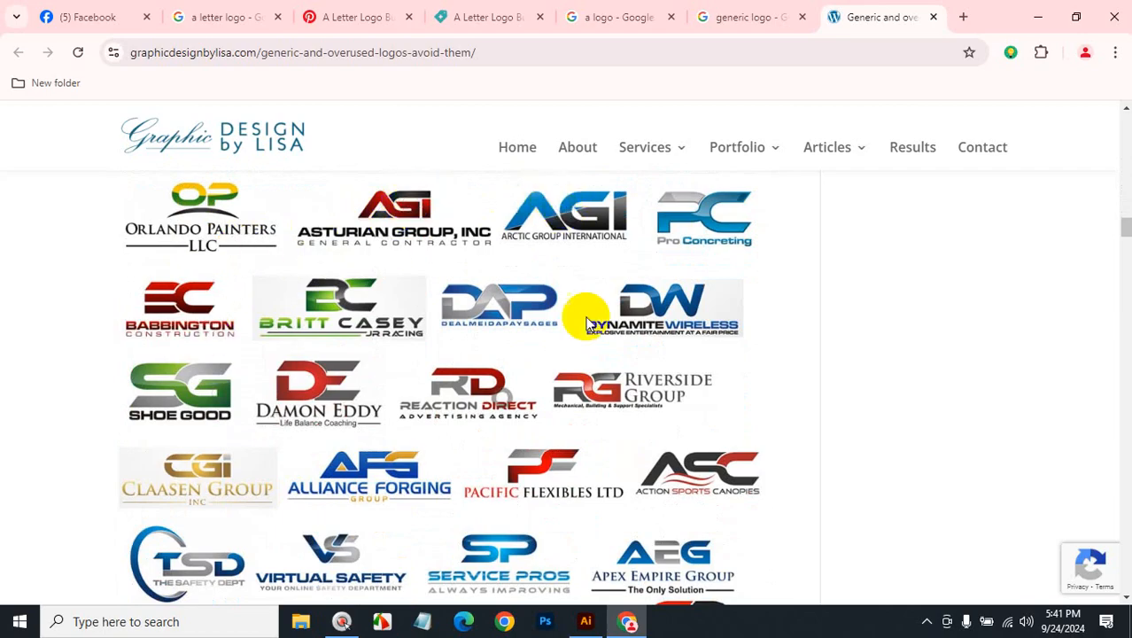
pyautogui.scroll(-1, 472, 301)
pyautogui.scroll(-3, 472, 299)
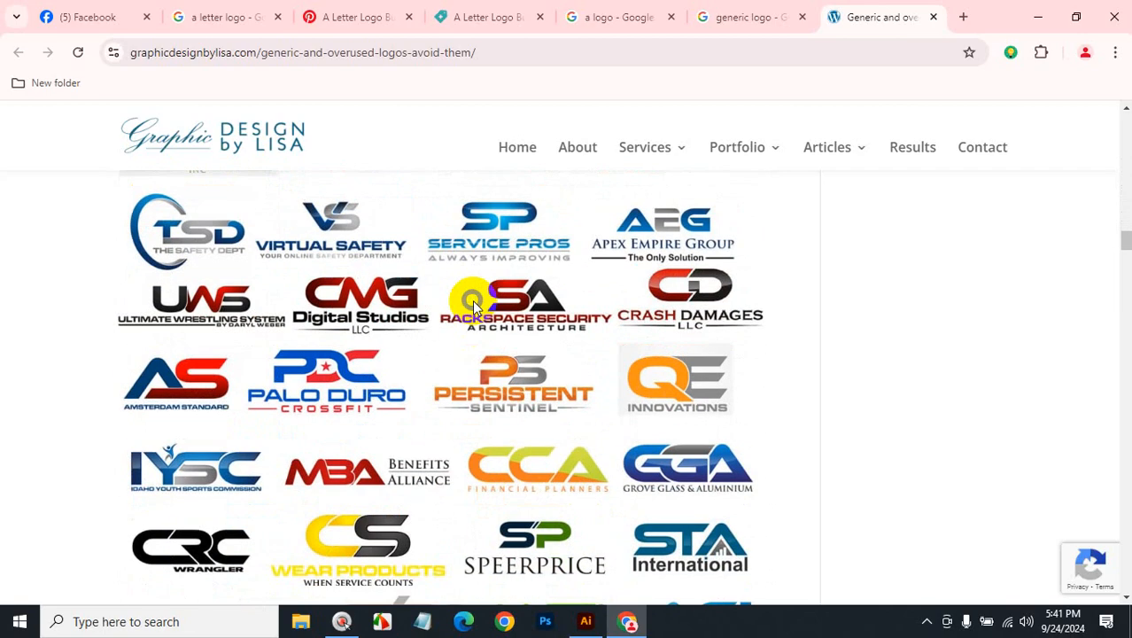
pyautogui.scroll(-4, 472, 300)
pyautogui.scroll(-3, 472, 299)
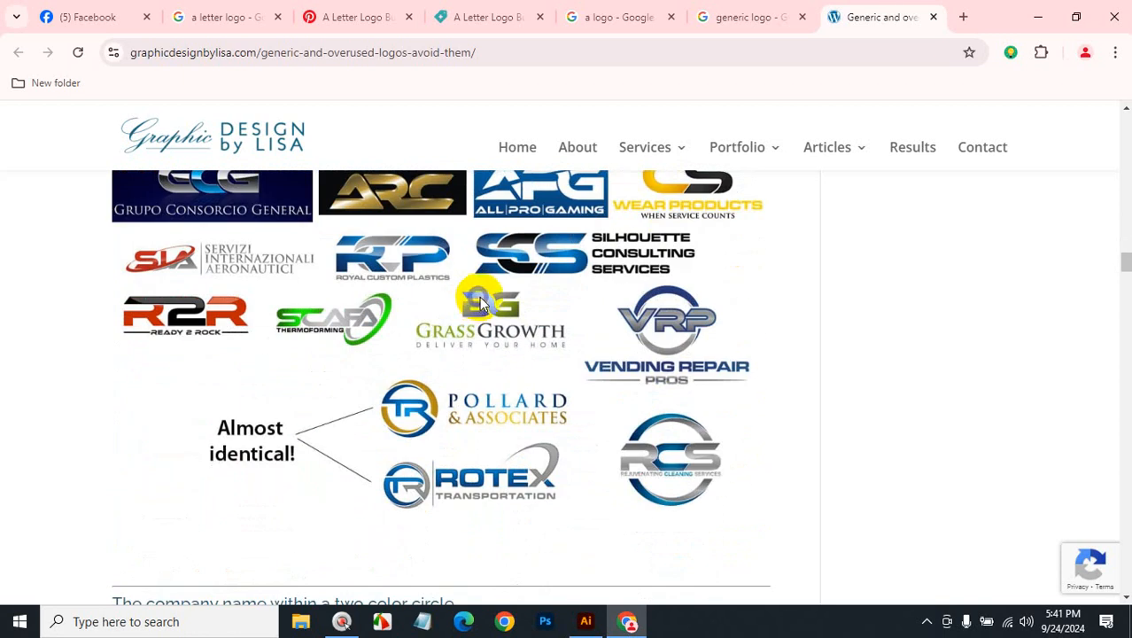
pyautogui.scroll(-4, 479, 296)
pyautogui.scroll(-5, 479, 296)
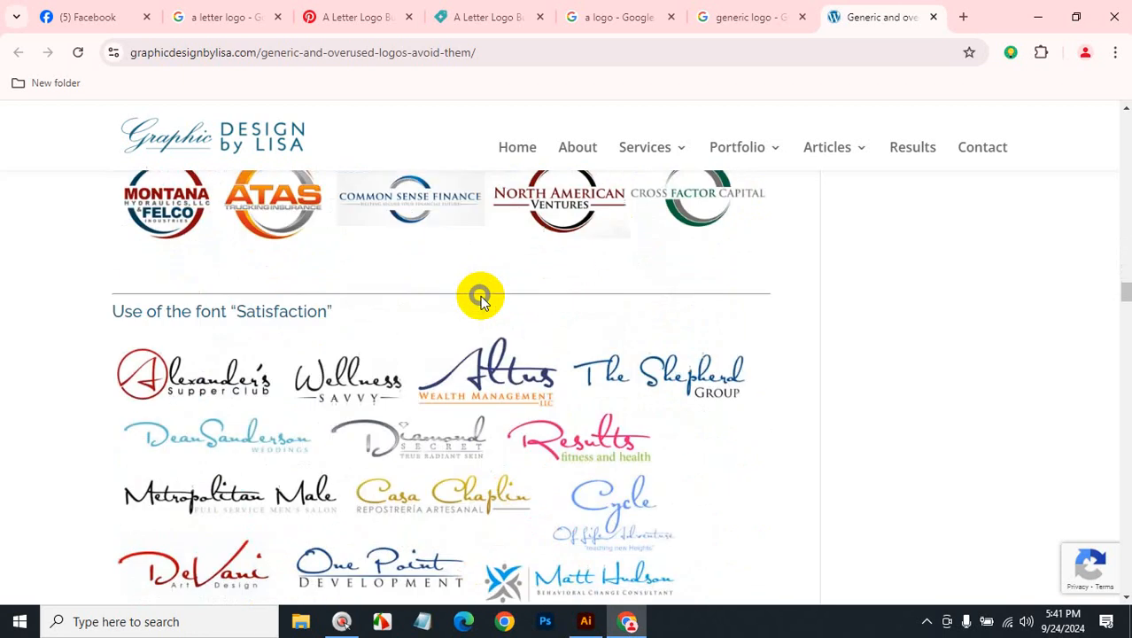
pyautogui.scroll(-2, 479, 296)
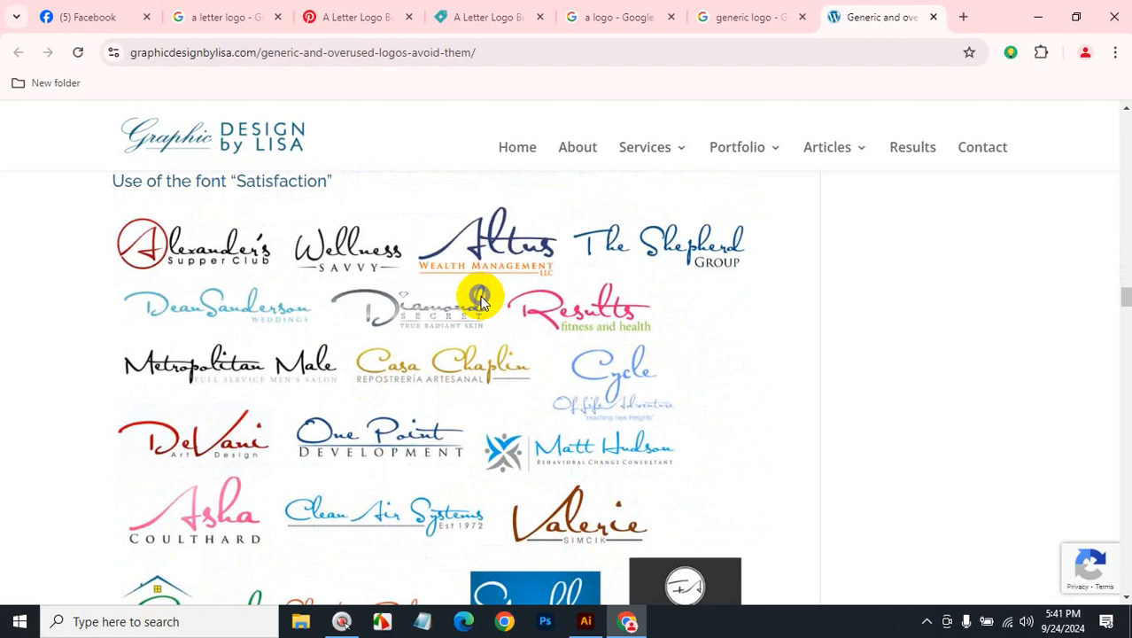
pyautogui.scroll(2, 479, 295)
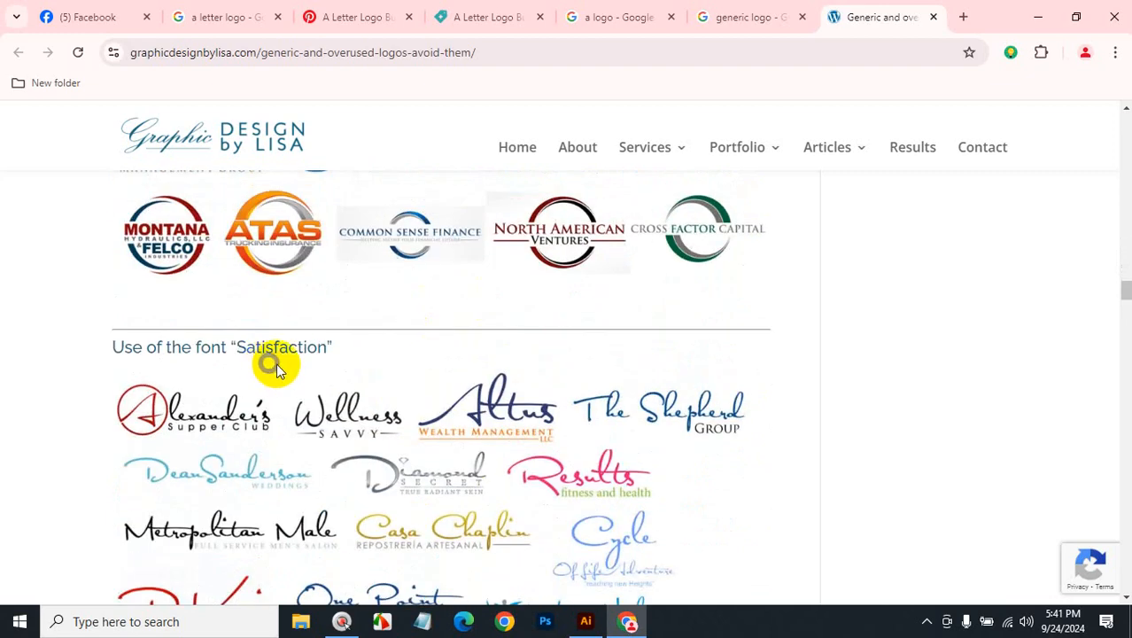
pyautogui.scroll(-5, 566, 360)
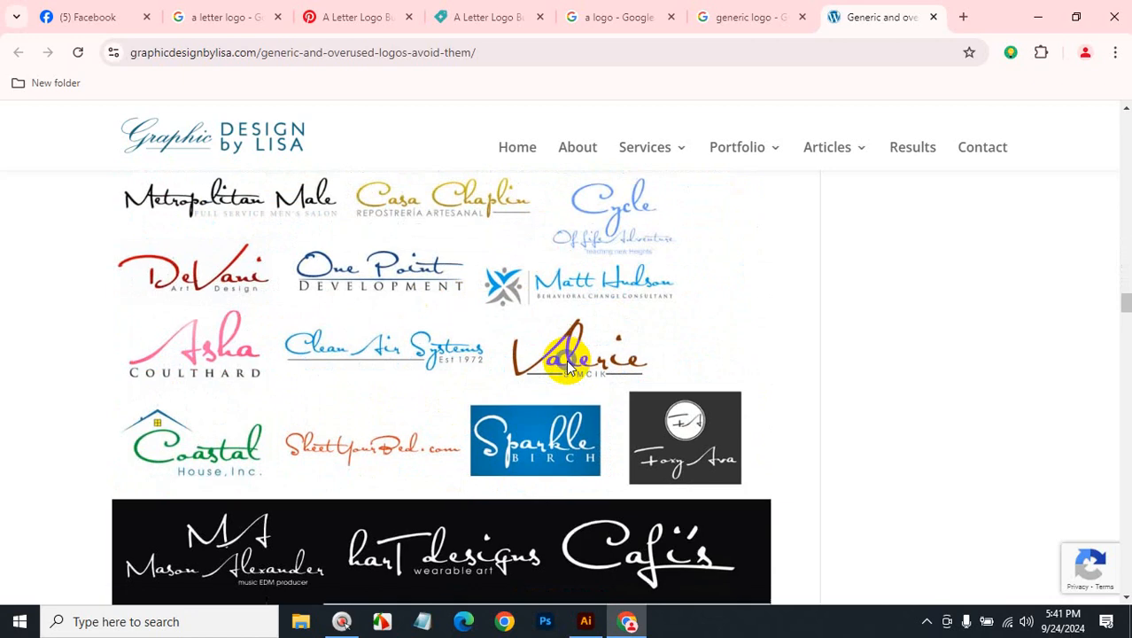
pyautogui.scroll(-5, 568, 366)
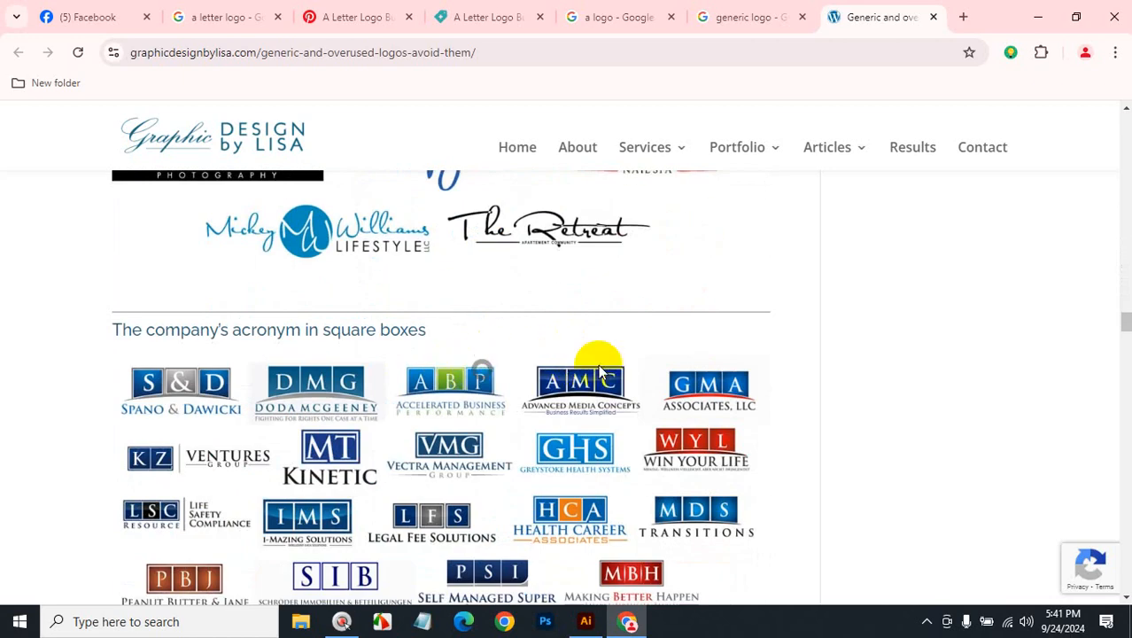
pyautogui.scroll(-1, 556, 390)
pyautogui.scroll(-8, 556, 387)
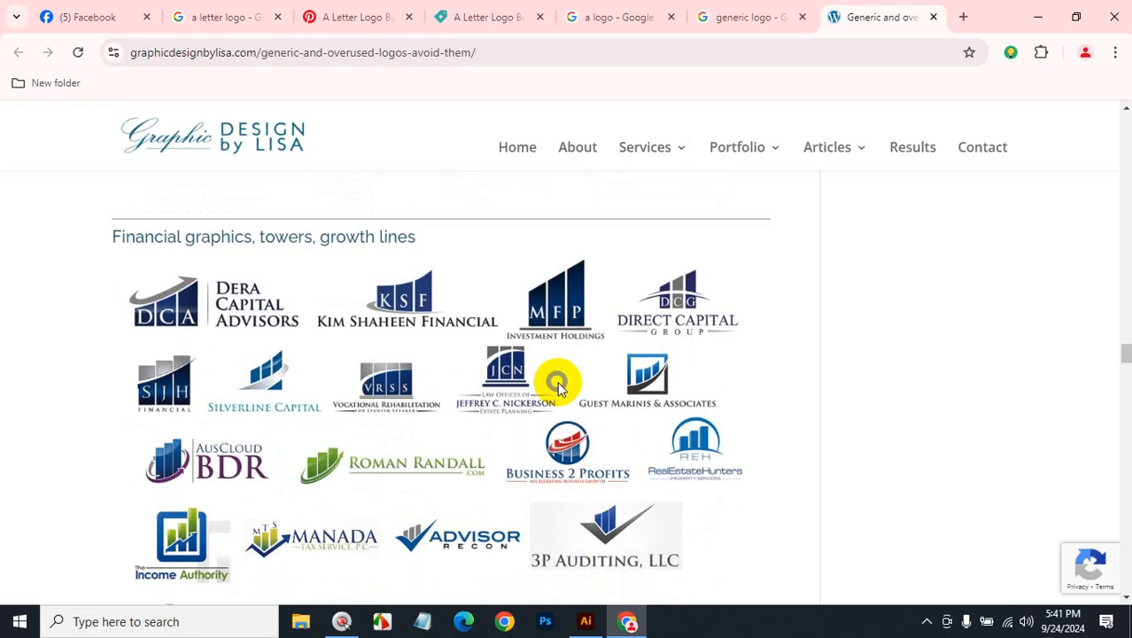
pyautogui.scroll(-4, 557, 387)
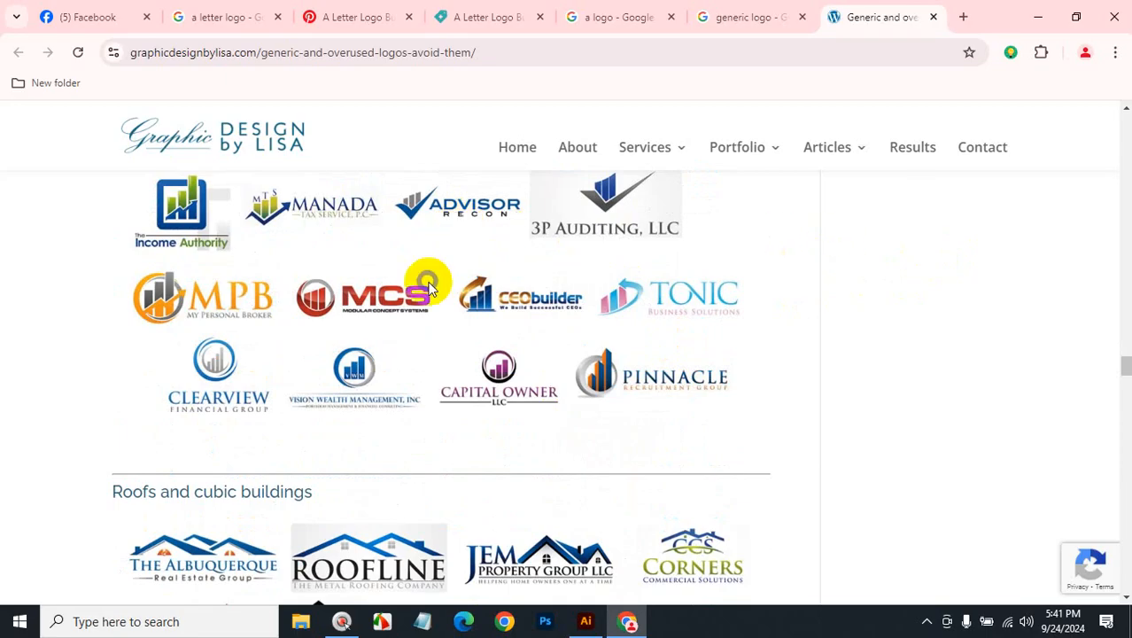
pyautogui.scroll(-8, 429, 285)
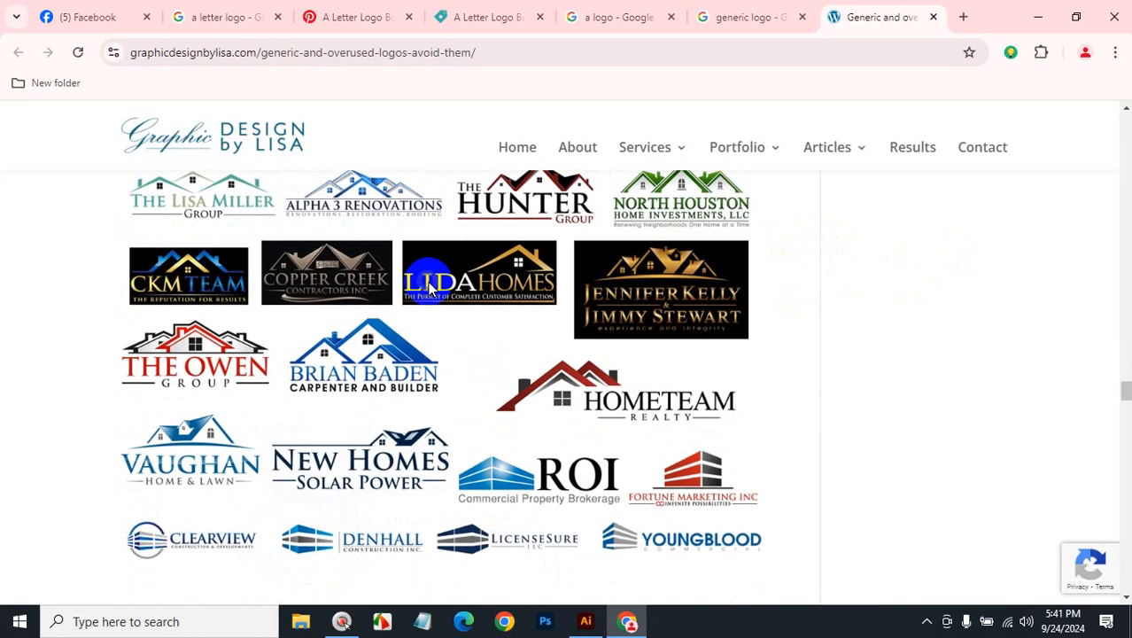
pyautogui.scroll(-10, 426, 283)
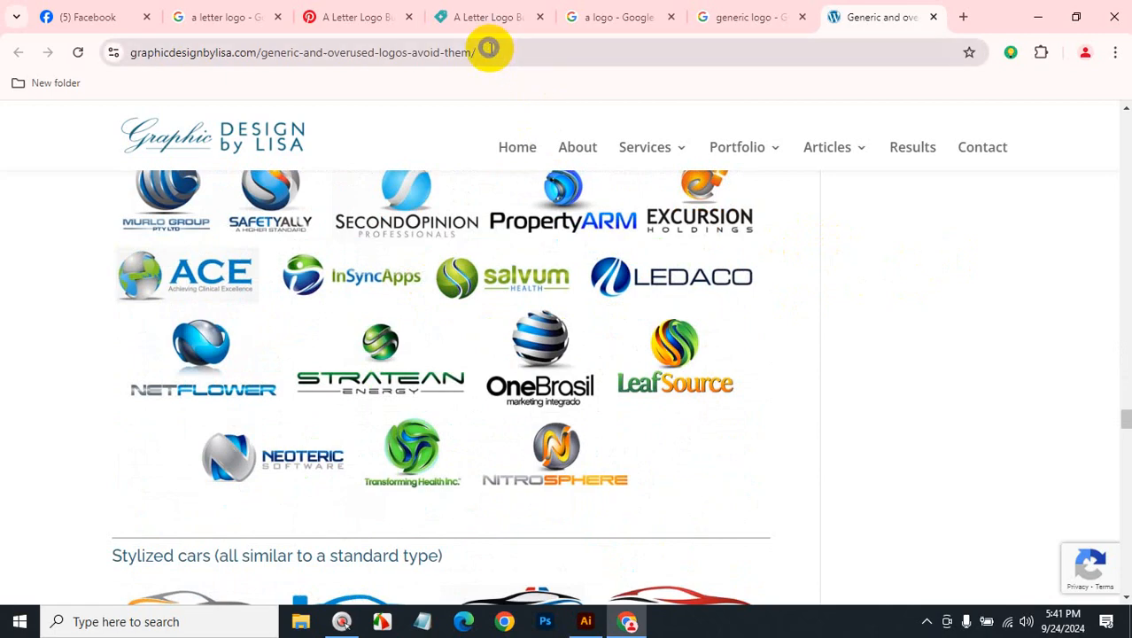
# Copy the generic logos article's address and send it to the "CBA IT (GD-130) Batch" group chat in Messenger on Facebook
pyautogui.click(496, 49)
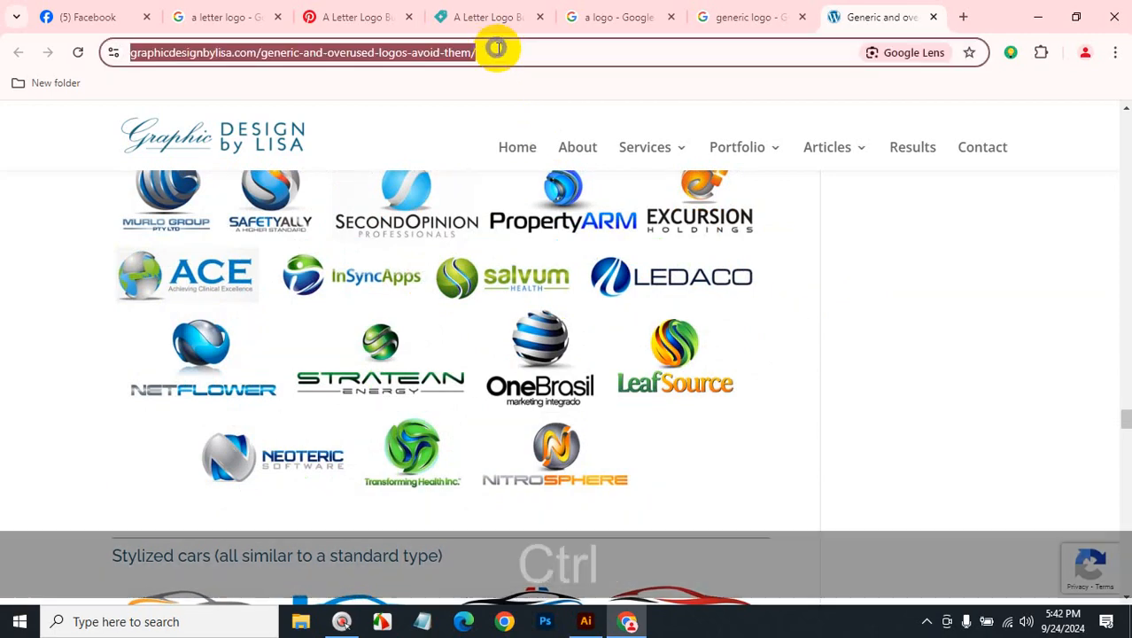
pyautogui.hotkey('ctrl', 'c')
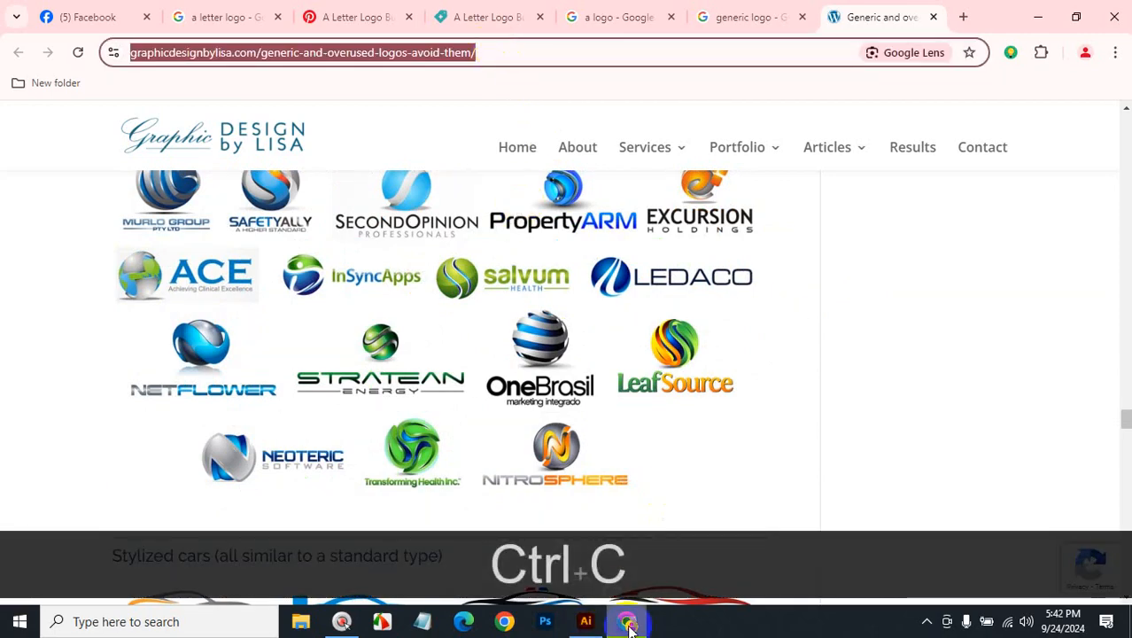
pyautogui.click(89, 16)
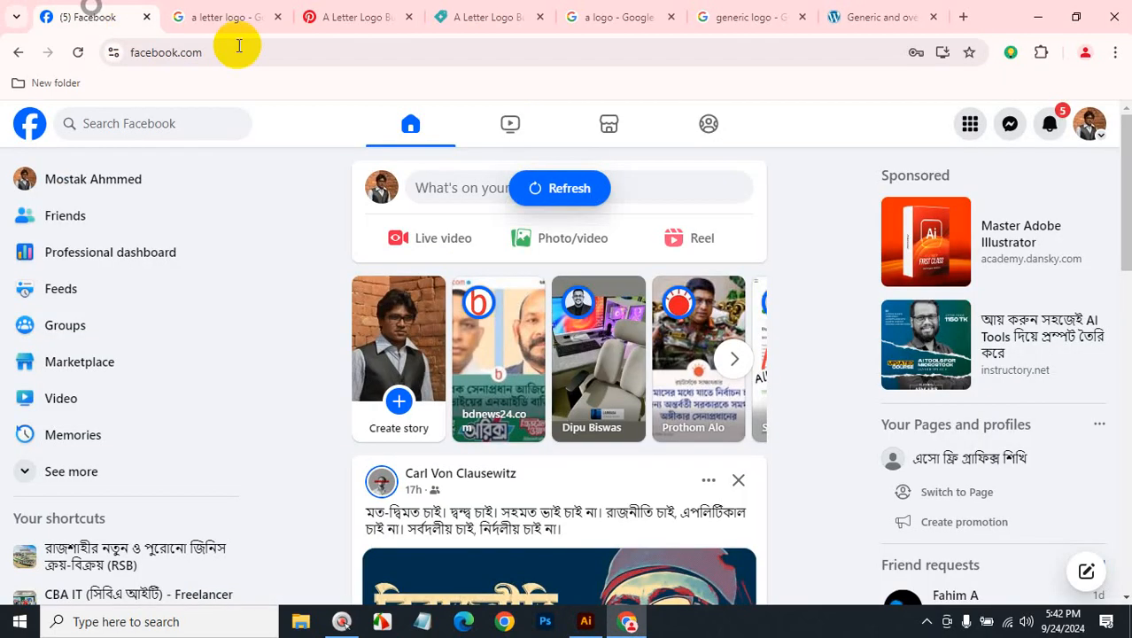
pyautogui.click(1009, 122)
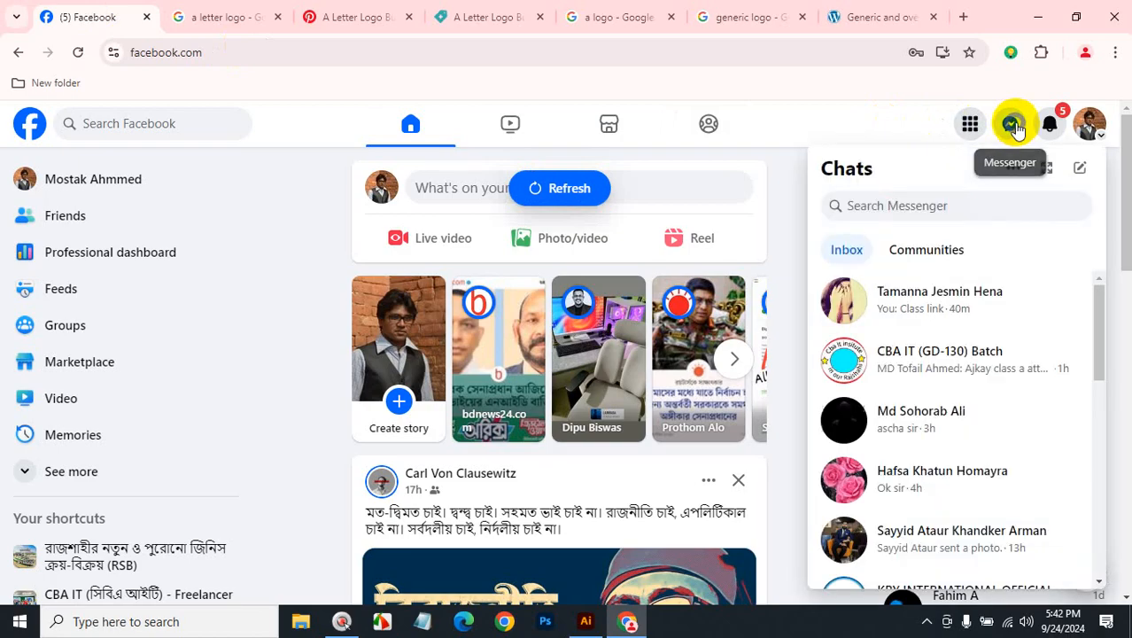
pyautogui.click(935, 361)
pyautogui.click(920, 581)
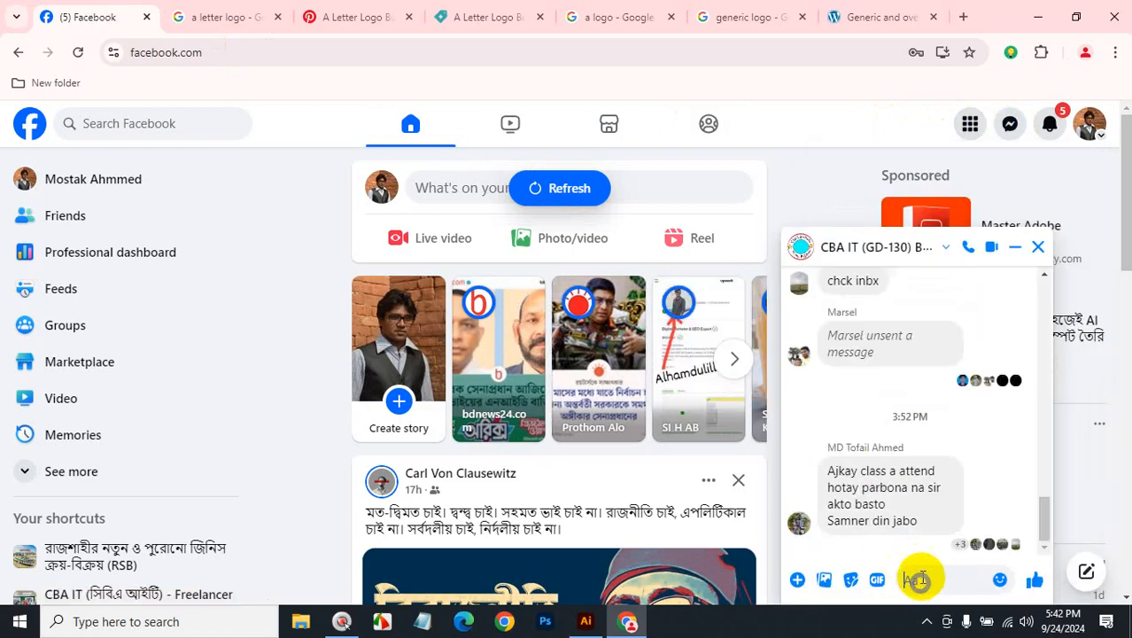
pyautogui.hotkey('ctrl', 'v')
pyautogui.press('Return')
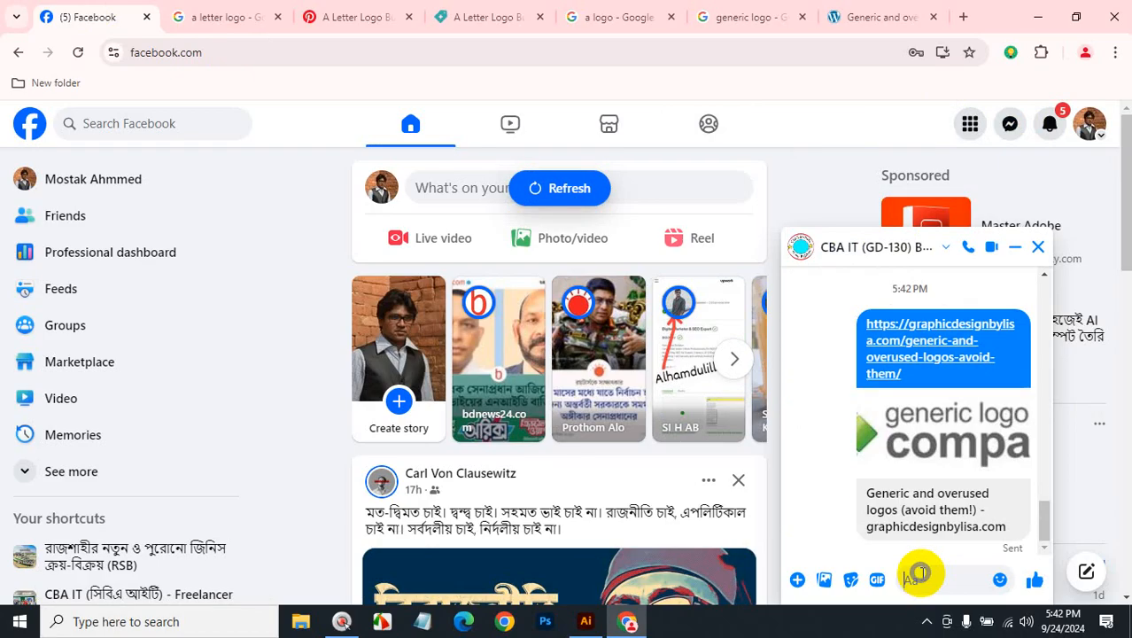
# Switch to Illustrator and move the plain bold A at the artboard's upper edge down into clear artboard space
pyautogui.click(1035, 15)
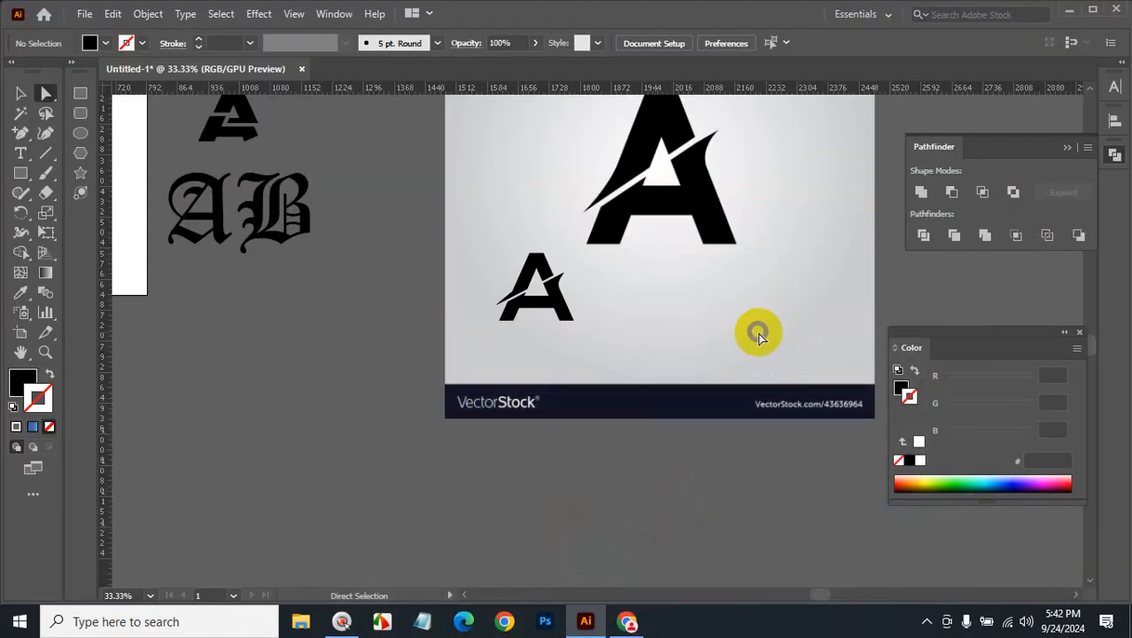
pyautogui.press('space')
pyautogui.moveTo(330, 233); pyautogui.dragTo(813, 371)
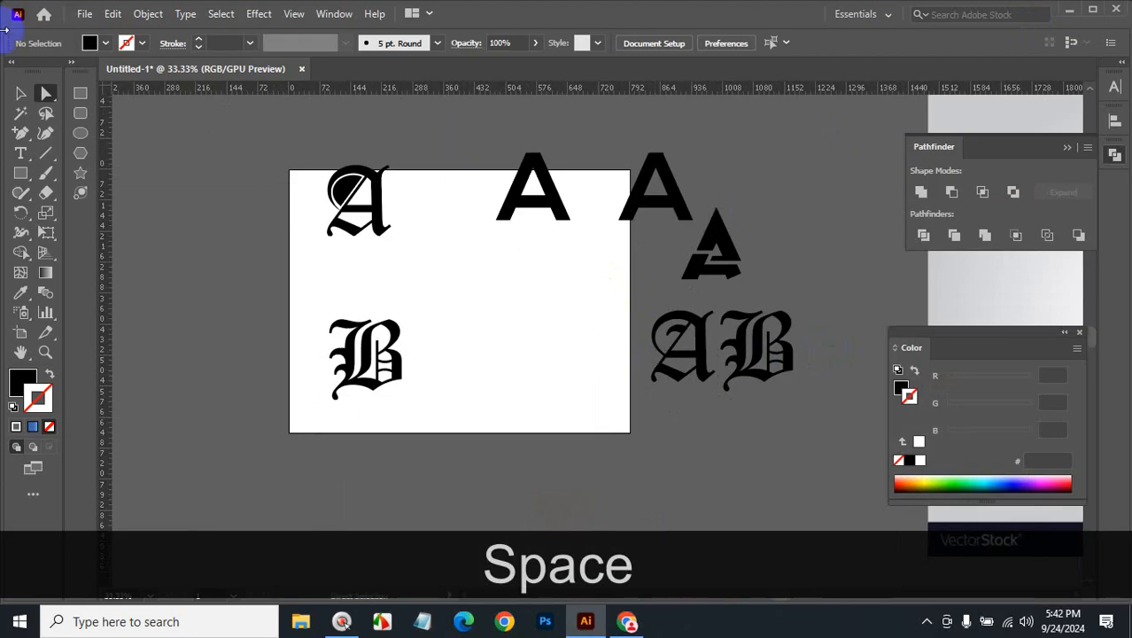
pyautogui.click(21, 94)
pyautogui.moveTo(543, 215); pyautogui.dragTo(535, 308)
pyautogui.hotkey('ctrl', 'space')
pyautogui.keyDown('ctrl'); pyautogui.click(552, 352); pyautogui.keyUp('ctrl')
pyautogui.keyDown('ctrl'); pyautogui.click(579, 289); pyautogui.keyUp('ctrl')
pyautogui.keyDown('ctrl'); pyautogui.click(579, 281); pyautogui.keyUp('ctrl')
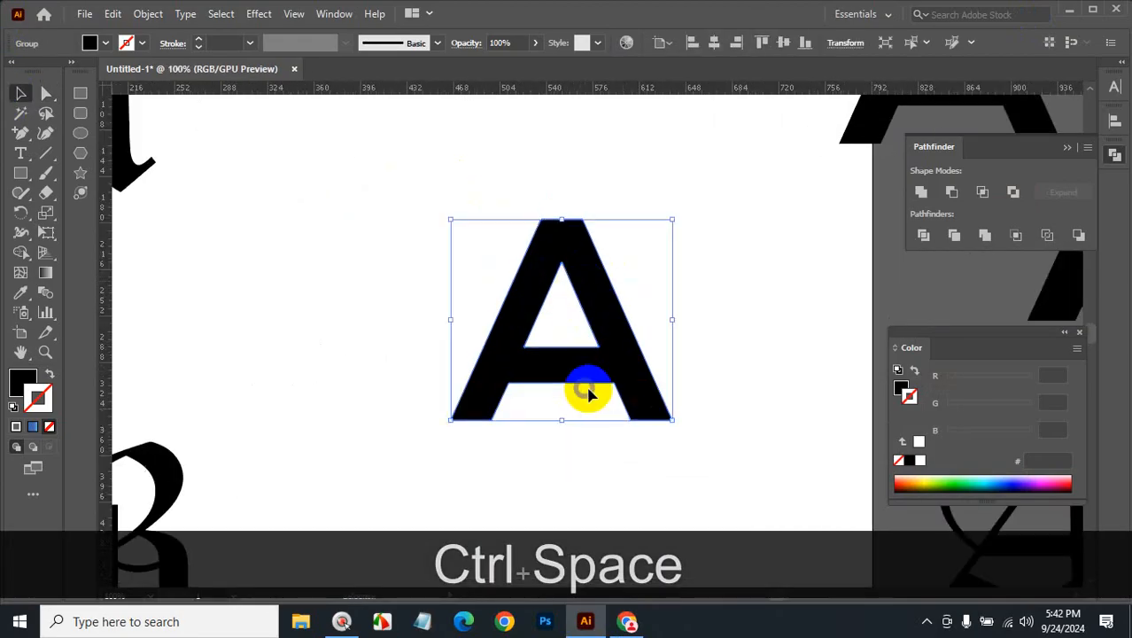
# Draw a slanted line across each end of the bold A's crossbar and divide the letter along both lines with Pathfinder Divide
pyautogui.click(46, 153)
pyautogui.moveTo(523, 347); pyautogui.dragTo(510, 382)
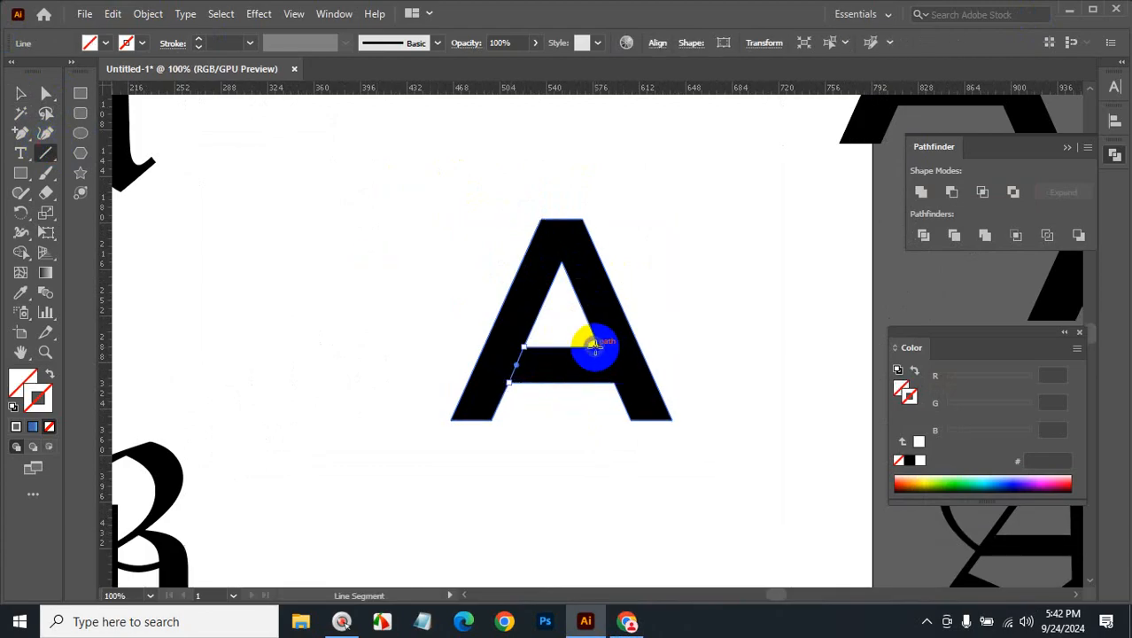
pyautogui.moveTo(598, 347); pyautogui.dragTo(616, 382)
pyautogui.click(21, 93)
pyautogui.click(278, 212)
pyautogui.moveTo(367, 253); pyautogui.dragTo(724, 484)
pyautogui.click(923, 241)
pyautogui.click(923, 235)
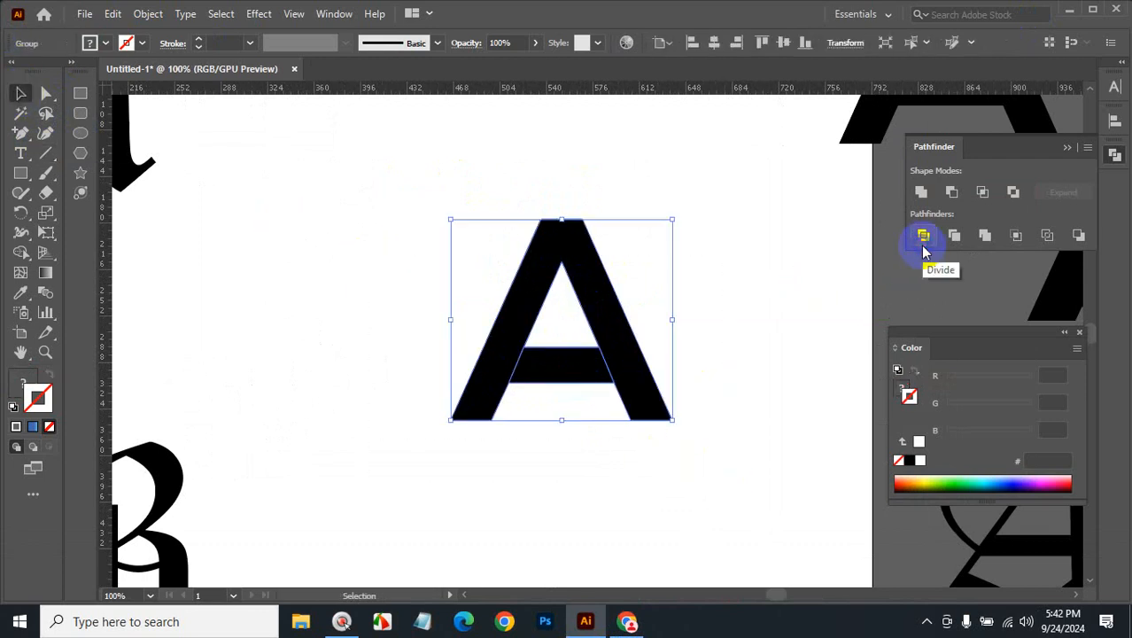
# Ungroup the divided A and move its crossbar straight down to the letter's baseline
pyautogui.rightClick(588, 287)
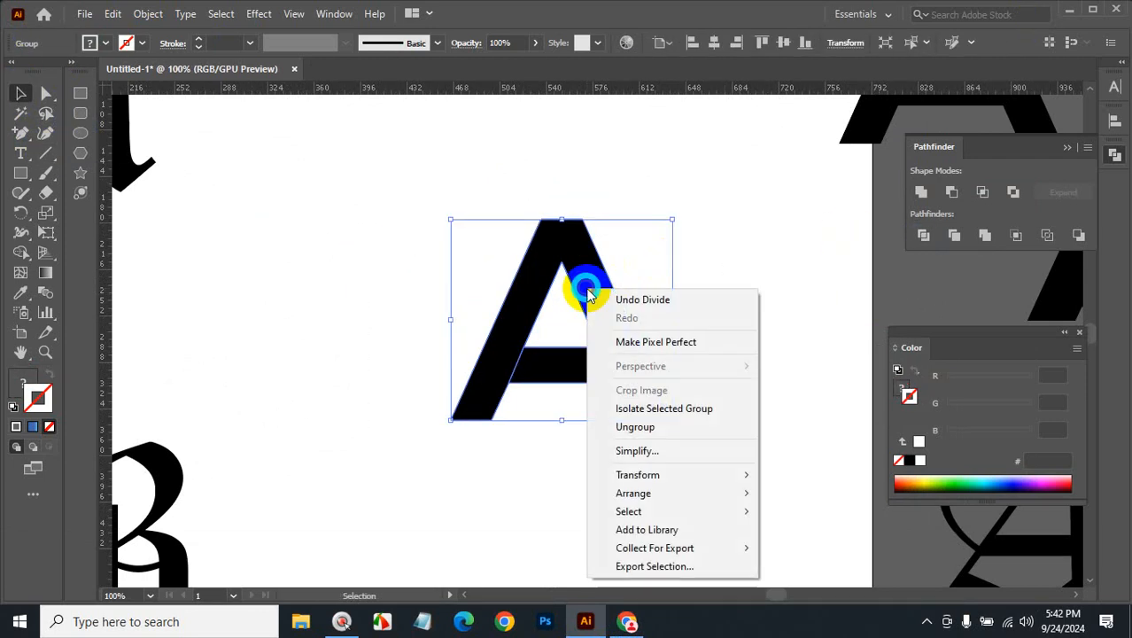
pyautogui.click(634, 426)
pyautogui.click(753, 403)
pyautogui.moveTo(573, 387); pyautogui.dragTo(570, 420)
pyautogui.click(759, 385)
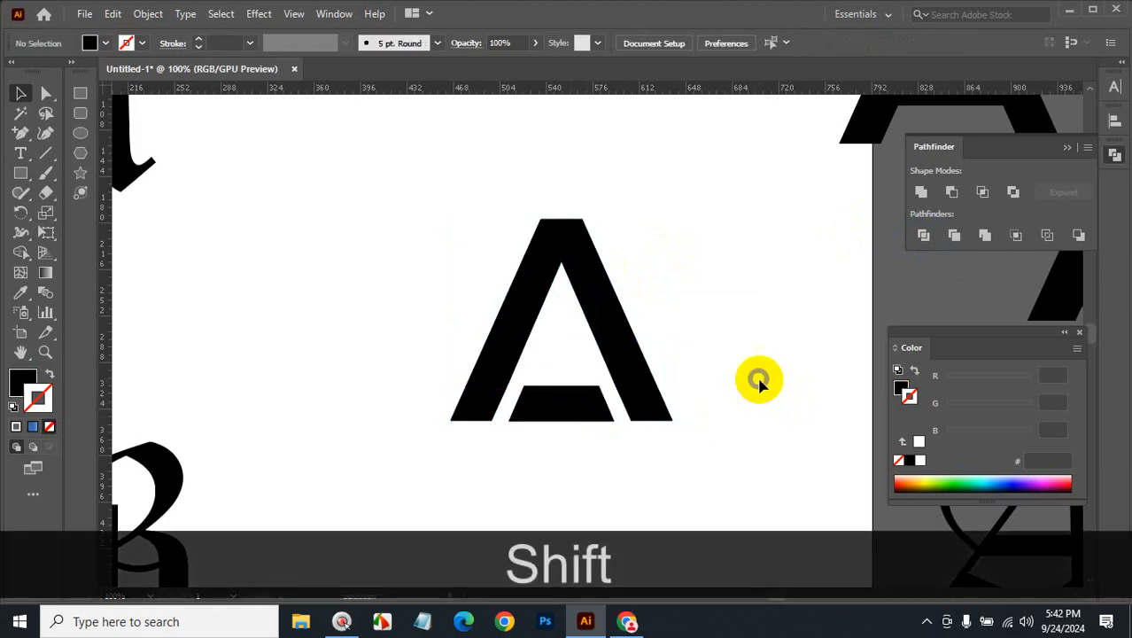
# Fill all pieces of the divided A, including the inner triangle, with the black swatch
pyautogui.moveTo(435, 209); pyautogui.dragTo(751, 450)
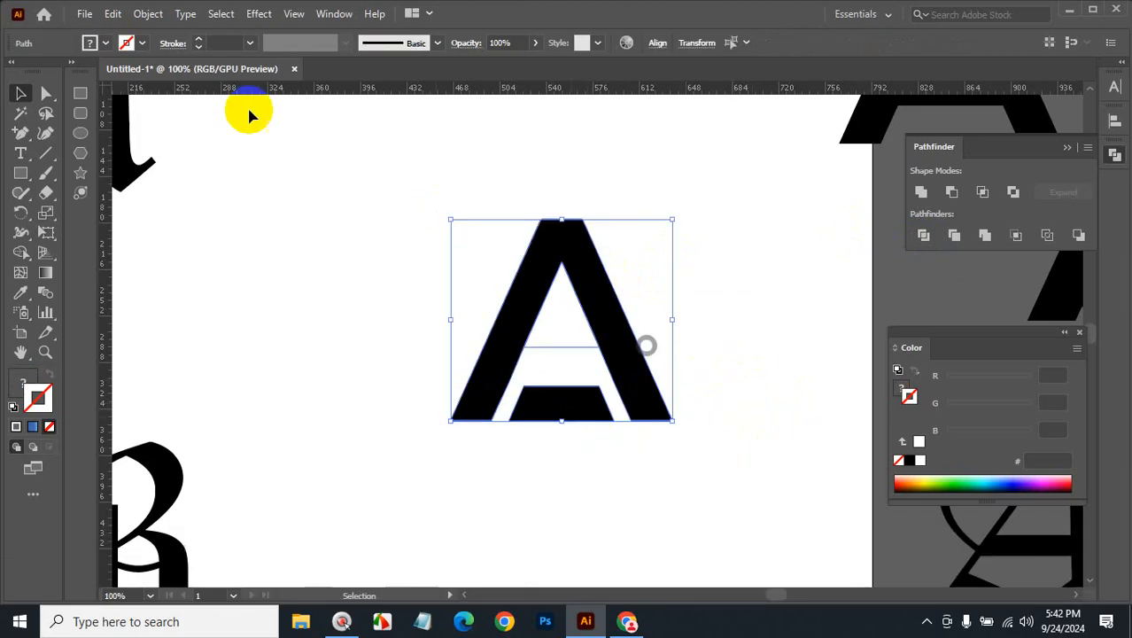
pyautogui.click(103, 42)
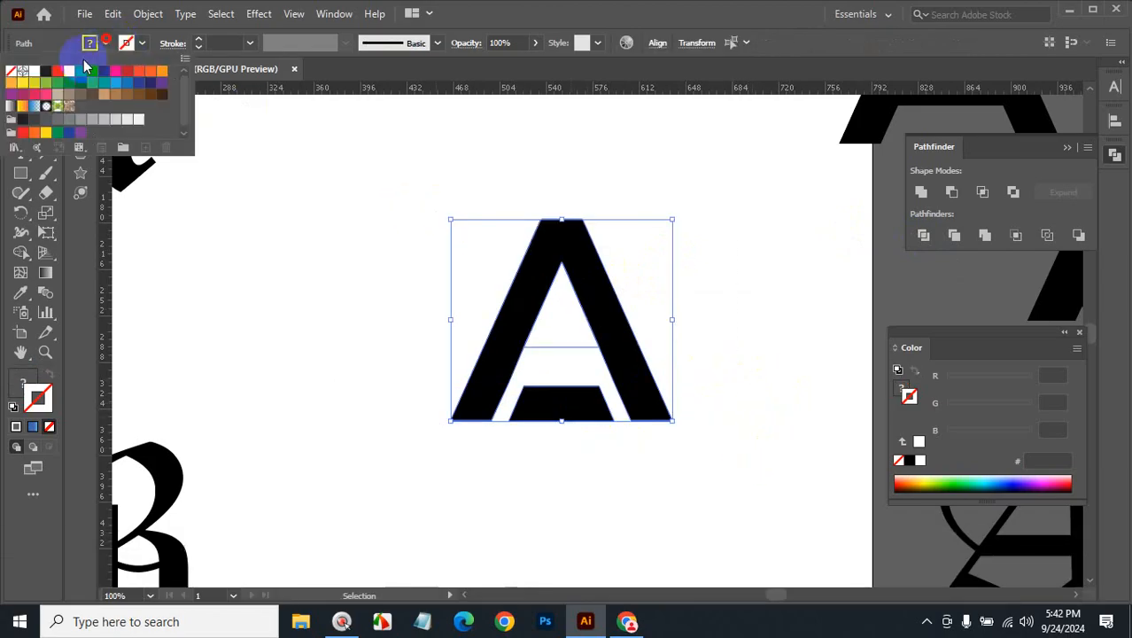
pyautogui.click(36, 71)
pyautogui.click(735, 333)
# Nudge the A's inner triangle down until an even white gap separates it from the legs and the crossbar
pyautogui.click(574, 339)
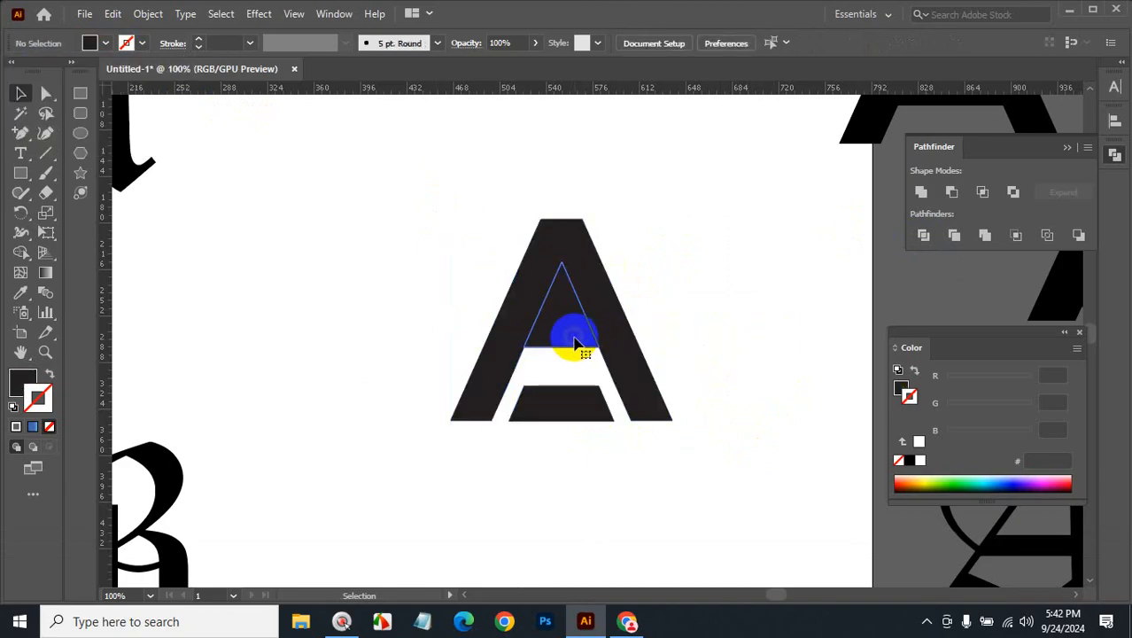
pyautogui.press('Down')
pyautogui.press('Down')
pyautogui.press('Down')
pyautogui.press('Down')
pyautogui.press('Down')
pyautogui.press('Down')
pyautogui.press('Down')
pyautogui.press('Down')
pyautogui.press('Down')
pyautogui.press('Down')
pyautogui.press('Down')
pyautogui.press('Down')
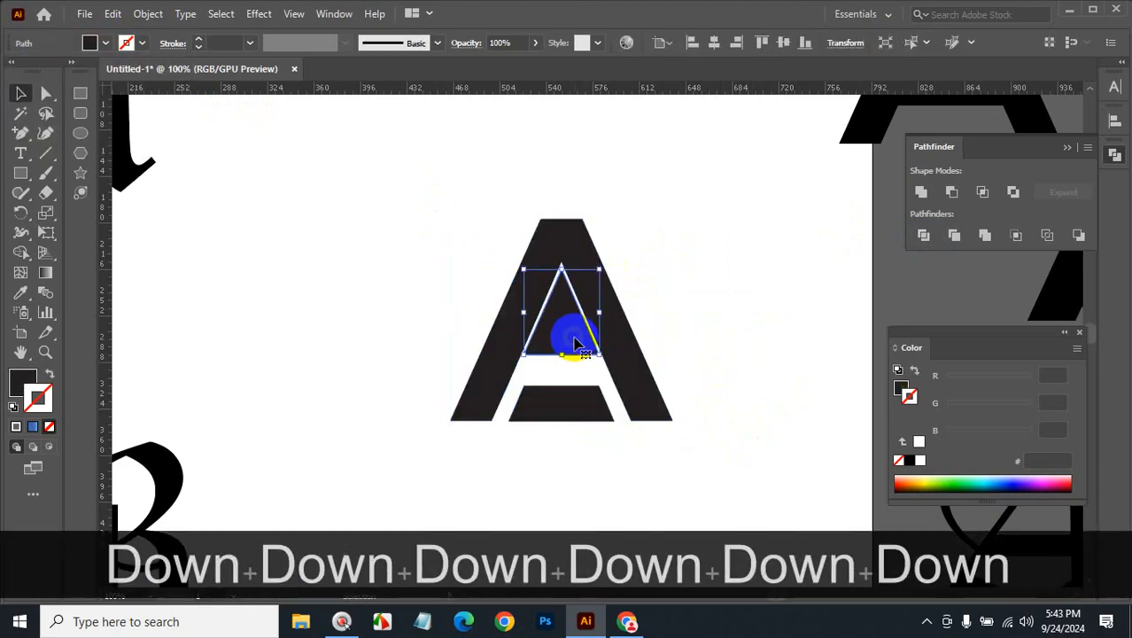
pyautogui.press('Down')
pyautogui.press('Down')
pyautogui.press('Down')
pyautogui.press('Down')
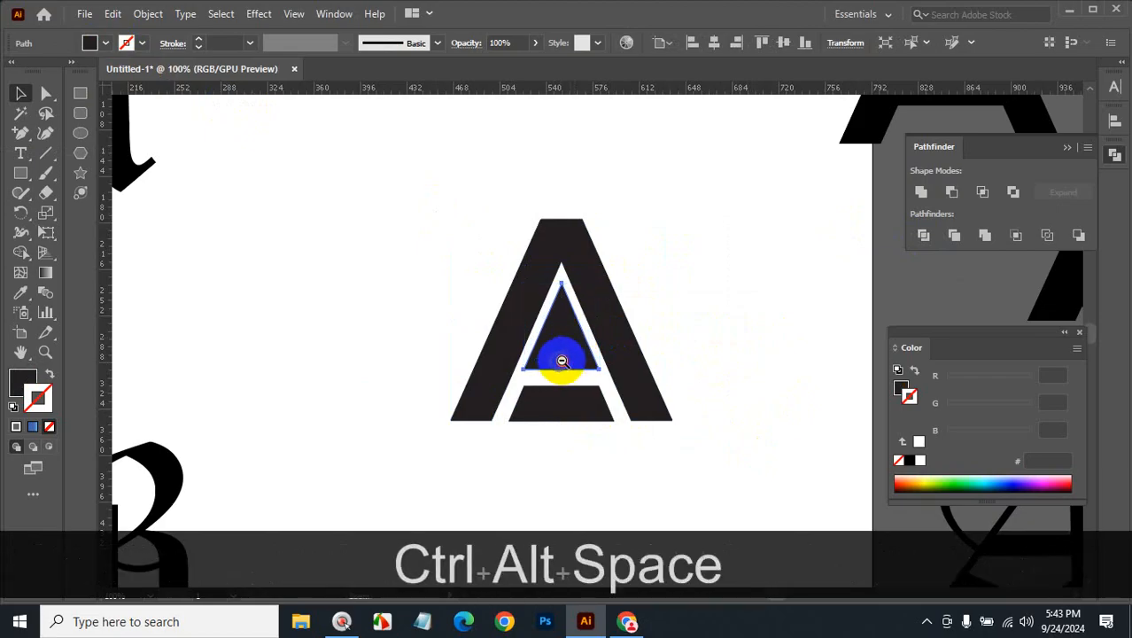
pyautogui.keyDown('ctrl'); pyautogui.keyDown('alt'); pyautogui.keyDown('space'); pyautogui.click(565, 358); pyautogui.keyUp('space'); pyautogui.keyUp('alt'); pyautogui.keyUp('ctrl')
# Move the blackletter B off the artboard and place two copies of the divided A, one beside and one below the original
pyautogui.click(367, 372)
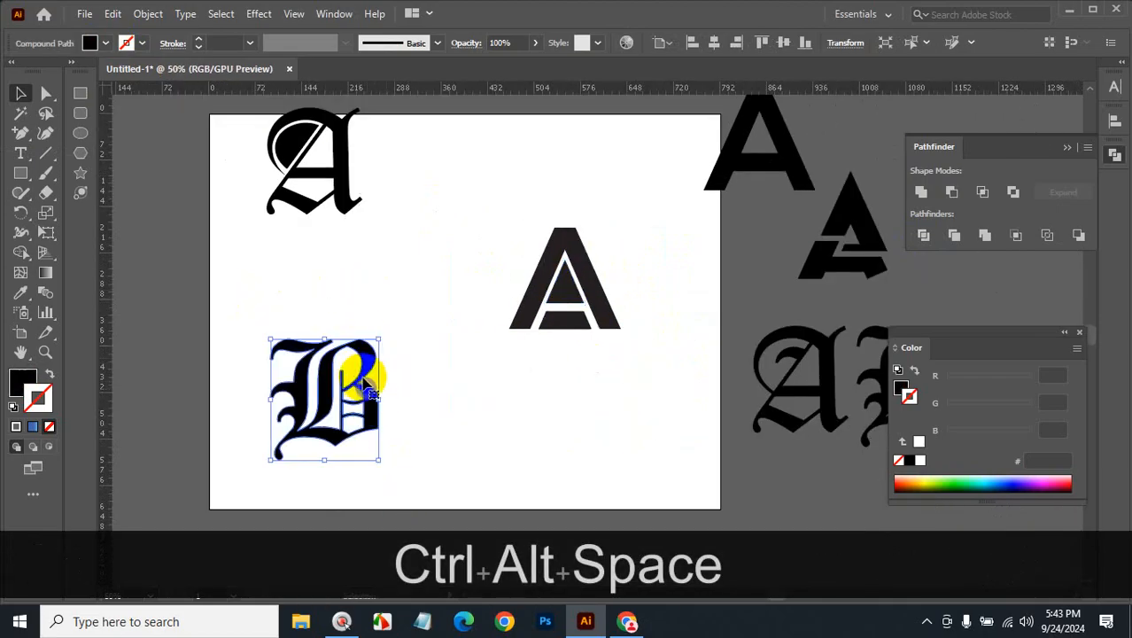
pyautogui.moveTo(363, 360); pyautogui.dragTo(175, 209)
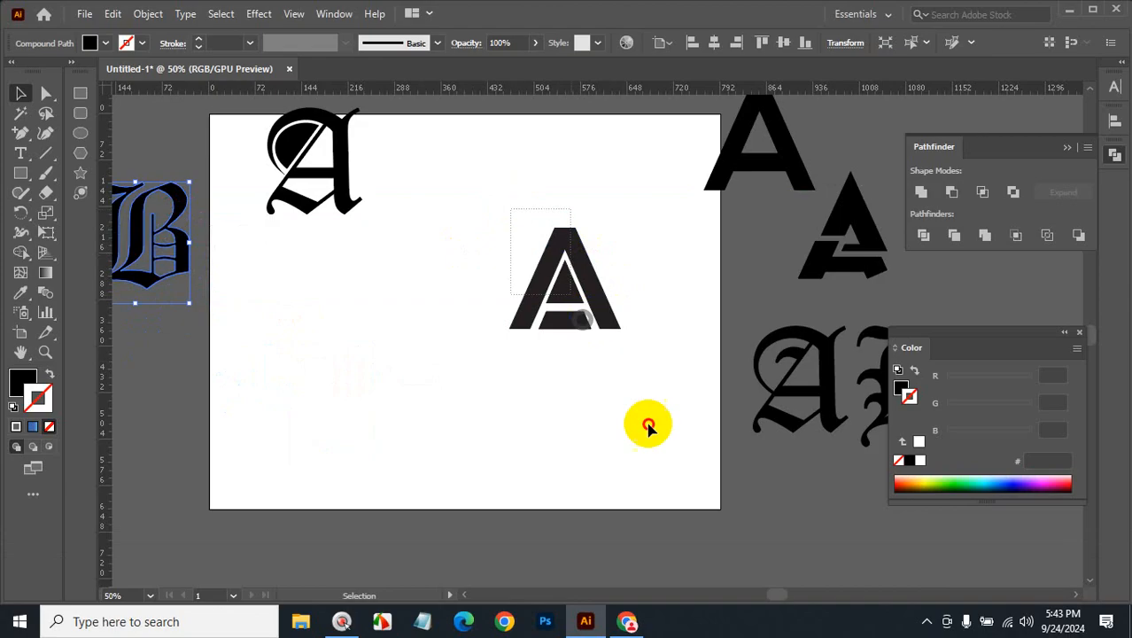
pyautogui.click(594, 280)
pyautogui.moveTo(594, 285); pyautogui.dragTo(379, 315)
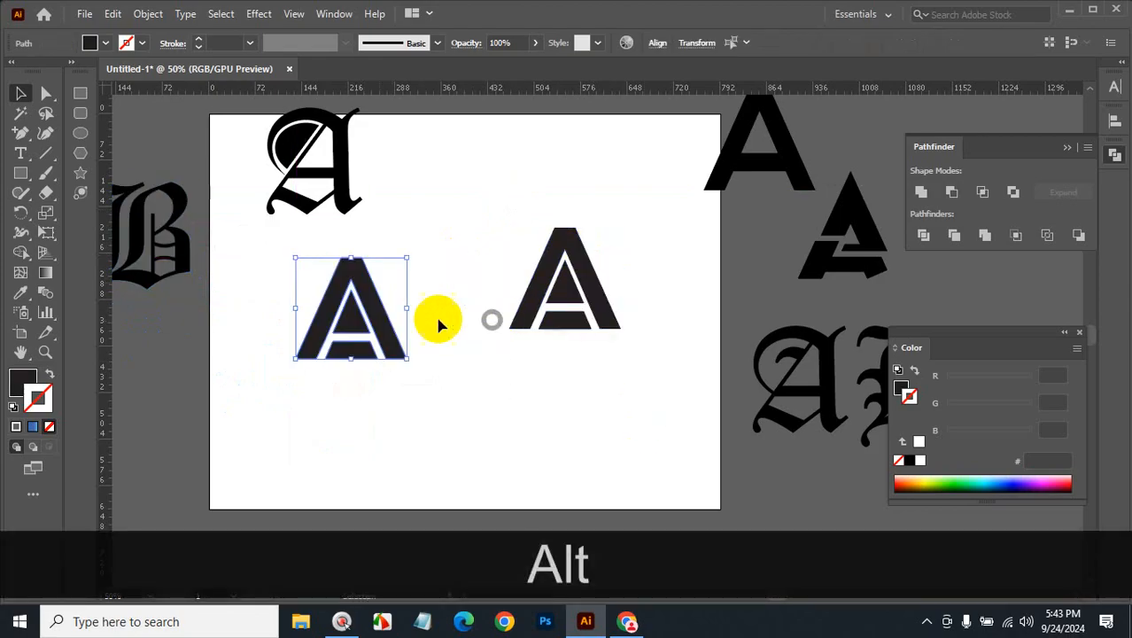
pyautogui.click(363, 319)
pyautogui.moveTo(281, 287); pyautogui.dragTo(438, 404)
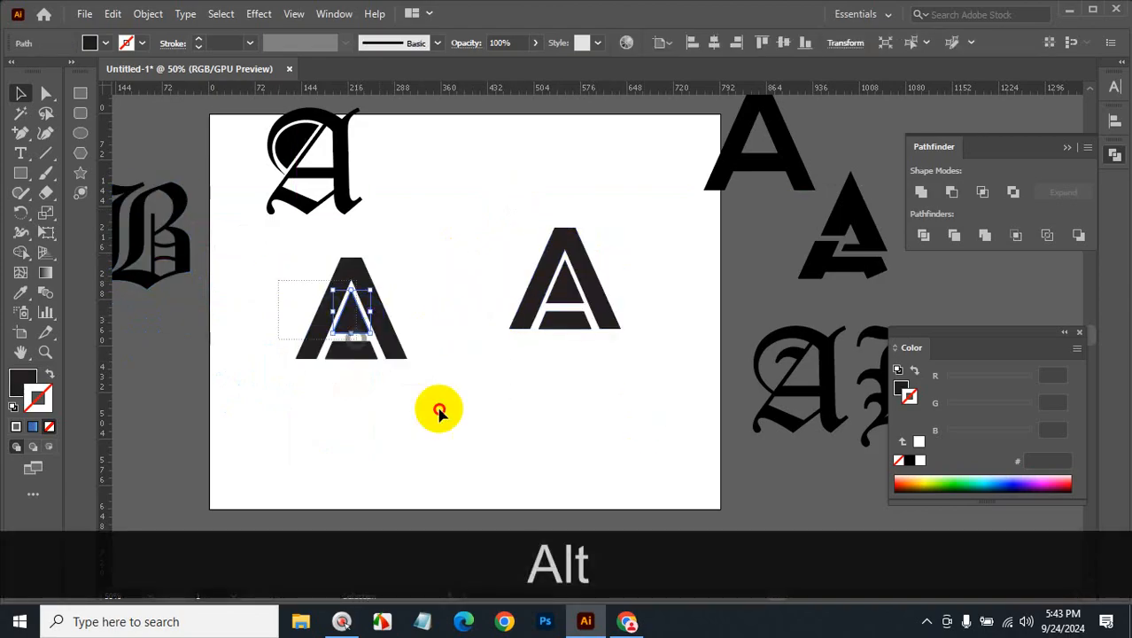
pyautogui.moveTo(381, 358); pyautogui.dragTo(509, 474)
pyautogui.click(474, 440)
pyautogui.click(473, 435)
pyautogui.click(570, 435)
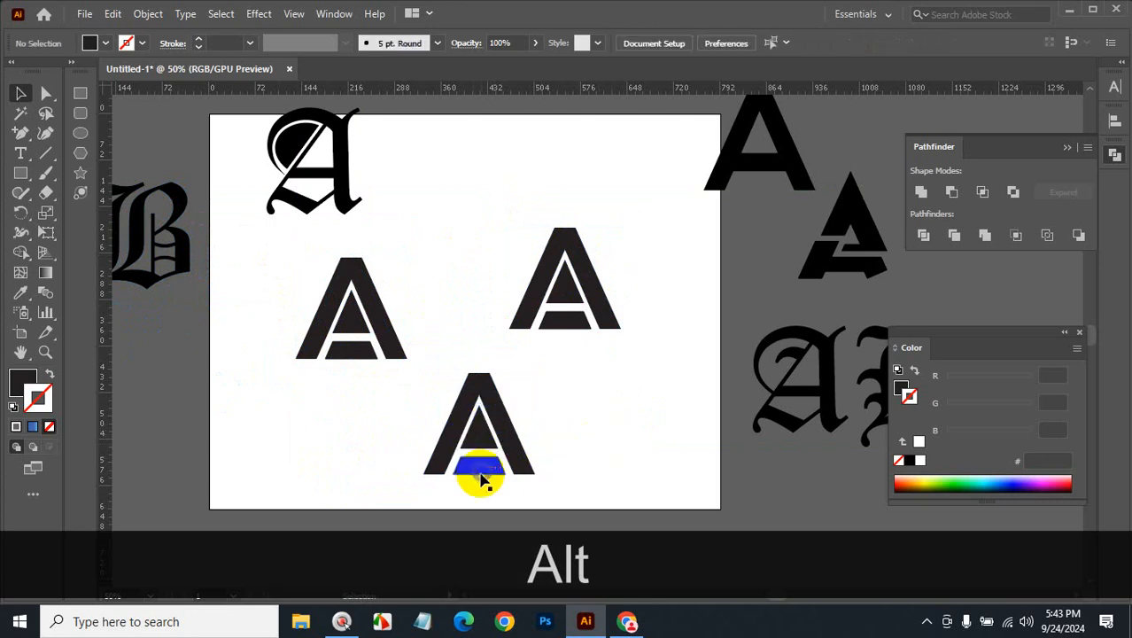
# Shift the lowest A's crossbar horizontally to the right so it joins the right leg
pyautogui.click(487, 470)
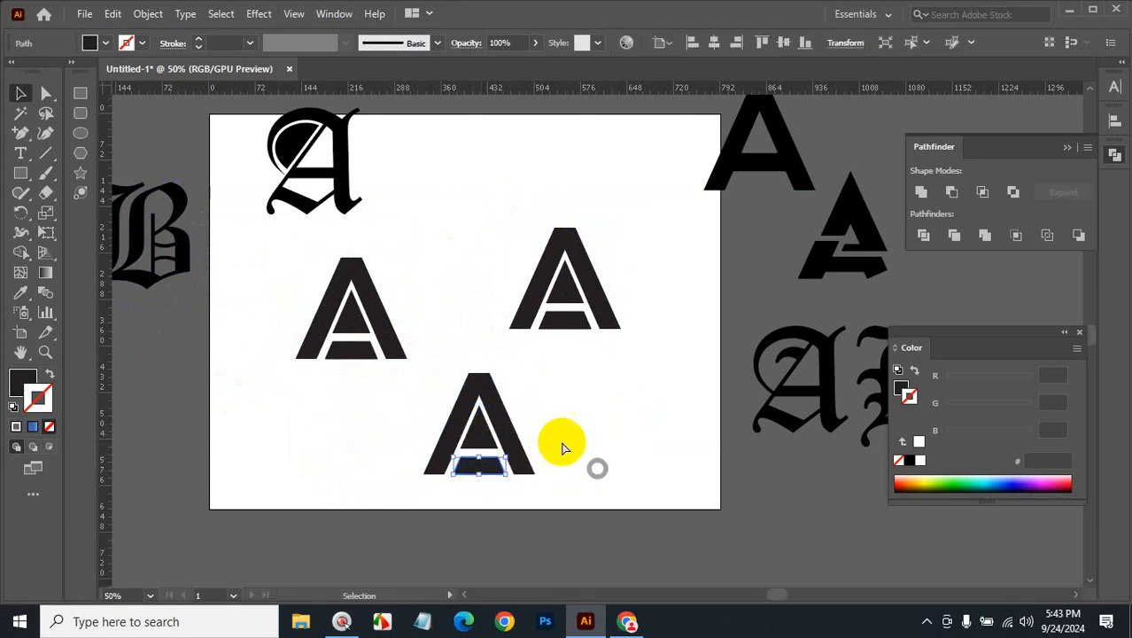
pyautogui.hotkey('ctrl', 'space')
pyautogui.click(561, 447)
pyautogui.moveTo(545, 387); pyautogui.dragTo(565, 387)
pyautogui.click(525, 323)
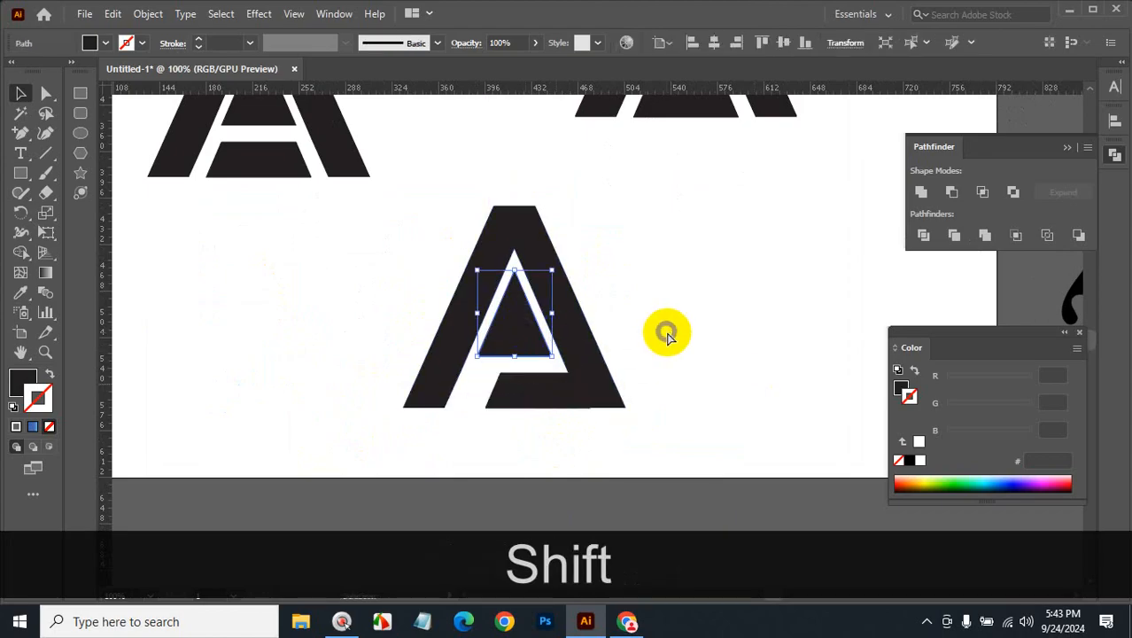
pyautogui.keyDown('ctrl'); pyautogui.keyDown('alt'); pyautogui.click(513, 316); pyautogui.keyUp('alt'); pyautogui.keyUp('ctrl')
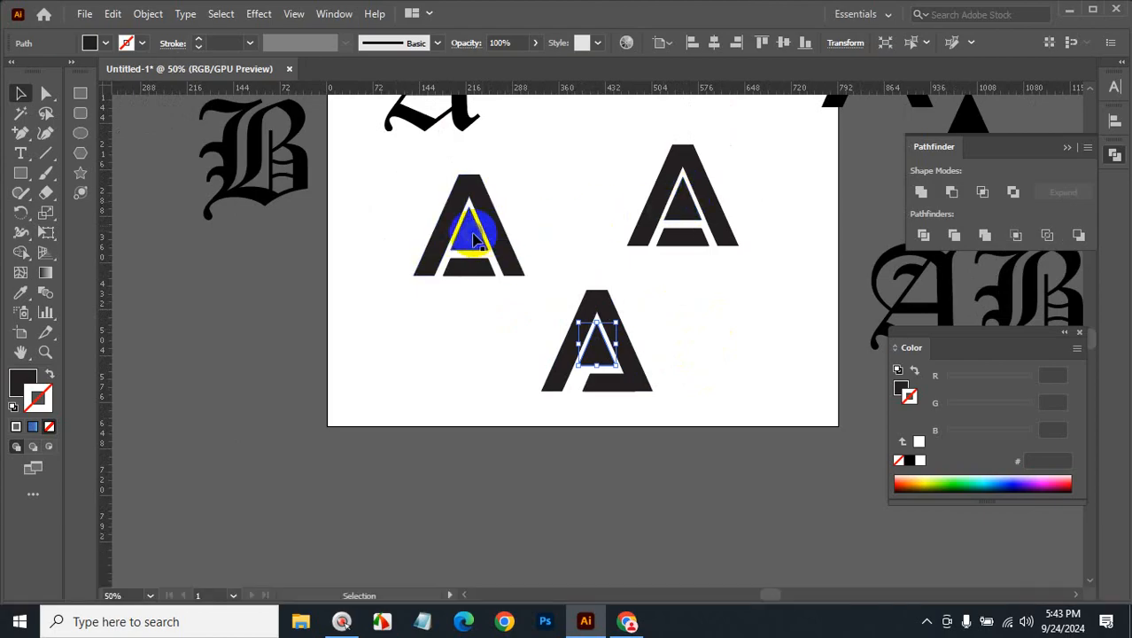
# Delete the inner triangle from the upper-left A and from a new copy of the joined-crossbar A placed below it
pyautogui.click(474, 239)
pyautogui.press('BackSpace')
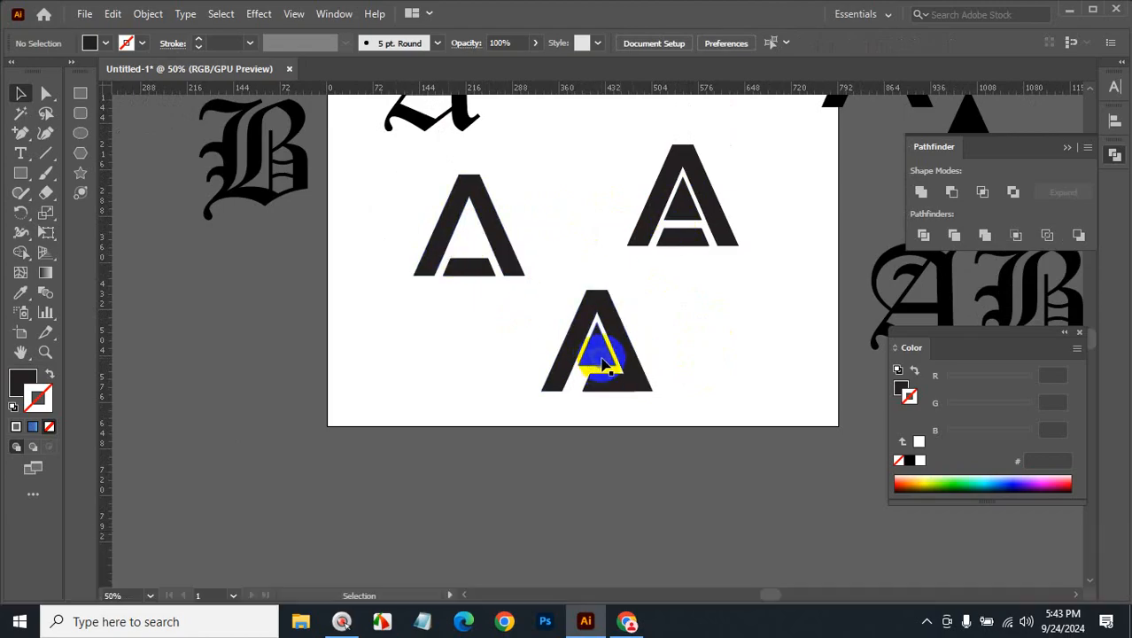
pyautogui.moveTo(665, 325); pyautogui.dragTo(519, 409)
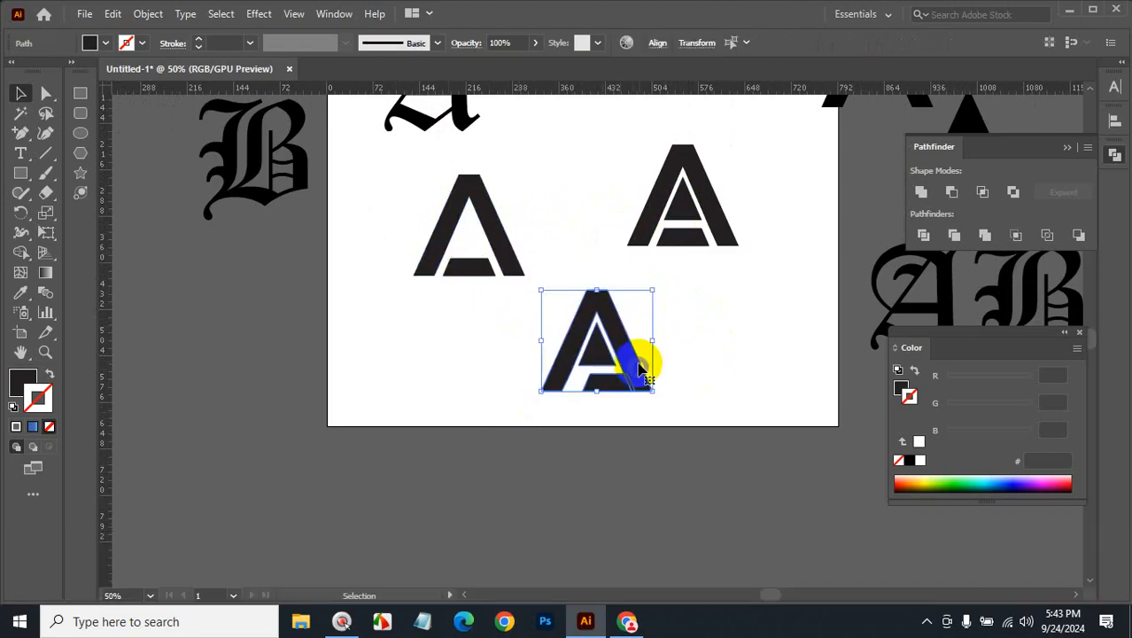
pyautogui.moveTo(643, 367); pyautogui.dragTo(459, 379)
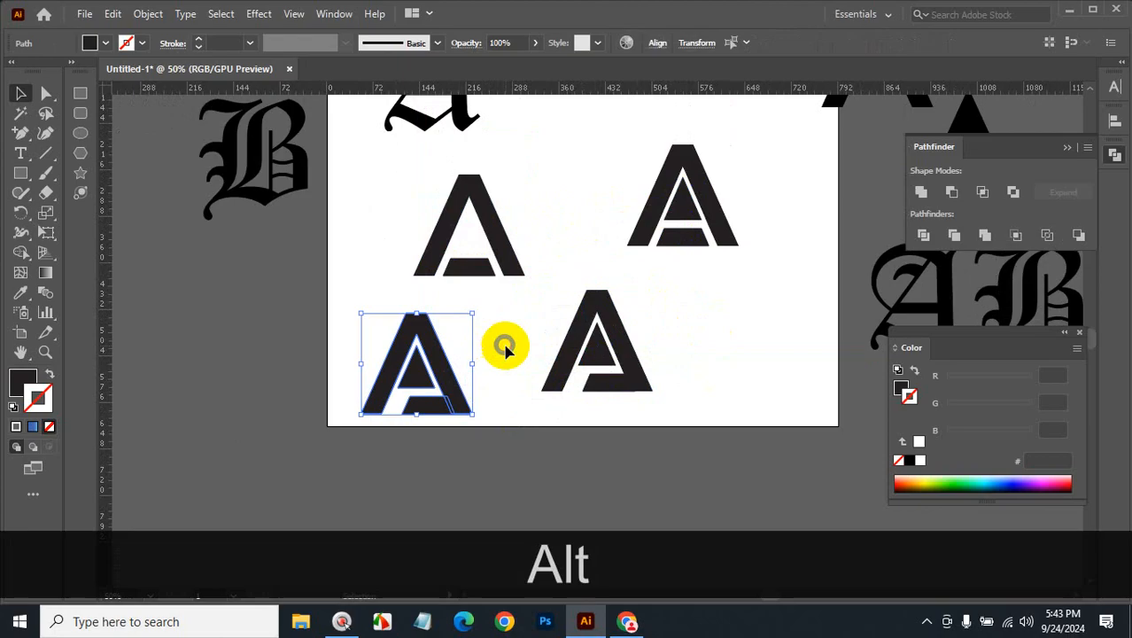
pyautogui.click(421, 379)
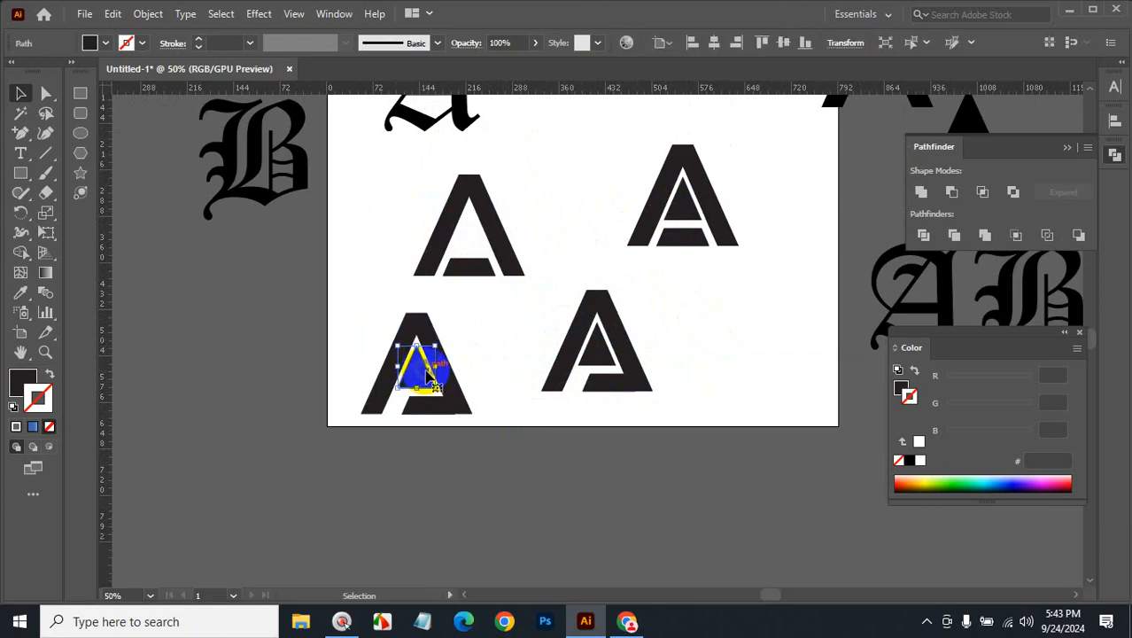
pyautogui.press('BackSpace')
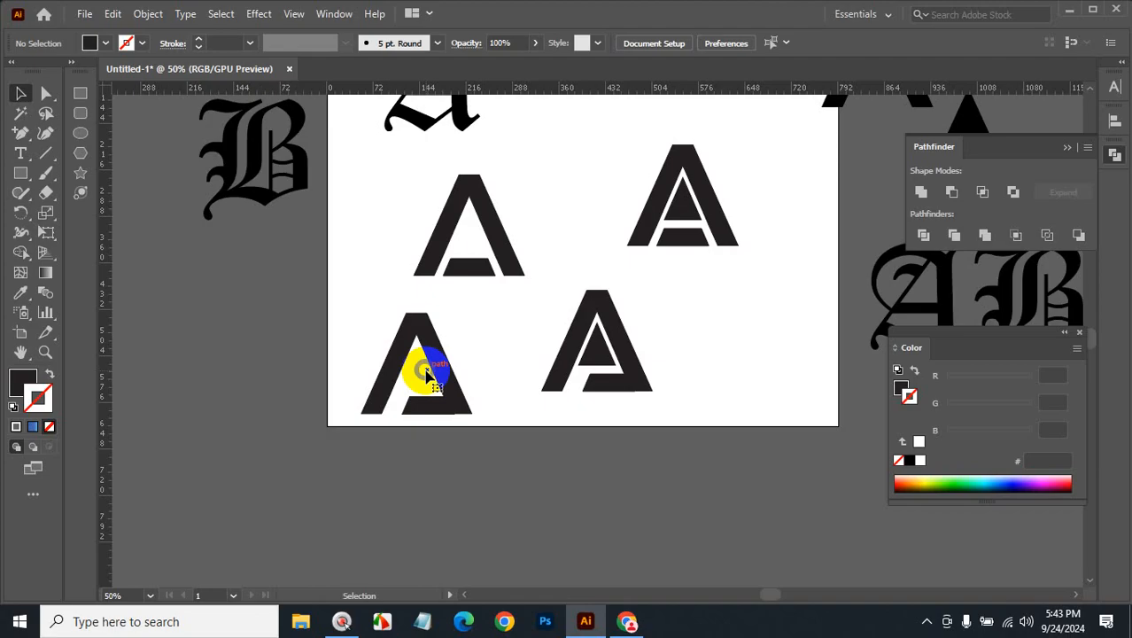
# Delete the crossbar piece from the upper-left A, leaving only its two legs
pyautogui.hotkey('ctrl', 'space')
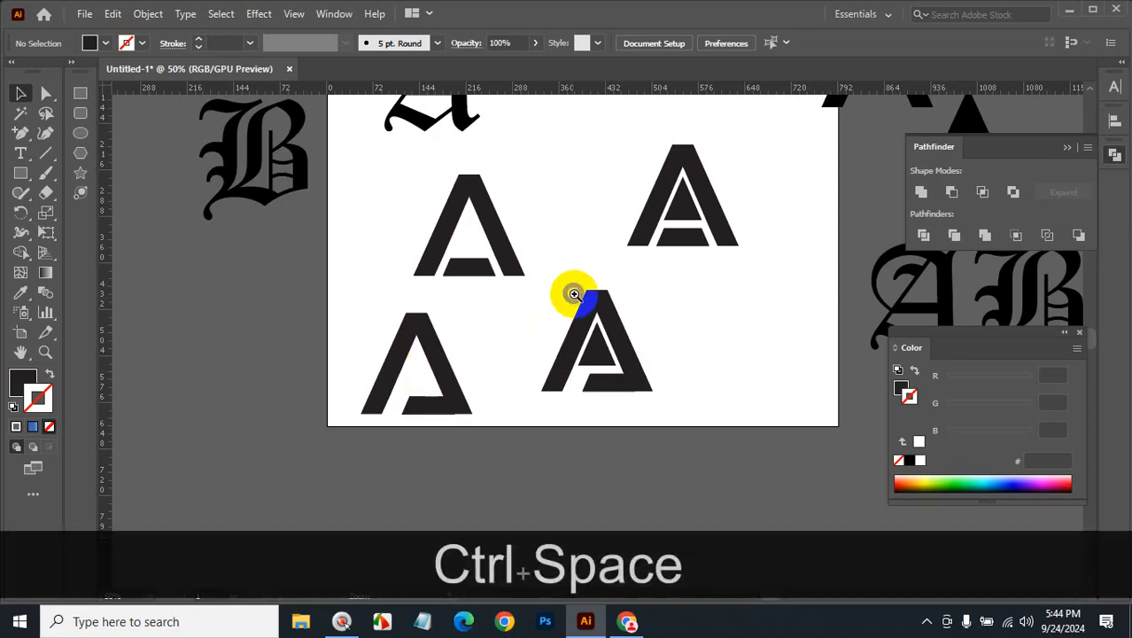
pyautogui.click(530, 301)
pyautogui.click(426, 361)
pyautogui.press('BackSpace')
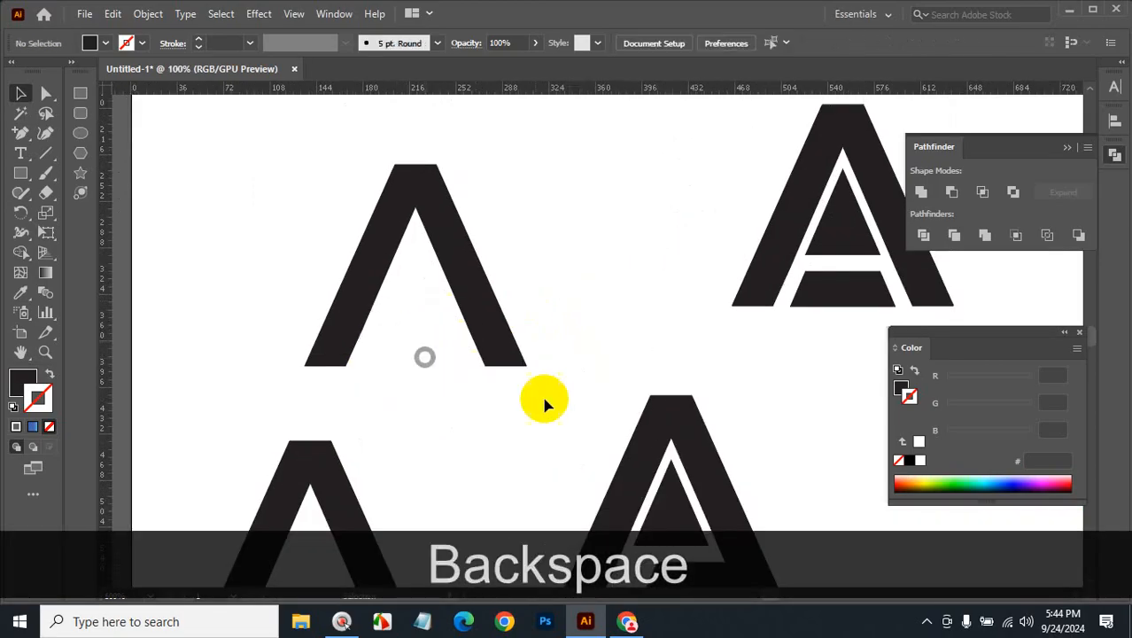
# Draw a circle across the lower legs of the upper-left A and swap its fill for a dark outline
pyautogui.click(81, 133)
pyautogui.moveTo(405, 414); pyautogui.dragTo(521, 514)
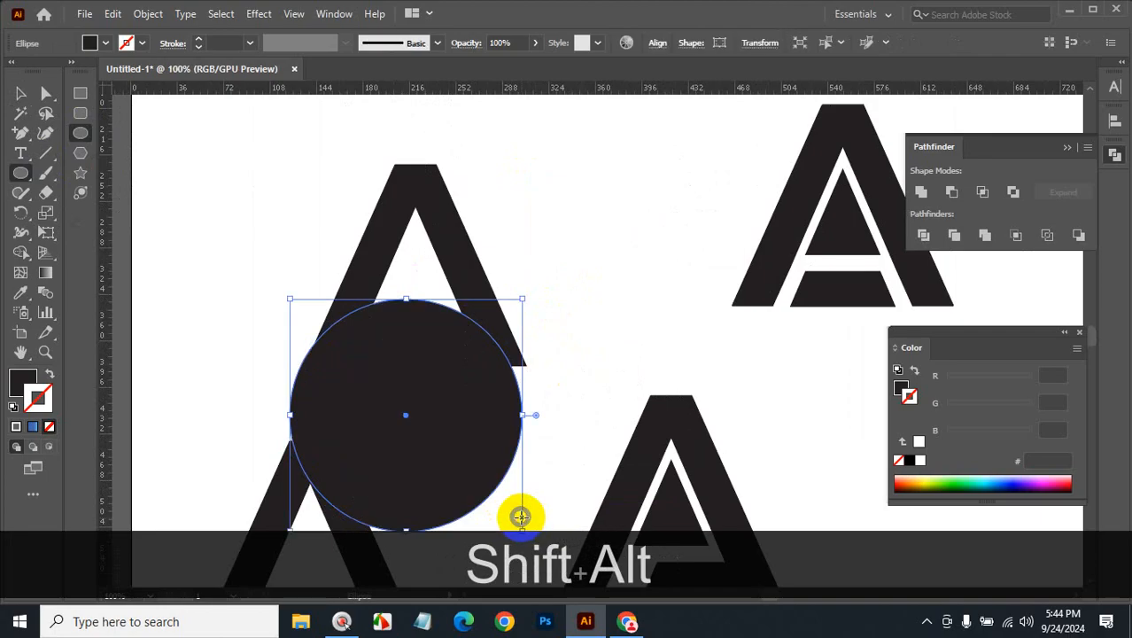
pyautogui.hotkey('shift', 'x')
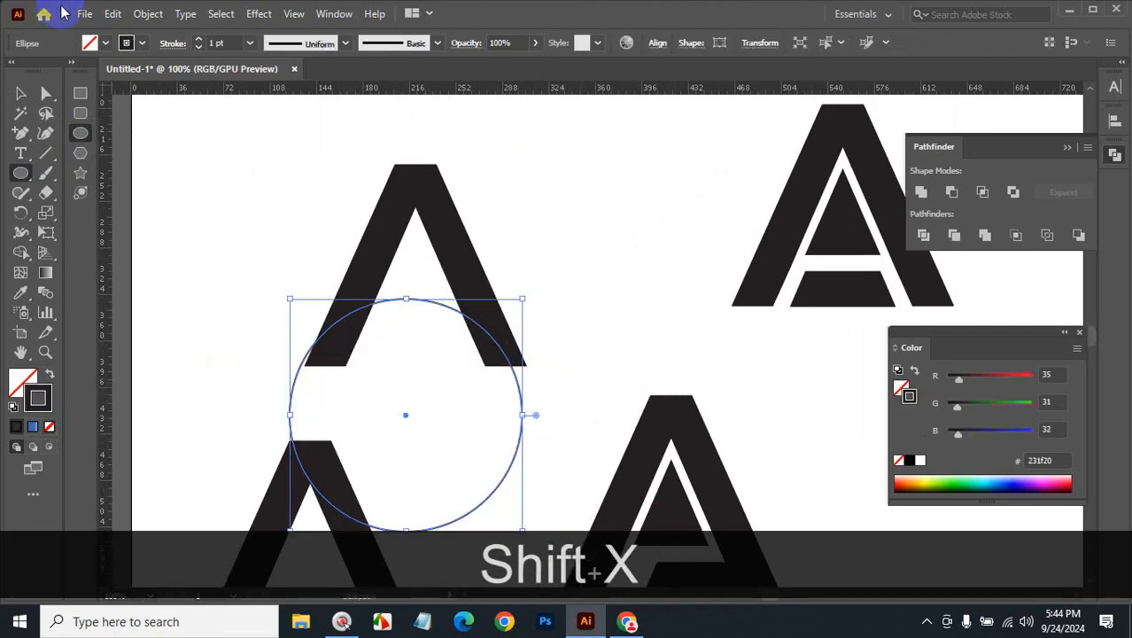
# Set the stroke weight of the circle over the upper-left A to 23 pt
pyautogui.scroll(20, 217, 42)
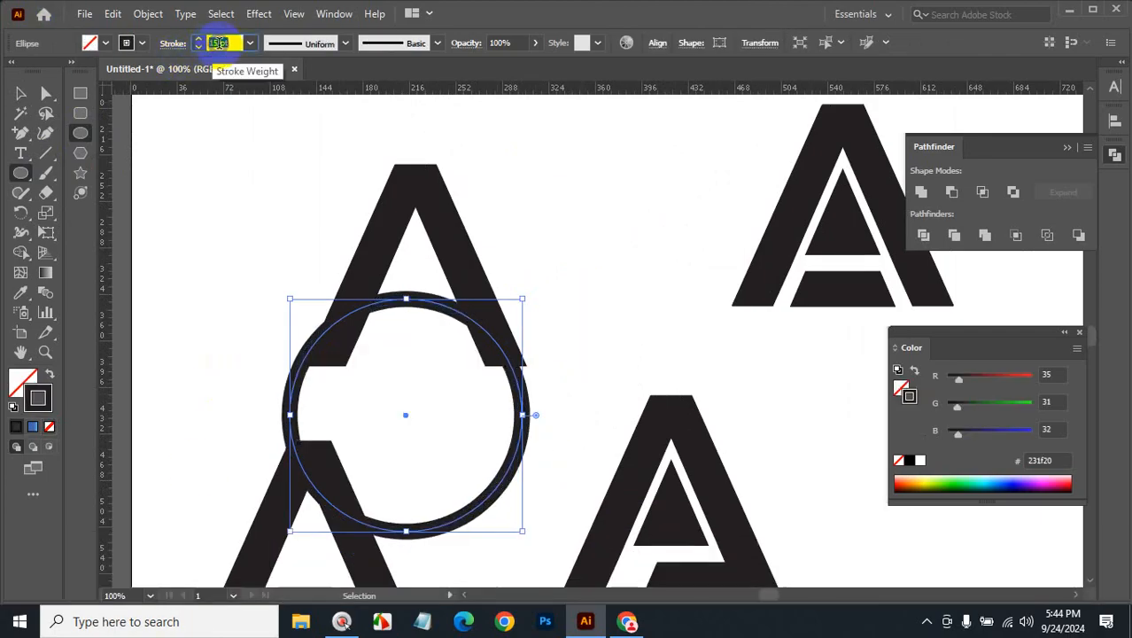
pyautogui.click(21, 93)
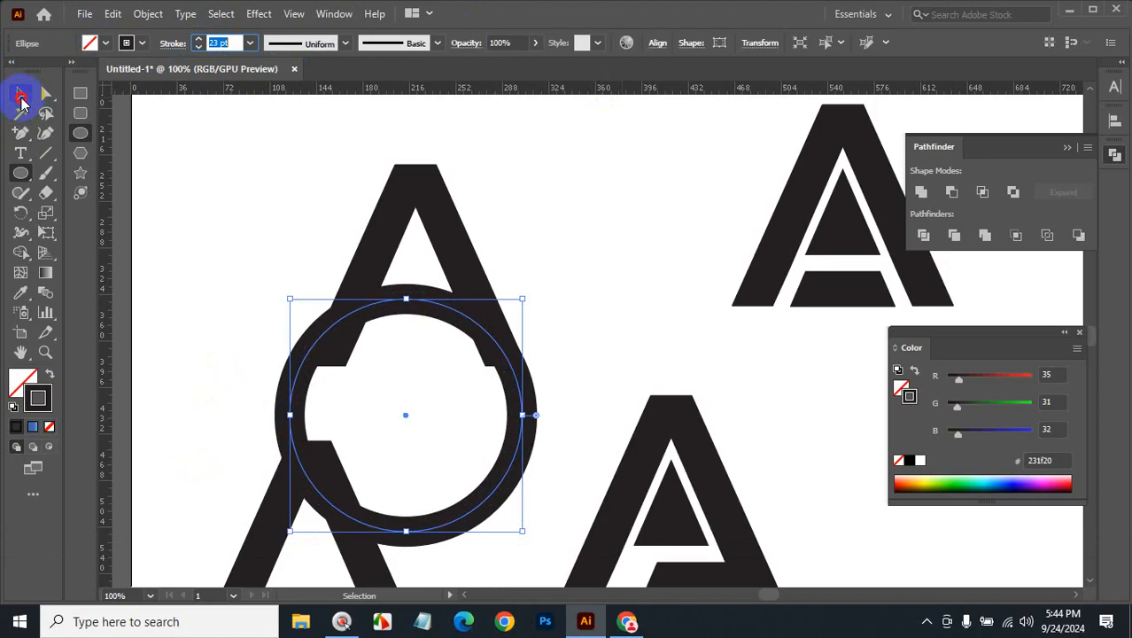
pyautogui.click(590, 346)
# Move the circle slightly down and right until it is centered beneath the upper-left A's legs, and select both shapes together
pyautogui.moveTo(396, 307); pyautogui.dragTo(407, 321)
pyautogui.press('Right')
pyautogui.press('Right')
pyautogui.press('Right')
pyautogui.press('Right')
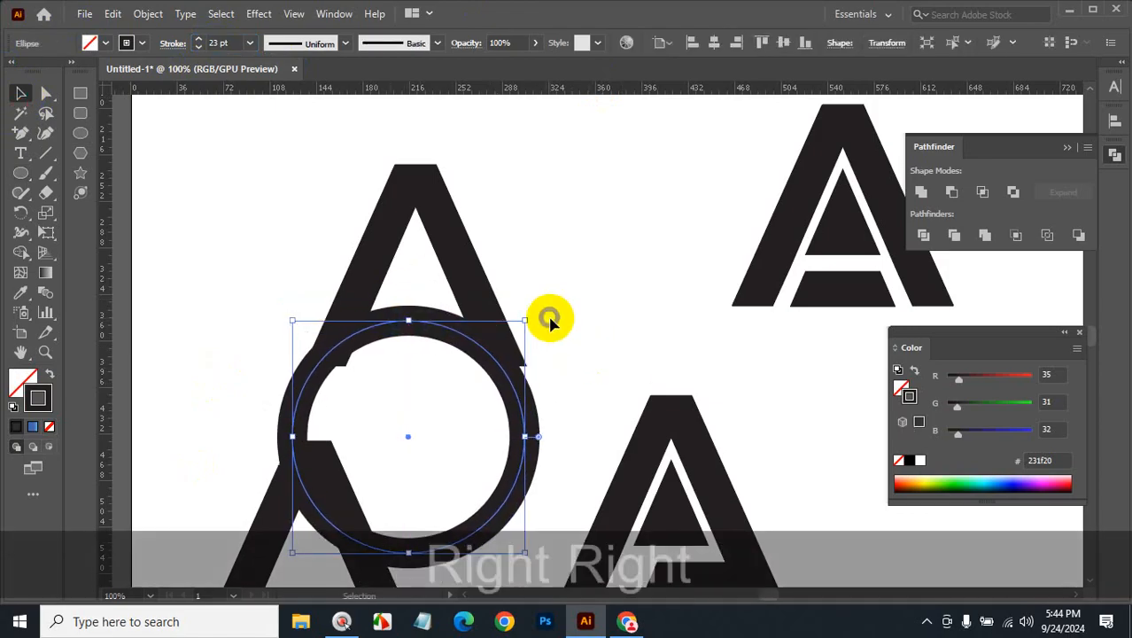
pyautogui.press('Right')
pyautogui.press('Right')
pyautogui.press('Right')
pyautogui.press('Right')
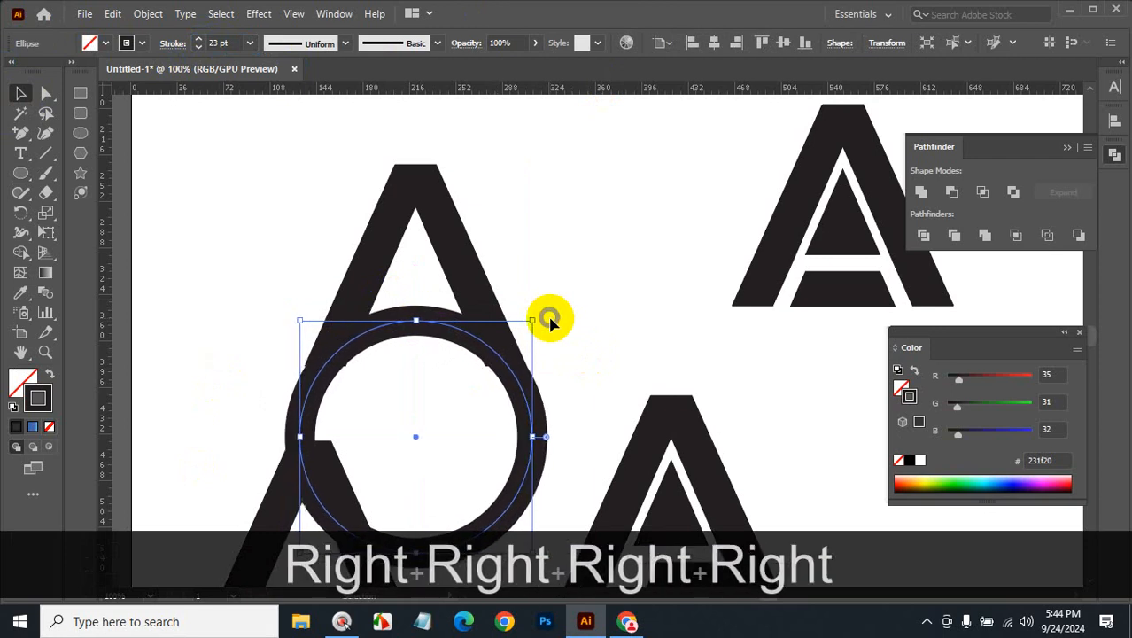
pyautogui.keyDown('shift'); pyautogui.click(464, 334); pyautogui.keyUp('shift')
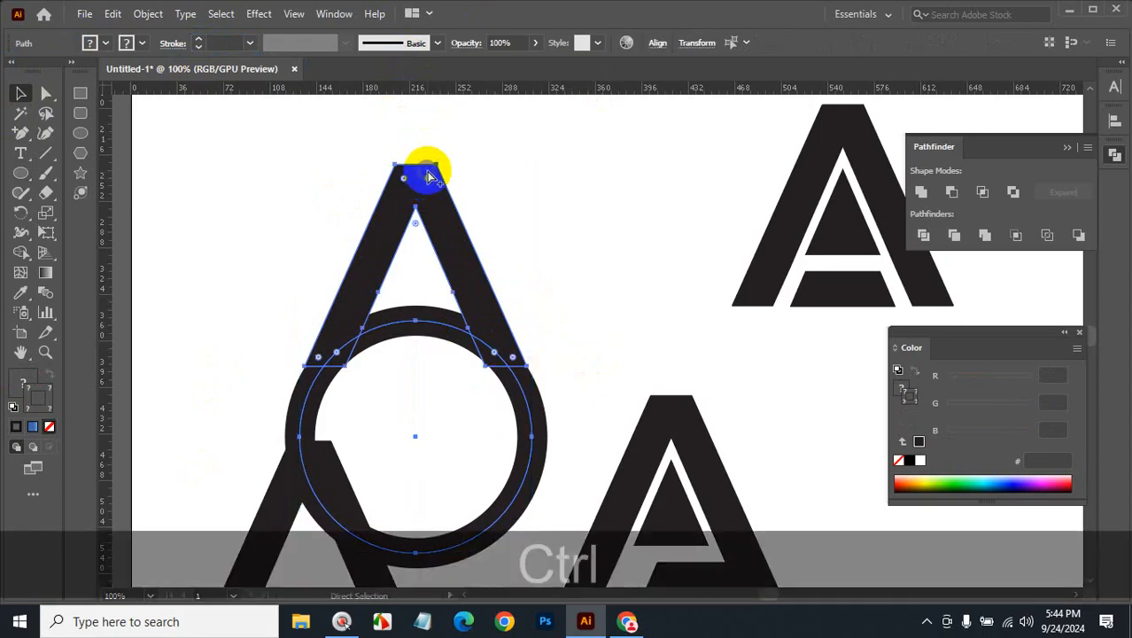
# Draw a small rectangle and, to its right and slightly lower, a small circle above the artboard, both with a 23 pt outline
pyautogui.hotkey('ctrl', 'alt', 'space')
pyautogui.click(621, 263)
pyautogui.click(625, 263)
pyautogui.click(636, 296)
pyautogui.click(644, 325)
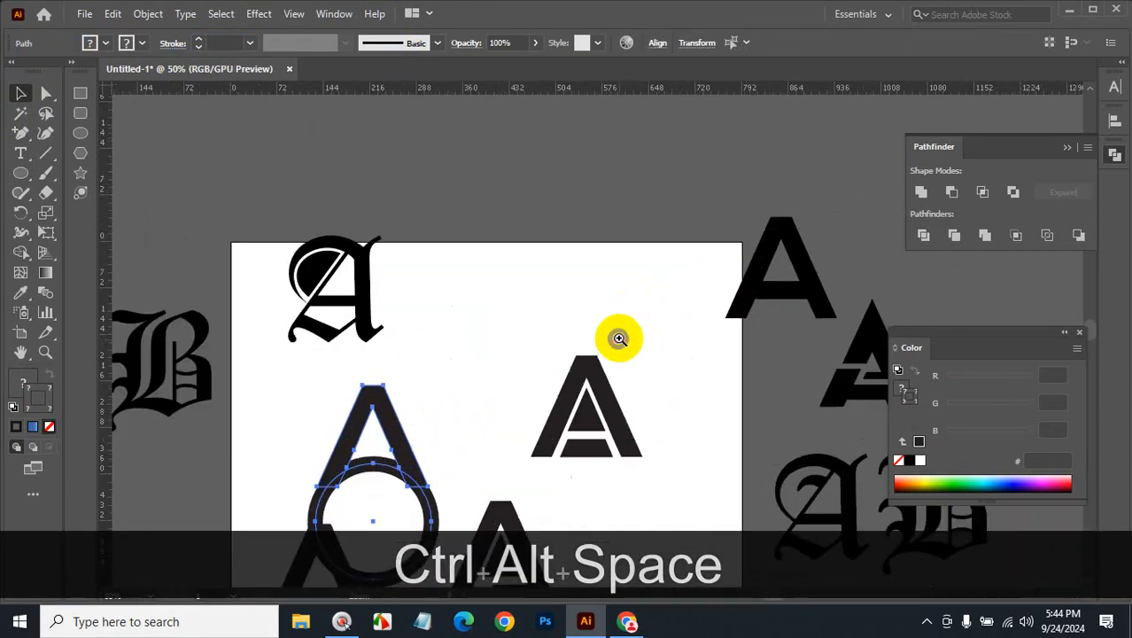
pyautogui.click(637, 296)
pyautogui.moveTo(591, 387); pyautogui.dragTo(589, 308)
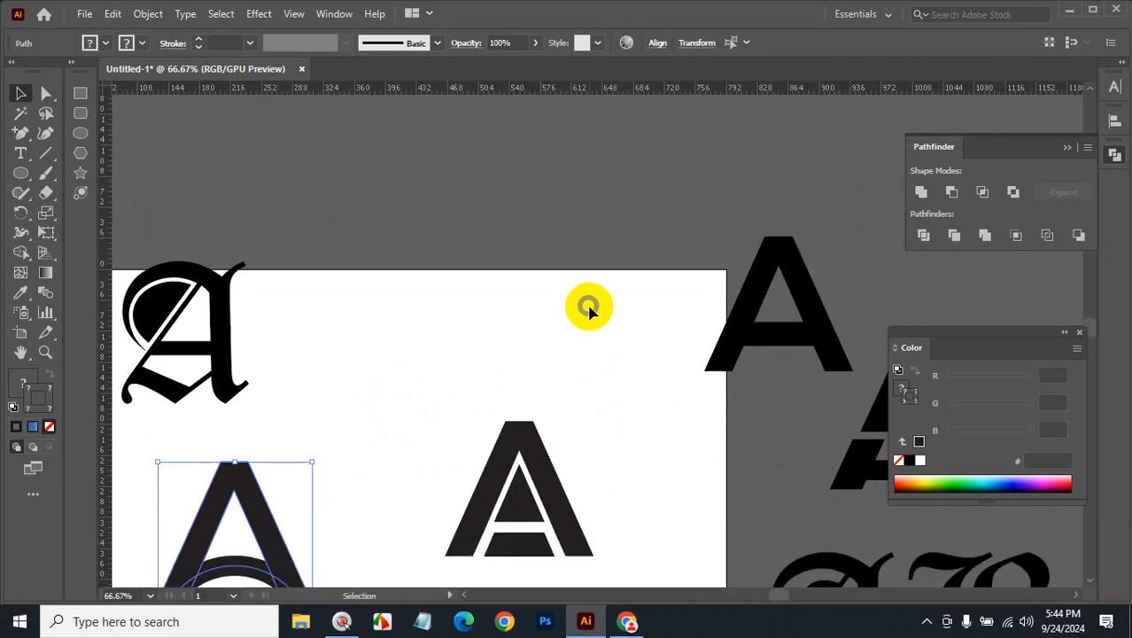
pyautogui.click(81, 94)
pyautogui.moveTo(367, 148); pyautogui.dragTo(445, 198)
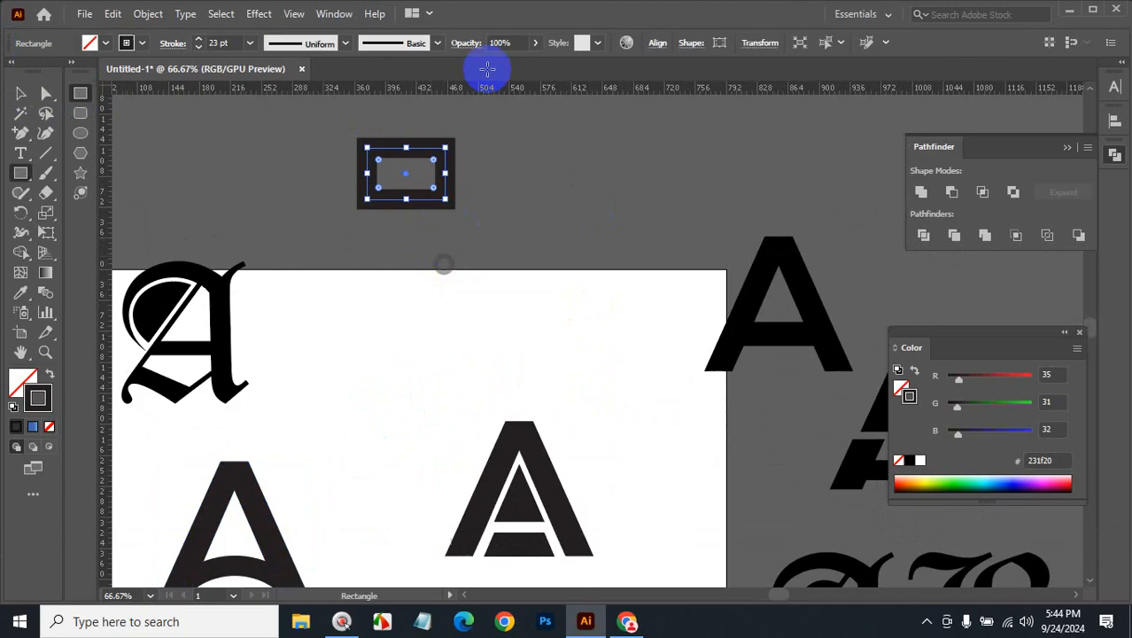
pyautogui.click(80, 133)
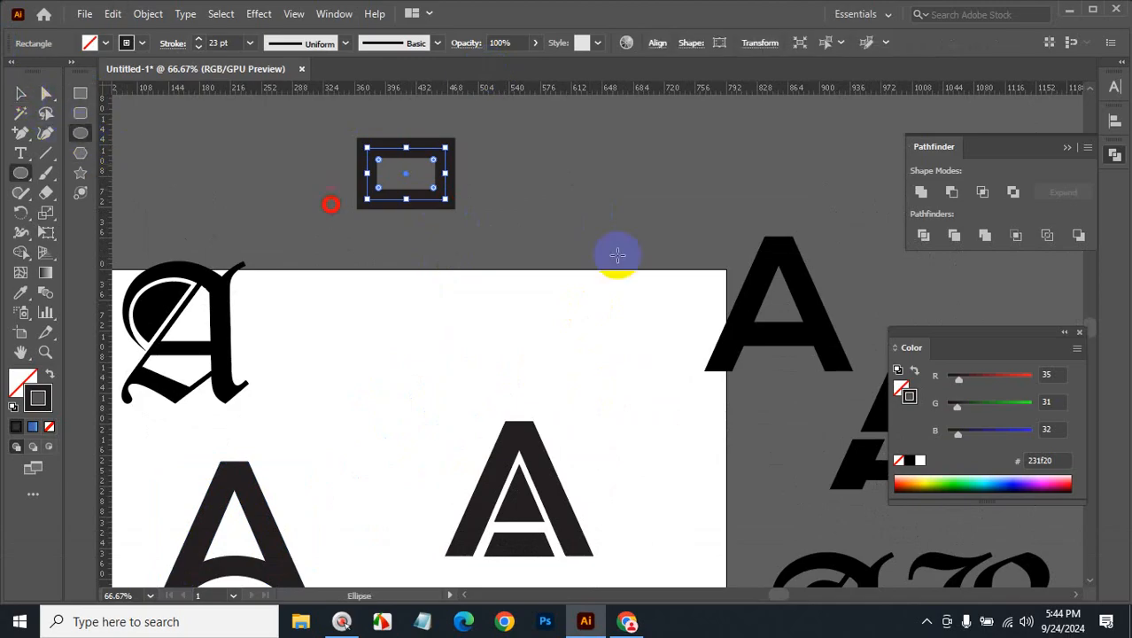
pyautogui.moveTo(582, 217); pyautogui.dragTo(626, 254)
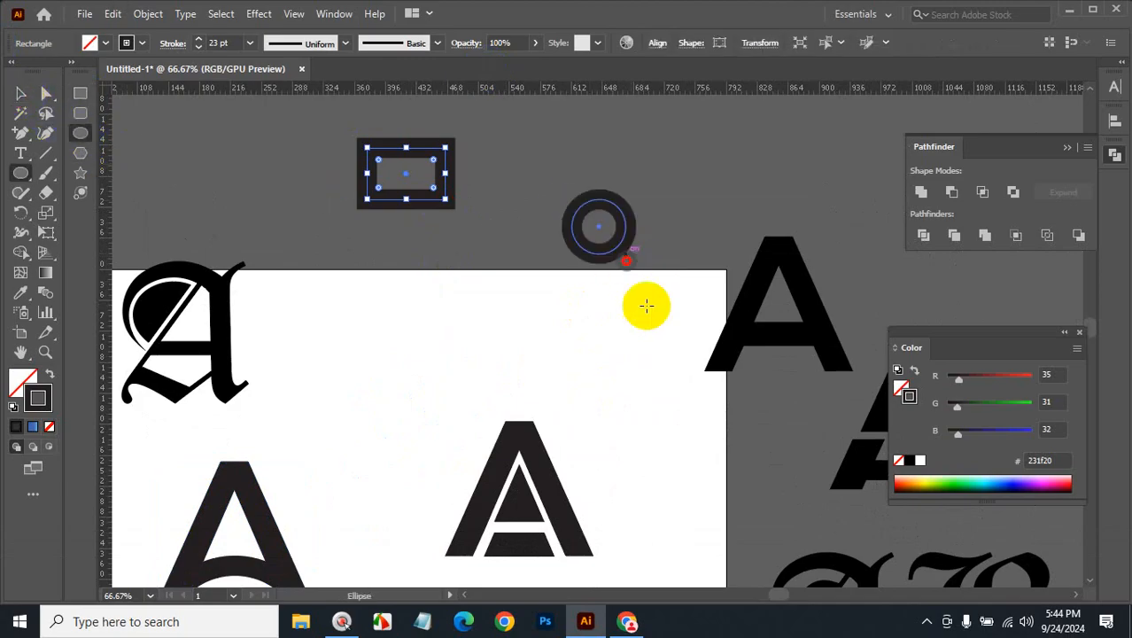
pyautogui.click(18, 94)
pyautogui.click(586, 314)
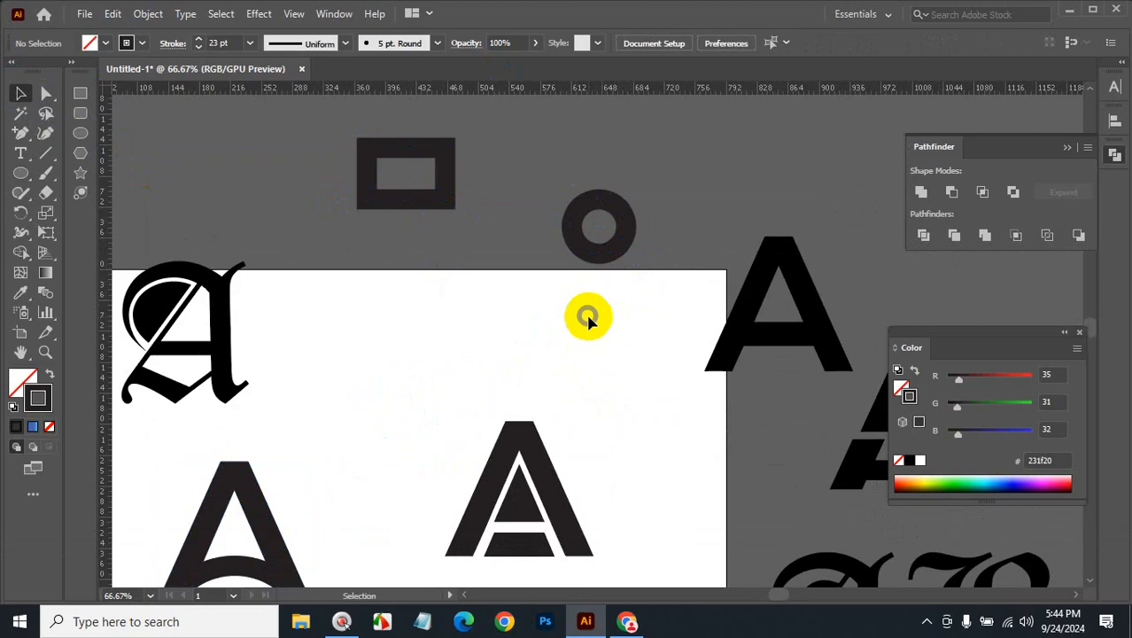
# Try Vertical Align Center on the small rectangle and circle above the artboard, and undo it
pyautogui.click(403, 204)
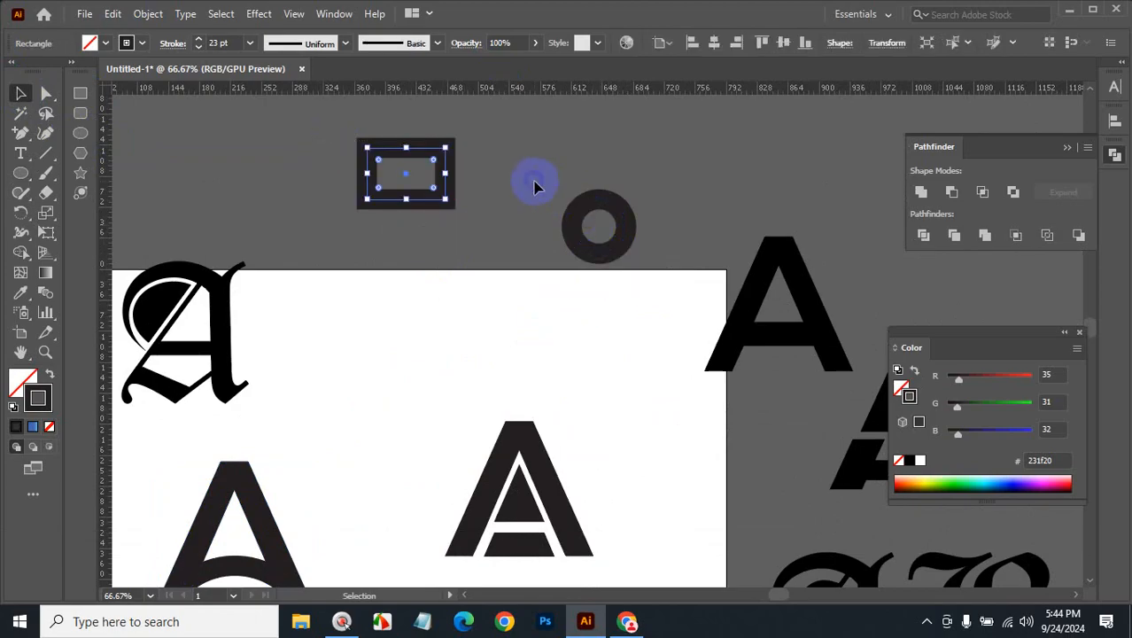
pyautogui.keyDown('shift'); pyautogui.click(599, 260); pyautogui.keyUp('shift')
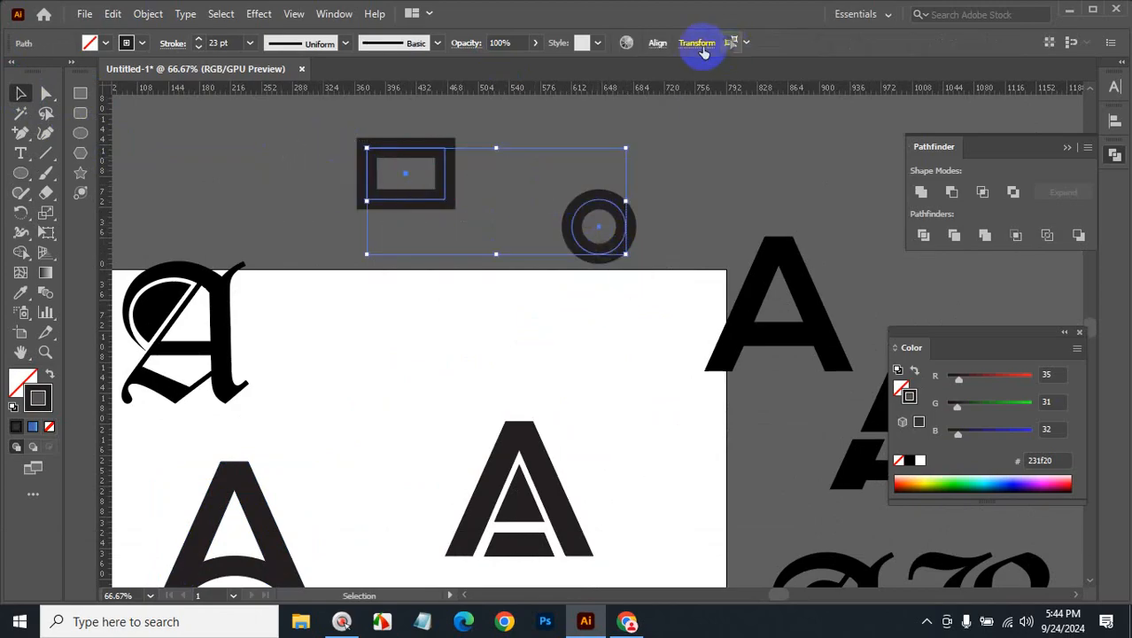
pyautogui.click(1113, 121)
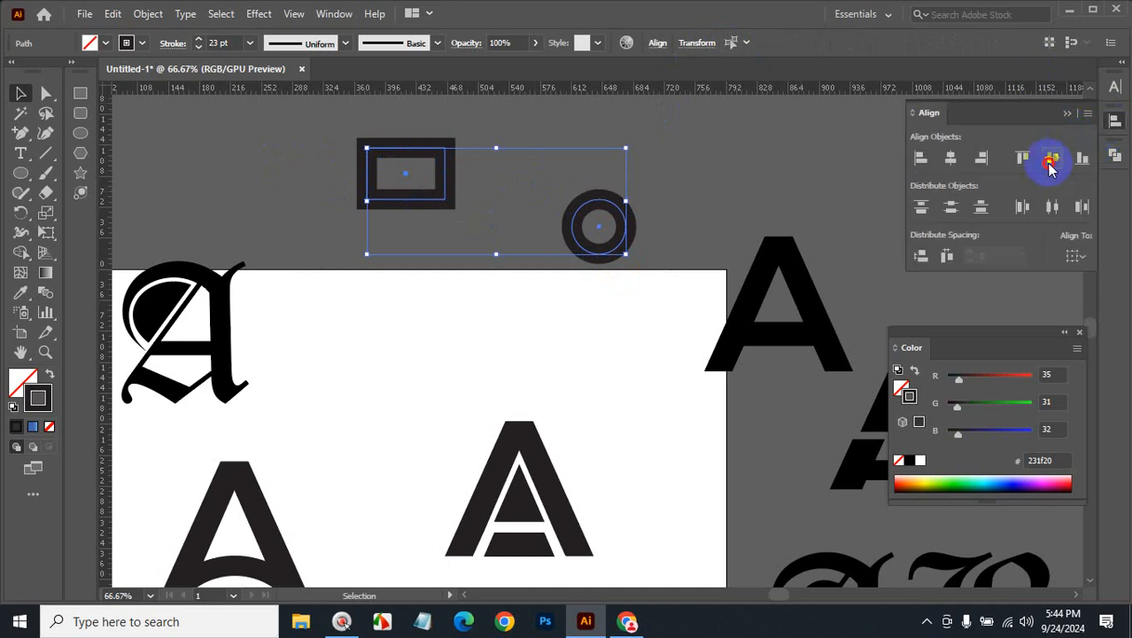
pyautogui.click(1050, 163)
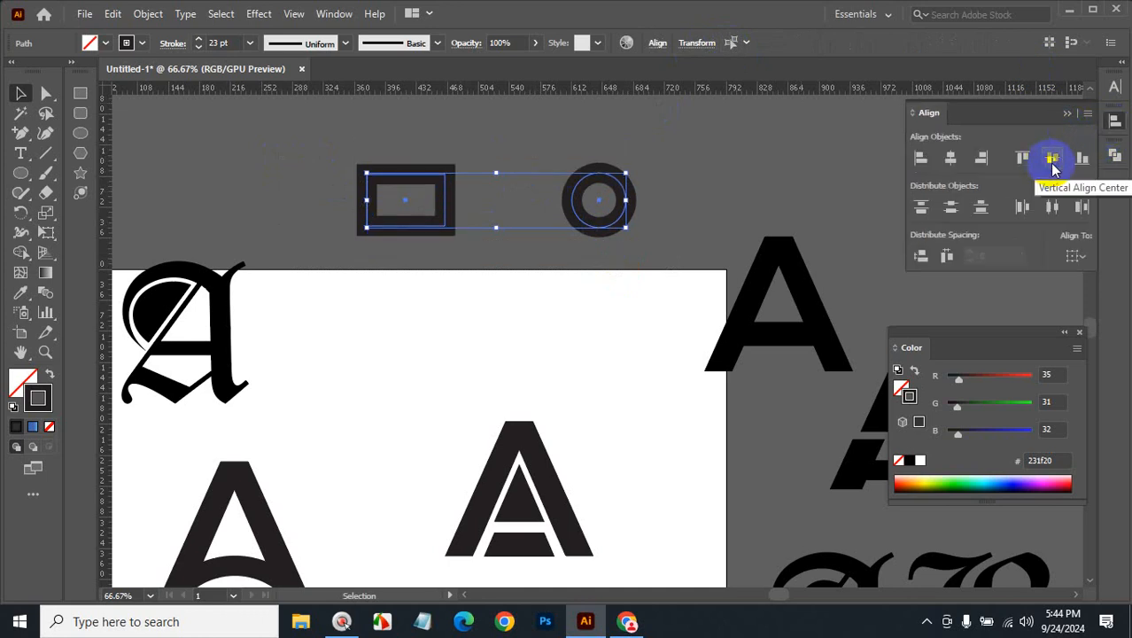
pyautogui.hotkey('ctrl', 'z')
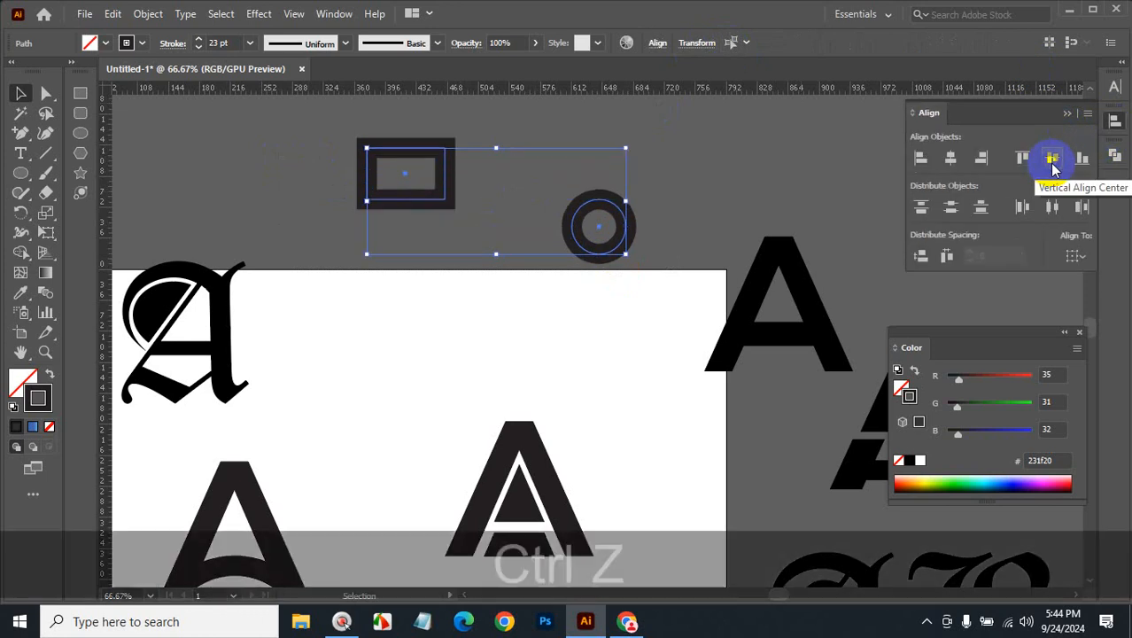
pyautogui.hotkey('ctrl', 'z')
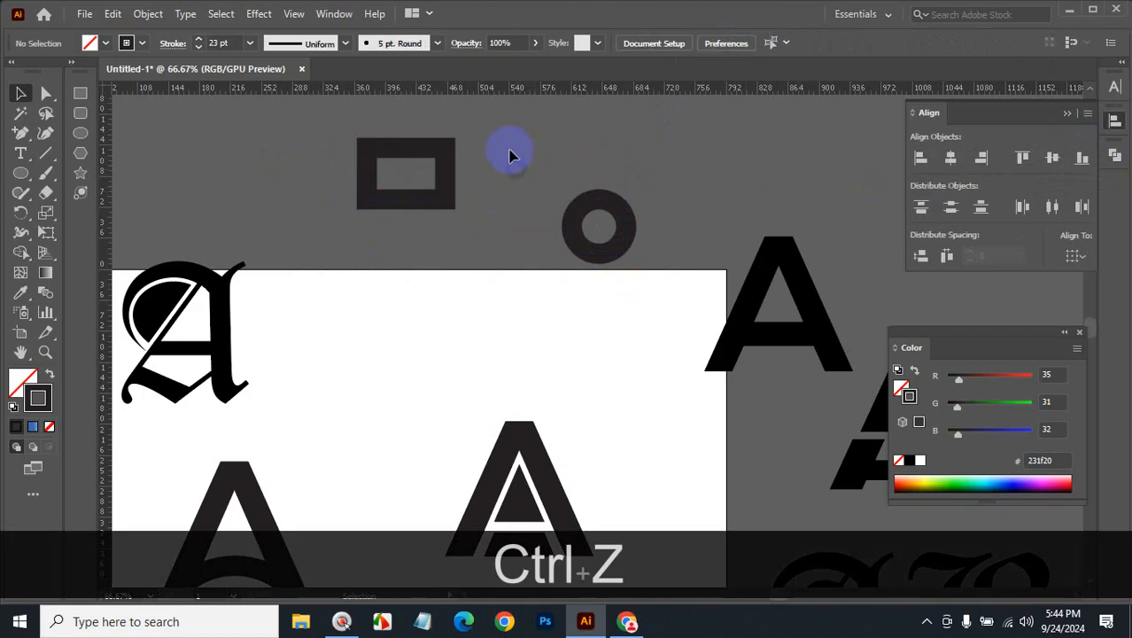
# Reselect the small rectangle and circle together, try aligning their vertical centers without a key object, and undo the alignment
pyautogui.click(421, 218)
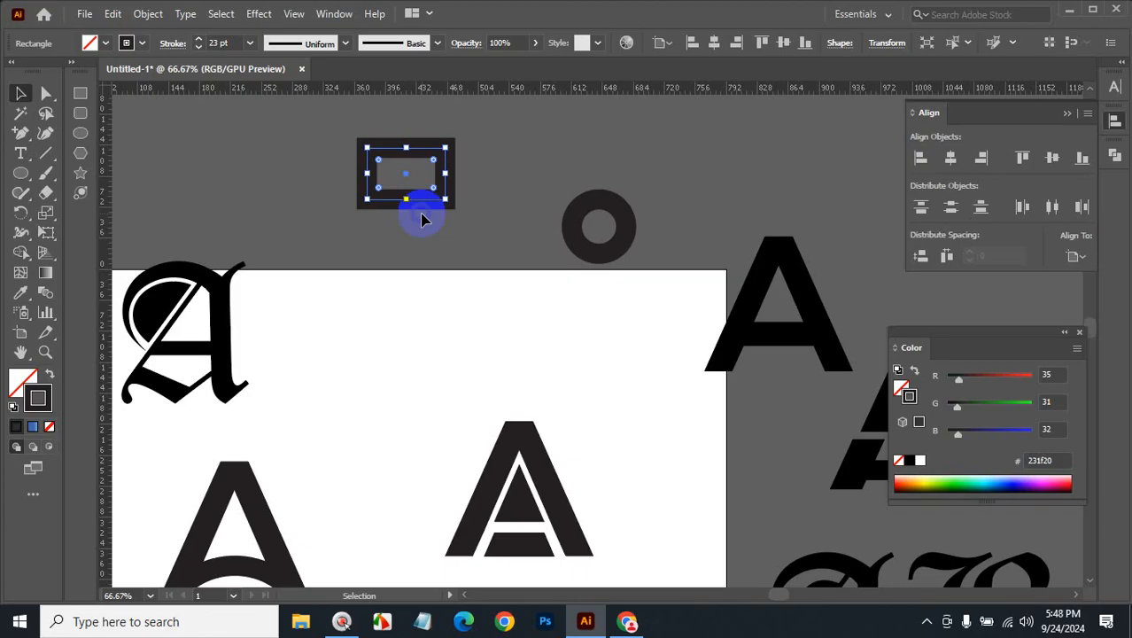
pyautogui.click(536, 179)
pyautogui.moveTo(323, 144); pyautogui.dragTo(595, 280)
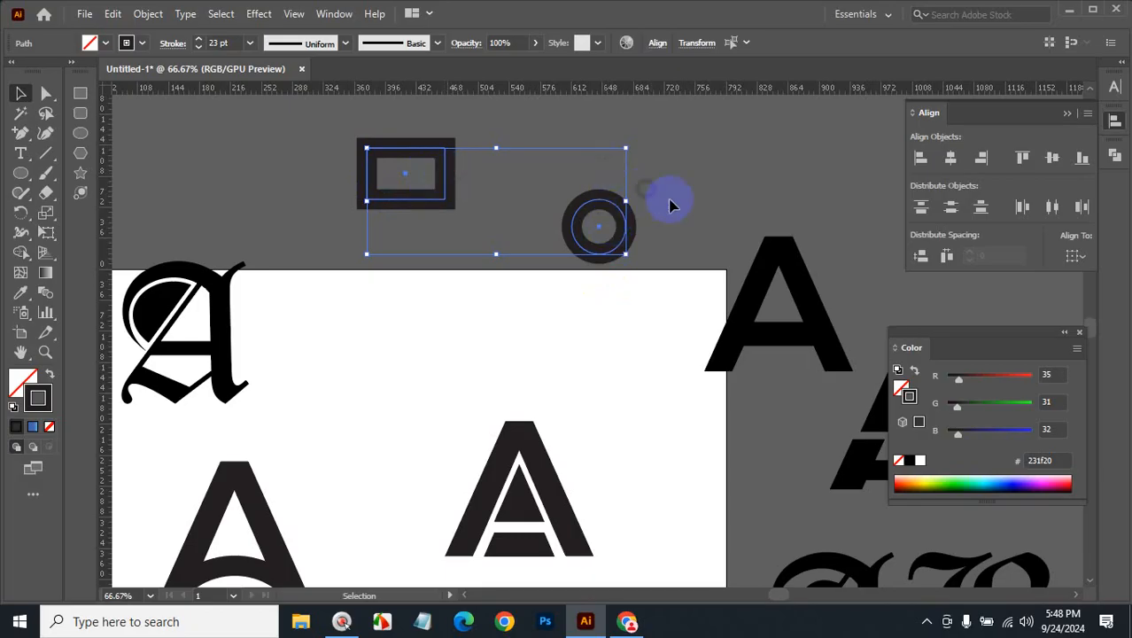
pyautogui.click(697, 190)
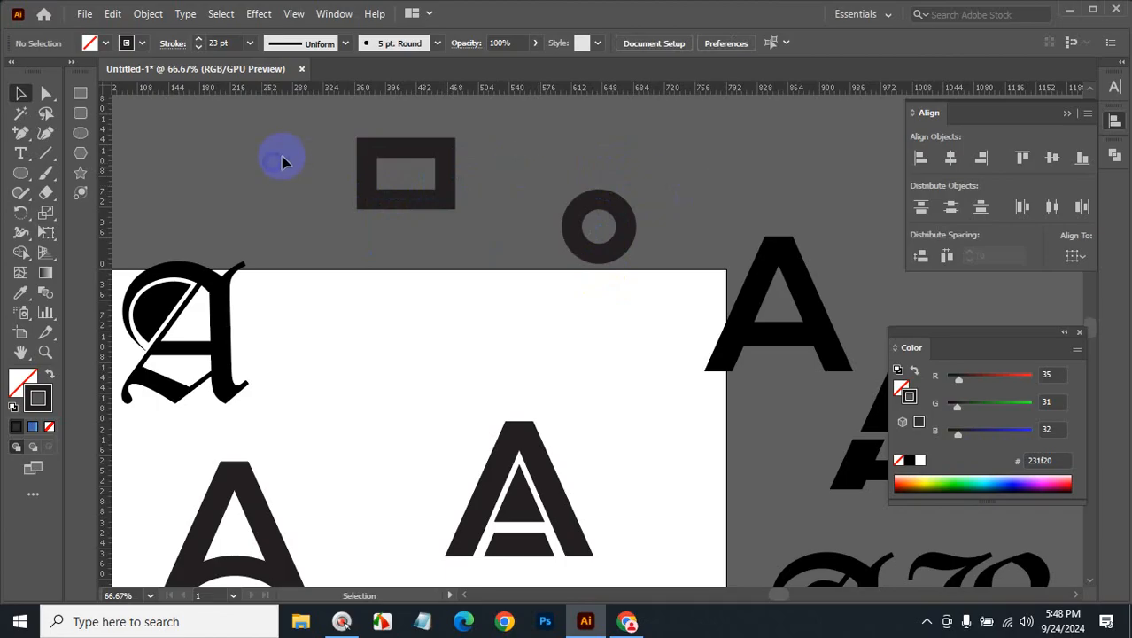
pyautogui.moveTo(281, 159); pyautogui.dragTo(641, 306)
pyautogui.click(1053, 159)
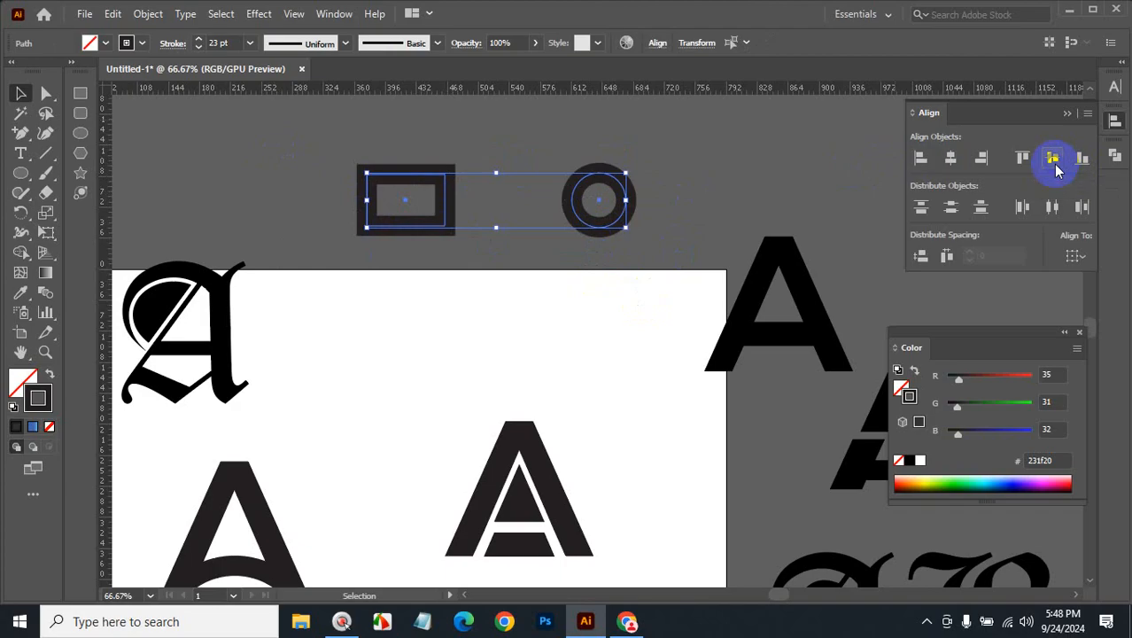
pyautogui.hotkey('ctrl', 'z')
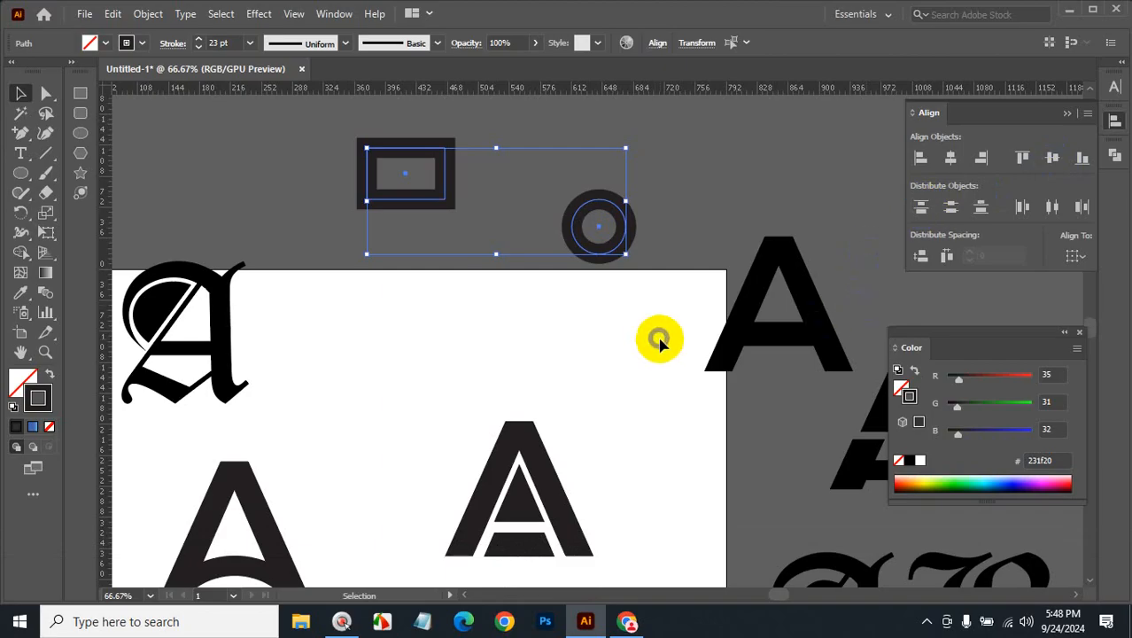
# Try vertically centering the small circle to the rectangle as the key object, and undo the alignment
pyautogui.click(593, 314)
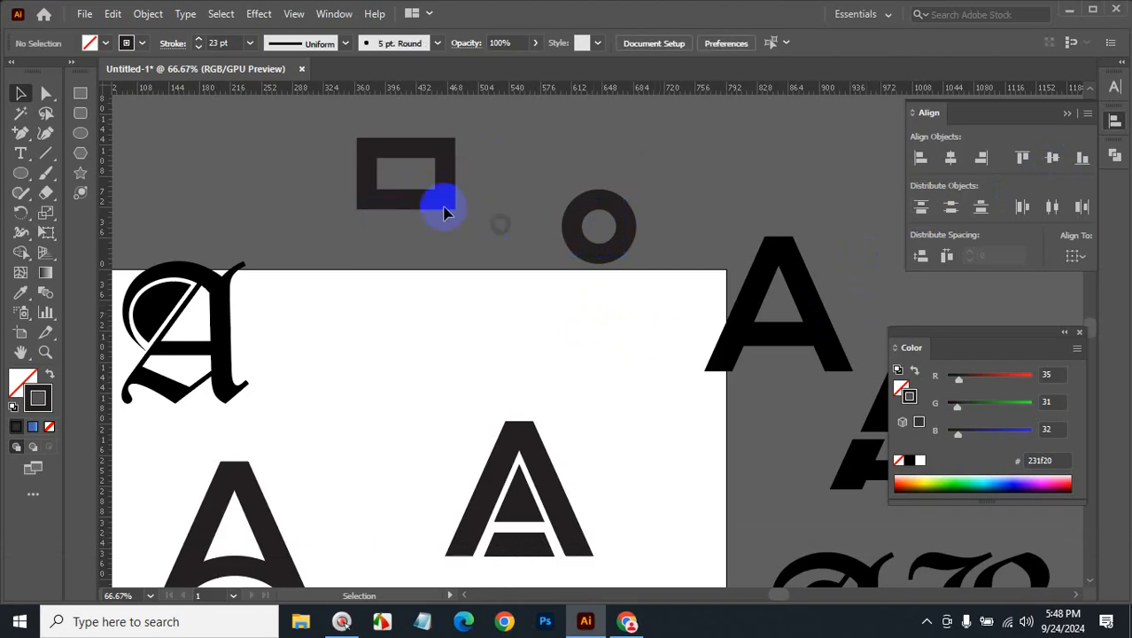
pyautogui.moveTo(306, 155); pyautogui.dragTo(657, 255)
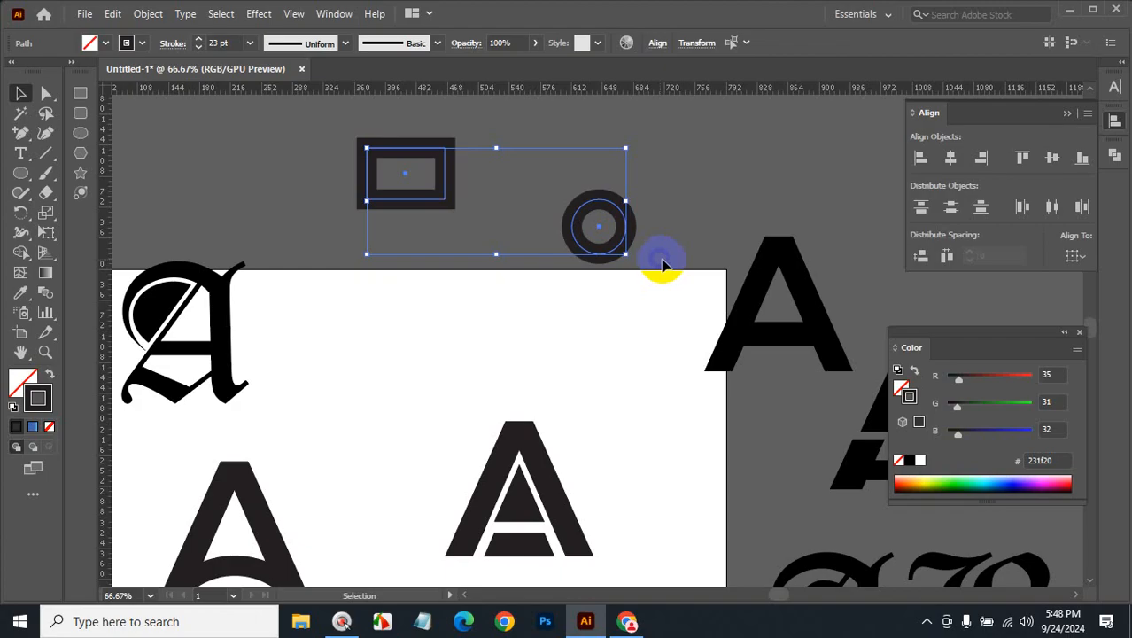
pyautogui.click(718, 192)
pyautogui.moveTo(300, 129); pyautogui.dragTo(625, 269)
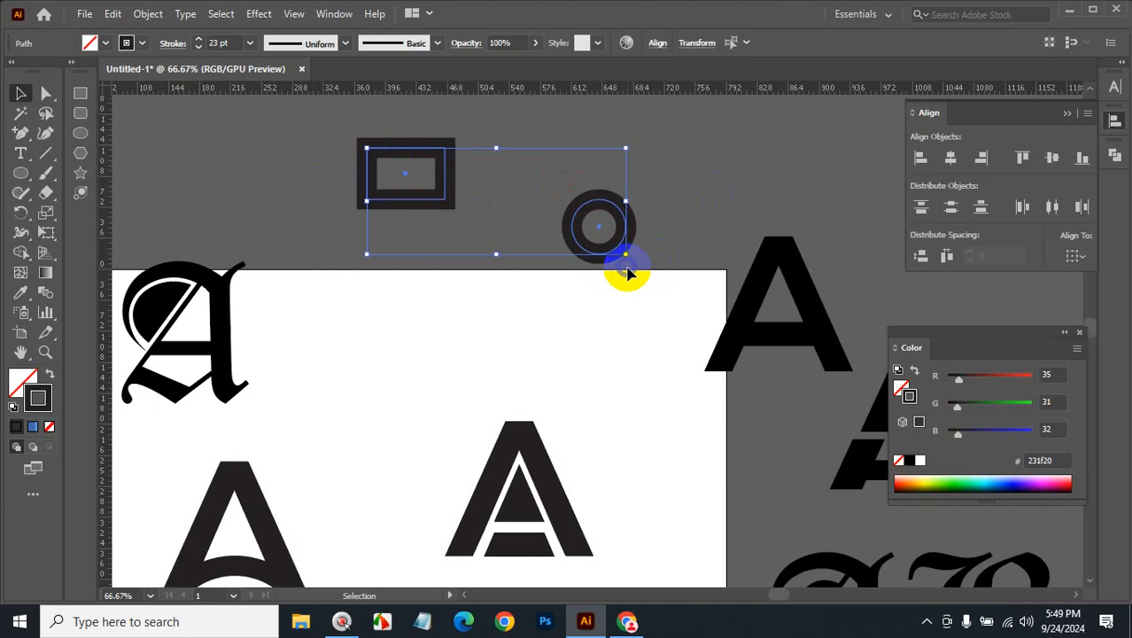
pyautogui.click(446, 182)
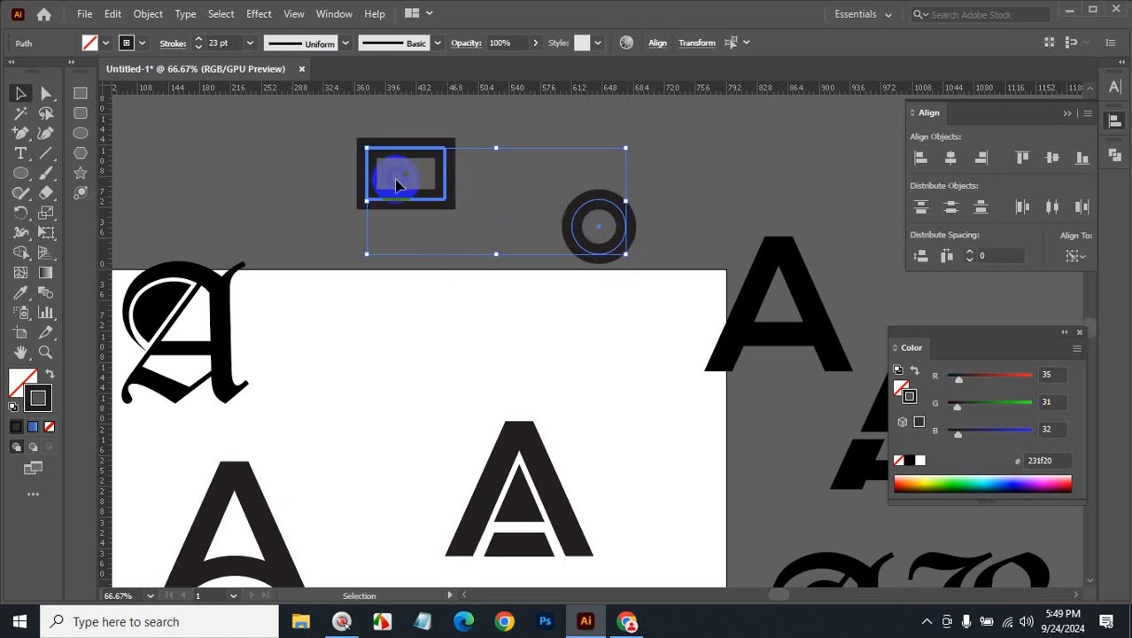
pyautogui.click(1050, 157)
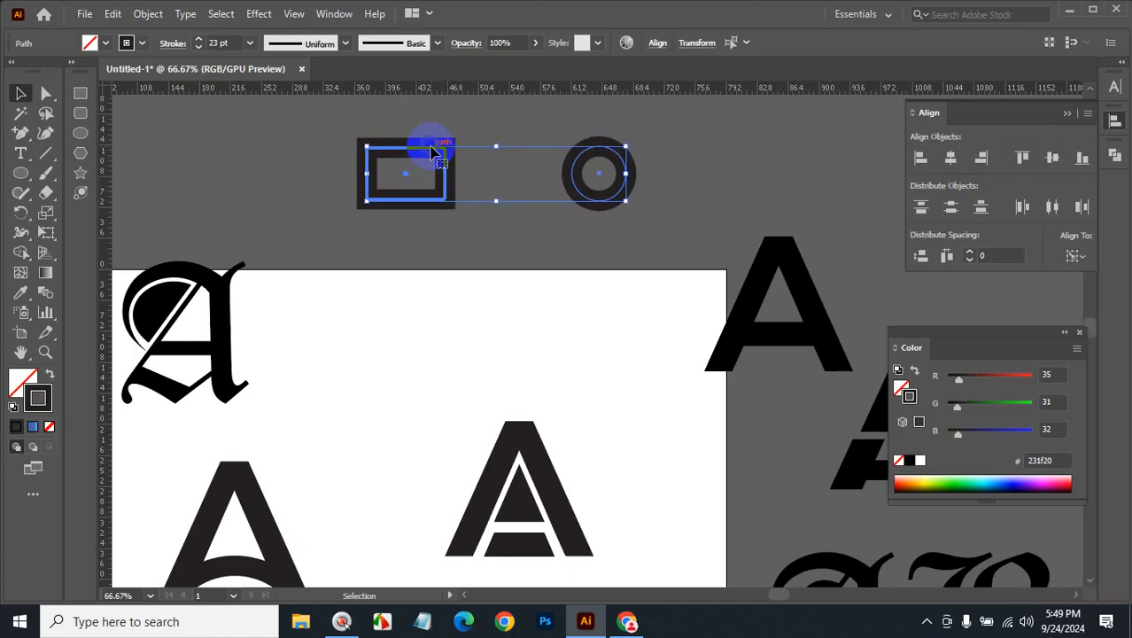
pyautogui.hotkey('ctrl', 'z')
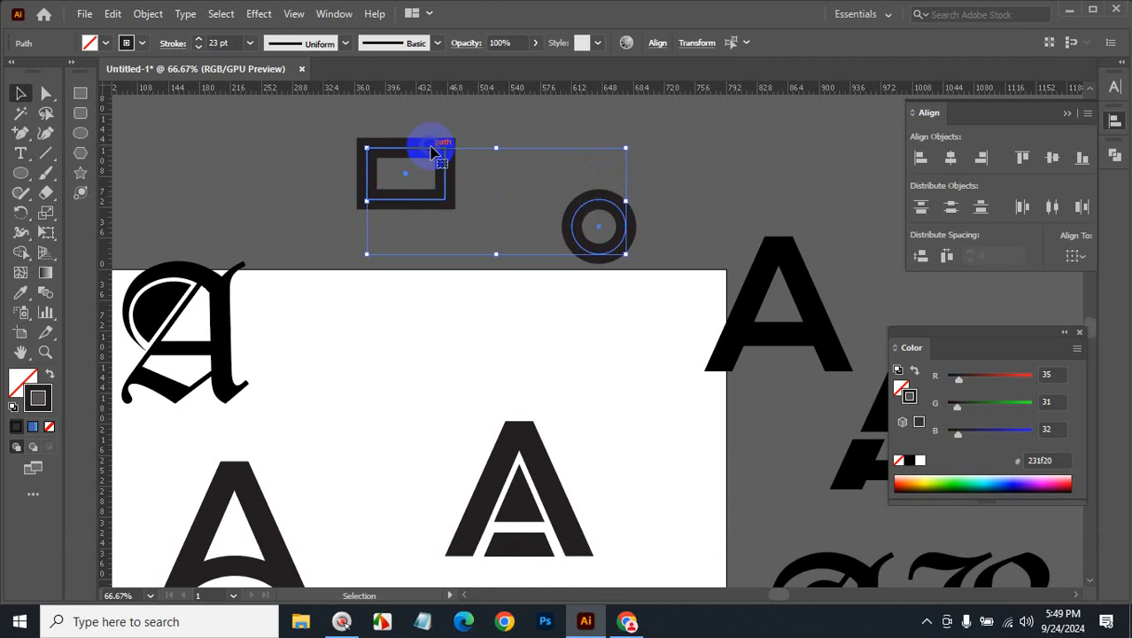
# Deselect the sample shapes and review the A variations on the artboard, ending at the A with the circle
pyautogui.click(596, 391)
pyautogui.hotkey('ctrl', 'alt')
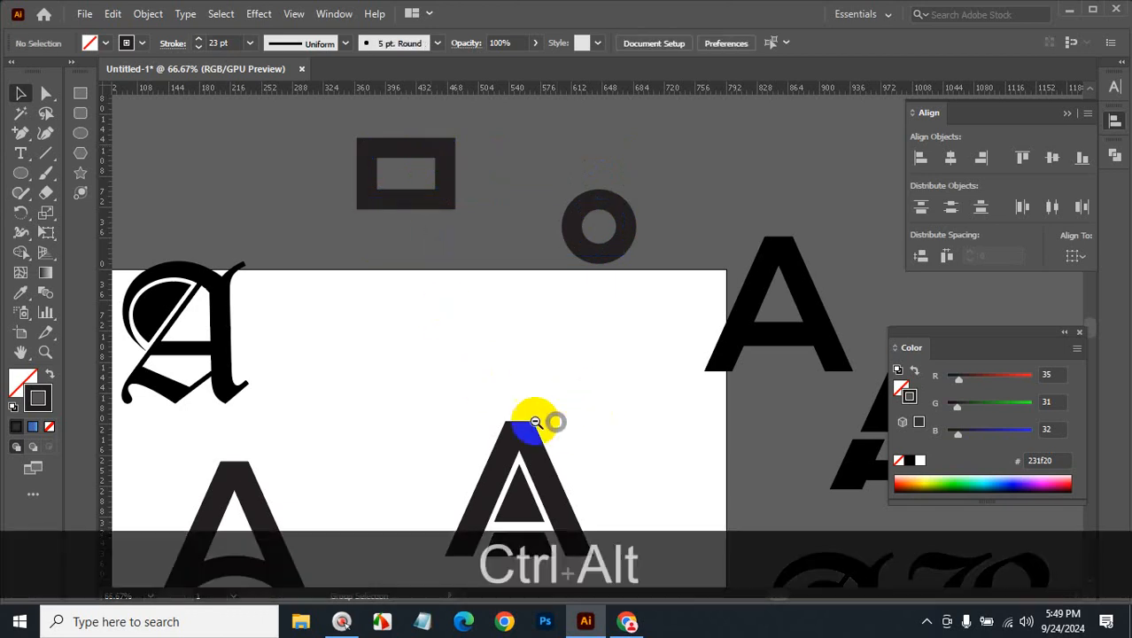
pyautogui.keyDown('ctrl'); pyautogui.keyDown('alt'); pyautogui.click(535, 421); pyautogui.keyUp('alt'); pyautogui.keyUp('ctrl')
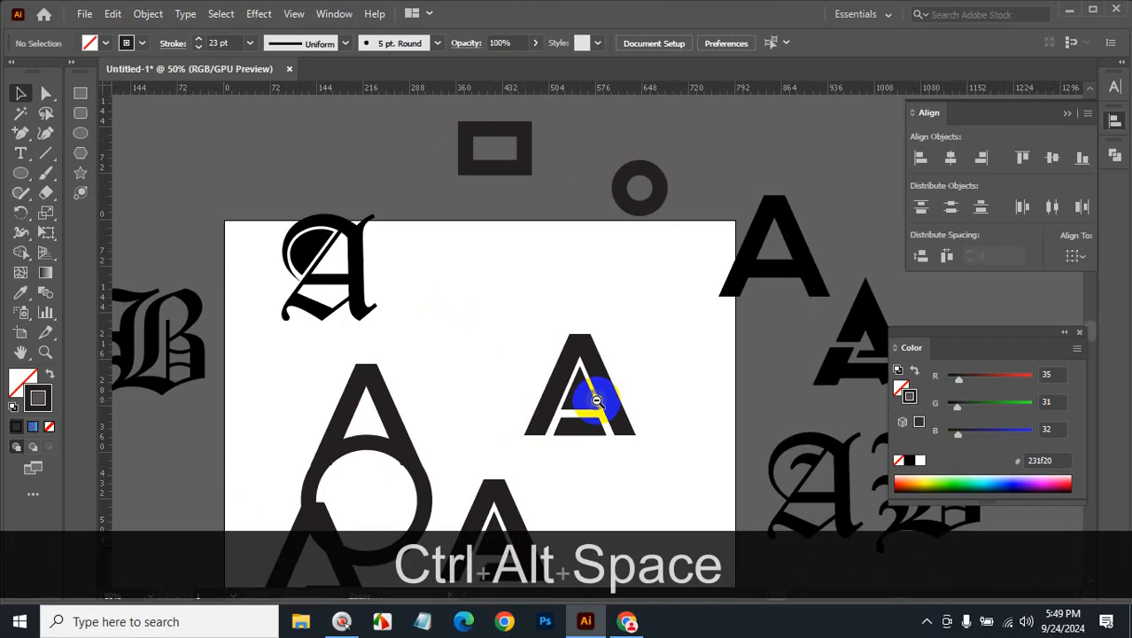
pyautogui.keyDown('ctrl'); pyautogui.click(636, 343); pyautogui.keyUp('ctrl')
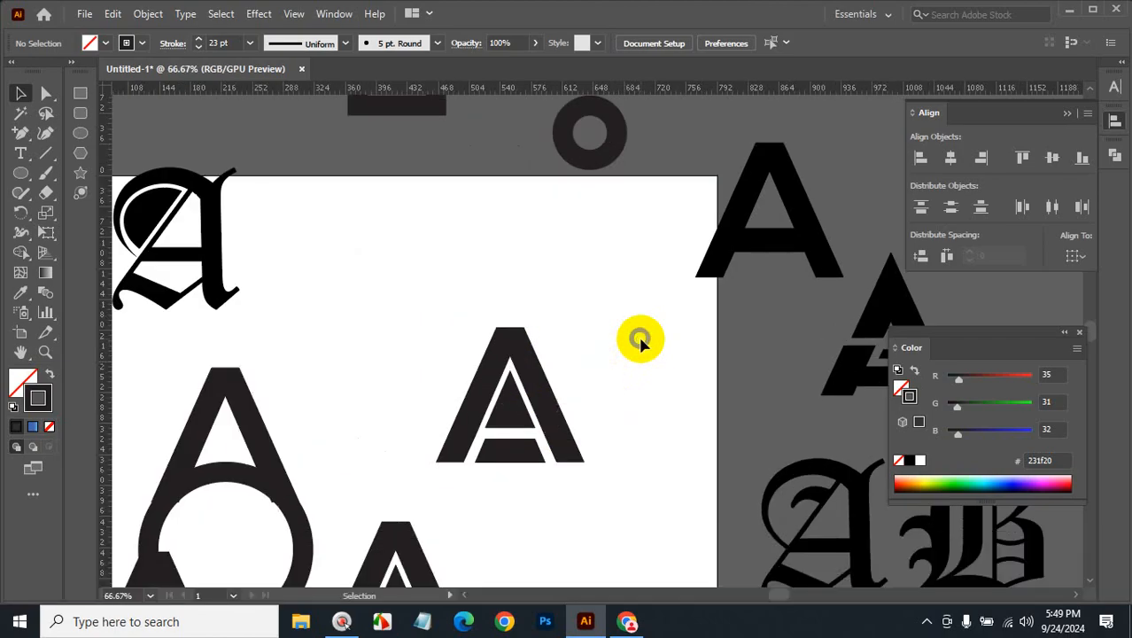
pyautogui.scroll(-3, 639, 344)
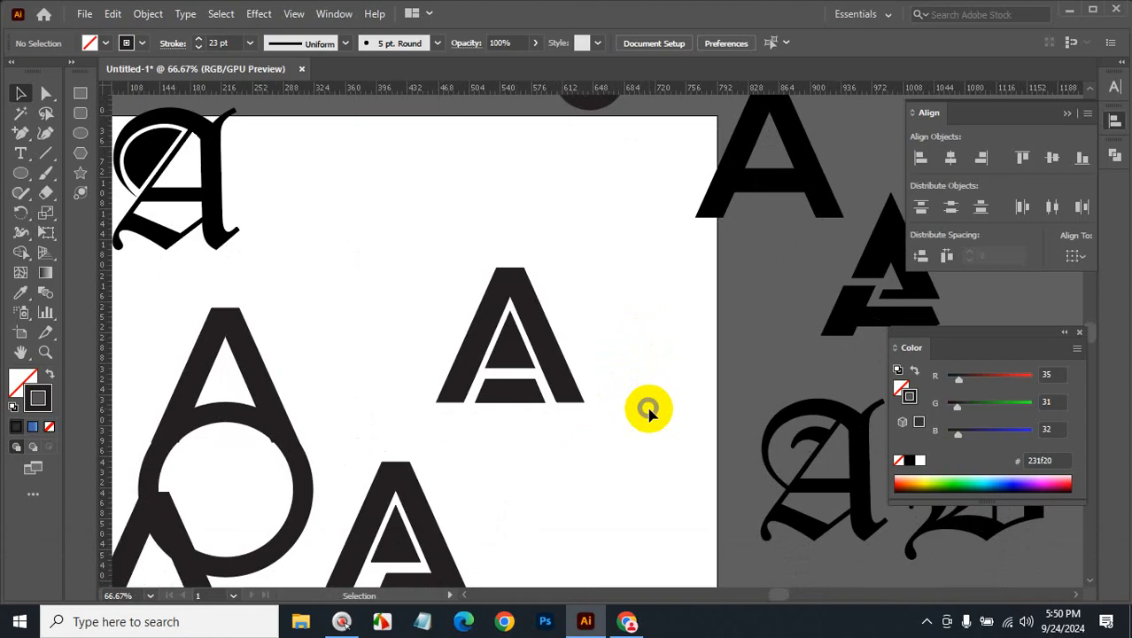
pyautogui.scroll(12, 647, 404)
pyautogui.scroll(-18, 649, 409)
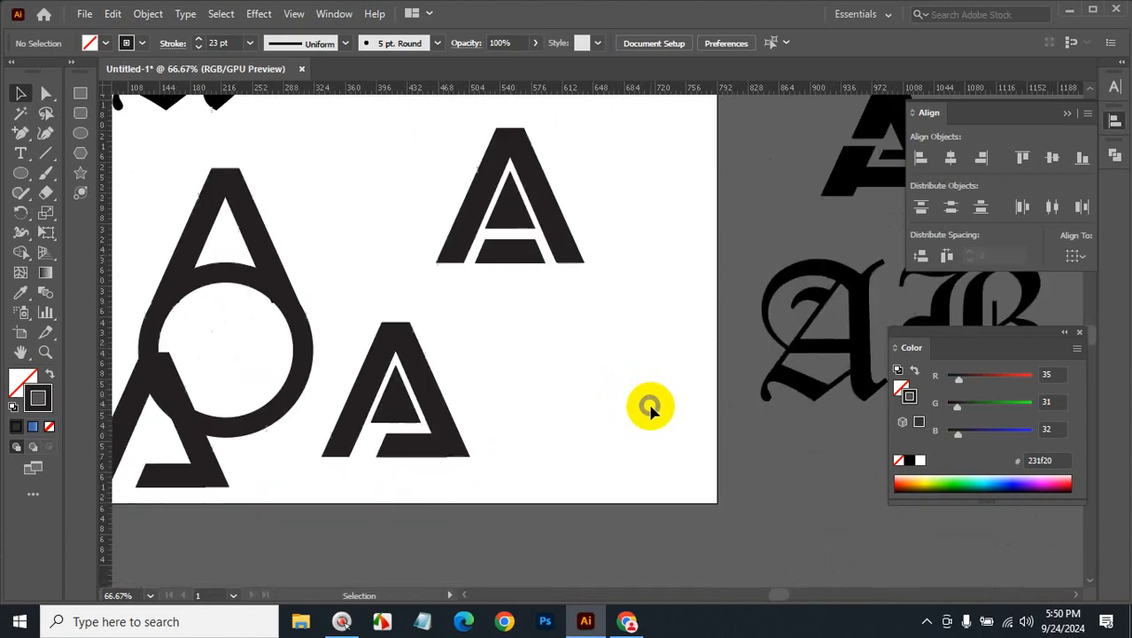
pyautogui.scroll(5, 649, 409)
pyautogui.scroll(-7, 649, 409)
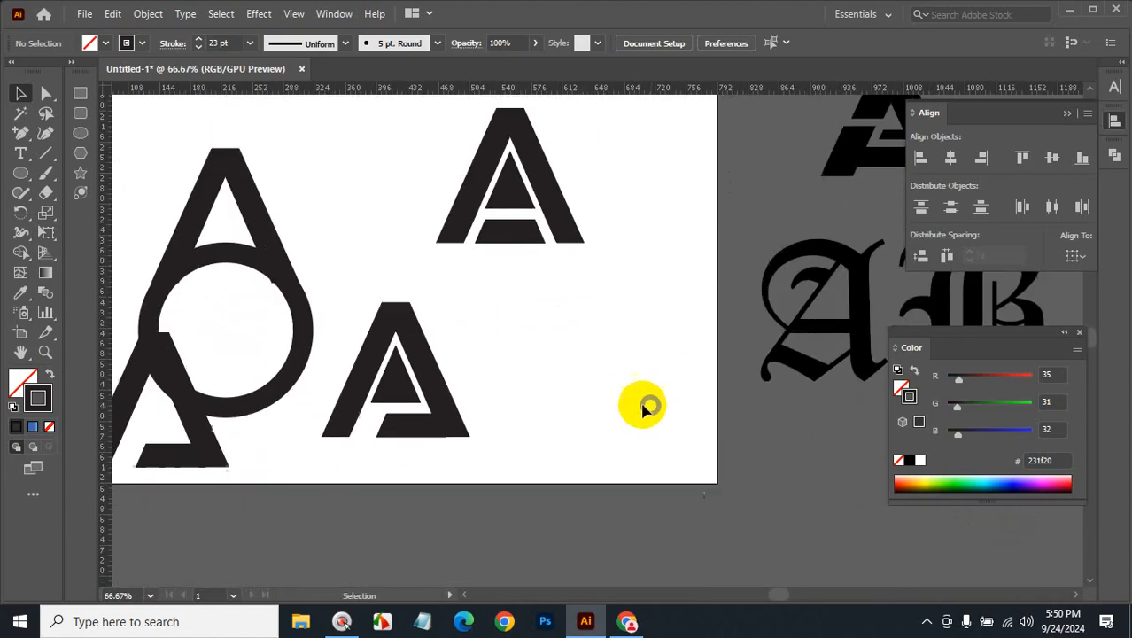
pyautogui.press('space')
pyautogui.moveTo(308, 237); pyautogui.dragTo(581, 236)
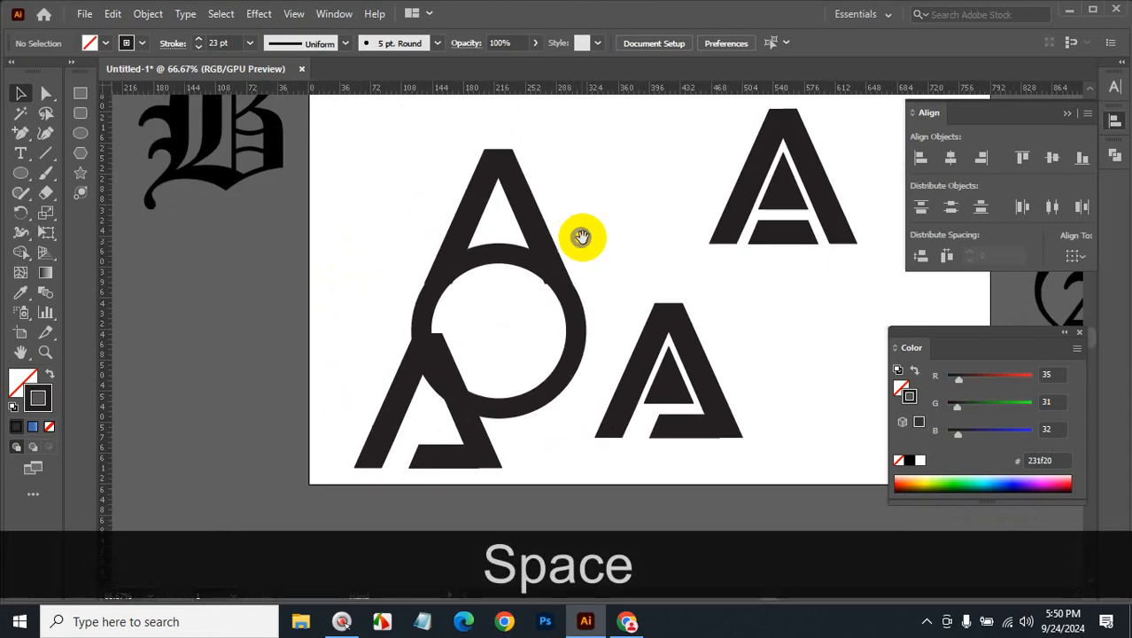
# Align the horizontal centers of the large A and its circle, using the A as the key object
pyautogui.click(492, 253)
pyautogui.moveTo(412, 177); pyautogui.dragTo(588, 286)
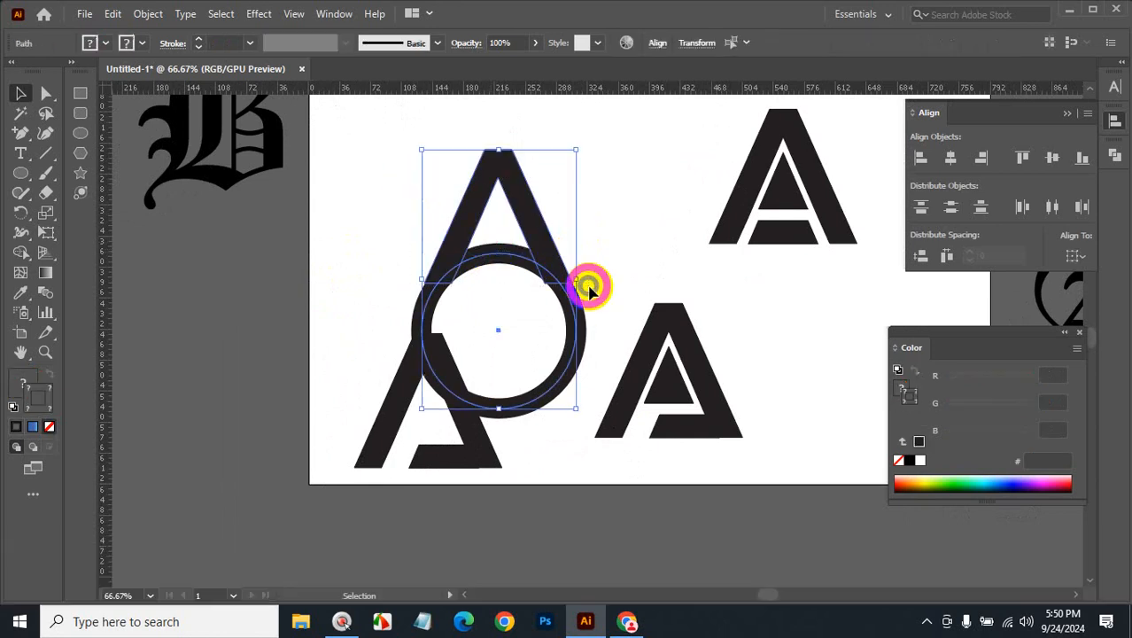
pyautogui.click(518, 186)
pyautogui.click(951, 157)
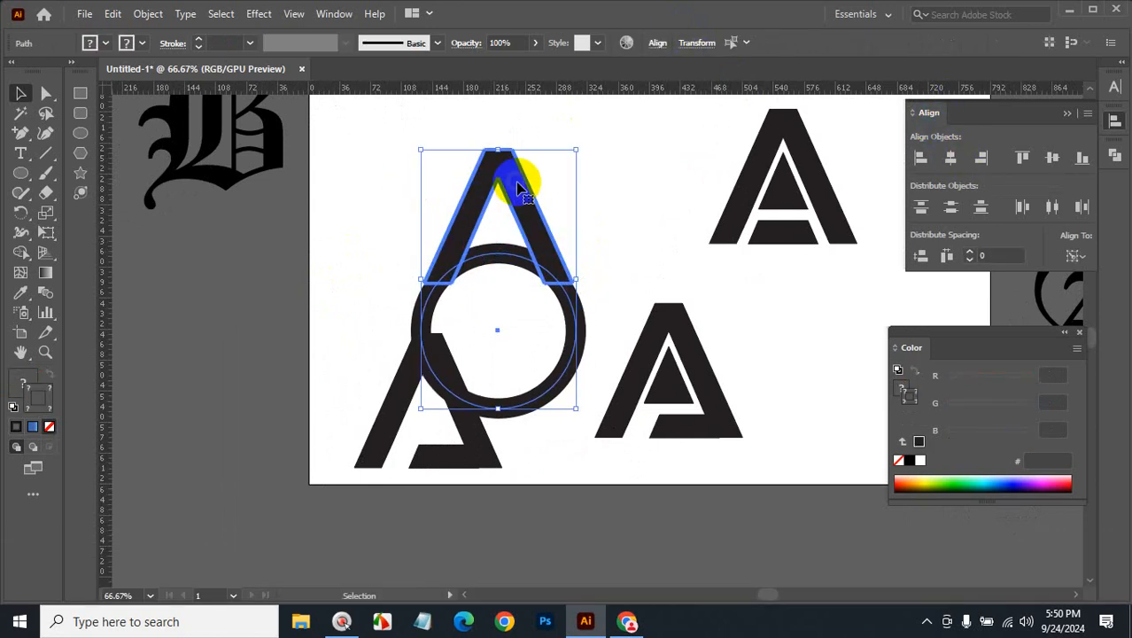
pyautogui.click(569, 308)
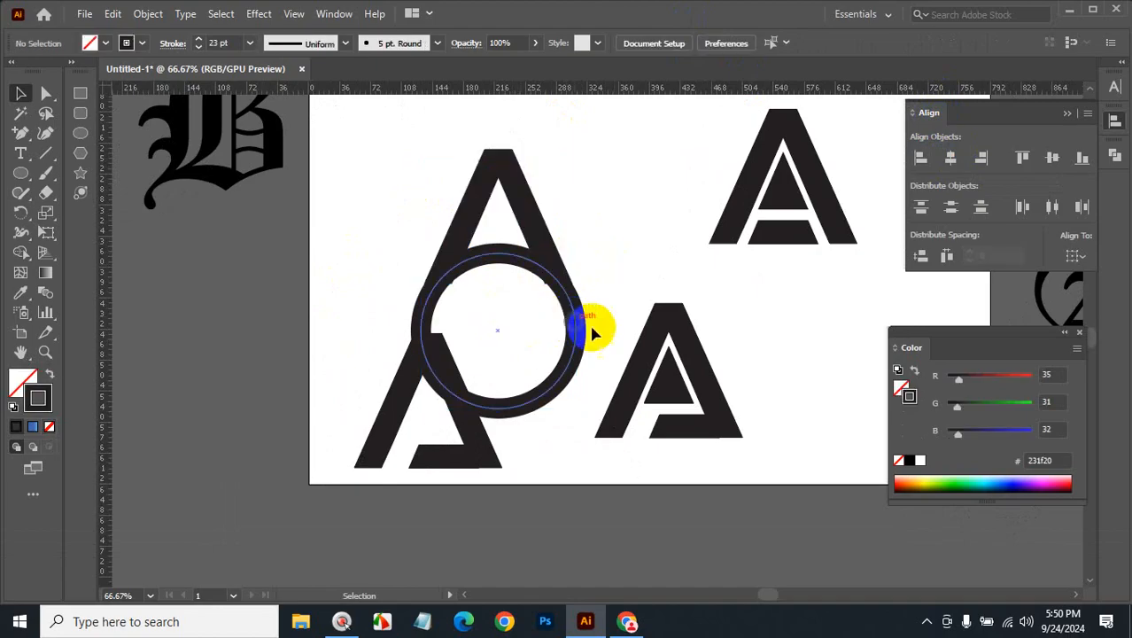
# Increase the stroke weight of the circle under the large A to 24 pt
pyautogui.click(567, 328)
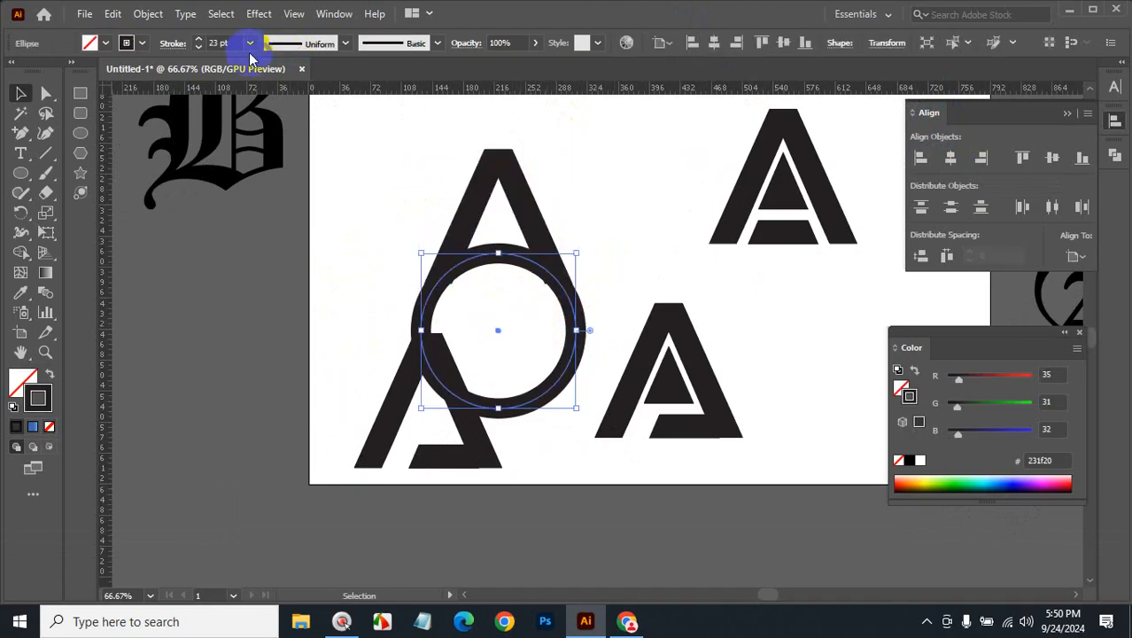
pyautogui.scroll(1, 230, 42)
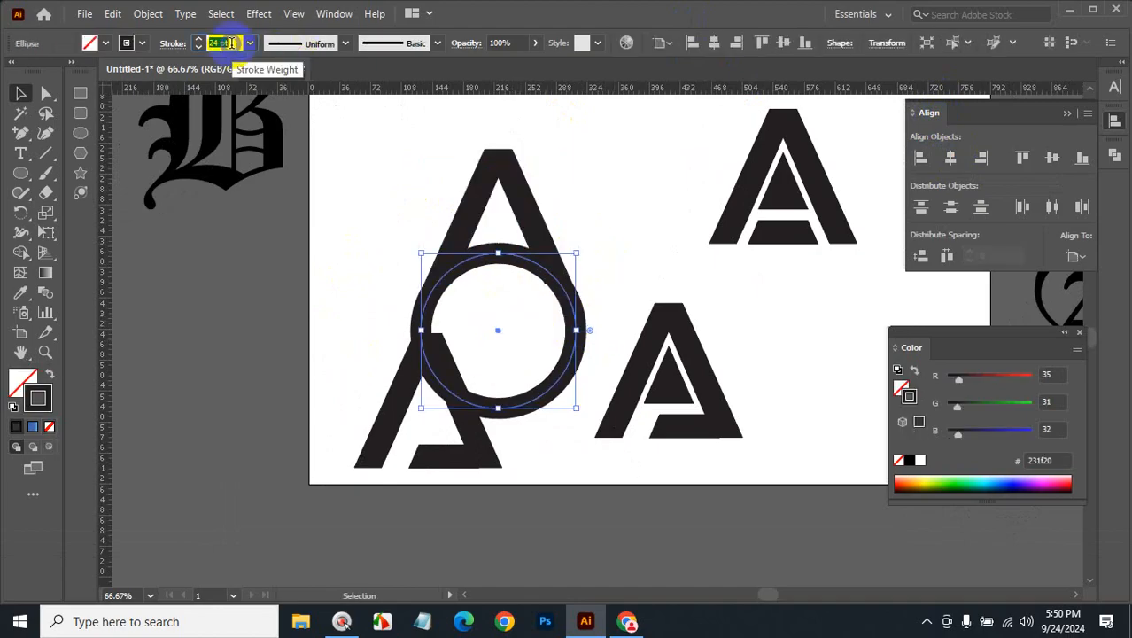
pyautogui.click(627, 263)
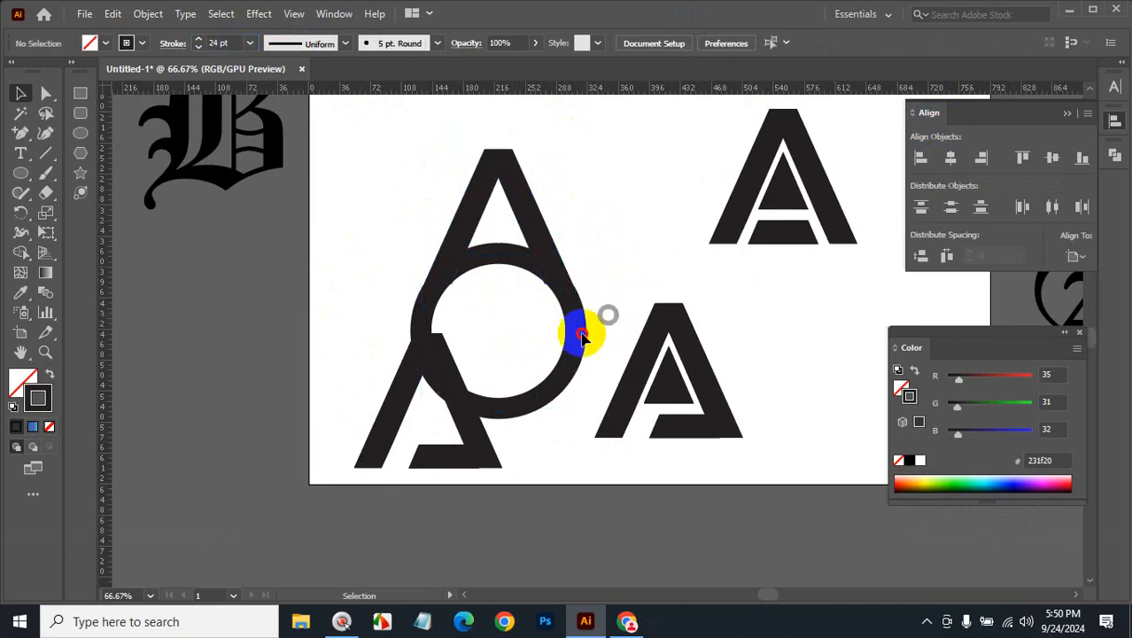
# Expand the fill and stroke of the circle under the large A into a ring shape
pyautogui.click(580, 334)
pyautogui.click(148, 14)
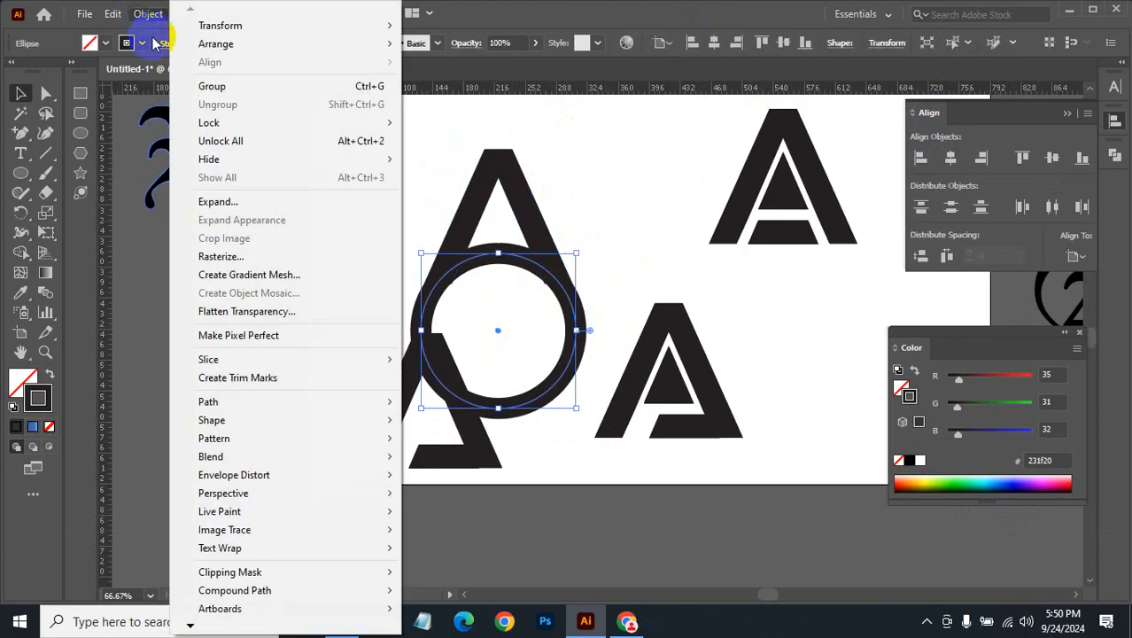
pyautogui.click(232, 198)
pyautogui.click(542, 405)
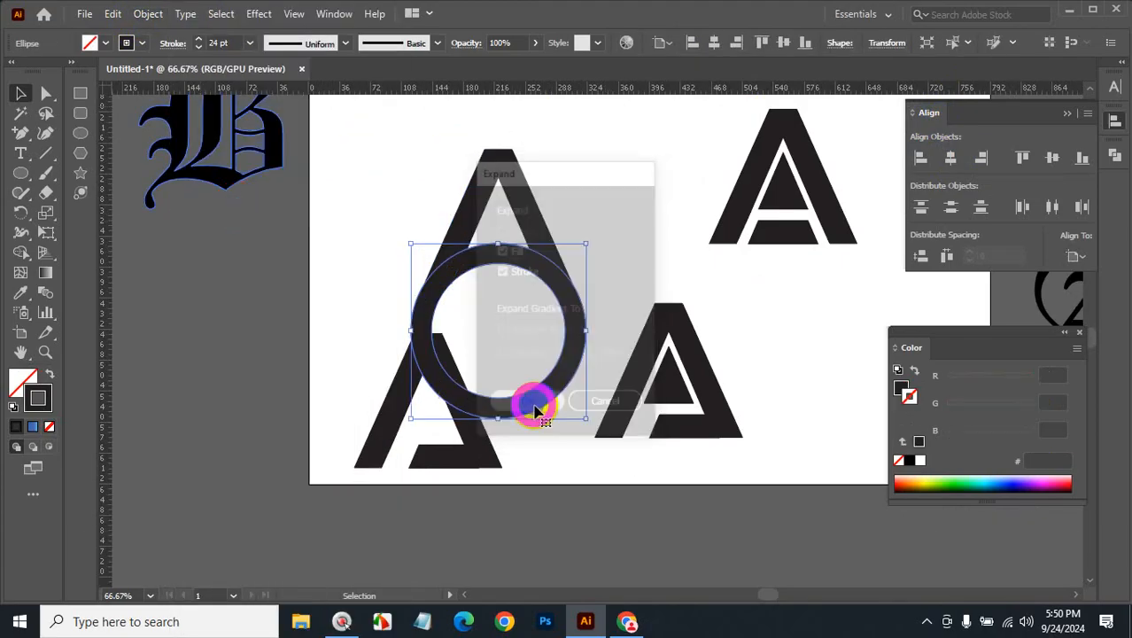
# Try removing the ring section outside the A with the Shape Builder tool, and undo it
pyautogui.click(434, 205)
pyautogui.moveTo(434, 205); pyautogui.dragTo(601, 270)
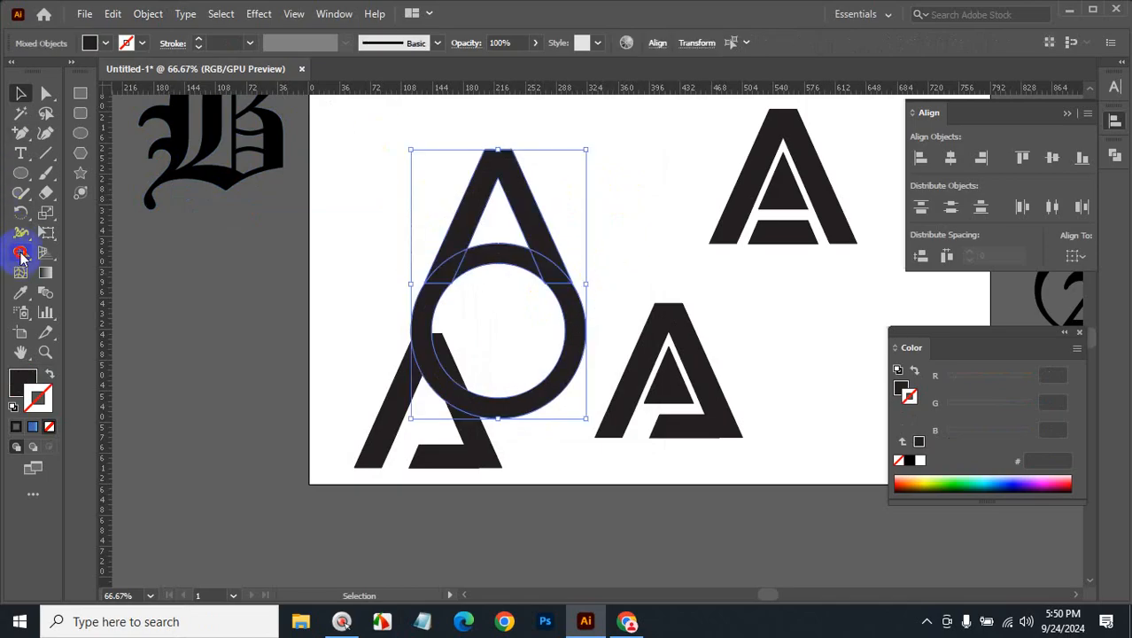
pyautogui.click(20, 253)
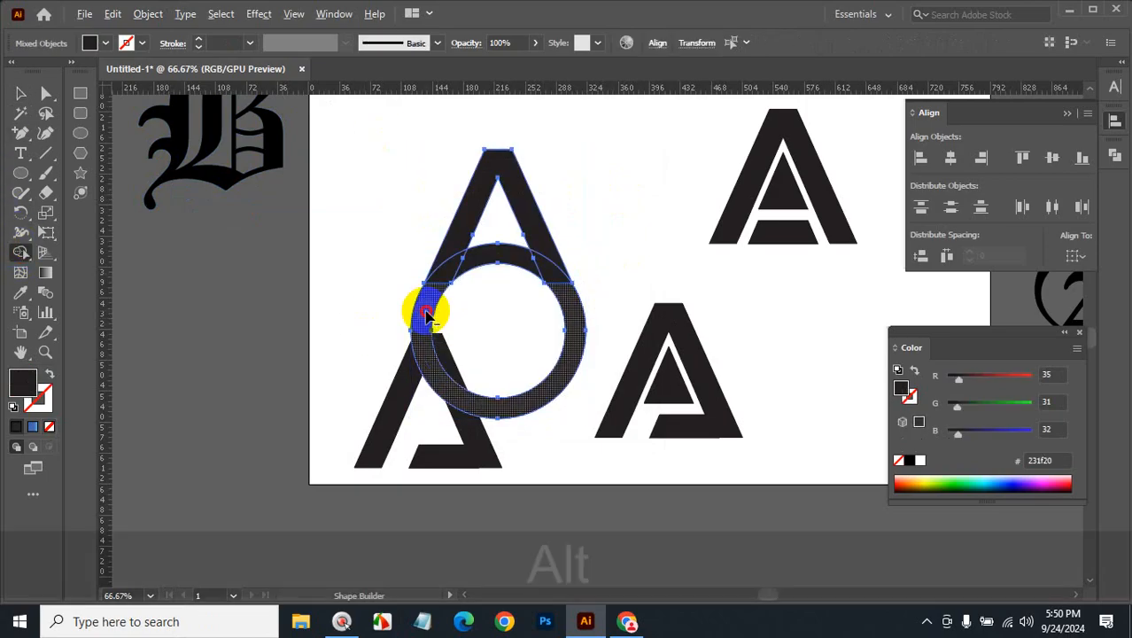
pyautogui.keyDown('alt'); pyautogui.click(425, 316); pyautogui.keyUp('alt')
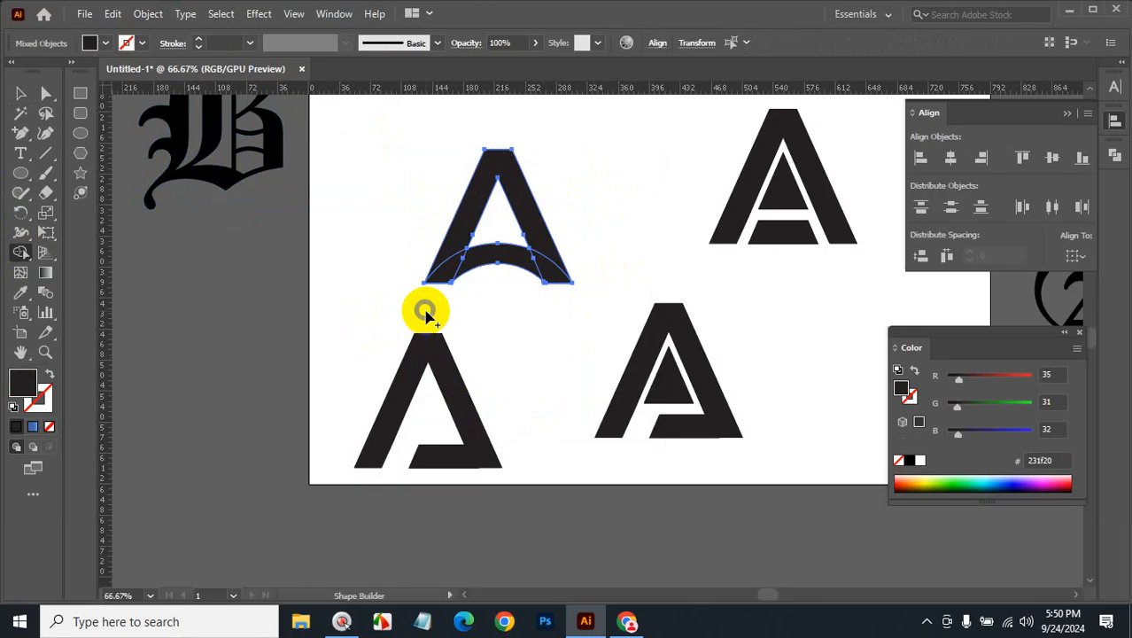
pyautogui.click(19, 94)
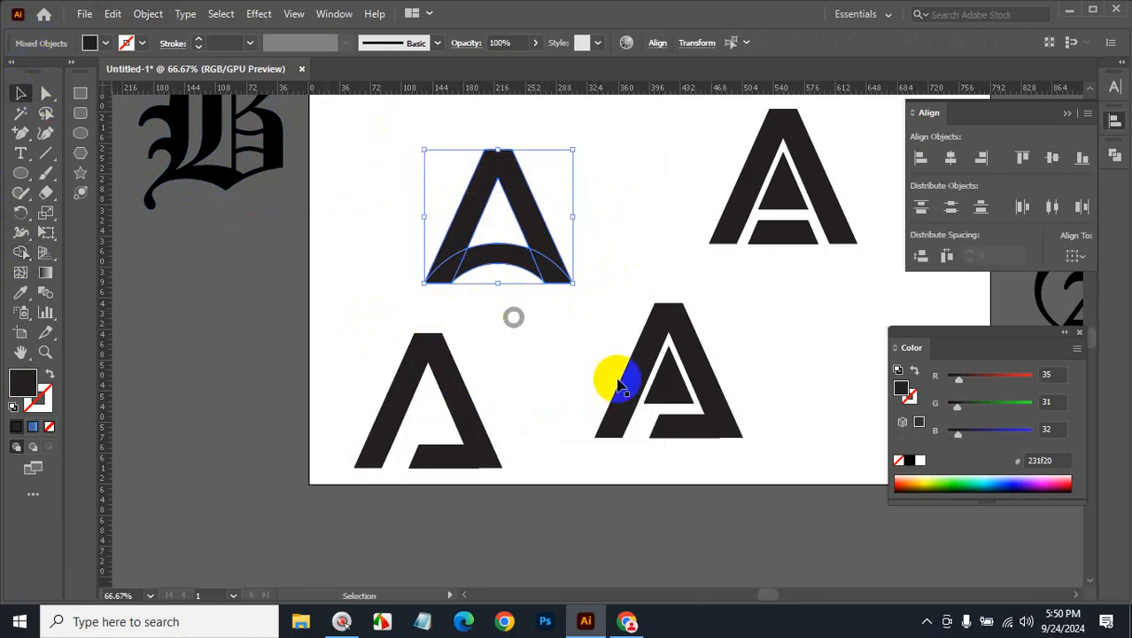
pyautogui.click(548, 363)
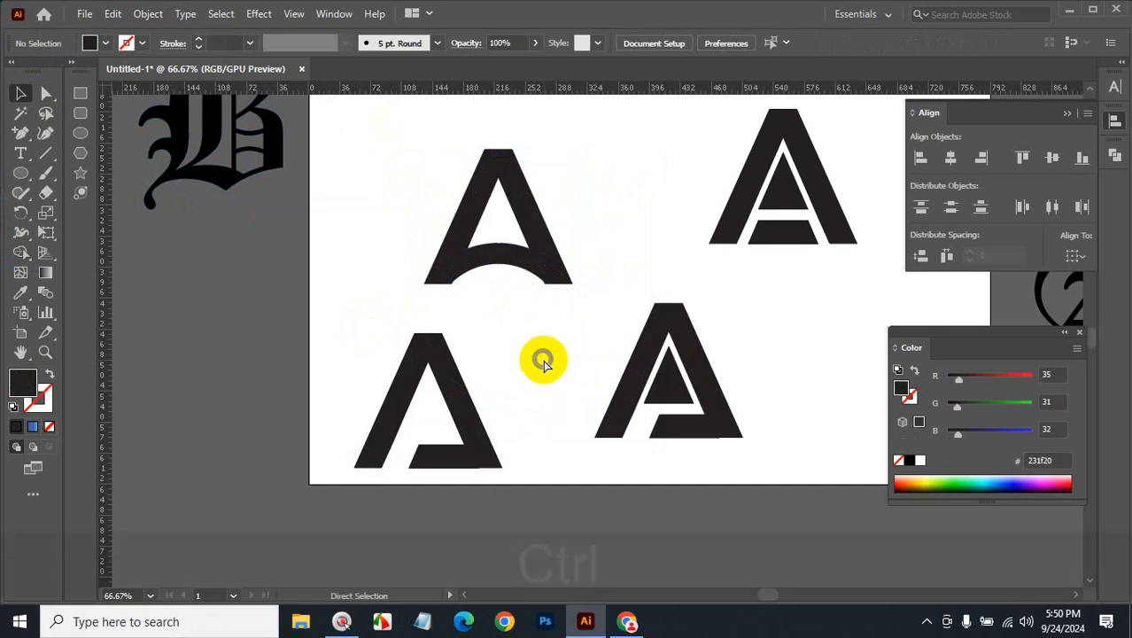
pyautogui.hotkey('ctrl', 'z')
# Divide the overlapping A and ring with Pathfinder and ungroup the resulting pieces
pyautogui.click(636, 277)
pyautogui.moveTo(415, 204); pyautogui.dragTo(599, 289)
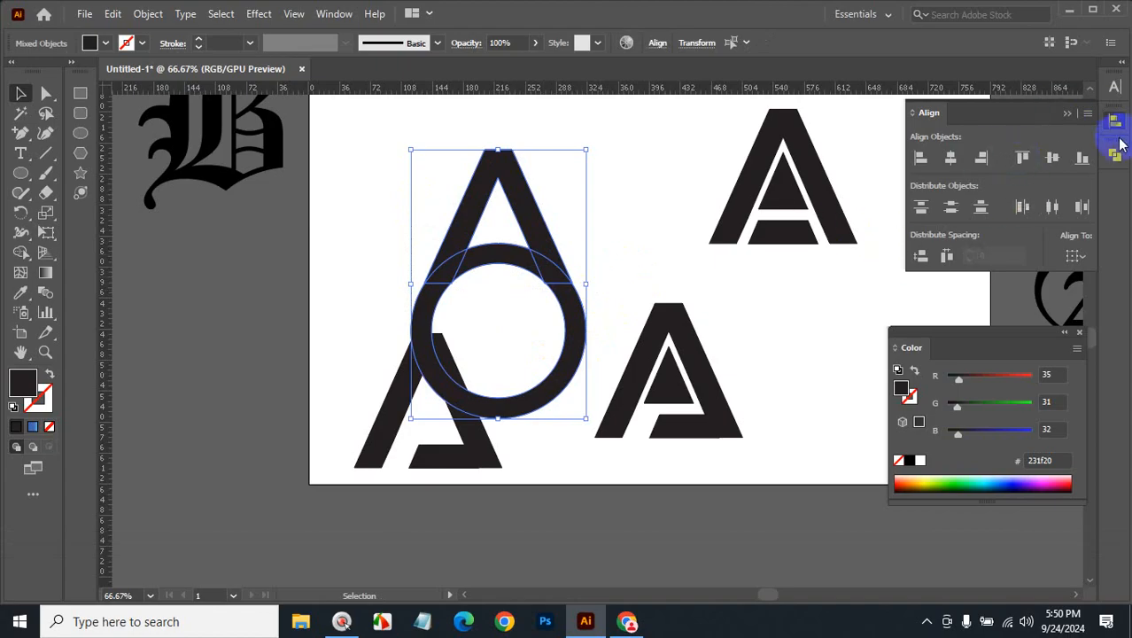
pyautogui.click(1115, 150)
pyautogui.click(924, 234)
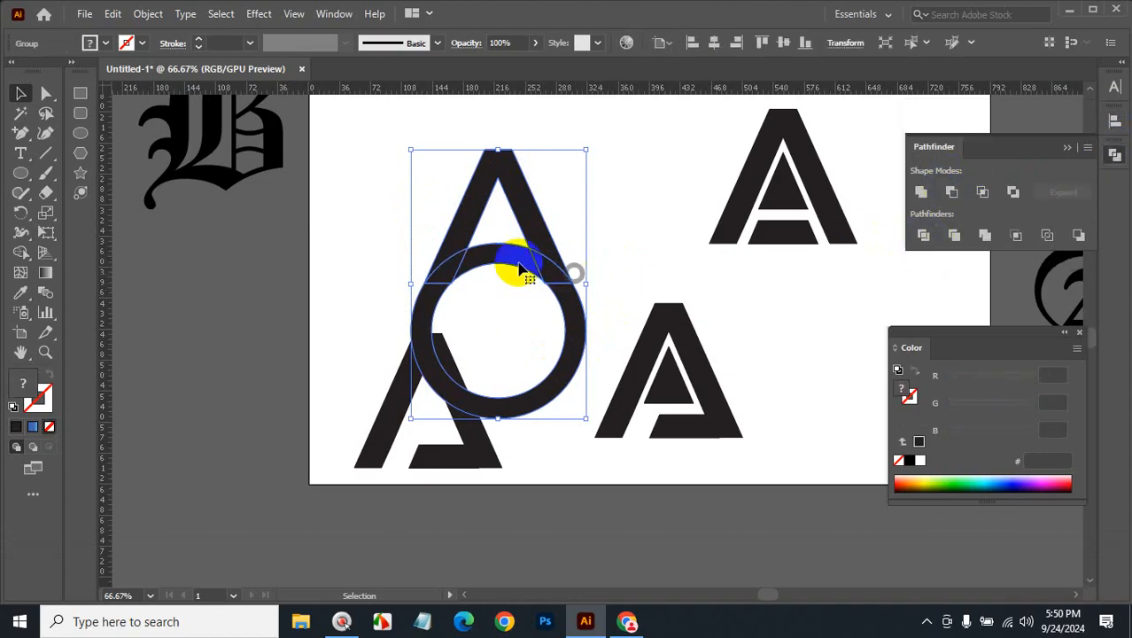
pyautogui.rightClick(494, 222)
pyautogui.click(550, 359)
# Delete the lower part of the ring that extends outside the A
pyautogui.click(673, 244)
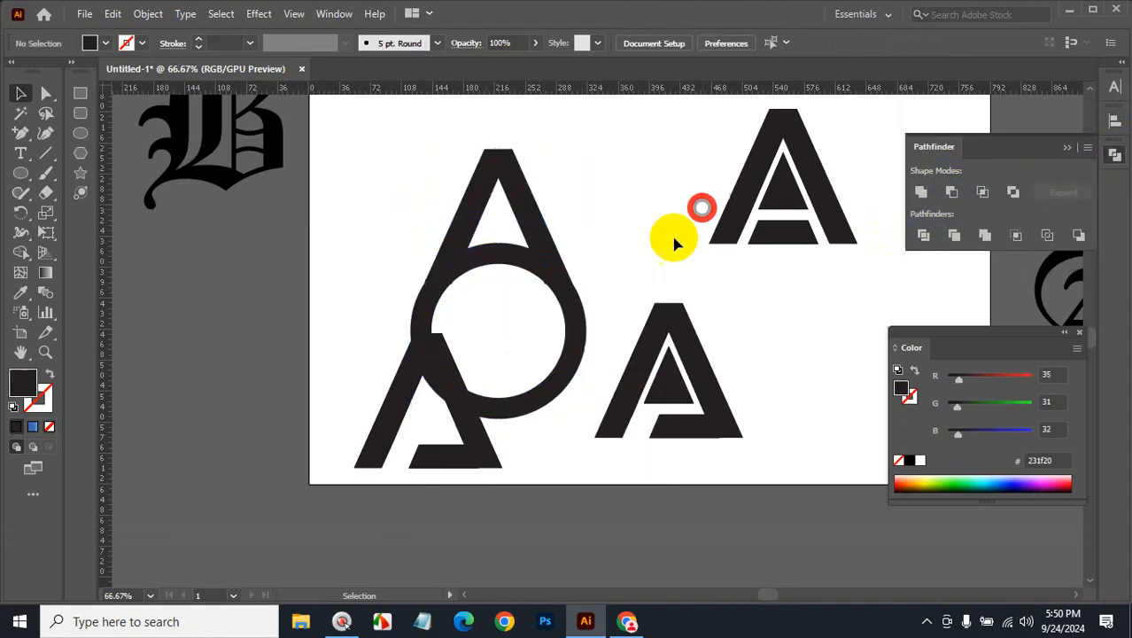
pyautogui.click(574, 353)
pyautogui.press('BackSpace')
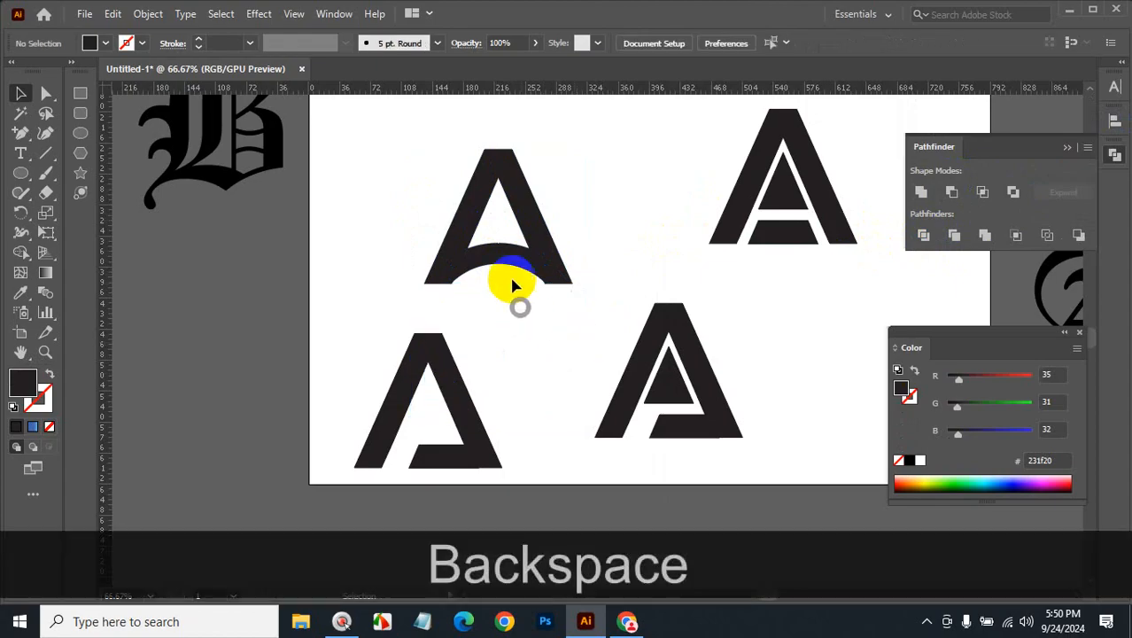
# Locate the unfilled inner circle and draw a horizontal line across it along the A's base
pyautogui.moveTo(600, 300); pyautogui.dragTo(493, 349)
pyautogui.click(618, 304)
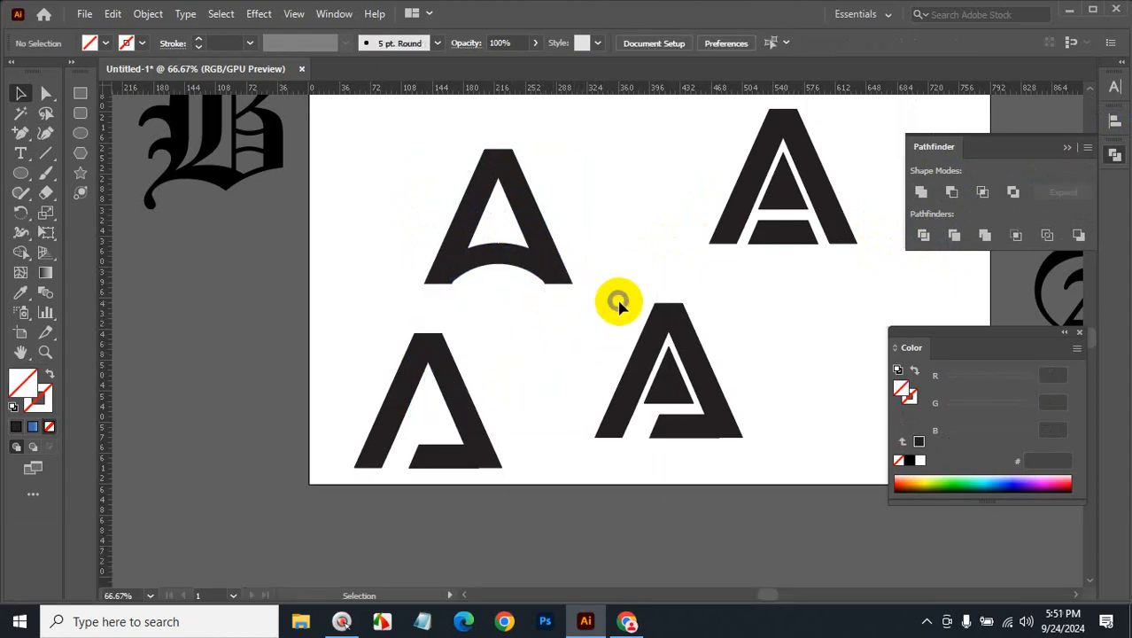
pyautogui.moveTo(601, 298); pyautogui.dragTo(486, 355)
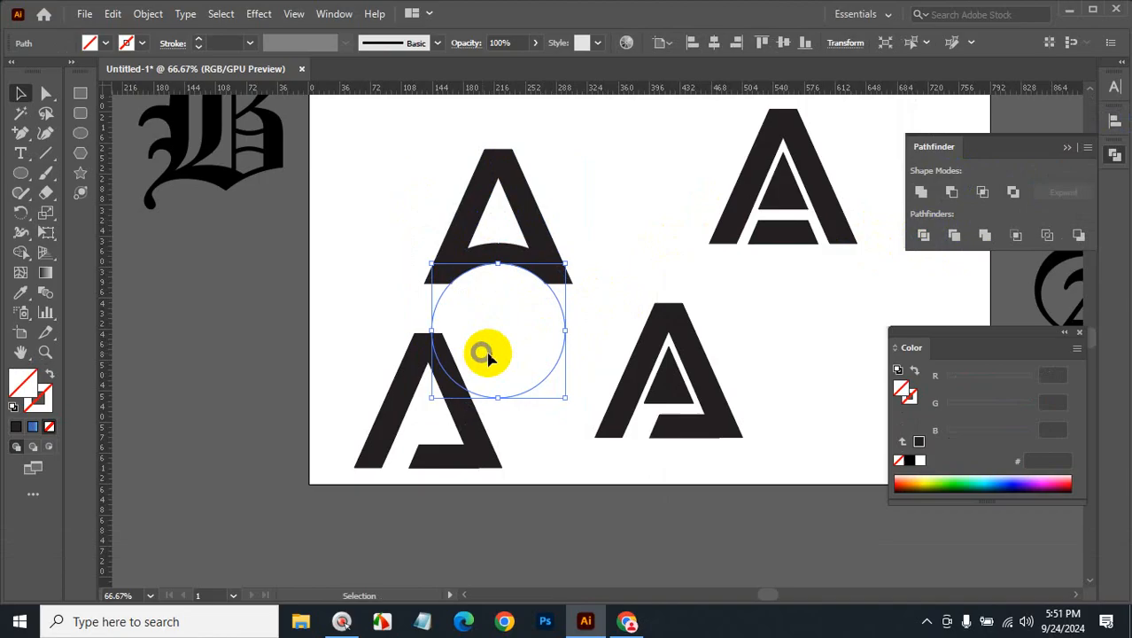
pyautogui.click(47, 155)
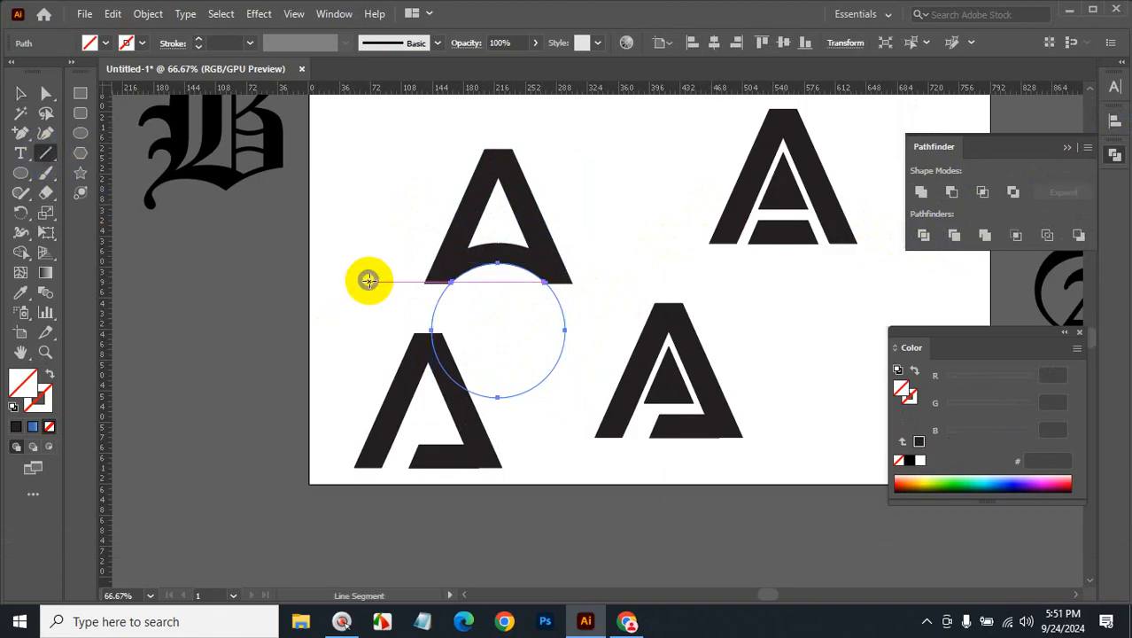
pyautogui.moveTo(368, 284); pyautogui.dragTo(694, 282)
pyautogui.click(20, 93)
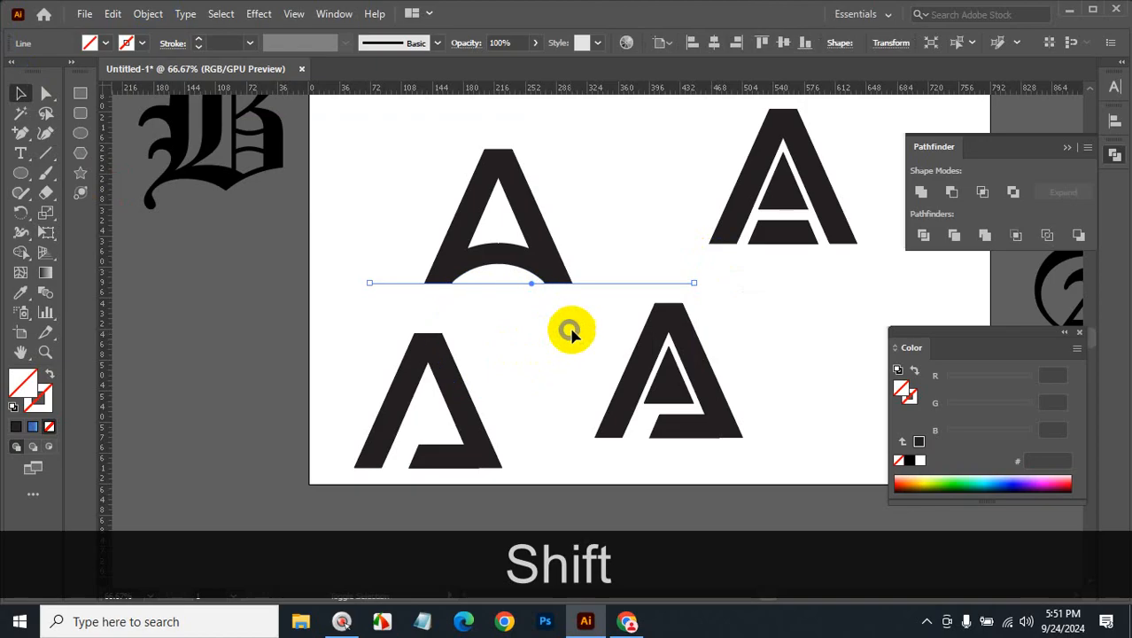
# Divide the unfilled inner circle with the horizontal line and ungroup the pieces
pyautogui.keyDown('shift'); pyautogui.click(565, 330); pyautogui.keyUp('shift')
pyautogui.click(924, 234)
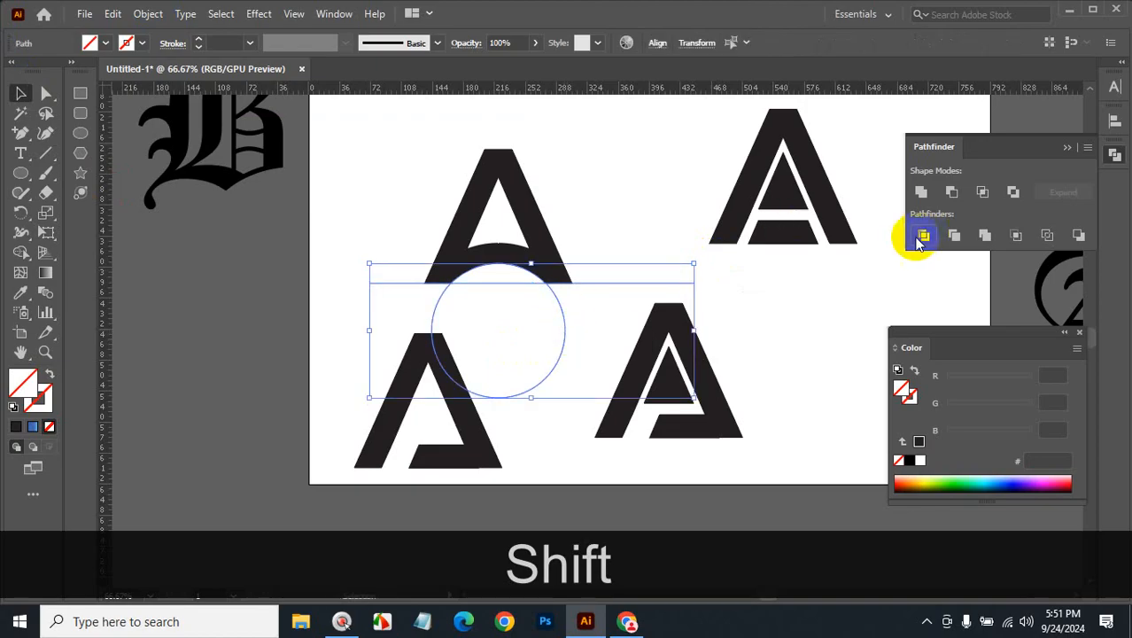
pyautogui.rightClick(538, 317)
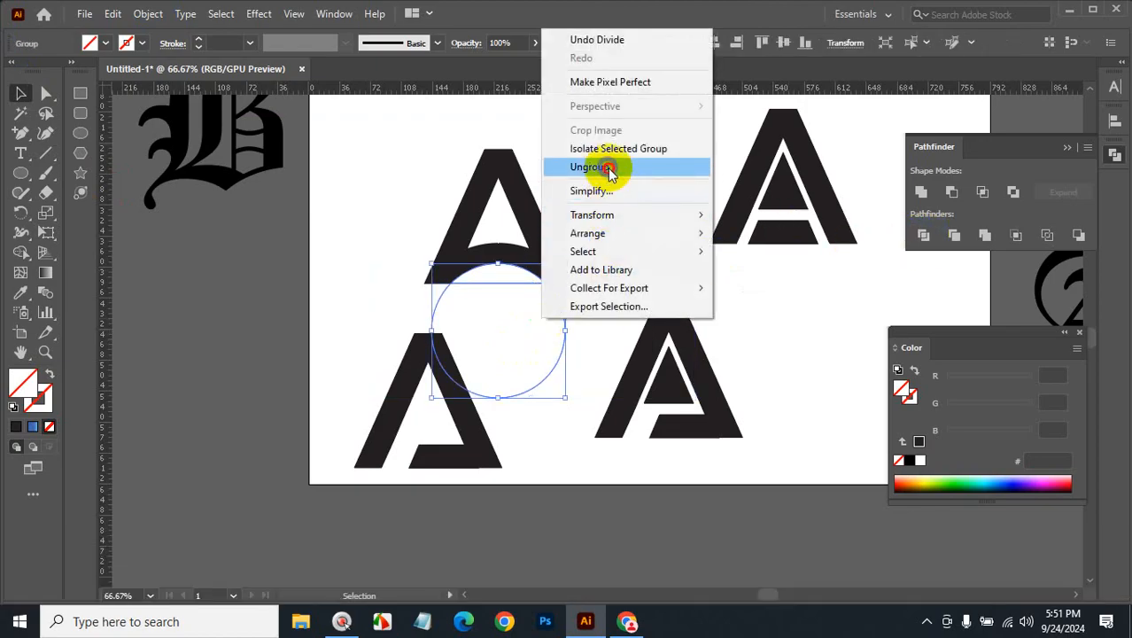
pyautogui.click(591, 167)
# Delete the part of the unfilled inner circle that lies below the A's base
pyautogui.click(601, 305)
pyautogui.click(531, 349)
pyautogui.press('BackSpace')
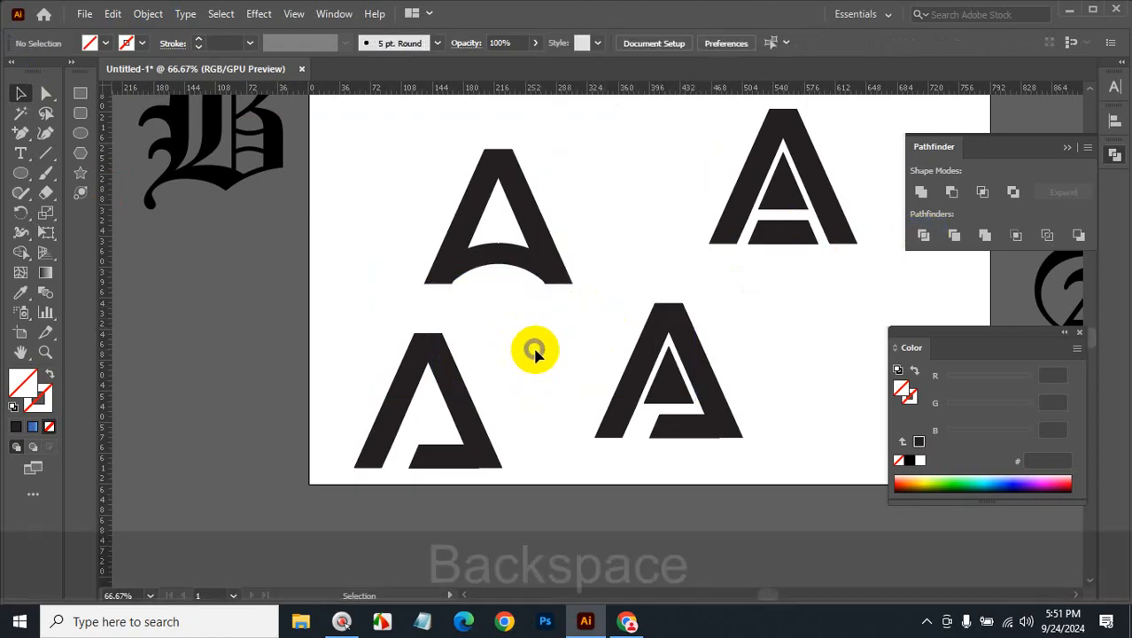
# Fill the remaining circle segment under the A's curved crossbar with dark blue 2e3192
pyautogui.keyDown('ctrl'); pyautogui.click(572, 295); pyautogui.keyUp('ctrl')
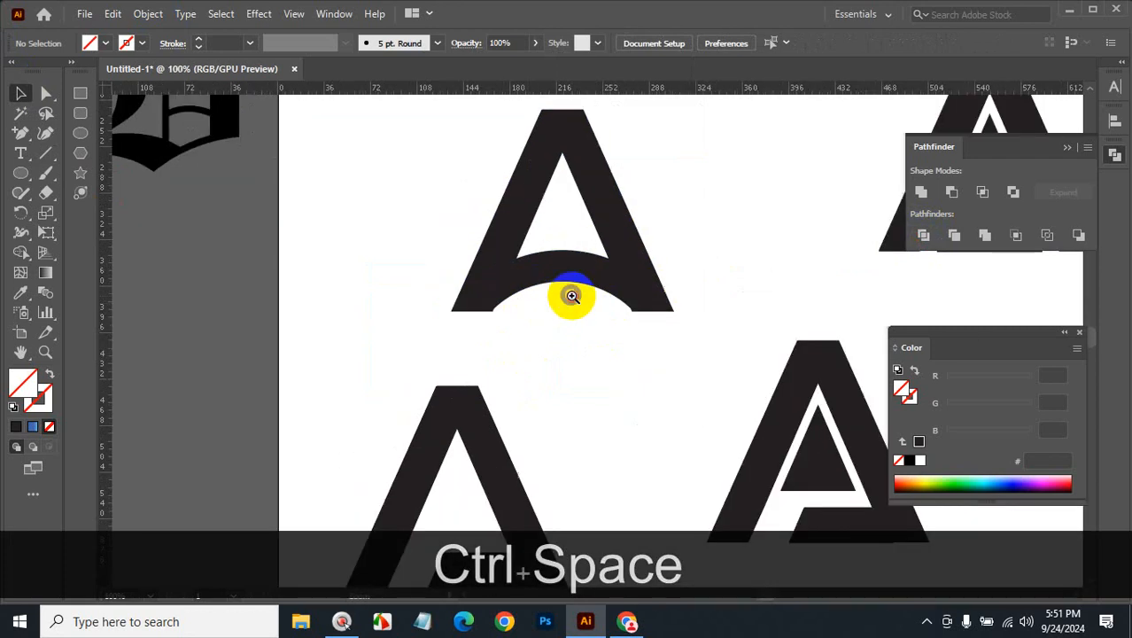
pyautogui.keyDown('ctrl'); pyautogui.click(573, 296); pyautogui.keyUp('ctrl')
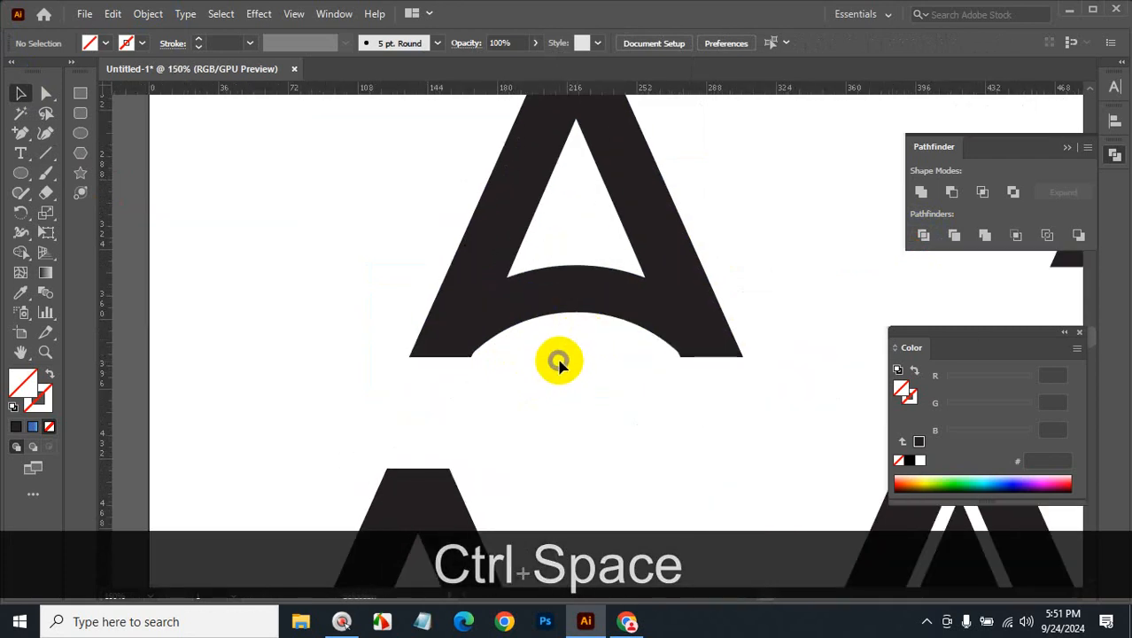
pyautogui.click(559, 359)
pyautogui.click(148, 14)
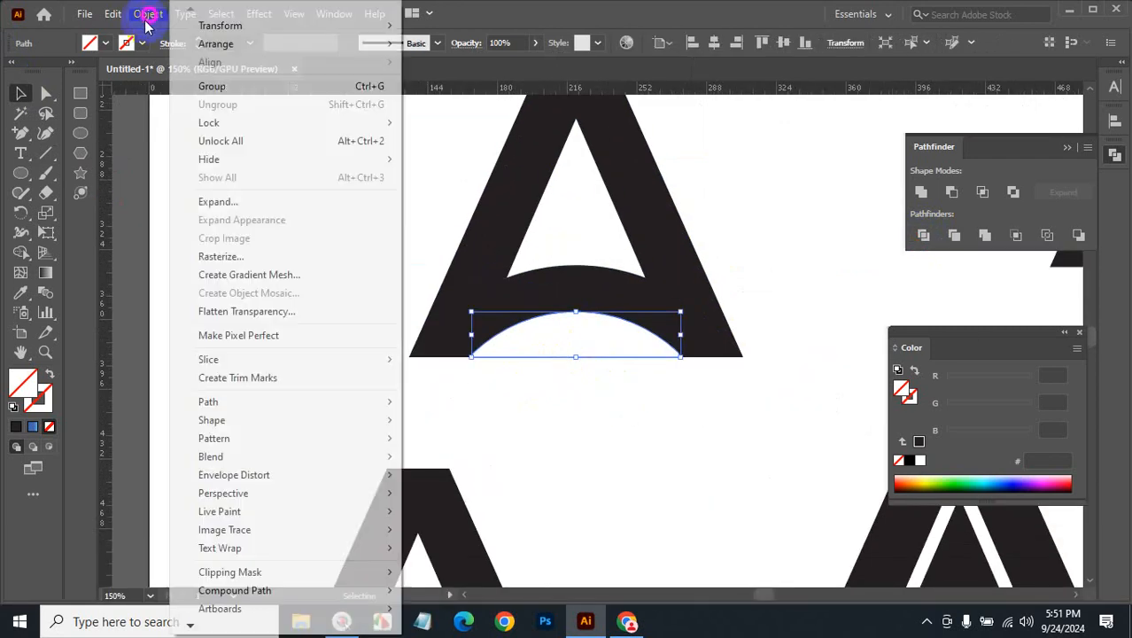
pyautogui.click(106, 45)
pyautogui.click(107, 45)
pyautogui.click(106, 44)
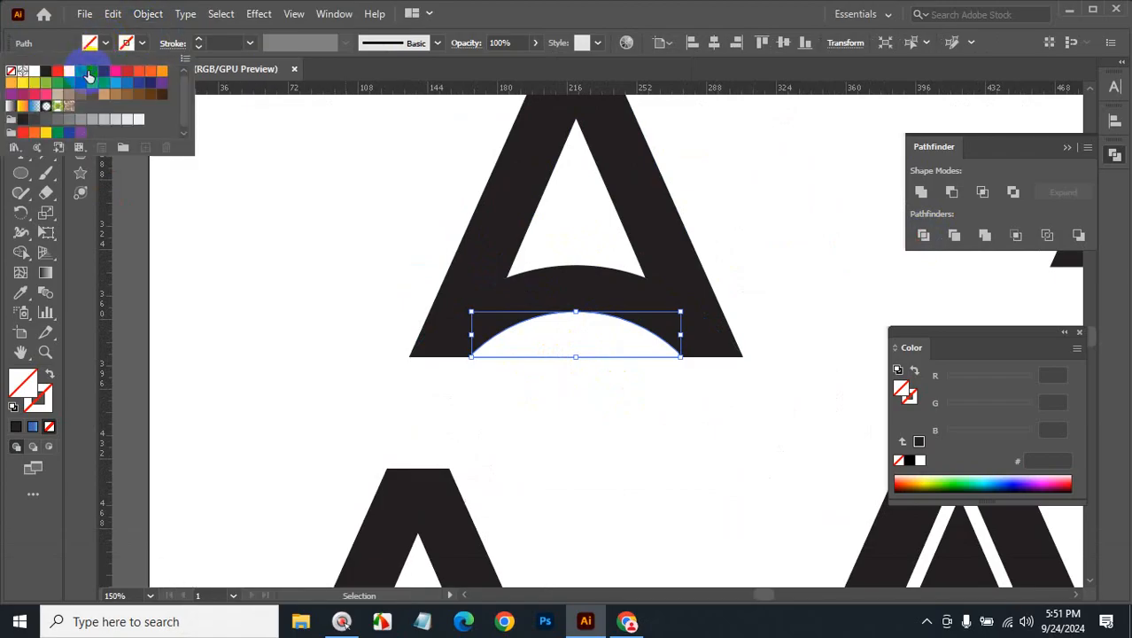
pyautogui.click(104, 71)
pyautogui.click(20, 86)
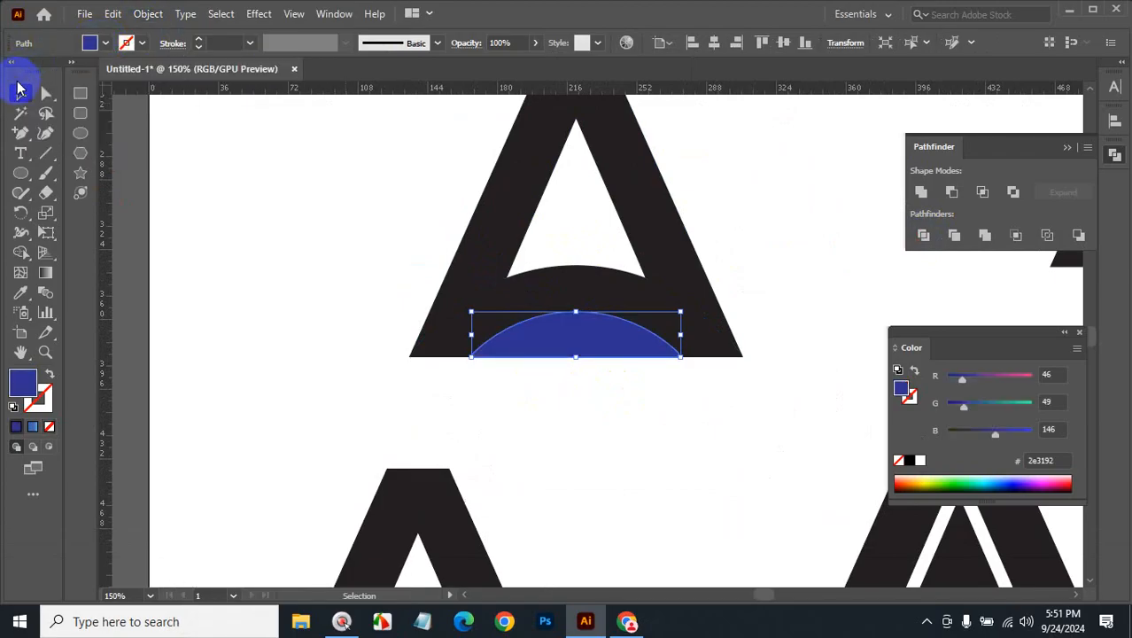
pyautogui.click(215, 175)
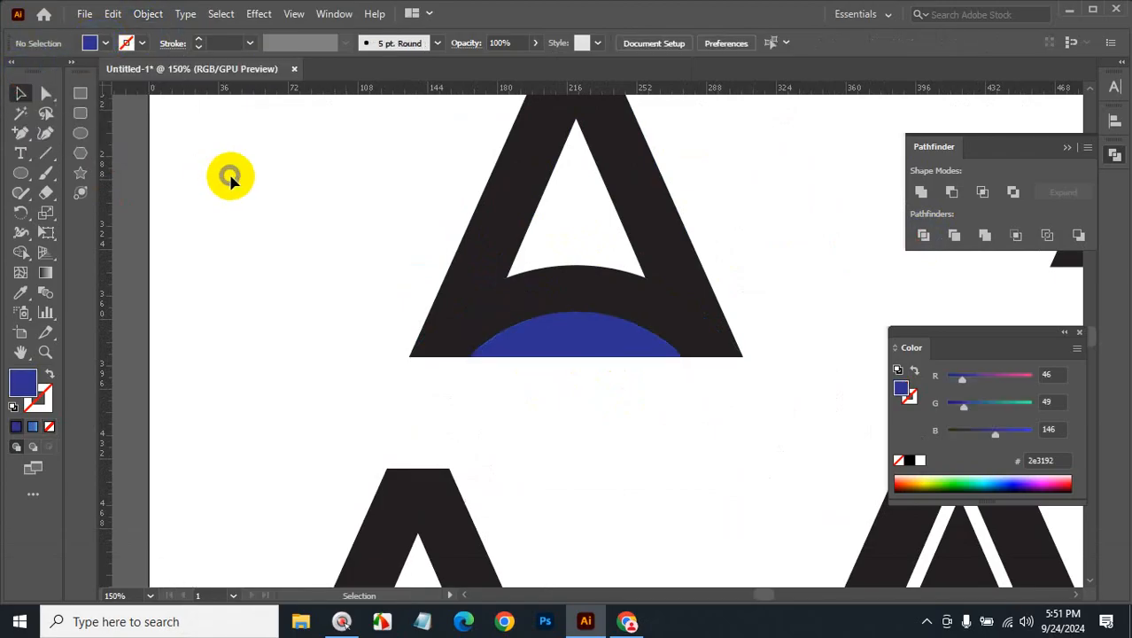
# Unite the middle, left and right pieces of the A's curved crossbar into one arc
pyautogui.click(568, 292)
pyautogui.keyDown('shift'); pyautogui.click(455, 329); pyautogui.keyUp('shift')
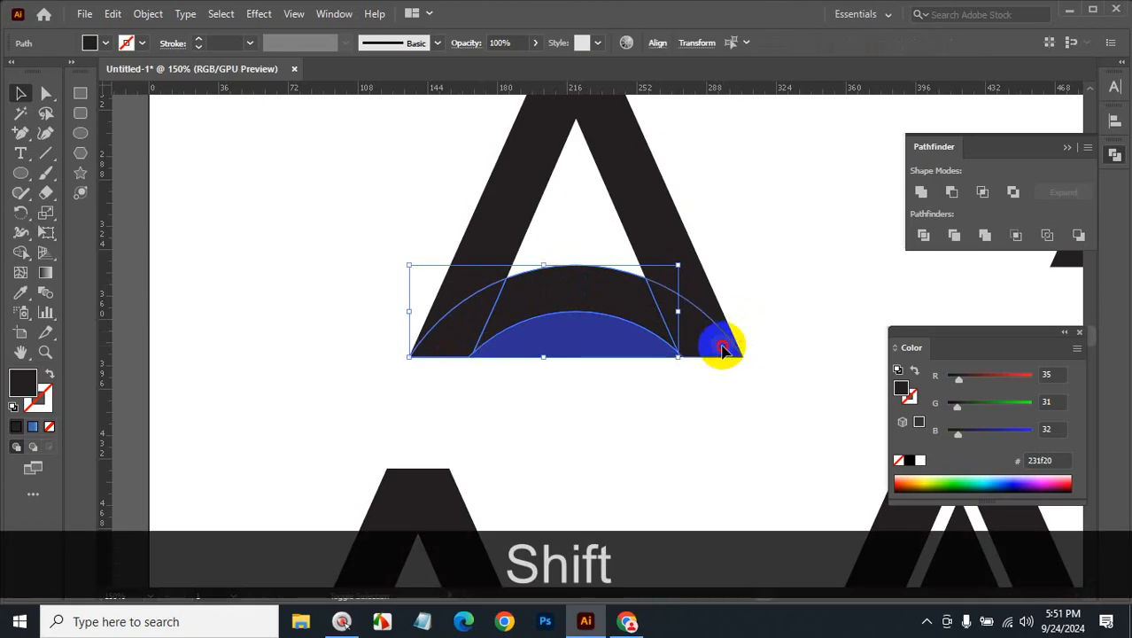
pyautogui.keyDown('shift'); pyautogui.click(723, 348); pyautogui.keyUp('shift')
pyautogui.click(921, 197)
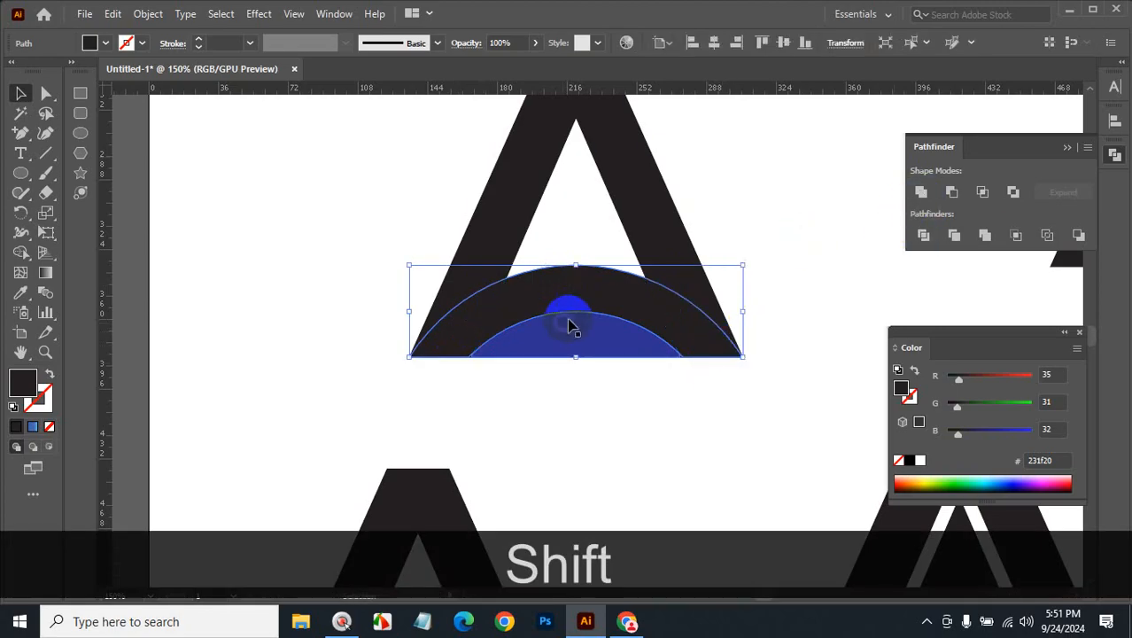
# Offset the A's curved crossbar by 3 pt and use the offset shape to trim the blue segment with Minus Back, leaving a thin gap
pyautogui.click(148, 13)
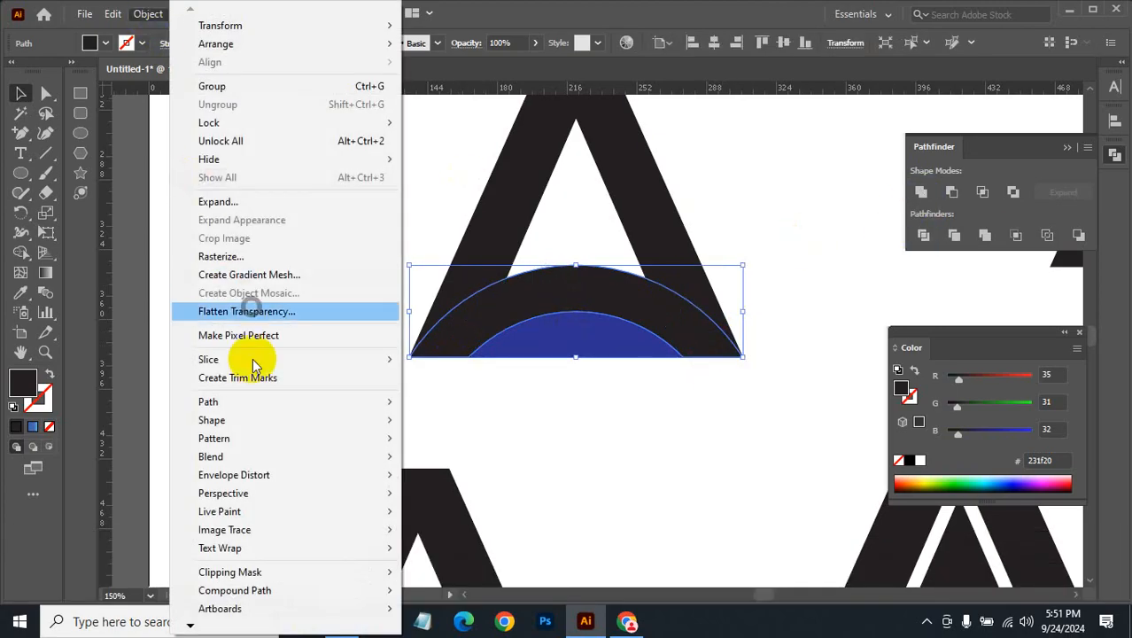
pyautogui.moveTo(261, 403)
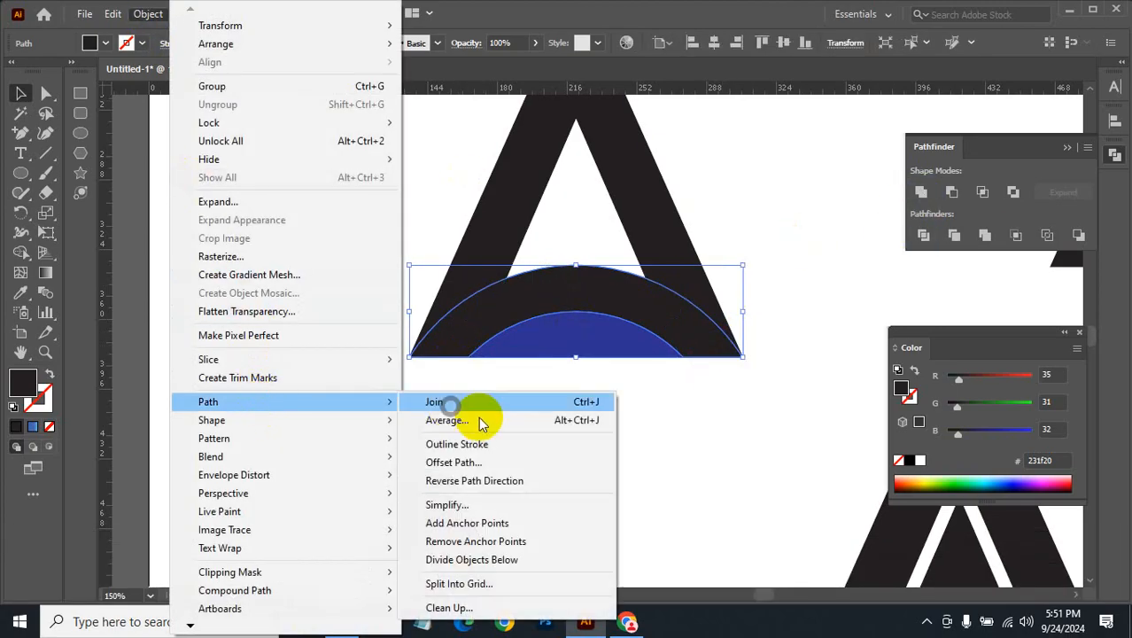
pyautogui.click(478, 462)
pyautogui.press('Down')
pyautogui.press('Down')
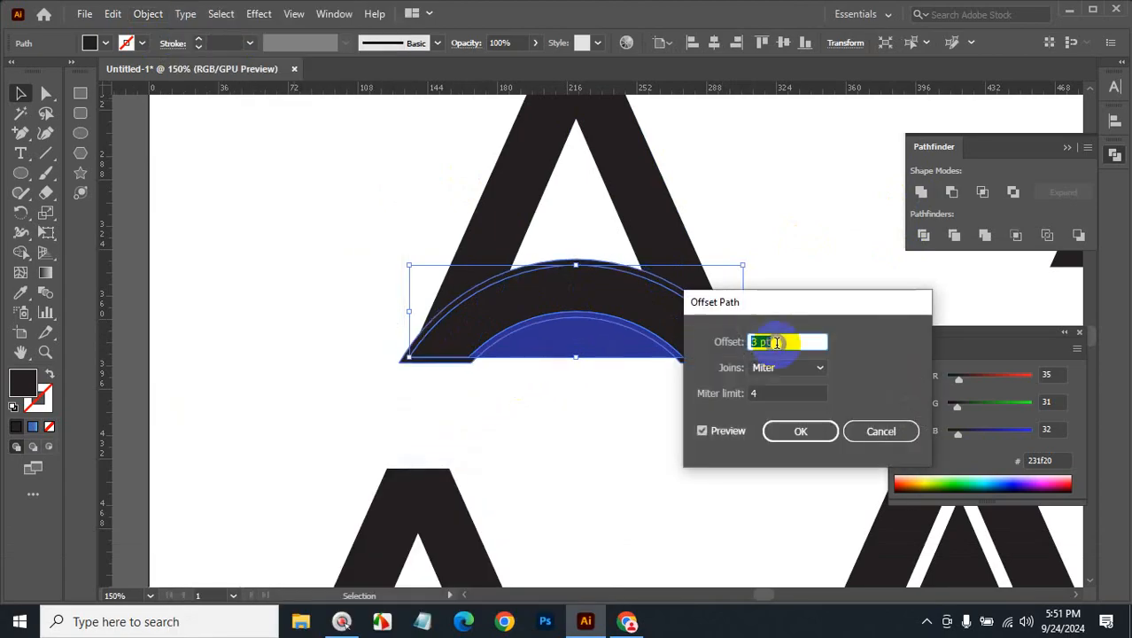
pyautogui.click(797, 431)
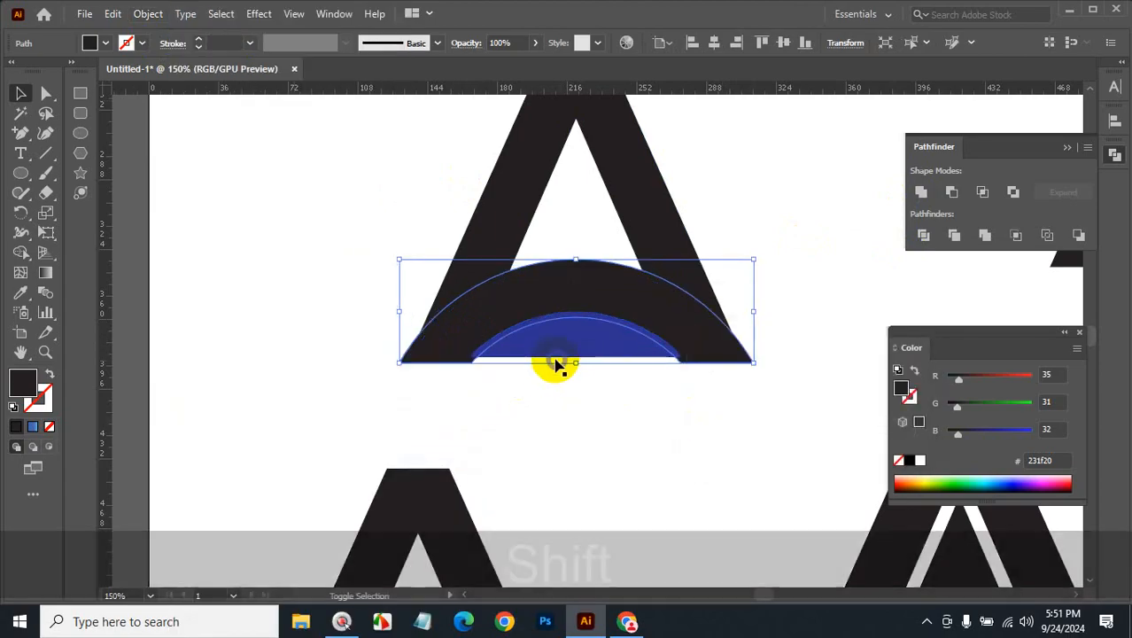
pyautogui.keyDown('shift'); pyautogui.click(556, 353); pyautogui.keyUp('shift')
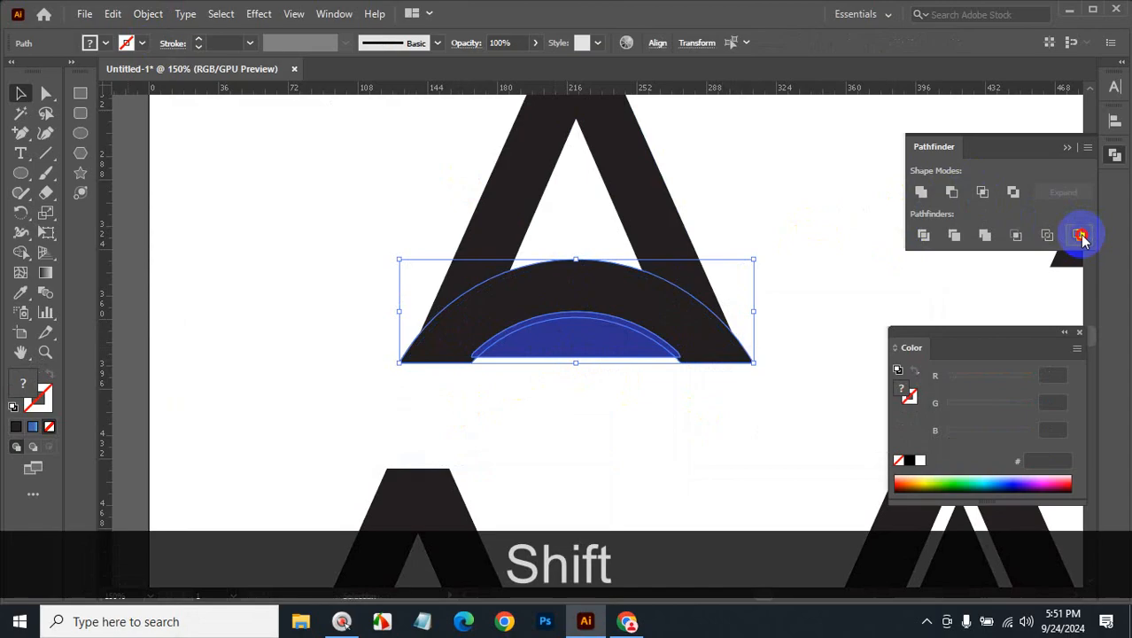
pyautogui.click(1077, 234)
pyautogui.click(846, 293)
# Recolour the trimmed blue segment with the dark fill sampled from the A's leg
pyautogui.click(595, 347)
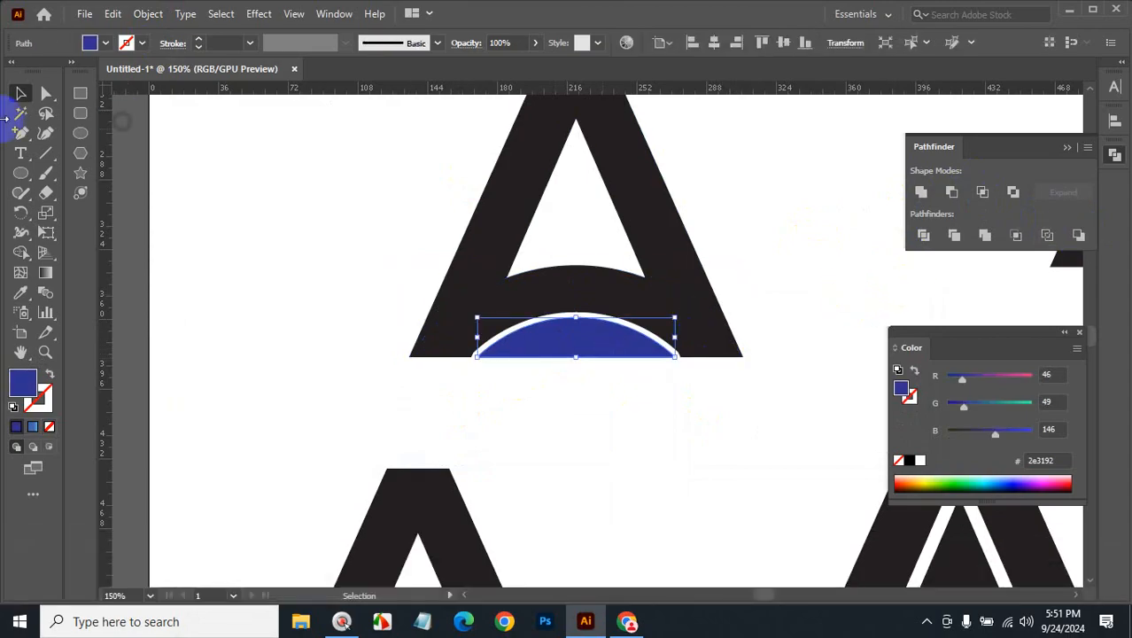
pyautogui.press('i')
pyautogui.click(486, 228)
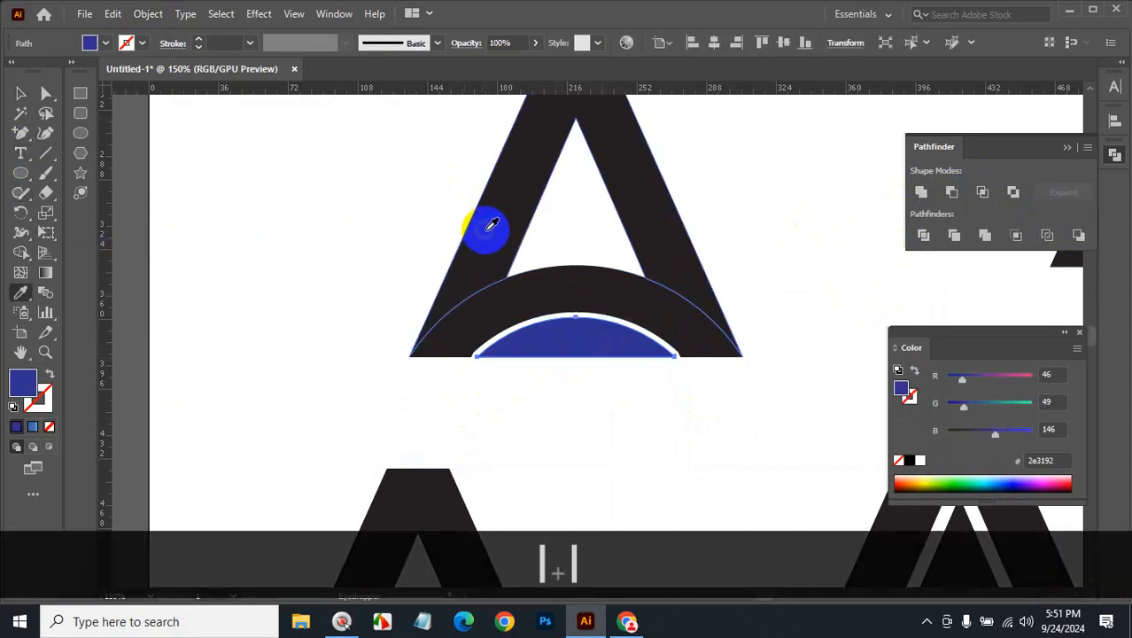
pyautogui.click(22, 94)
pyautogui.click(695, 437)
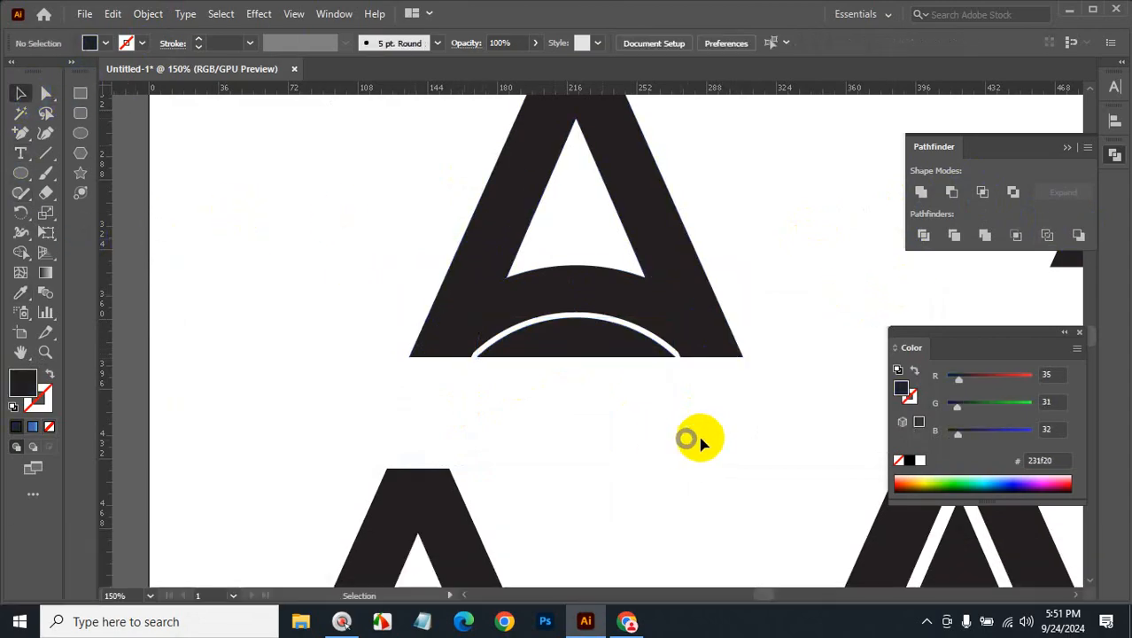
# Hide the dark segment beneath the A's curved crossbar
pyautogui.keyDown('ctrl'); pyautogui.keyDown('alt'); pyautogui.click(634, 286); pyautogui.keyUp('alt'); pyautogui.keyUp('ctrl')
pyautogui.keyDown('ctrl'); pyautogui.keyDown('alt'); pyautogui.click(634, 285); pyautogui.keyUp('alt'); pyautogui.keyUp('ctrl')
pyautogui.keyDown('ctrl'); pyautogui.keyDown('alt'); pyautogui.click(634, 285); pyautogui.keyUp('alt'); pyautogui.keyUp('ctrl')
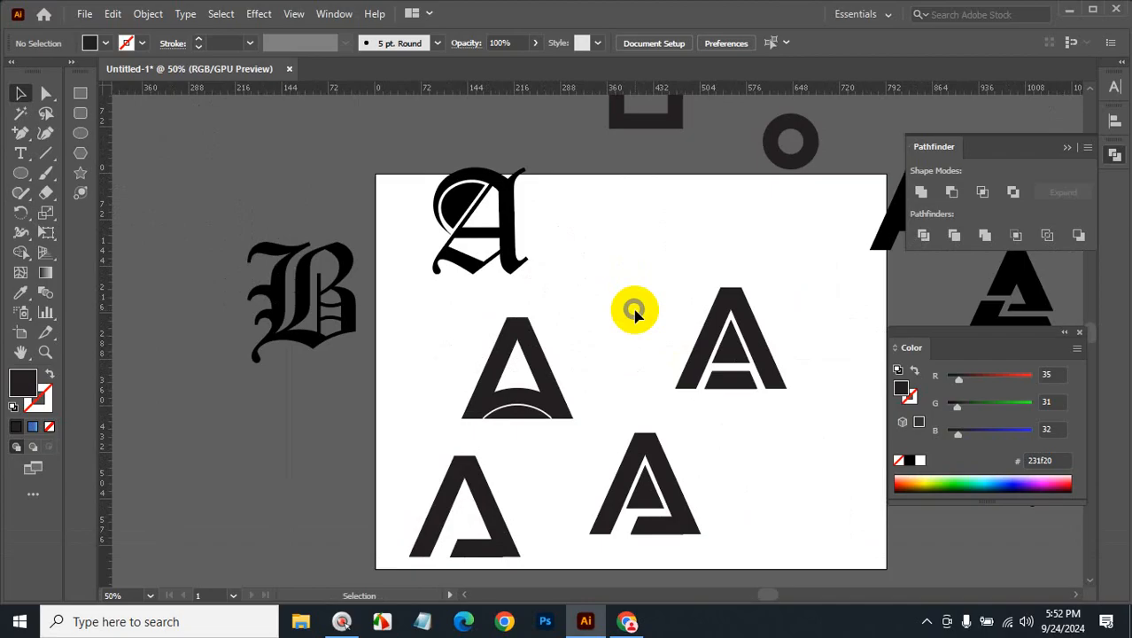
pyautogui.hotkey('ctrl', 'space')
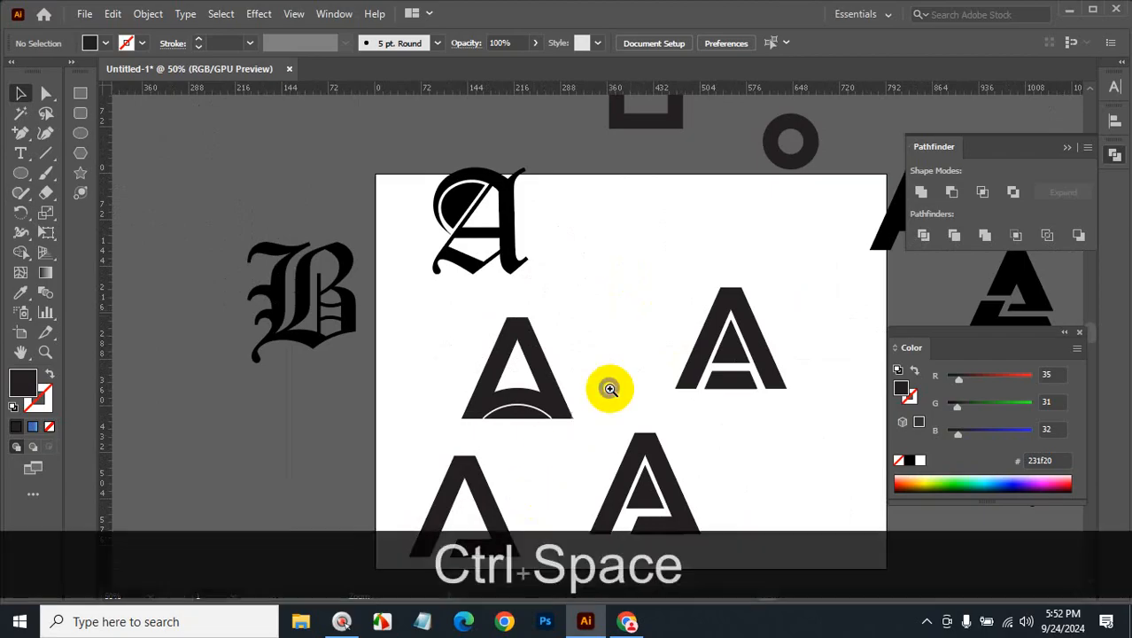
pyautogui.keyDown('ctrl'); pyautogui.click(572, 329); pyautogui.keyUp('ctrl')
pyautogui.keyDown('ctrl'); pyautogui.click(560, 332); pyautogui.keyUp('ctrl')
pyautogui.keyDown('ctrl'); pyautogui.click(346, 455); pyautogui.keyUp('ctrl')
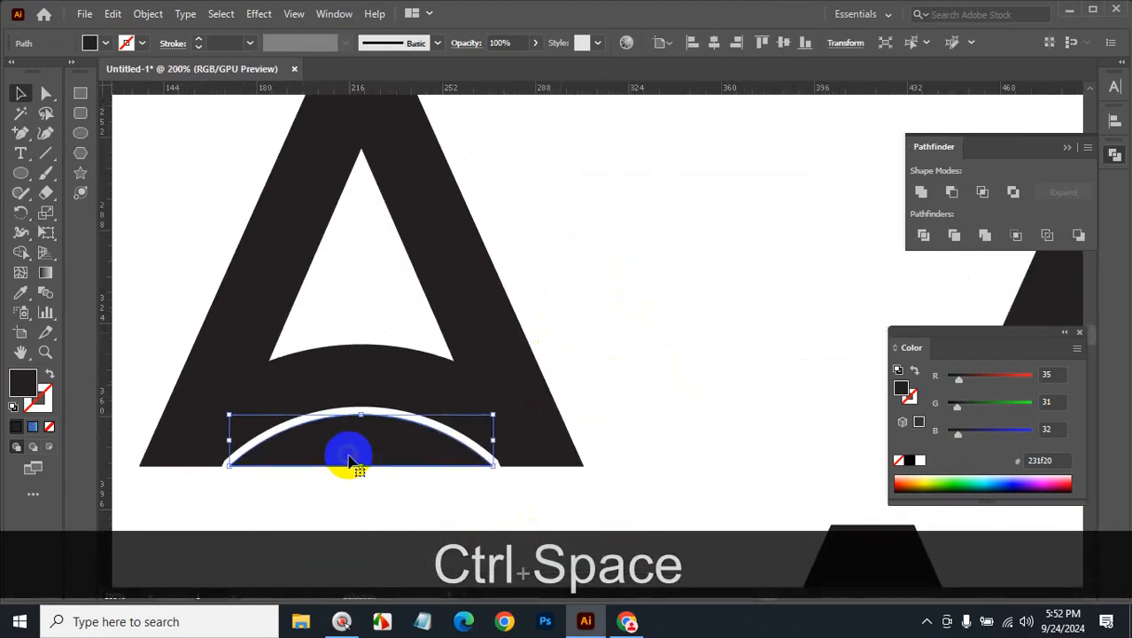
pyautogui.hotkey('ctrl', '3')
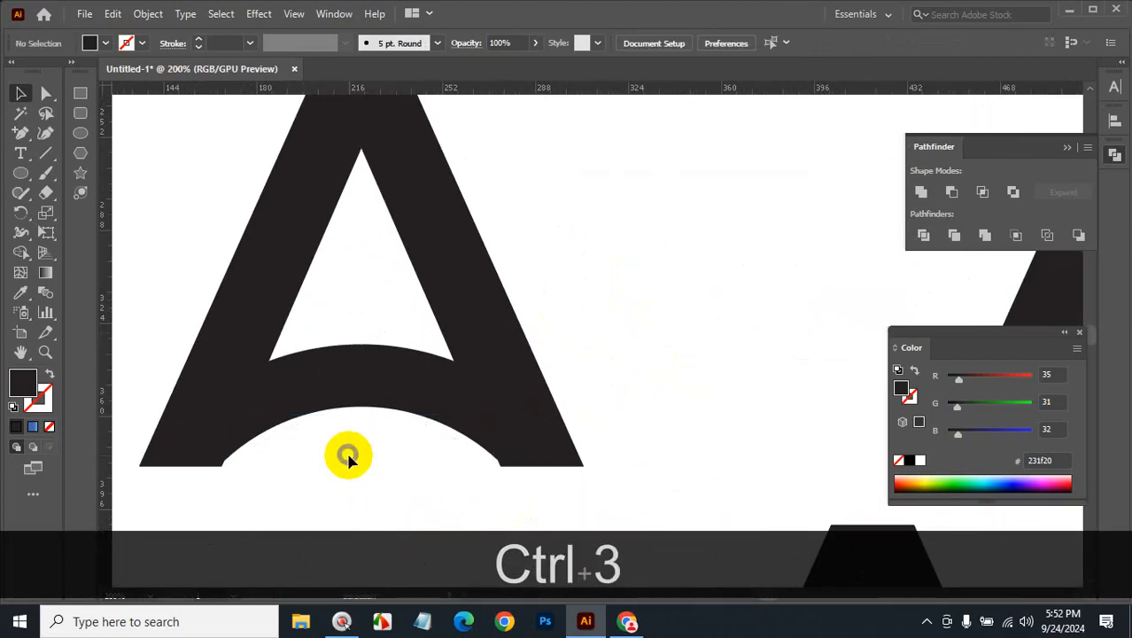
# Draw a dark circle at the middle of the A's curved crossbar and enlarge it from its centre slightly beyond the crossbar's thickness
pyautogui.click(80, 132)
pyautogui.moveTo(655, 247); pyautogui.dragTo(358, 377)
pyautogui.click(21, 93)
pyautogui.click(724, 333)
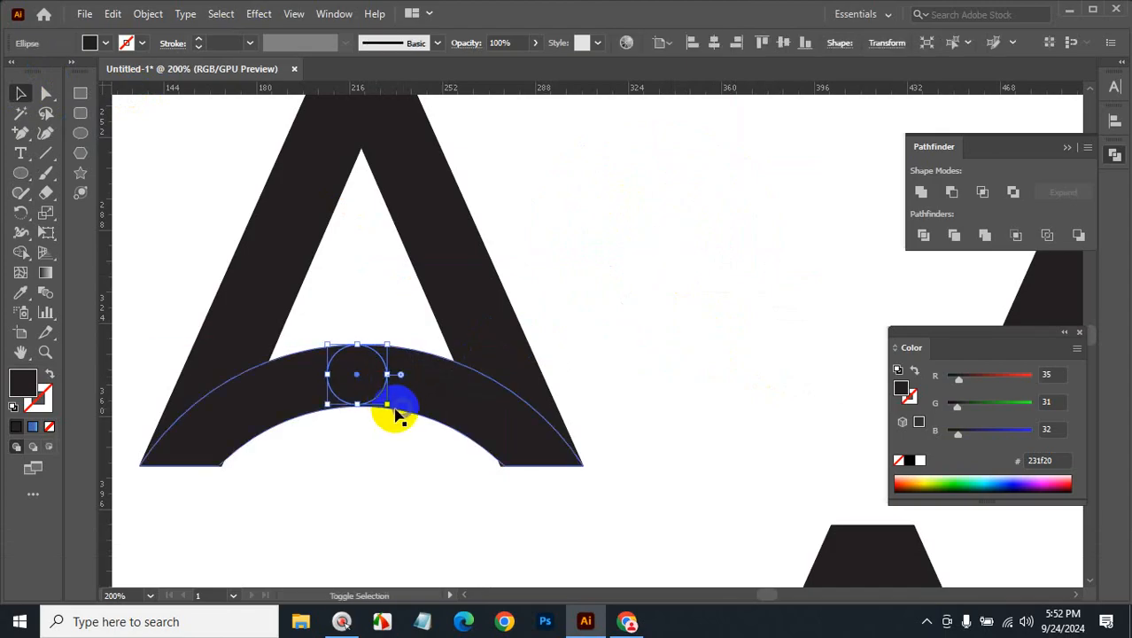
pyautogui.moveTo(392, 412)
pyautogui.mouseDown()
pyautogui.moveTo(404, 424)
pyautogui.moveTo(398, 414)
pyautogui.mouseUp()
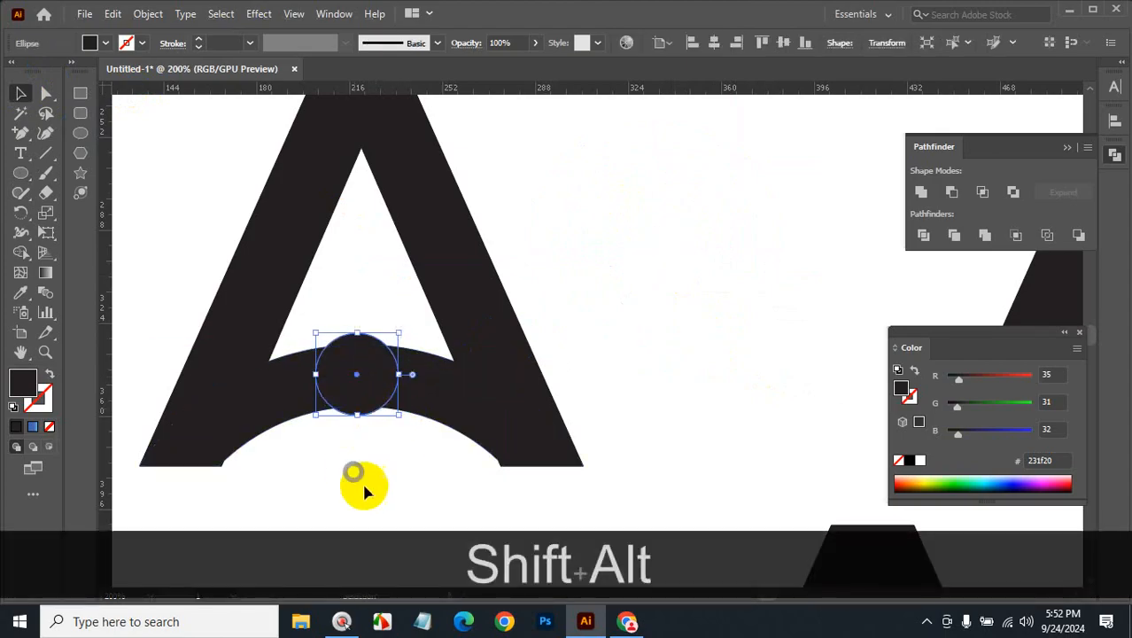
# Offset the circle by 3 pt and subtract the offset copy from the curved crossbar with Minus Front, leaving a gap around the circle
pyautogui.click(141, 16)
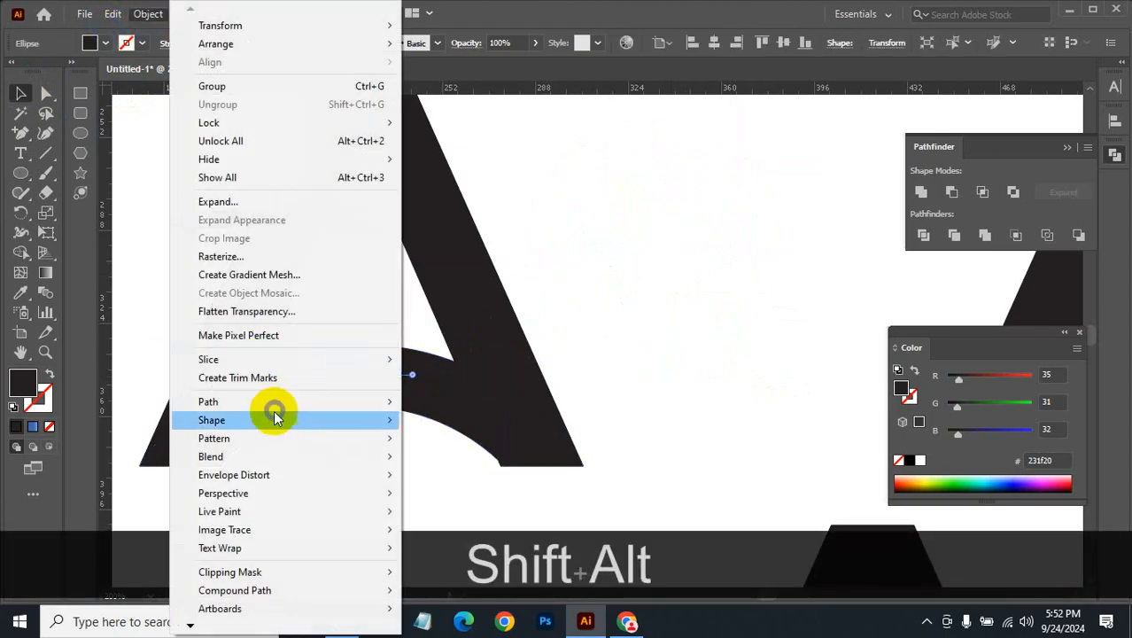
pyautogui.moveTo(272, 402)
pyautogui.click(472, 468)
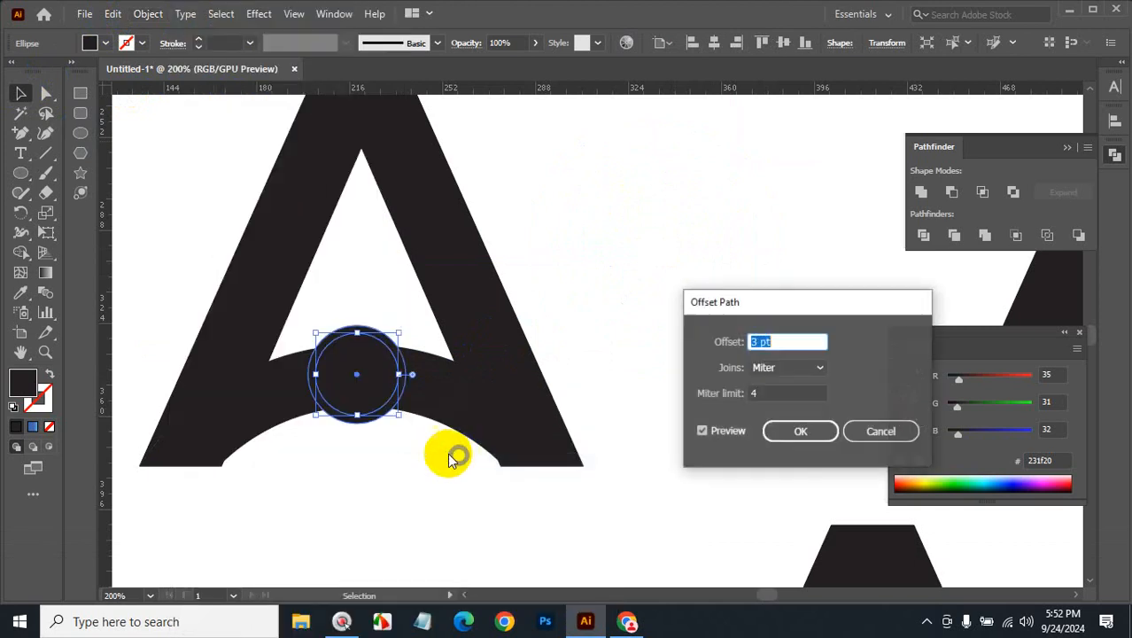
pyautogui.click(804, 432)
pyautogui.keyDown('shift'); pyautogui.click(449, 395); pyautogui.keyUp('shift')
pyautogui.click(952, 194)
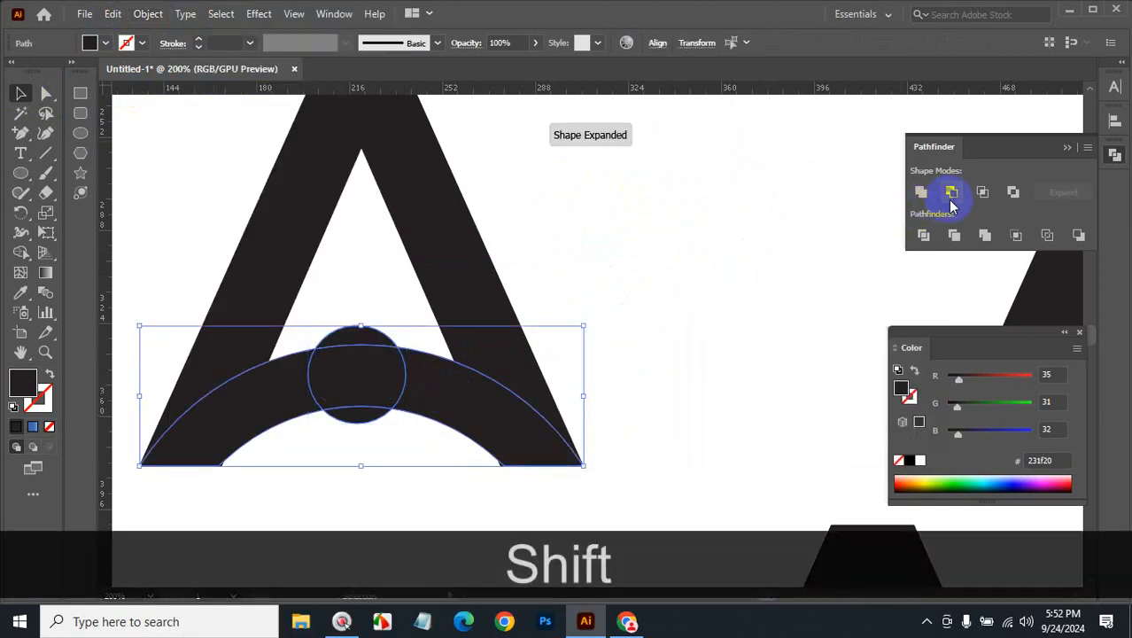
pyautogui.click(736, 297)
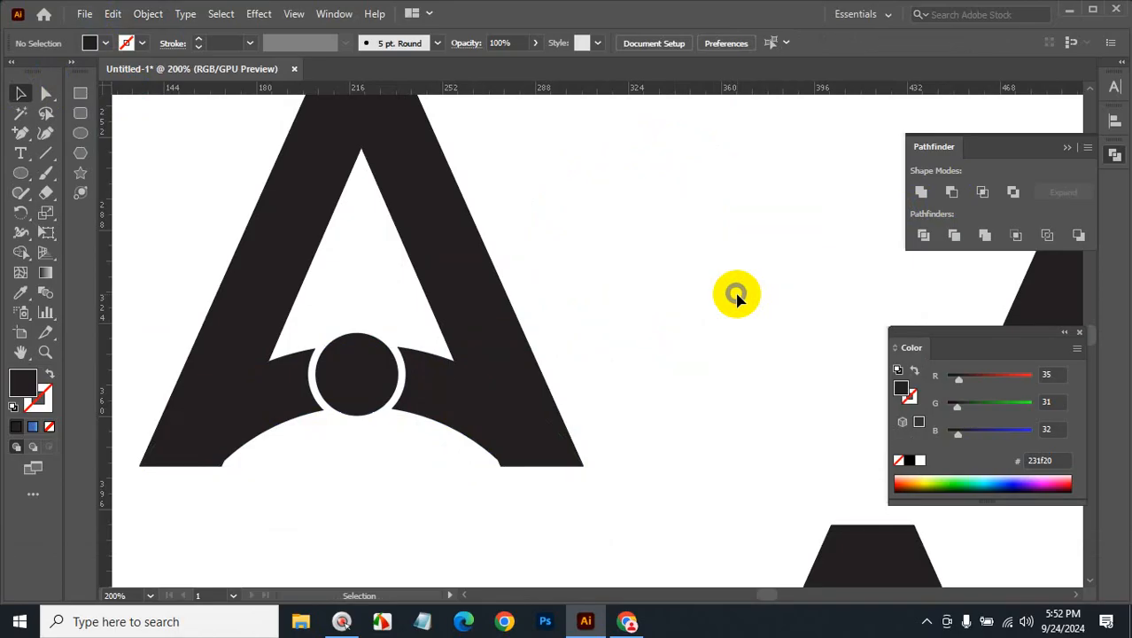
pyautogui.hotkey('ctrl', 'alt', 'space')
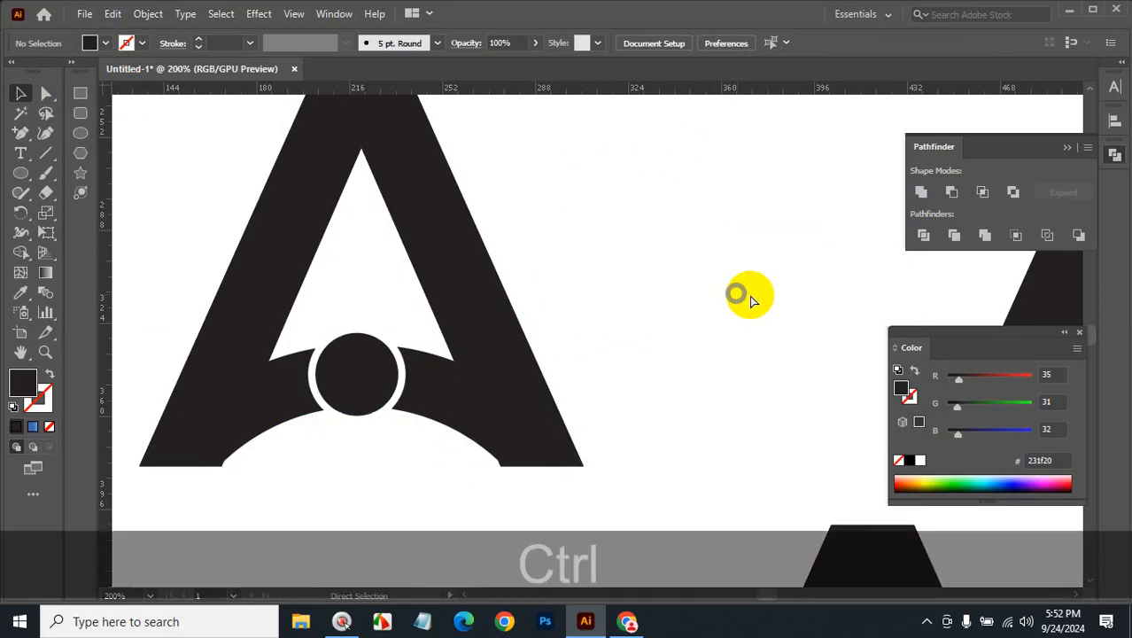
pyautogui.keyDown('ctrl'); pyautogui.keyDown('alt'); pyautogui.click(662, 321); pyautogui.keyUp('alt'); pyautogui.keyUp('ctrl')
pyautogui.keyDown('ctrl'); pyautogui.keyDown('alt'); pyautogui.click(617, 348); pyautogui.keyUp('alt'); pyautogui.keyUp('ctrl')
pyautogui.keyDown('ctrl'); pyautogui.keyDown('alt'); pyautogui.click(618, 348); pyautogui.keyUp('alt'); pyautogui.keyUp('ctrl')
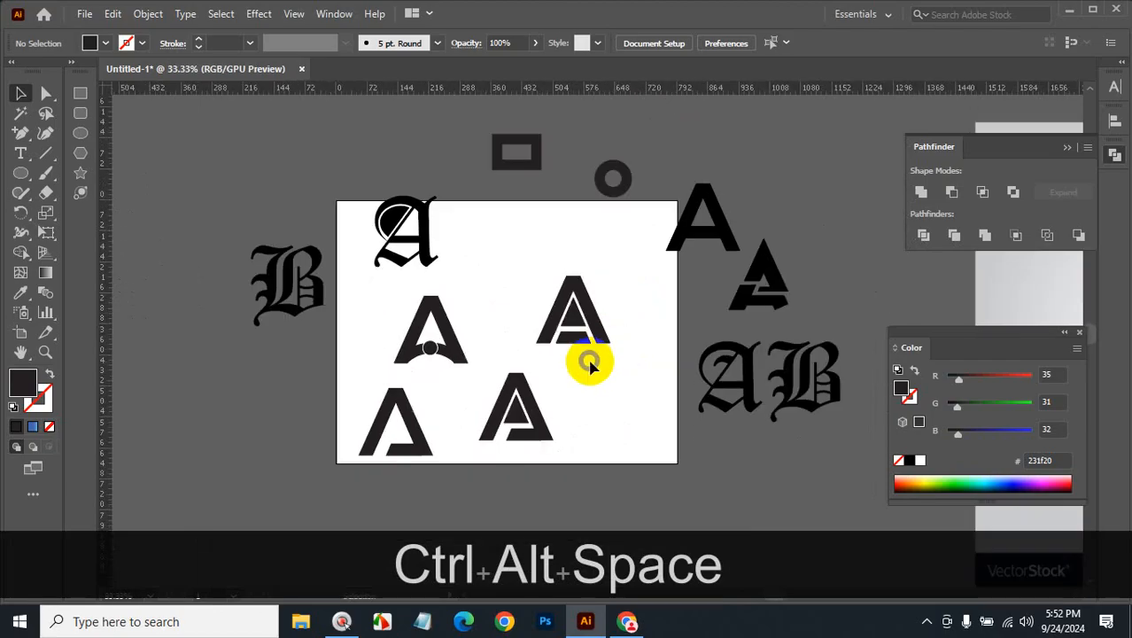
# Switch to Chrome and examine the "a letter logo" image results for letter A design ideas
pyautogui.click(638, 619)
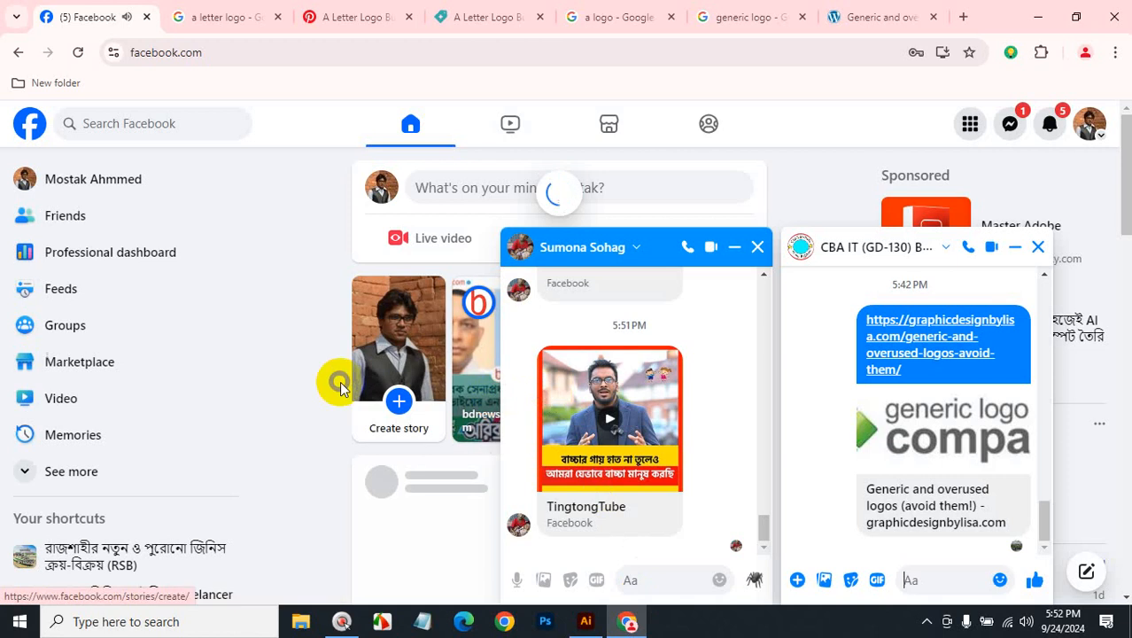
pyautogui.click(477, 14)
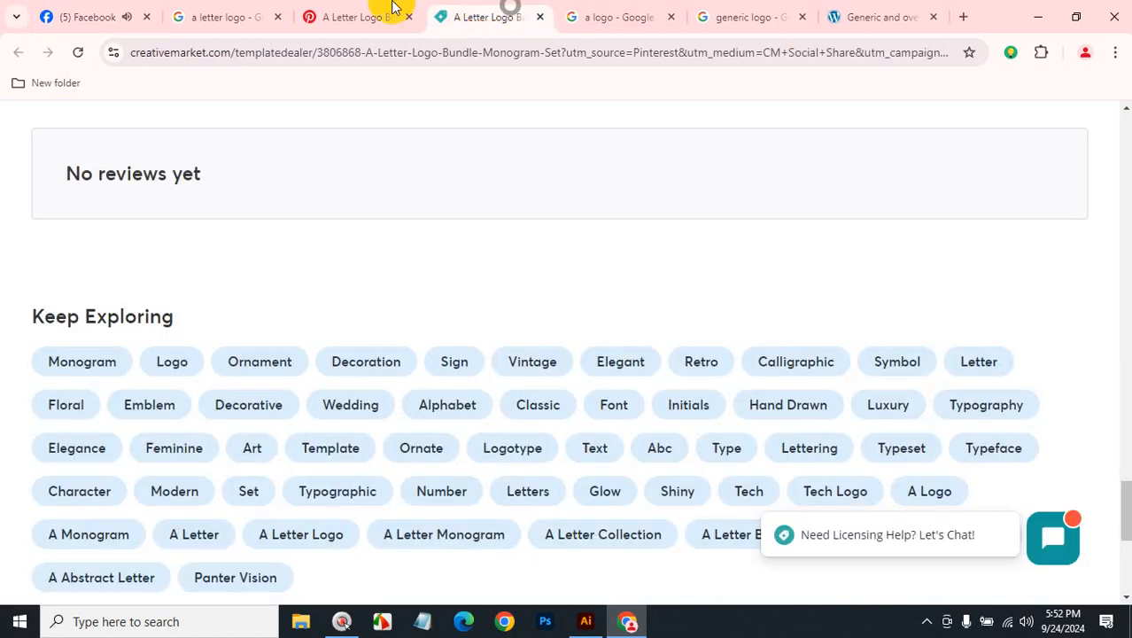
pyautogui.click(246, 9)
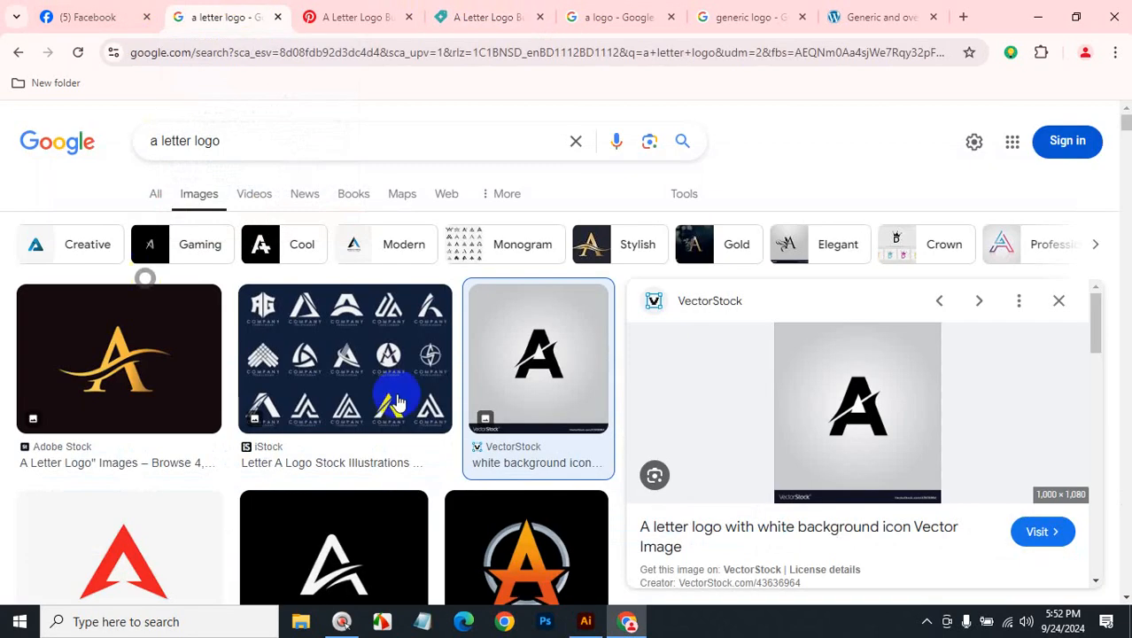
pyautogui.scroll(-4, 492, 406)
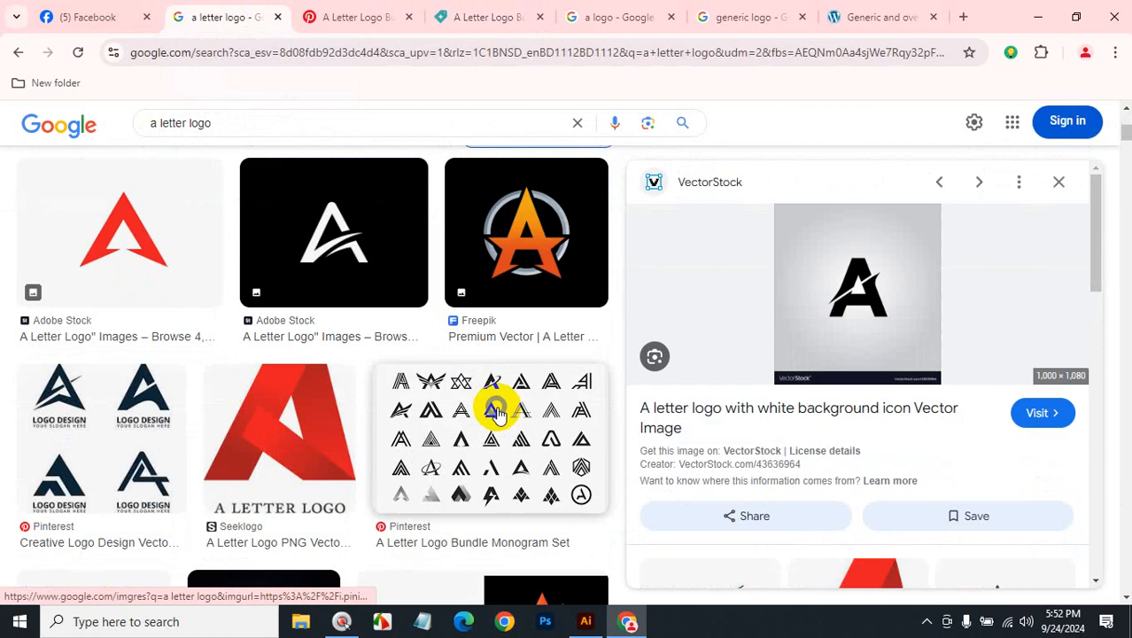
pyautogui.scroll(-3, 496, 411)
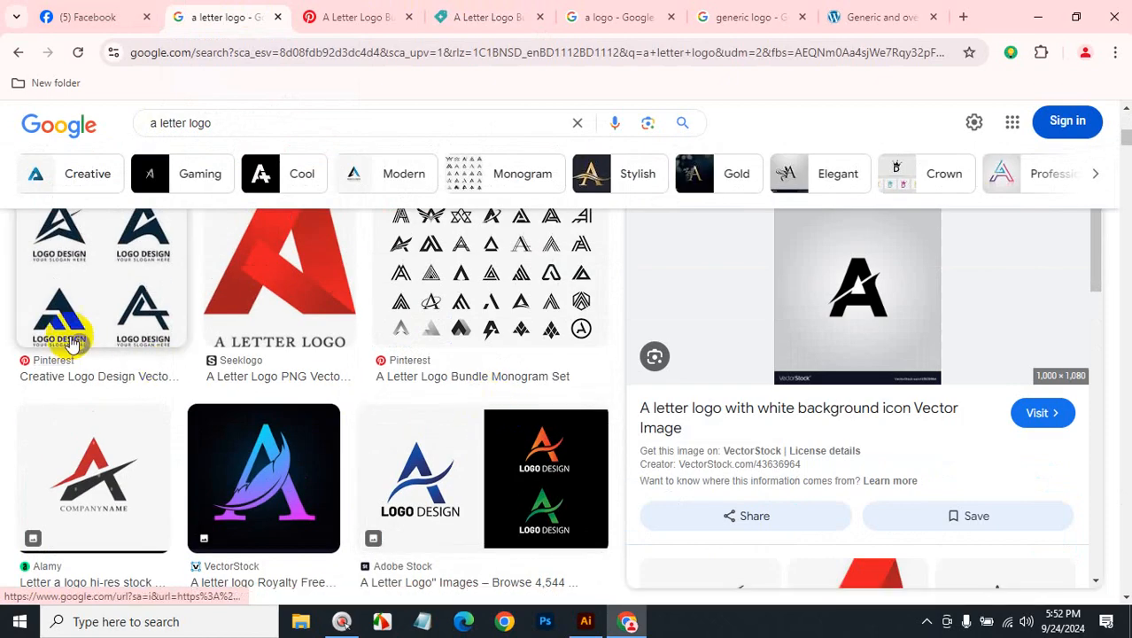
pyautogui.scroll(1, 71, 354)
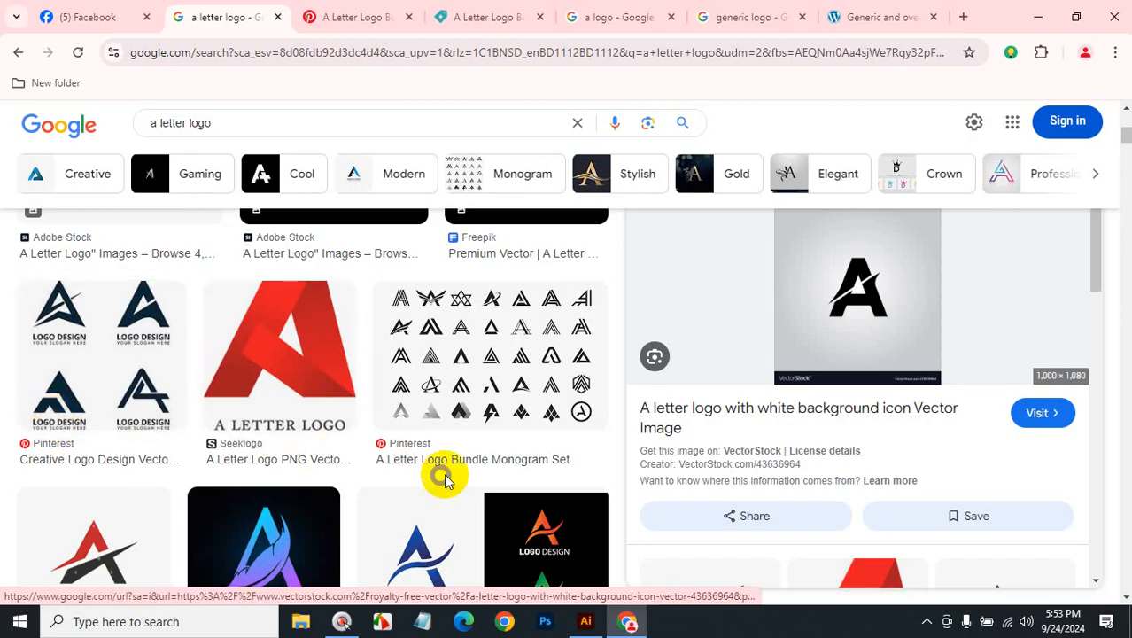
pyautogui.scroll(-2, 437, 472)
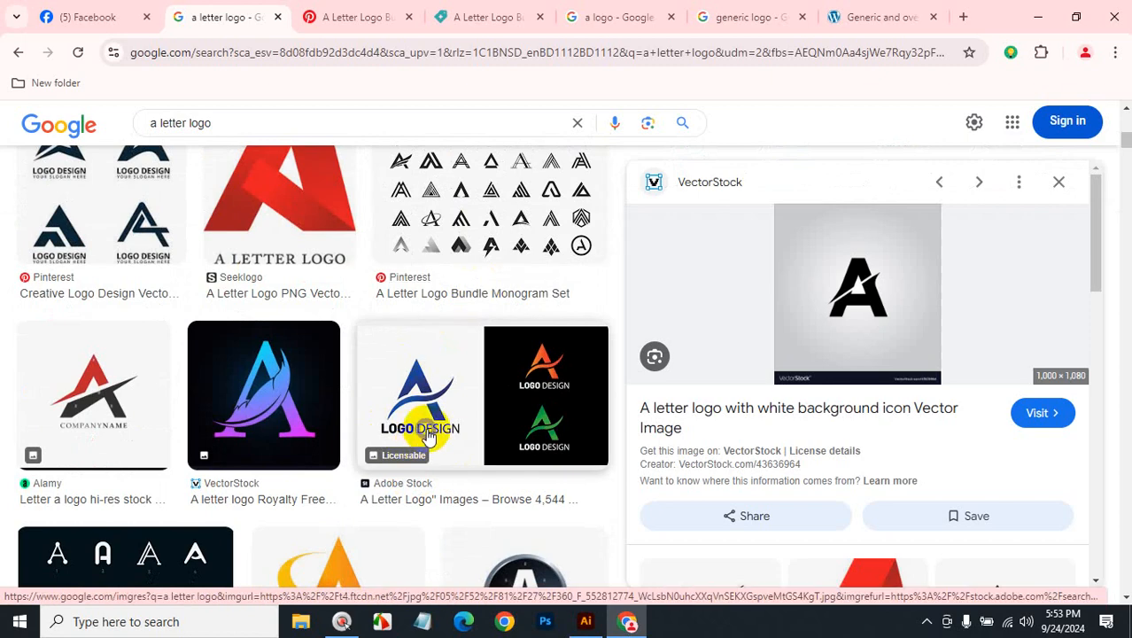
pyautogui.scroll(-3, 424, 431)
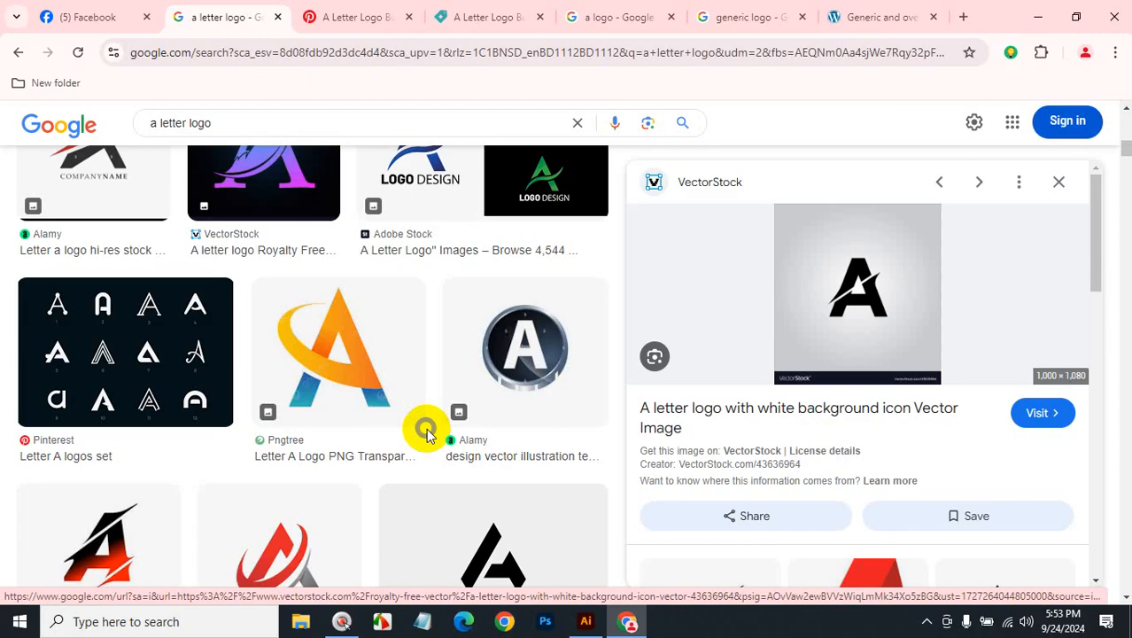
# Look through the suggested logo designs on the Creative Market page of the A Letter Logo Bundle
pyautogui.click(381, 16)
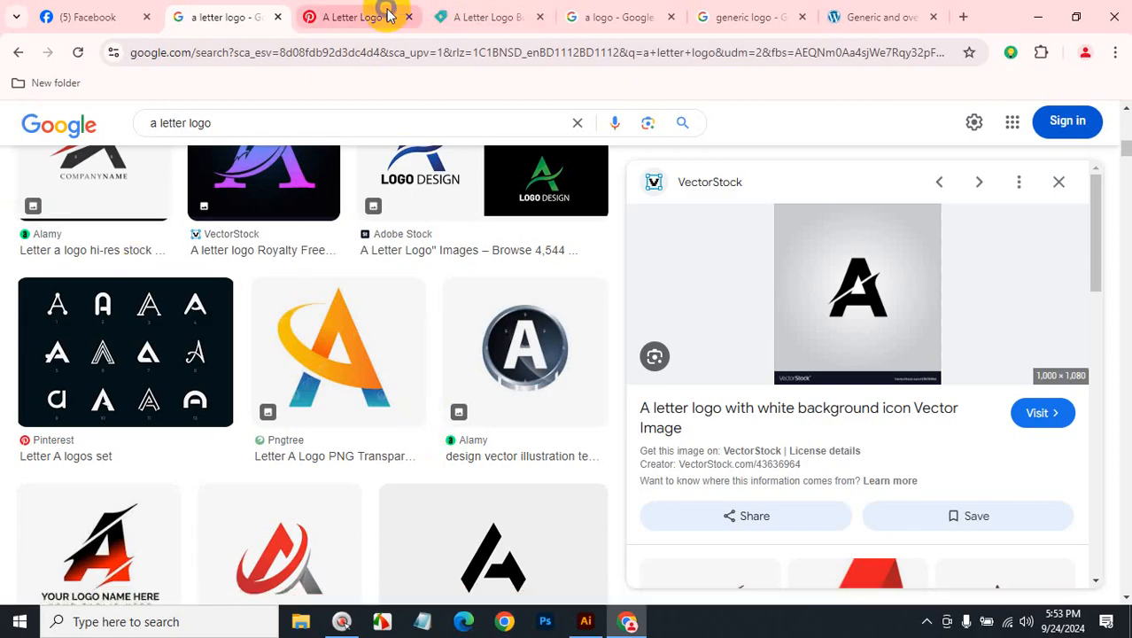
pyautogui.click(494, 14)
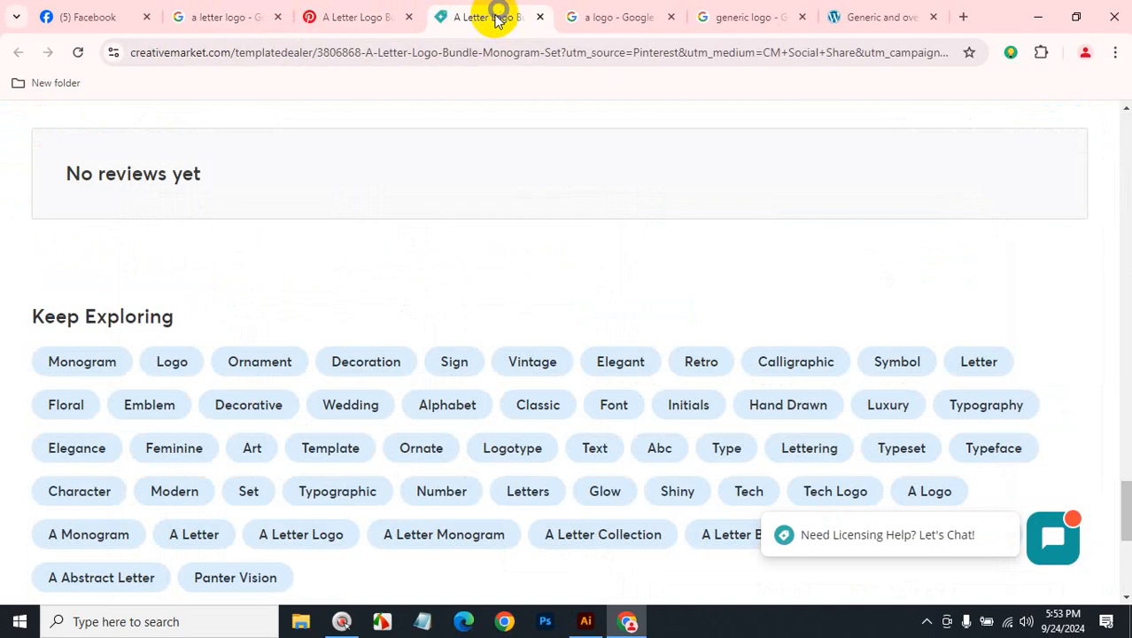
pyautogui.scroll(7, 496, 318)
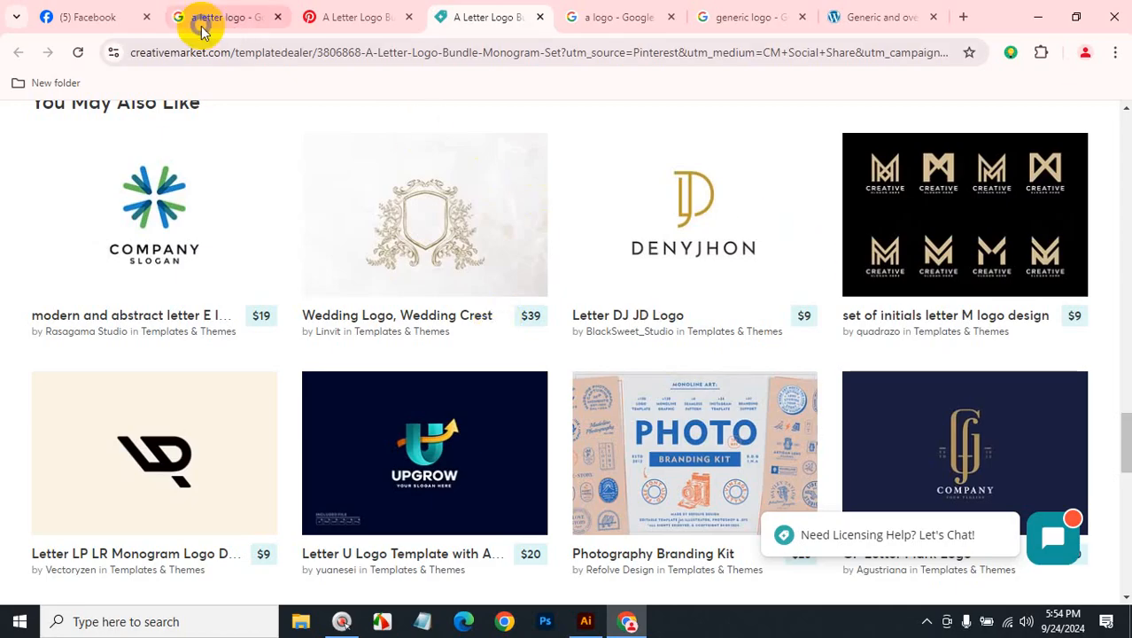
# Return to the "a letter logo" image results and examine further A logo examples down the page
pyautogui.click(228, 17)
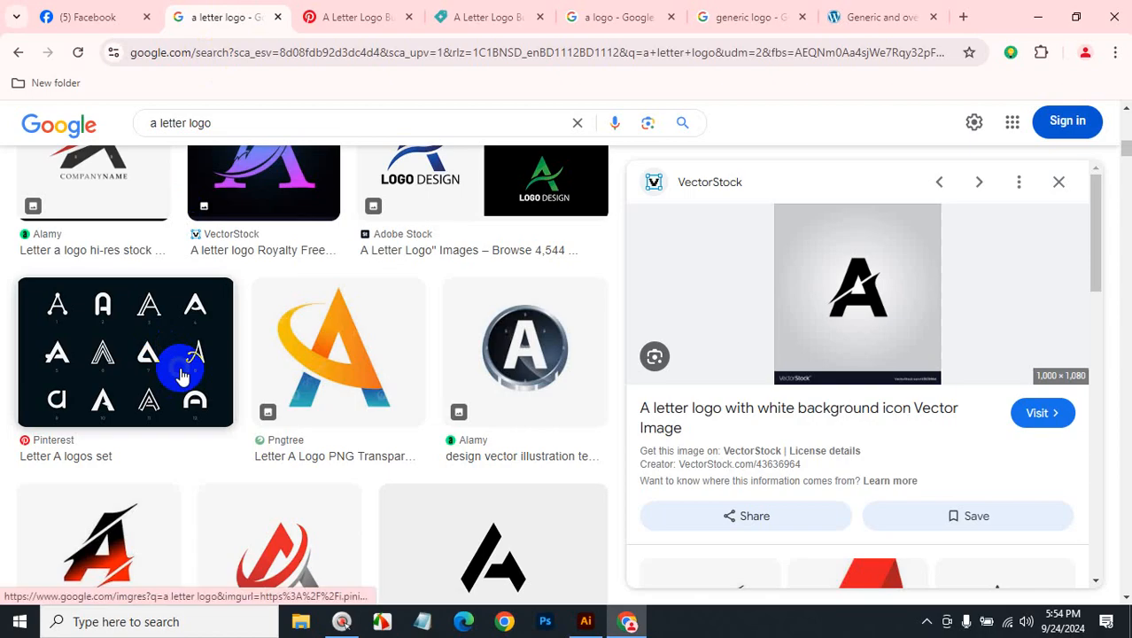
pyautogui.scroll(-1, 181, 372)
pyautogui.scroll(-3, 182, 372)
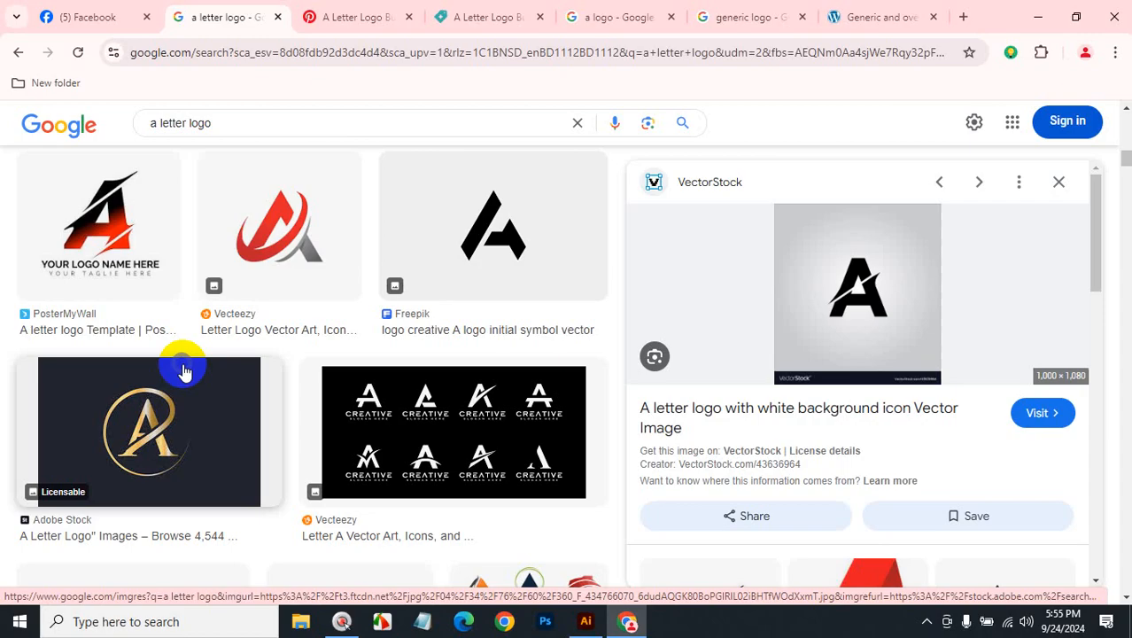
pyautogui.click(91, 15)
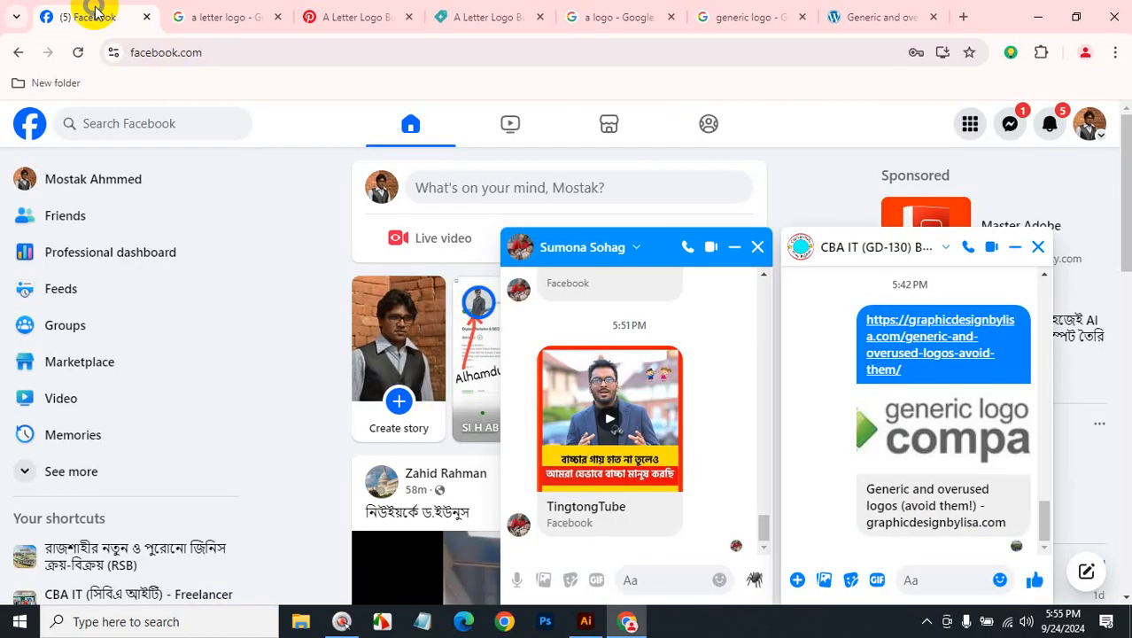
pyautogui.click(226, 13)
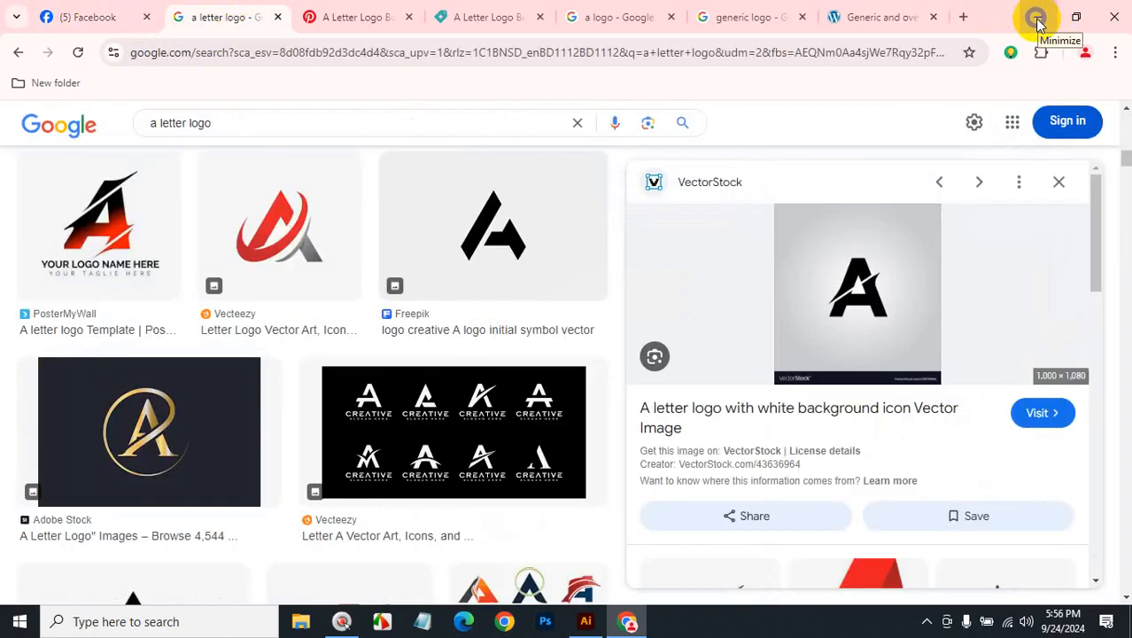
# Examine the related images of the selected VectorStock logo, focusing on the Shutterstock A with the curved crossbar
pyautogui.scroll(-4, 684, 306)
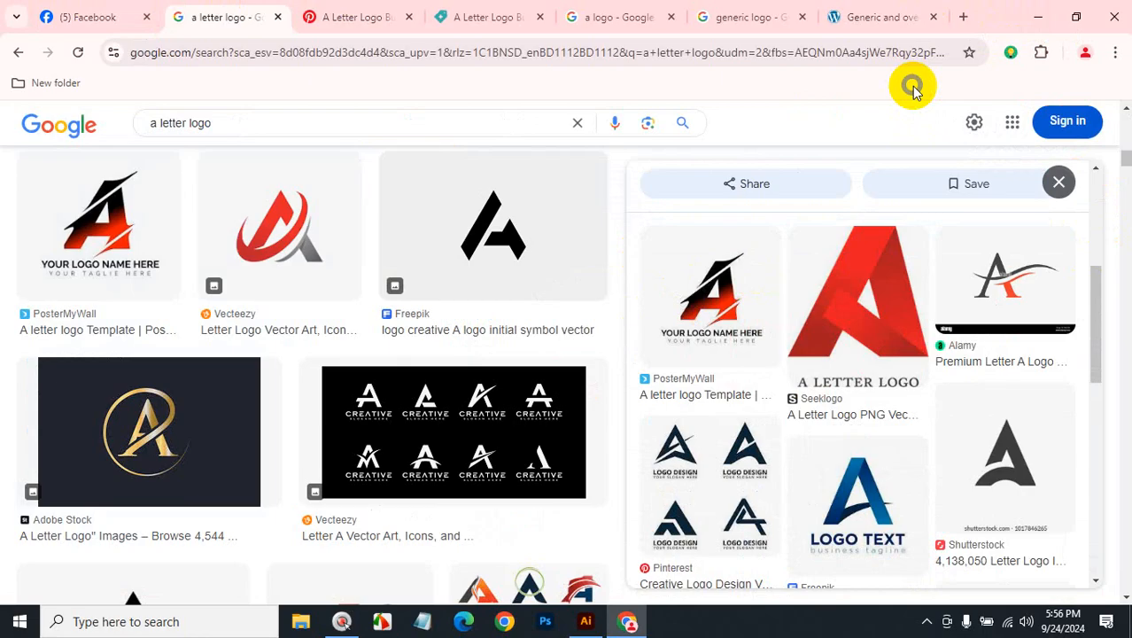
pyautogui.click(927, 621)
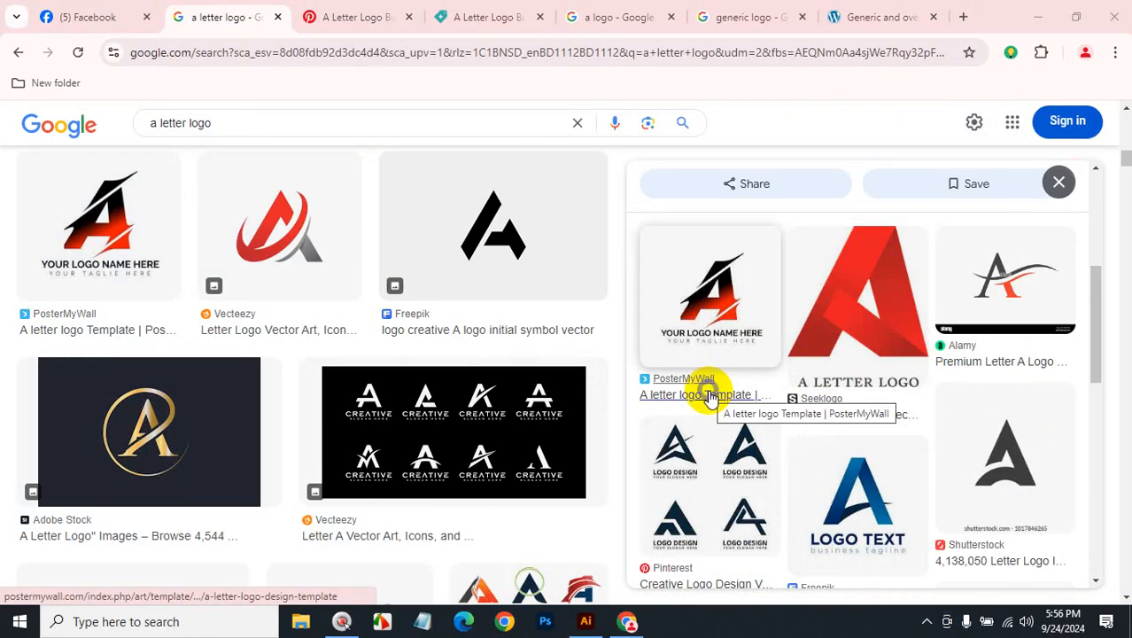
pyautogui.scroll(-3, 753, 372)
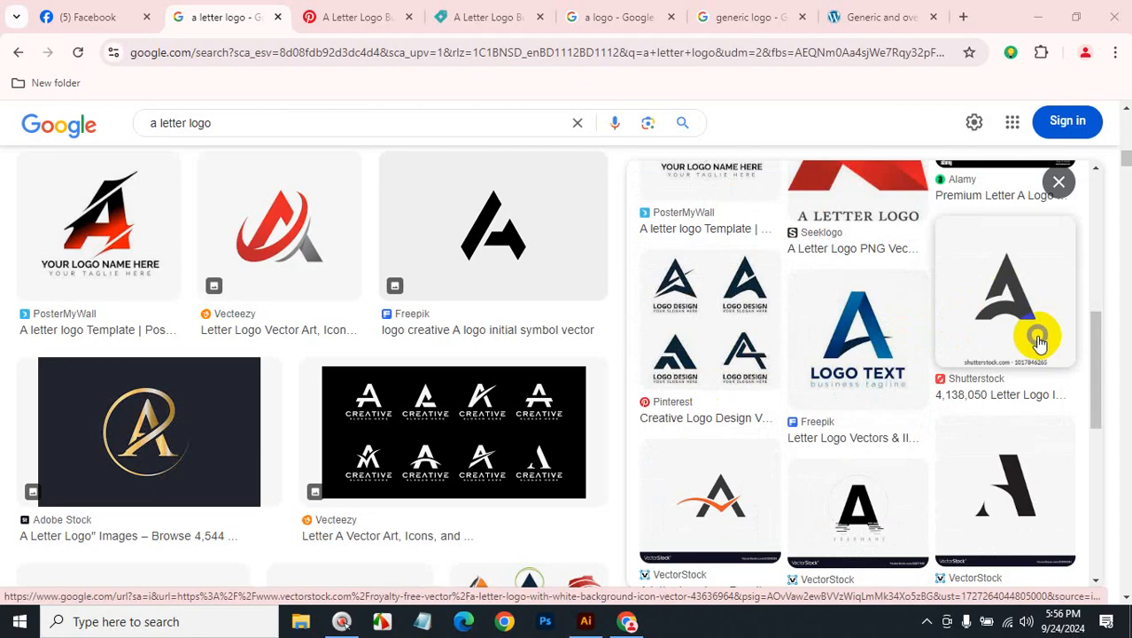
pyautogui.click(1003, 343)
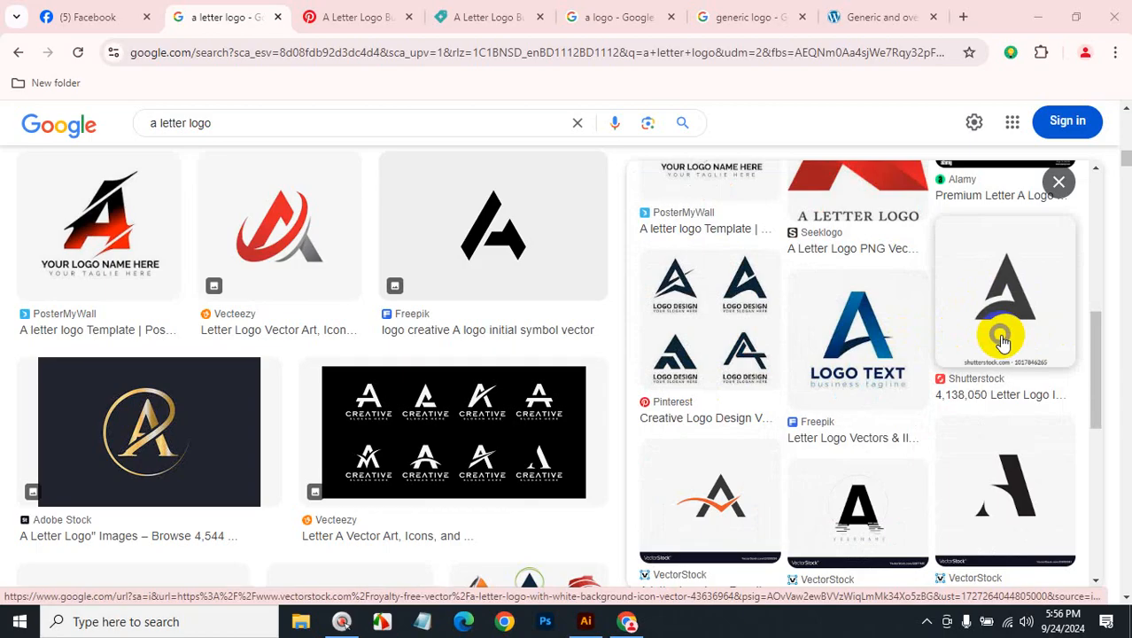
# Preview the Shutterstock letter A logo with a curved crossbar and open the full set of its related images
pyautogui.scroll(-3, 632, 437)
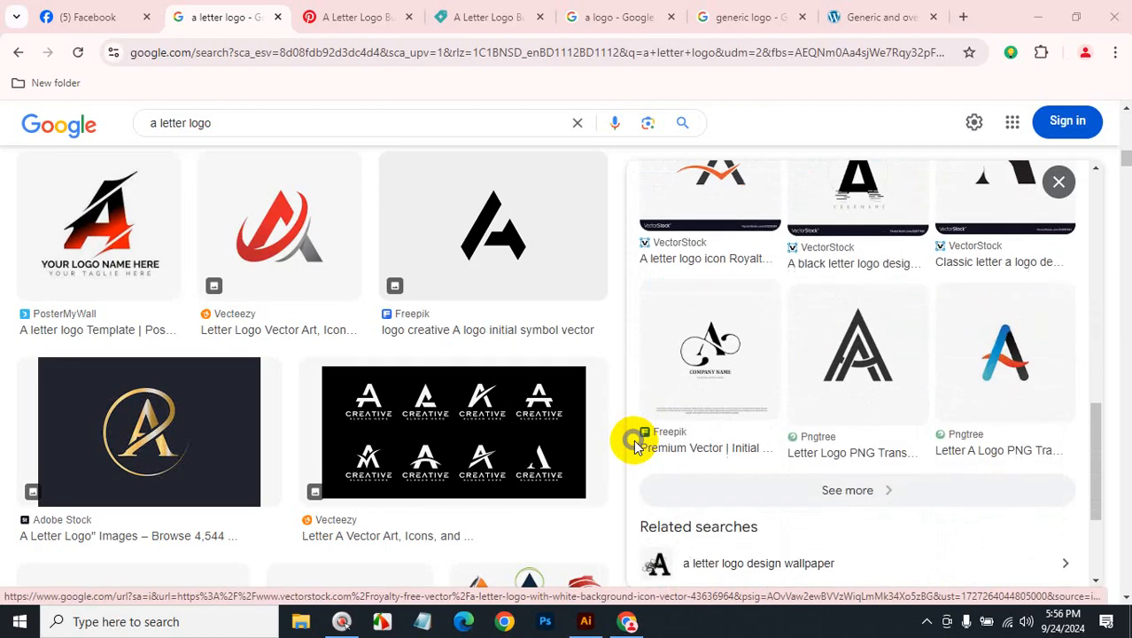
pyautogui.scroll(3, 799, 432)
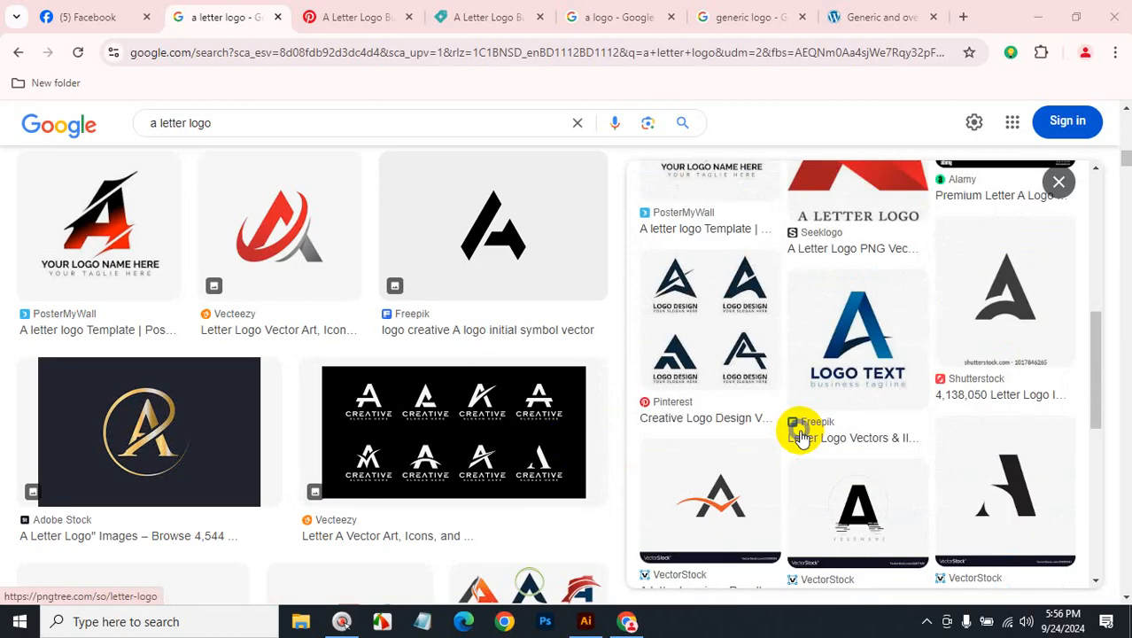
pyautogui.click(1006, 317)
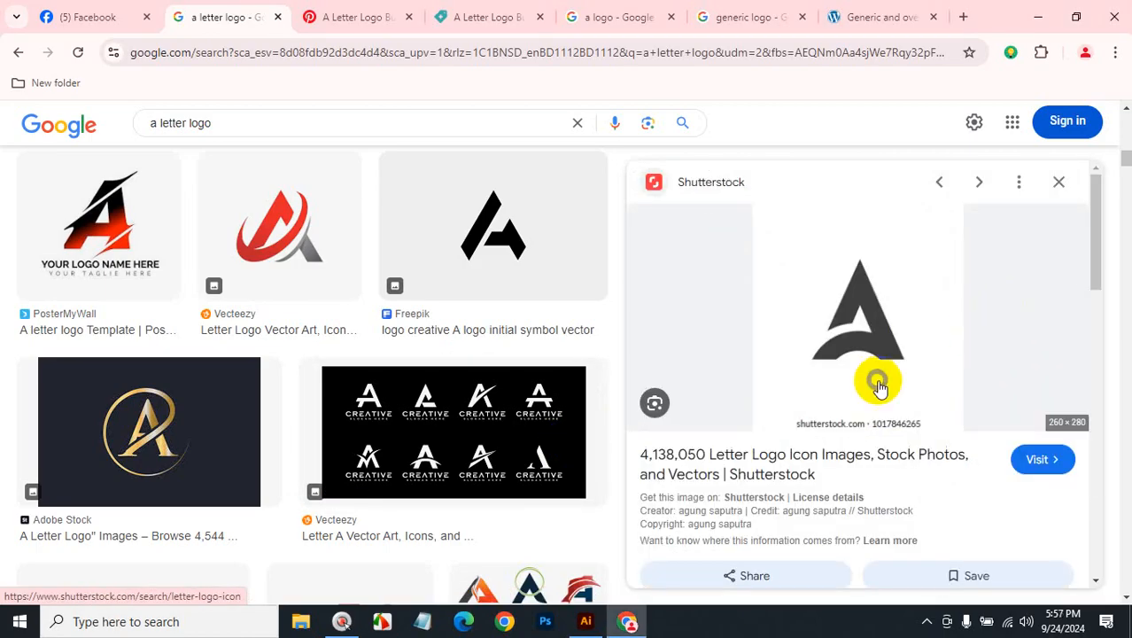
pyautogui.scroll(-3, 876, 382)
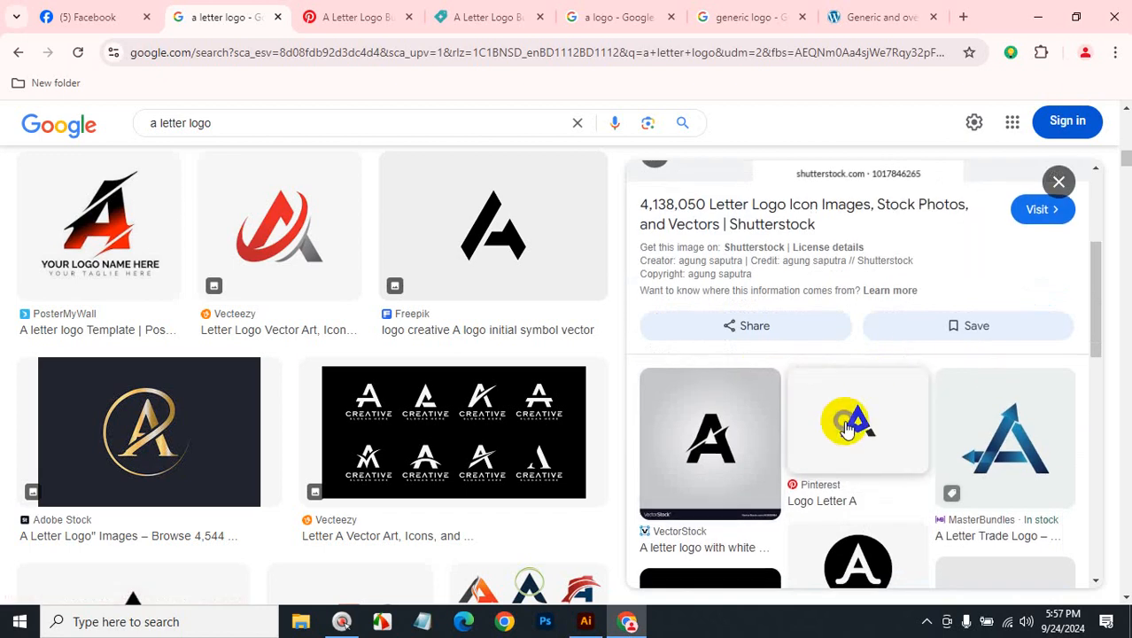
pyautogui.scroll(-2, 857, 425)
pyautogui.scroll(-10, 857, 437)
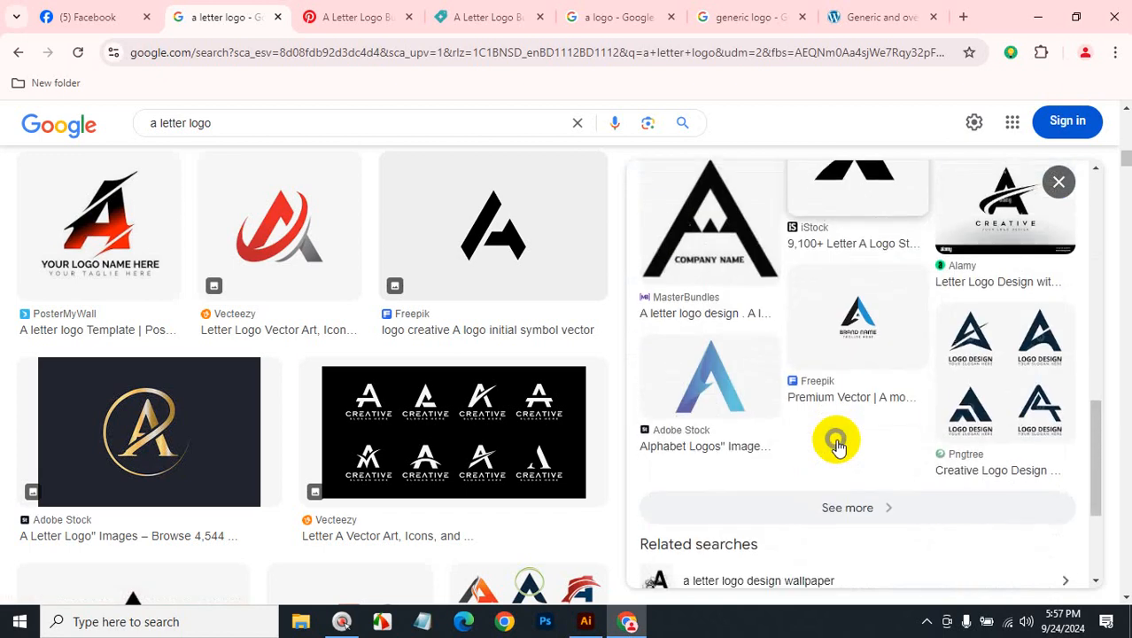
pyautogui.click(858, 294)
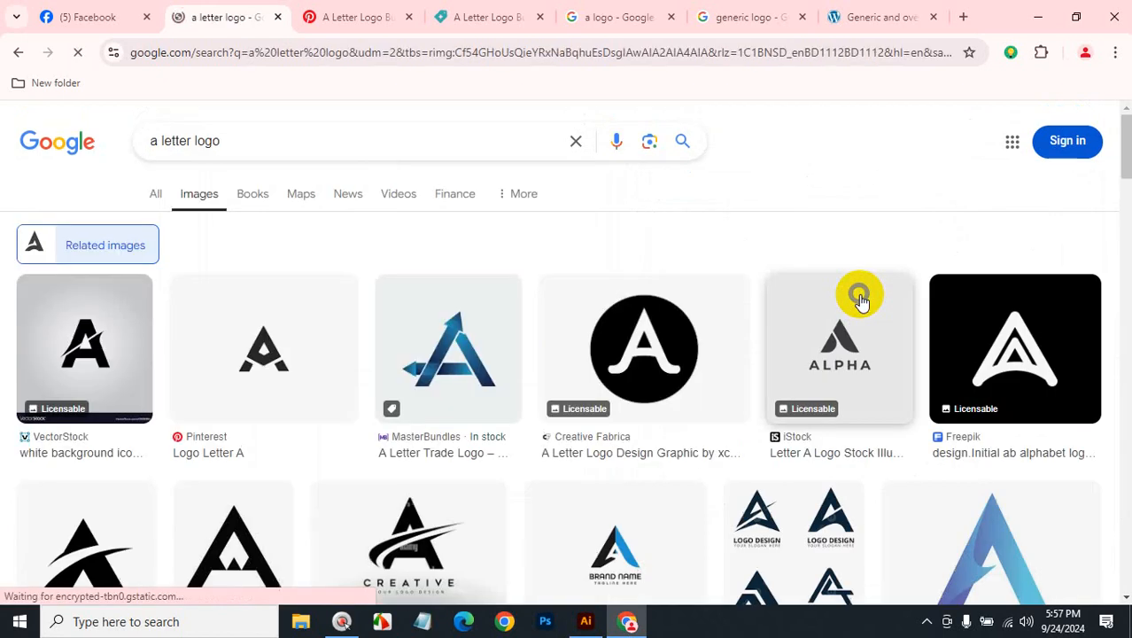
# Examine the related letter A logo images for recurring shapes, especially curved and swoosh crossbars
pyautogui.scroll(-3, 791, 500)
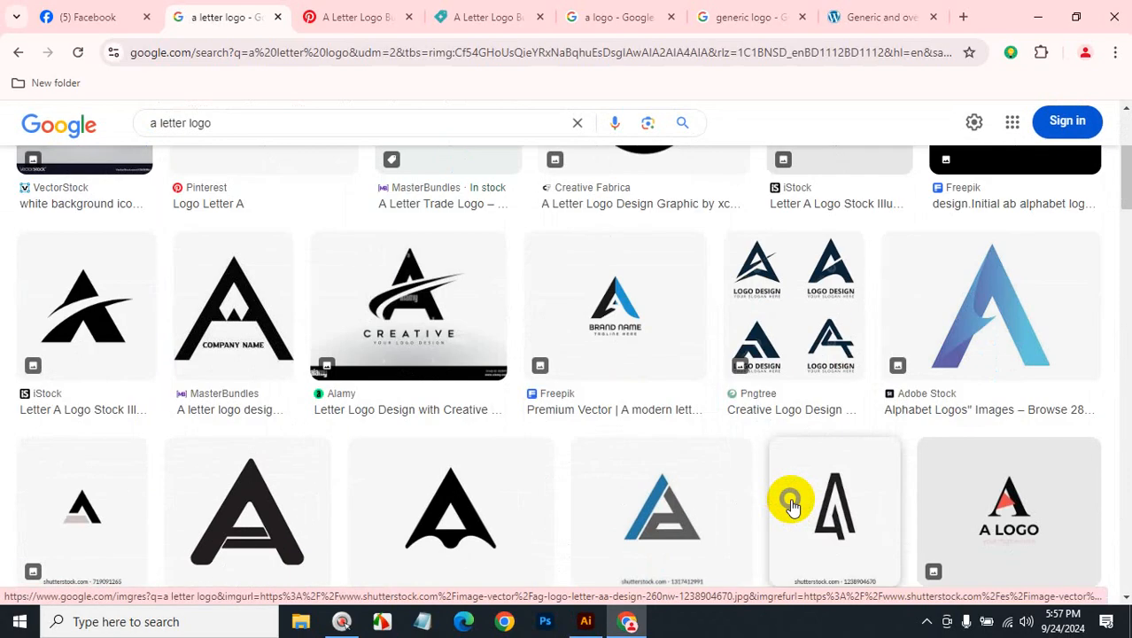
pyautogui.scroll(-9, 791, 502)
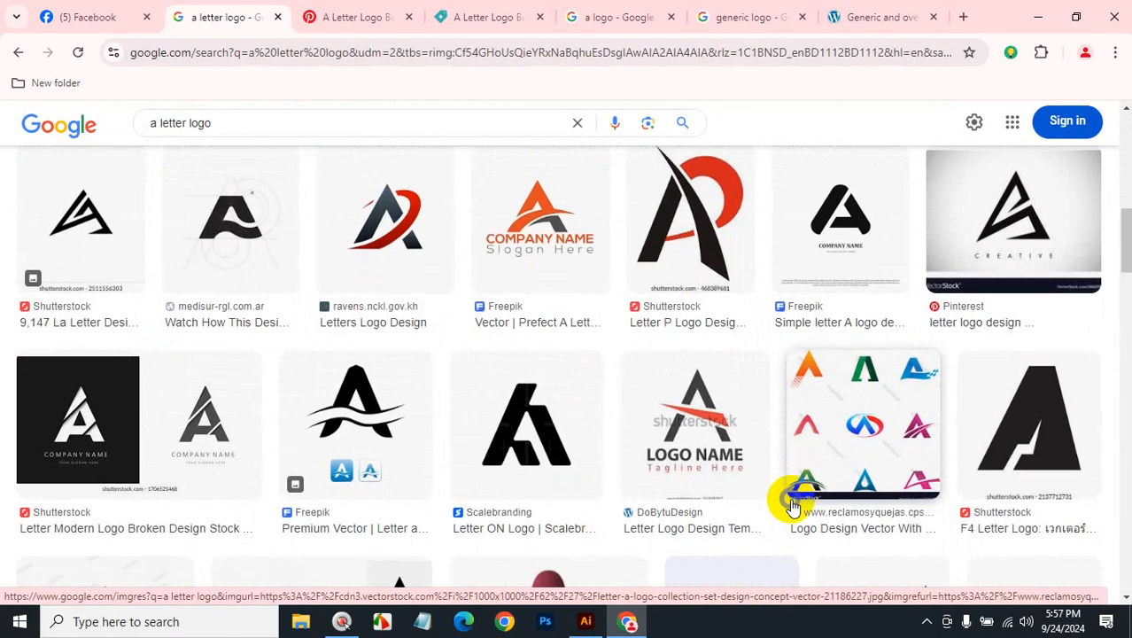
pyautogui.scroll(-3, 793, 505)
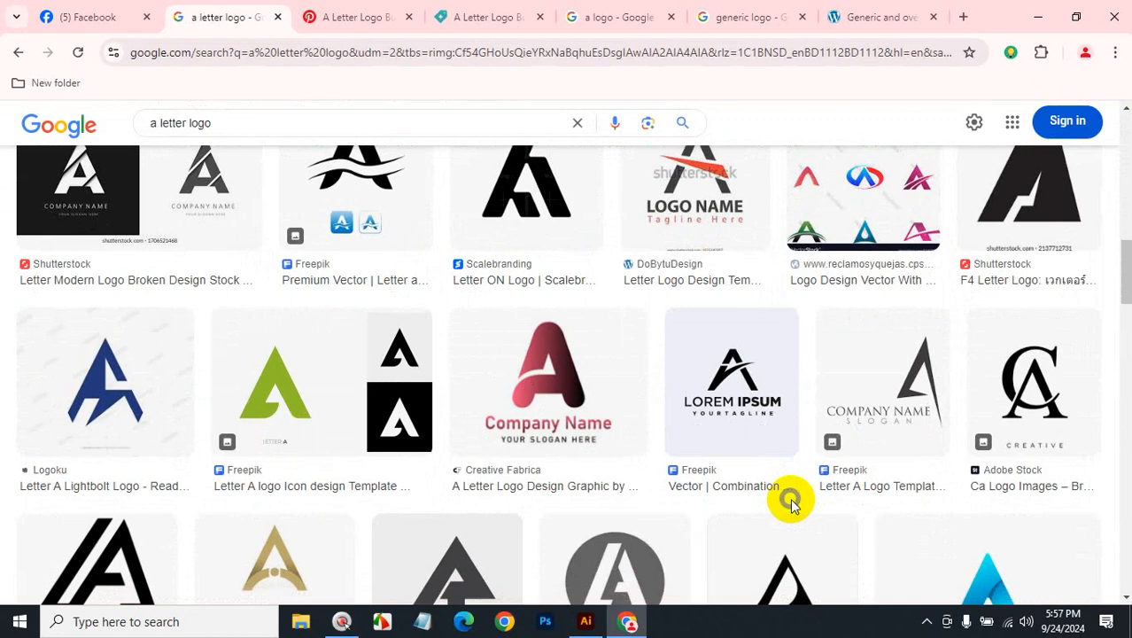
pyautogui.scroll(-2, 791, 502)
pyautogui.scroll(-4, 791, 501)
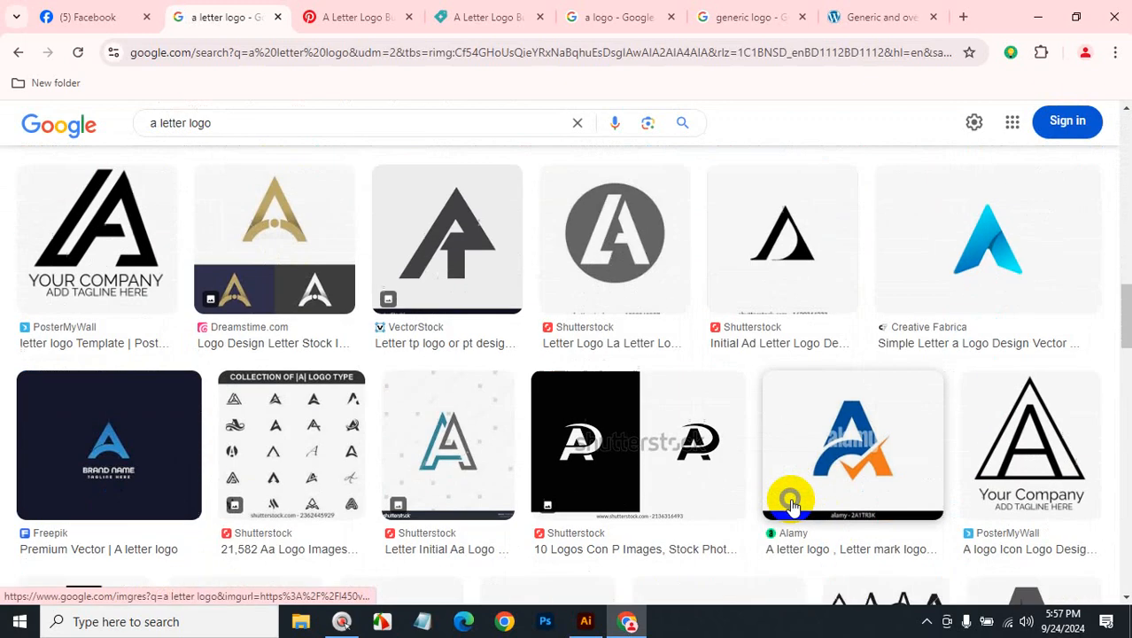
pyautogui.scroll(5, 1016, 385)
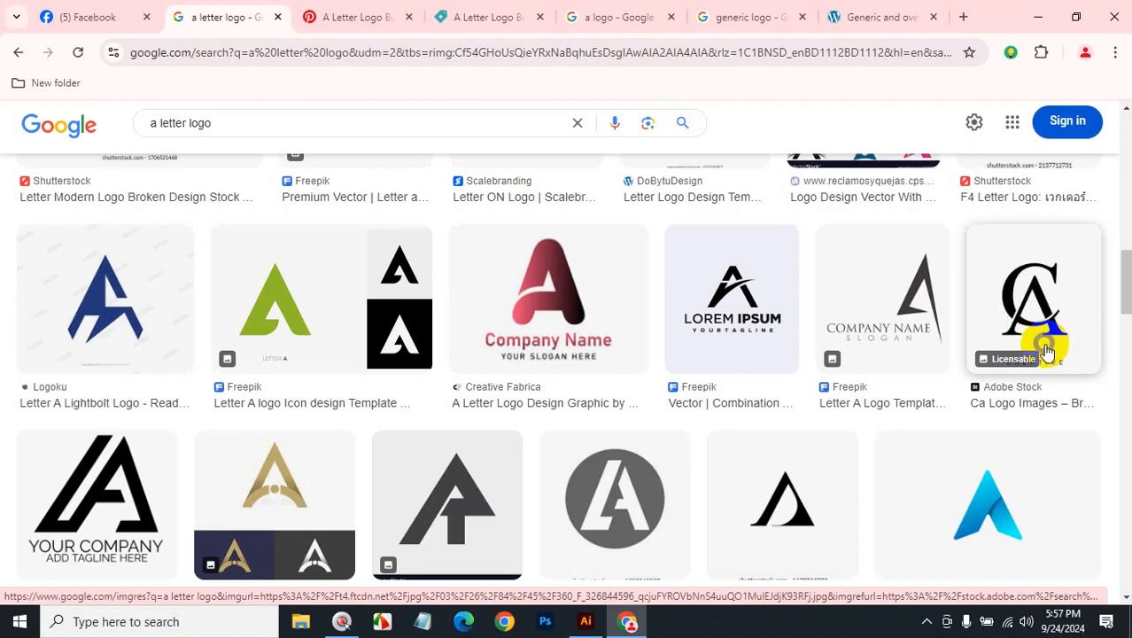
pyautogui.scroll(-3, 1048, 352)
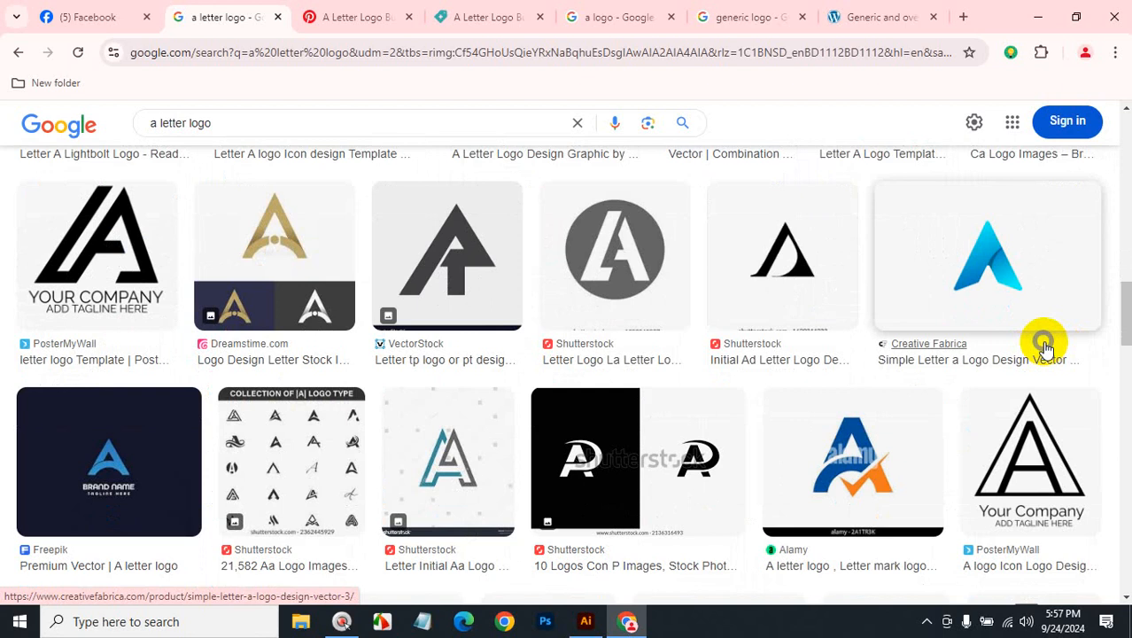
pyautogui.scroll(-3, 1046, 348)
pyautogui.scroll(-4, 1045, 348)
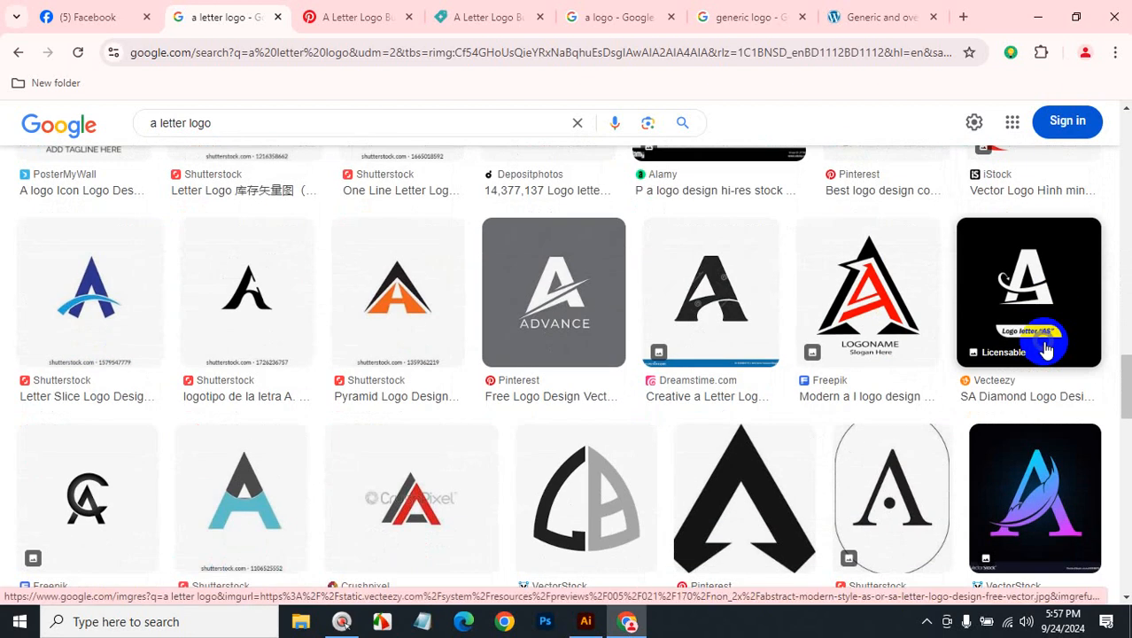
pyautogui.scroll(-3, 1046, 349)
pyautogui.scroll(-3, 1046, 348)
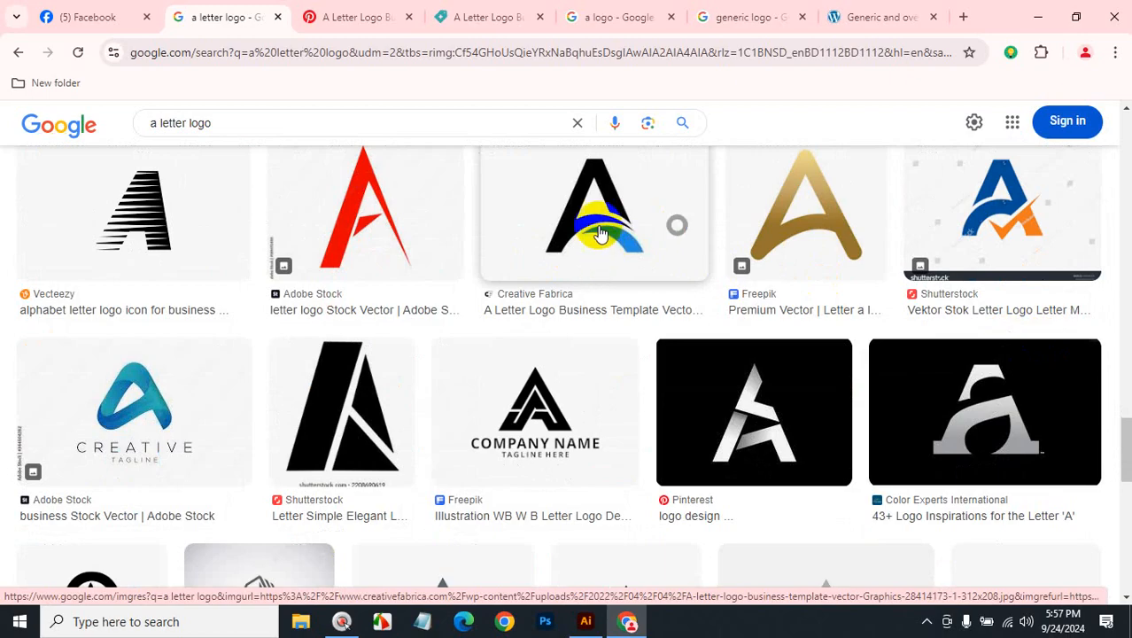
pyautogui.scroll(-3, 632, 325)
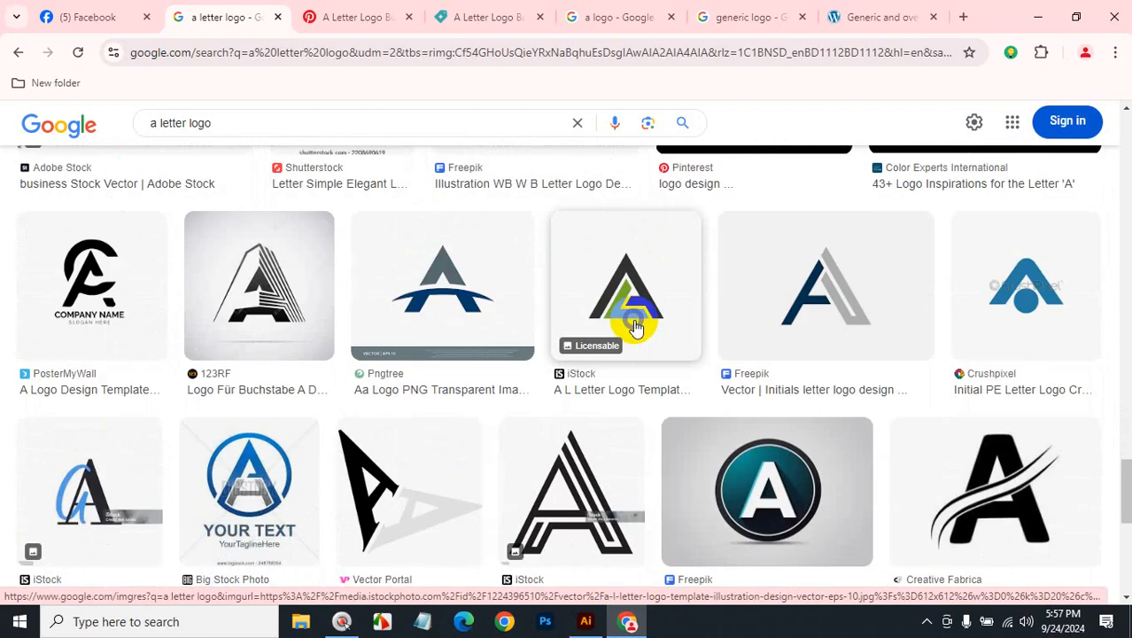
pyautogui.scroll(4, 638, 320)
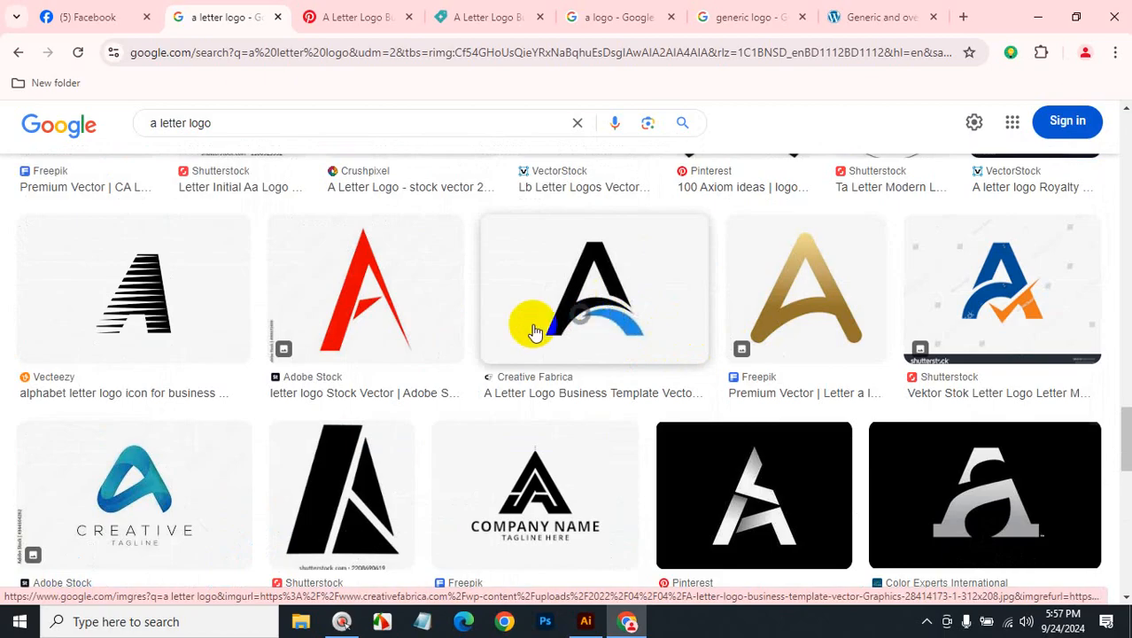
pyautogui.click(679, 293)
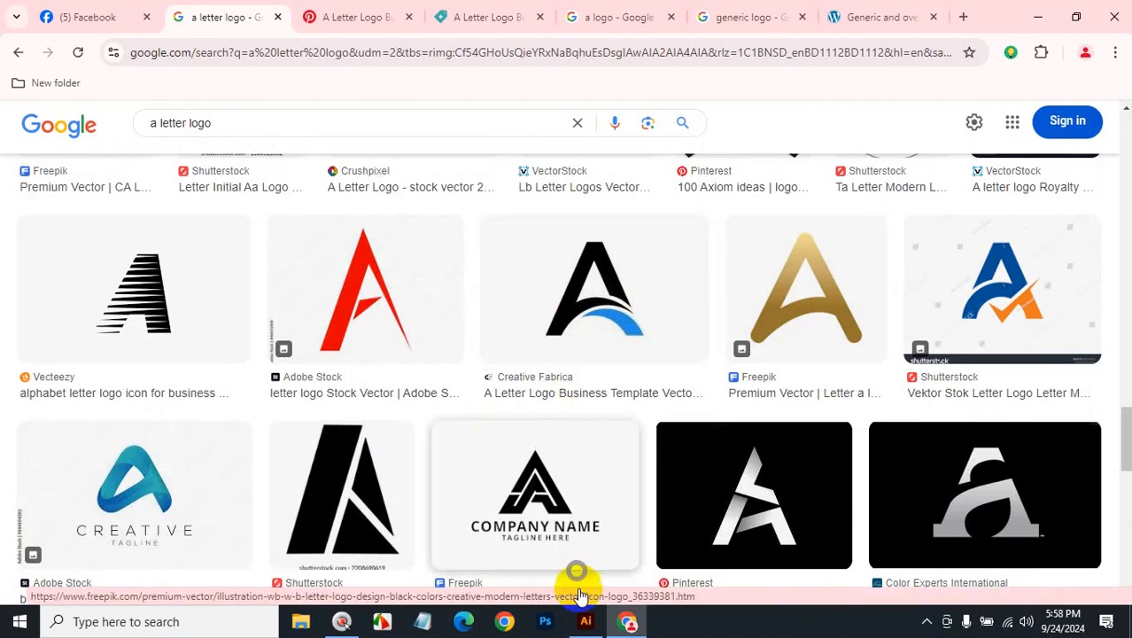
# Switch to Illustrator and draw an open, upward-bowed curve with the Pen tool below the artboard, with a dark stroke and no fill
pyautogui.click(588, 624)
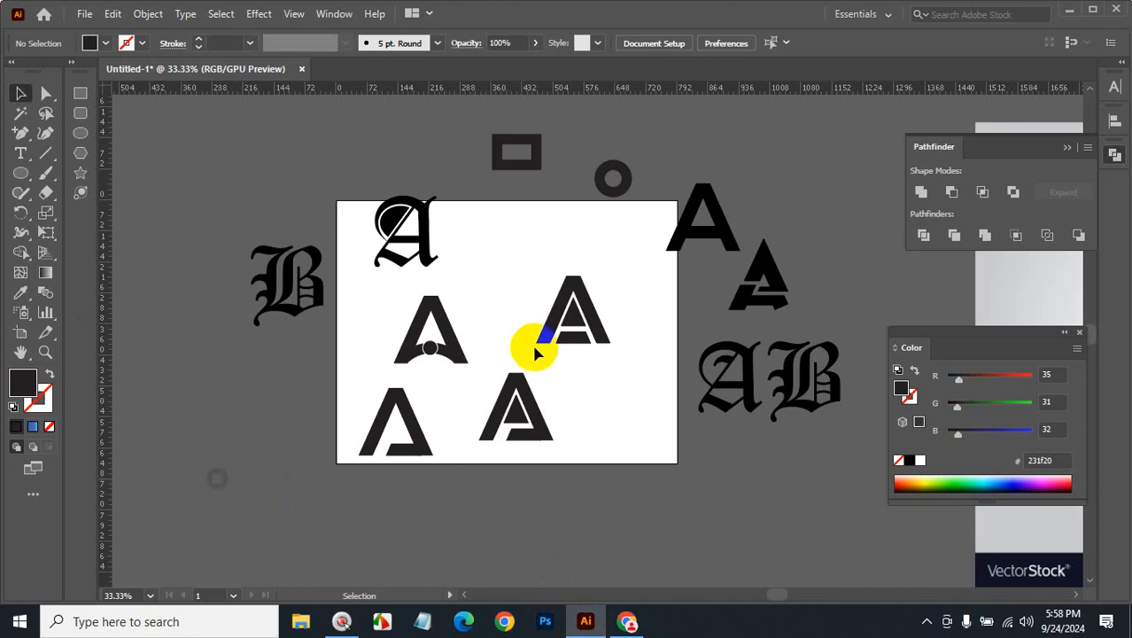
pyautogui.moveTo(20, 133); pyautogui.dragTo(84, 133)
pyautogui.scroll(-3, 686, 500)
pyautogui.scroll(-1, 686, 501)
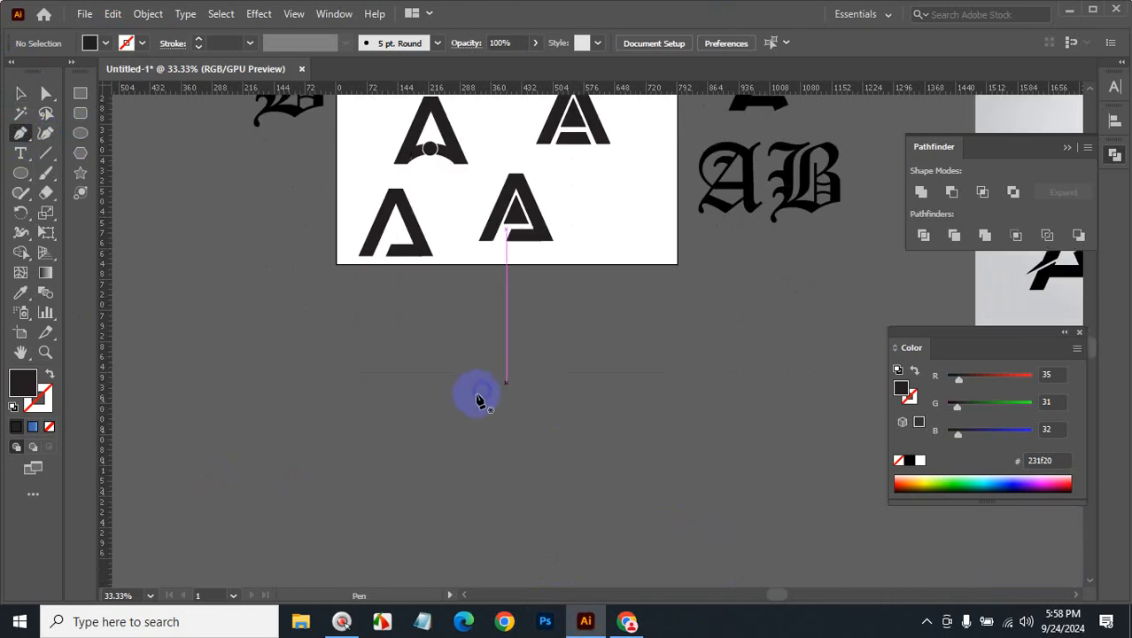
pyautogui.click(479, 394)
pyautogui.moveTo(626, 353); pyautogui.dragTo(749, 393)
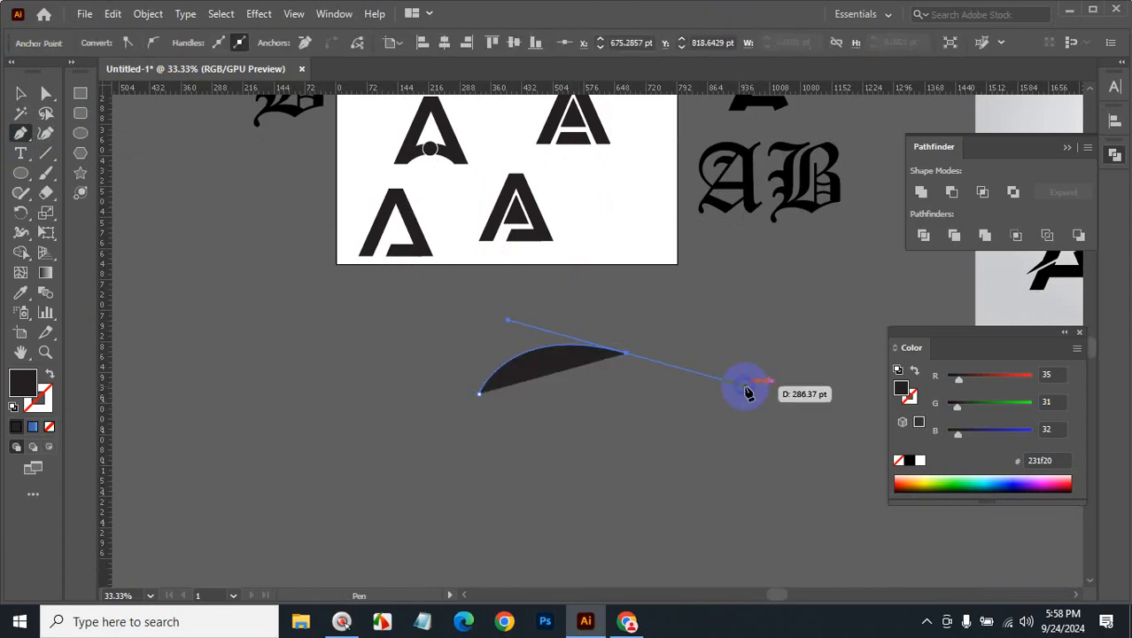
pyautogui.hotkey('shift', 'x')
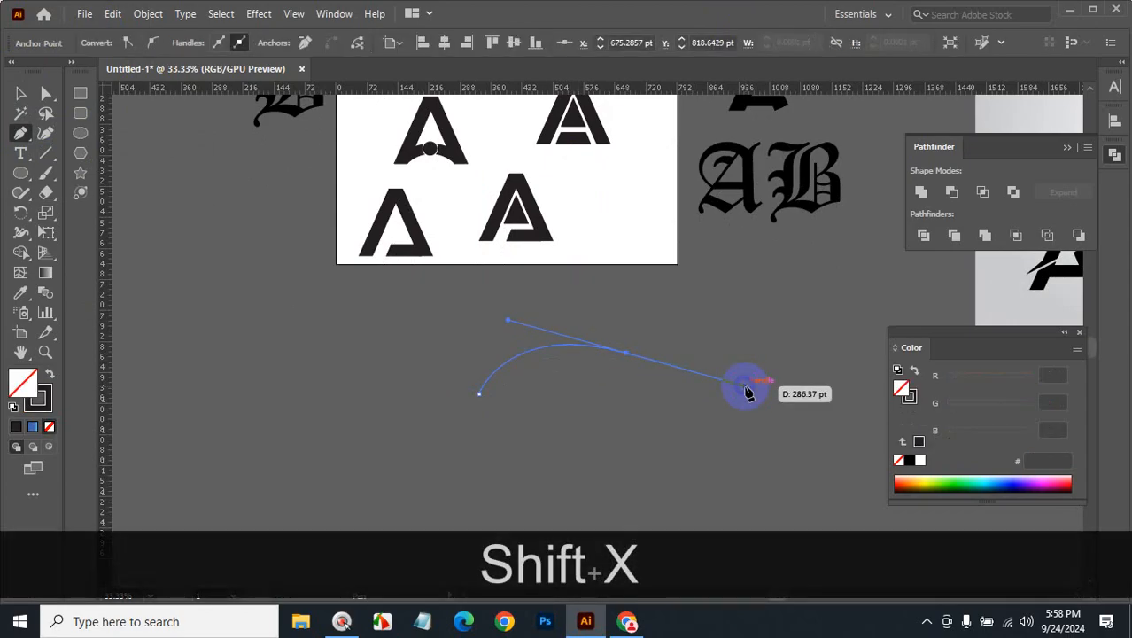
pyautogui.moveTo(748, 394); pyautogui.dragTo(749, 390)
pyautogui.press('Return')
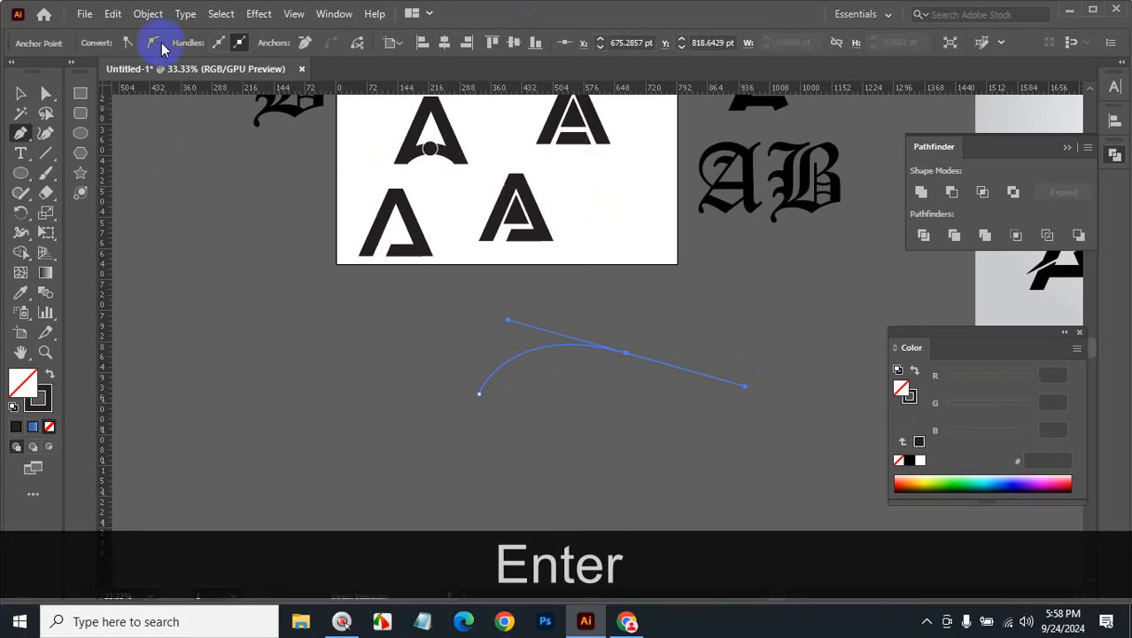
# Set the curve's stroke weight to 39 pt and apply the triangular width profile that tapers to a point at one end
pyautogui.click(24, 95)
pyautogui.click(221, 294)
pyautogui.moveTo(543, 393); pyautogui.dragTo(376, 286)
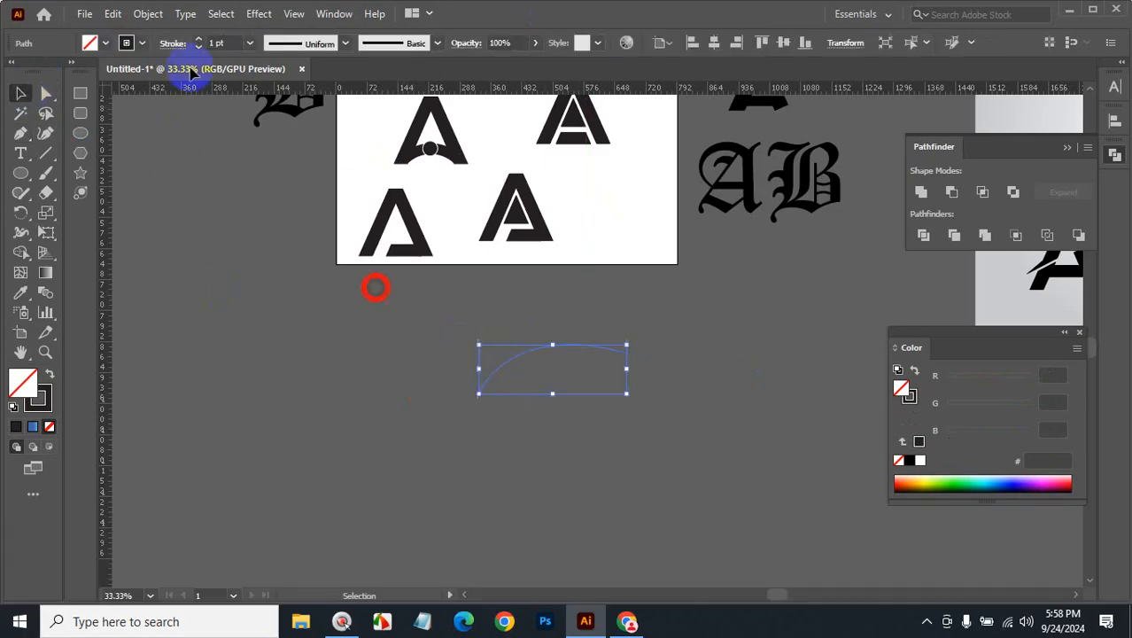
pyautogui.click(221, 43)
pyautogui.scroll(20, 227, 42)
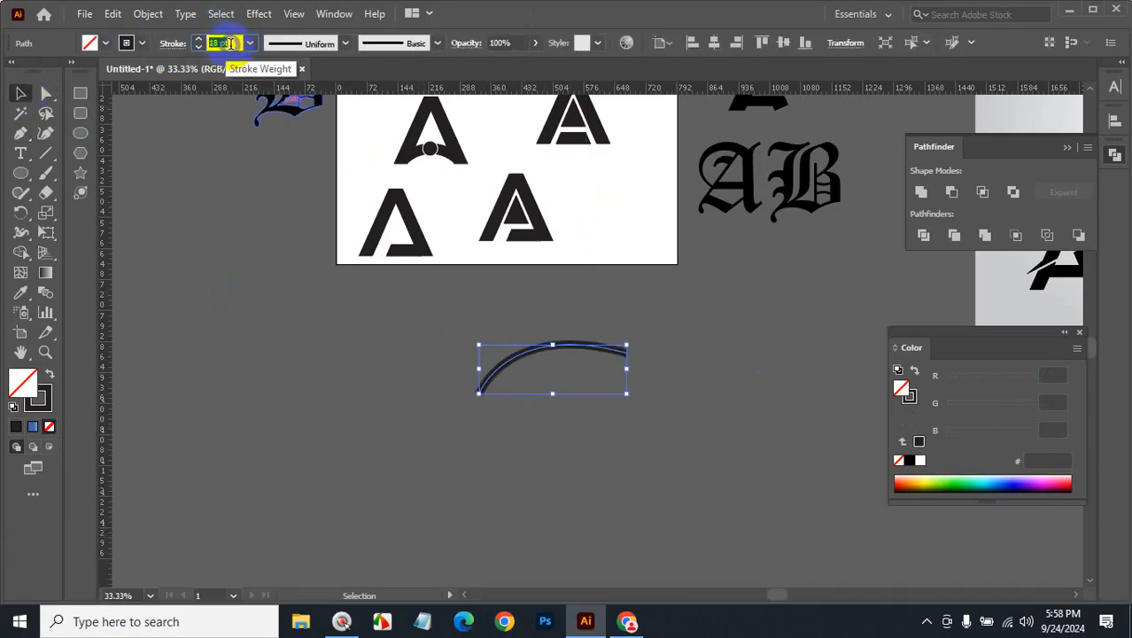
pyautogui.scroll(12, 227, 43)
pyautogui.click(339, 43)
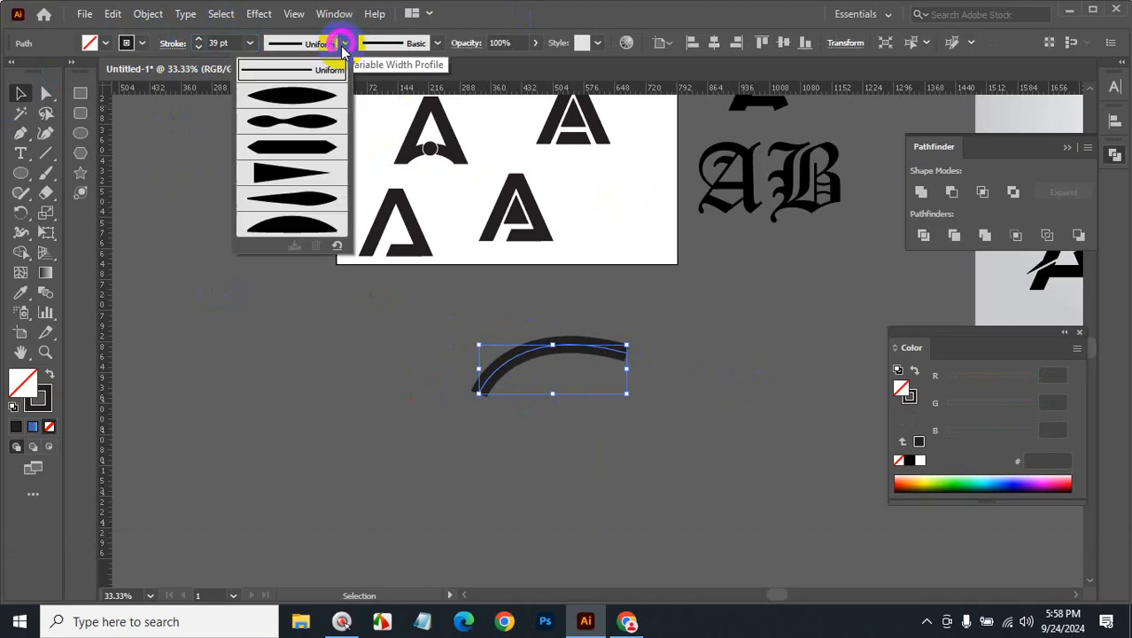
pyautogui.click(285, 168)
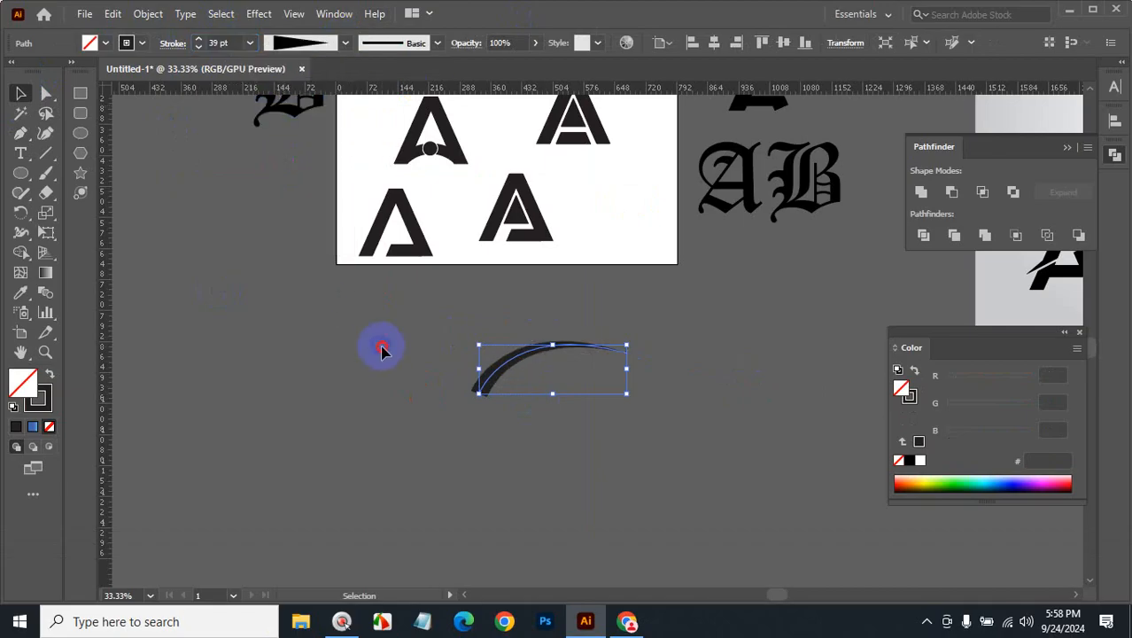
pyautogui.click(381, 350)
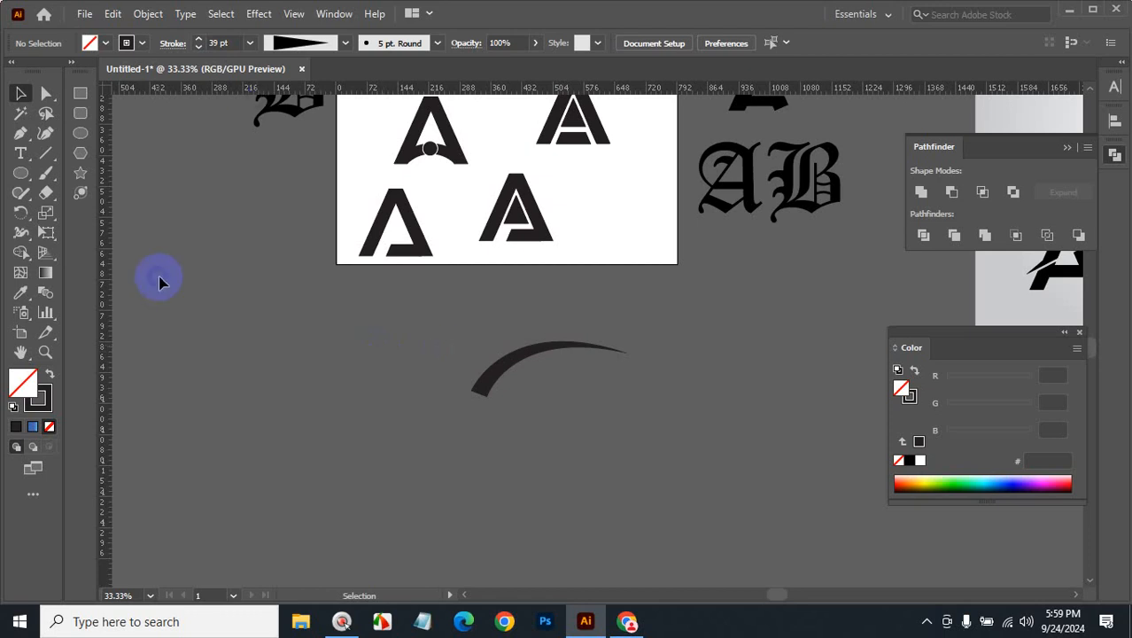
# Draw an unfilled circle to the left of the tapered swoosh and set its stroke weight to 43 pt
pyautogui.click(79, 132)
pyautogui.moveTo(270, 362); pyautogui.dragTo(355, 440)
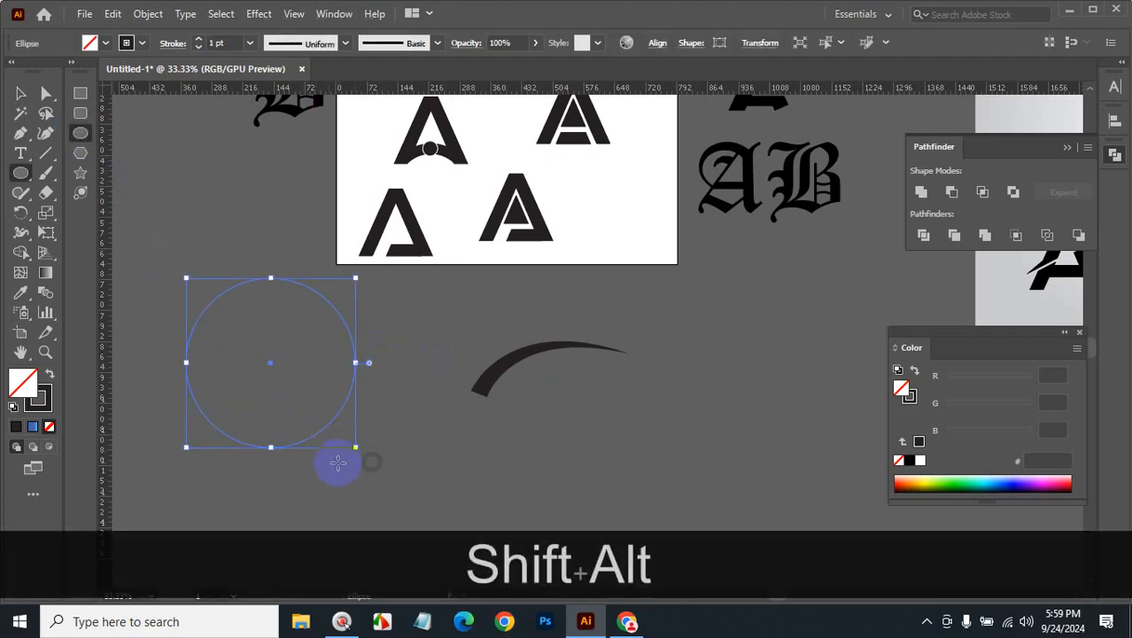
pyautogui.click(39, 405)
pyautogui.click(221, 43)
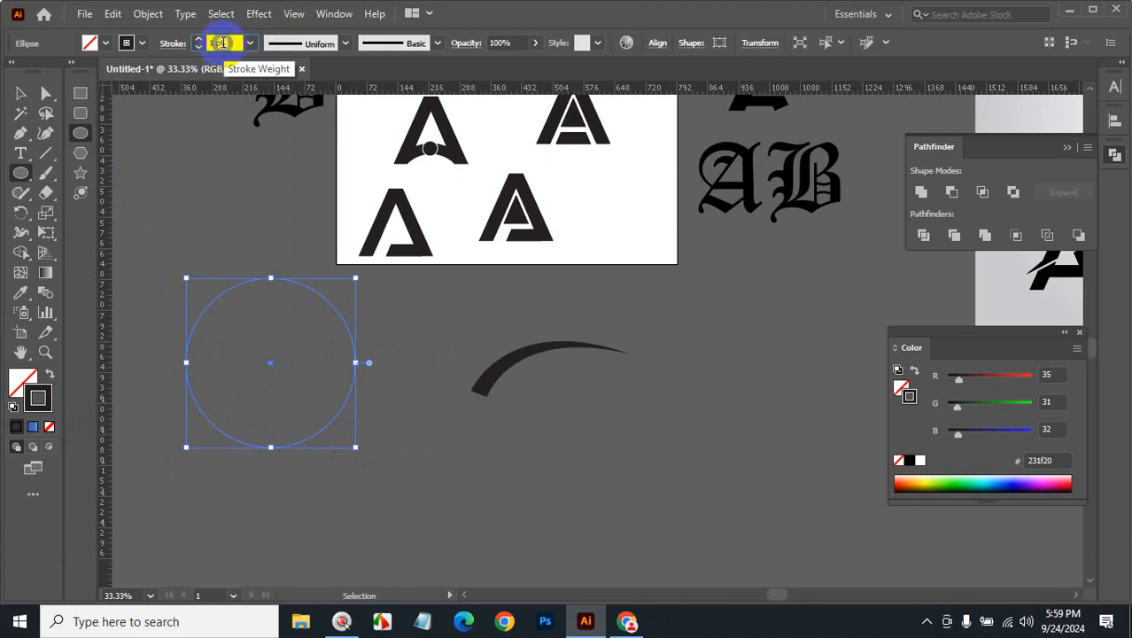
pyautogui.scroll(10, 223, 43)
pyautogui.scroll(10, 225, 42)
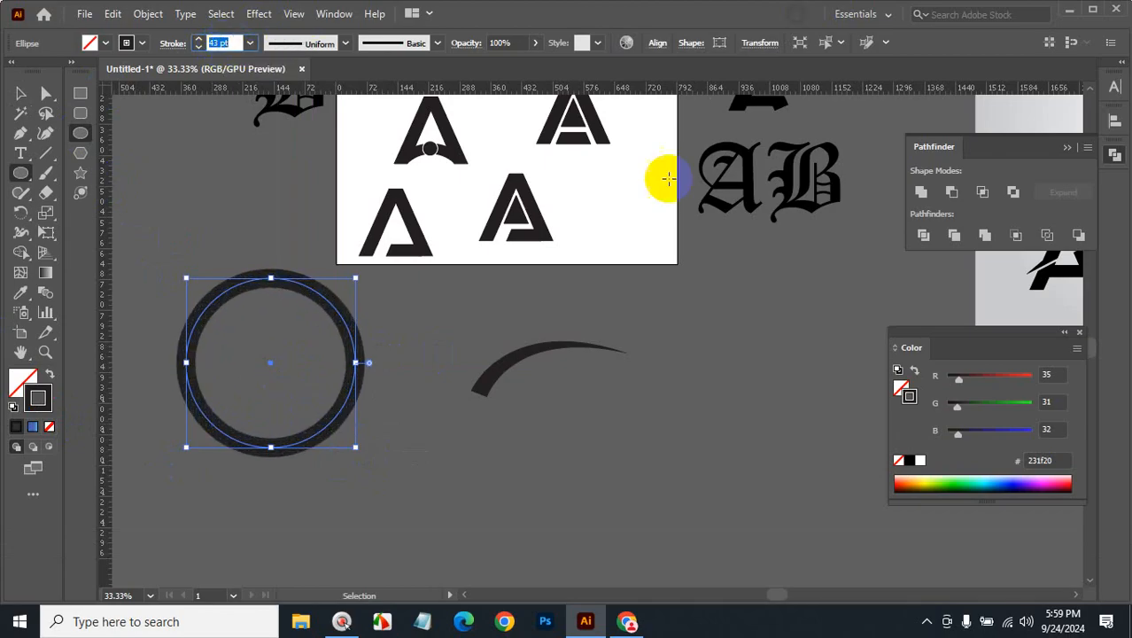
# Switch to Chrome and examine the overused logo categories in the Graphic Design by Lisa article, down to the mixed cliches examples
pyautogui.click(626, 621)
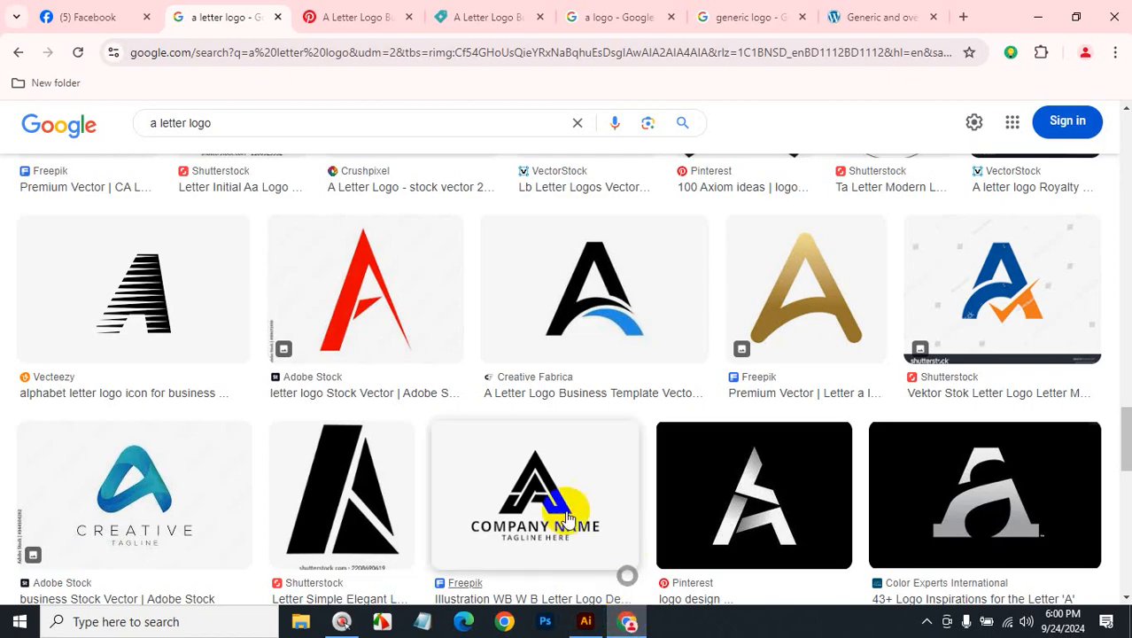
pyautogui.click(859, 16)
pyautogui.scroll(-15, 779, 423)
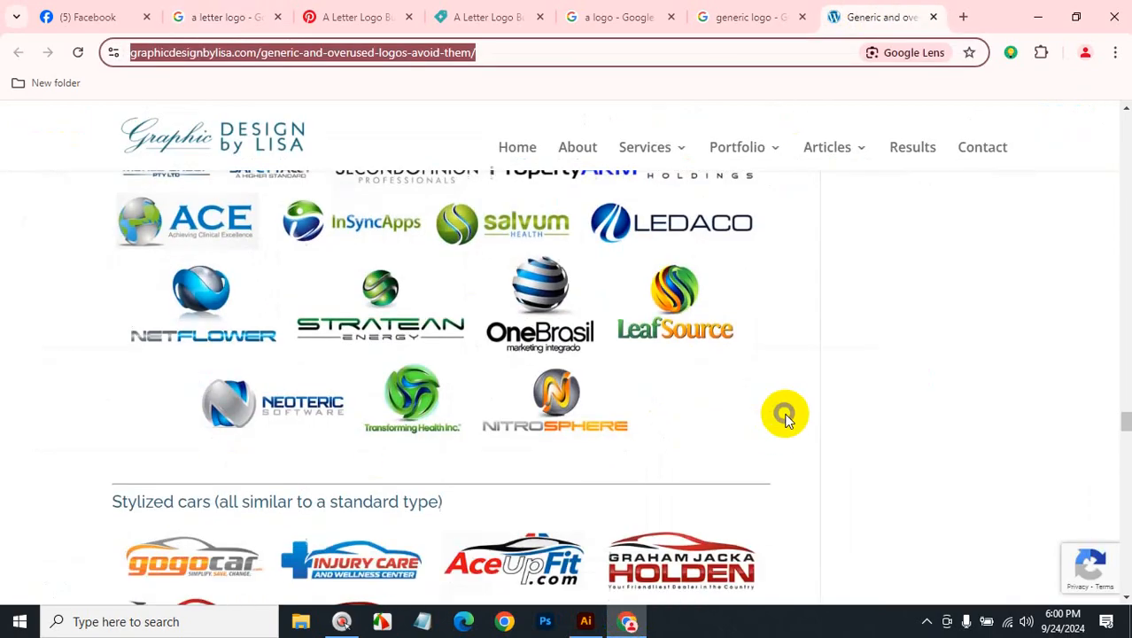
pyautogui.scroll(-10, 786, 417)
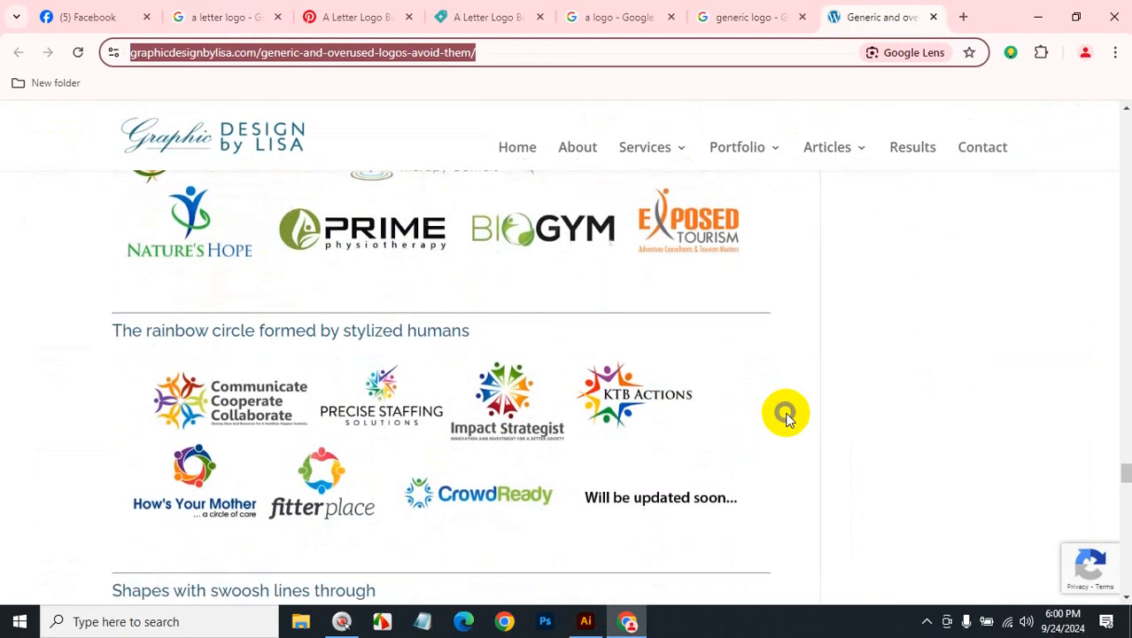
pyautogui.scroll(-8, 786, 416)
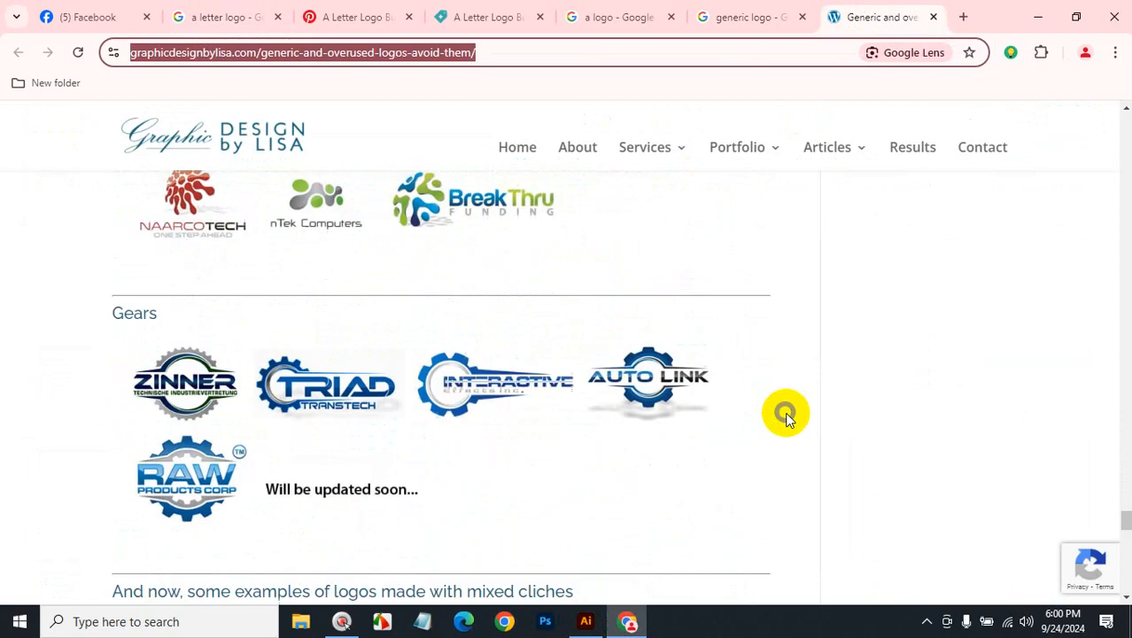
pyautogui.scroll(-2, 785, 416)
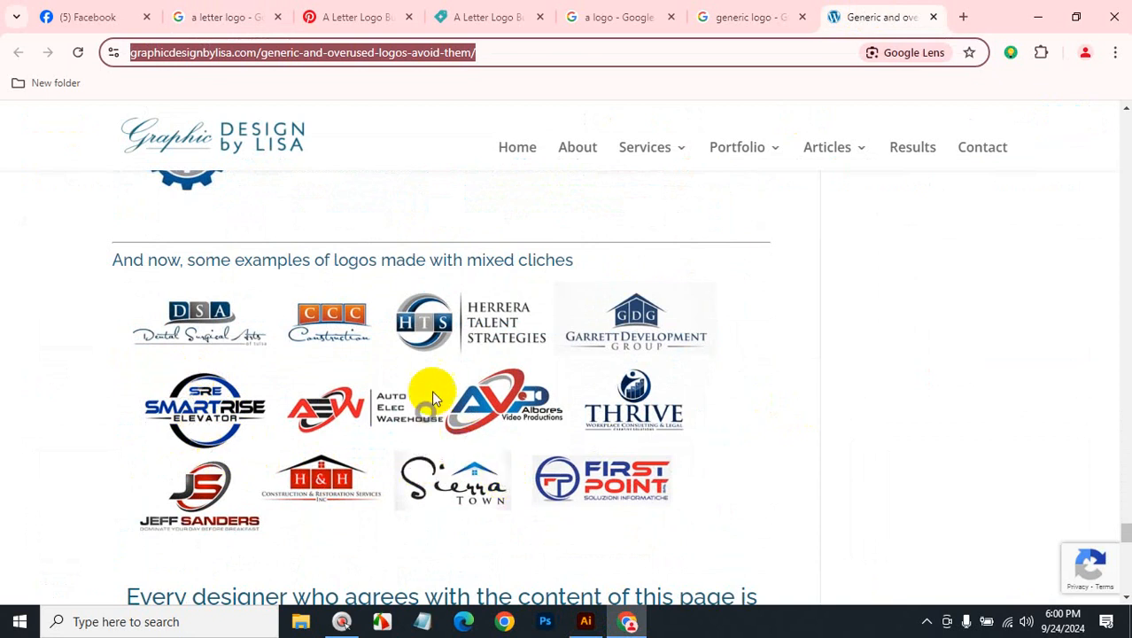
# Review the gear, linked-dot and drop-shape logo sections of the overused logos article, then close the article
pyautogui.scroll(5, 417, 425)
pyautogui.scroll(3, 417, 426)
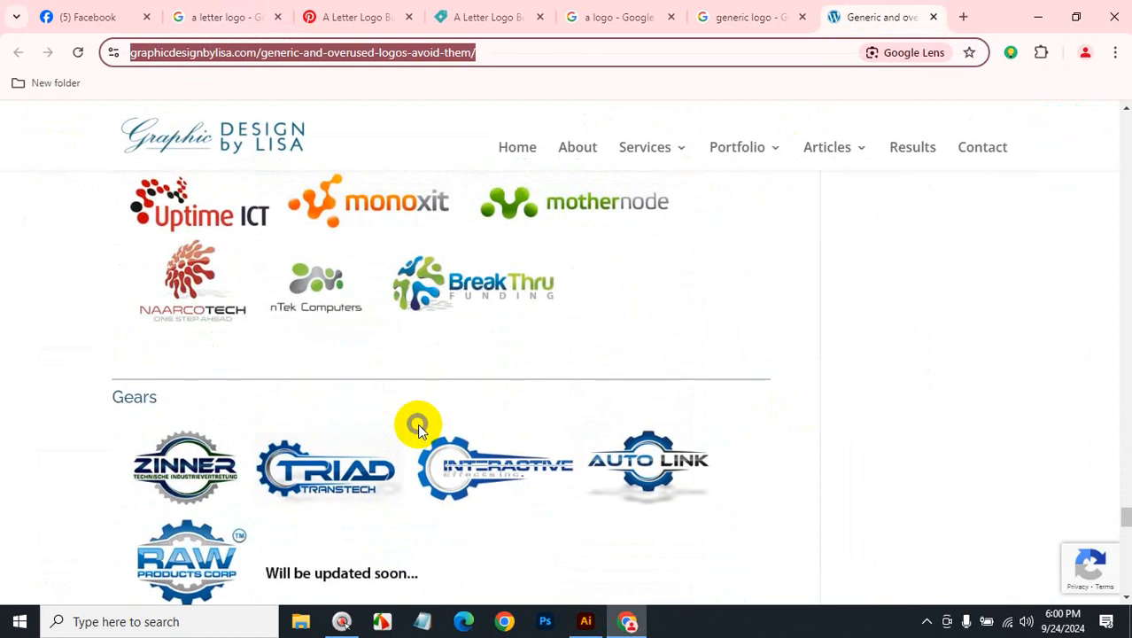
pyautogui.scroll(5, 417, 424)
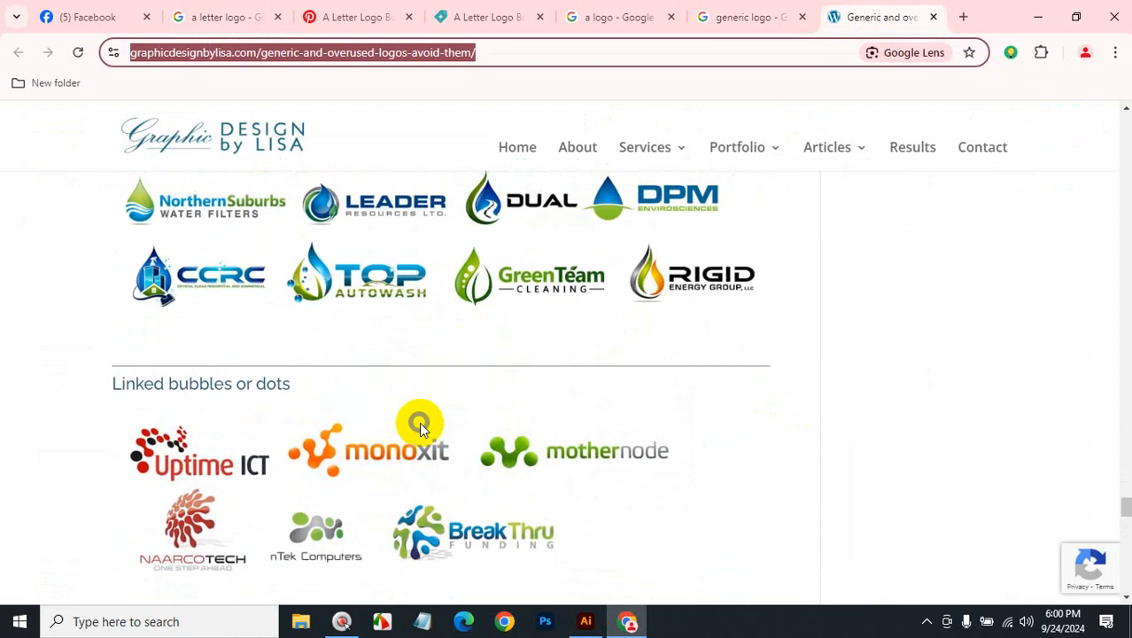
pyautogui.scroll(10, 419, 427)
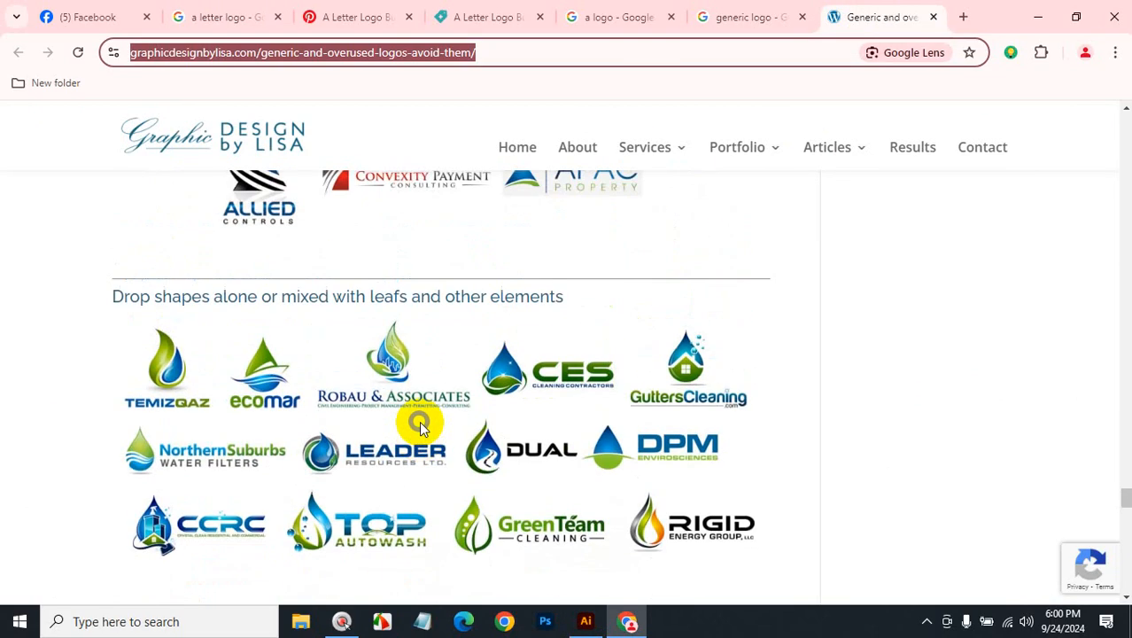
pyautogui.scroll(-20, 420, 427)
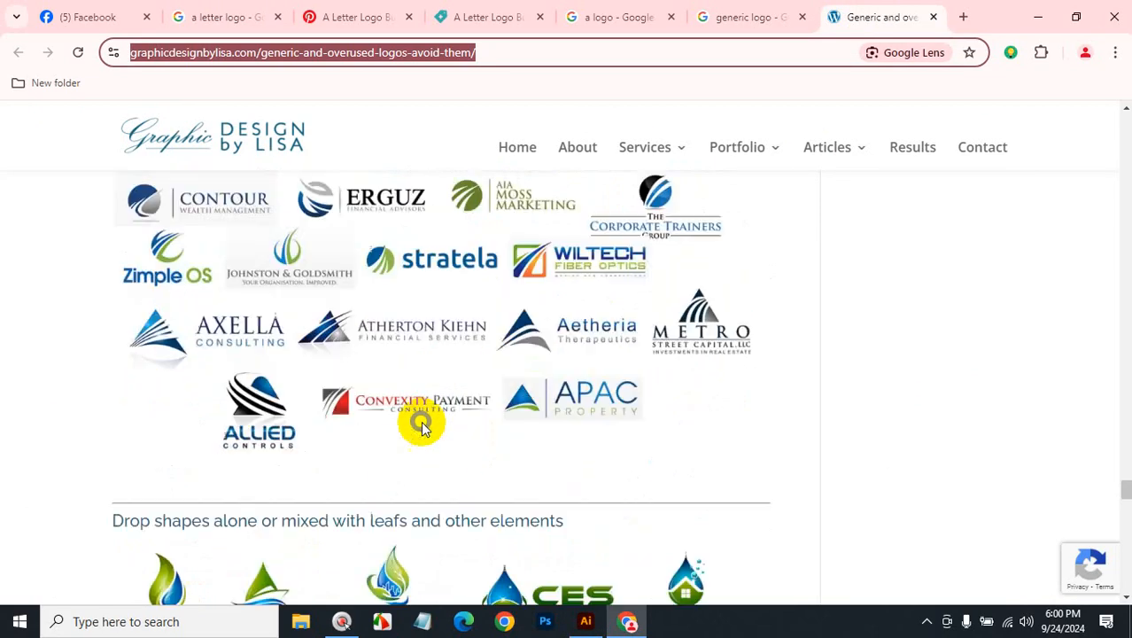
pyautogui.scroll(-10, 423, 421)
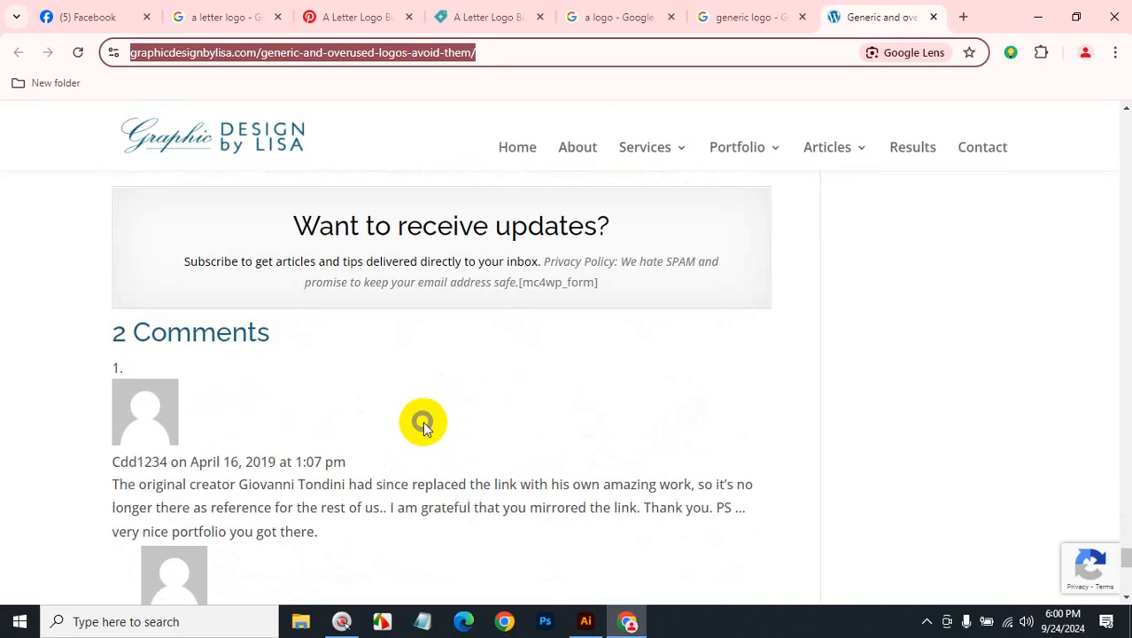
pyautogui.click(932, 16)
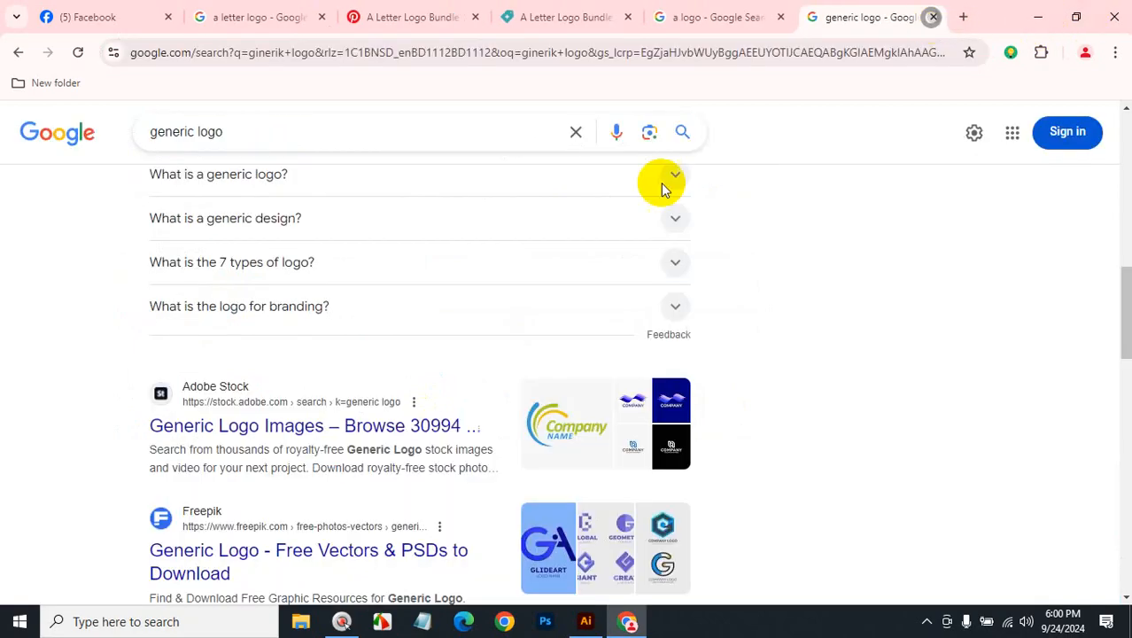
# Switch to Illustrator, deselect the circle and add the text AB in the empty space between the artboard and the grey reference image
pyautogui.click(586, 620)
pyautogui.click(20, 93)
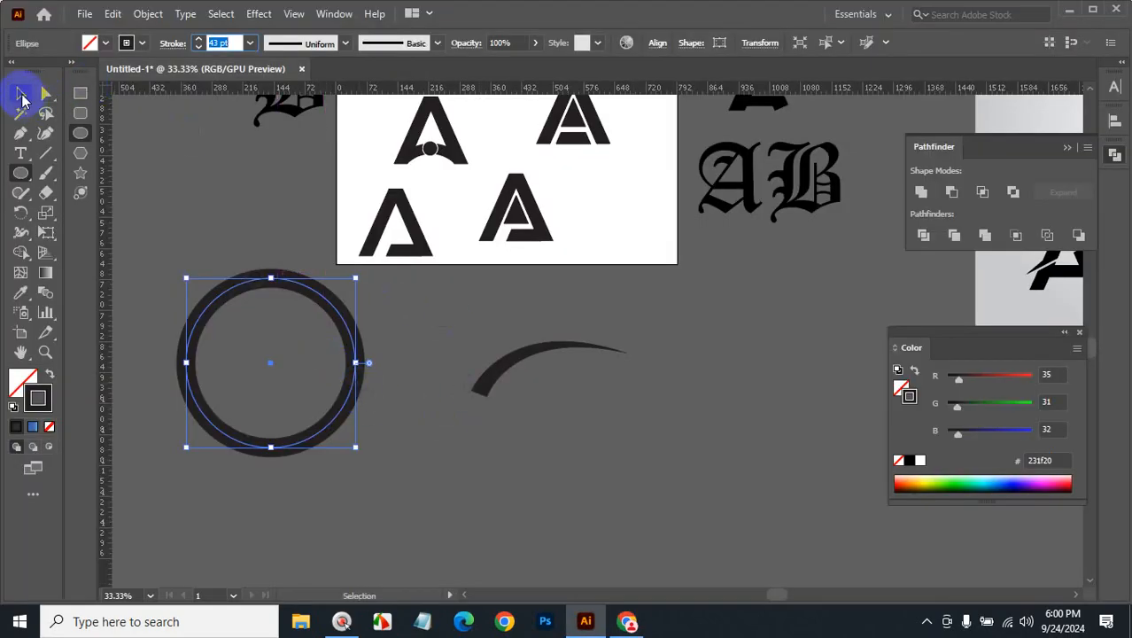
pyautogui.click(469, 336)
pyautogui.scroll(5, 715, 417)
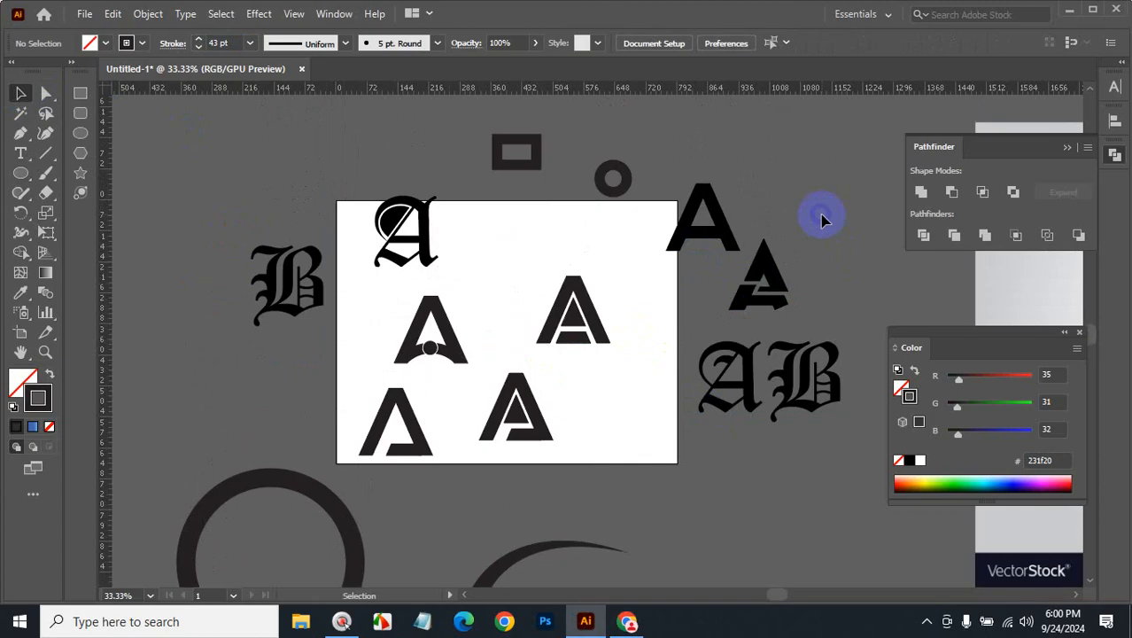
pyautogui.hotkey('ctrl', 'alt', 'space')
pyautogui.keyDown('ctrl'); pyautogui.keyDown('alt'); pyautogui.click(614, 260); pyautogui.keyUp('alt'); pyautogui.keyUp('ctrl')
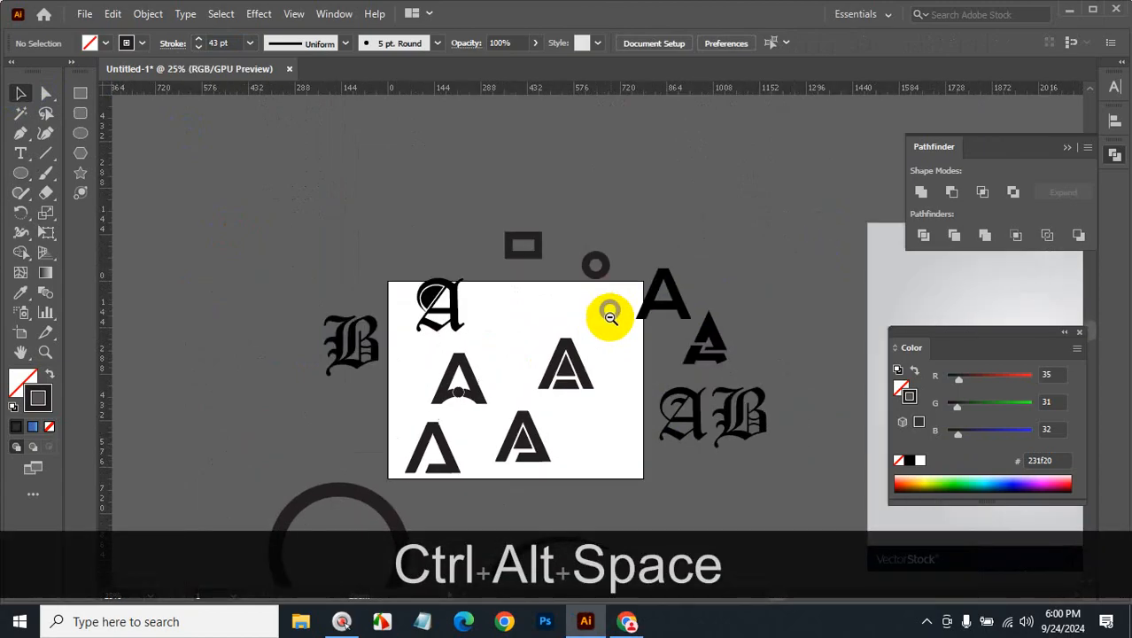
pyautogui.moveTo(521, 355); pyautogui.dragTo(182, 266)
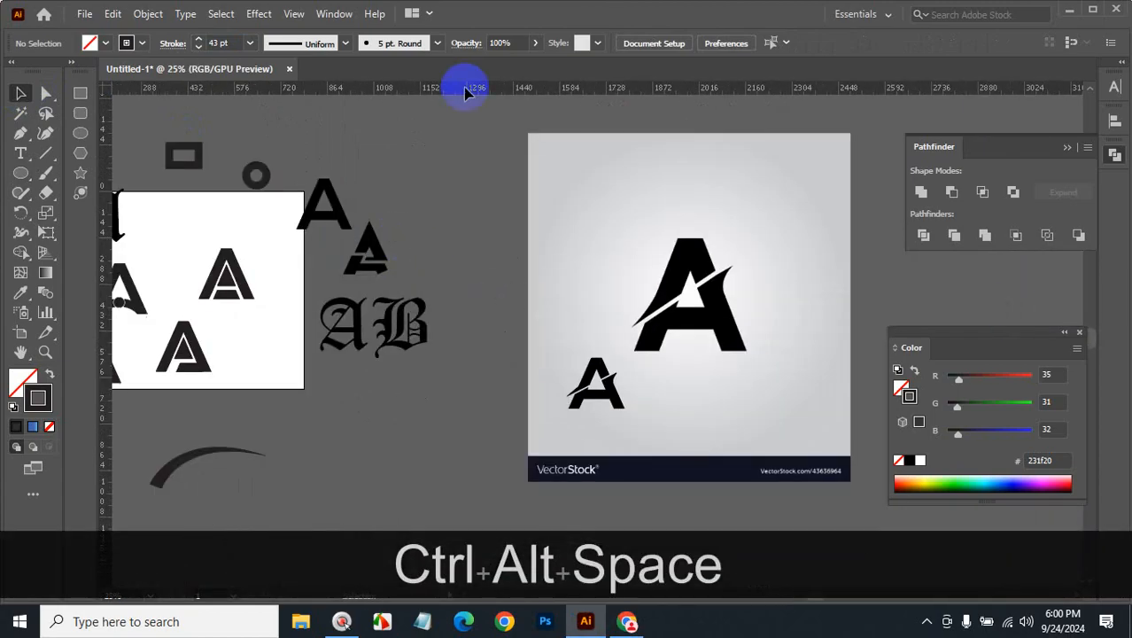
pyautogui.click(19, 153)
pyautogui.click(449, 144)
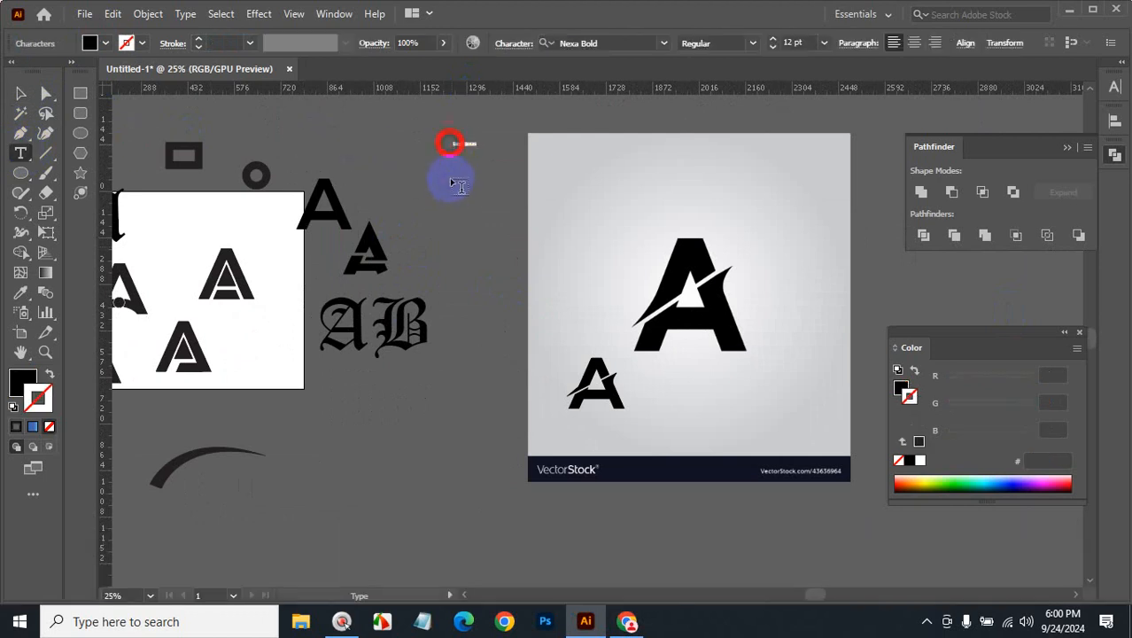
pyautogui.write('AB')
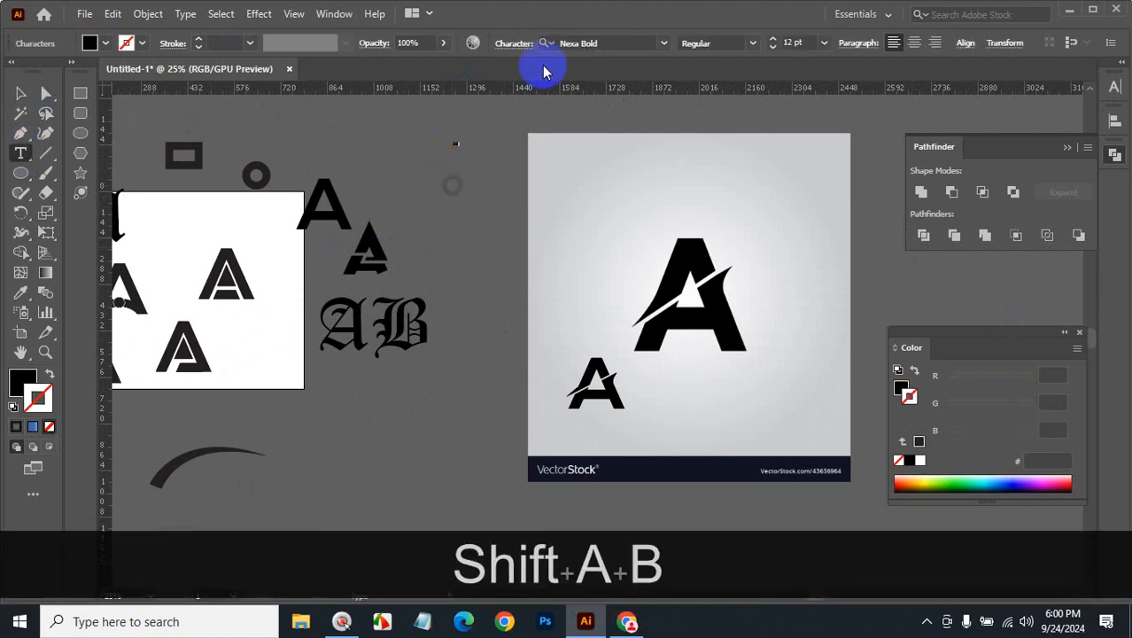
# Enlarge the new AB text proportionally to about 204 pt and move it clear of the grey reference image
pyautogui.click(21, 93)
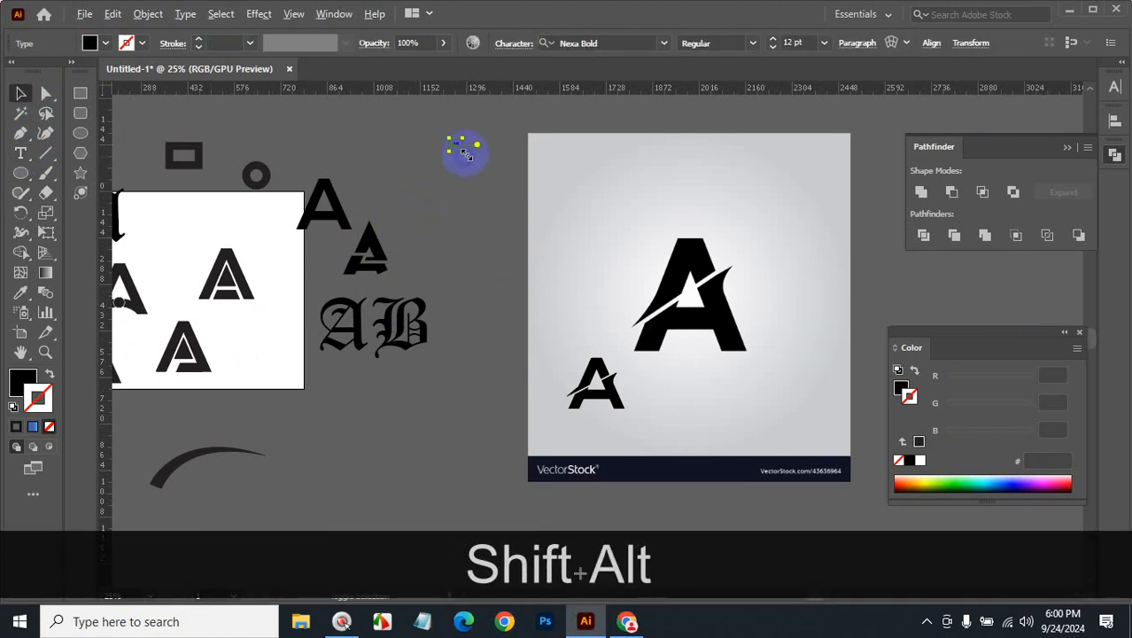
pyautogui.moveTo(465, 151); pyautogui.dragTo(526, 195)
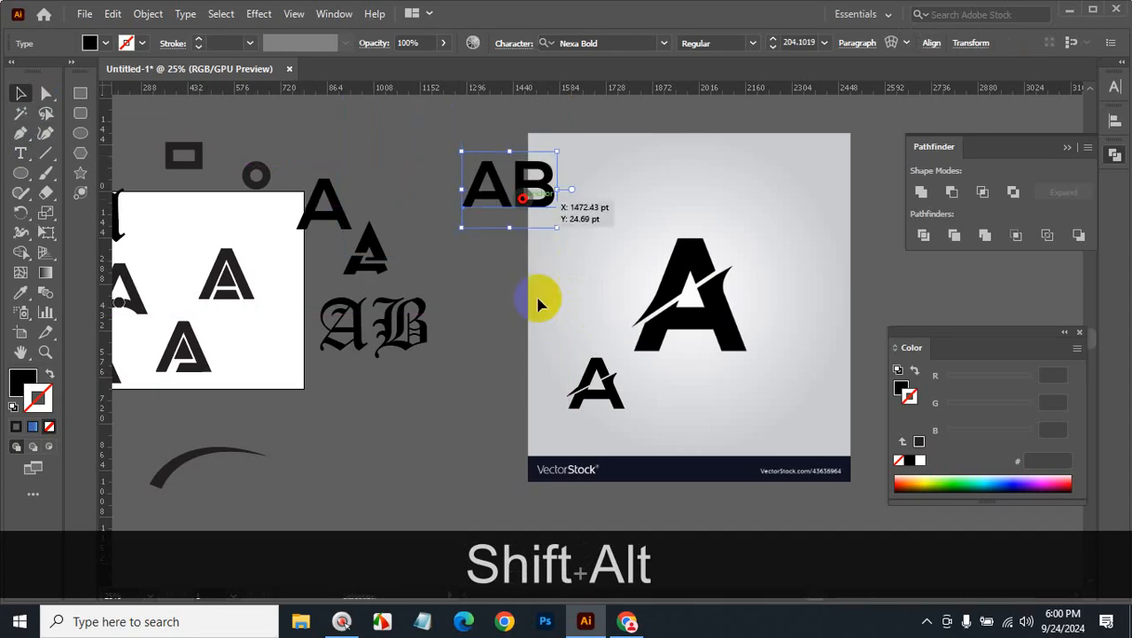
pyautogui.click(566, 290)
pyautogui.keyDown('ctrl'); pyautogui.click(567, 274); pyautogui.keyUp('ctrl')
pyautogui.keyDown('ctrl'); pyautogui.click(582, 314); pyautogui.keyUp('ctrl')
pyautogui.keyDown('ctrl'); pyautogui.click(582, 313); pyautogui.keyUp('ctrl')
pyautogui.moveTo(542, 245); pyautogui.dragTo(391, 220)
pyautogui.click(442, 385)
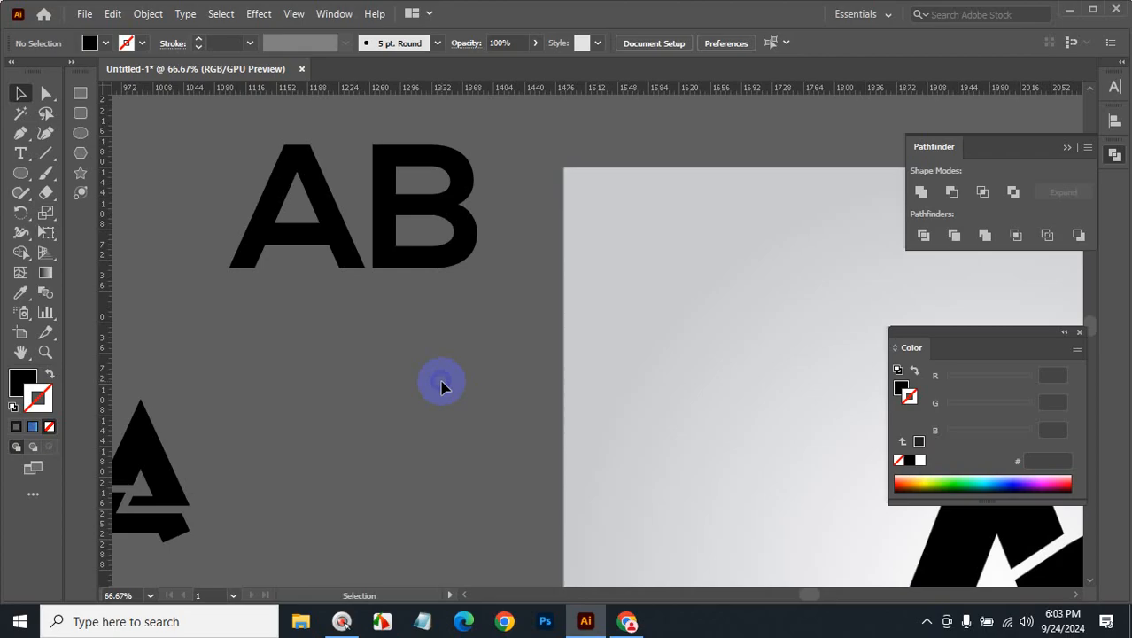
# Switch to Chrome and close both open chat windows on the Facebook page
pyautogui.click(626, 620)
pyautogui.click(102, 17)
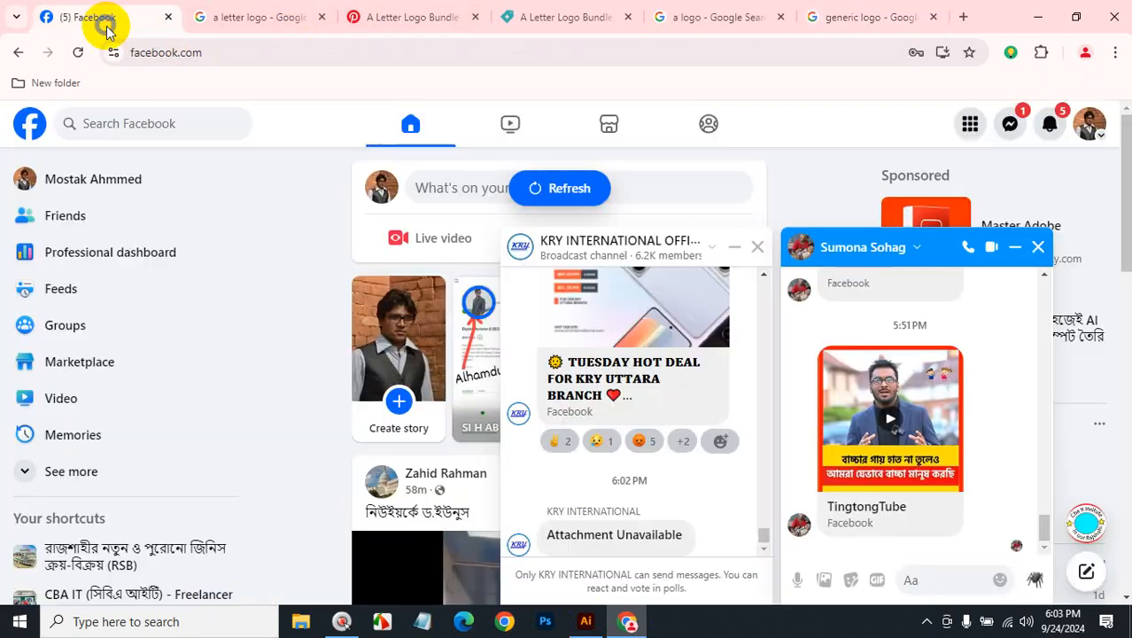
pyautogui.click(1037, 247)
pyautogui.click(756, 246)
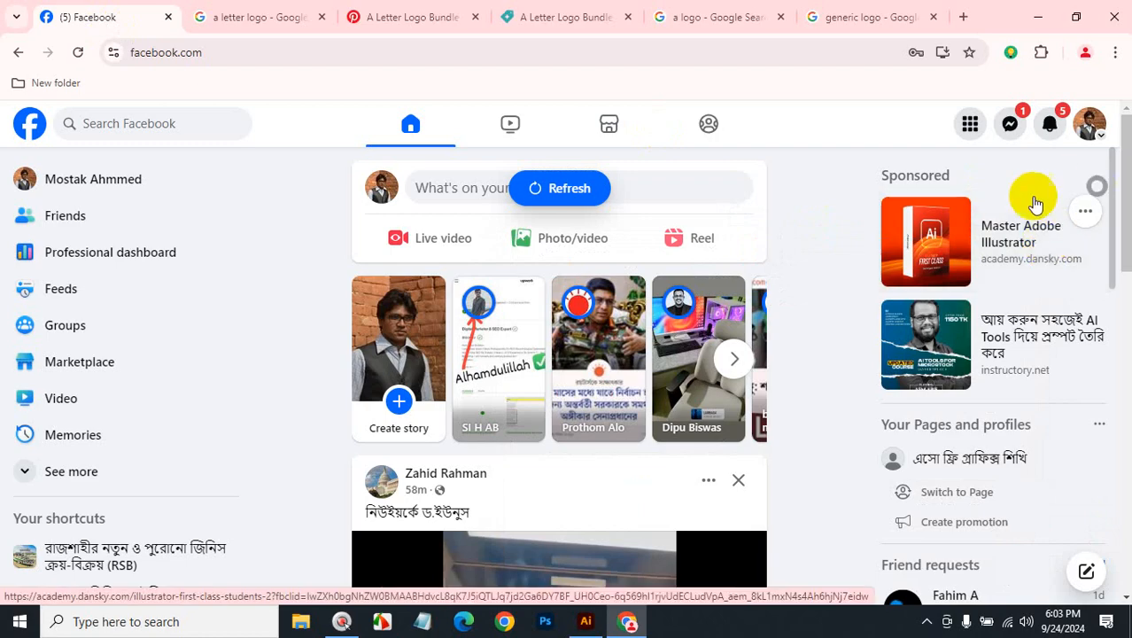
pyautogui.scroll(-1, 704, 428)
pyautogui.scroll(-3, 704, 428)
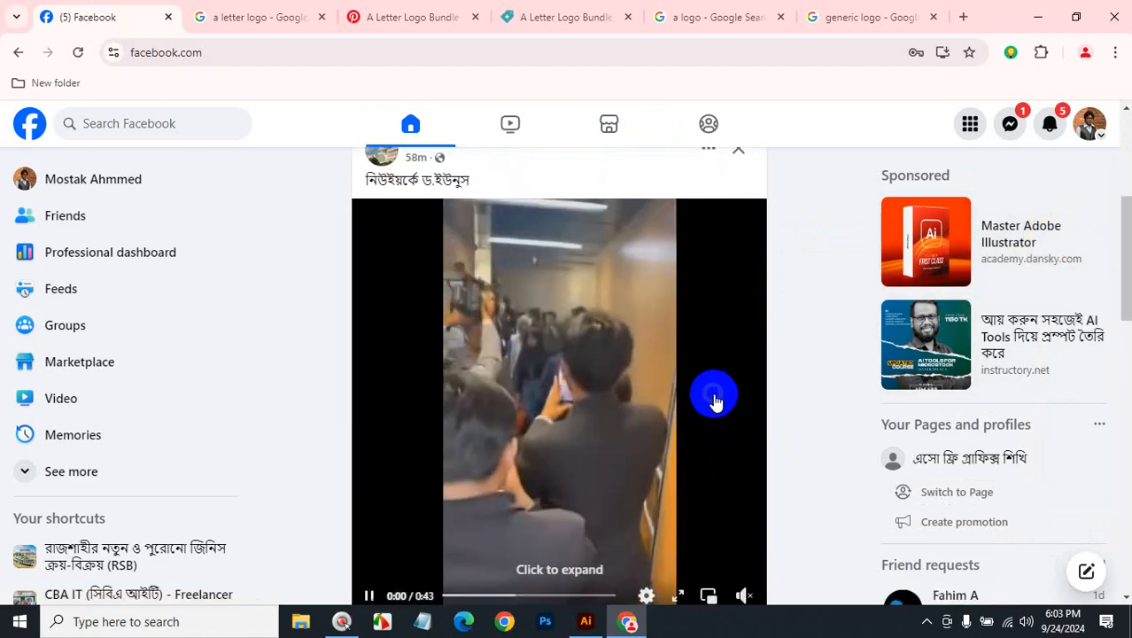
pyautogui.scroll(-5, 715, 394)
pyautogui.scroll(-5, 715, 394)
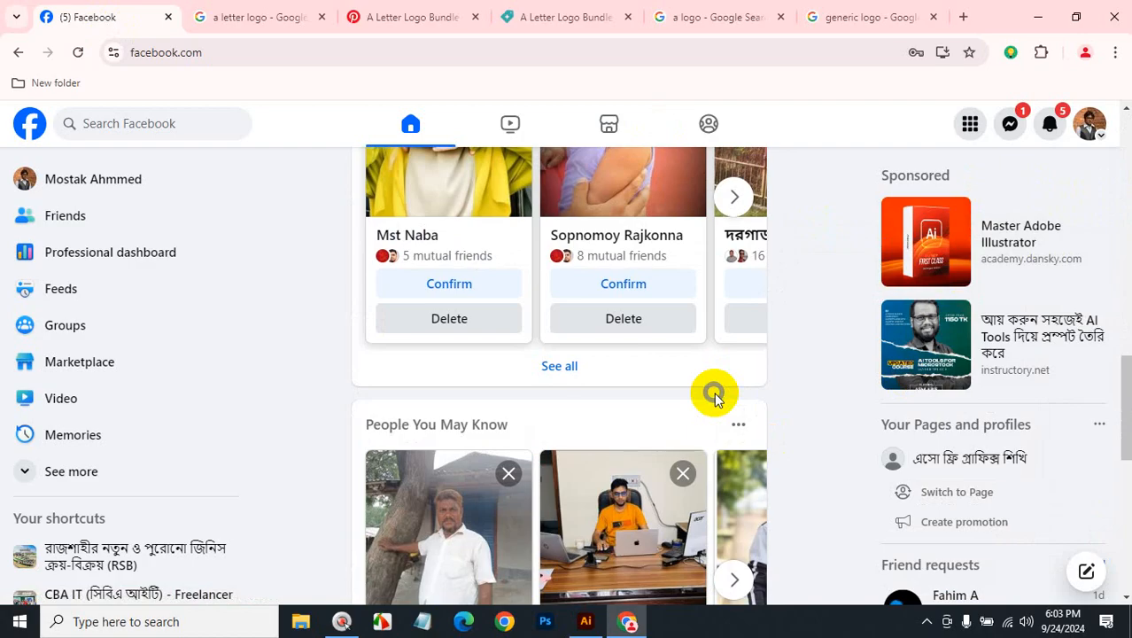
pyautogui.scroll(10, 733, 379)
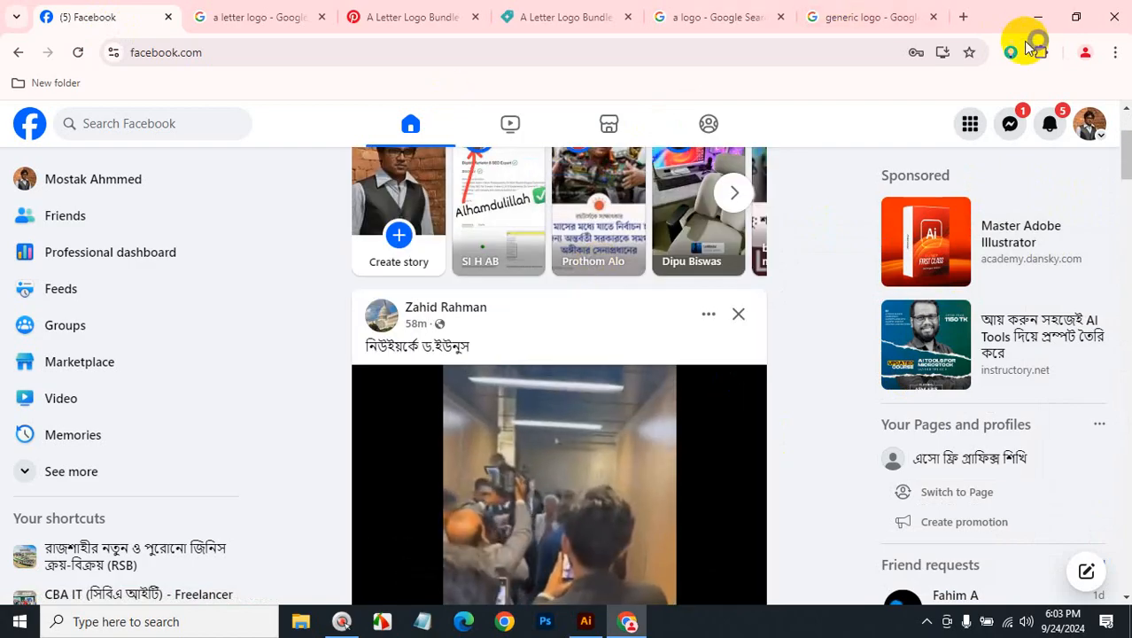
# Examine the letter A logo designs in the Google image results for "a letter logo", from the lower rows back to the first row
pyautogui.click(266, 17)
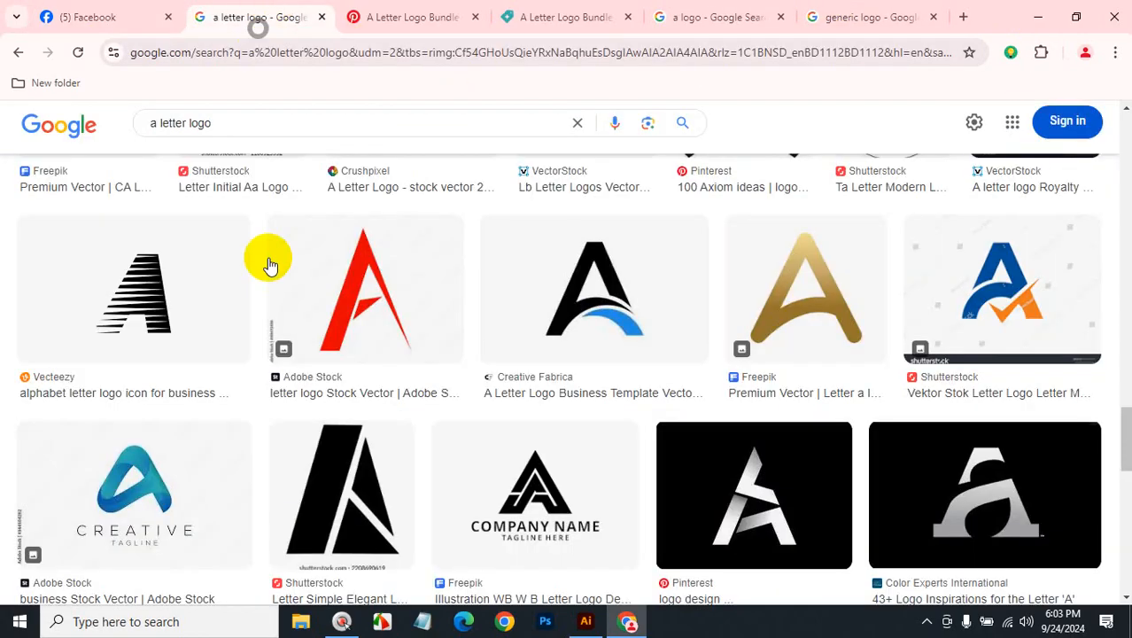
pyautogui.scroll(-4, 760, 437)
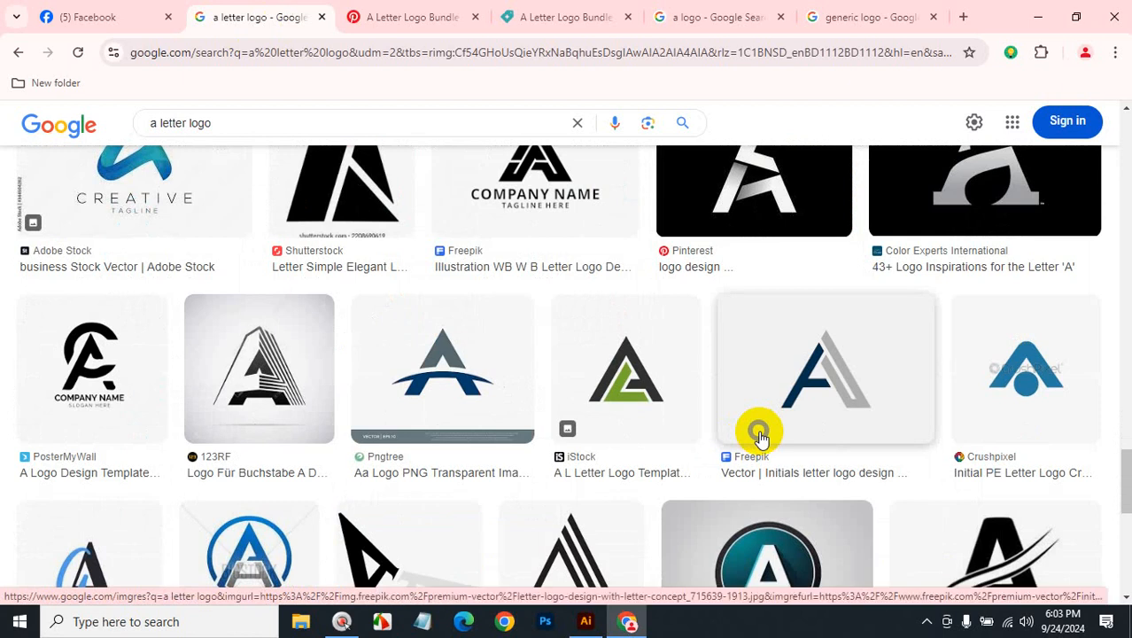
pyautogui.scroll(-3, 760, 437)
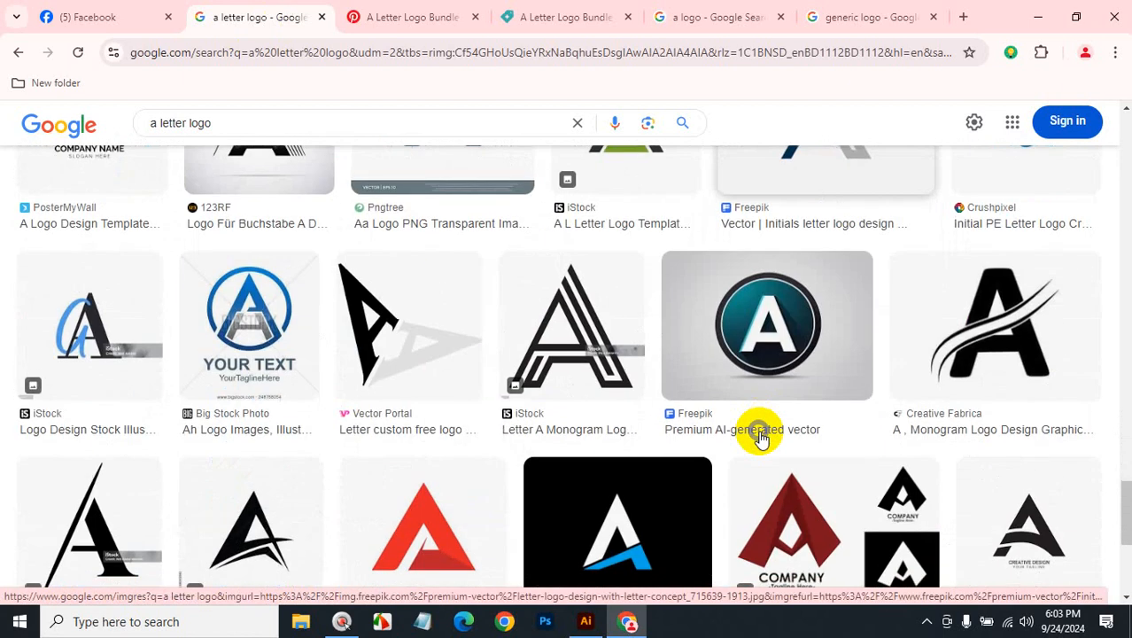
pyautogui.scroll(-3, 760, 438)
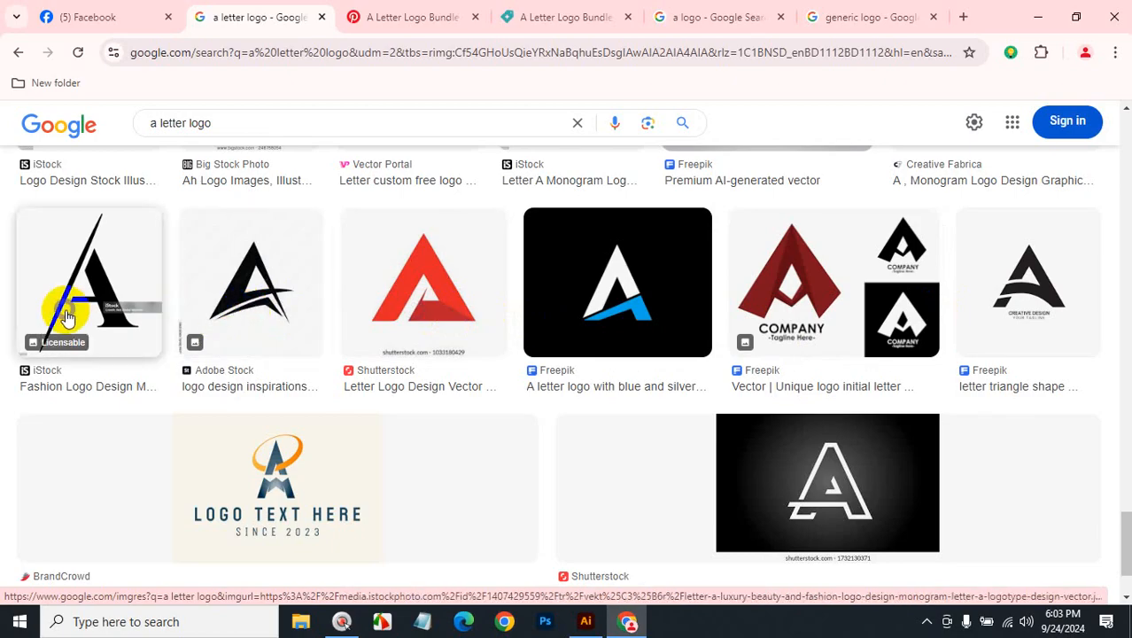
pyautogui.scroll(3, 700, 377)
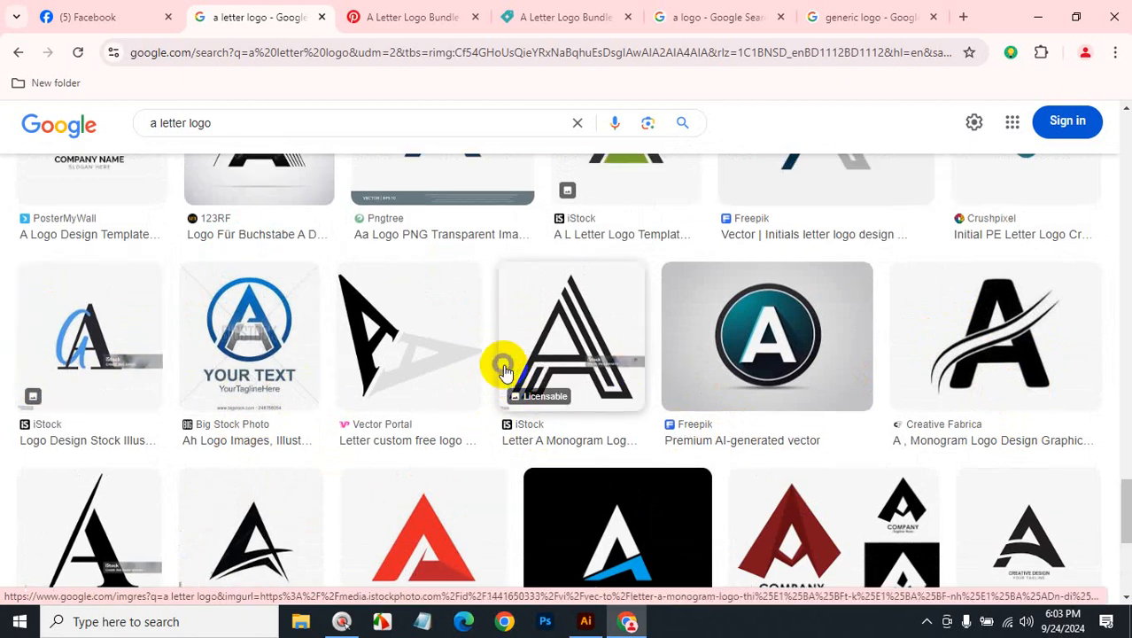
pyautogui.scroll(2, 506, 361)
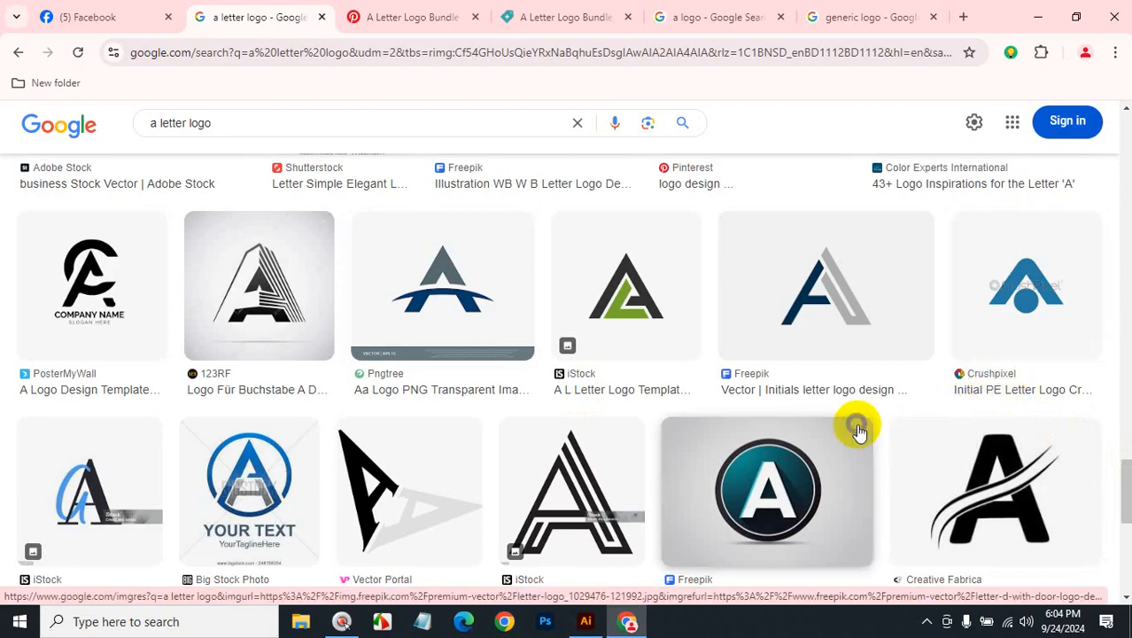
pyautogui.scroll(2, 855, 431)
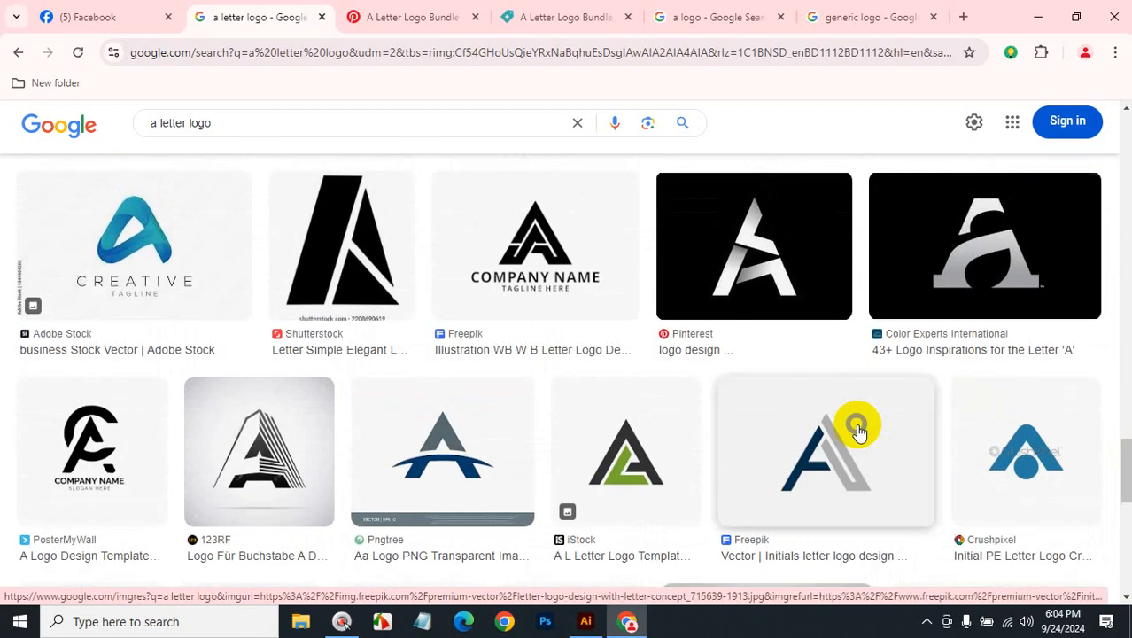
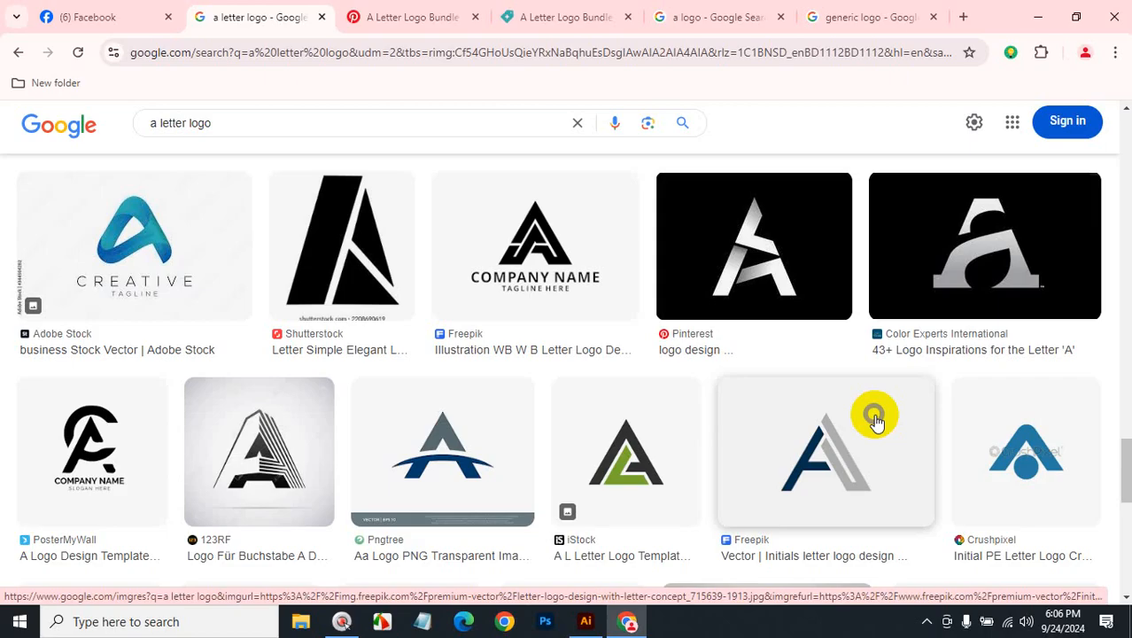
pyautogui.scroll(4, 534, 439)
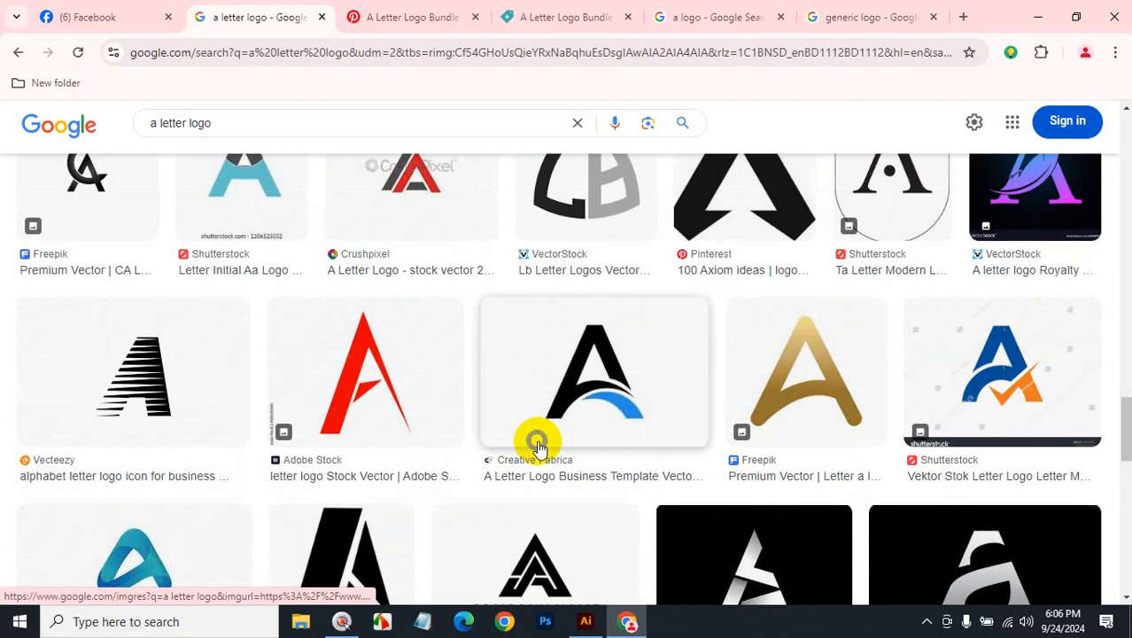
pyautogui.scroll(10, 538, 443)
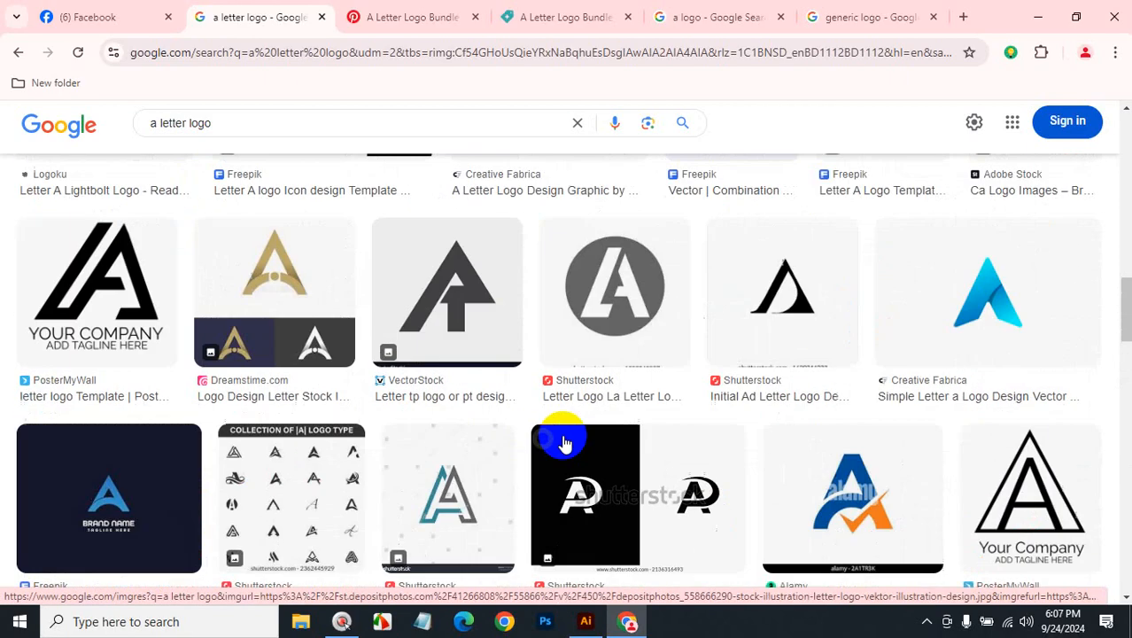
pyautogui.scroll(10, 475, 399)
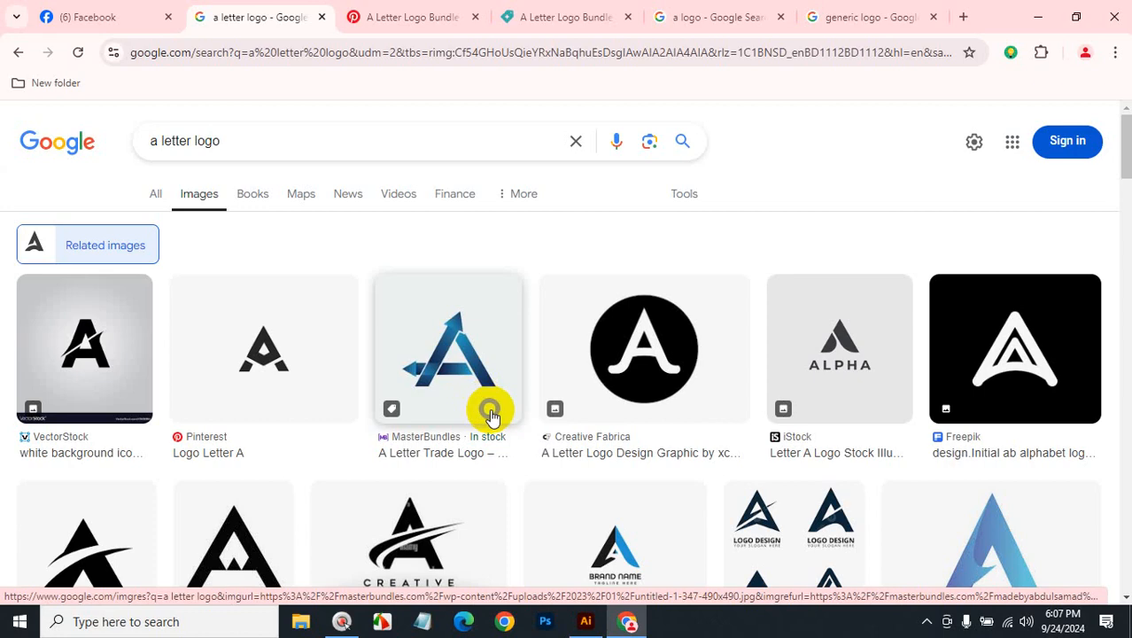
pyautogui.click(926, 621)
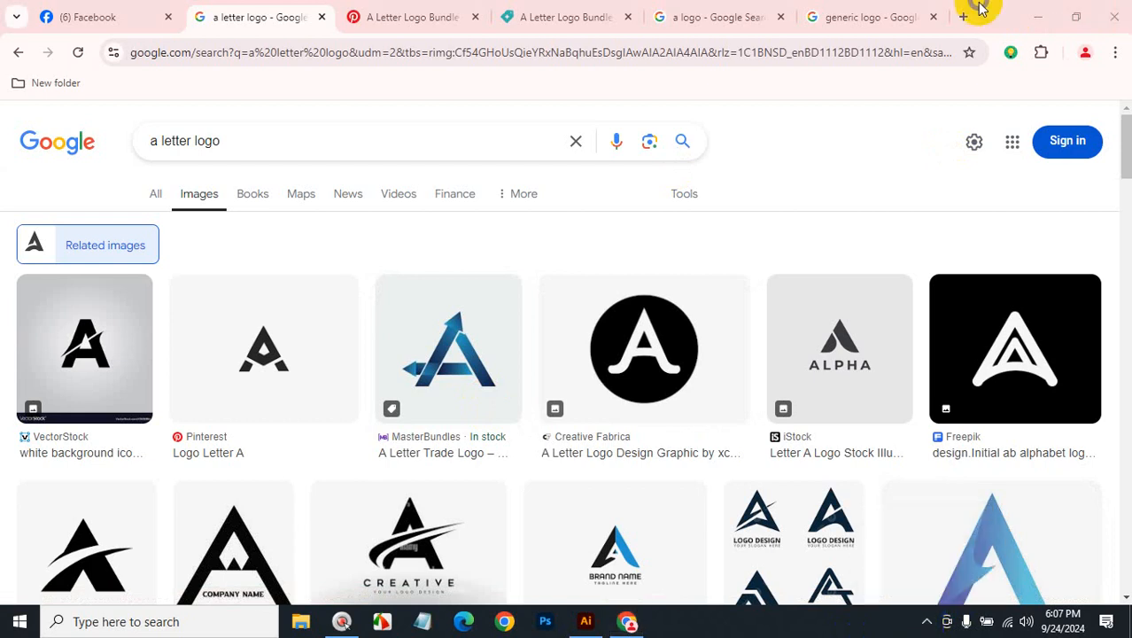
# Switch to Illustrator, convert the AB text to outlines and ungroup the two letters
pyautogui.click(1043, 12)
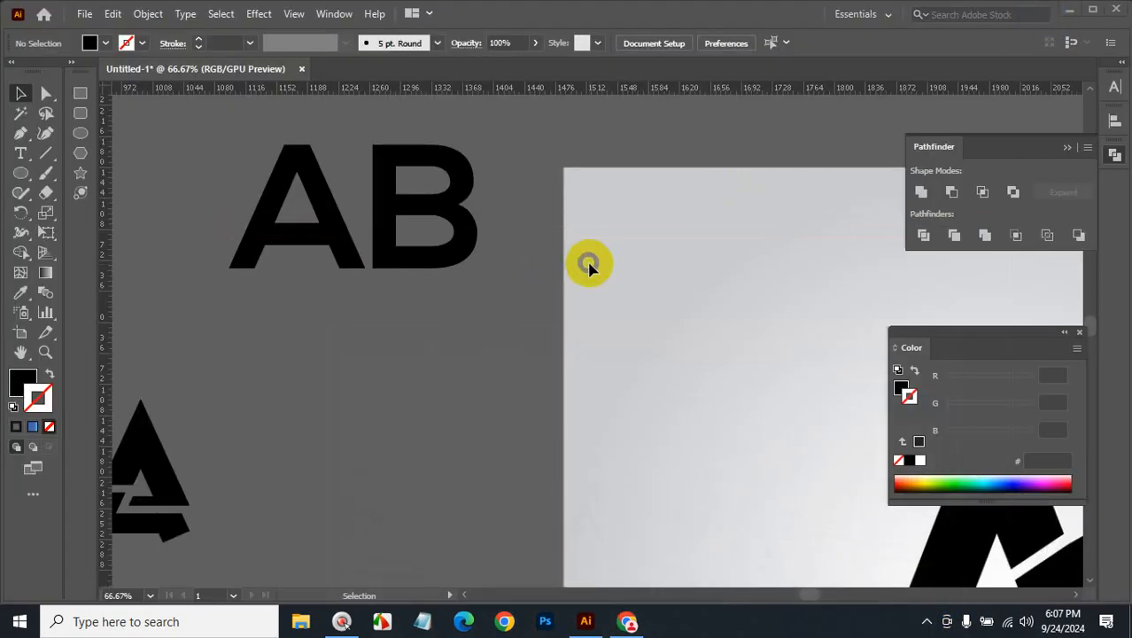
pyautogui.hotkey('ctrl', 'alt', 'space')
pyautogui.keyDown('ctrl'); pyautogui.click(414, 246); pyautogui.keyUp('ctrl')
pyautogui.keyDown('ctrl'); pyautogui.click(486, 288); pyautogui.keyUp('ctrl')
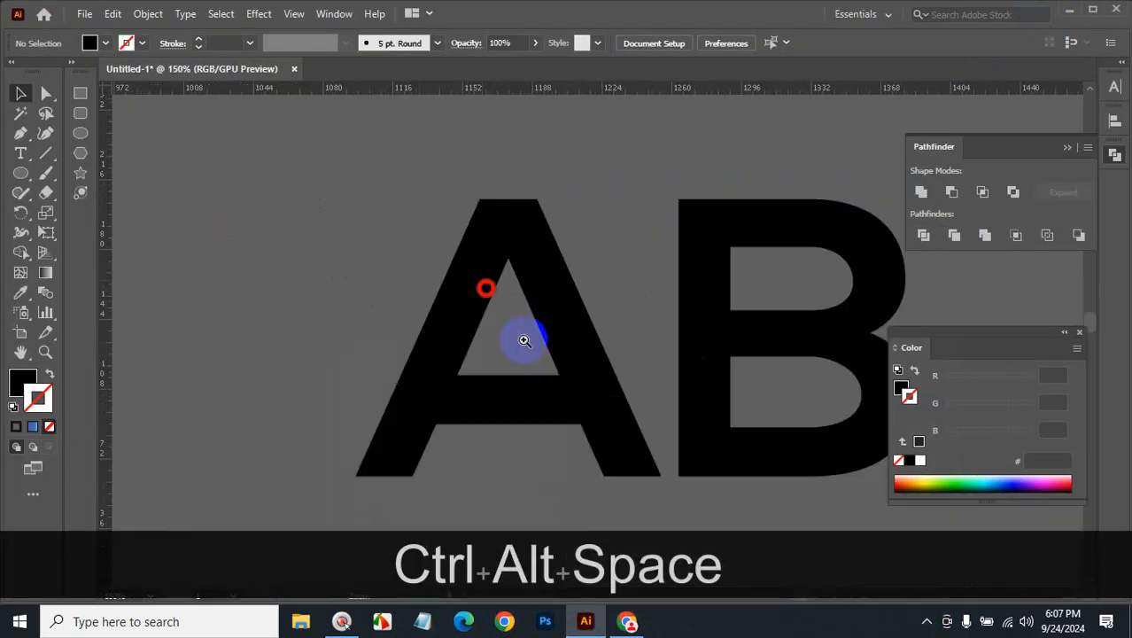
pyautogui.moveTo(711, 379); pyautogui.dragTo(551, 276)
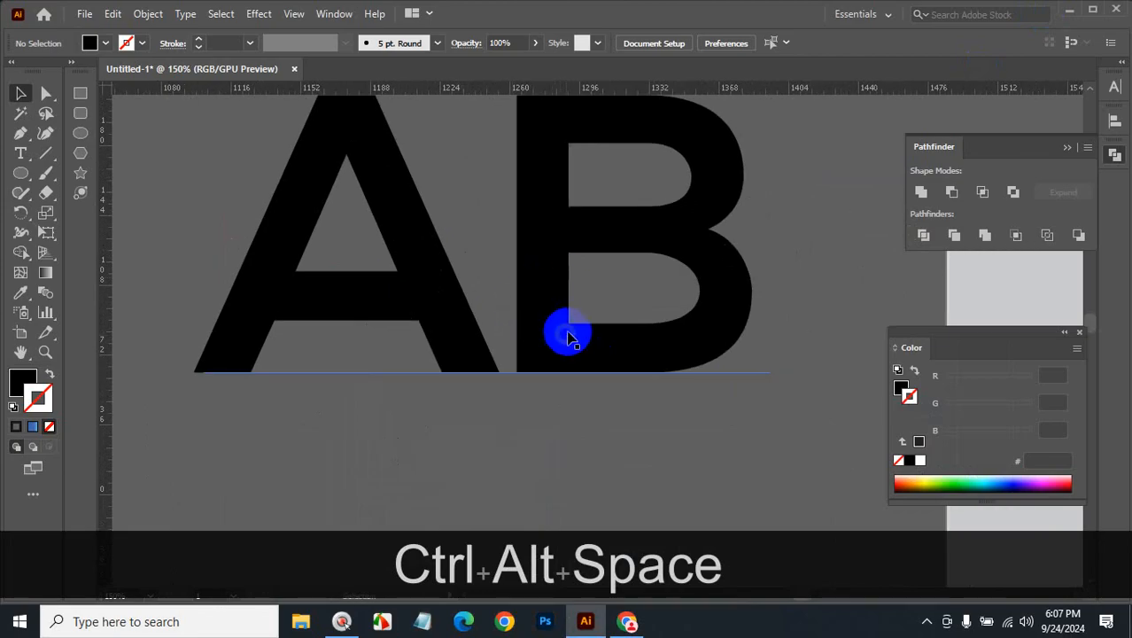
pyautogui.keyDown('ctrl'); pyautogui.keyDown('alt'); pyautogui.click(650, 341); pyautogui.keyUp('alt'); pyautogui.keyUp('ctrl')
pyautogui.keyDown('ctrl'); pyautogui.keyDown('alt'); pyautogui.click(645, 320); pyautogui.keyUp('alt'); pyautogui.keyUp('ctrl')
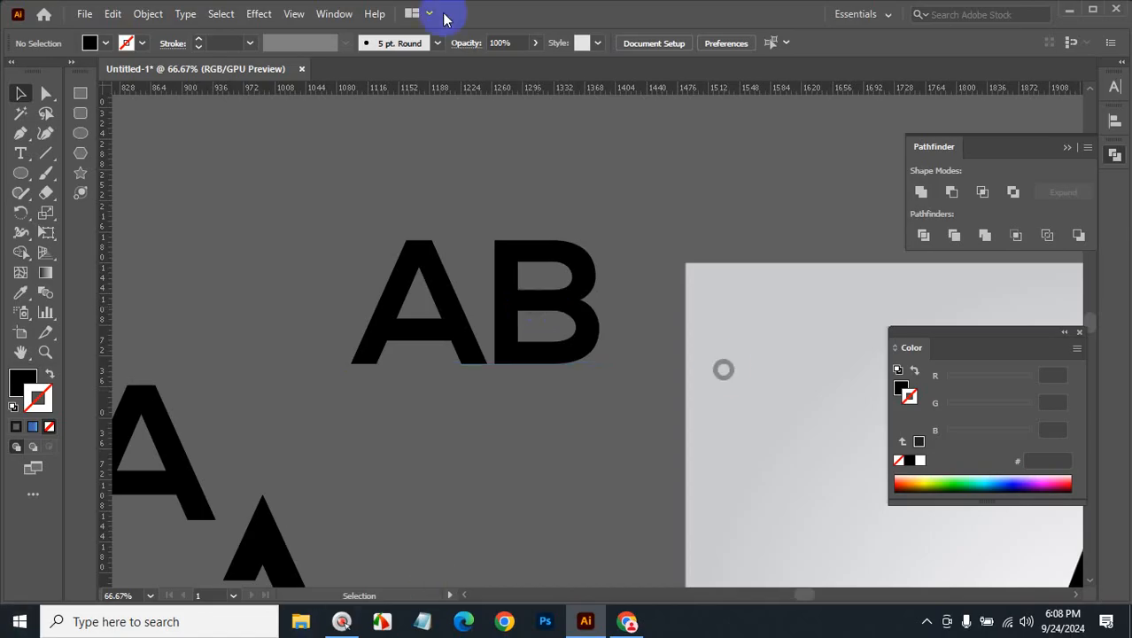
pyautogui.click(514, 310)
pyautogui.press('ctrl')
pyautogui.hotkey('ctrl', 'shift', 'o')
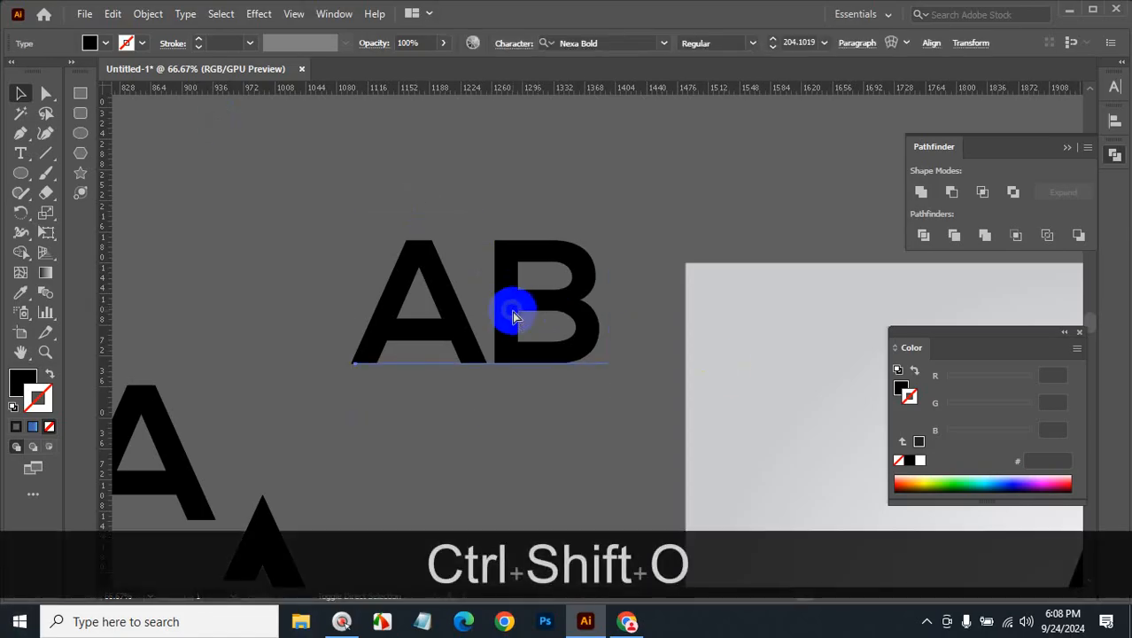
pyautogui.rightClick(515, 315)
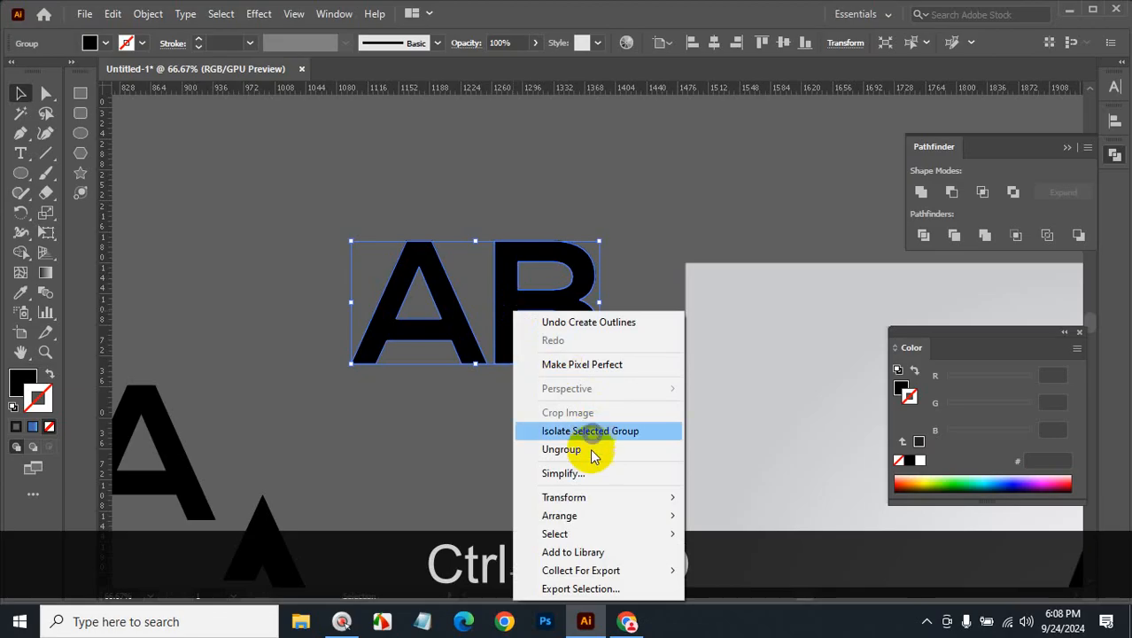
pyautogui.click(578, 449)
pyautogui.click(556, 440)
# Try overlapping the B with the right leg of the A, and undo the move
pyautogui.hotkey('ctrl', 'space')
pyautogui.click(523, 335)
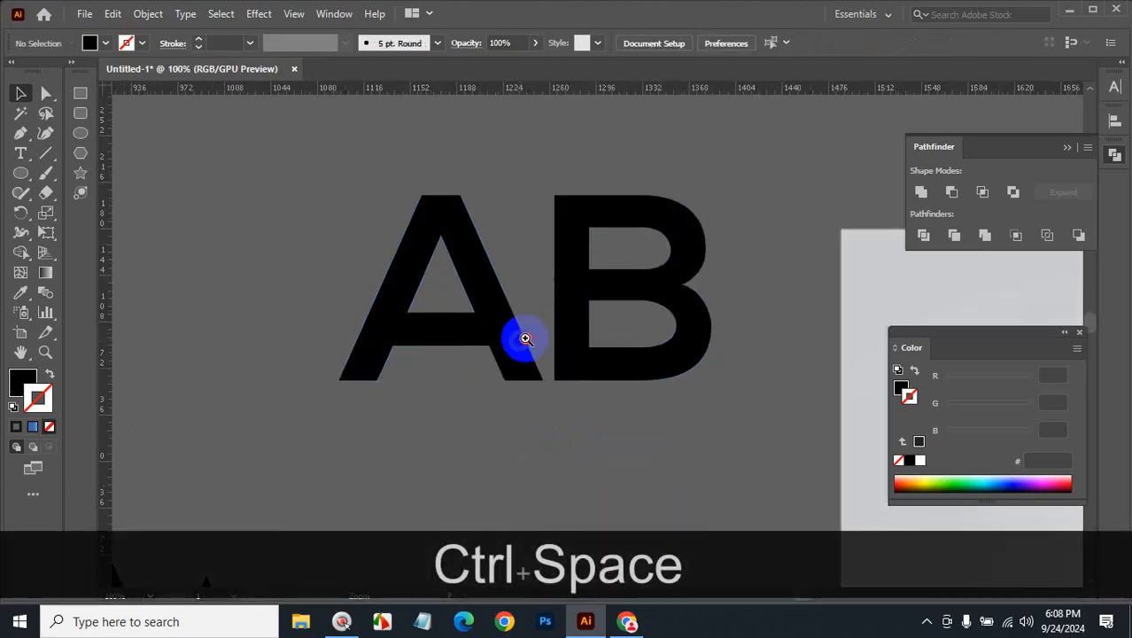
pyautogui.click(523, 337)
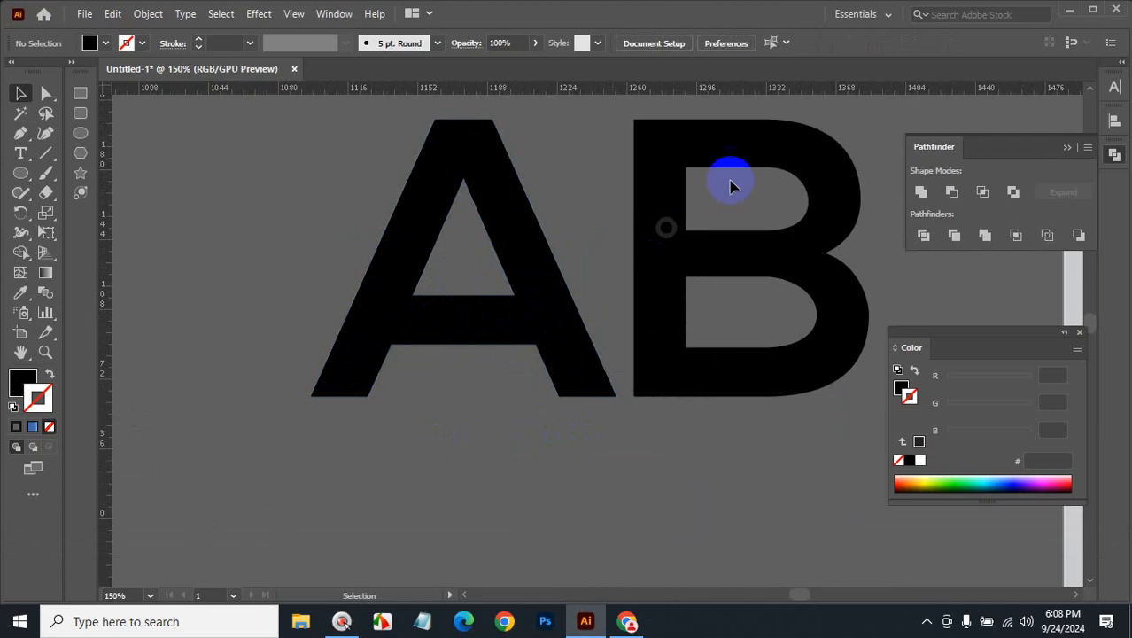
pyautogui.moveTo(660, 324); pyautogui.dragTo(578, 323)
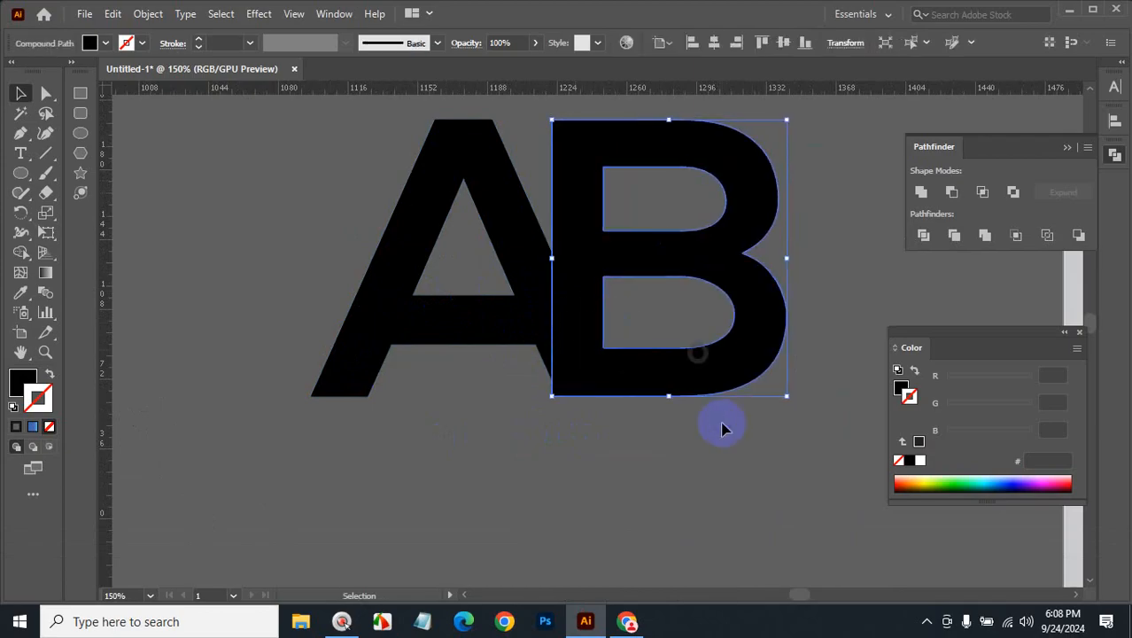
pyautogui.hotkey('ctrl', 'z')
pyautogui.click(703, 470)
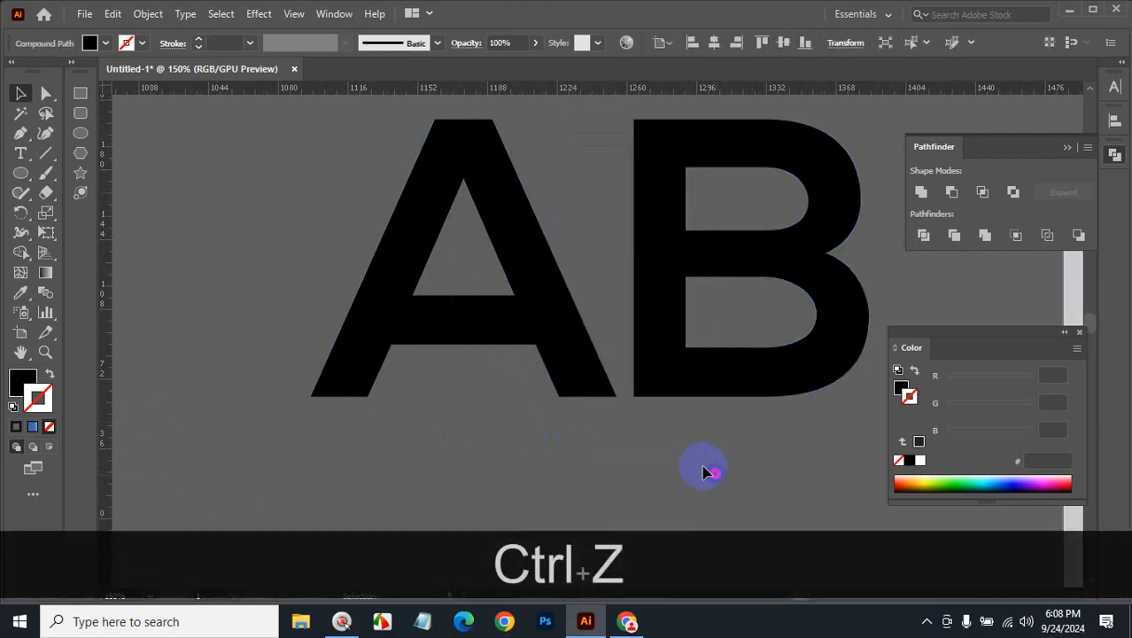
# Draw two slanted lines across the ends of the A's crossbar, joining the inner leg corners above and below it
pyautogui.click(586, 386)
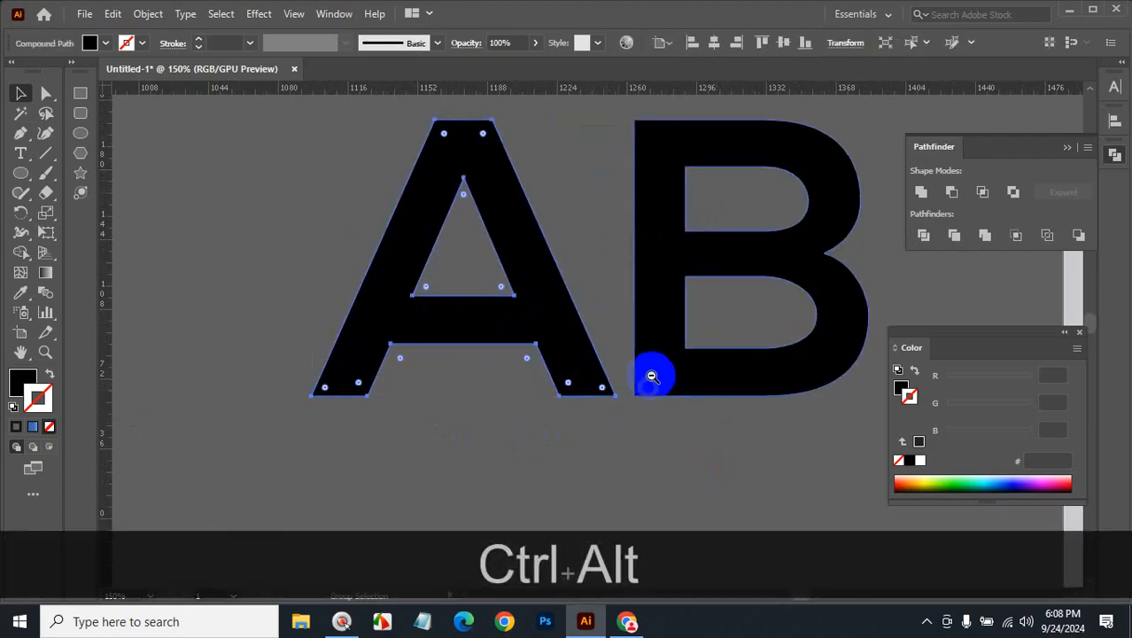
pyautogui.keyDown('ctrl'); pyautogui.keyDown('alt'); pyautogui.click(651, 381); pyautogui.keyUp('alt'); pyautogui.keyUp('ctrl')
pyautogui.keyDown('ctrl'); pyautogui.click(591, 267); pyautogui.keyUp('ctrl')
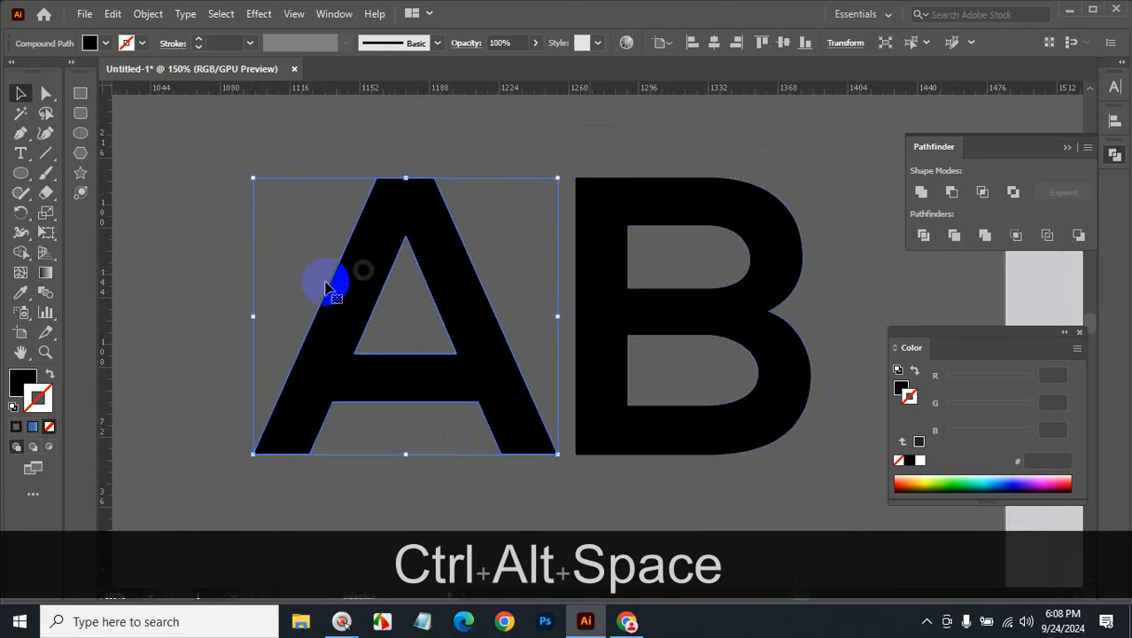
pyautogui.click(181, 238)
pyautogui.click(45, 151)
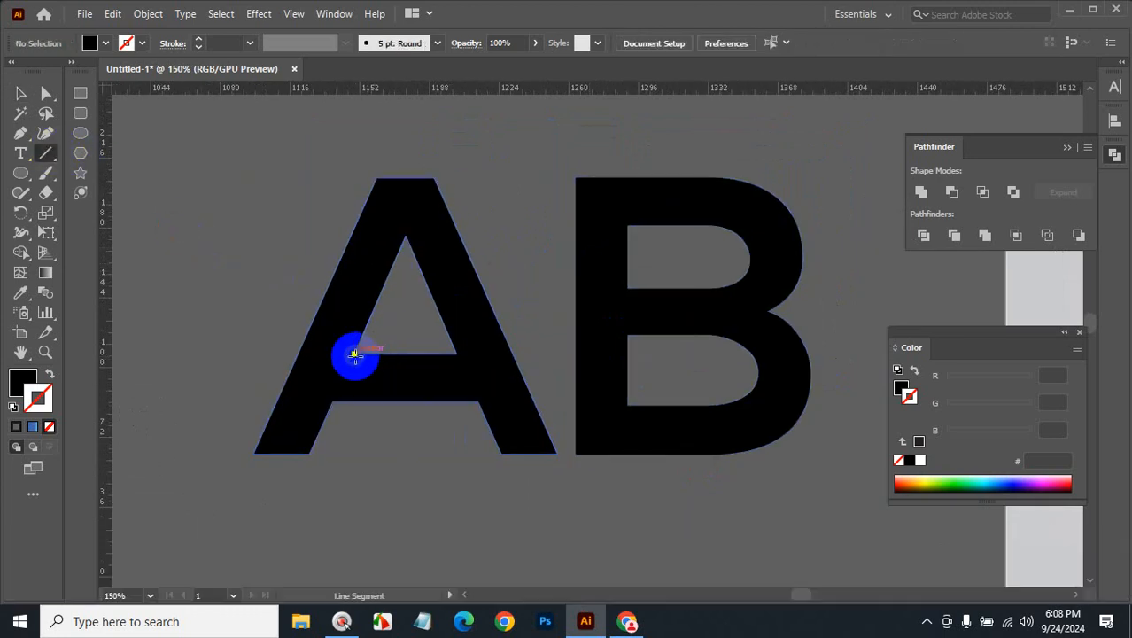
pyautogui.moveTo(354, 354); pyautogui.dragTo(333, 401)
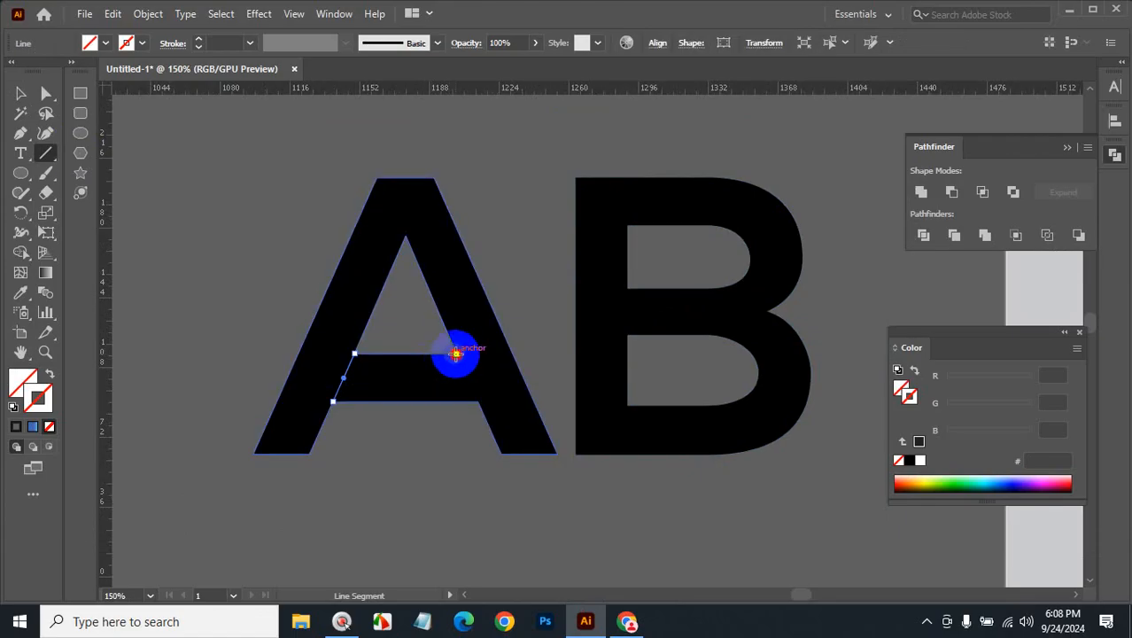
pyautogui.moveTo(455, 353); pyautogui.dragTo(478, 401)
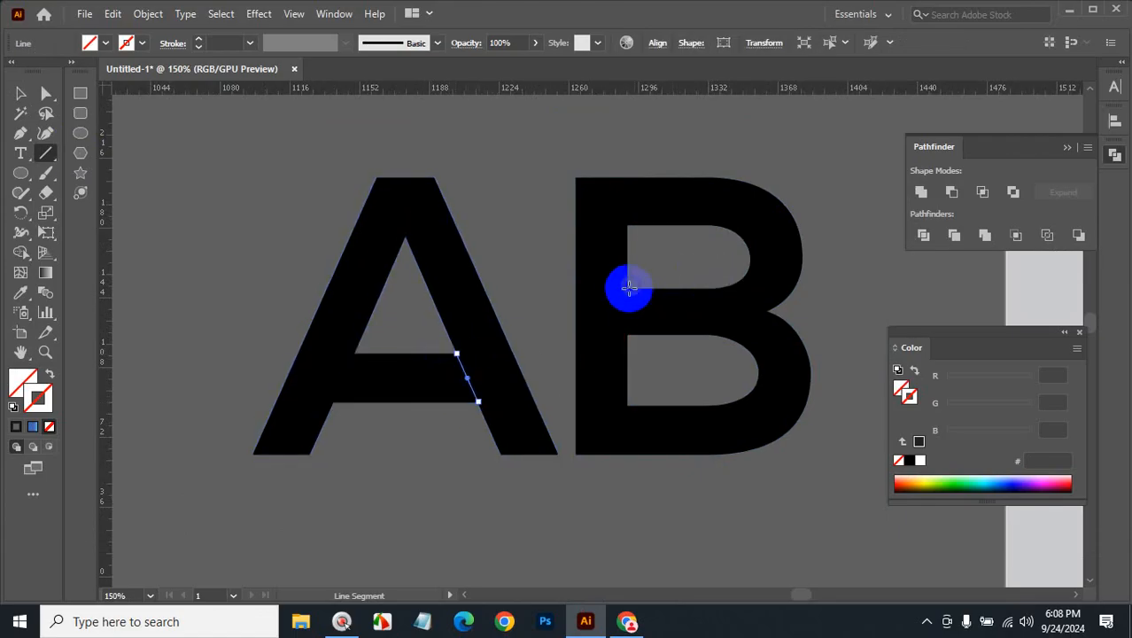
# Draw four horizontal lines from the inner corners of the B's counters out past its vertical stem
pyautogui.moveTo(628, 286); pyautogui.dragTo(537, 287)
pyautogui.press('shift')
pyautogui.moveTo(626, 223); pyautogui.dragTo(528, 252)
pyautogui.press('shift')
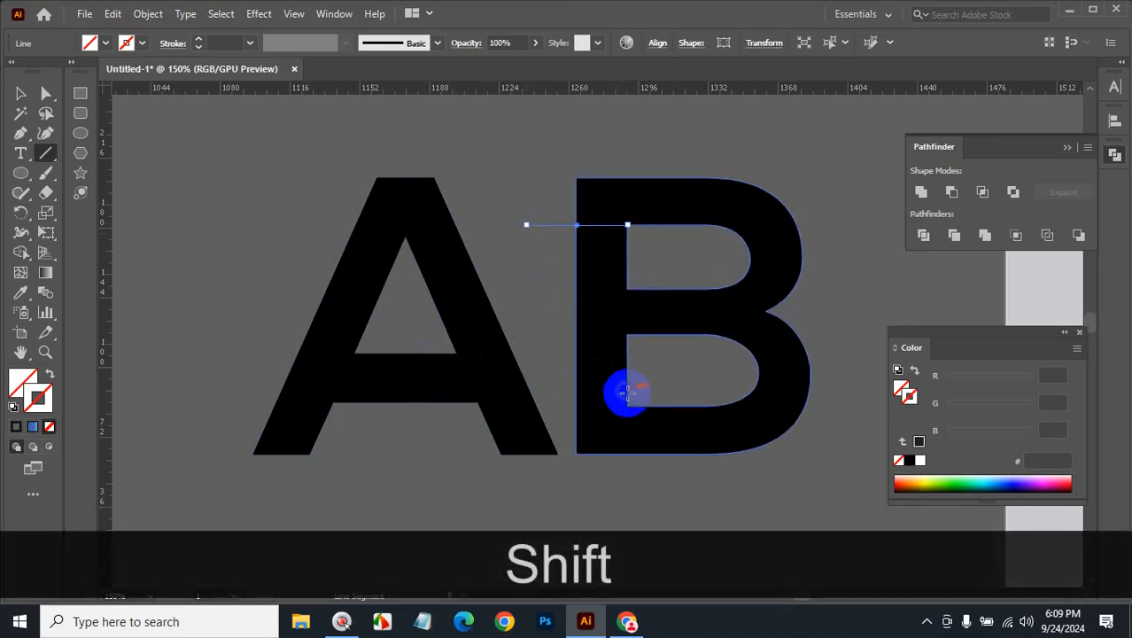
pyautogui.moveTo(631, 331); pyautogui.dragTo(541, 334)
pyautogui.press('shift')
pyautogui.moveTo(626, 405); pyautogui.dragTo(554, 404)
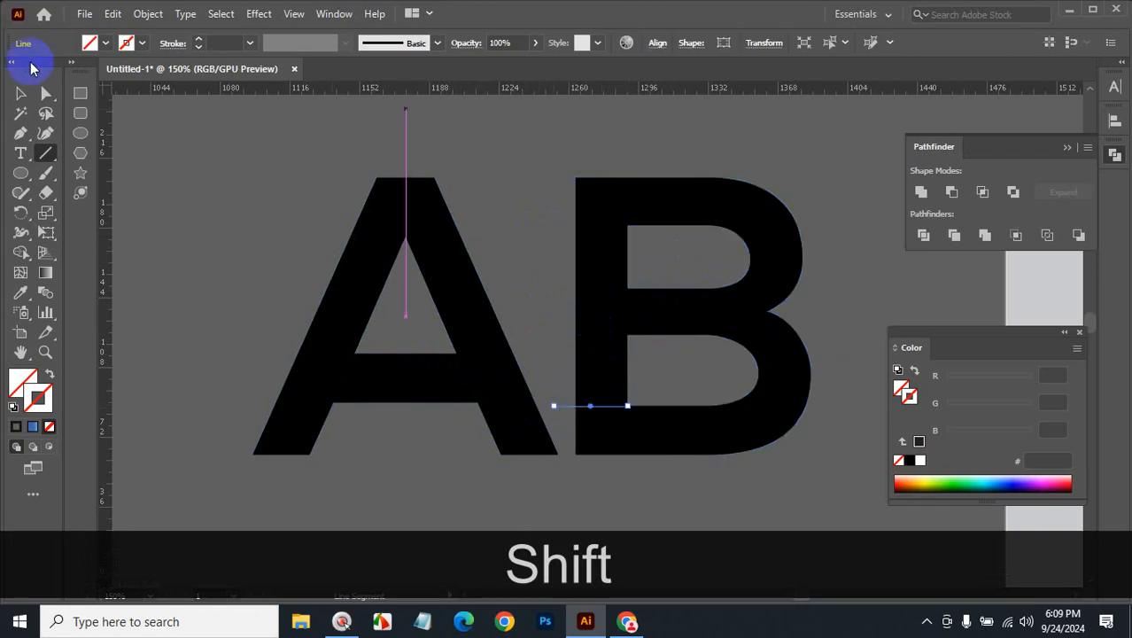
# Divide both letters along the drawn lines with Pathfinder and ungroup the resulting pieces
pyautogui.click(23, 91)
pyautogui.moveTo(190, 156); pyautogui.dragTo(793, 469)
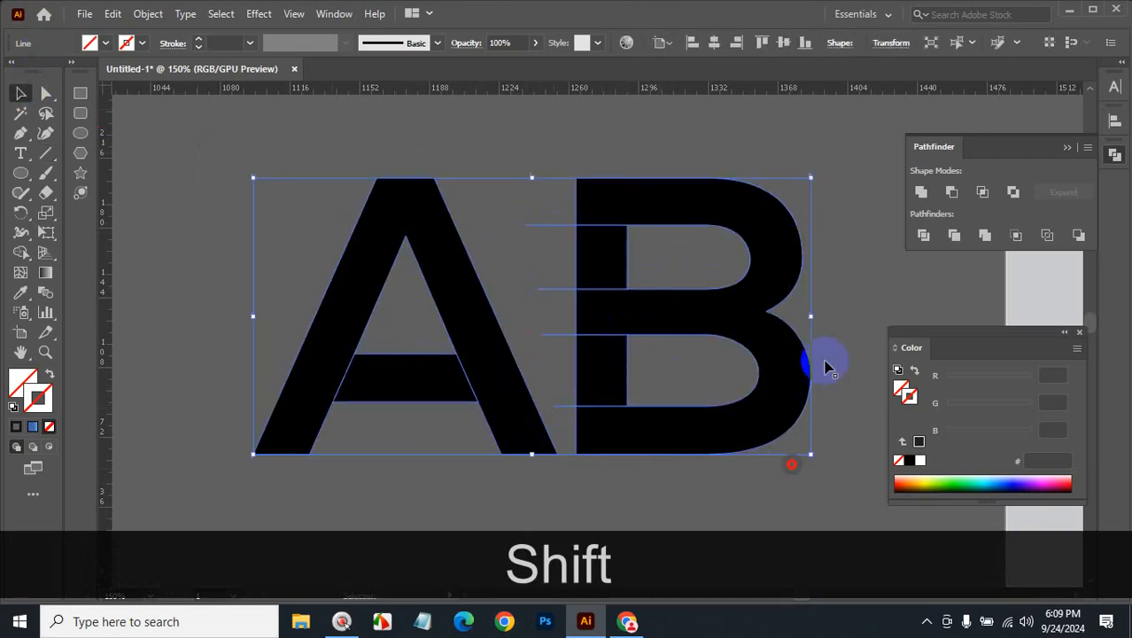
pyautogui.click(924, 236)
pyautogui.rightClick(584, 276)
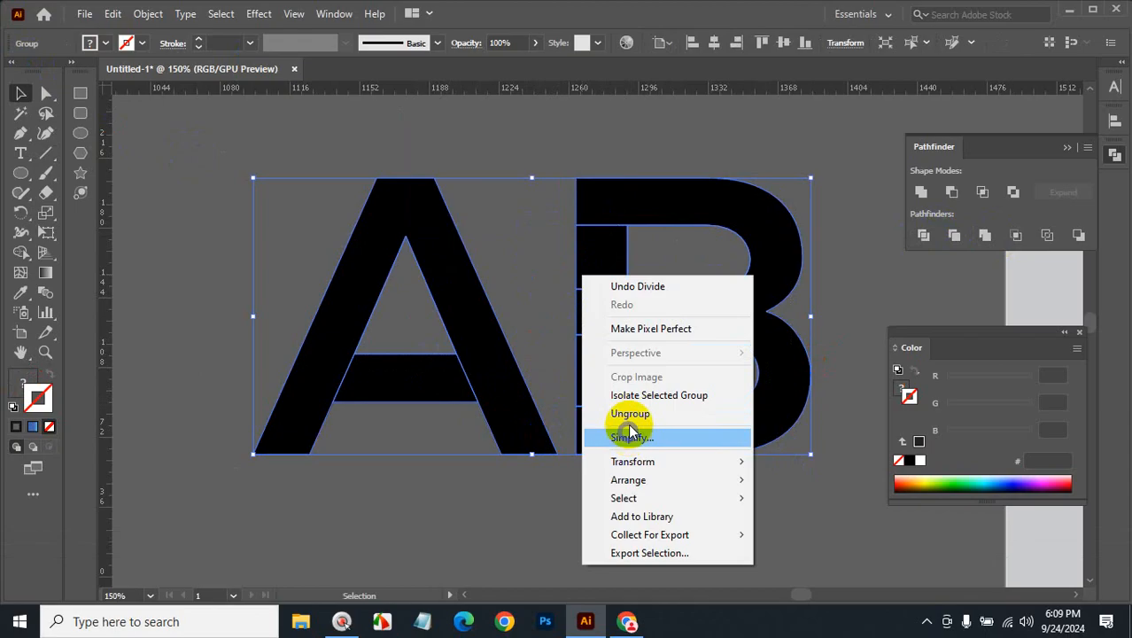
pyautogui.click(630, 414)
pyautogui.click(516, 248)
# Delete the B's two stem pieces between its horizontal arms and the crossbar of the A
pyautogui.click(602, 259)
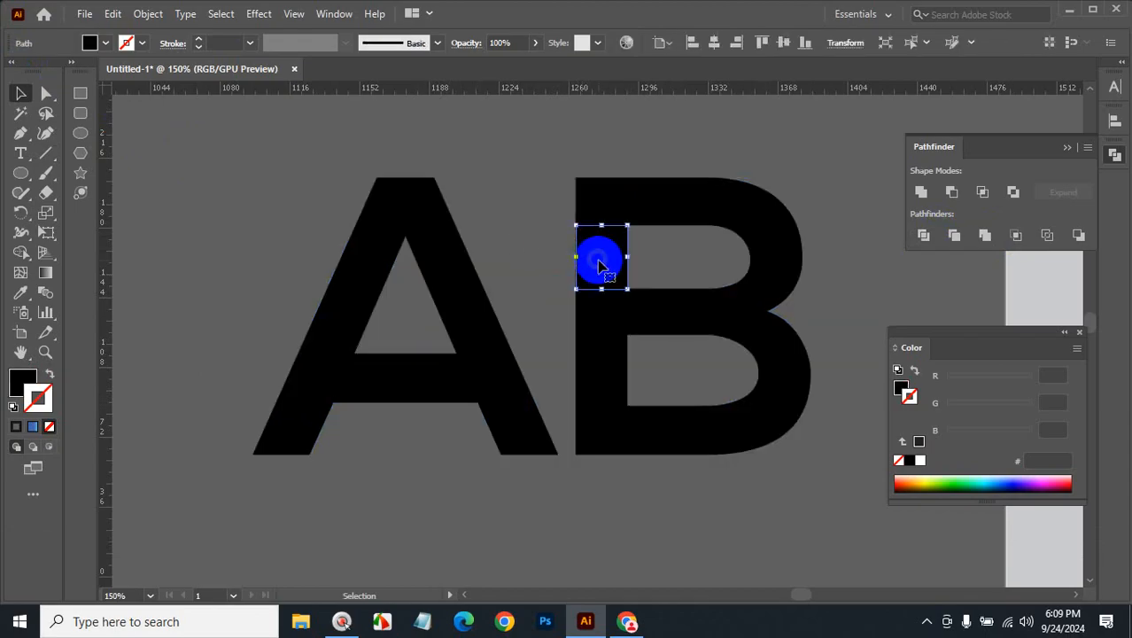
pyautogui.press('BackSpace')
pyautogui.click(619, 370)
pyautogui.click(442, 375)
pyautogui.press('BackSpace')
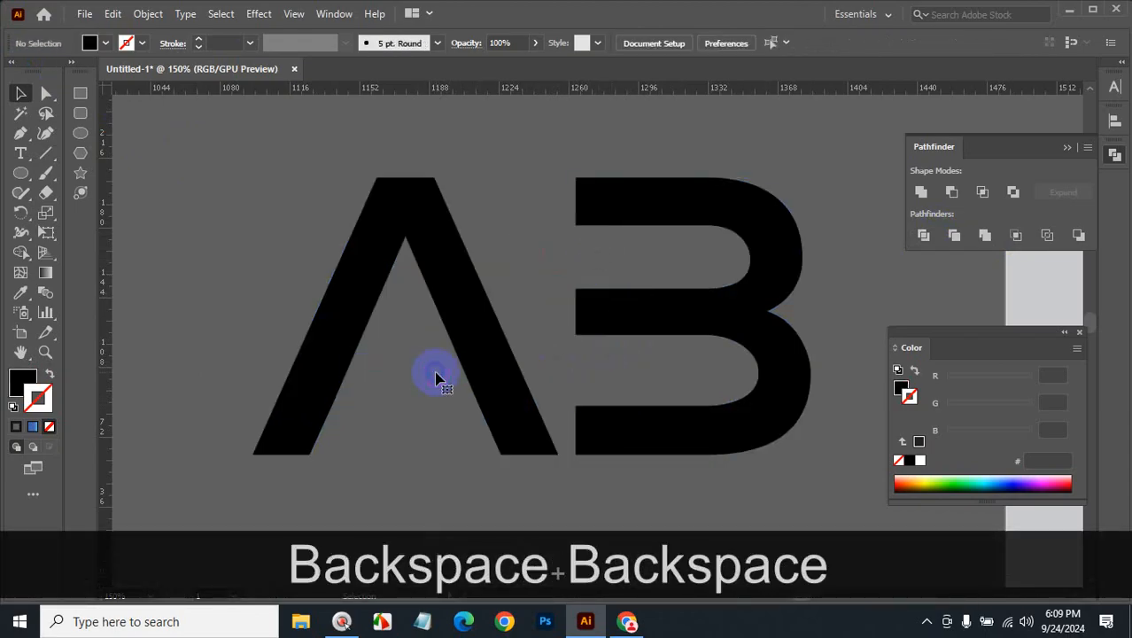
# Move the AB lettering up and to the right, just above the grey reference image
pyautogui.hotkey('ctrl', 'alt', 'space')
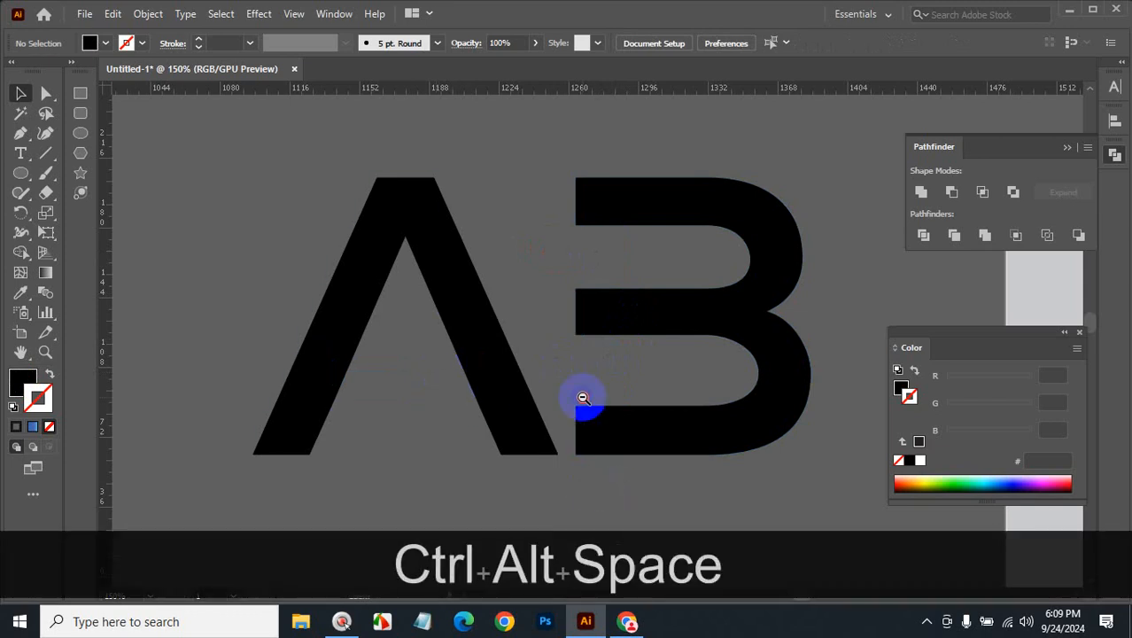
pyautogui.keyDown('ctrl'); pyautogui.keyDown('alt'); pyautogui.click(582, 398); pyautogui.keyUp('alt'); pyautogui.keyUp('ctrl')
pyautogui.keyDown('ctrl'); pyautogui.keyDown('alt'); pyautogui.click(593, 355); pyautogui.keyUp('alt'); pyautogui.keyUp('ctrl')
pyautogui.keyDown('ctrl'); pyautogui.keyDown('alt'); pyautogui.click(593, 352); pyautogui.keyUp('alt'); pyautogui.keyUp('ctrl')
pyautogui.moveTo(485, 183); pyautogui.dragTo(627, 343)
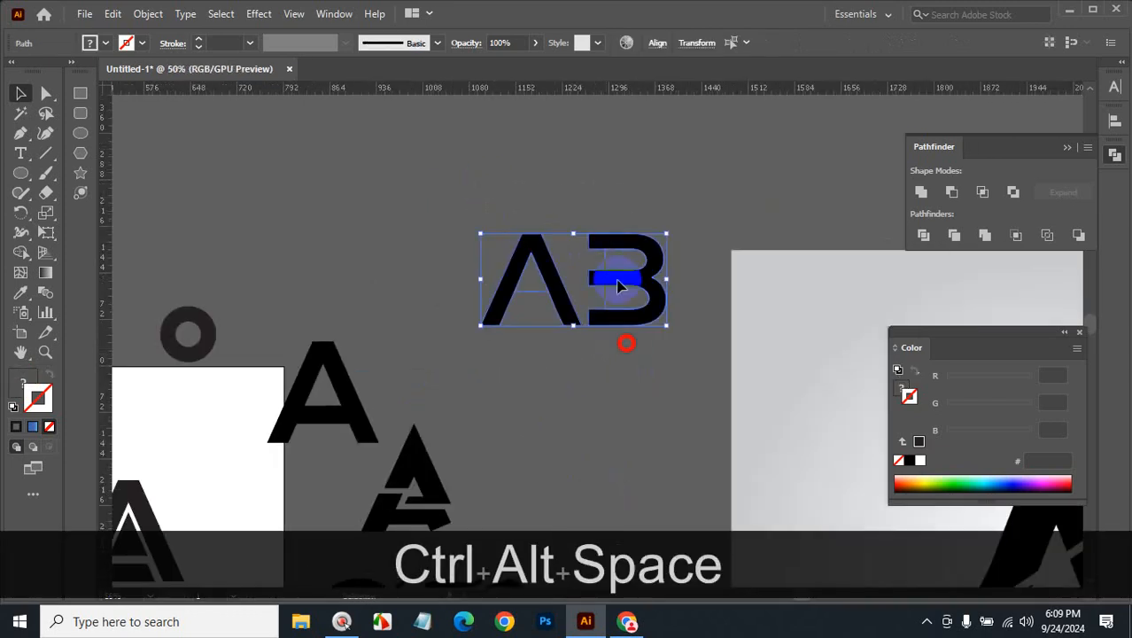
pyautogui.moveTo(620, 281); pyautogui.dragTo(687, 173)
pyautogui.click(660, 323)
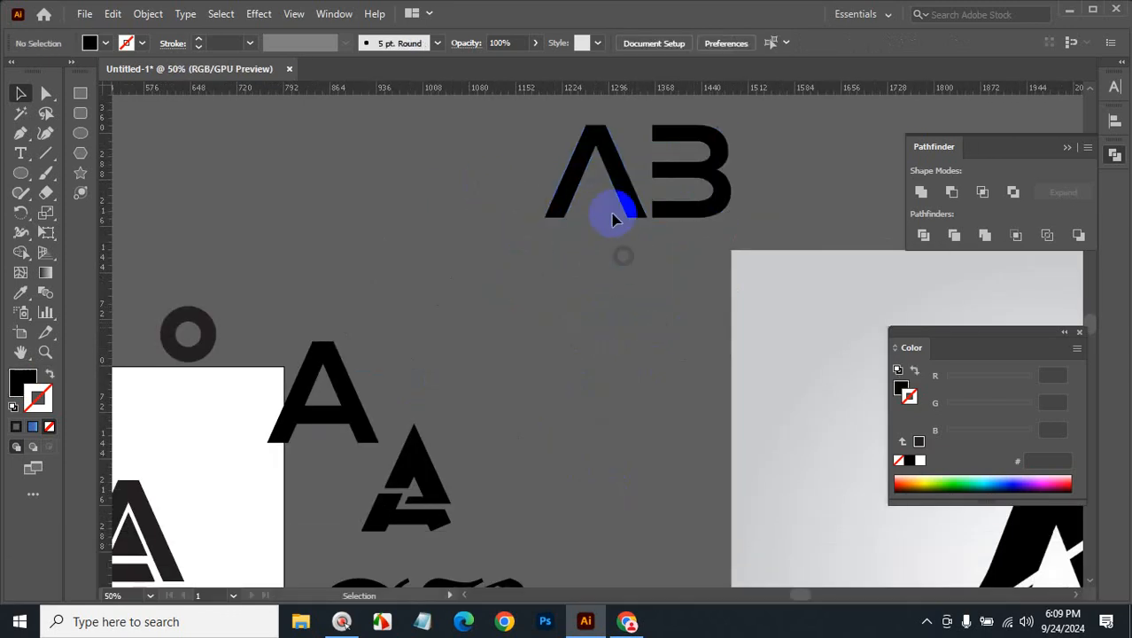
# Delete the leftover unfilled path between the legs of the A
pyautogui.click(609, 219)
pyautogui.press('BackSpace')
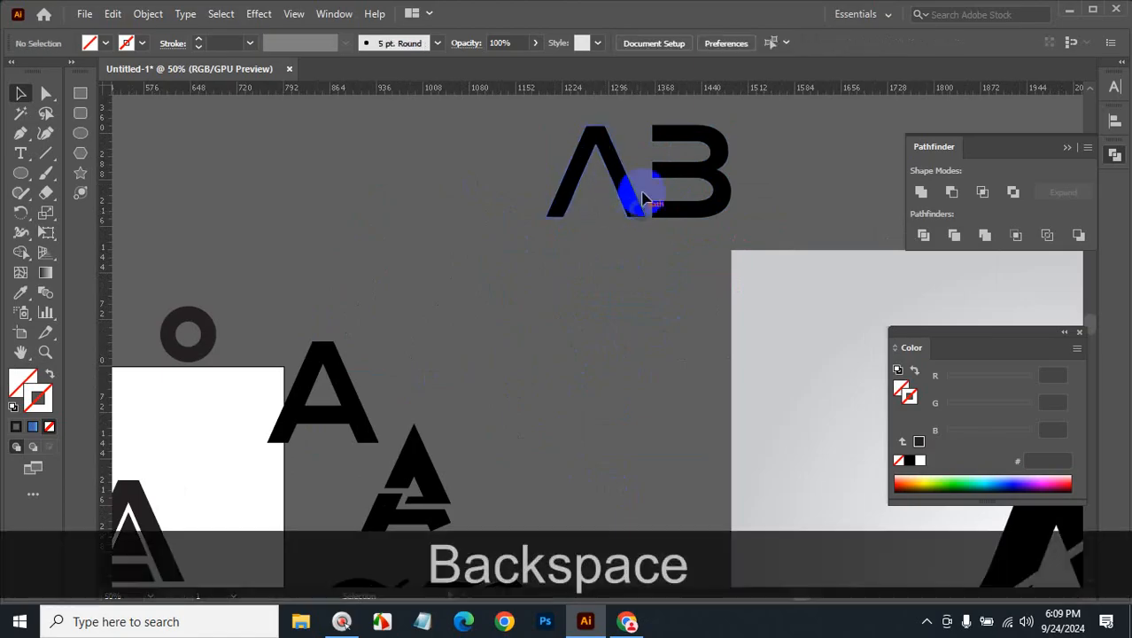
pyautogui.click(669, 189)
pyautogui.click(646, 152)
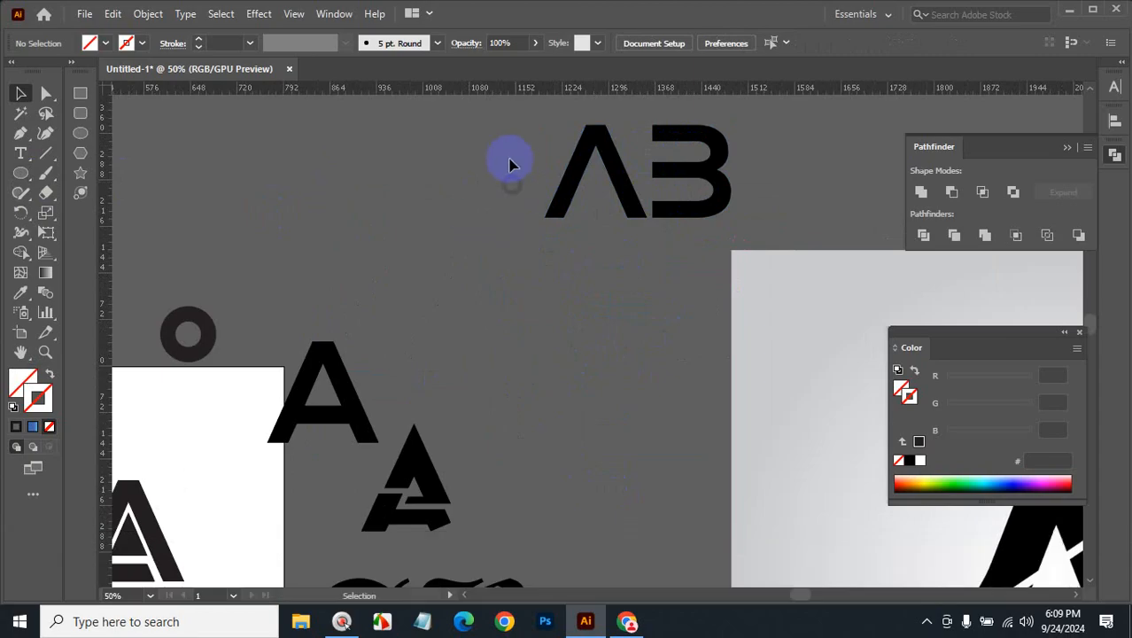
# Duplicate the AB lettering into the empty space to its left, above the plain letter A
pyautogui.moveTo(704, 182); pyautogui.dragTo(440, 205)
pyautogui.click(459, 271)
pyautogui.keyDown('ctrl'); pyautogui.click(436, 242); pyautogui.keyUp('ctrl')
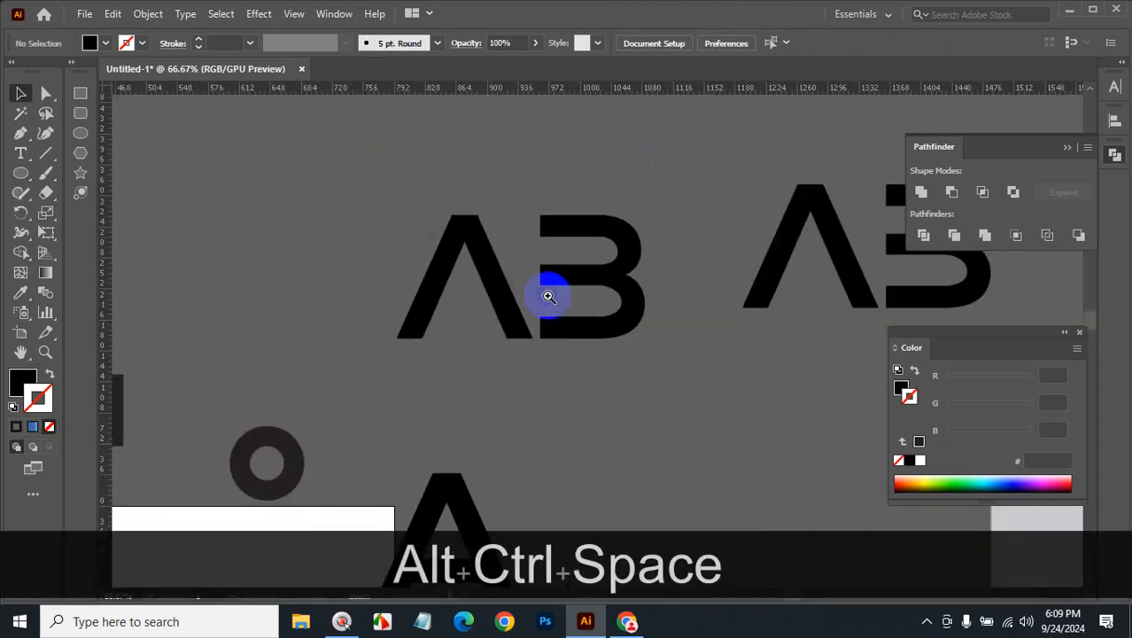
pyautogui.keyDown('ctrl'); pyautogui.click(549, 296); pyautogui.keyUp('ctrl')
# Extend the three arms of the copied B horizontally leftward across the A to its left foot
pyautogui.click(47, 94)
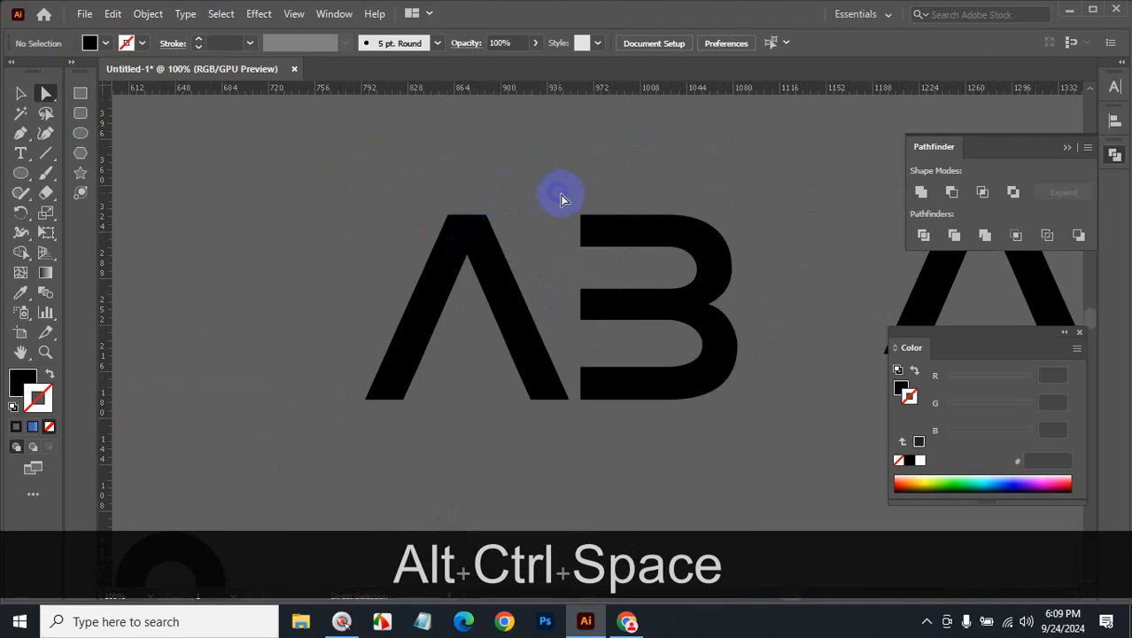
pyautogui.moveTo(572, 198); pyautogui.dragTo(602, 420)
pyautogui.click(580, 216)
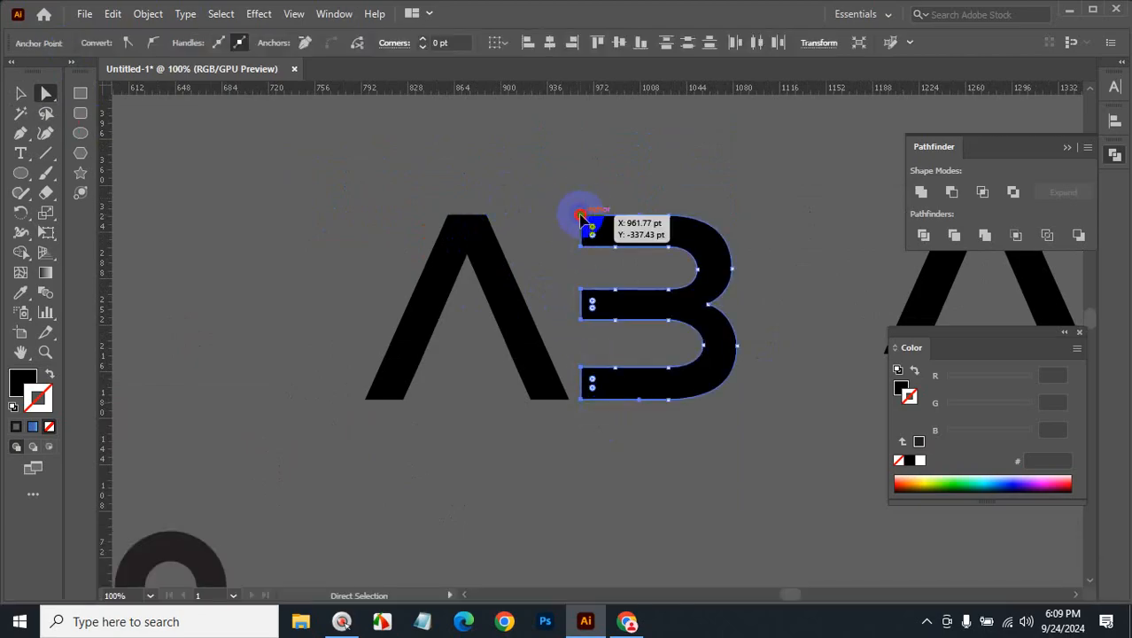
pyautogui.moveTo(579, 215); pyautogui.dragTo(372, 215)
pyautogui.click(528, 466)
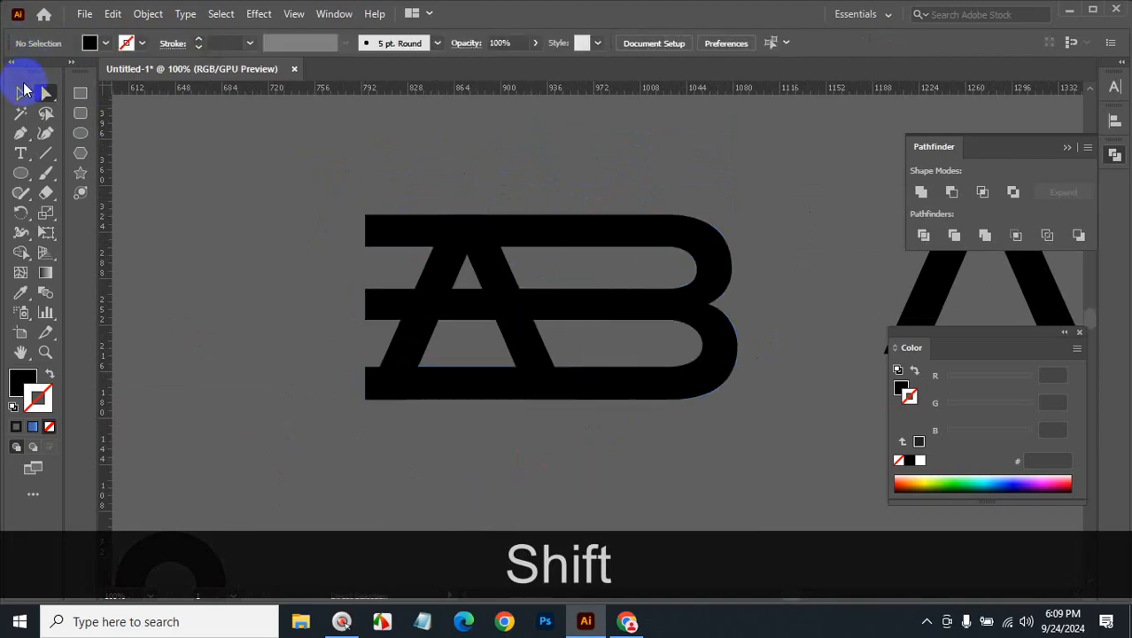
# Offset the path of the overlapped A by 8 pt with miter joins
pyautogui.click(21, 92)
pyautogui.click(431, 268)
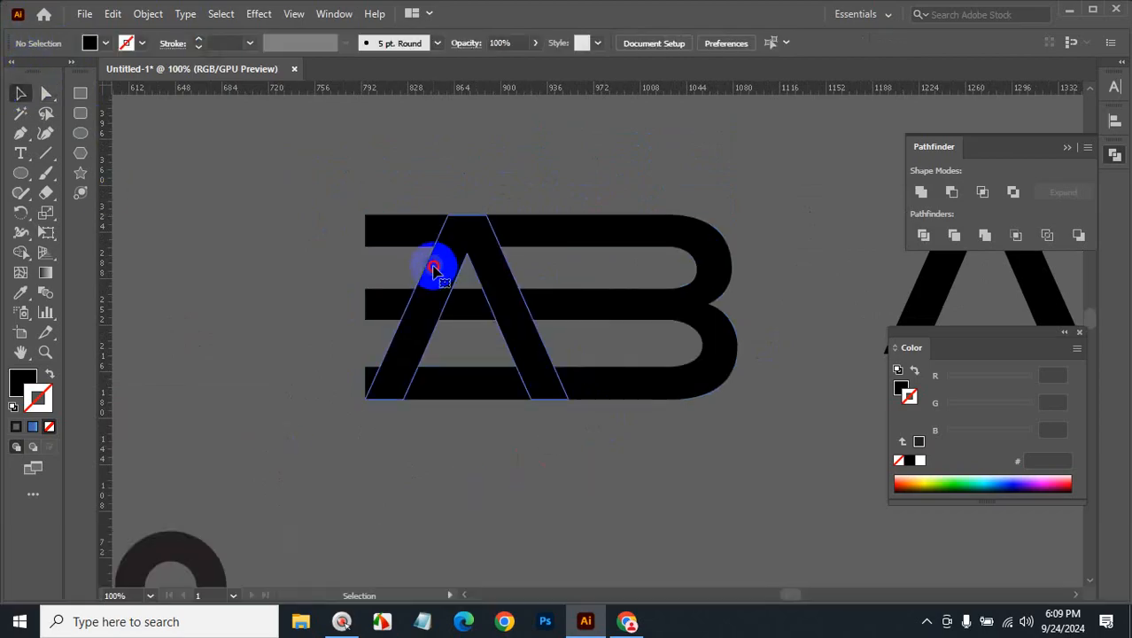
pyautogui.click(139, 16)
pyautogui.moveTo(246, 400)
pyautogui.click(464, 461)
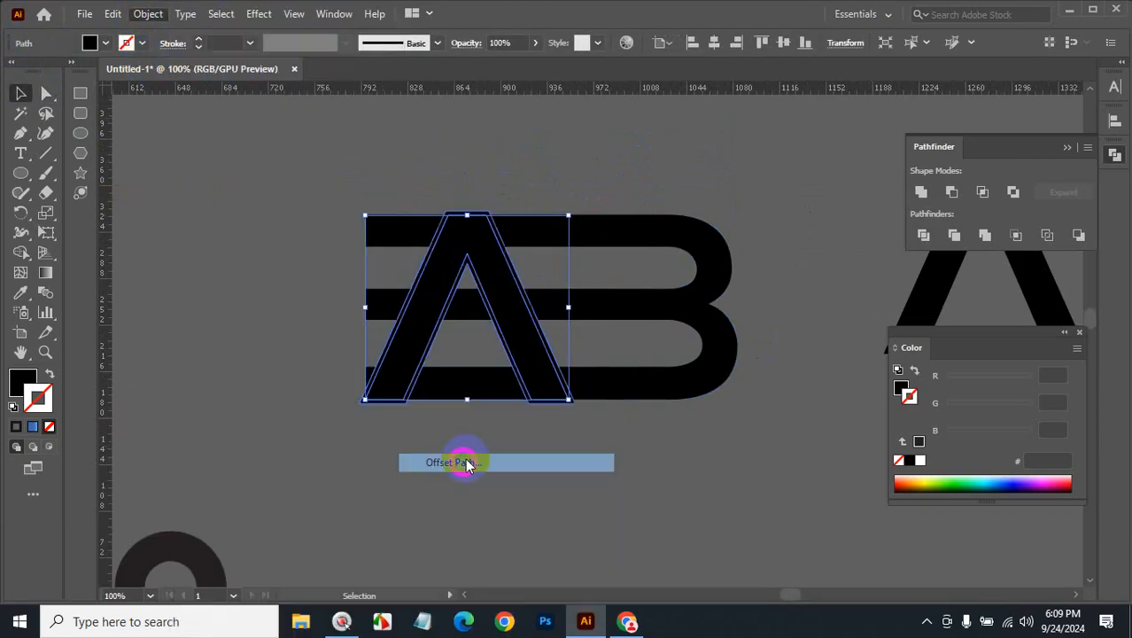
pyautogui.scroll(4, 782, 342)
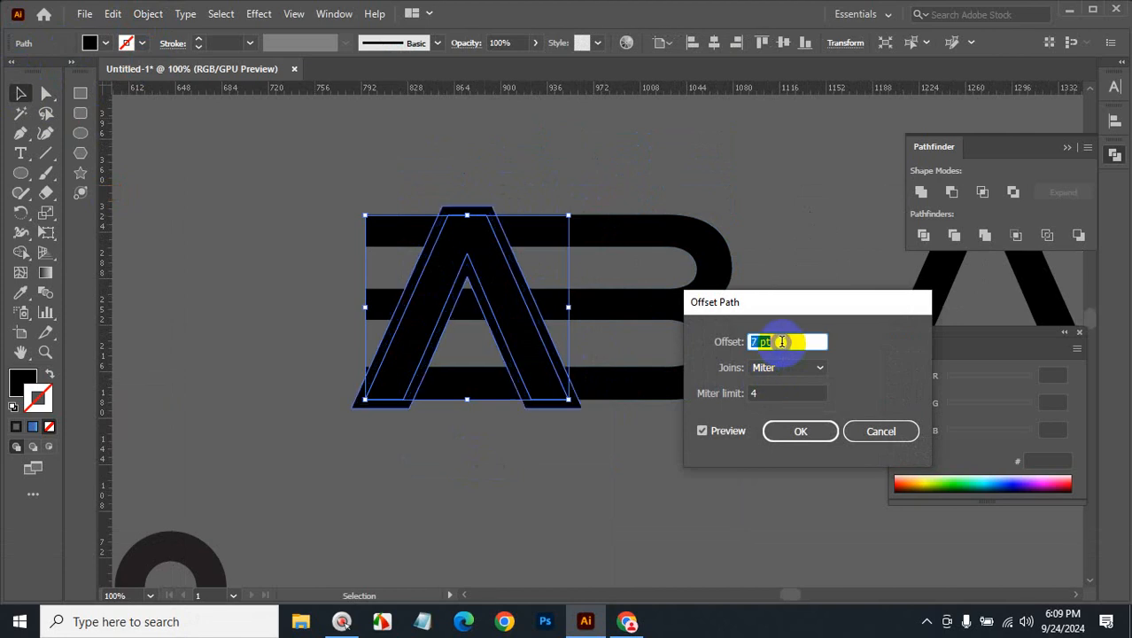
pyautogui.scroll(1, 782, 341)
pyautogui.click(785, 437)
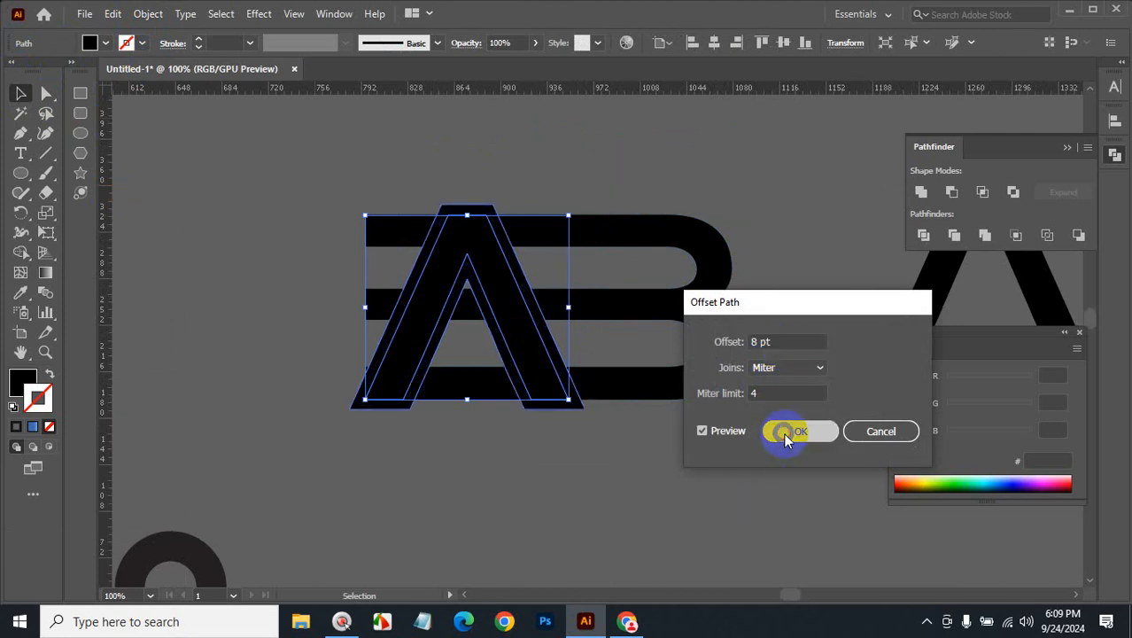
# Remove the offset A outline and the B arm pieces overlapping the A with Shape Builder, cutting a slanted gap between the letters
pyautogui.keyDown('shift'); pyautogui.click(620, 383); pyautogui.keyUp('shift')
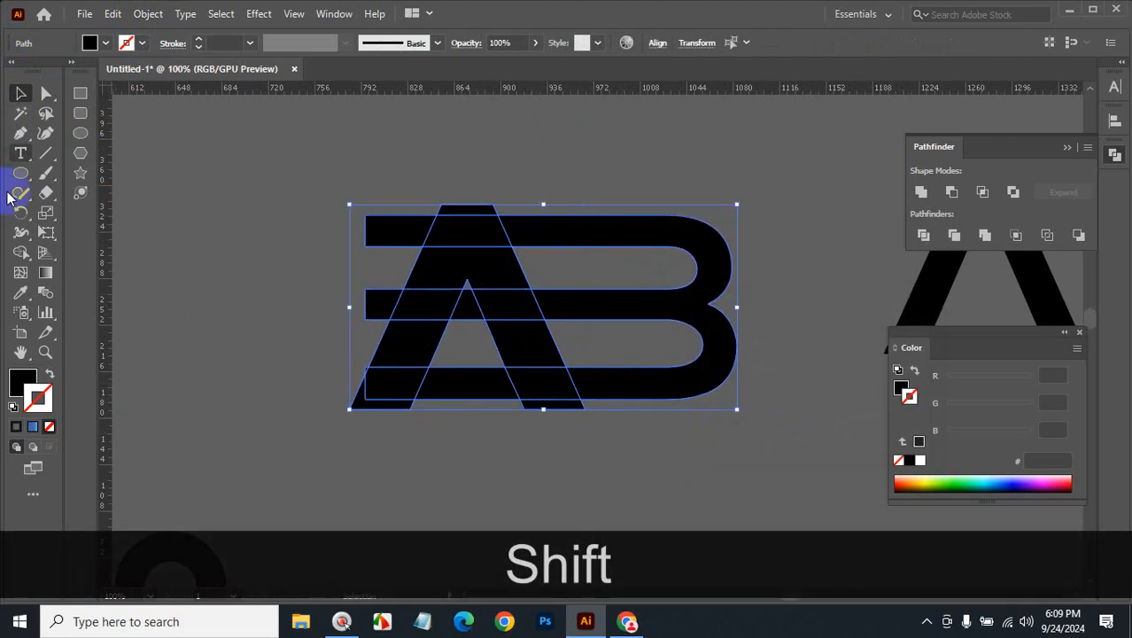
pyautogui.click(20, 251)
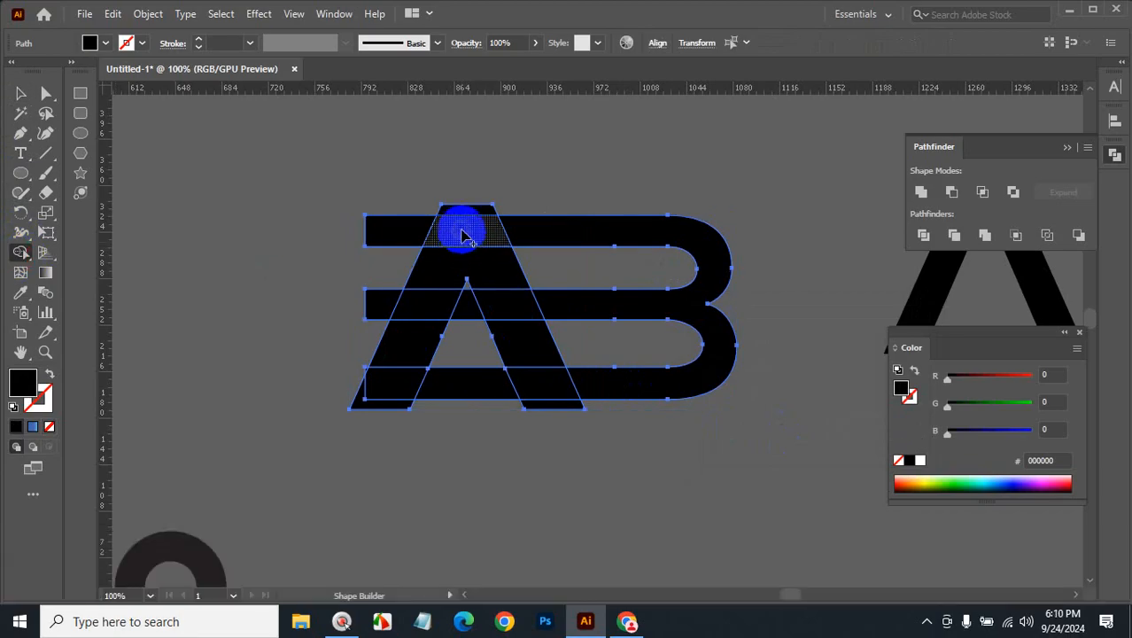
pyautogui.keyDown('alt'); pyautogui.click(379, 228); pyautogui.keyUp('alt')
pyautogui.keyDown('alt'); pyautogui.click(376, 326); pyautogui.keyUp('alt')
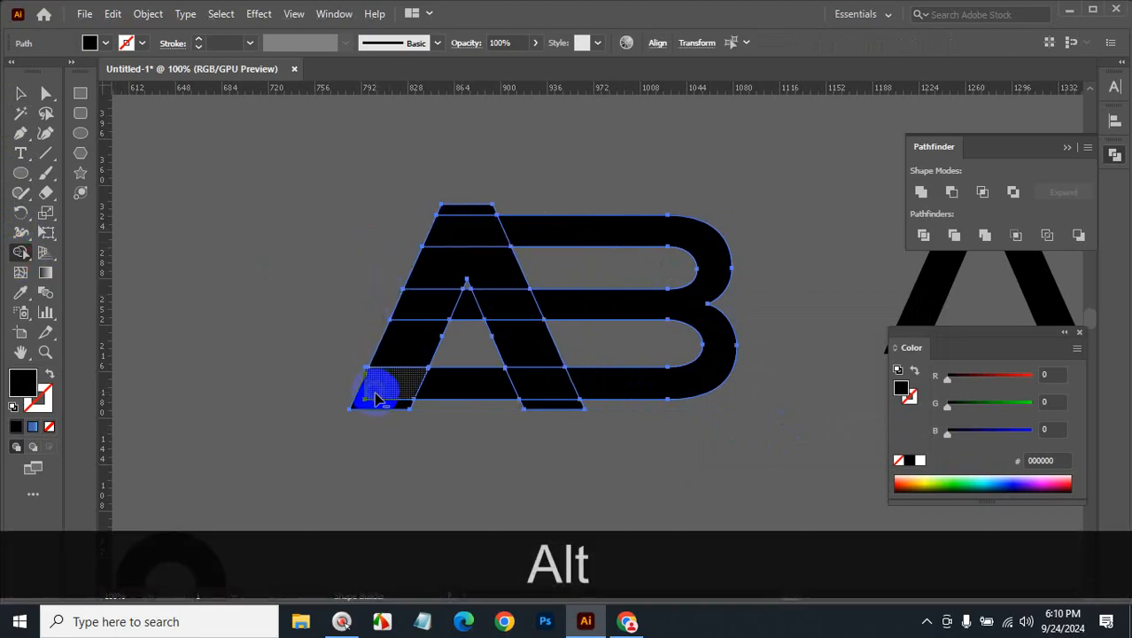
pyautogui.keyDown('alt'); pyautogui.click(475, 390); pyautogui.keyUp('alt')
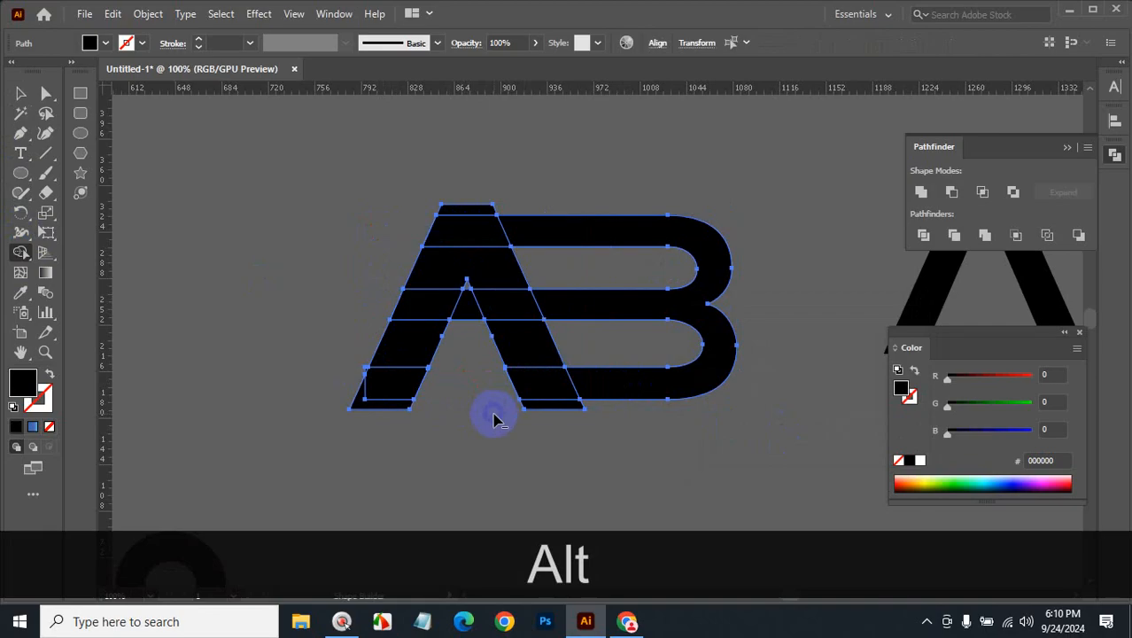
pyautogui.moveTo(563, 433); pyautogui.dragTo(468, 215)
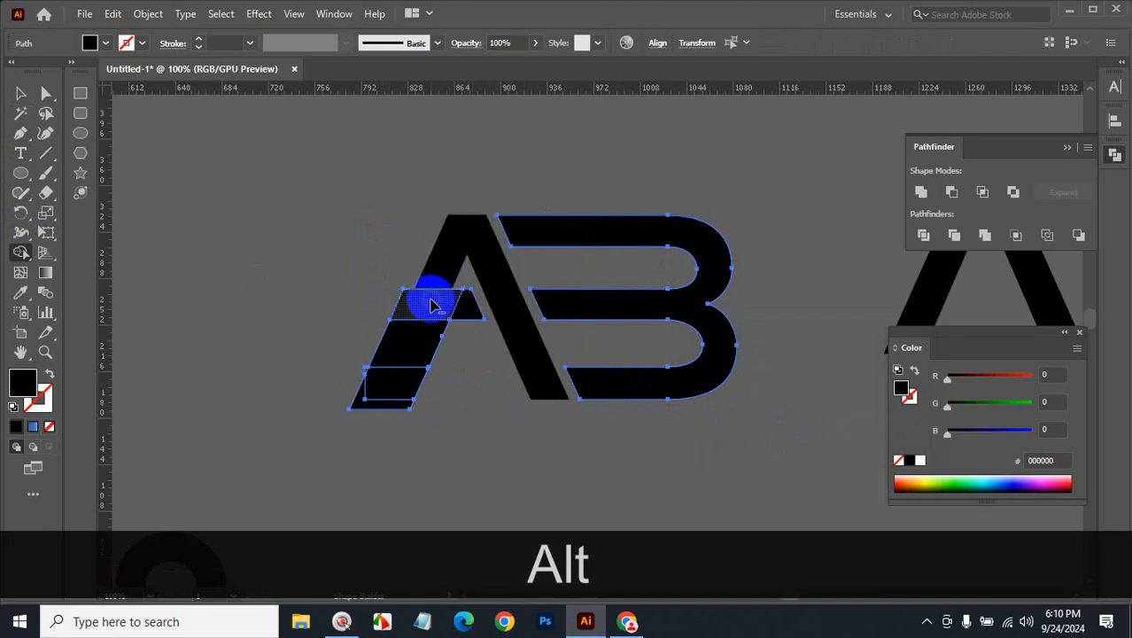
pyautogui.moveTo(432, 305); pyautogui.dragTo(366, 462)
pyautogui.keyDown('alt'); pyautogui.click(462, 303); pyautogui.keyUp('alt')
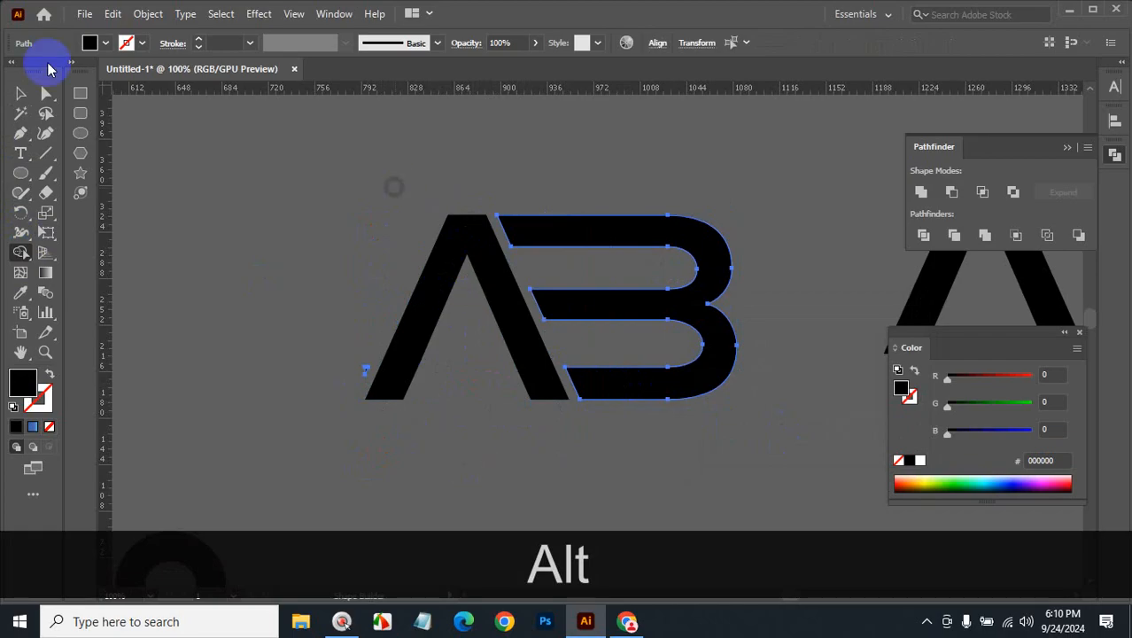
# Delete the leftover sliver beside the A's left foot
pyautogui.click(20, 92)
pyautogui.click(467, 450)
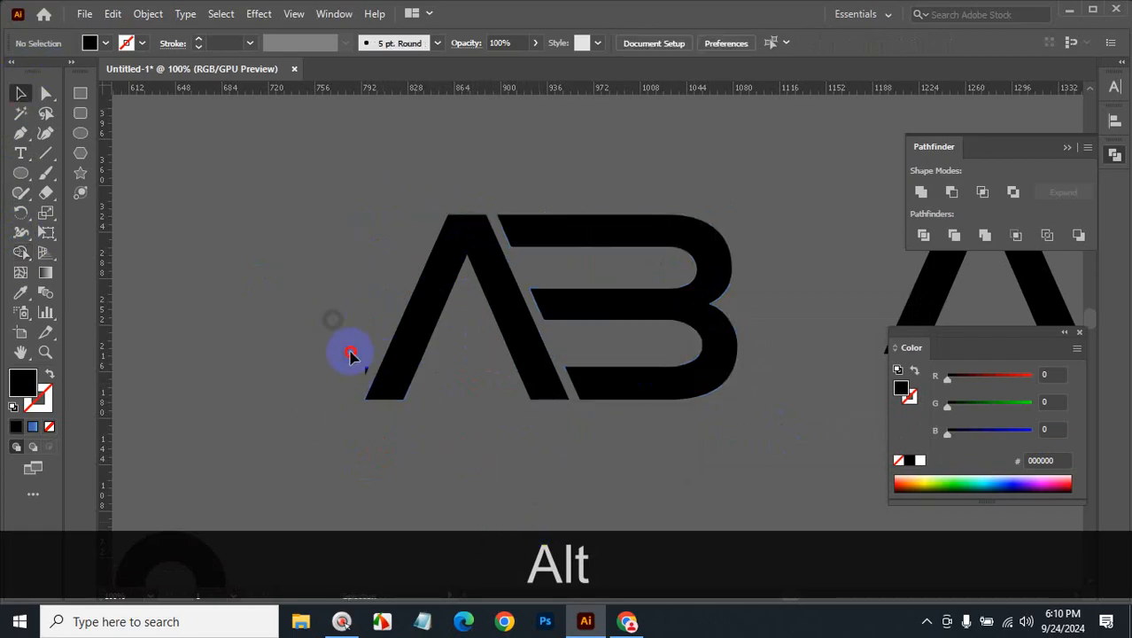
pyautogui.click(374, 387)
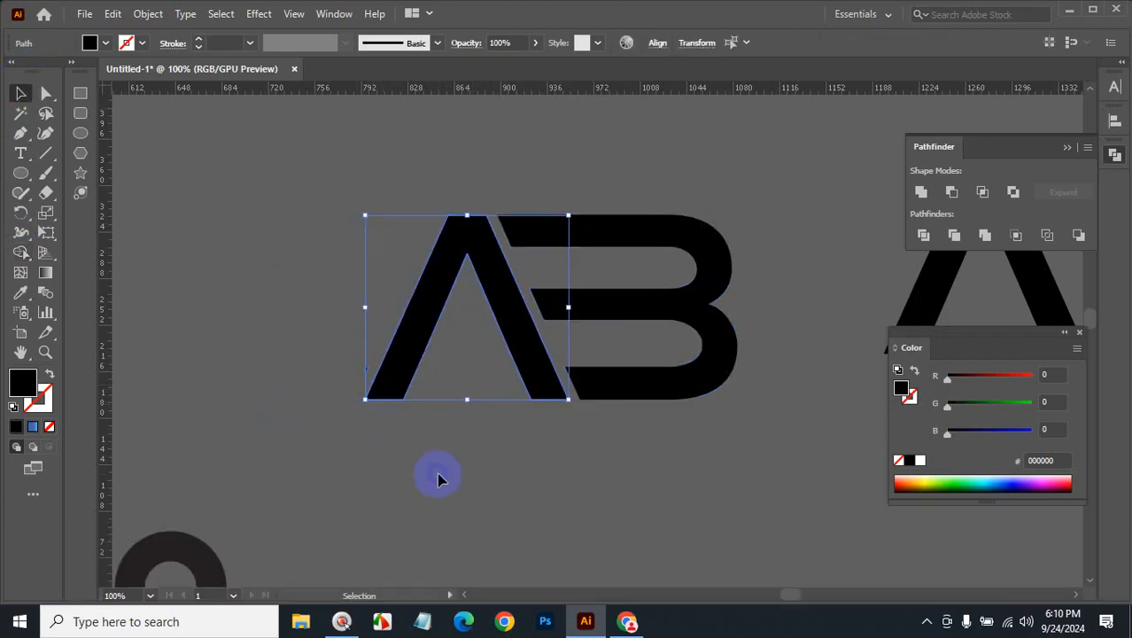
pyautogui.click(399, 434)
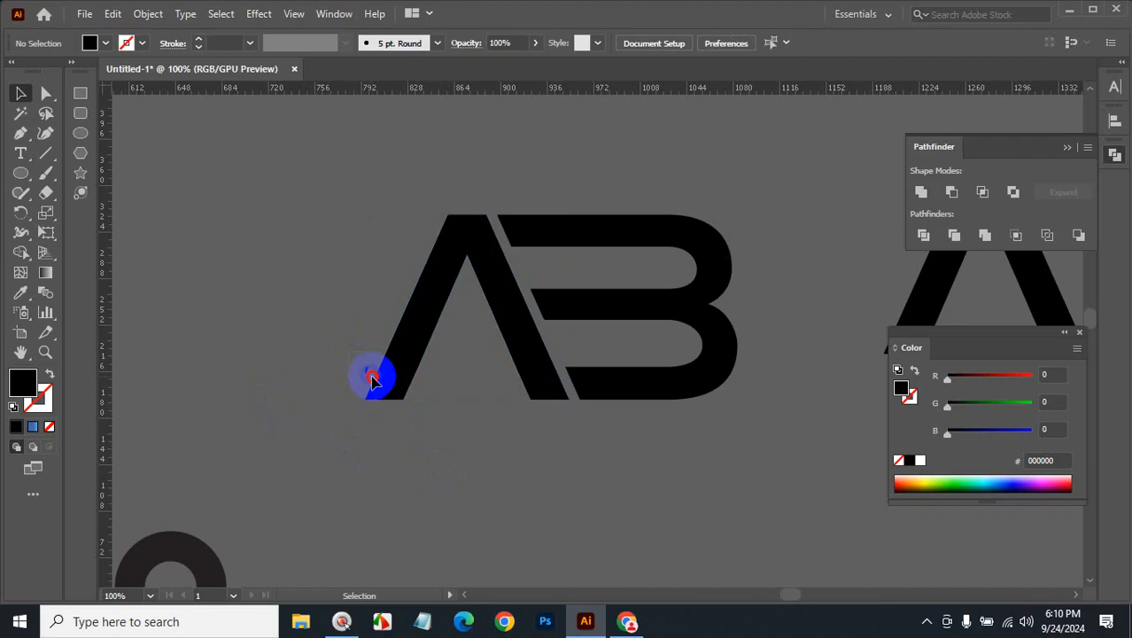
pyautogui.click(372, 379)
pyautogui.press('BackSpace')
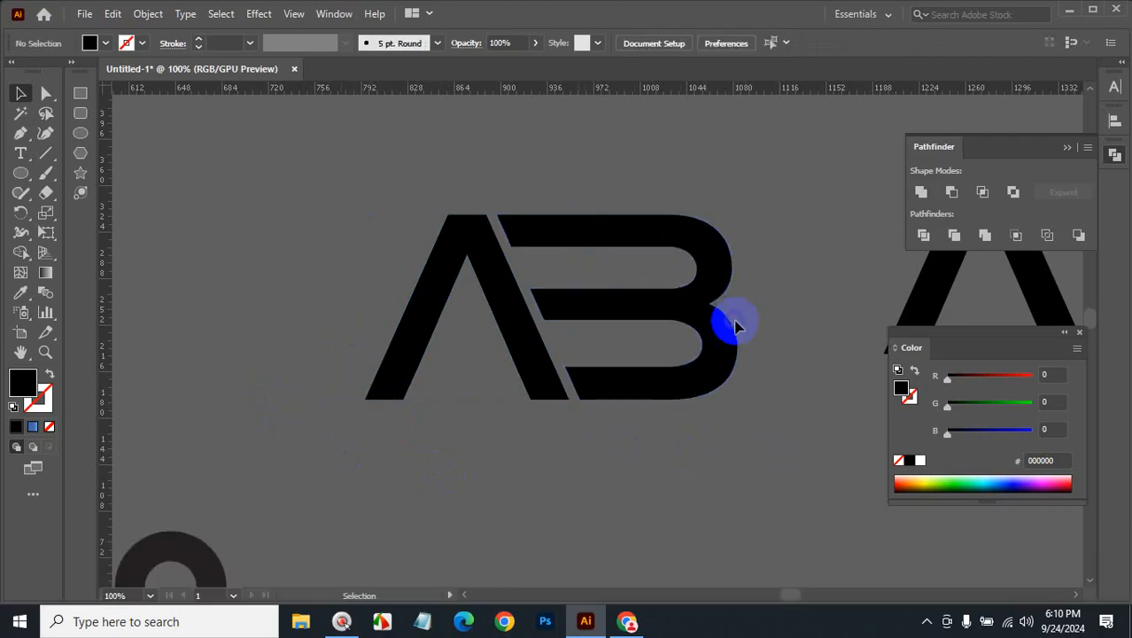
# Try to narrow the cut B by scaling it horizontally toward the A, and undo each attempt
pyautogui.click(46, 93)
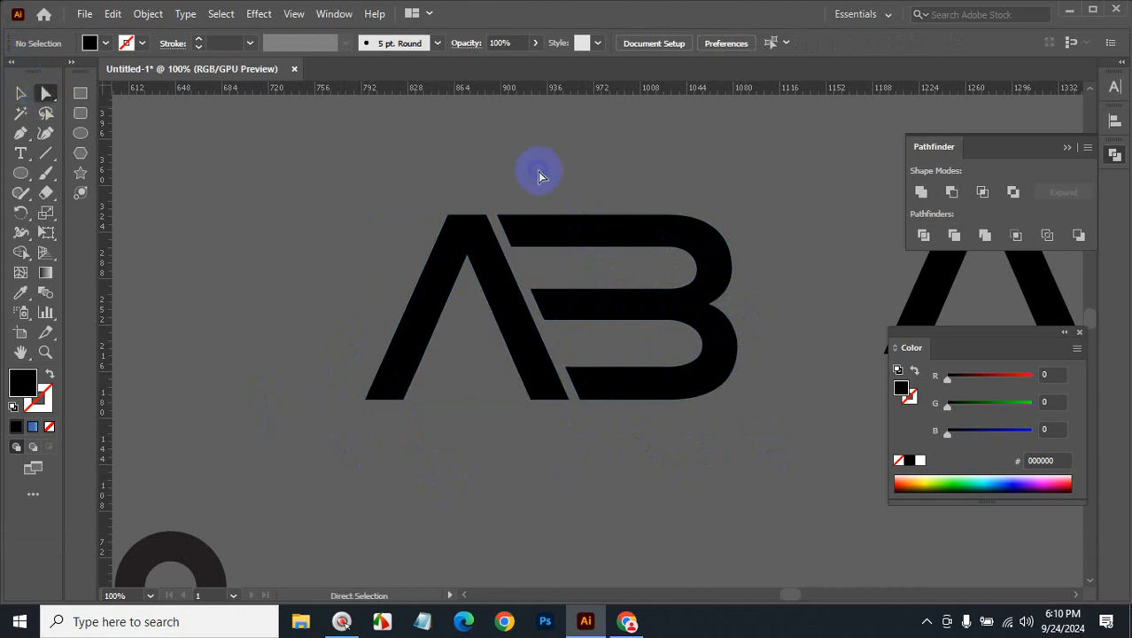
pyautogui.click(20, 93)
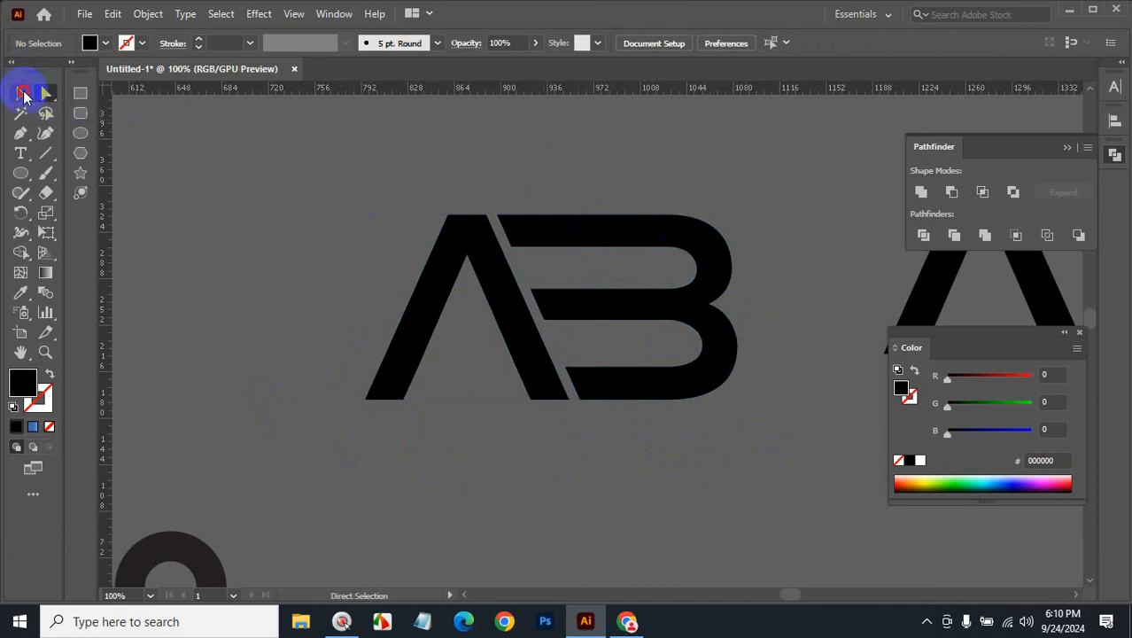
pyautogui.click(633, 241)
pyautogui.moveTo(737, 307); pyautogui.dragTo(617, 318)
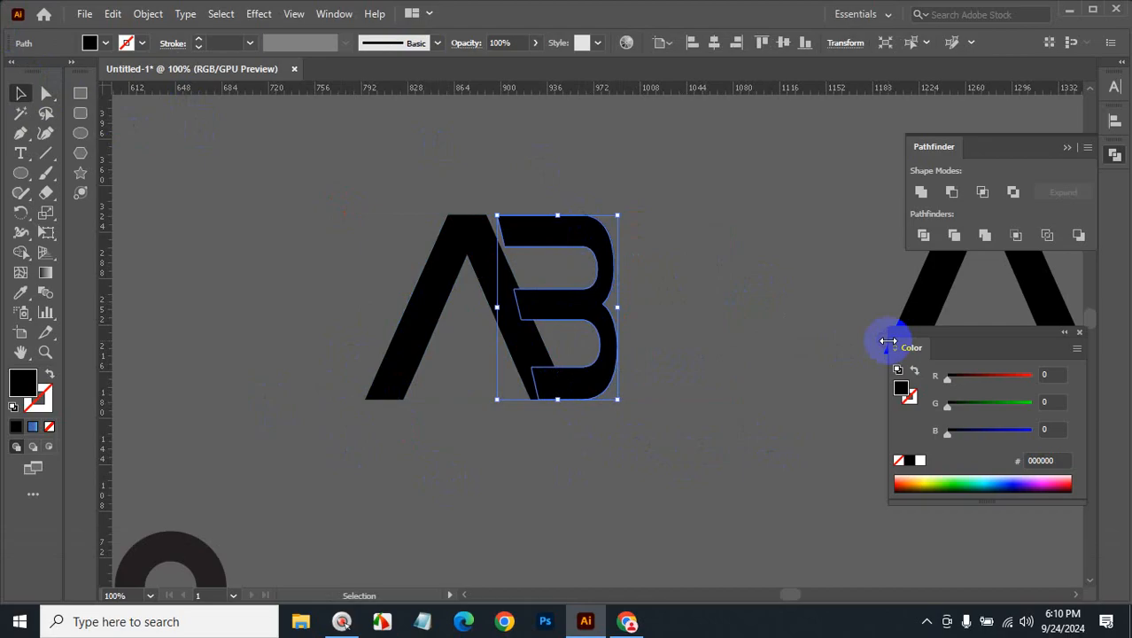
pyautogui.hotkey('ctrl', 'z')
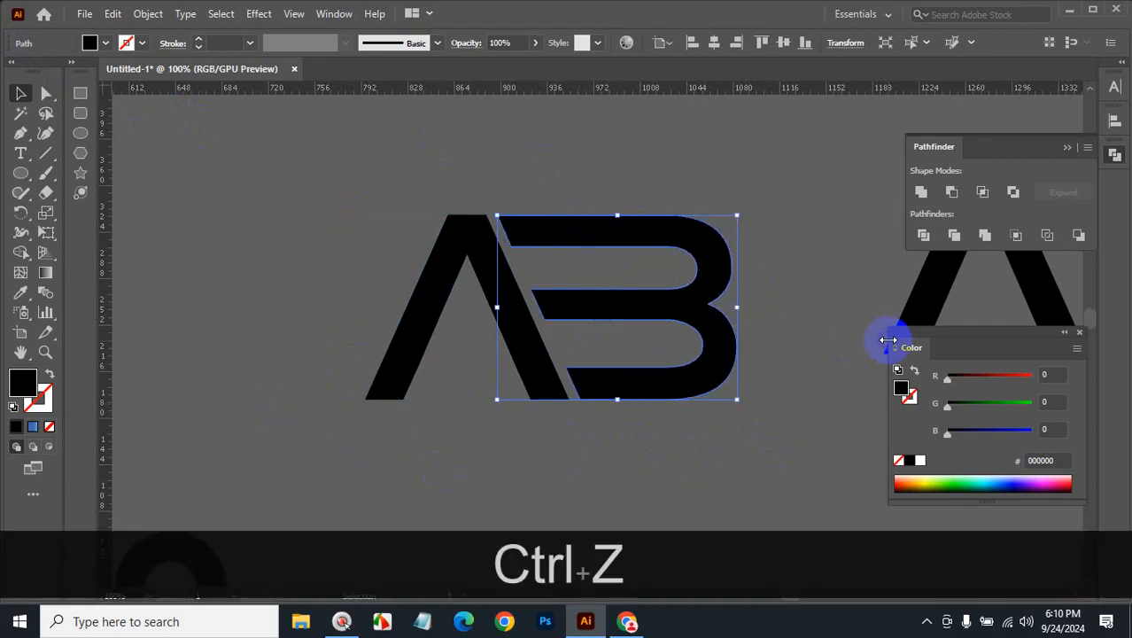
pyautogui.moveTo(737, 308); pyautogui.dragTo(664, 311)
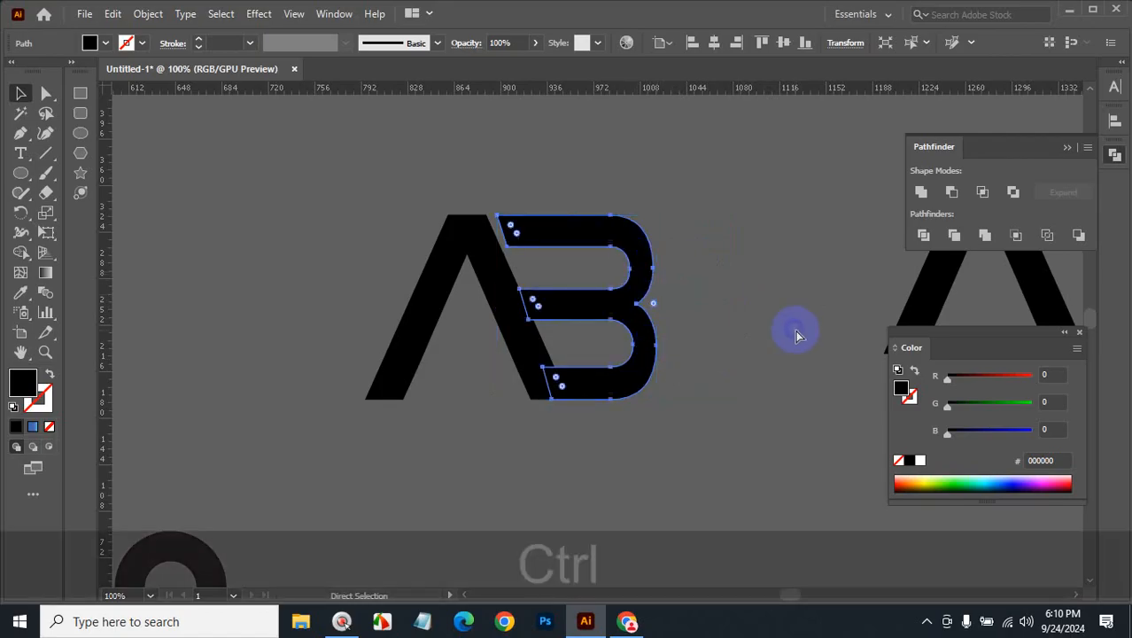
pyautogui.hotkey('ctrl', 'z')
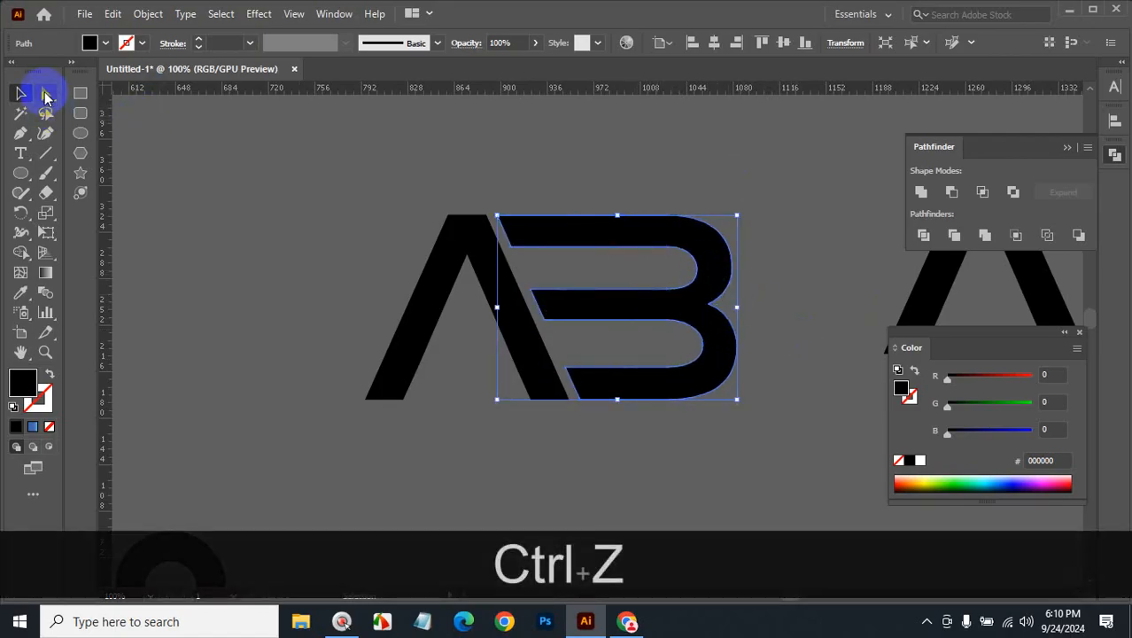
# Try to shorten the B's arms by moving the anchor points of its bowls toward the A, and undo the move
pyautogui.click(46, 93)
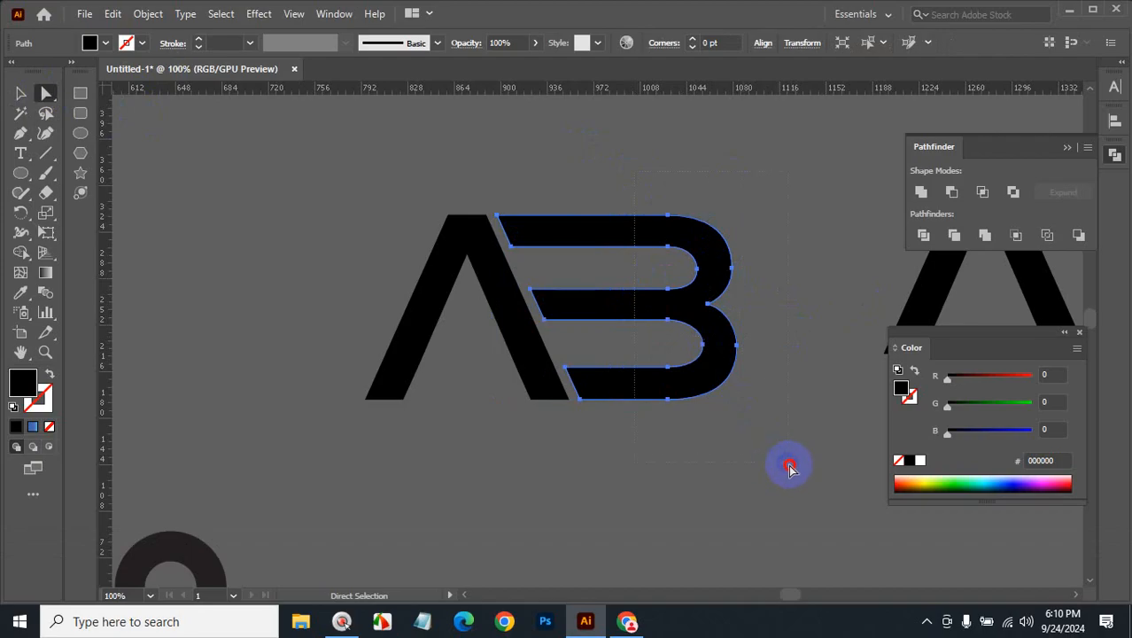
pyautogui.click(790, 455)
pyautogui.moveTo(669, 287); pyautogui.dragTo(615, 292)
pyautogui.click(777, 308)
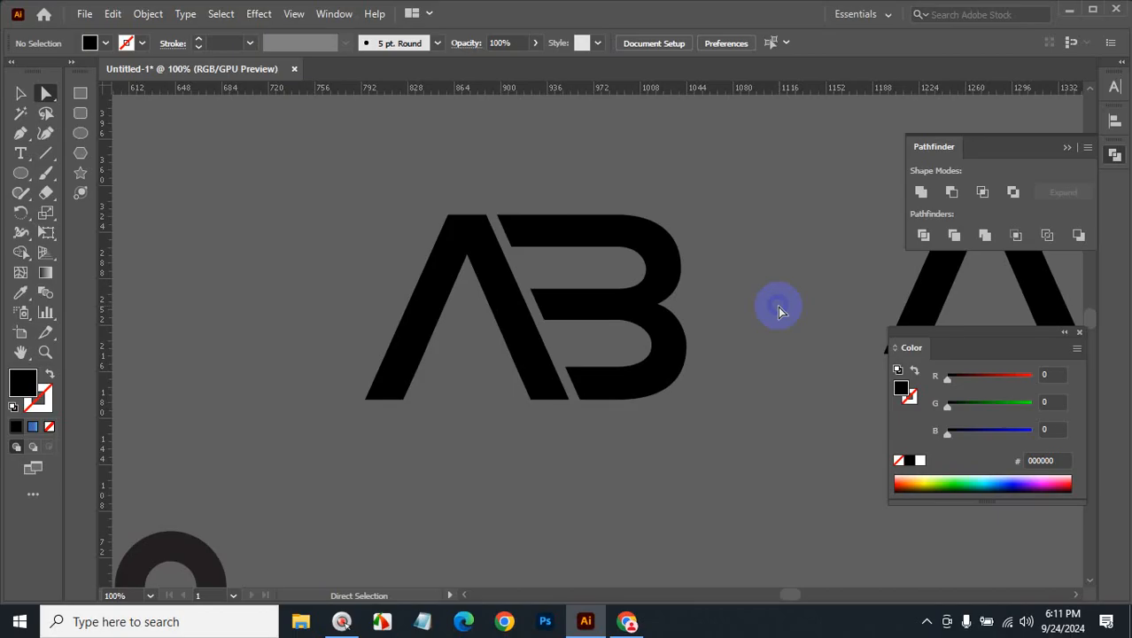
pyautogui.hotkey('ctrl', 'z')
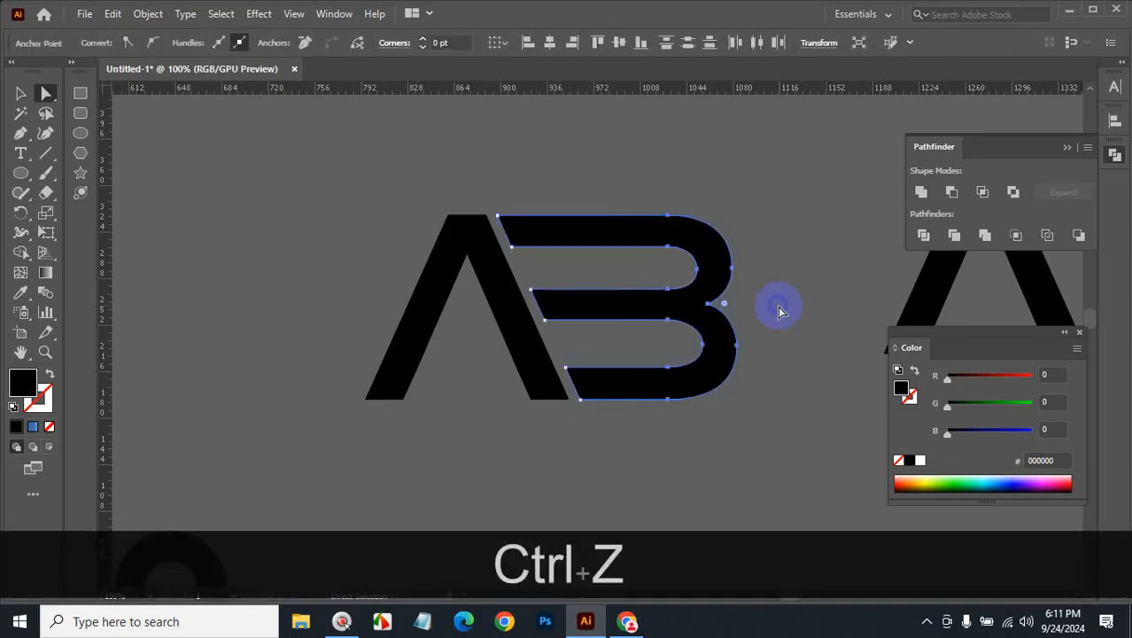
pyautogui.click(806, 297)
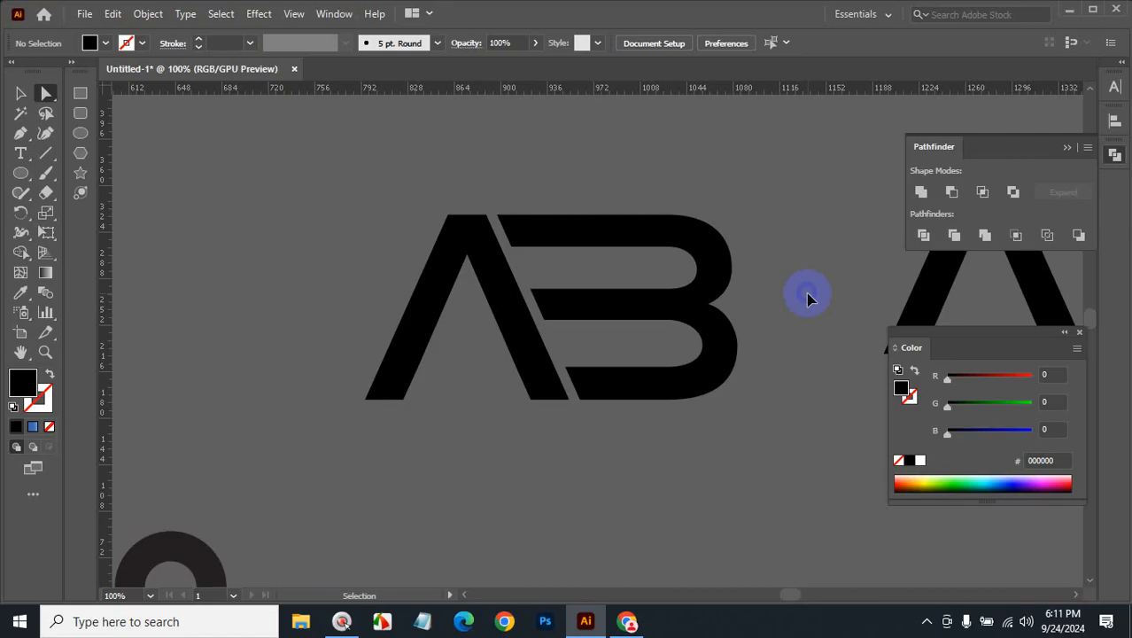
# Undo the edits back to the separate A and the B with short, square-ended arms
pyautogui.hotkey('ctrl', 'z')
pyautogui.hotkey('ctrl', 'z')
pyautogui.hotkey('ctrl', 'z')
pyautogui.hotkey('ctrl', 'z')
pyautogui.hotkey('ctrl', 'z')
pyautogui.hotkey('ctrl', 'z')
pyautogui.hotkey('ctrl', 'z')
pyautogui.hotkey('ctrl', 'z')
pyautogui.hotkey('ctrl', 'z')
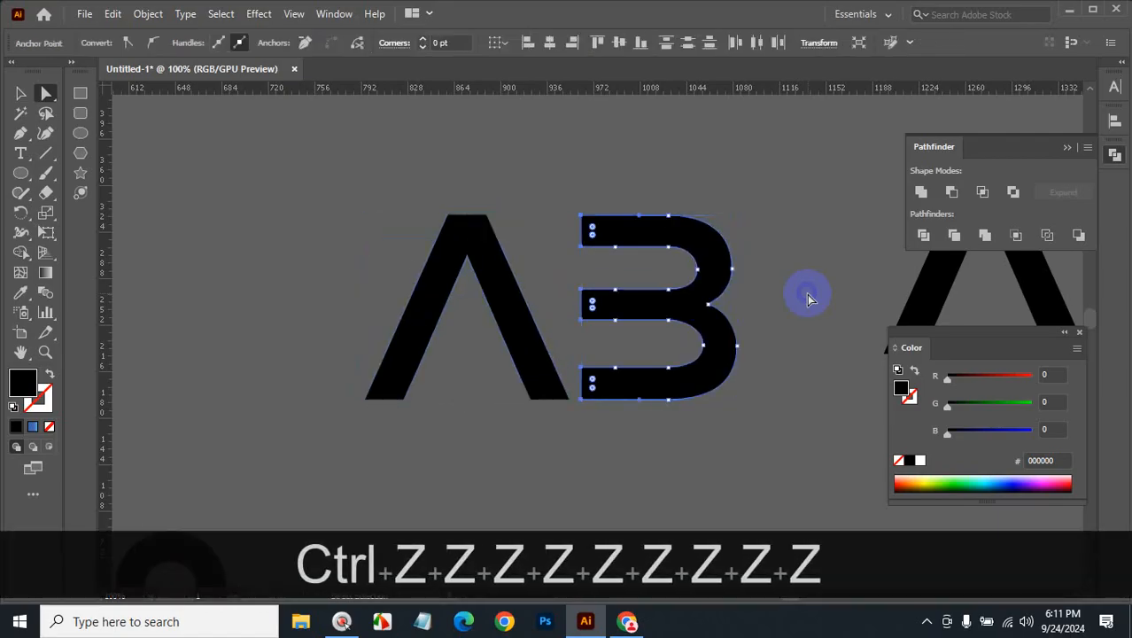
pyautogui.click(575, 497)
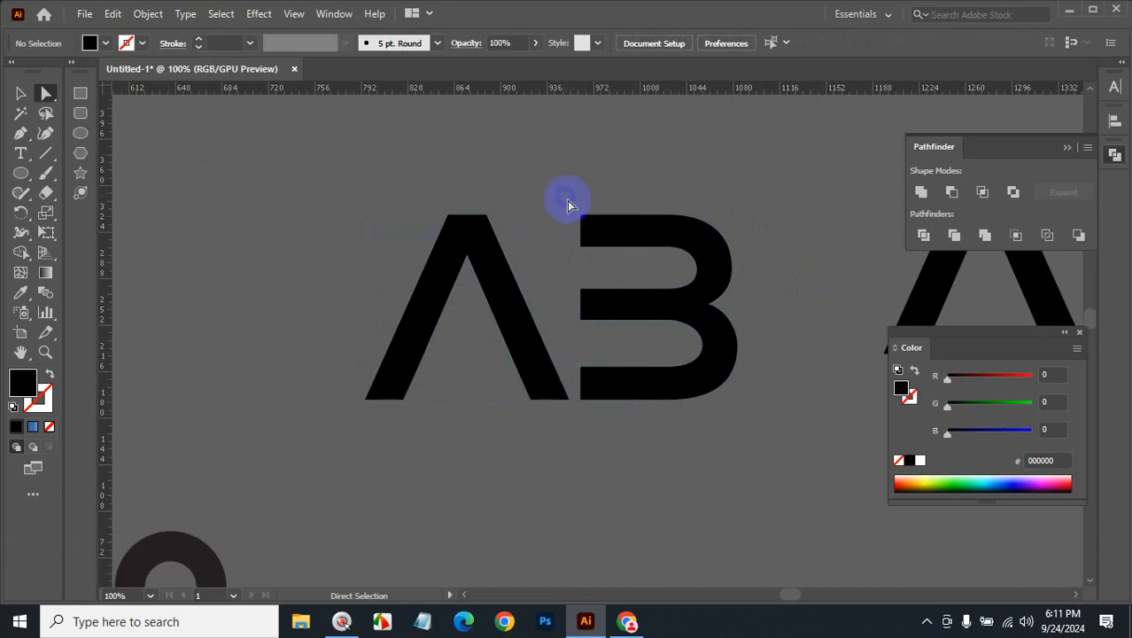
# Extend the B's upper and middle arms horizontally to the A's apex edge, and its lower arm into the A's right leg
pyautogui.moveTo(569, 205); pyautogui.dragTo(599, 304)
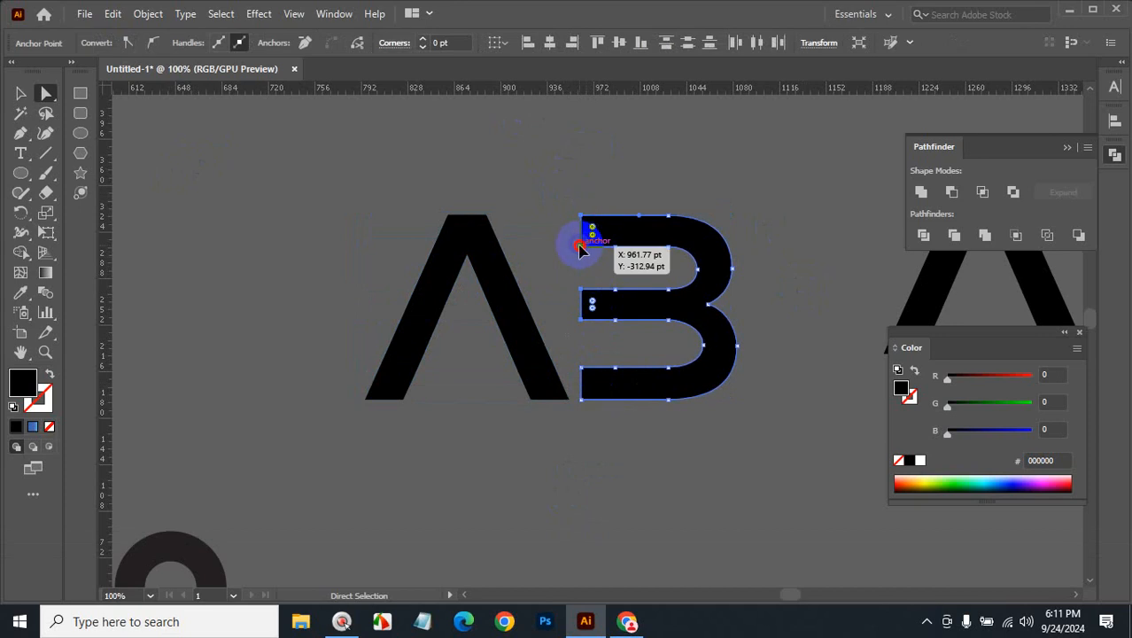
pyautogui.moveTo(578, 246); pyautogui.dragTo(485, 249)
pyautogui.click(480, 455)
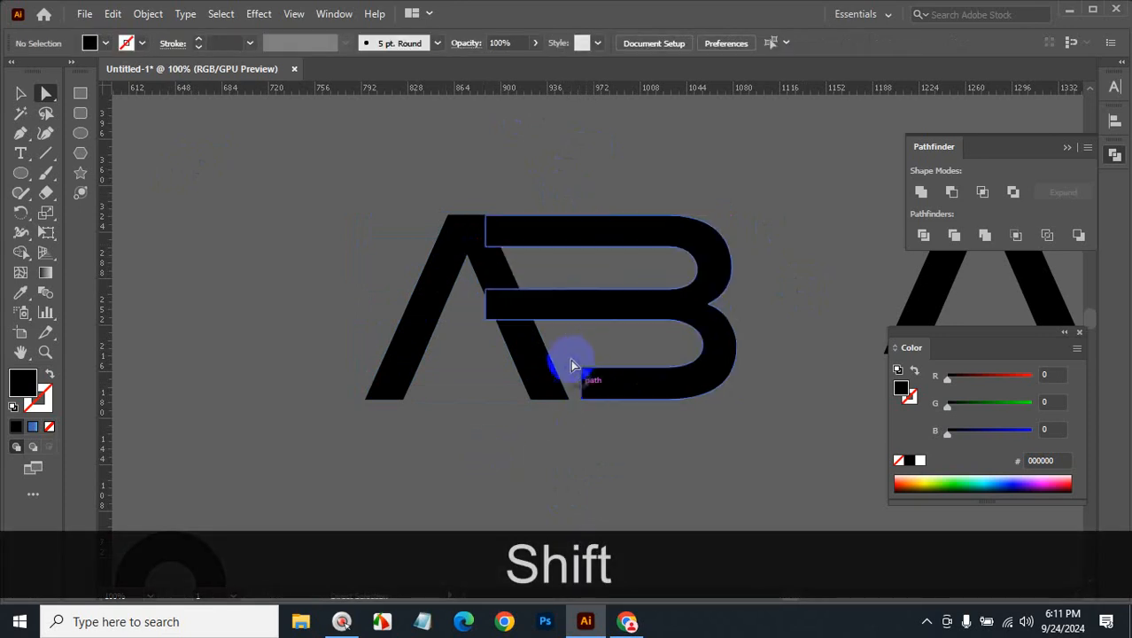
pyautogui.click(581, 400)
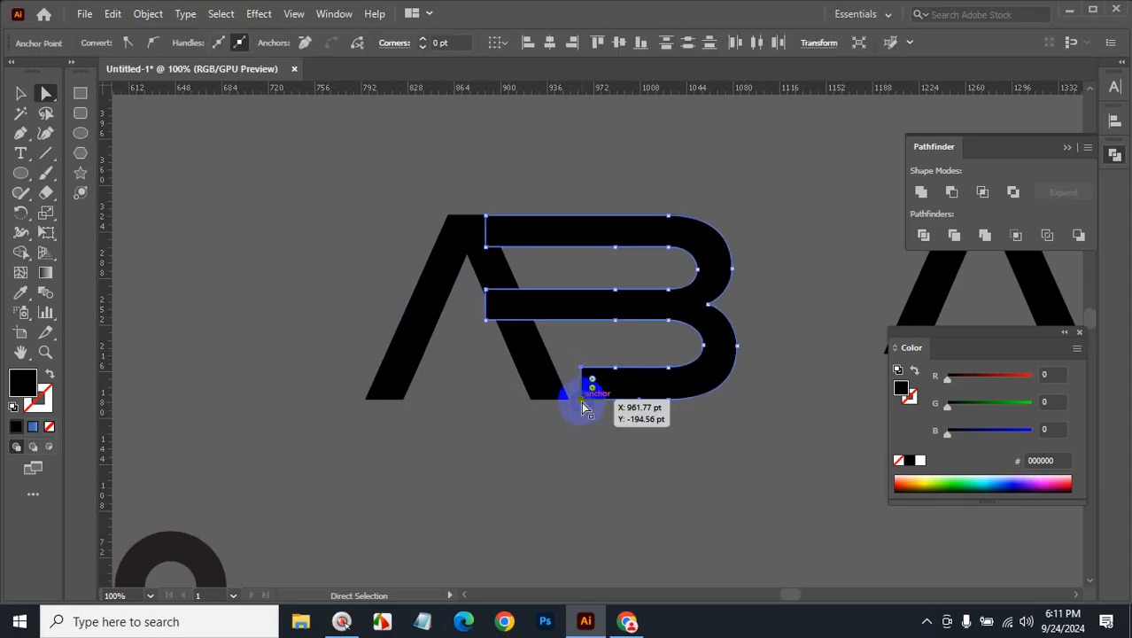
pyautogui.moveTo(582, 404); pyautogui.dragTo(549, 397)
pyautogui.click(557, 455)
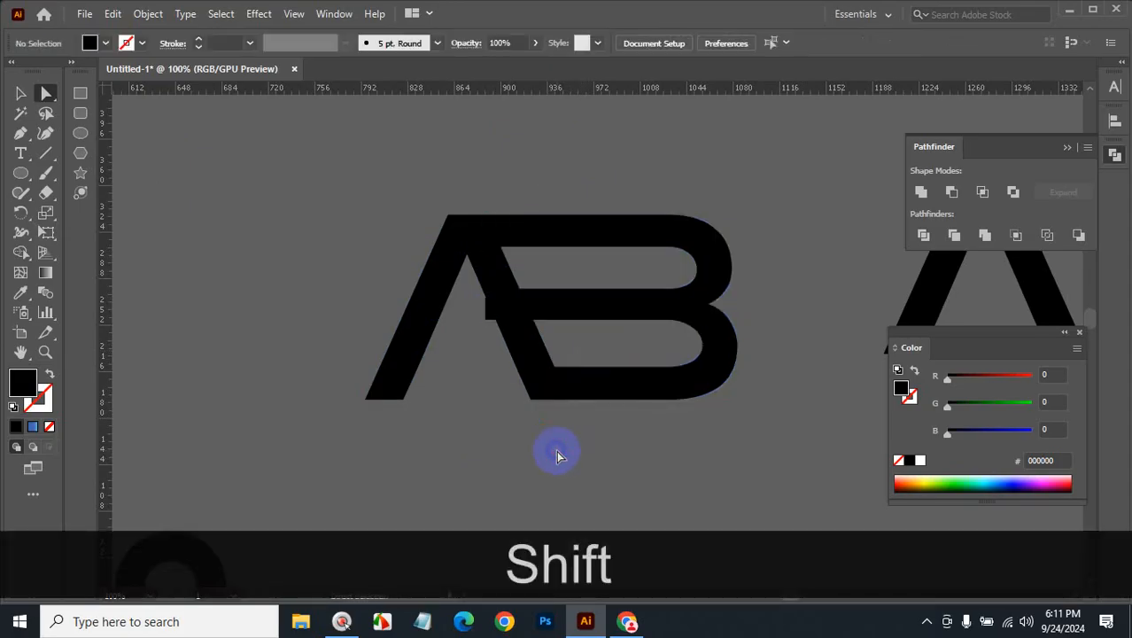
# Offset the path of the A by 8 pt with miter joins and a miter limit of 4
pyautogui.click(18, 93)
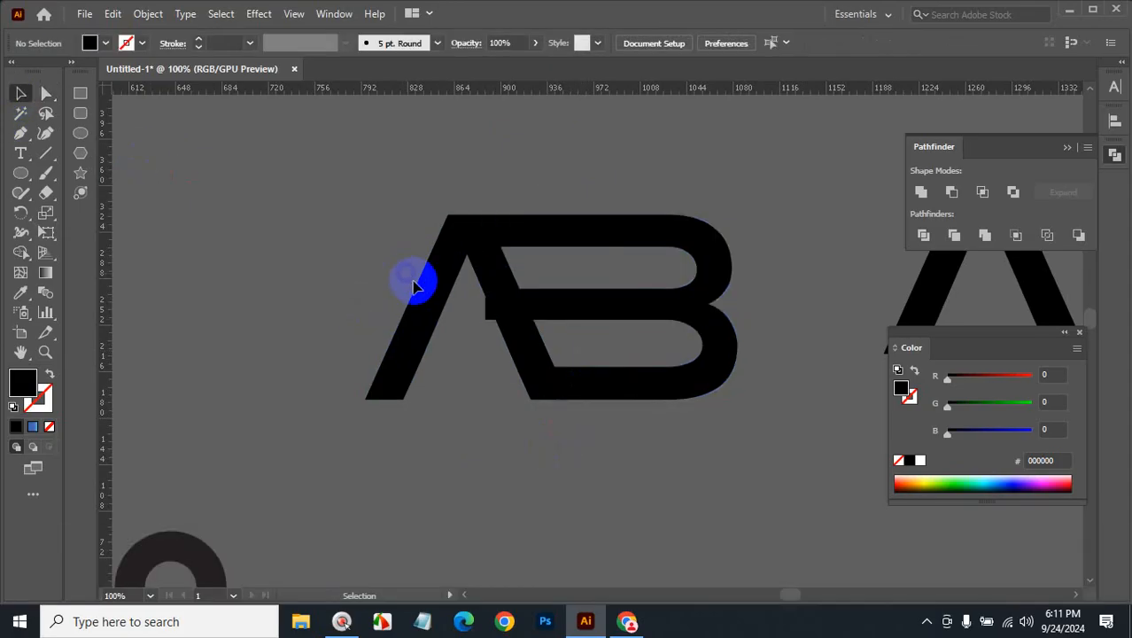
pyautogui.click(414, 283)
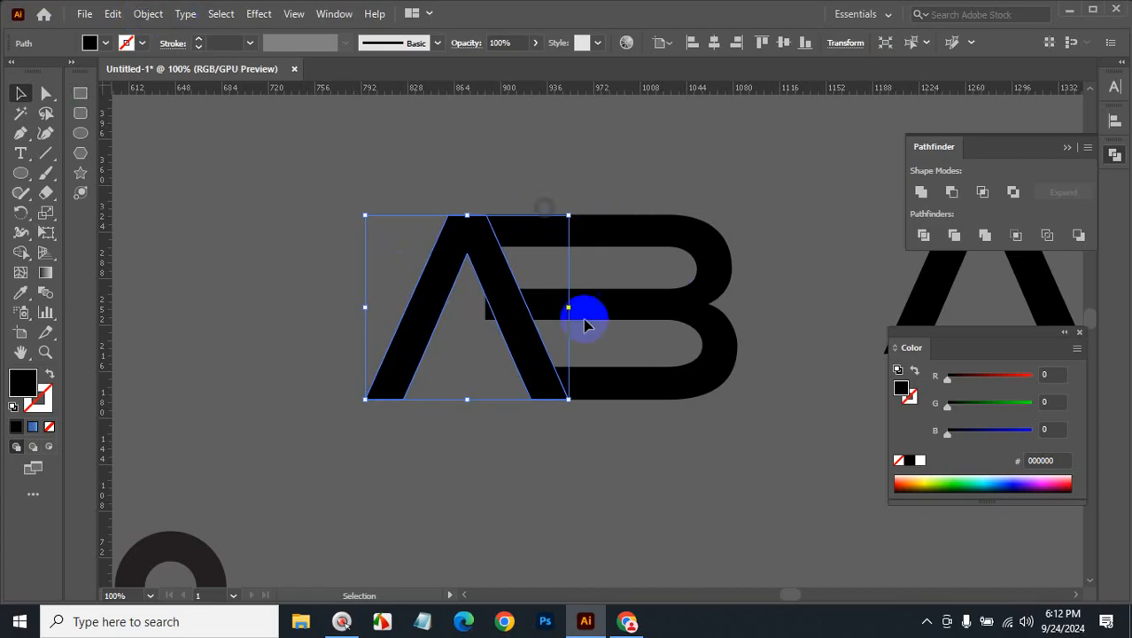
pyautogui.click(146, 14)
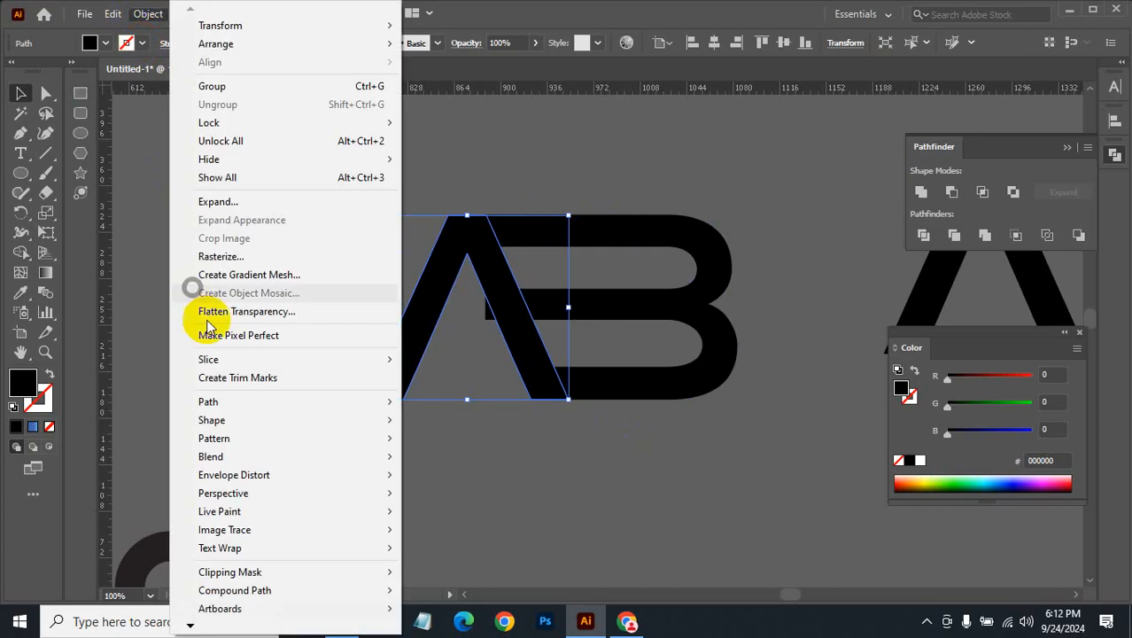
pyautogui.moveTo(217, 403)
pyautogui.click(462, 460)
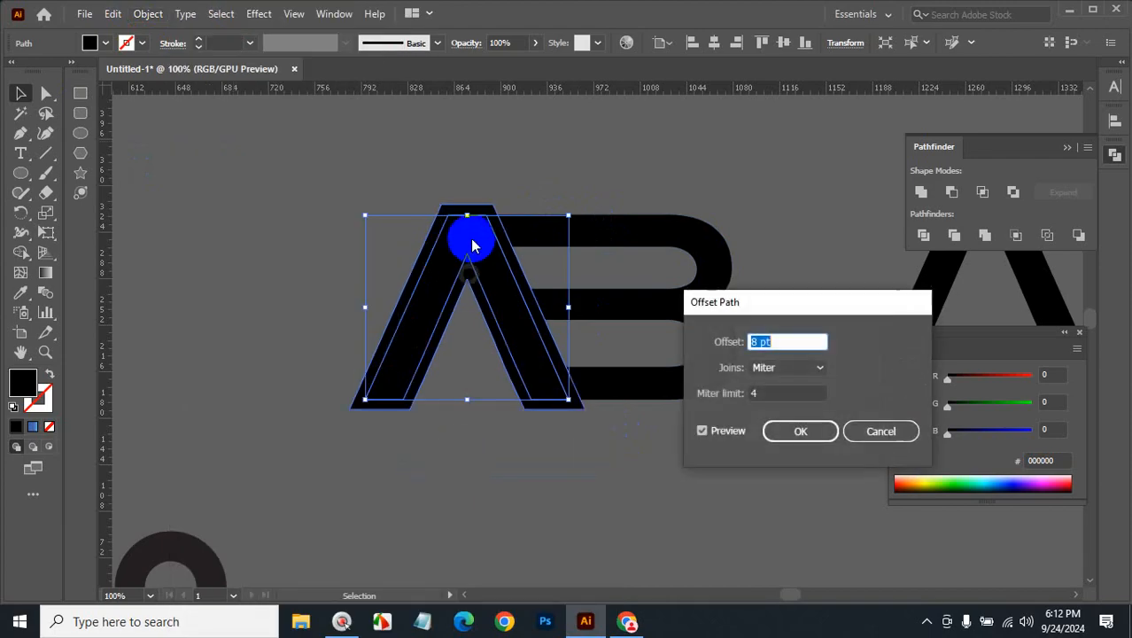
pyautogui.click(777, 431)
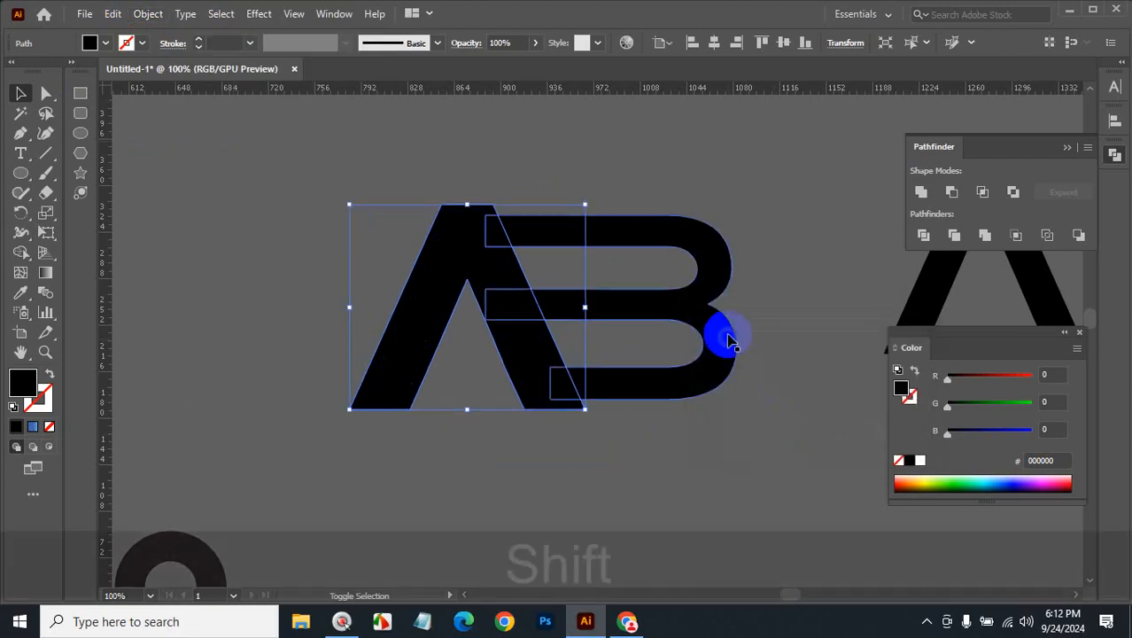
# Try cutting the offset A out of the B with Minus Front and Minus Back, undoing each result
pyautogui.keyDown('shift'); pyautogui.click(709, 323); pyautogui.keyUp('shift')
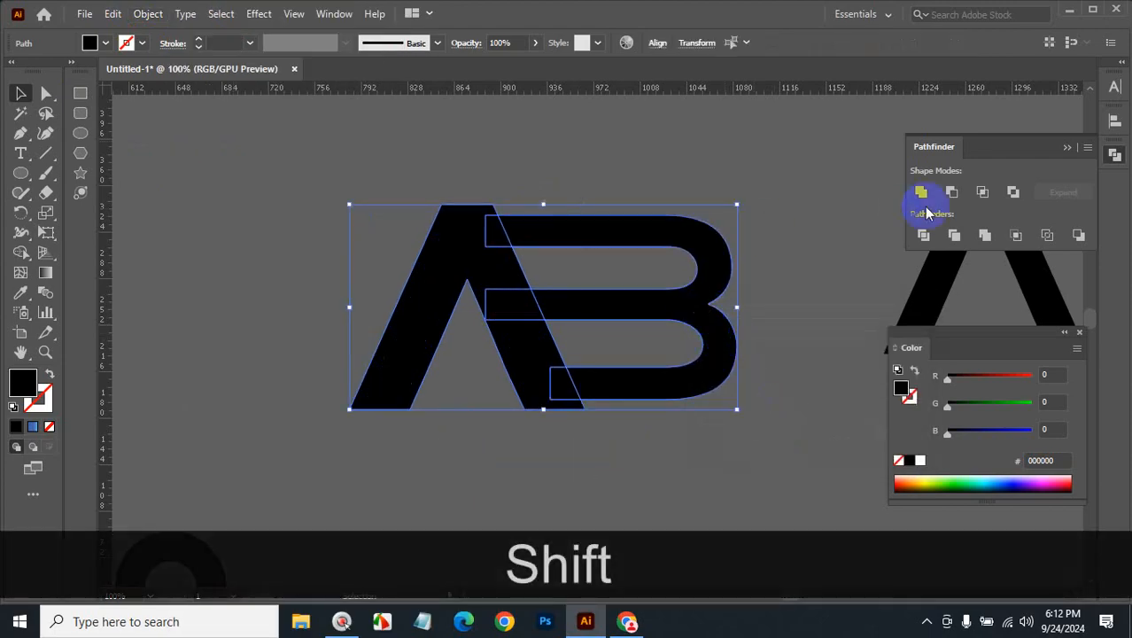
pyautogui.click(954, 194)
pyautogui.hotkey('ctrl', 'z')
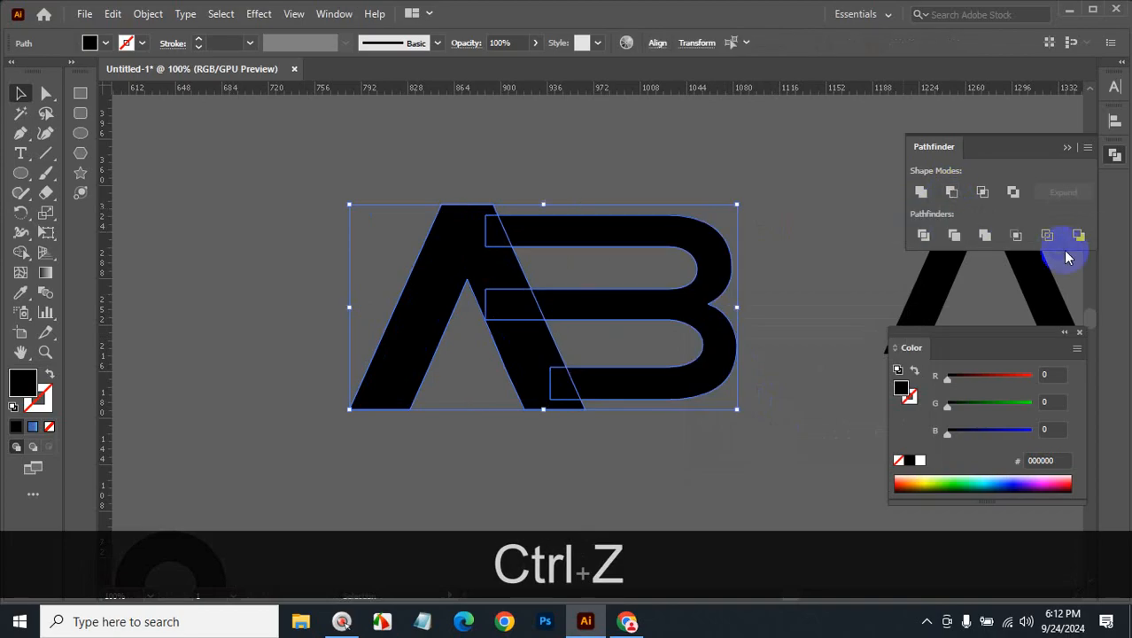
pyautogui.click(1079, 236)
pyautogui.click(811, 248)
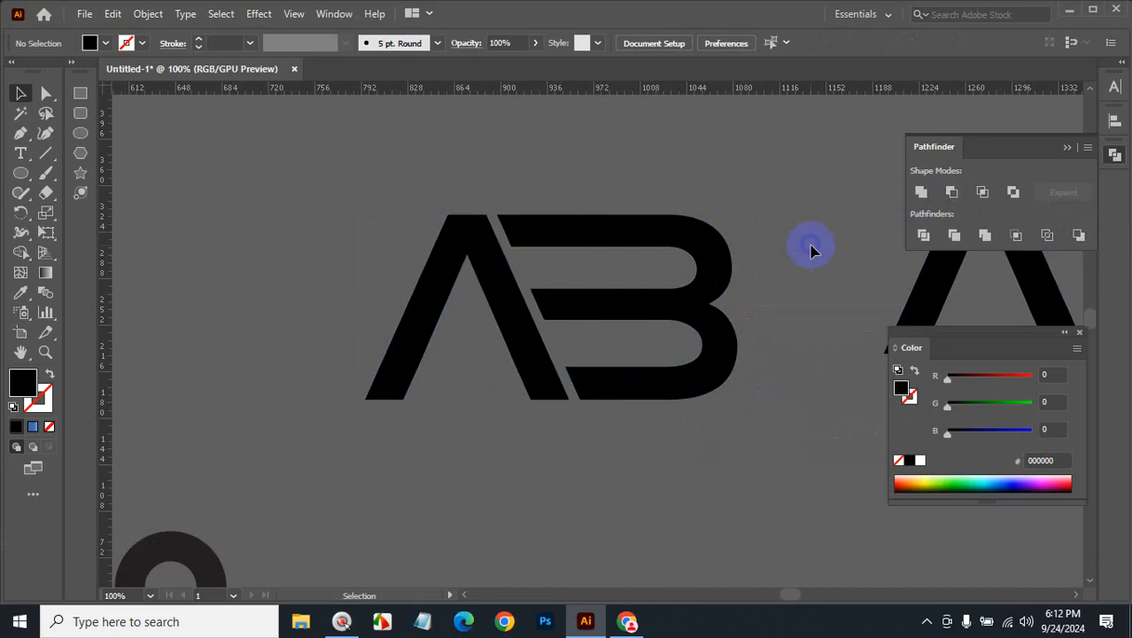
pyautogui.hotkey('ctrl', 'z')
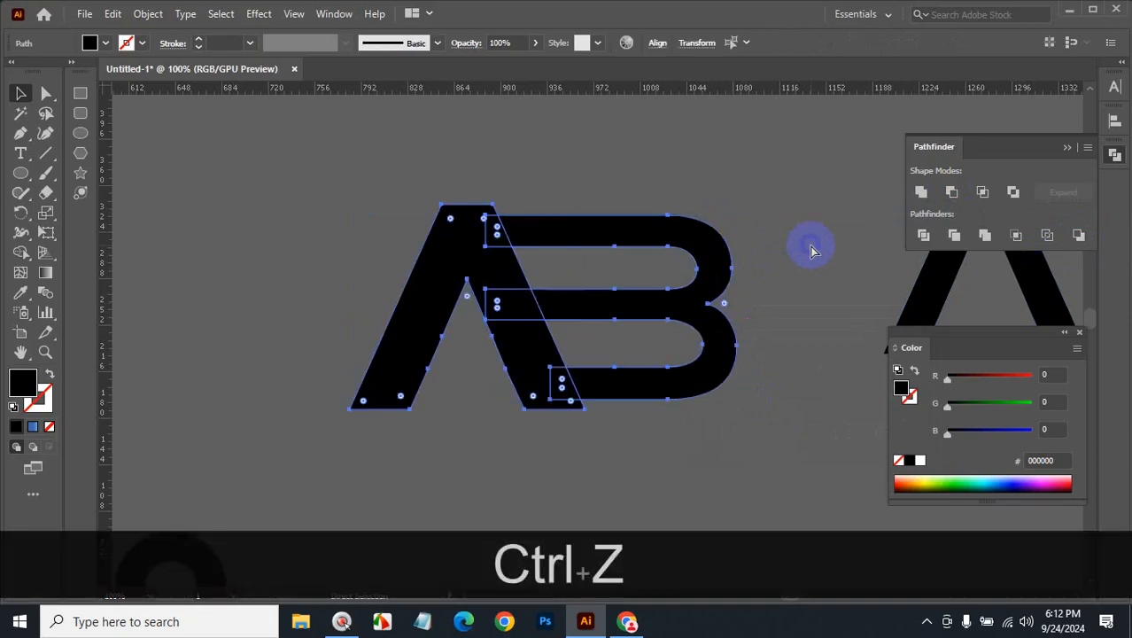
# Undo the A's path offset and the extension of the B's lower arm
pyautogui.hotkey('ctrl', 'z')
pyautogui.hotkey('ctrl', 'z')
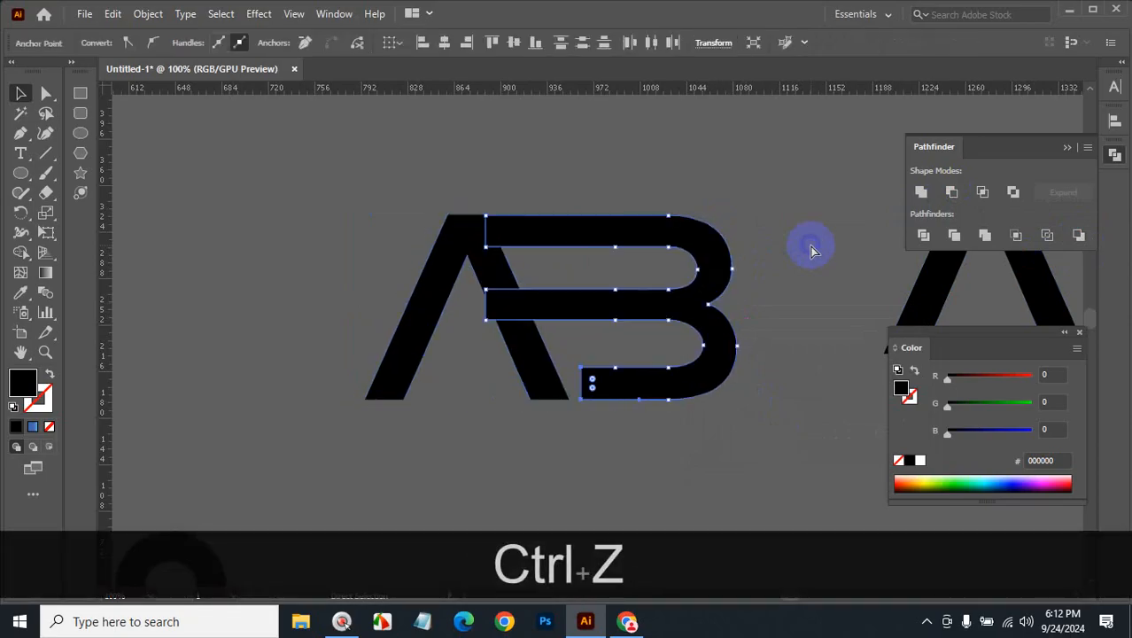
pyautogui.press('v')
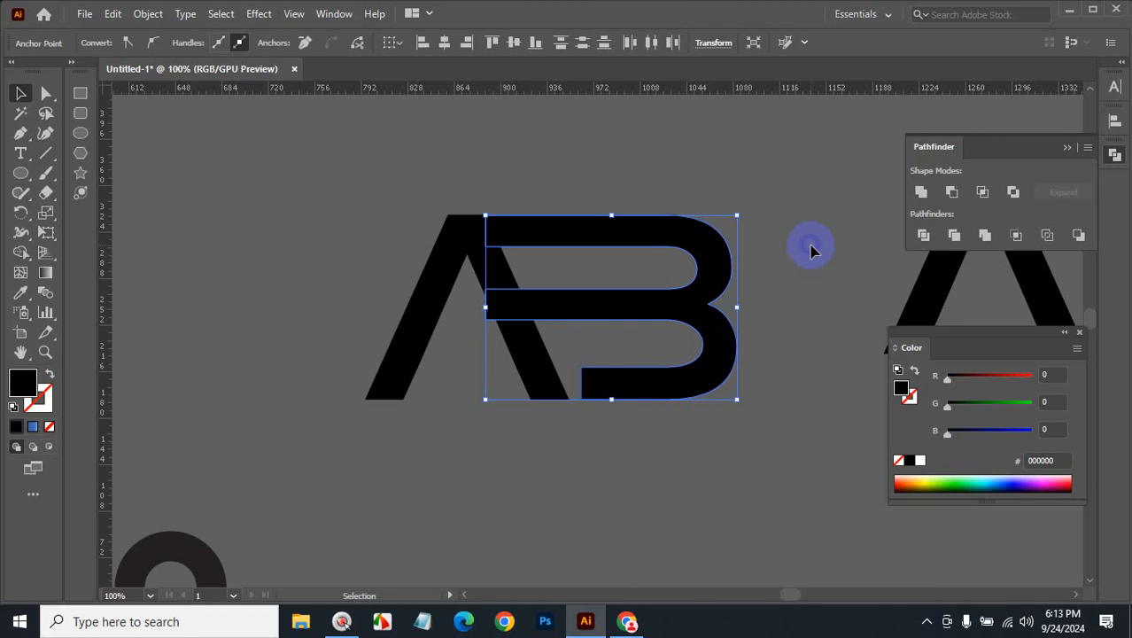
# Undo the upper and middle arm extensions, and extend all three B arms together horizontally past the A's left leg
pyautogui.click(46, 93)
pyautogui.hotkey('ctrl', 'z')
pyautogui.hotkey('ctrl', 'z')
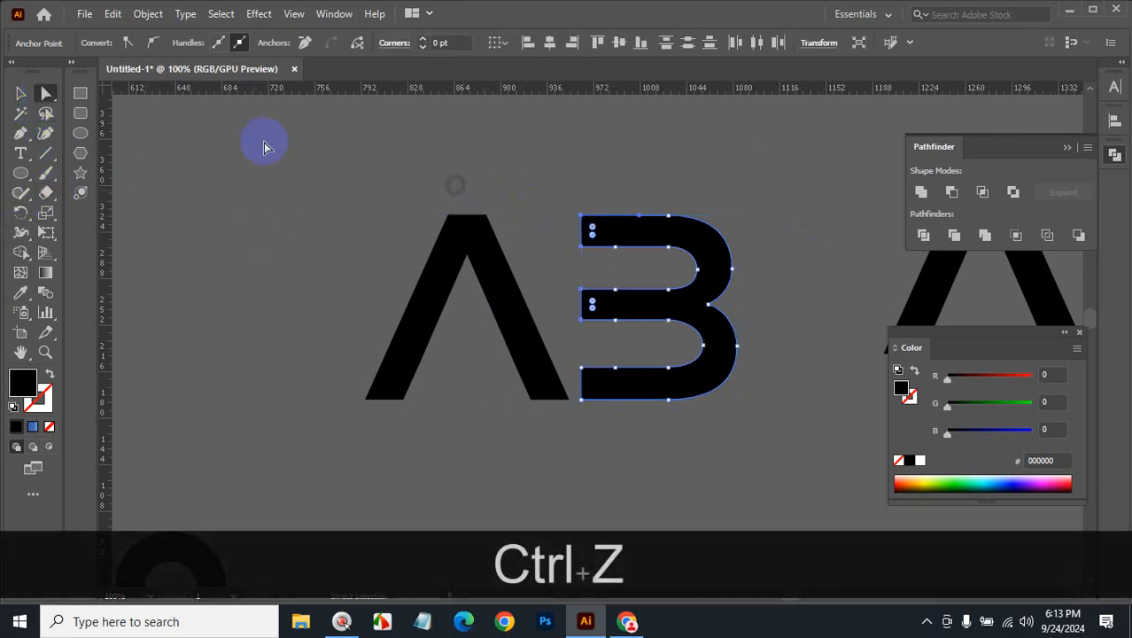
pyautogui.moveTo(571, 192); pyautogui.dragTo(601, 440)
pyautogui.moveTo(575, 325); pyautogui.dragTo(340, 306)
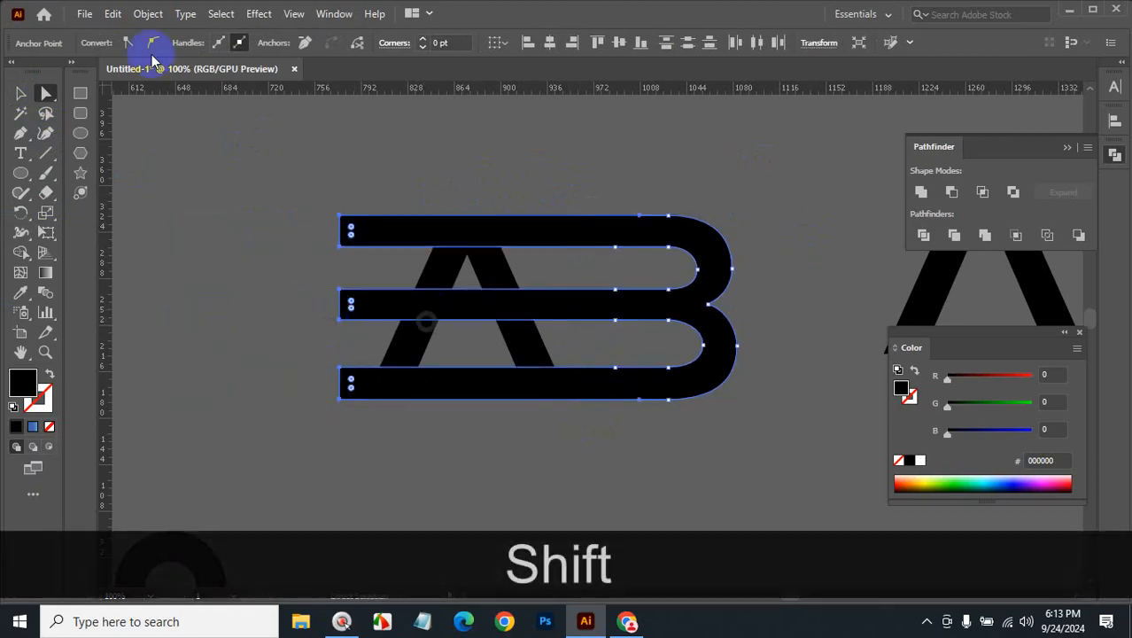
# Offset the path of the A outward with the existing offset settings
pyautogui.click(21, 99)
pyautogui.click(430, 279)
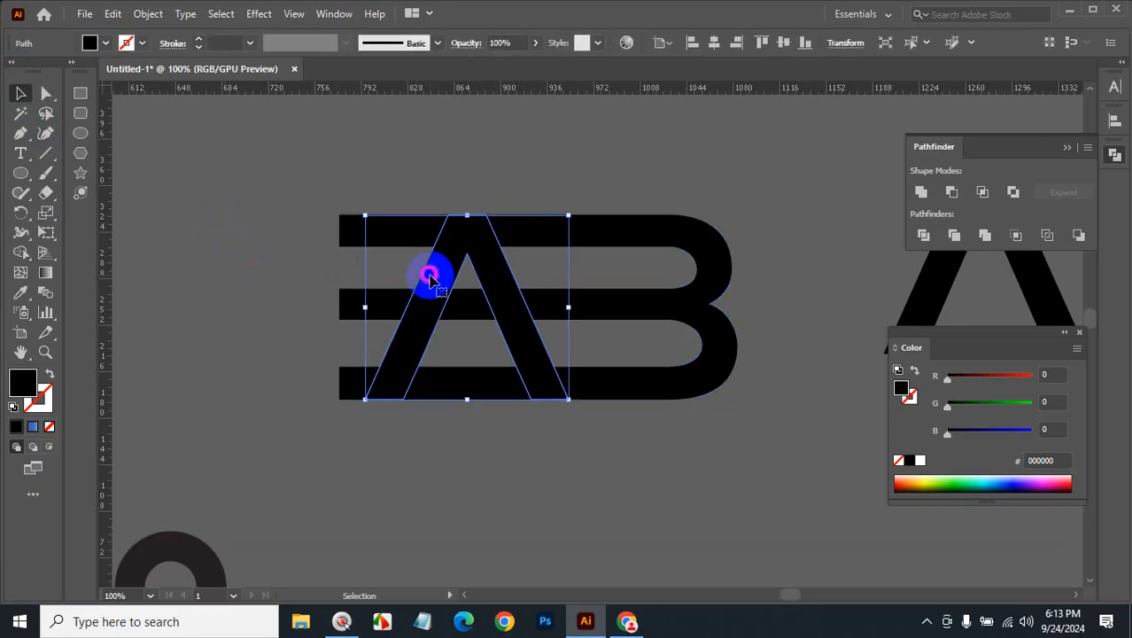
pyautogui.click(149, 14)
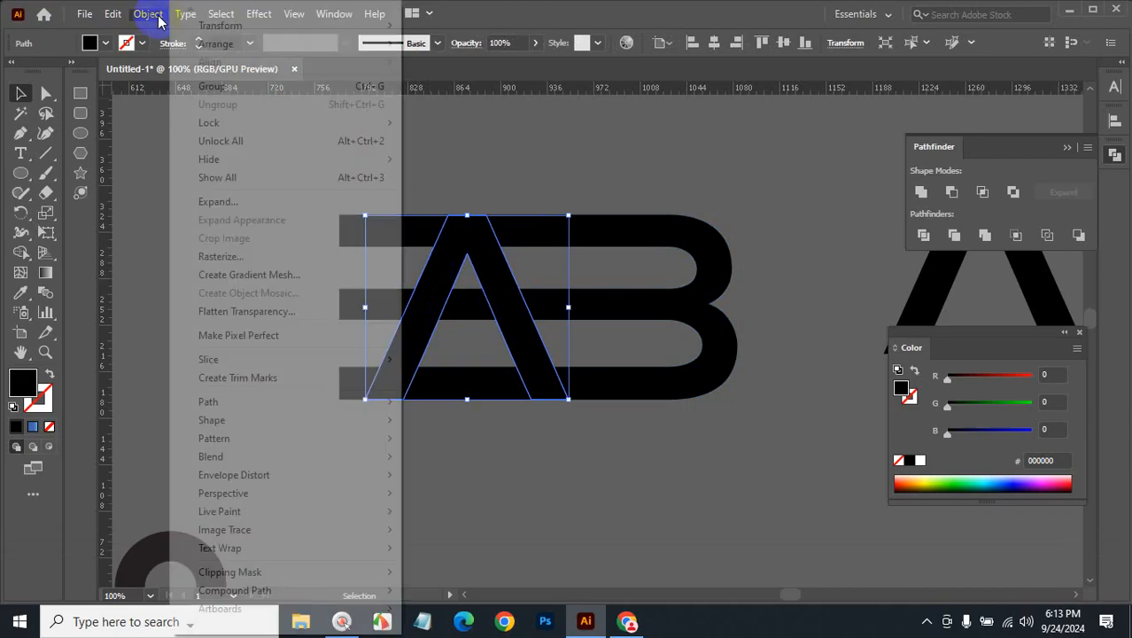
pyautogui.moveTo(230, 401)
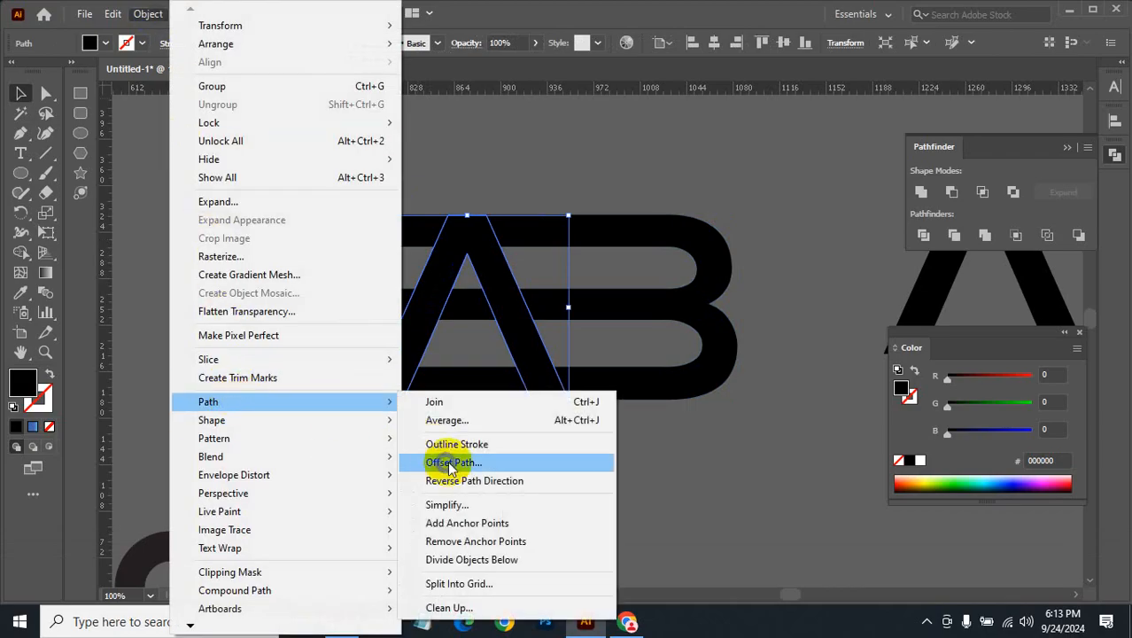
pyautogui.click(447, 462)
pyautogui.click(784, 429)
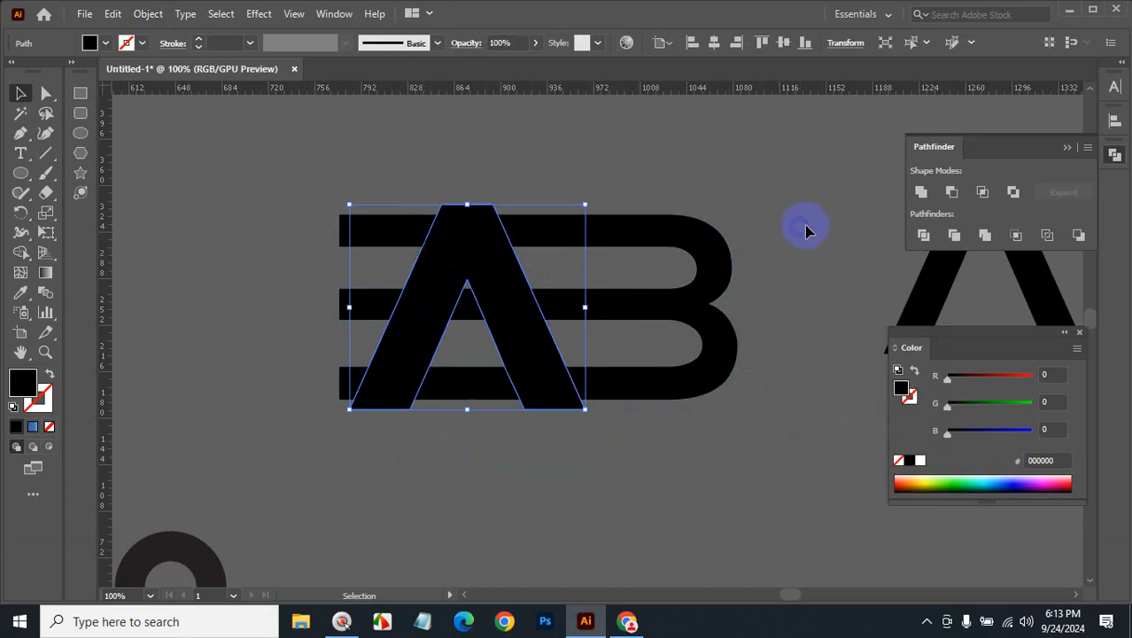
# Remove the offset A and the leftover arm pieces from the B with Shape Builder, leaving slanted arm ends beside the A
pyautogui.keyDown('shift'); pyautogui.click(713, 282); pyautogui.keyUp('shift')
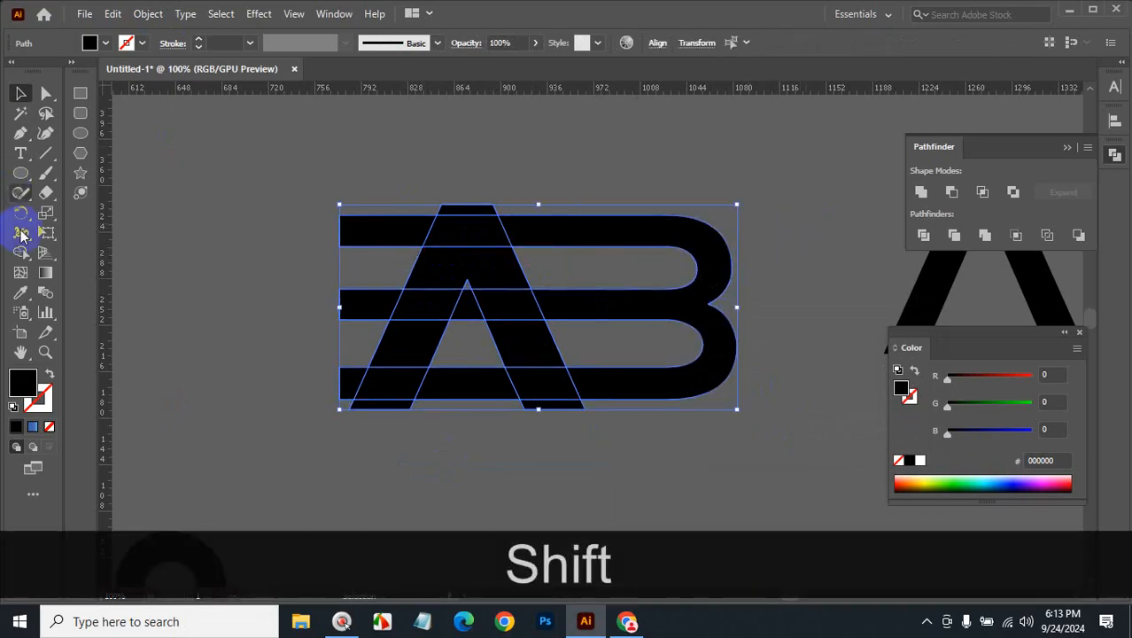
pyautogui.click(22, 254)
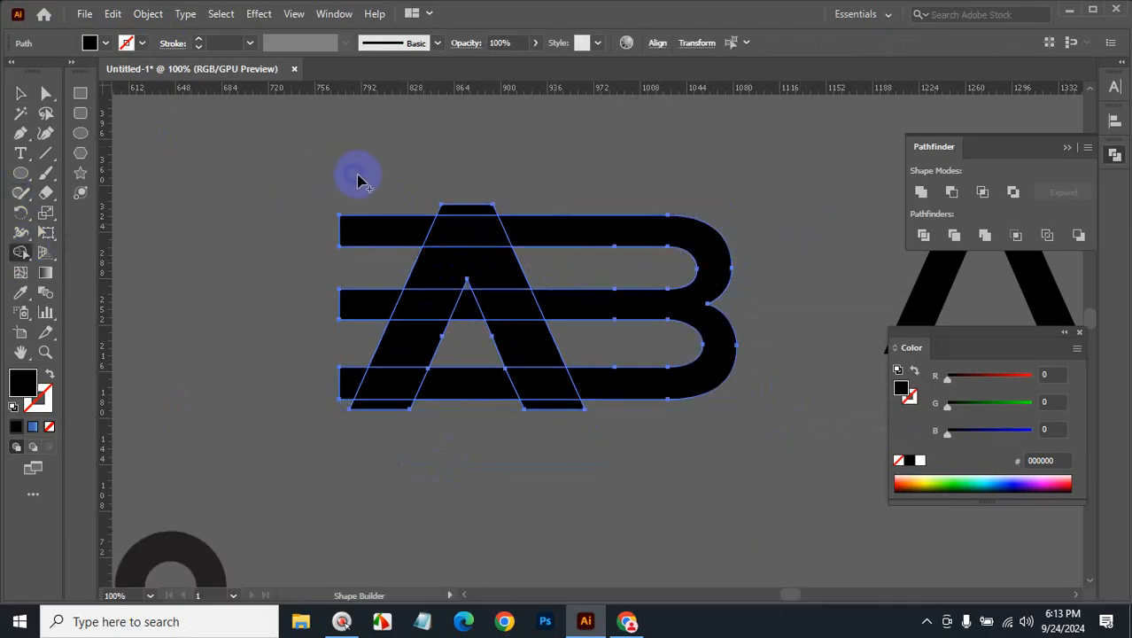
pyautogui.moveTo(363, 262)
pyautogui.mouseDown()
pyautogui.moveTo(344, 389)
pyautogui.moveTo(408, 356)
pyautogui.moveTo(469, 211)
pyautogui.moveTo(560, 416)
pyautogui.mouseUp()
pyautogui.moveTo(474, 423)
pyautogui.mouseDown()
pyautogui.moveTo(467, 306)
pyautogui.moveTo(472, 379)
pyautogui.mouseUp()
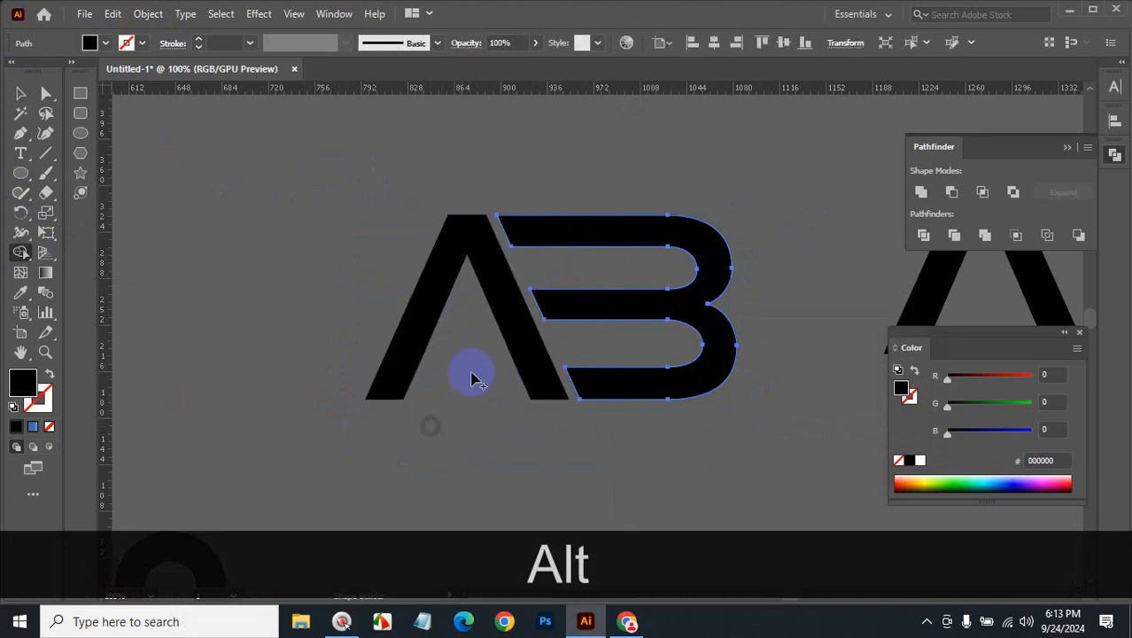
pyautogui.click(18, 95)
pyautogui.click(291, 283)
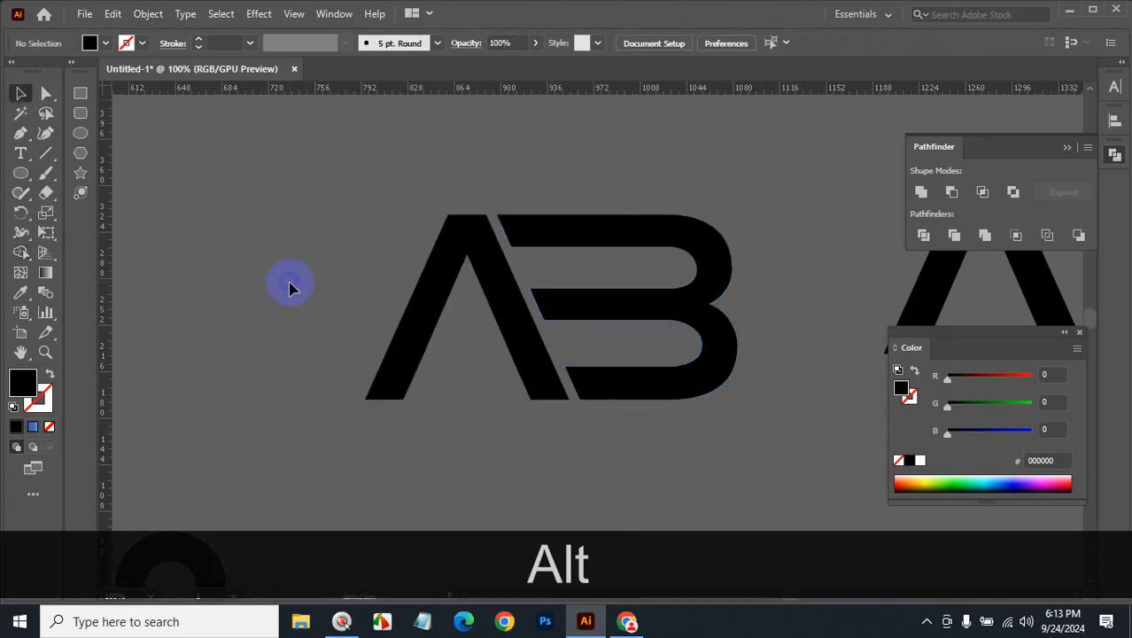
pyautogui.click(712, 289)
pyautogui.click(453, 352)
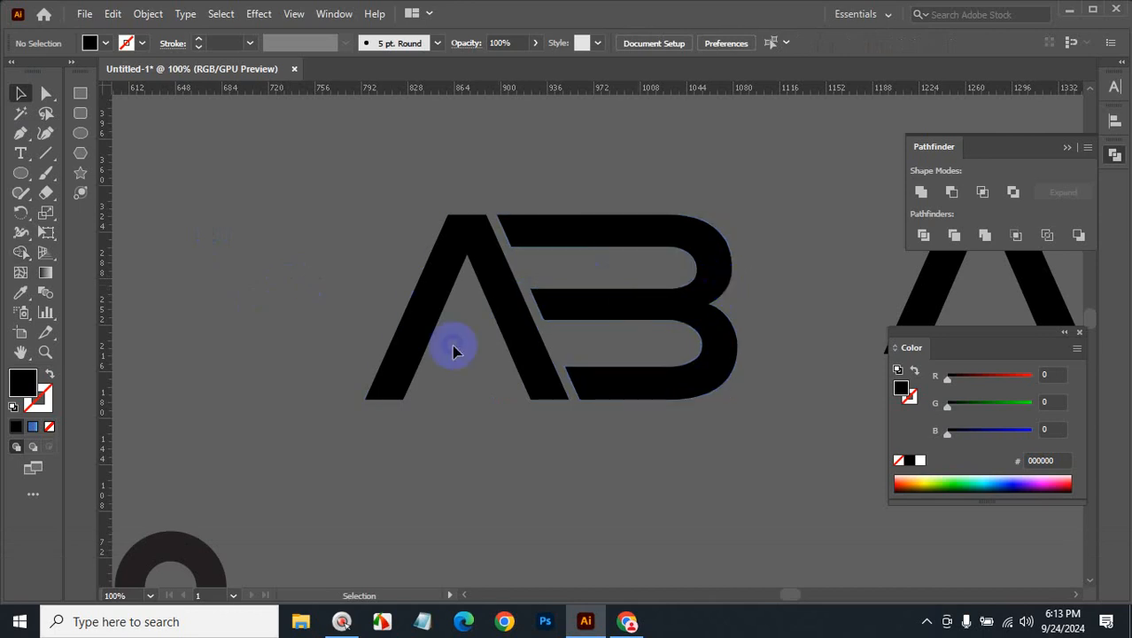
# Try narrowing the B by shifting its bowl anchors toward the A, undoing each attempt
pyautogui.click(45, 96)
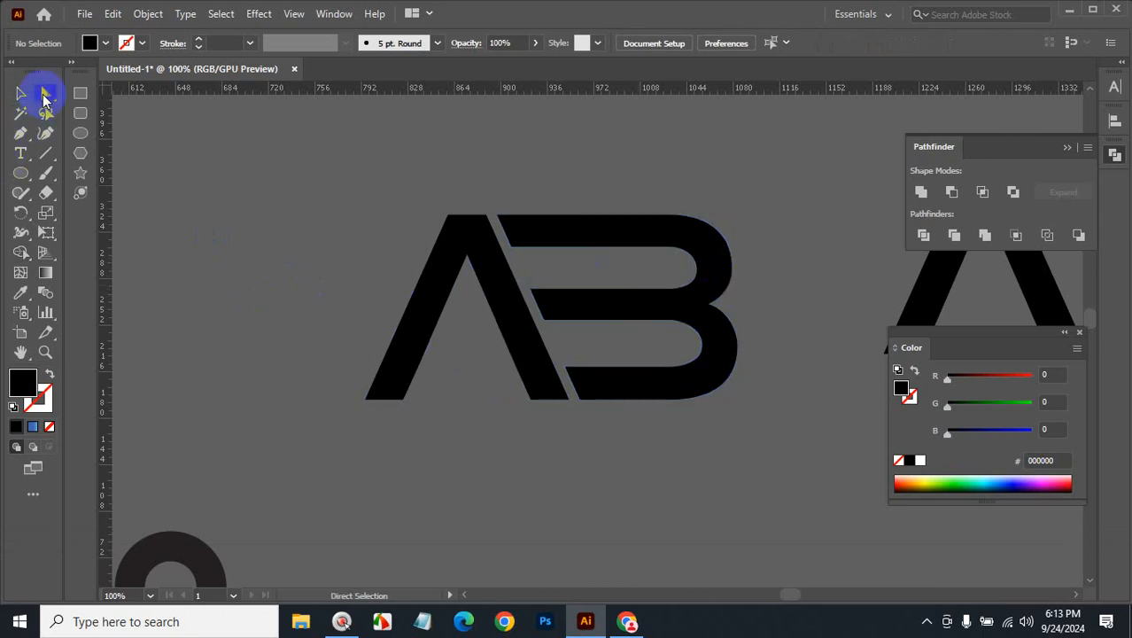
pyautogui.moveTo(623, 168); pyautogui.dragTo(809, 499)
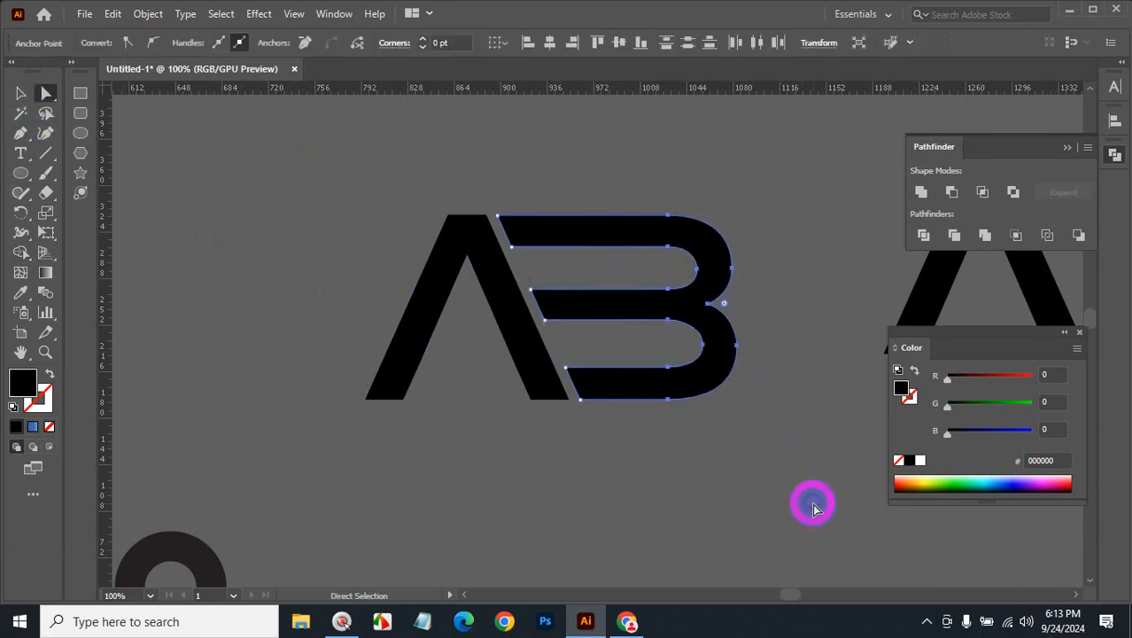
pyautogui.moveTo(668, 324); pyautogui.dragTo(608, 318)
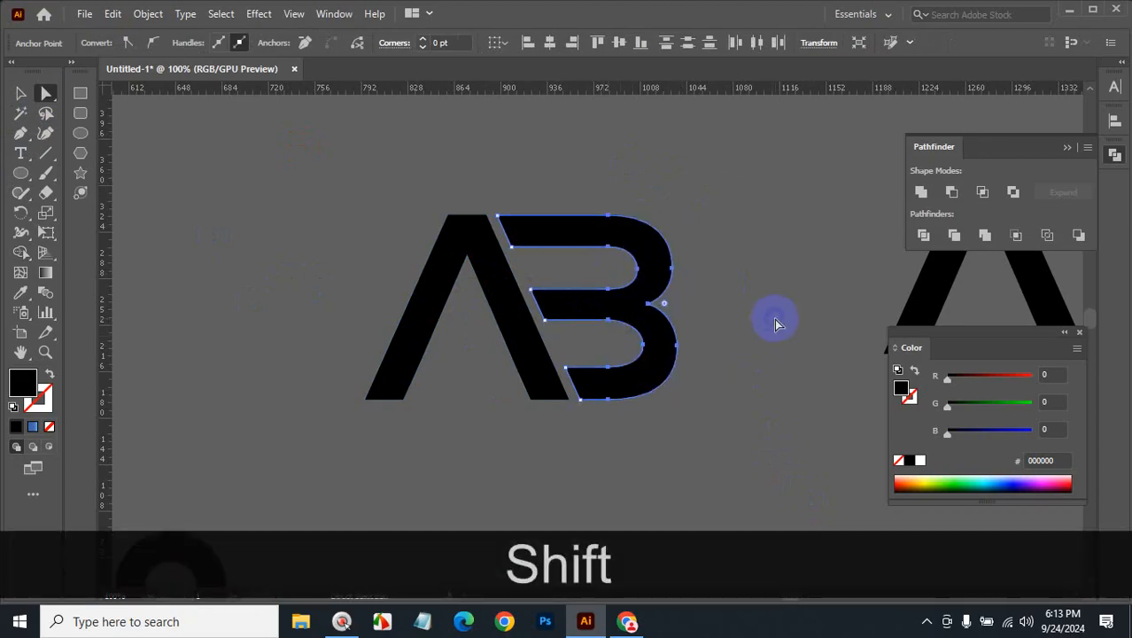
pyautogui.hotkey('ctrl', 'z')
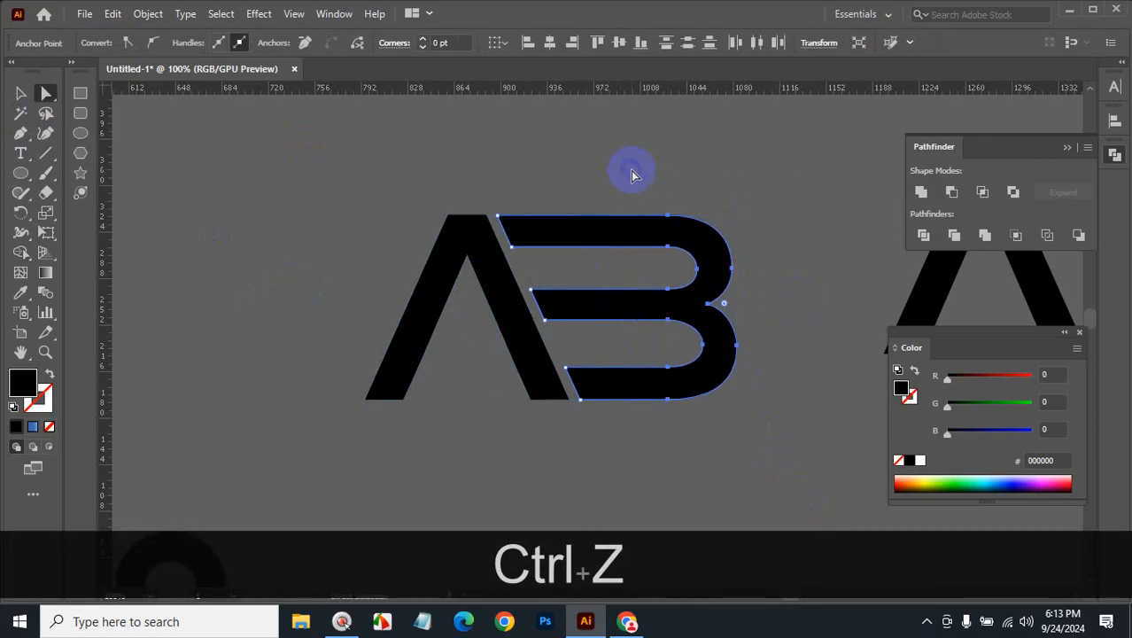
pyautogui.moveTo(631, 175); pyautogui.dragTo(716, 433)
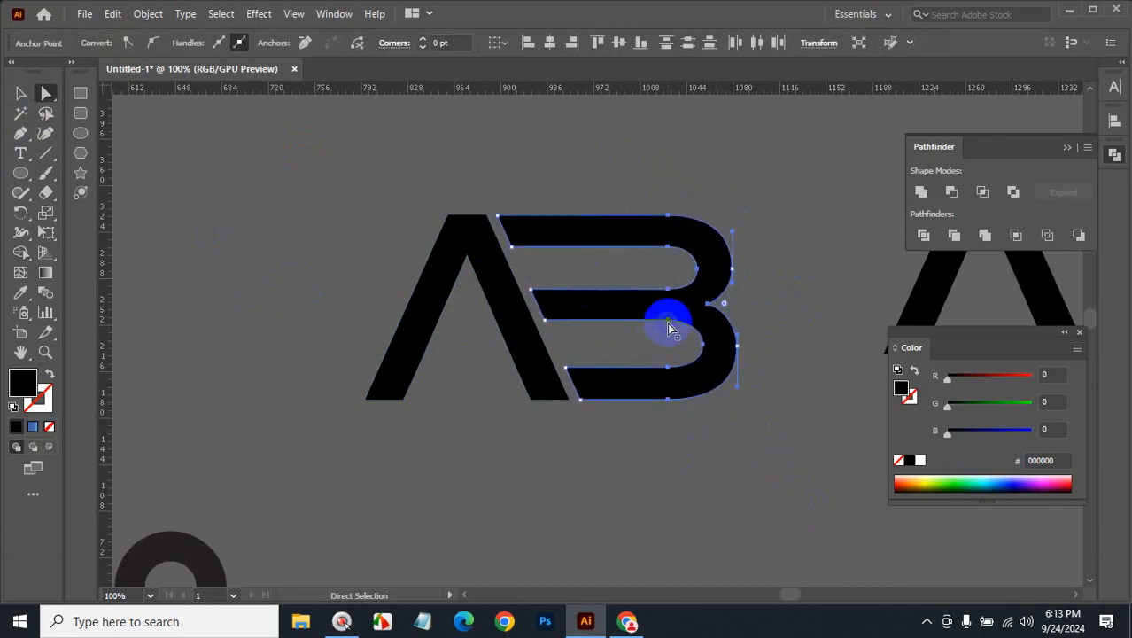
pyautogui.moveTo(669, 328); pyautogui.dragTo(621, 355)
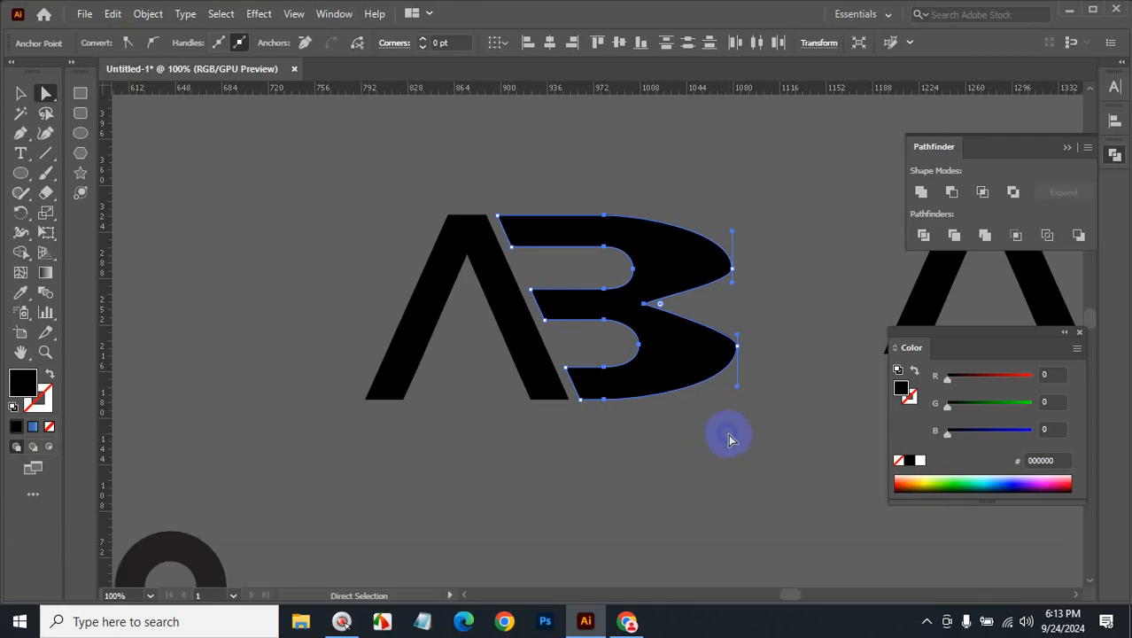
pyautogui.hotkey('ctrl', 'z')
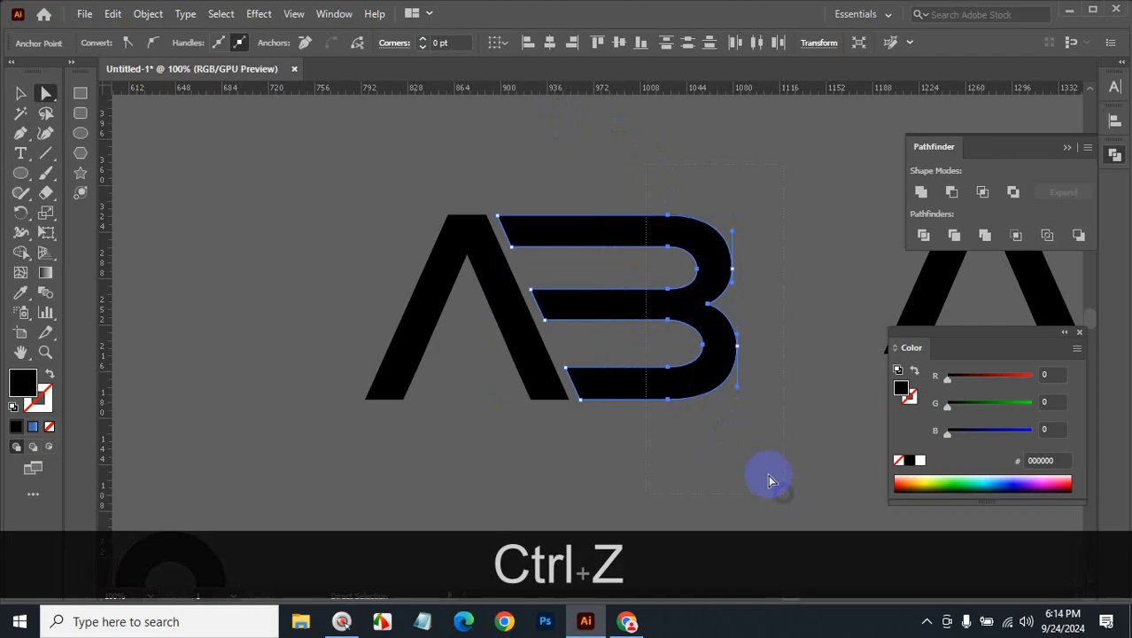
# Narrow the B by moving all its bowl anchors horizontally toward the A
pyautogui.moveTo(646, 164); pyautogui.dragTo(784, 493)
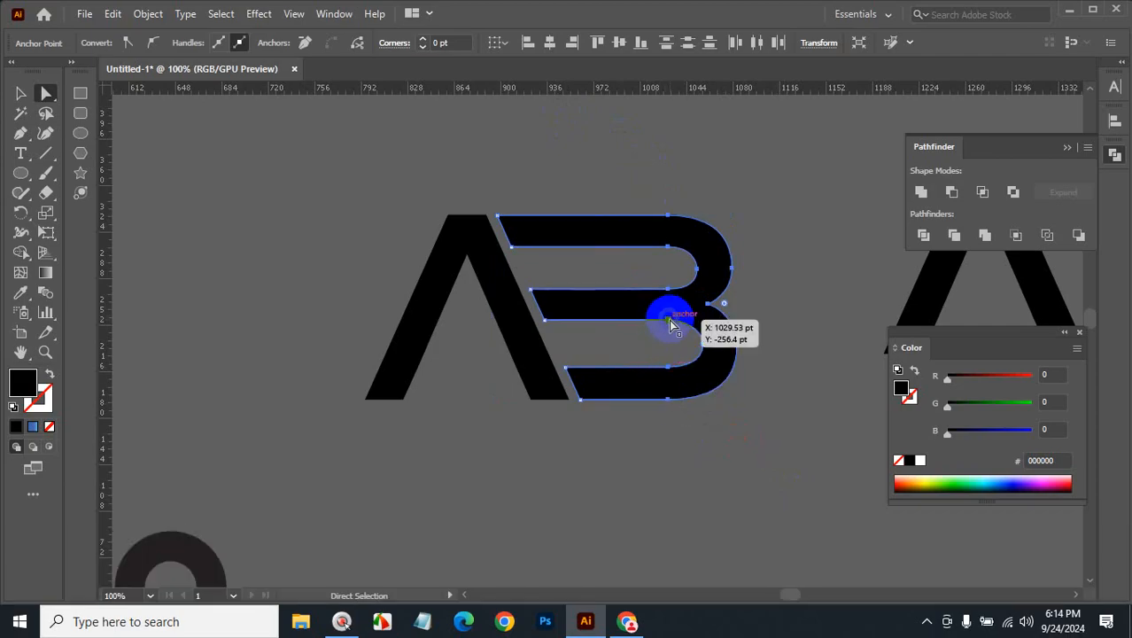
pyautogui.moveTo(670, 324); pyautogui.dragTo(621, 324)
pyautogui.click(650, 472)
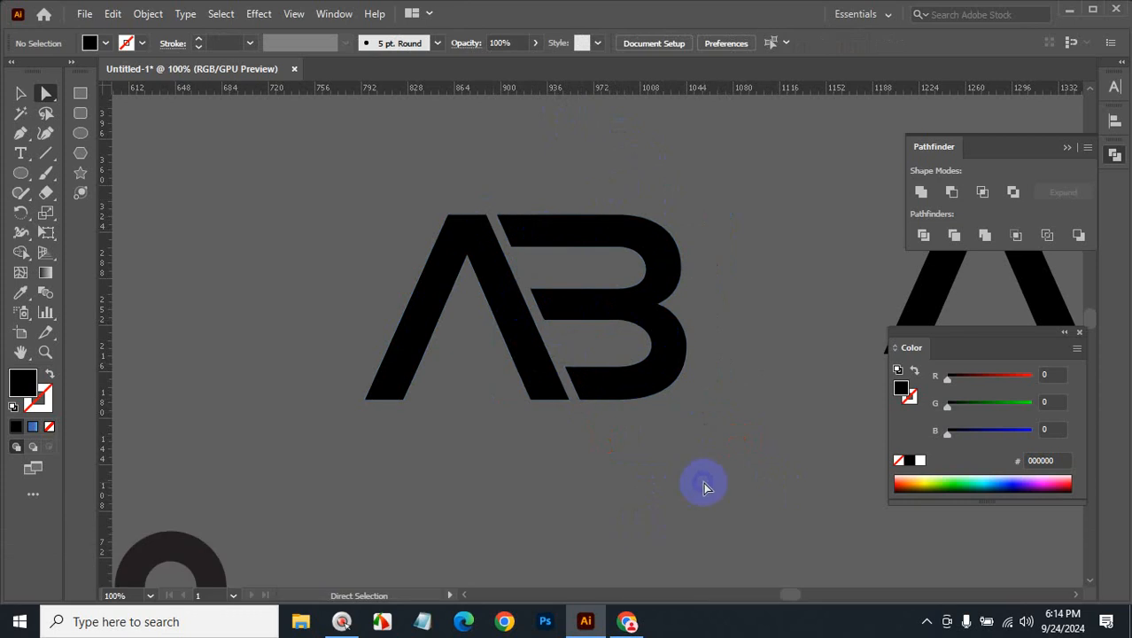
# Try merging the B's lower arm into the A's right leg by extending its slanted end, and undo it
pyautogui.hotkey('ctrl', 'space')
pyautogui.click(607, 400)
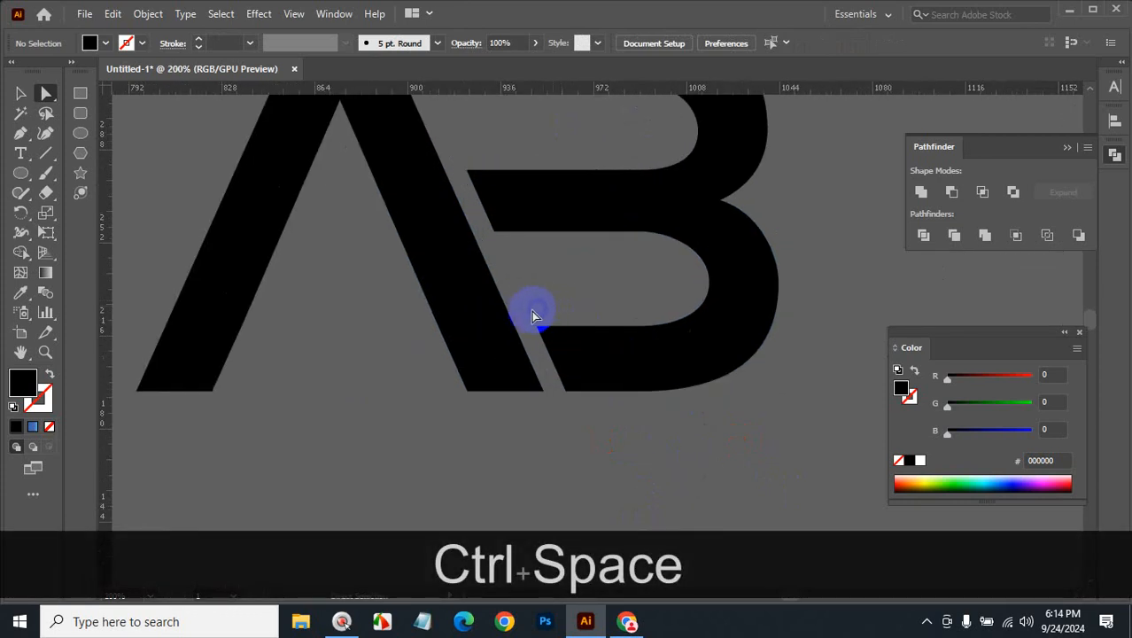
pyautogui.keyDown('shift'); pyautogui.click(555, 393); pyautogui.keyUp('shift')
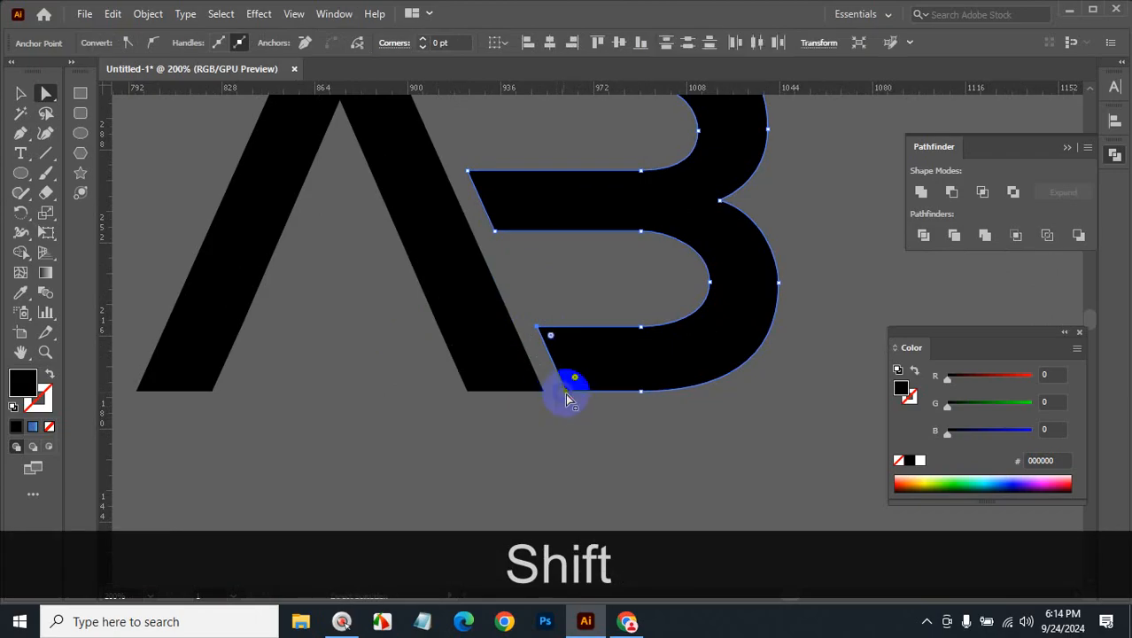
pyautogui.moveTo(563, 393); pyautogui.dragTo(520, 395)
pyautogui.hotkey('ctrl', 'shift', 'a')
pyautogui.hotkey('ctrl', 'alt', 'space')
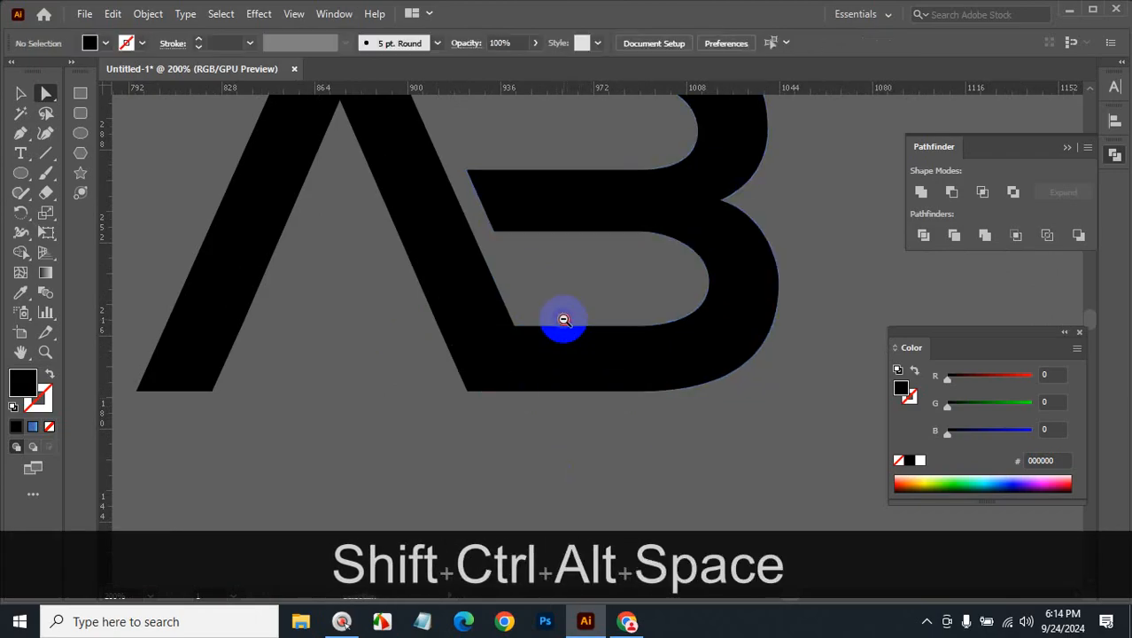
pyautogui.click(575, 354)
pyautogui.click(640, 483)
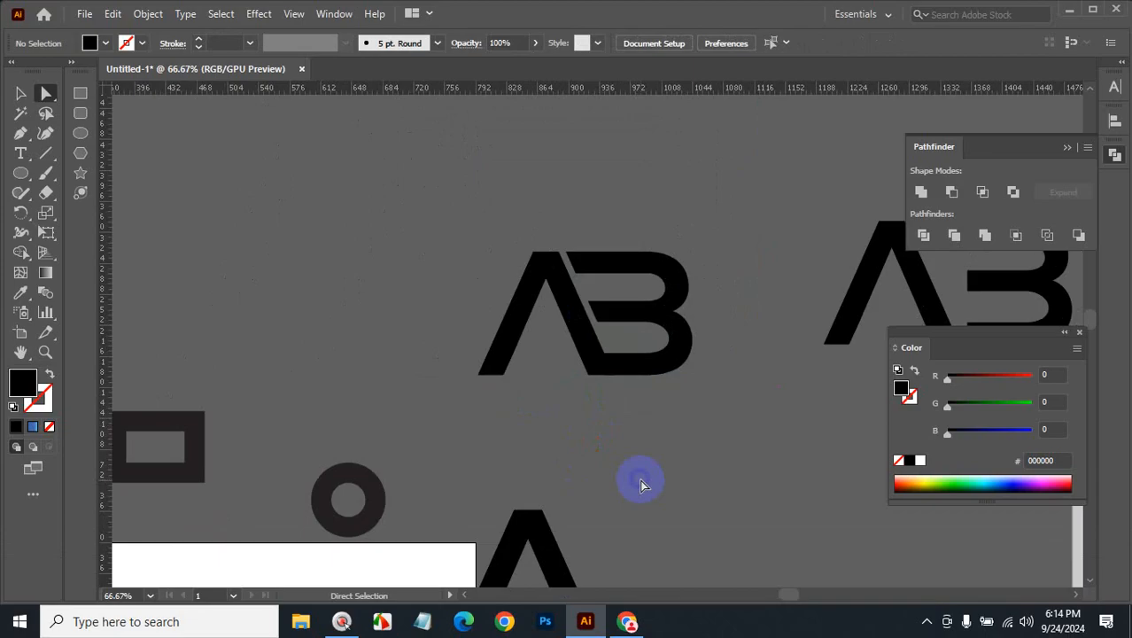
pyautogui.hotkey('ctrl', 'z')
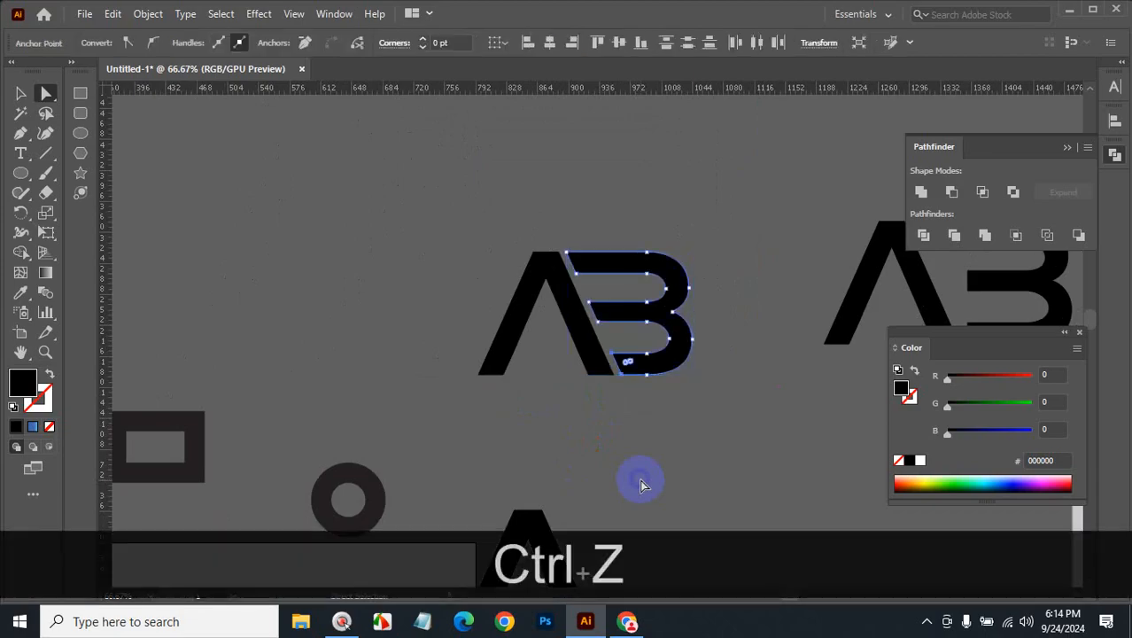
# Extend the slanted end of the B's middle arm horizontally across the A's right leg into the A's inner opening
pyautogui.click(684, 436)
pyautogui.hotkey('ctrl', 'space')
pyautogui.click(587, 333)
pyautogui.click(610, 296)
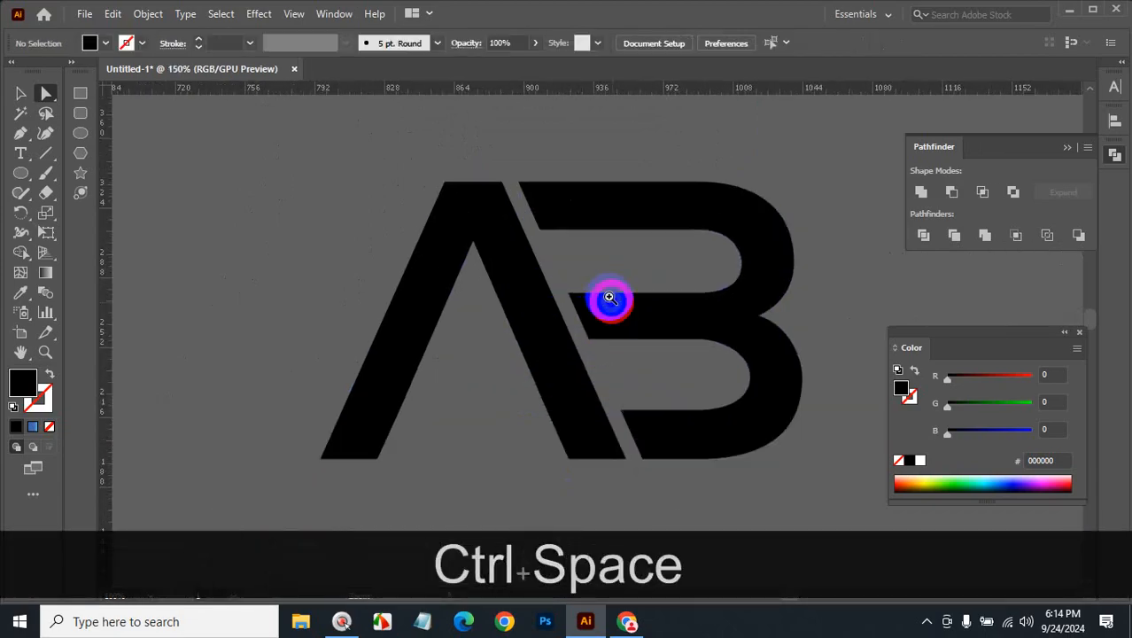
pyautogui.click(576, 303)
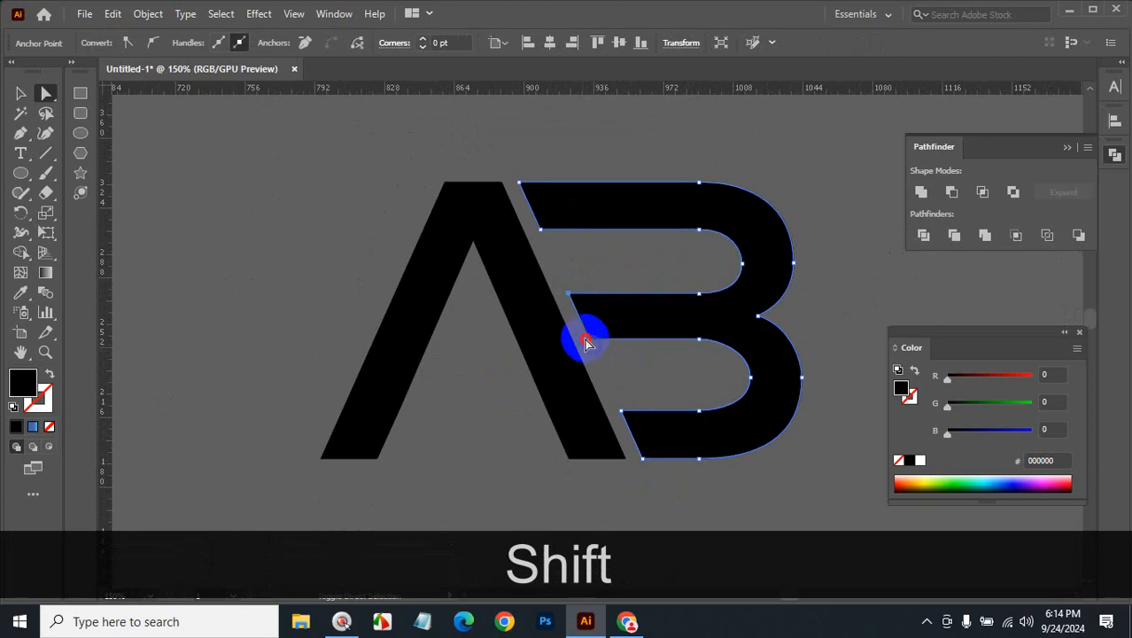
pyautogui.moveTo(591, 345); pyautogui.dragTo(493, 355)
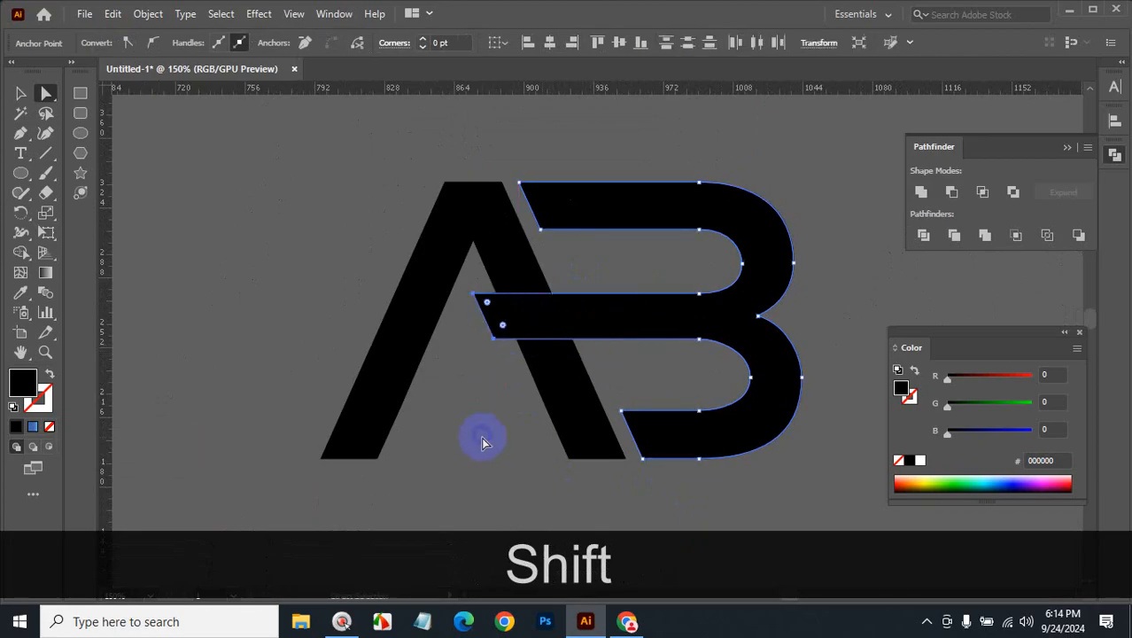
pyautogui.click(480, 432)
# Divide the A and B along their overlapping edges with Pathfinder
pyautogui.click(21, 94)
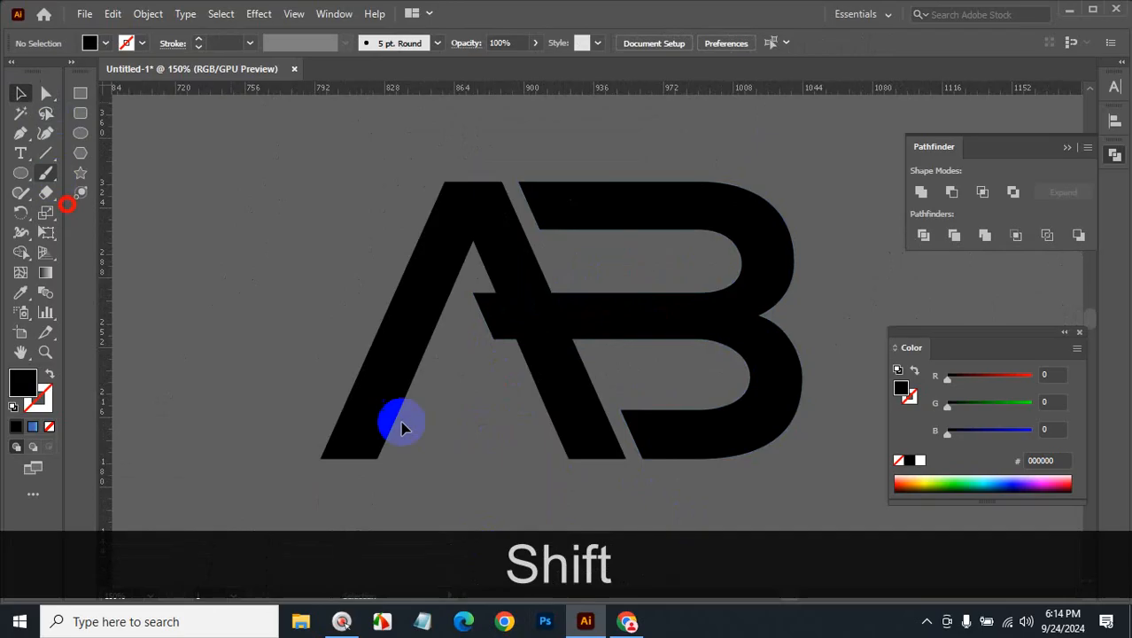
pyautogui.click(494, 384)
pyautogui.moveTo(577, 273); pyautogui.dragTo(578, 272)
pyautogui.click(921, 234)
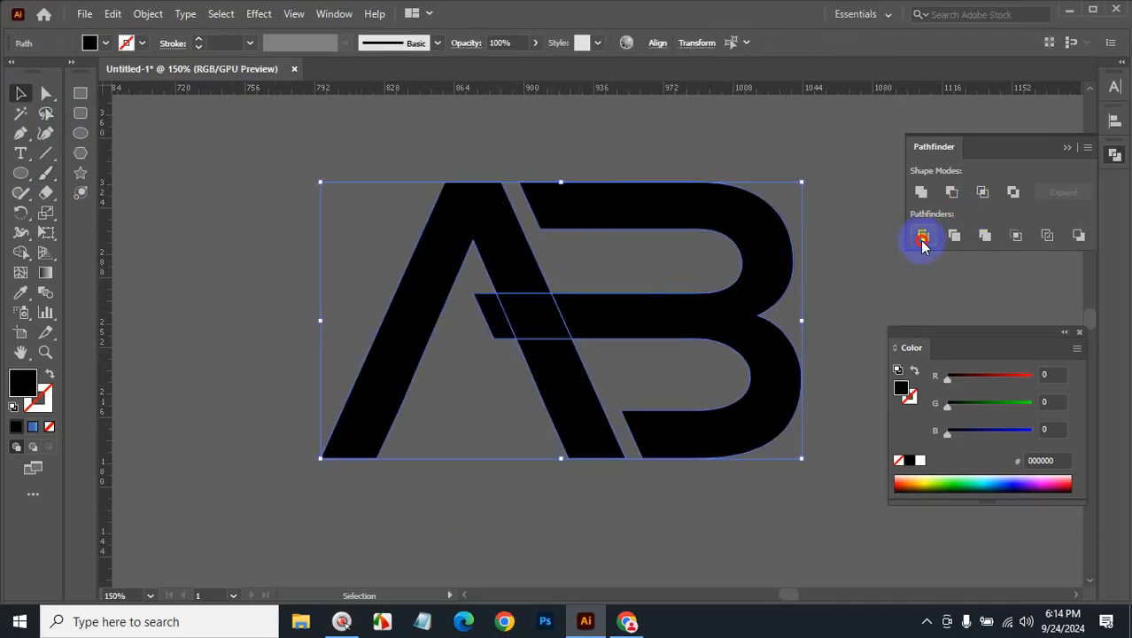
# Ungroup the divided pieces and delete the middle arm's tip inside the A's opening
pyautogui.rightClick(502, 306)
pyautogui.click(562, 441)
pyautogui.click(468, 397)
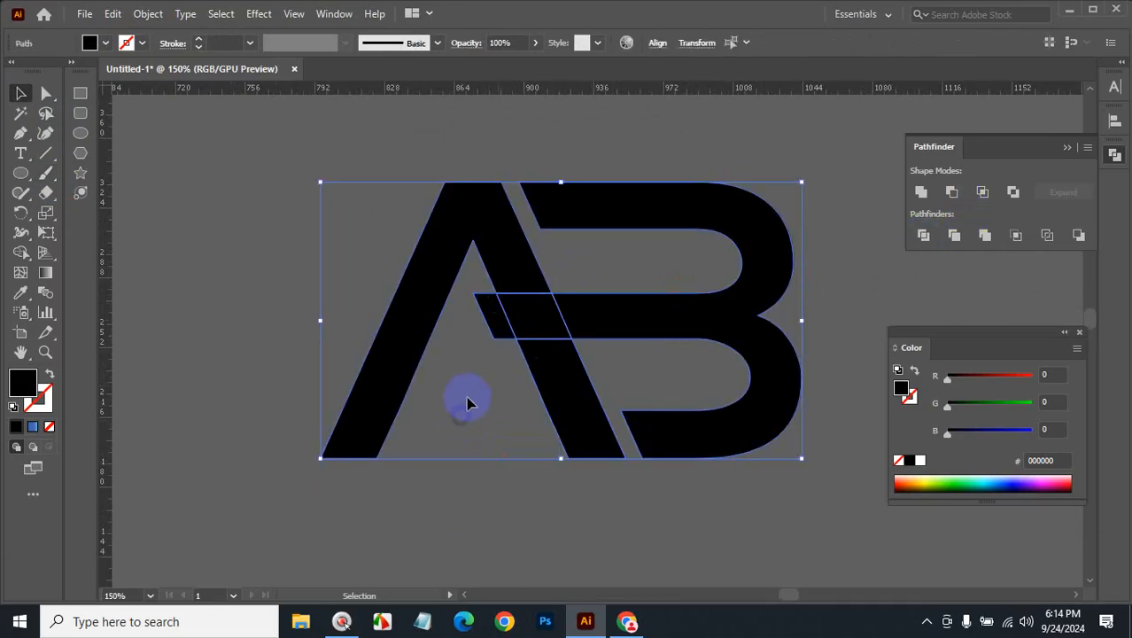
pyautogui.click(498, 320)
pyautogui.press('BackSpace')
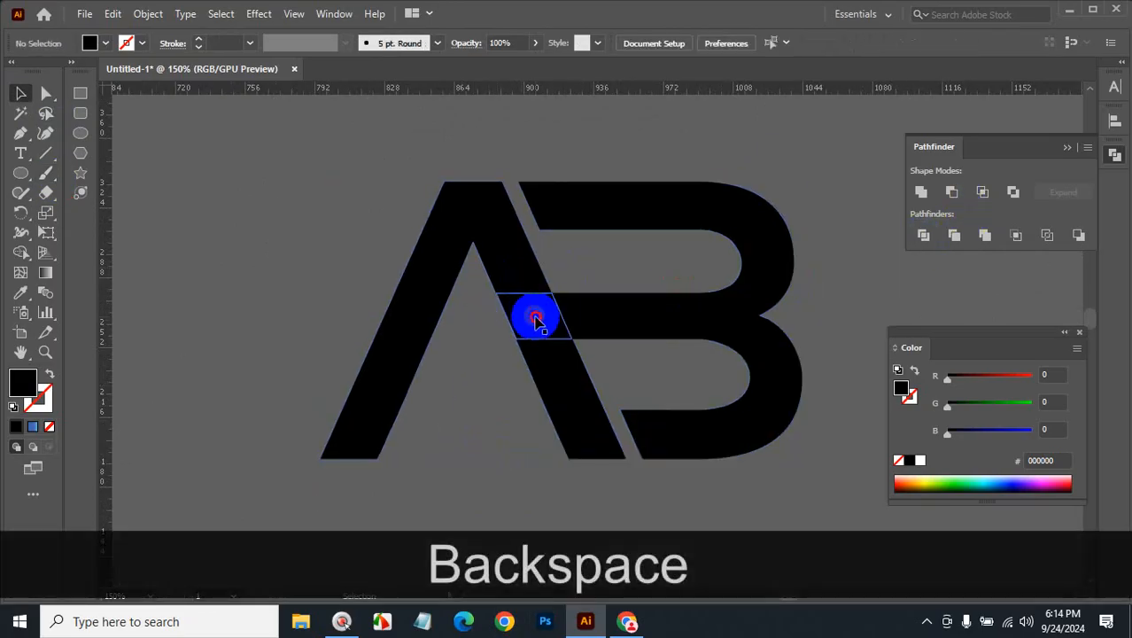
# Try cutting the A's upper part with an 8 pt offset of the overlap piece using Minus Front, and undo it
pyautogui.click(531, 316)
pyautogui.click(148, 16)
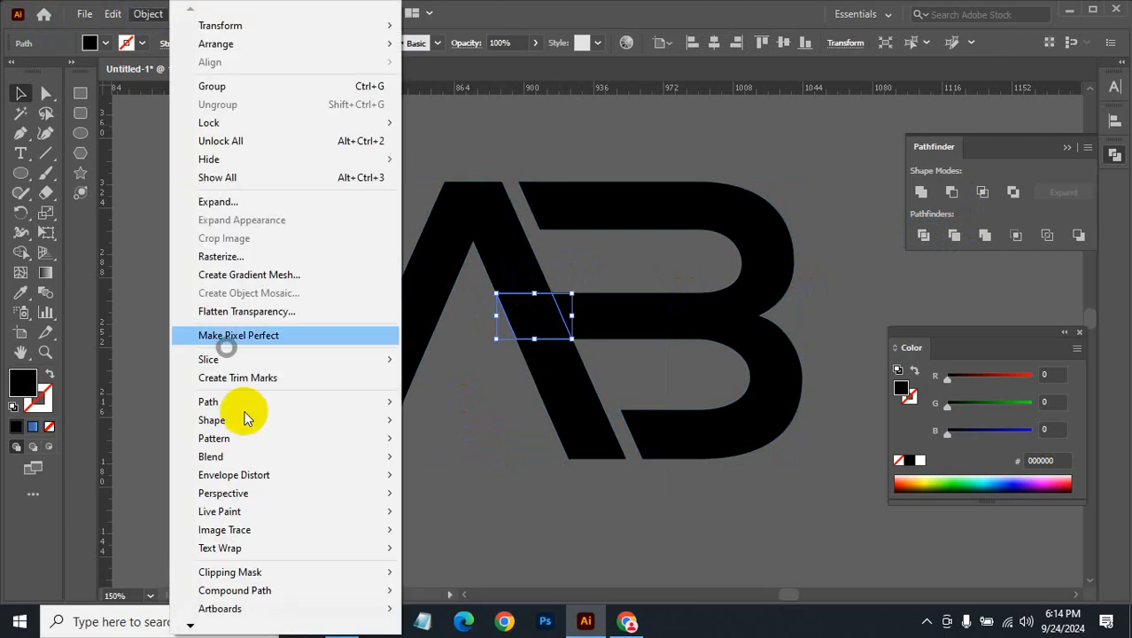
pyautogui.moveTo(246, 404)
pyautogui.click(440, 464)
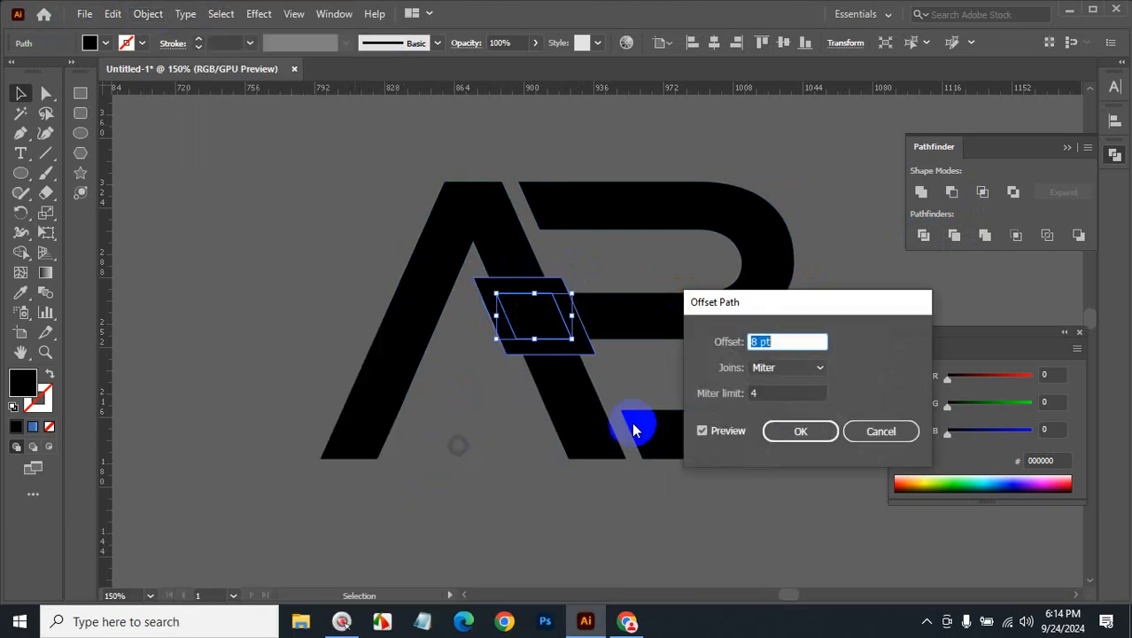
pyautogui.click(783, 430)
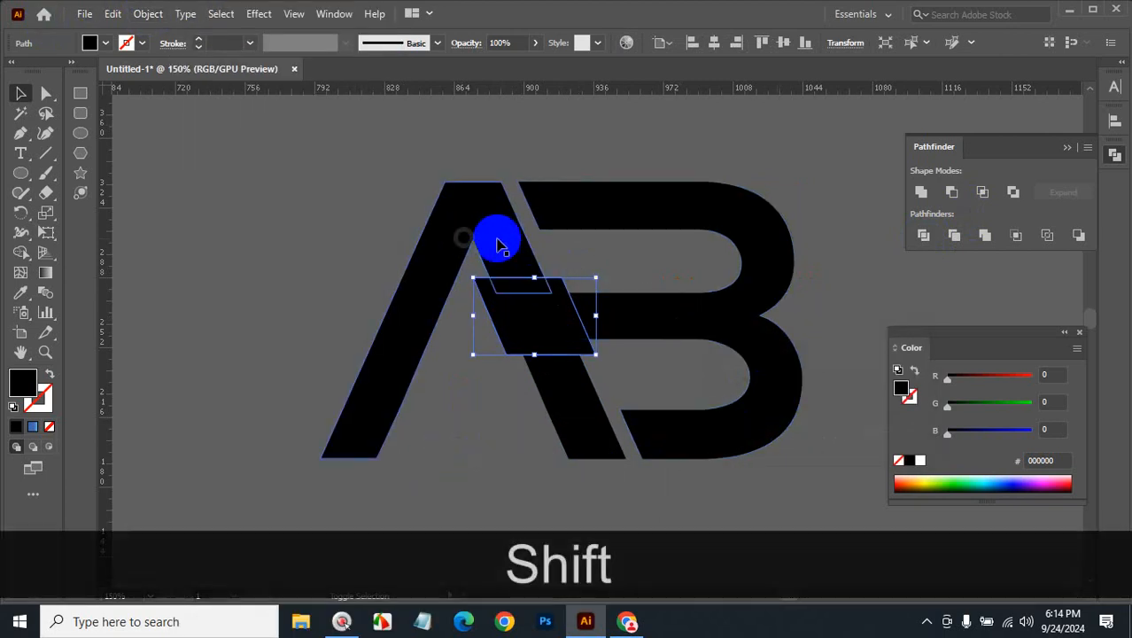
pyautogui.keyDown('shift'); pyautogui.click(500, 234); pyautogui.keyUp('shift')
pyautogui.click(951, 191)
pyautogui.click(865, 277)
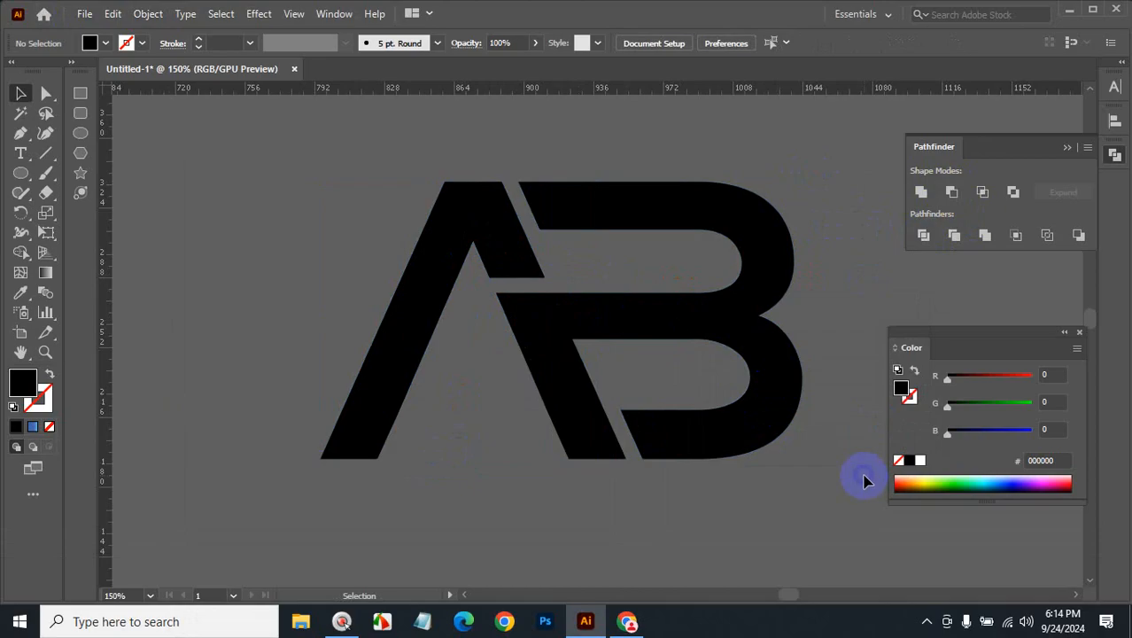
pyautogui.hotkey('ctrl', 'z')
pyautogui.hotkey('ctrl', 'z')
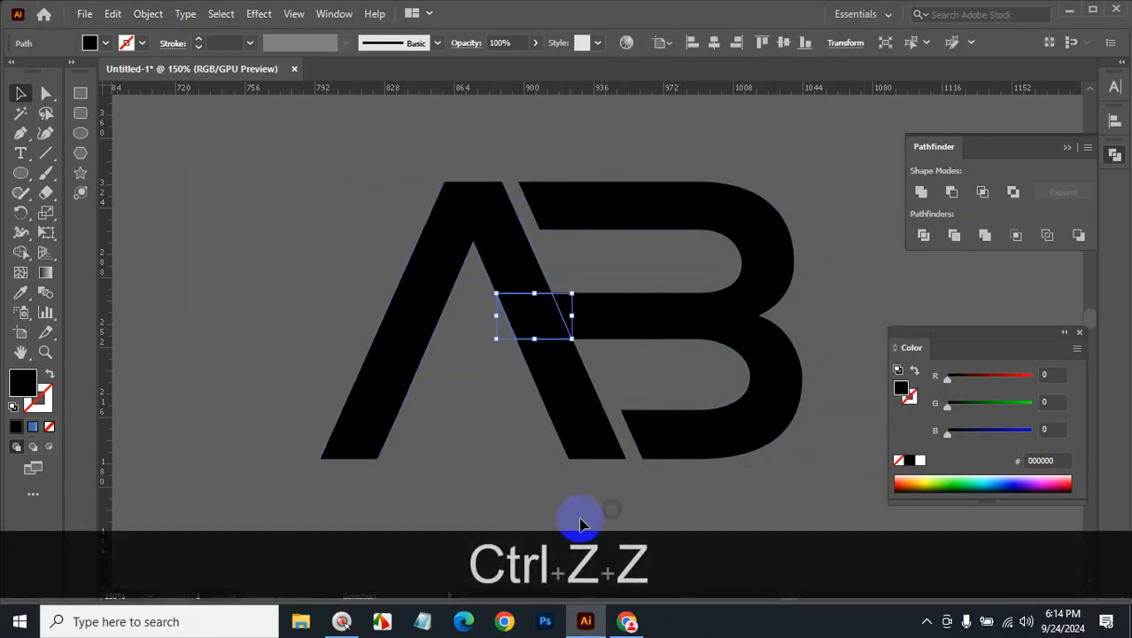
# Create a 5 pt offset path around the overlap piece between the A's right leg and the B's middle arm
pyautogui.click(508, 378)
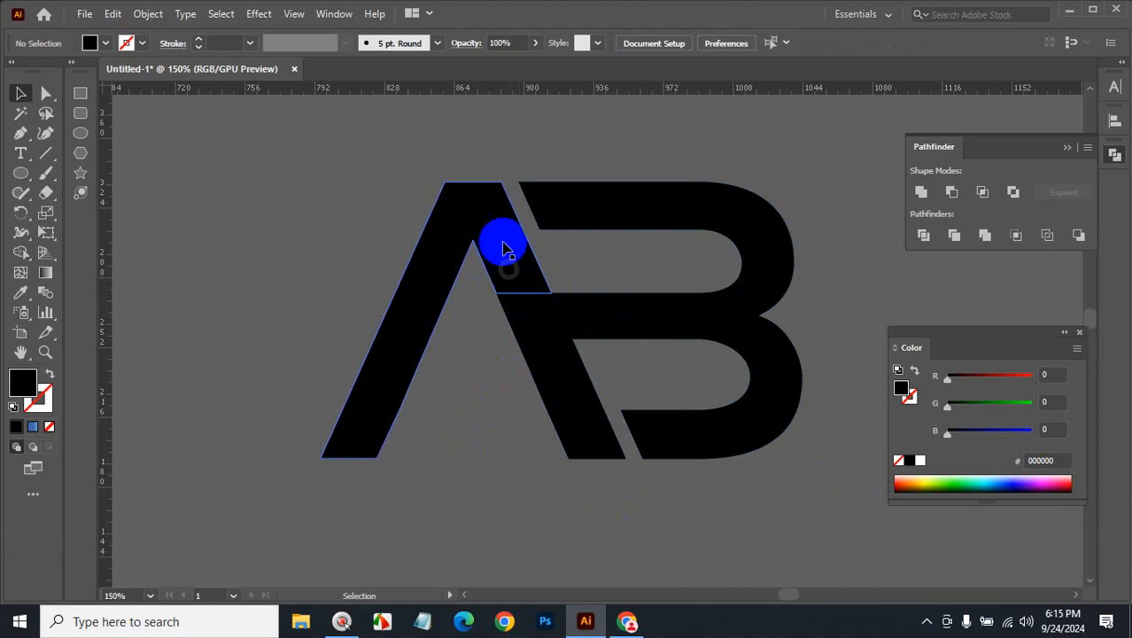
pyautogui.moveTo(504, 257); pyautogui.dragTo(530, 326)
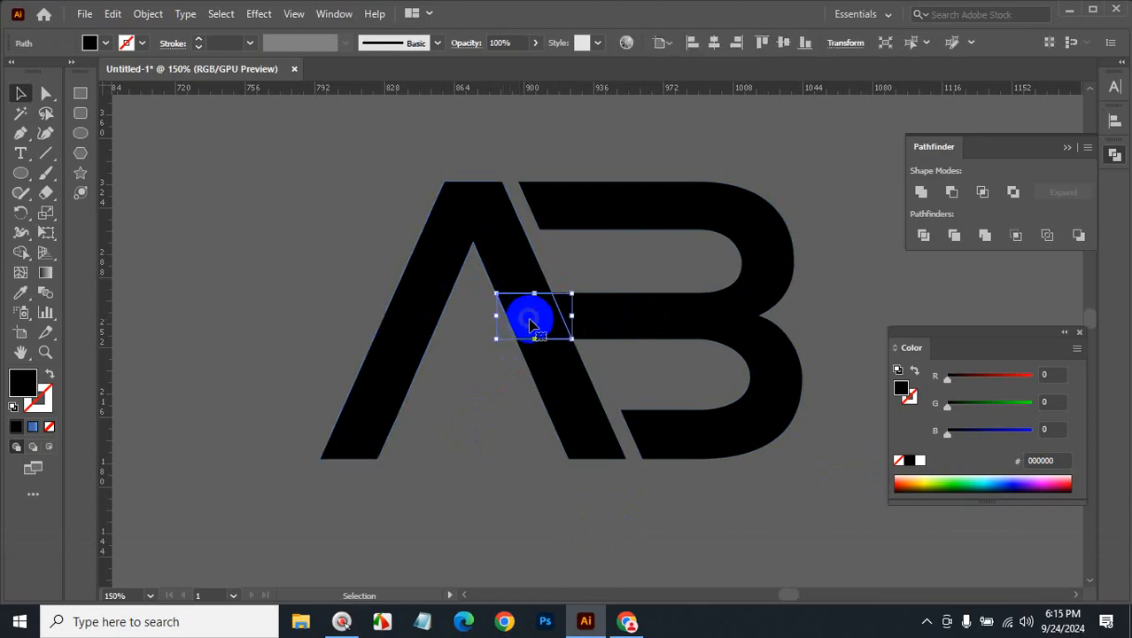
pyautogui.click(149, 14)
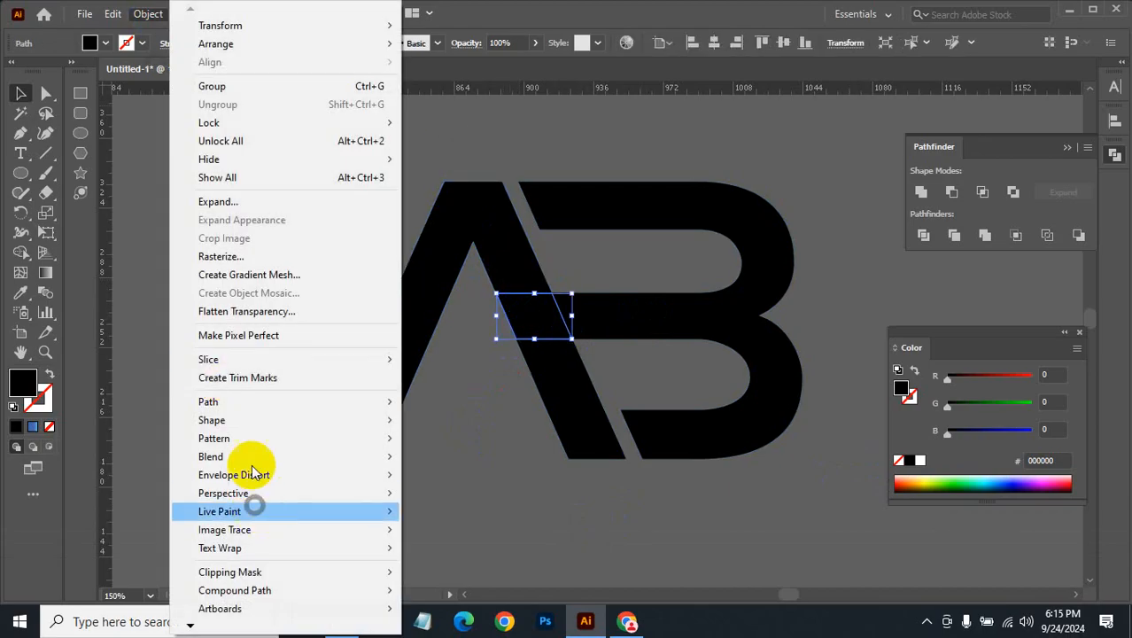
pyautogui.moveTo(252, 401)
pyautogui.click(446, 460)
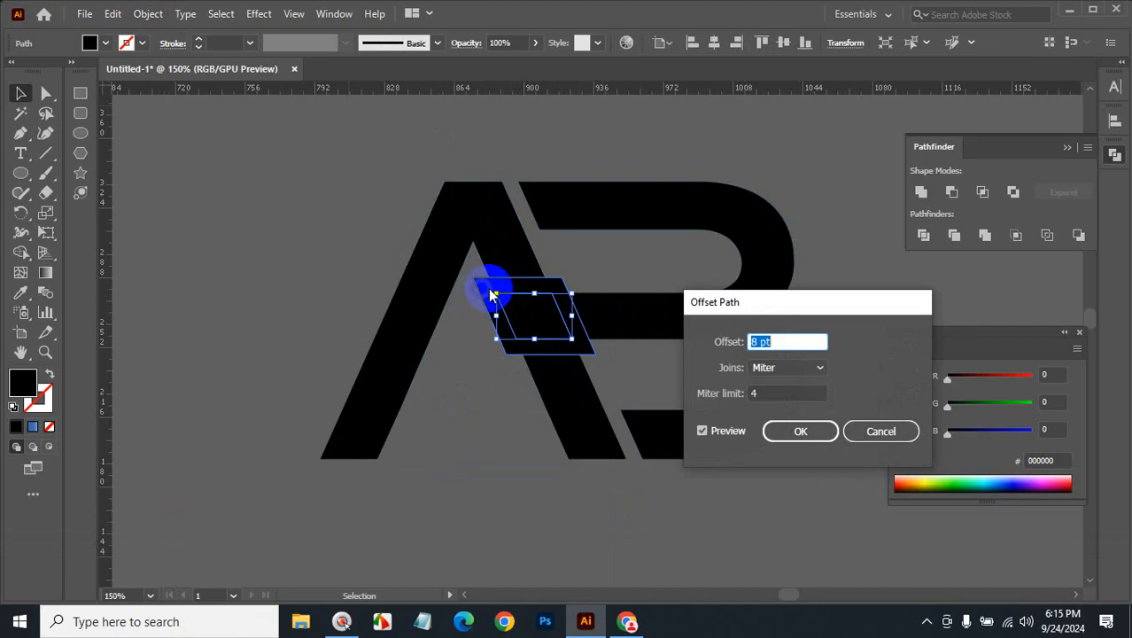
pyautogui.press('Down')
pyautogui.press('Down')
pyautogui.press('Down')
pyautogui.press('Down')
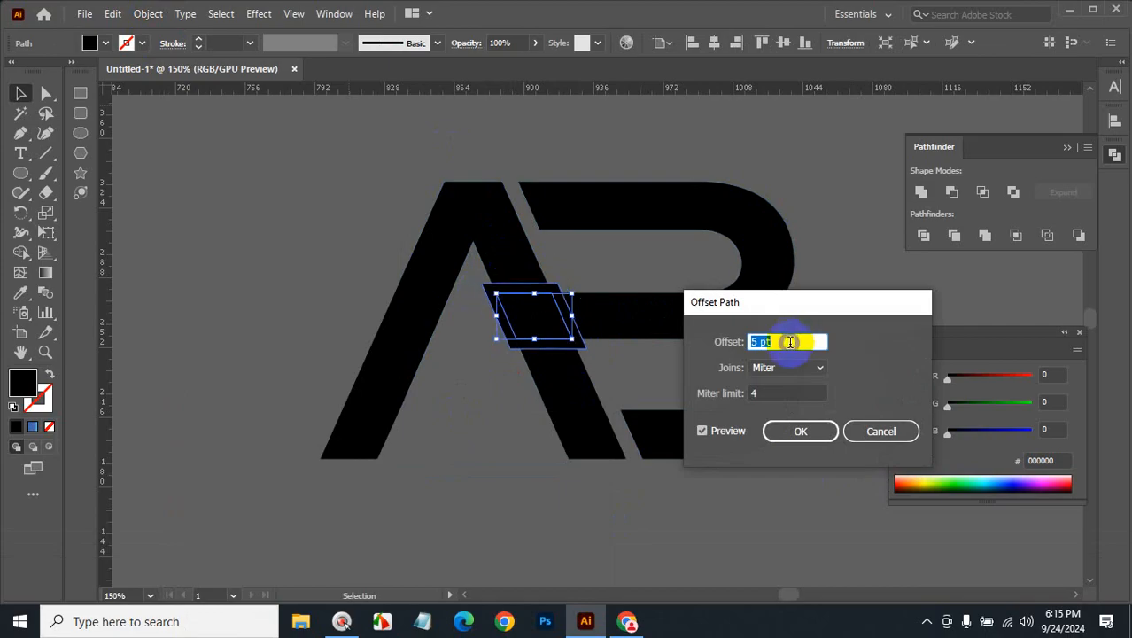
pyautogui.press('Down')
pyautogui.press('Down')
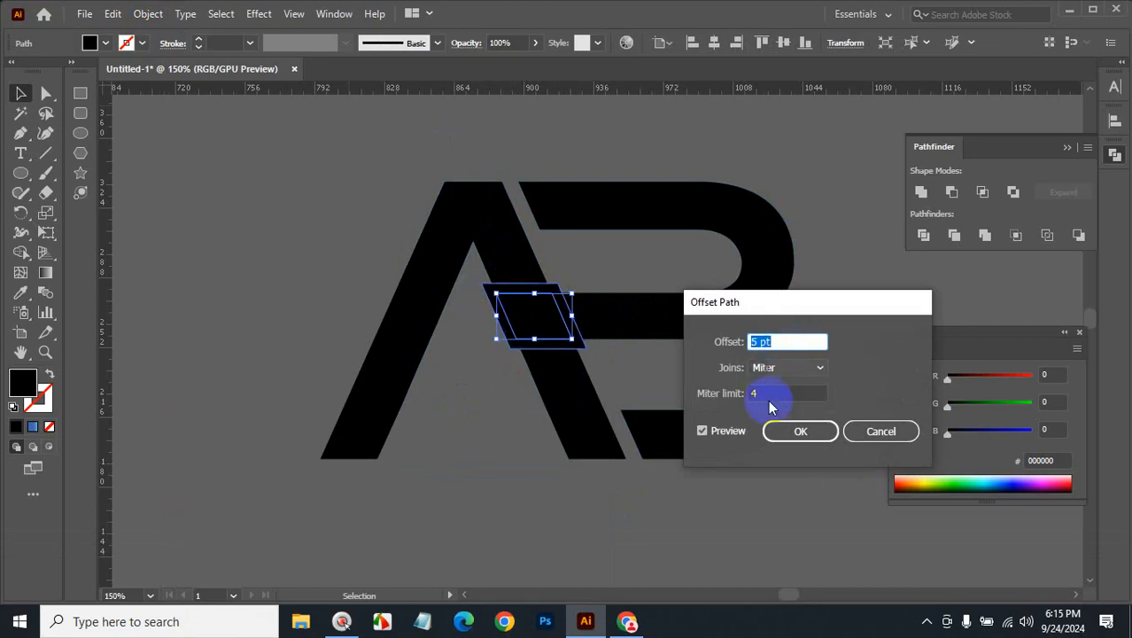
pyautogui.click(797, 430)
# Remove the offset shape and the strip it overlaps from the A's upper part with Shape Builder, leaving a narrow gap above the middle arm
pyautogui.keyDown('shift'); pyautogui.click(505, 254); pyautogui.keyUp('shift')
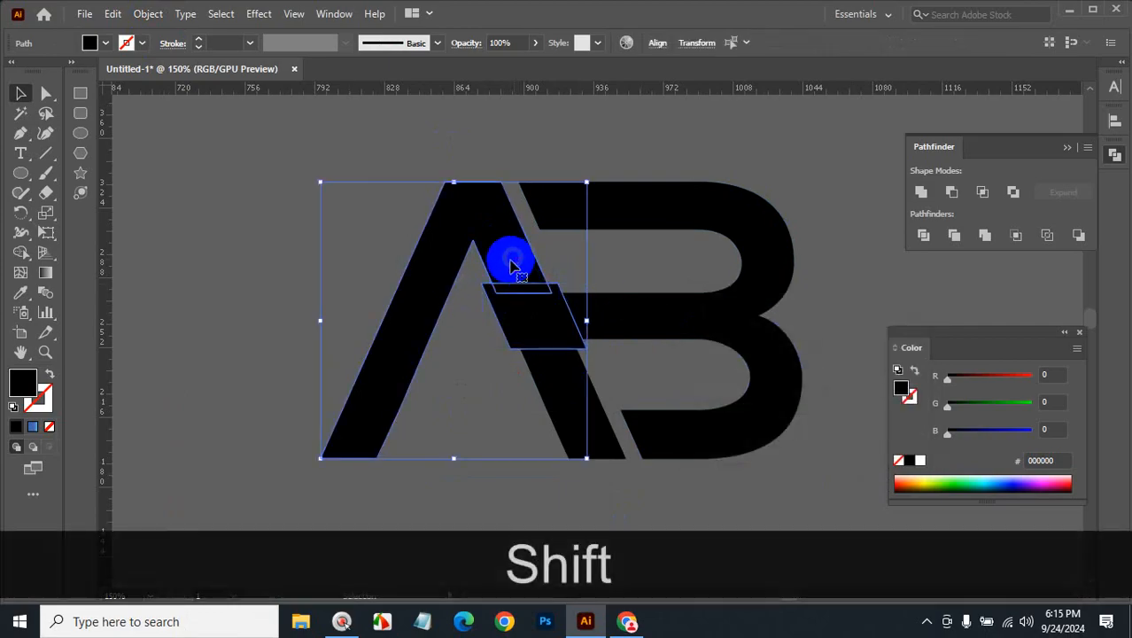
pyautogui.click(952, 193)
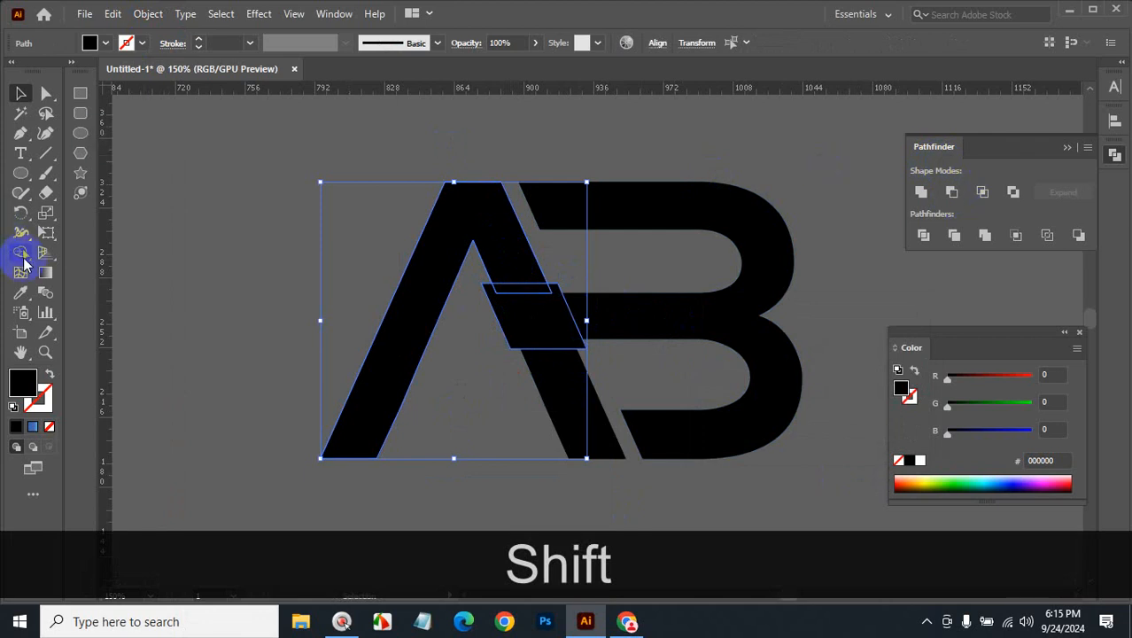
pyautogui.click(24, 259)
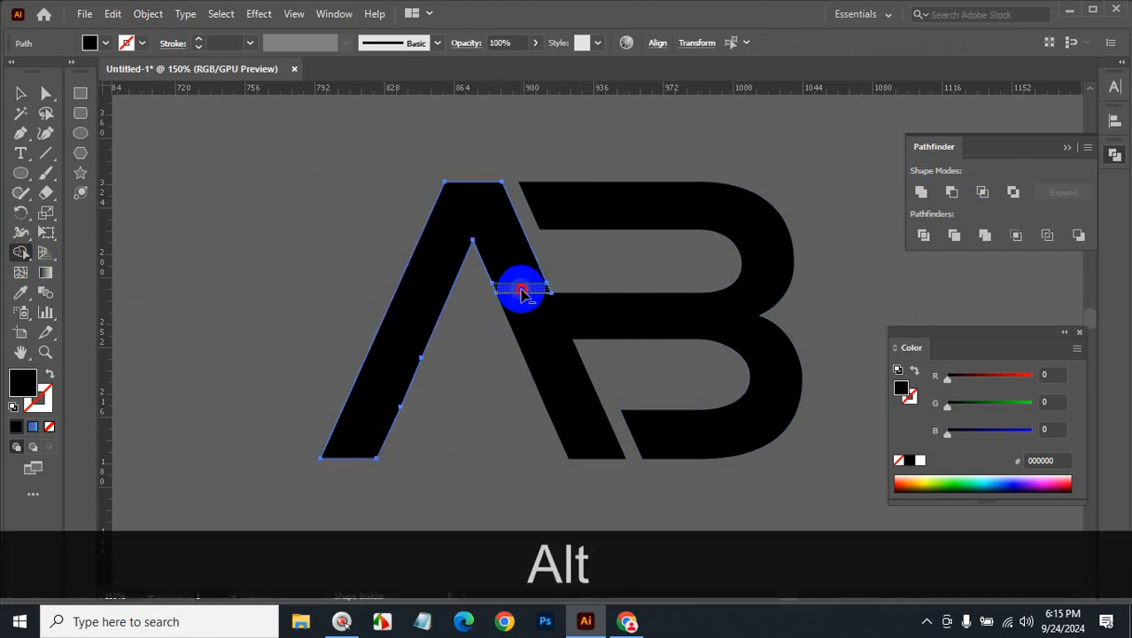
pyautogui.keyDown('alt'); pyautogui.click(535, 331); pyautogui.keyUp('alt')
pyautogui.click(21, 92)
pyautogui.click(316, 253)
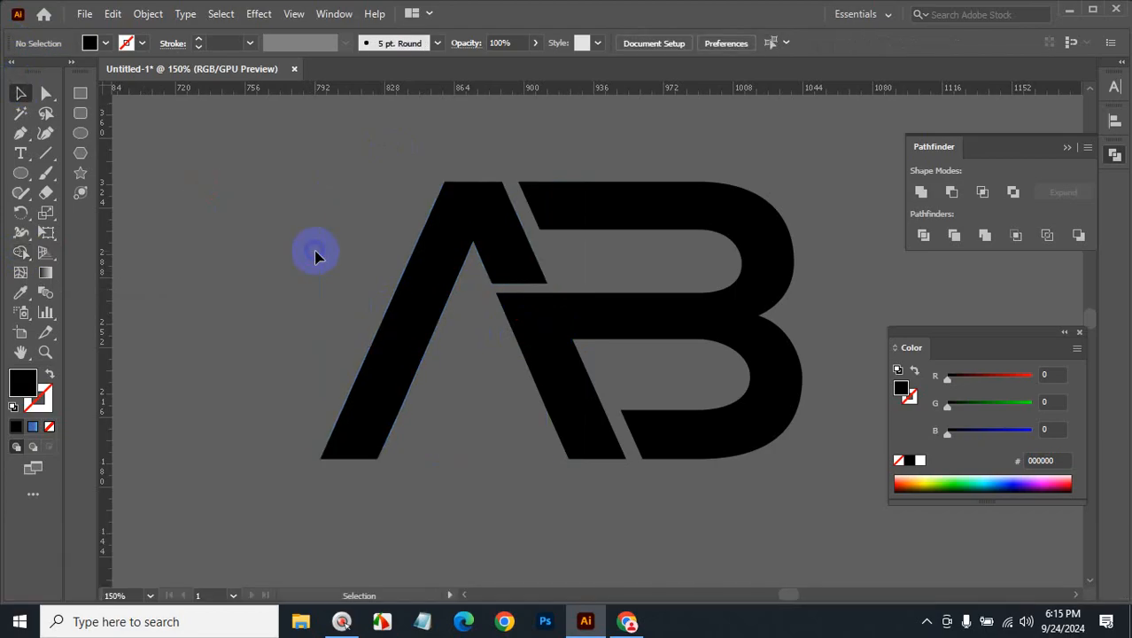
# Start a Pen path on the lower bowl's outer edge, just below the notch between the B's two bowls
pyautogui.keyDown('ctrl'); pyautogui.click(718, 316); pyautogui.keyUp('ctrl')
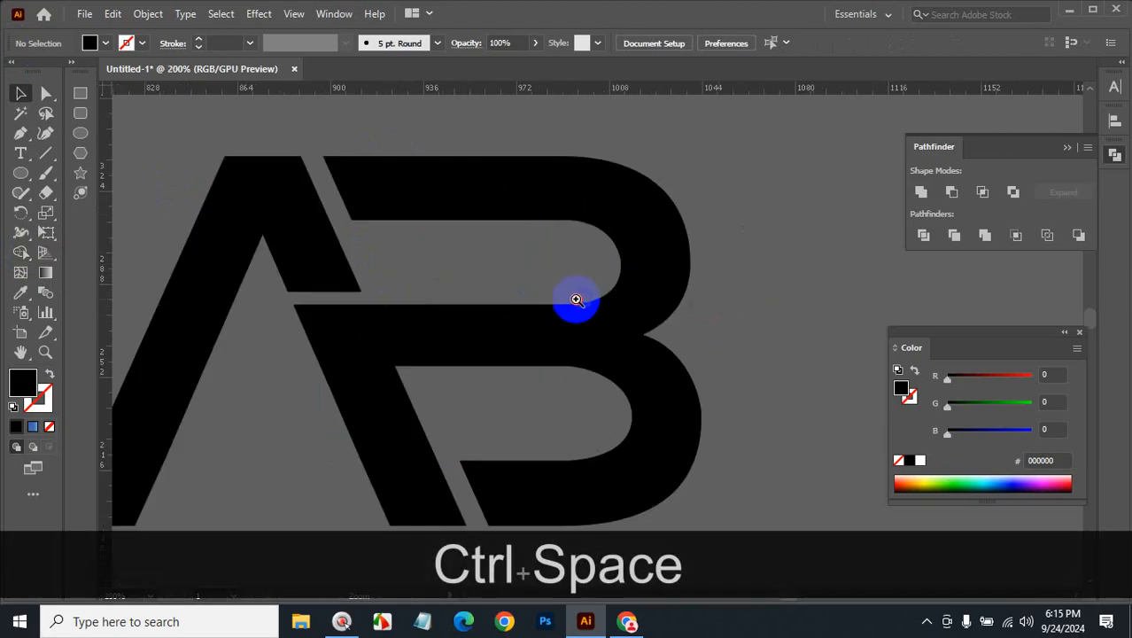
pyautogui.keyDown('ctrl'); pyautogui.click(567, 310); pyautogui.keyUp('ctrl')
pyautogui.keyDown('ctrl'); pyautogui.click(551, 330); pyautogui.keyUp('ctrl')
pyautogui.click(720, 429)
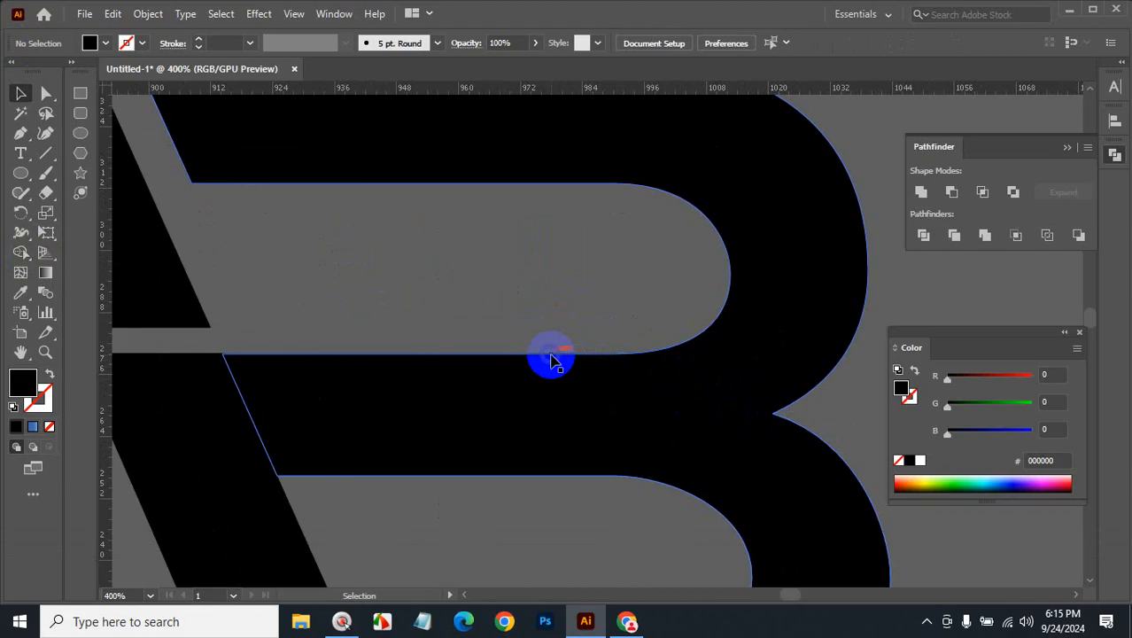
pyautogui.click(21, 133)
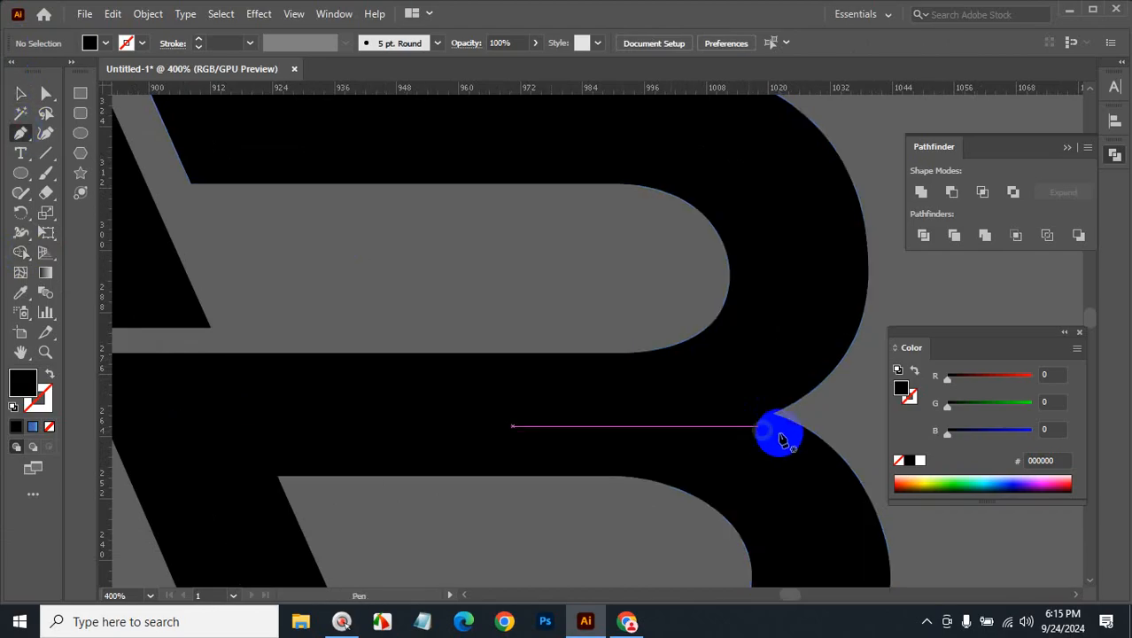
pyautogui.click(773, 411)
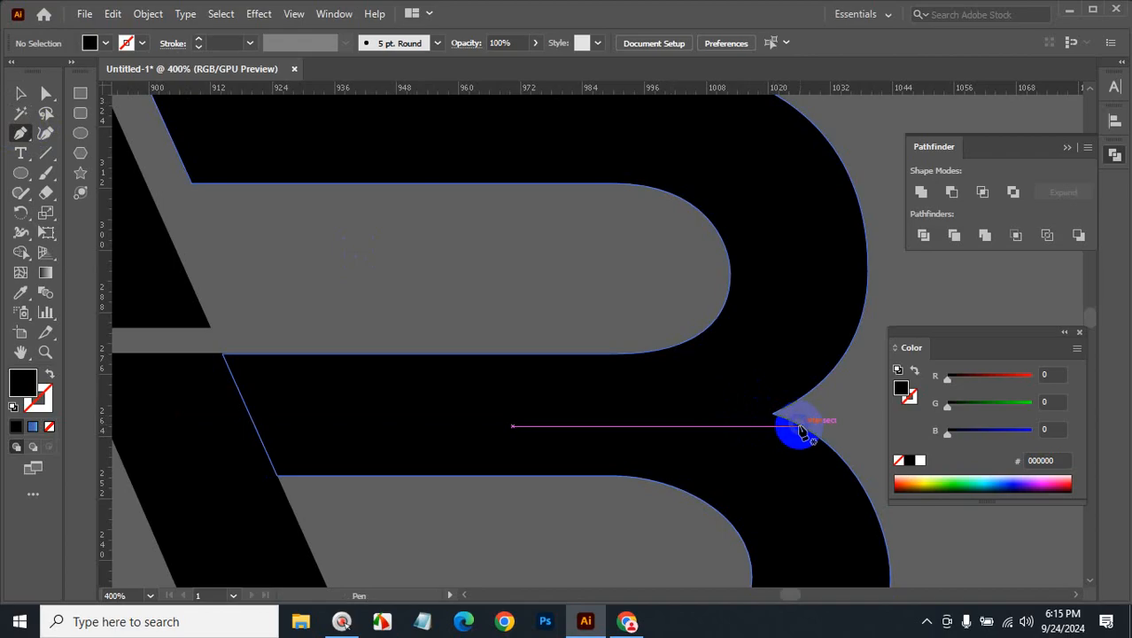
pyautogui.click(801, 425)
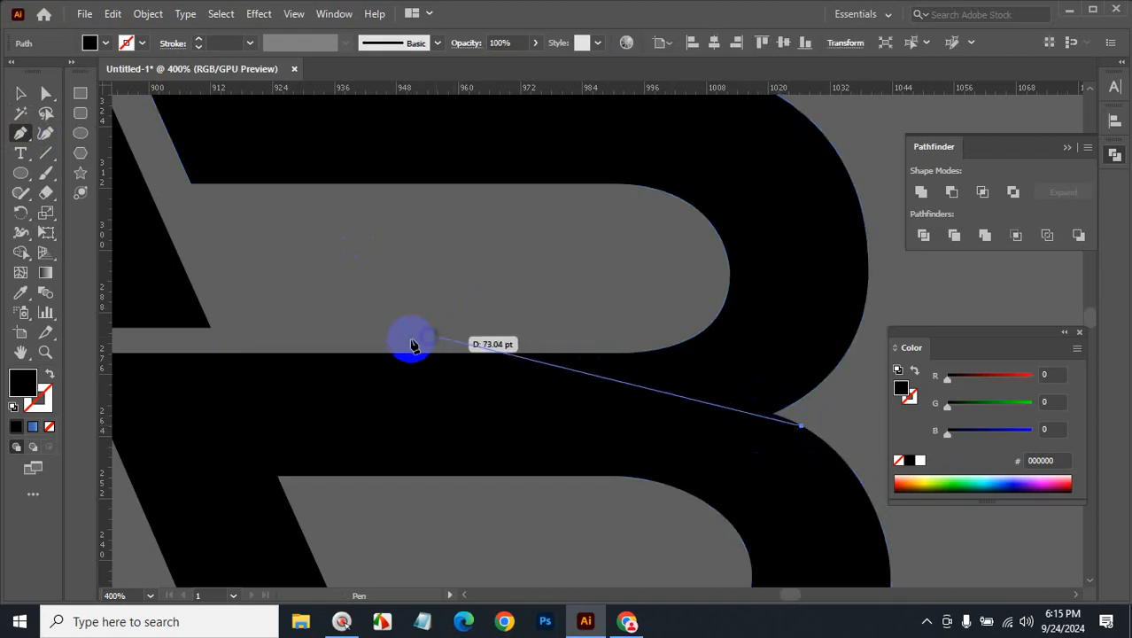
# Try several curved segments from the notch to the upper edge of the B's middle arm, undoing each one
pyautogui.moveTo(402, 336); pyautogui.dragTo(154, 328)
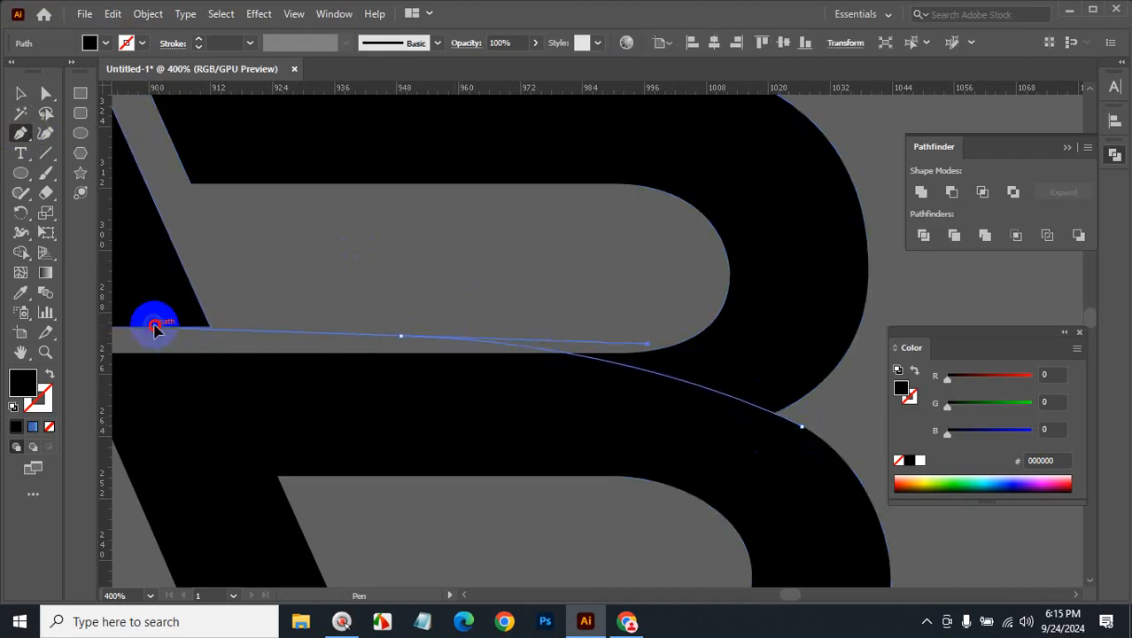
pyautogui.moveTo(154, 328); pyautogui.dragTo(154, 327)
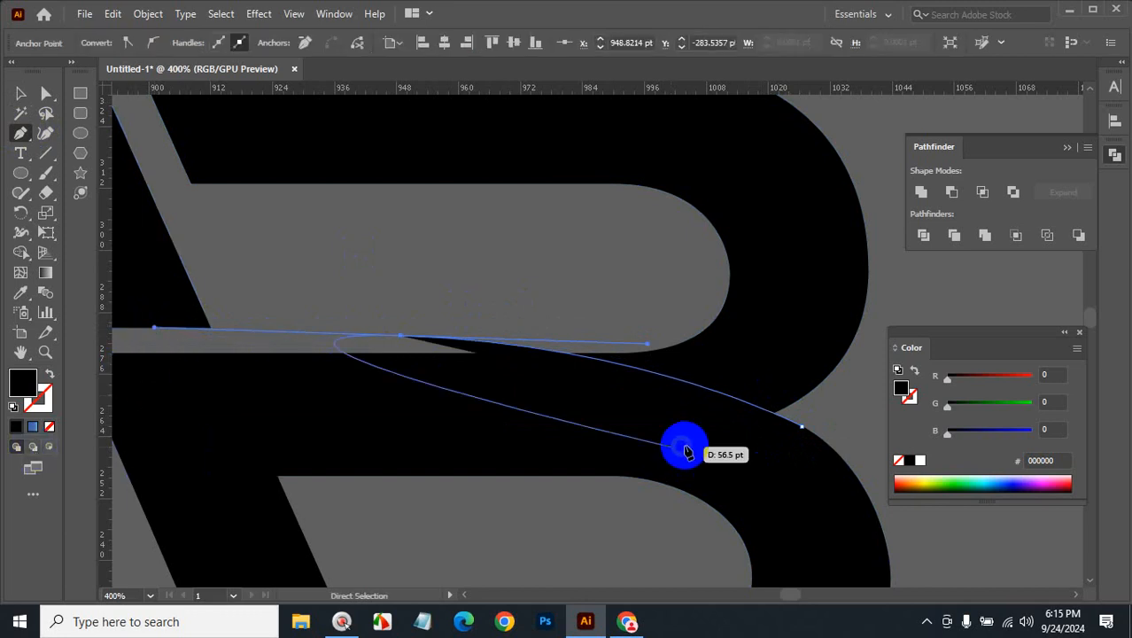
pyautogui.hotkey('ctrl', 'z')
pyautogui.hotkey('ctrl', 'z')
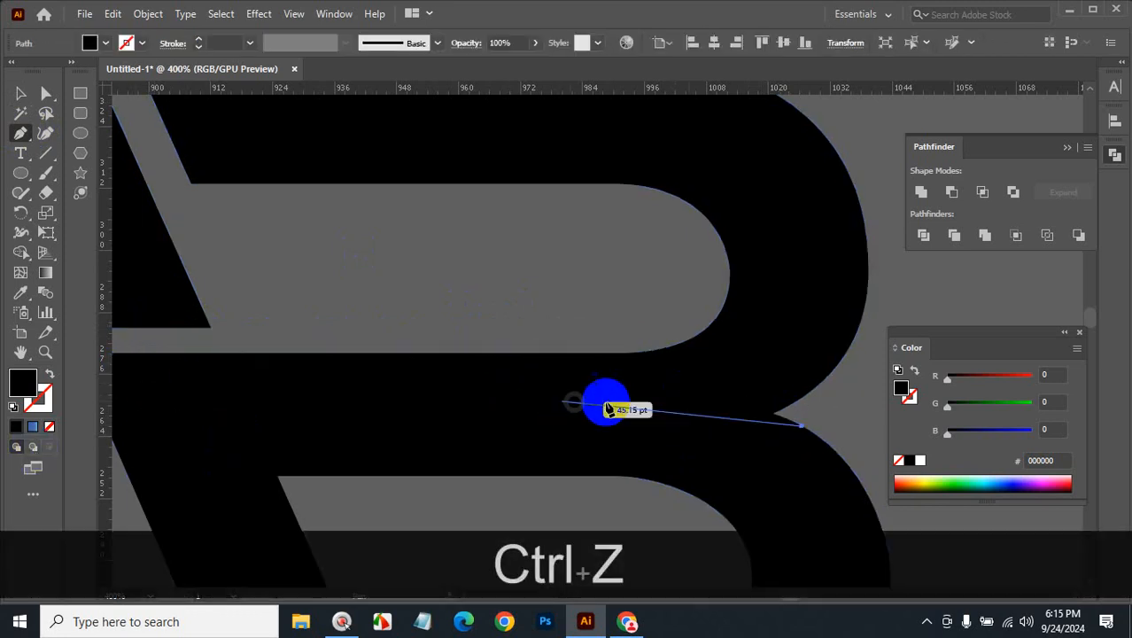
pyautogui.moveTo(522, 354); pyautogui.dragTo(391, 374)
pyautogui.hotkey('ctrl', 'z')
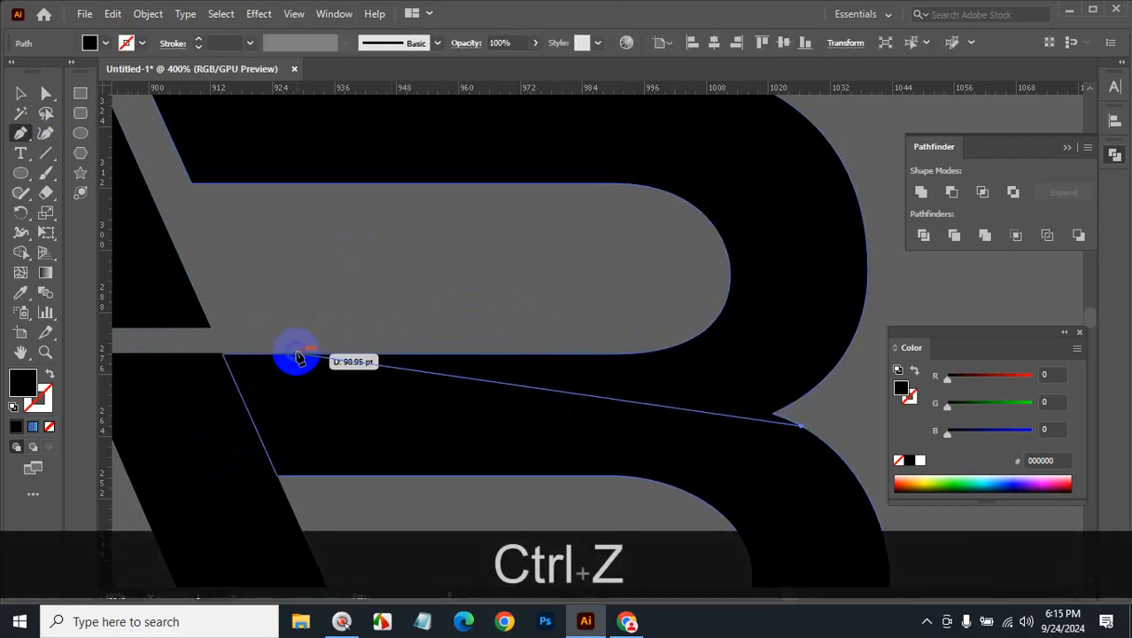
pyautogui.moveTo(296, 354); pyautogui.dragTo(137, 373)
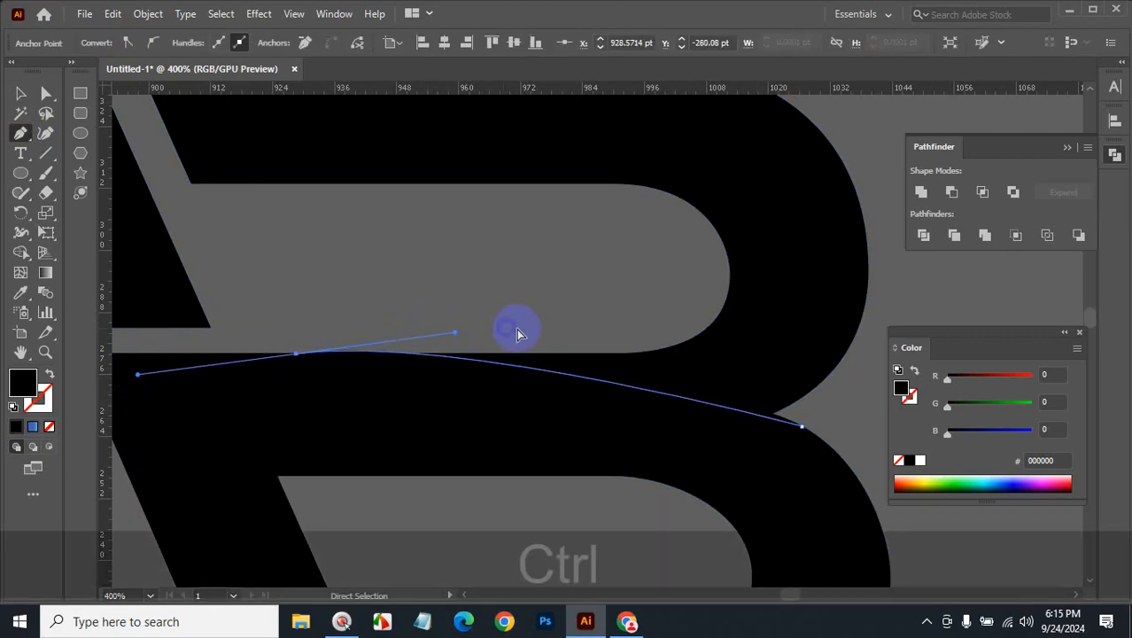
pyautogui.moveTo(455, 336); pyautogui.dragTo(601, 319)
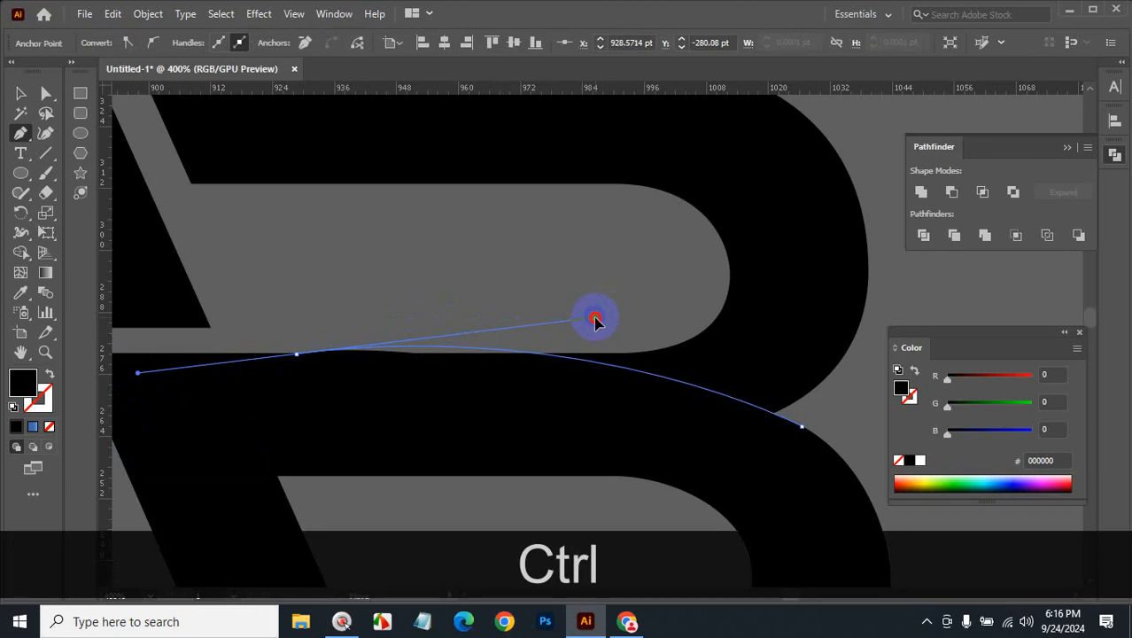
pyautogui.moveTo(595, 322); pyautogui.dragTo(598, 334)
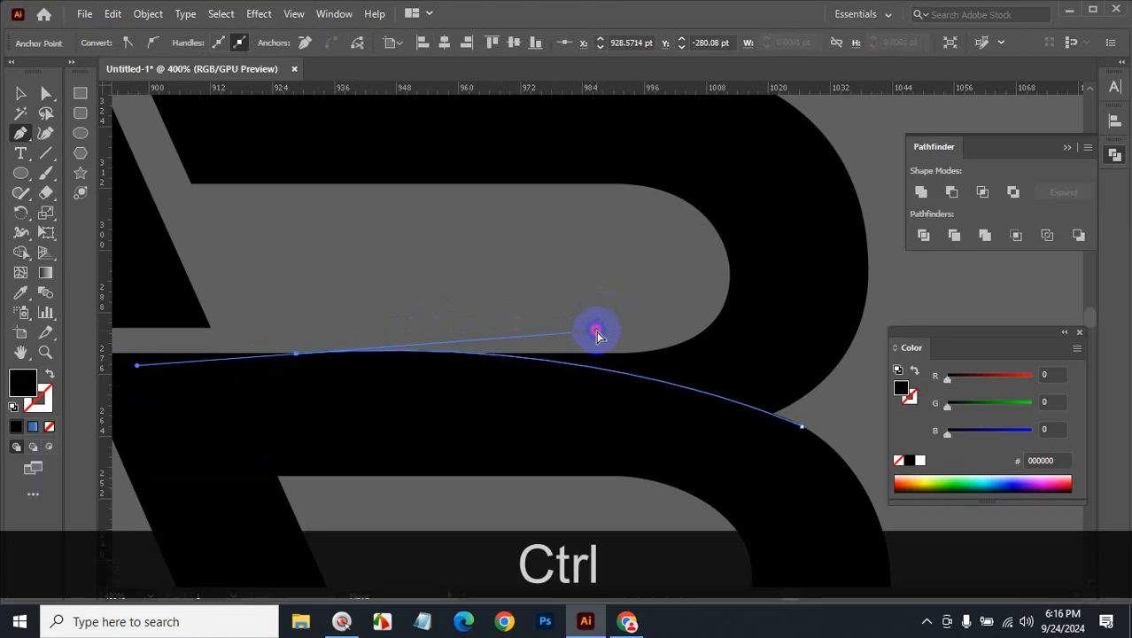
pyautogui.hotkey('ctrl', 'z')
# Draw a curved segment from the notch to the middle arm's upper edge, lengthening its handle to continue the lower bowl's curvature
pyautogui.moveTo(496, 362); pyautogui.dragTo(471, 355)
pyautogui.moveTo(391, 356); pyautogui.dragTo(390, 354)
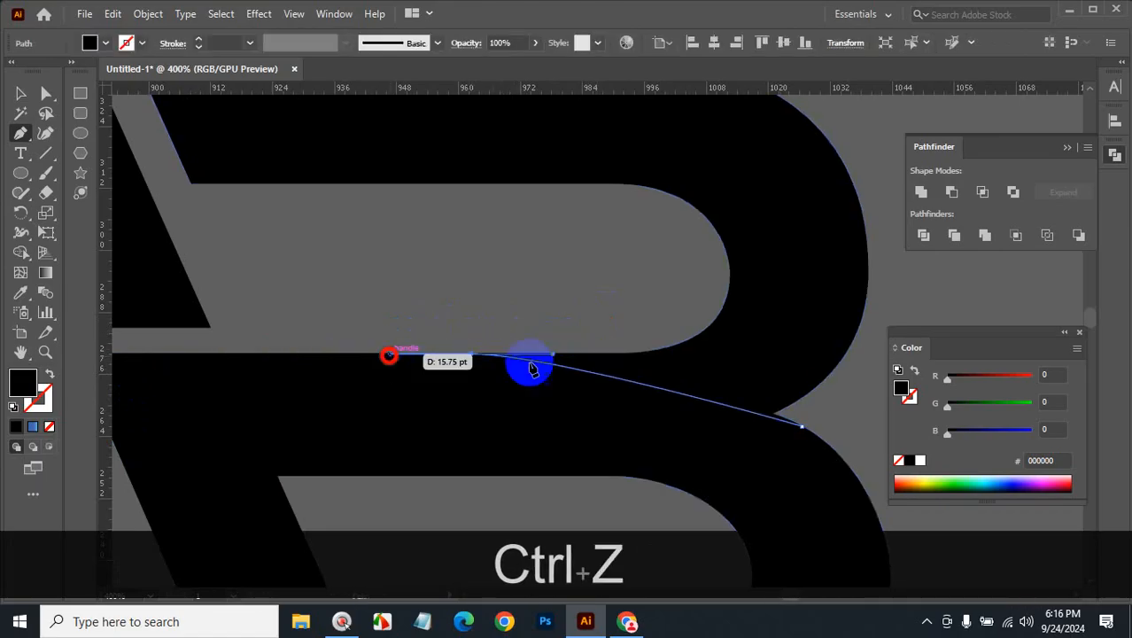
pyautogui.moveTo(552, 354); pyautogui.dragTo(678, 344)
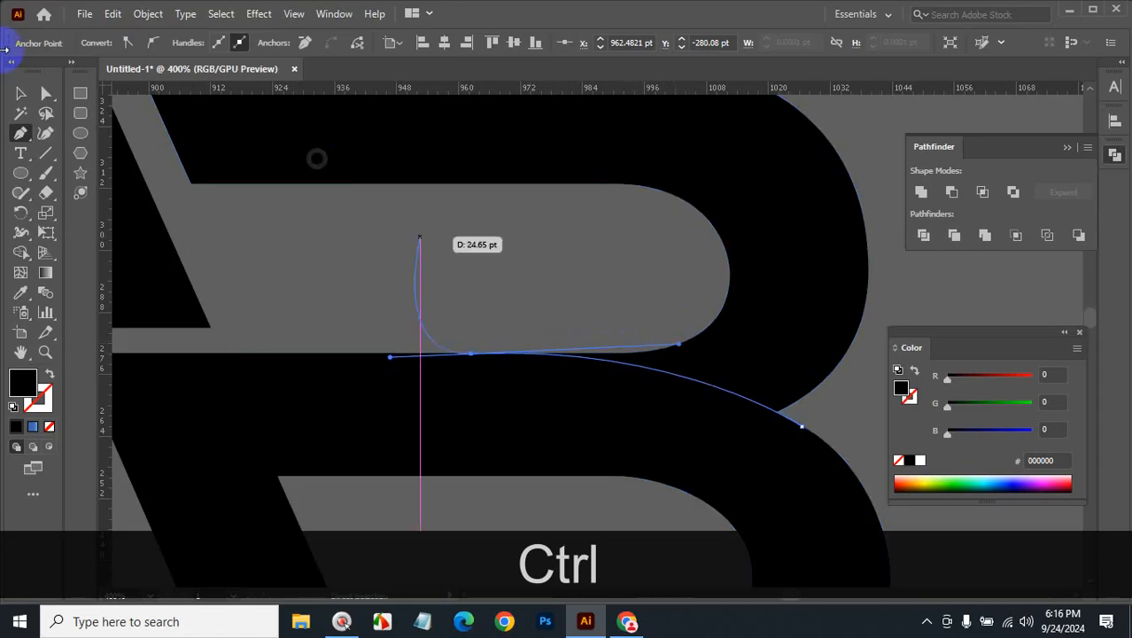
# Nudge the curve's end anchor up 1 pt past the middle arm's edge, and remove the path's fill and stroke
pyautogui.click(46, 96)
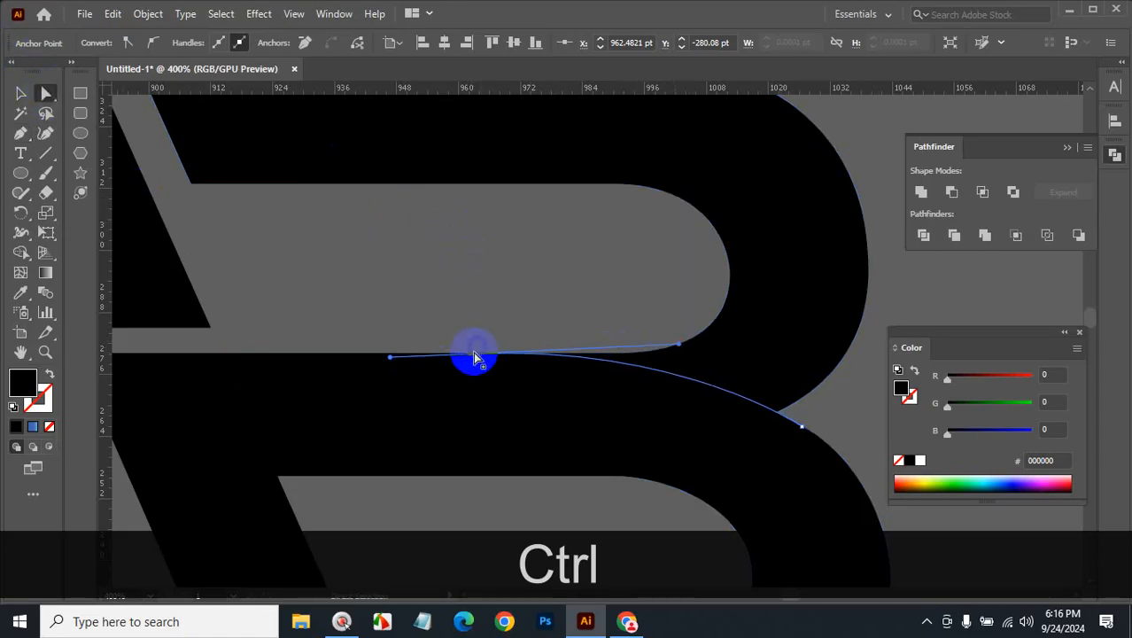
pyautogui.press('Up')
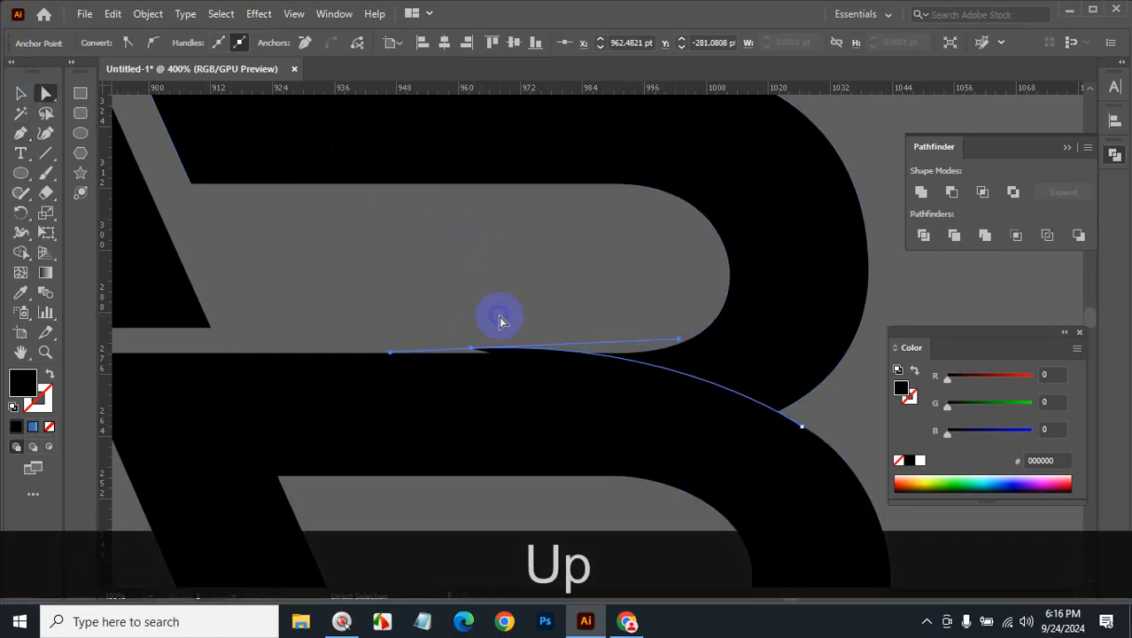
pyautogui.hotkey('shift', 'x')
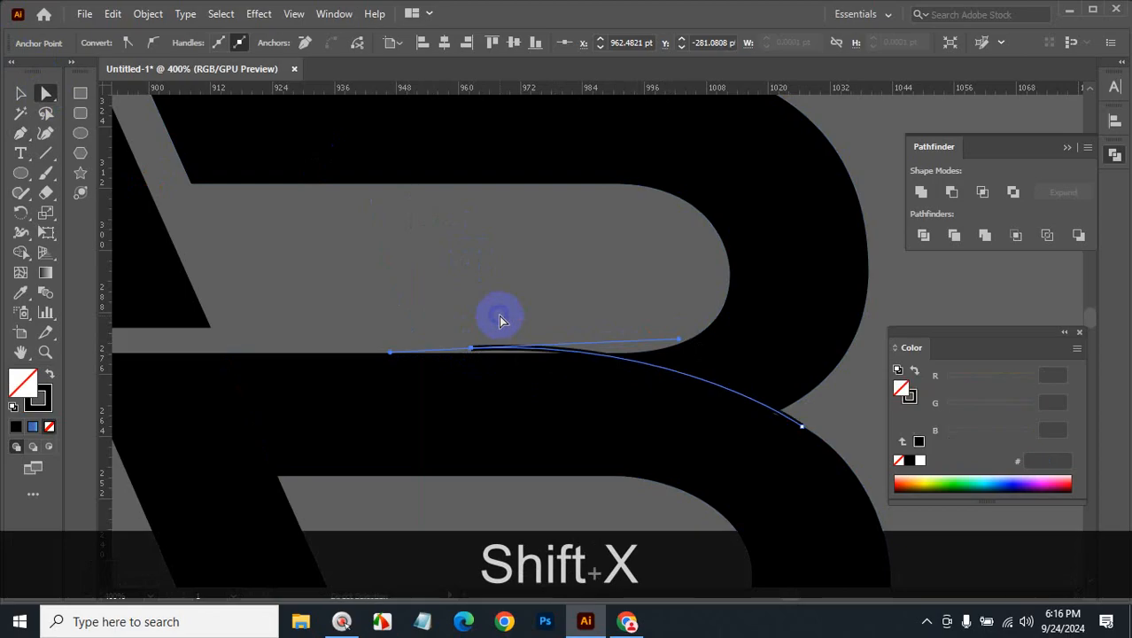
pyautogui.click(122, 354)
pyautogui.click(49, 426)
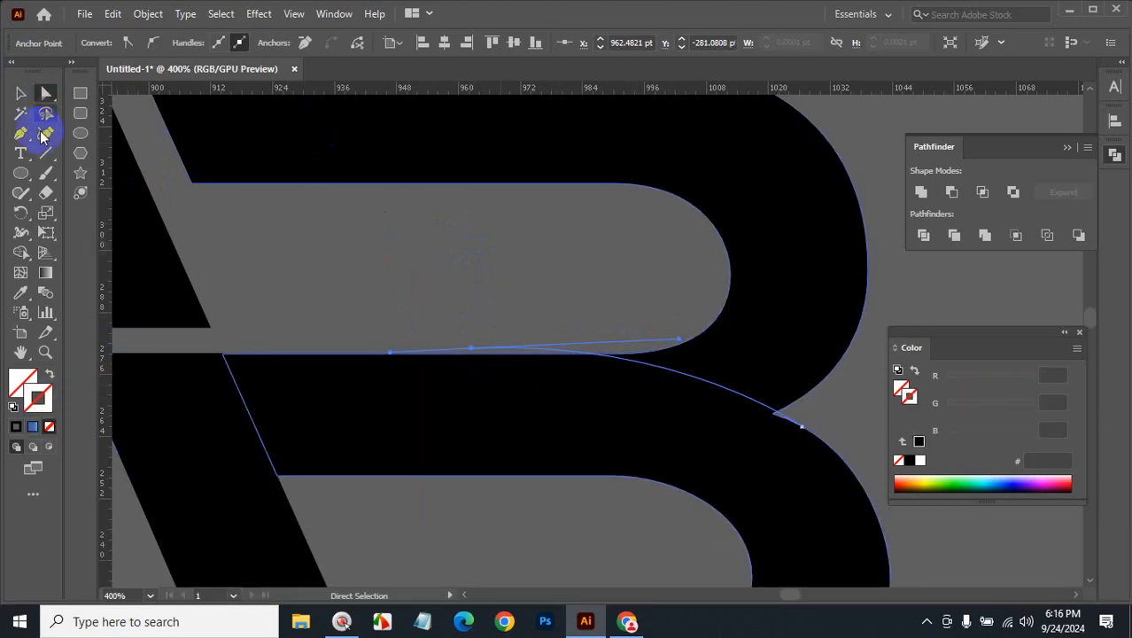
# Divide the B along the curved path at the notch and ungroup the resulting pieces
pyautogui.click(21, 93)
pyautogui.click(533, 296)
pyautogui.click(662, 442)
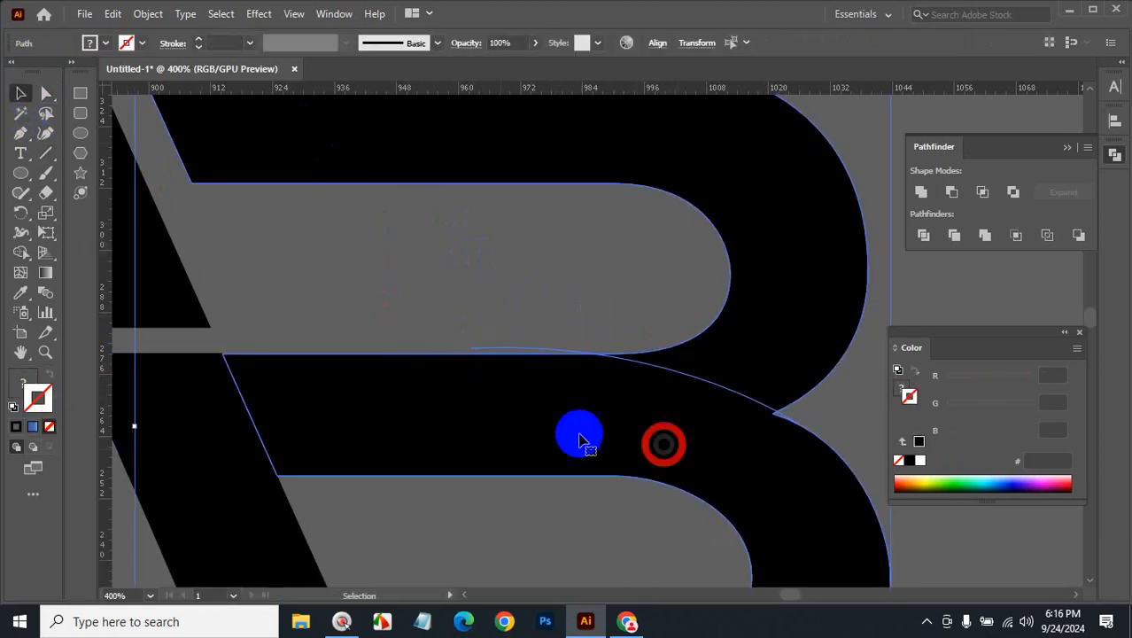
pyautogui.rightClick(591, 290)
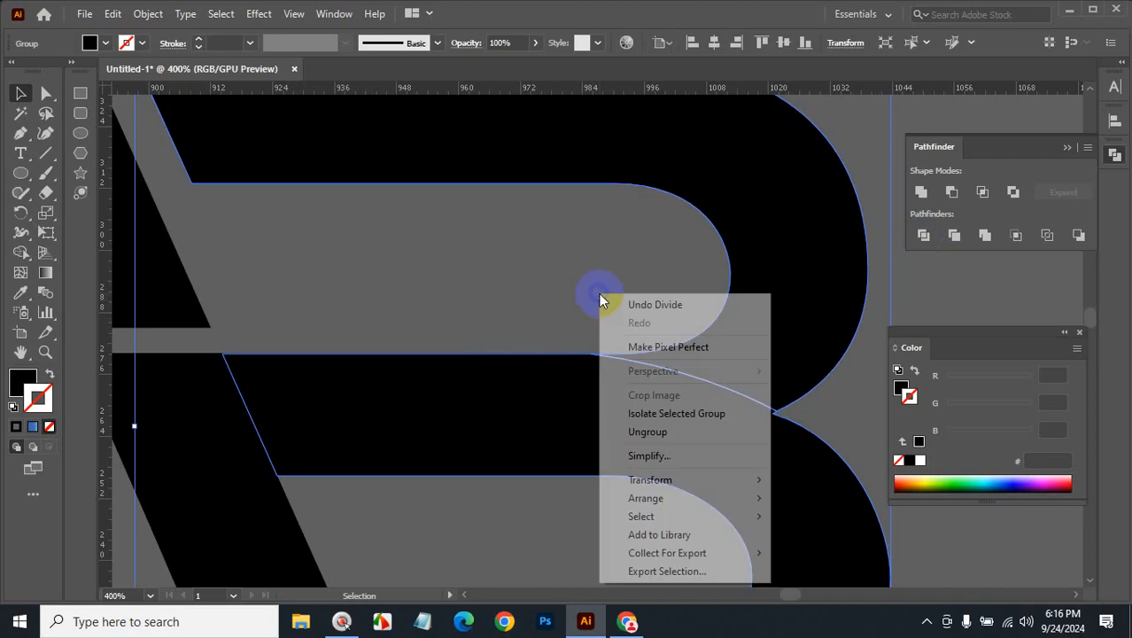
pyautogui.click(681, 429)
pyautogui.hotkey('ctrl', 'shift', 'a')
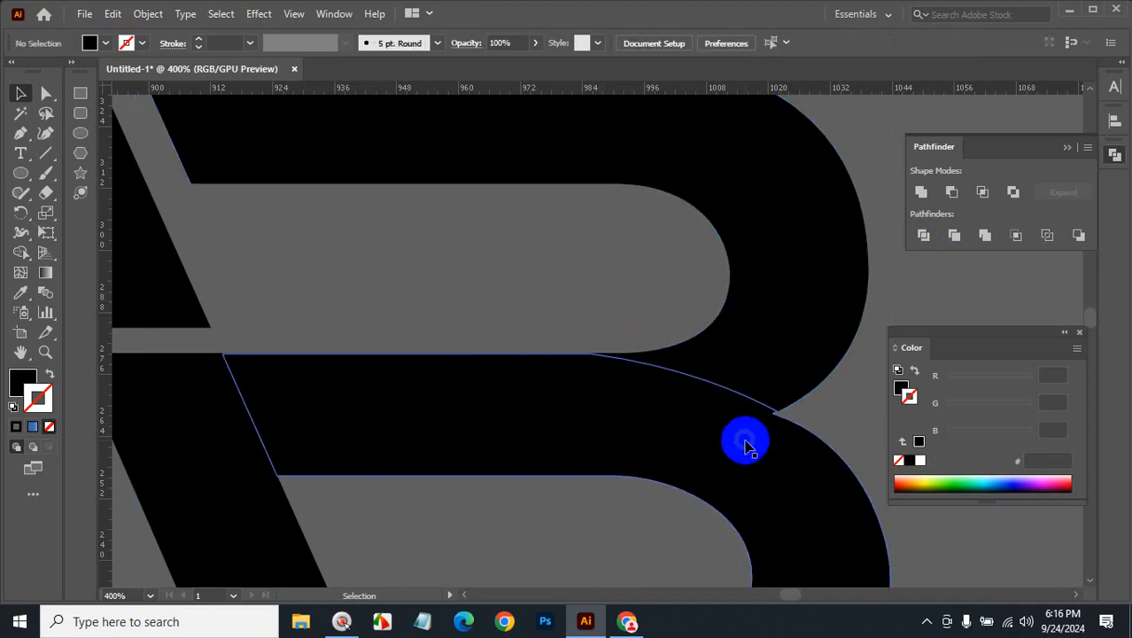
# Delete the lower bowl piece's protruding corner anchor at the notch between the B's two bowls
pyautogui.hotkey('ctrl', 'space')
pyautogui.keyDown('ctrl'); pyautogui.click(710, 401); pyautogui.keyUp('ctrl')
pyautogui.keyDown('ctrl'); pyautogui.click(585, 354); pyautogui.keyUp('ctrl')
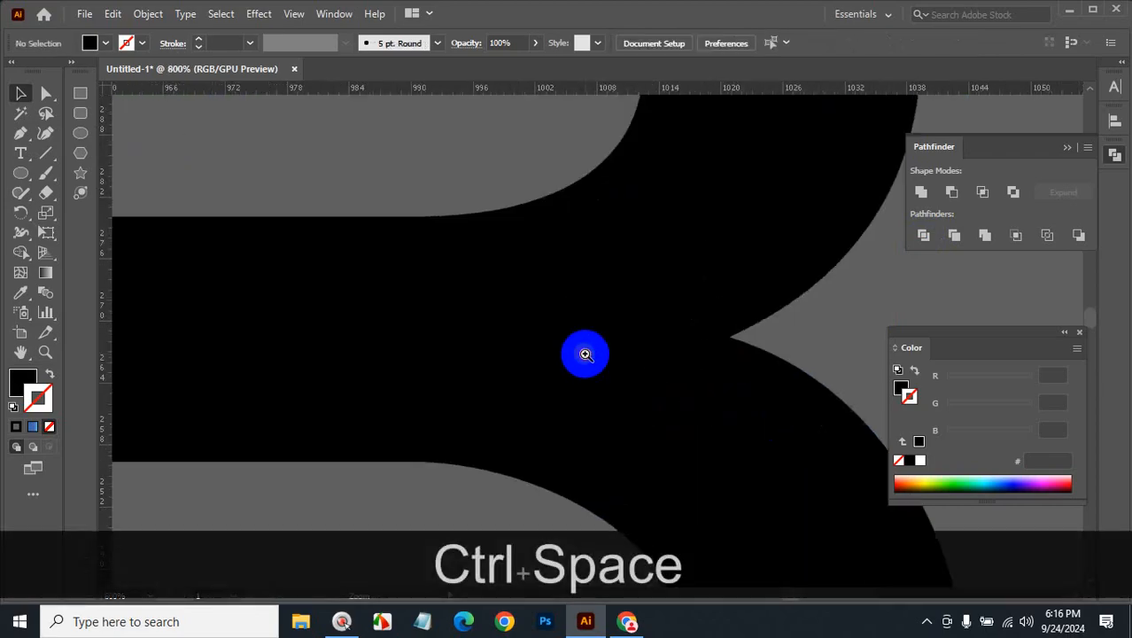
pyautogui.click(46, 93)
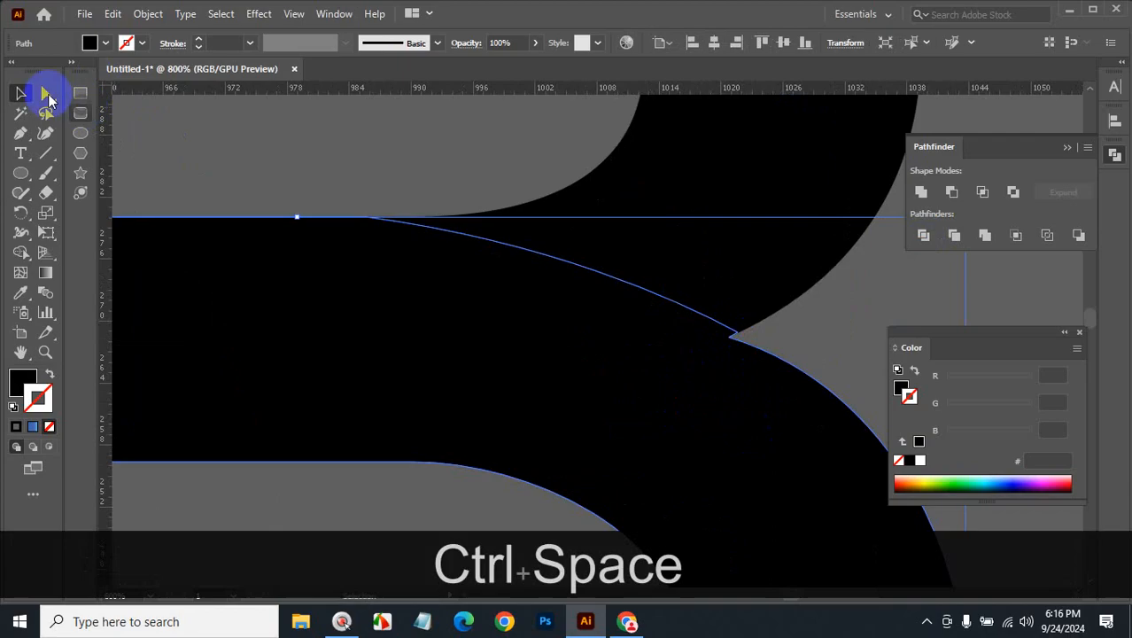
pyautogui.click(542, 296)
pyautogui.moveTo(735, 337); pyautogui.dragTo(810, 339)
pyautogui.hotkey('ctrl', 'z')
pyautogui.click(737, 333)
pyautogui.click(816, 337)
pyautogui.click(662, 310)
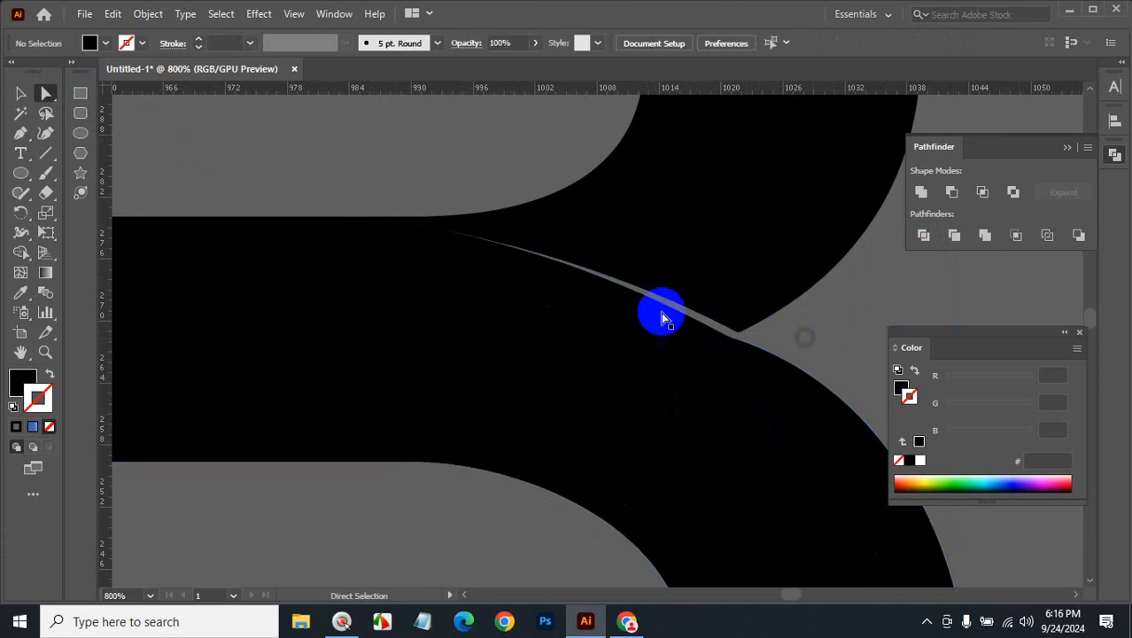
# Select the lower bowl piece and swap its black fill to the stroke, leaving only an outline
pyautogui.click(21, 93)
pyautogui.click(763, 386)
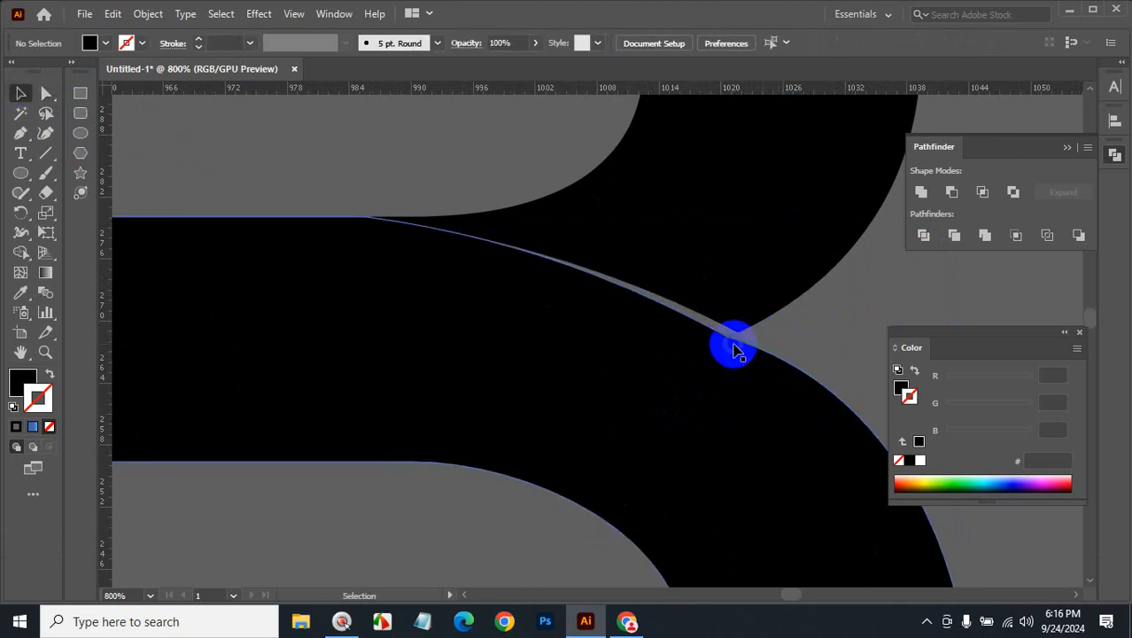
pyautogui.hotkey('ctrl', 'space')
pyautogui.click(686, 338)
pyautogui.click(628, 342)
pyautogui.click(629, 342)
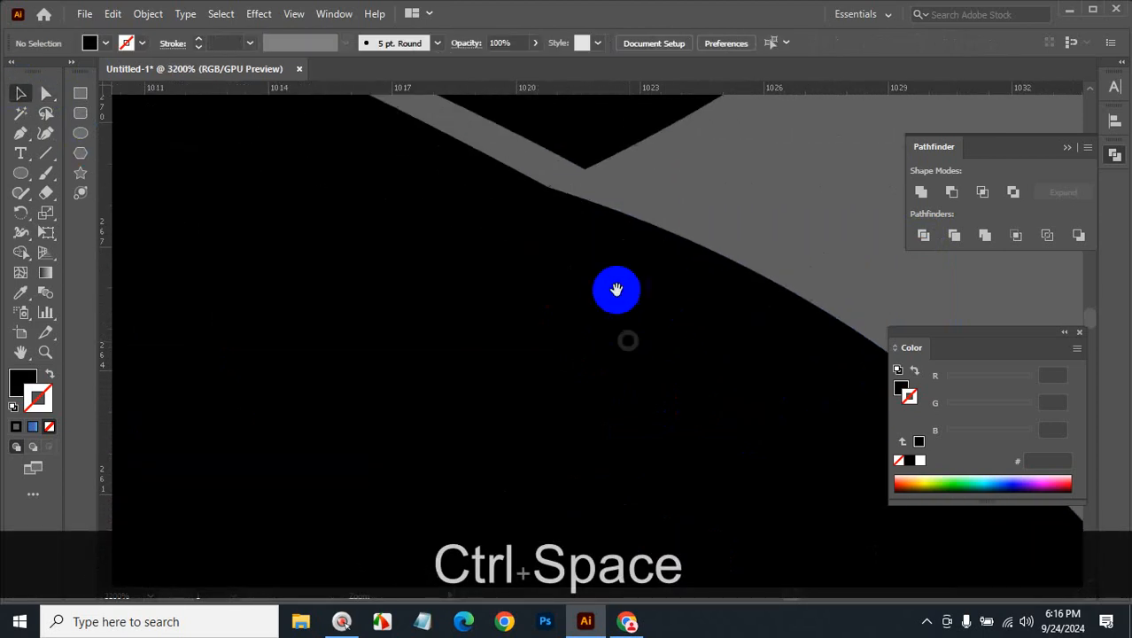
pyautogui.click(622, 351)
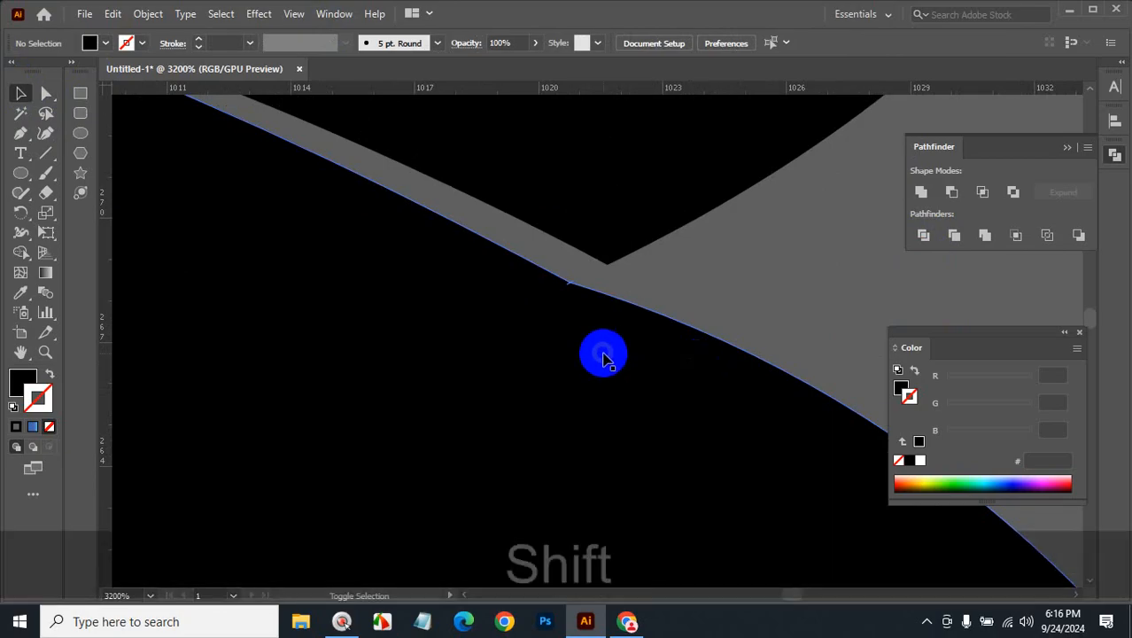
pyautogui.click(20, 111)
pyautogui.click(235, 222)
pyautogui.click(21, 93)
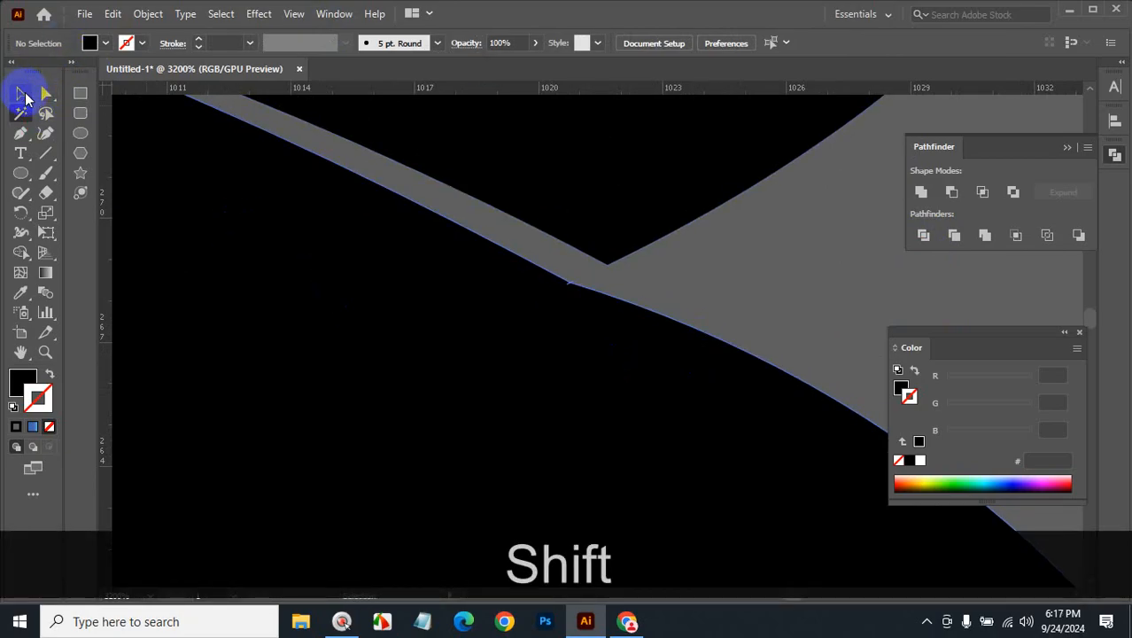
pyautogui.click(431, 348)
pyautogui.hotkey('shift', 'x')
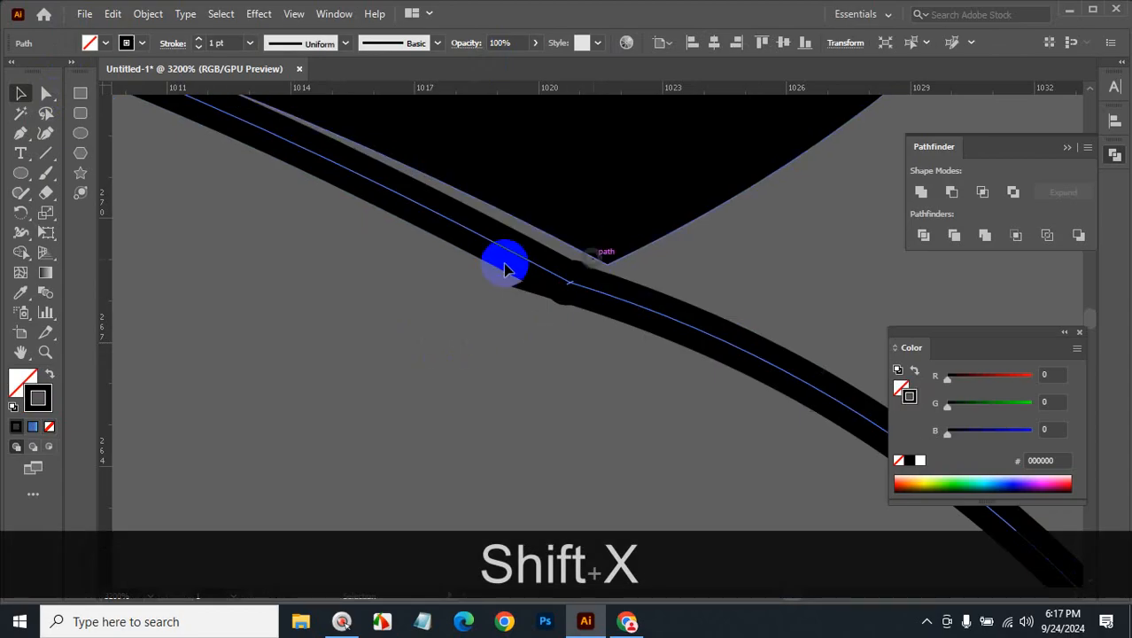
# Smooth the kink in the lower bowl's outline at the notch with the Smooth tool
pyautogui.click(21, 192)
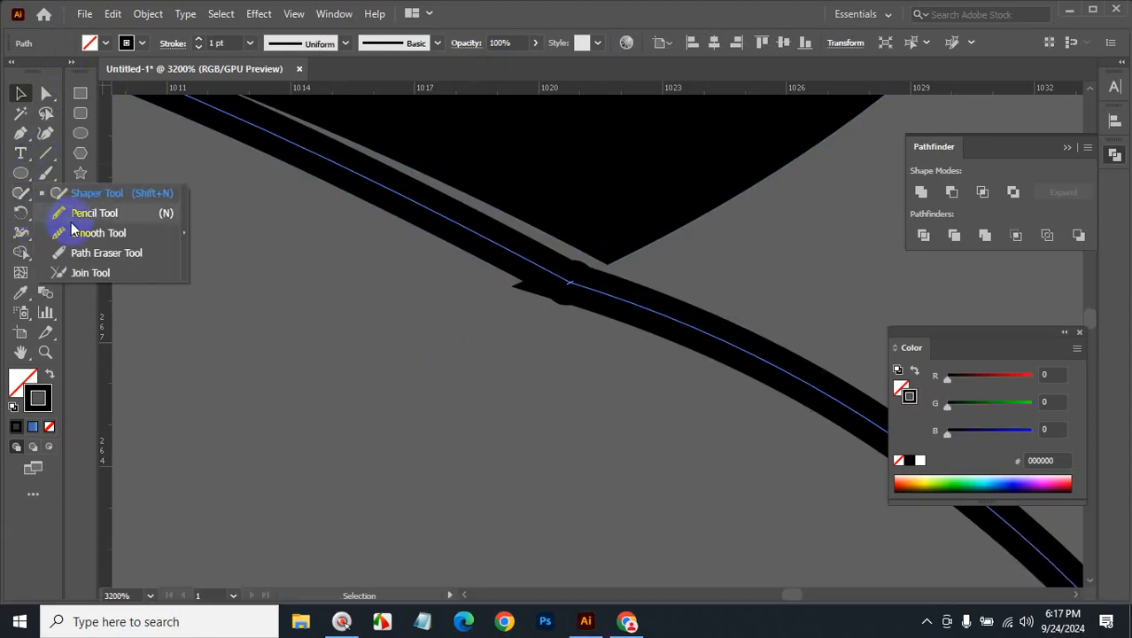
pyautogui.click(77, 228)
pyautogui.moveTo(652, 314)
pyautogui.mouseDown()
pyautogui.moveTo(536, 266)
pyautogui.moveTo(645, 307)
pyautogui.moveTo(555, 275)
pyautogui.moveTo(611, 305)
pyautogui.moveTo(559, 279)
pyautogui.moveTo(693, 326)
pyautogui.moveTo(442, 230)
pyautogui.moveTo(689, 312)
pyautogui.moveTo(540, 276)
pyautogui.moveTo(724, 333)
pyautogui.moveTo(548, 261)
pyautogui.moveTo(740, 345)
pyautogui.moveTo(566, 281)
pyautogui.moveTo(658, 312)
pyautogui.mouseUp()
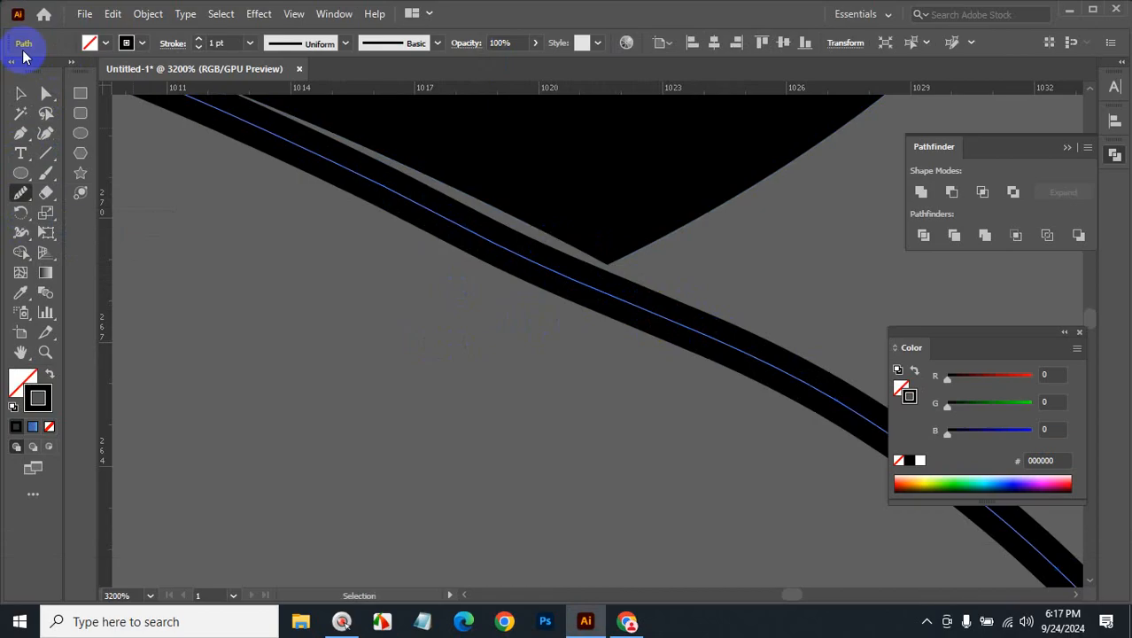
# Delete three surplus anchor points from the lower bowl's smoothed outline around the notch
pyautogui.click(47, 93)
pyautogui.hotkey('ctrl', 'alt', 'space')
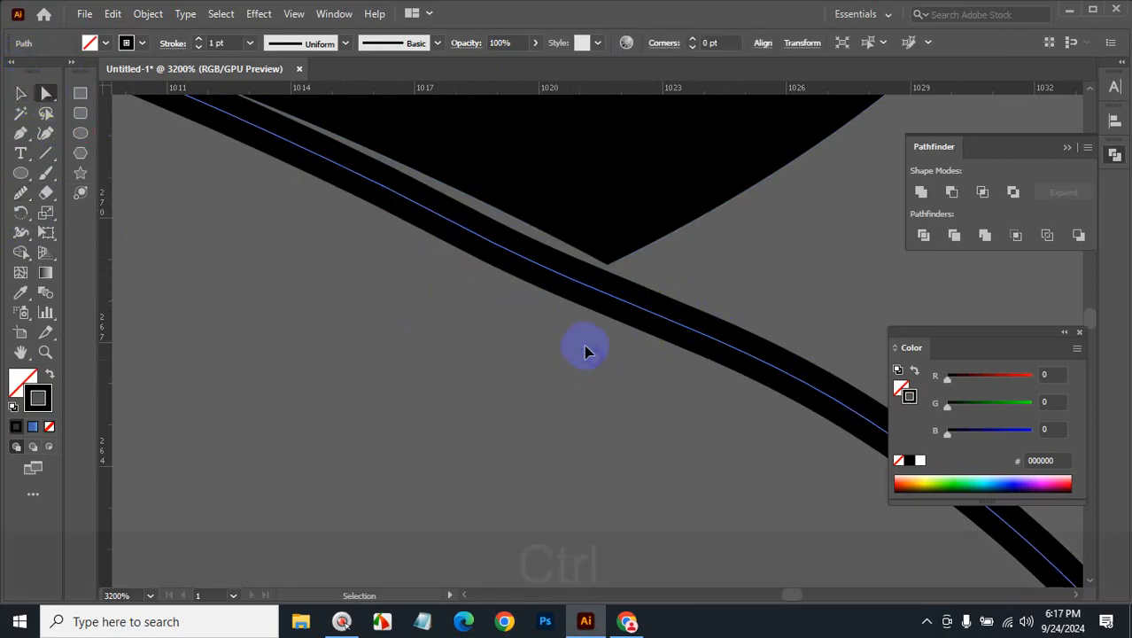
pyautogui.click(549, 293)
pyautogui.click(546, 293)
pyautogui.click(569, 349)
pyautogui.keyDown('ctrl'); pyautogui.click(584, 331); pyautogui.keyUp('ctrl')
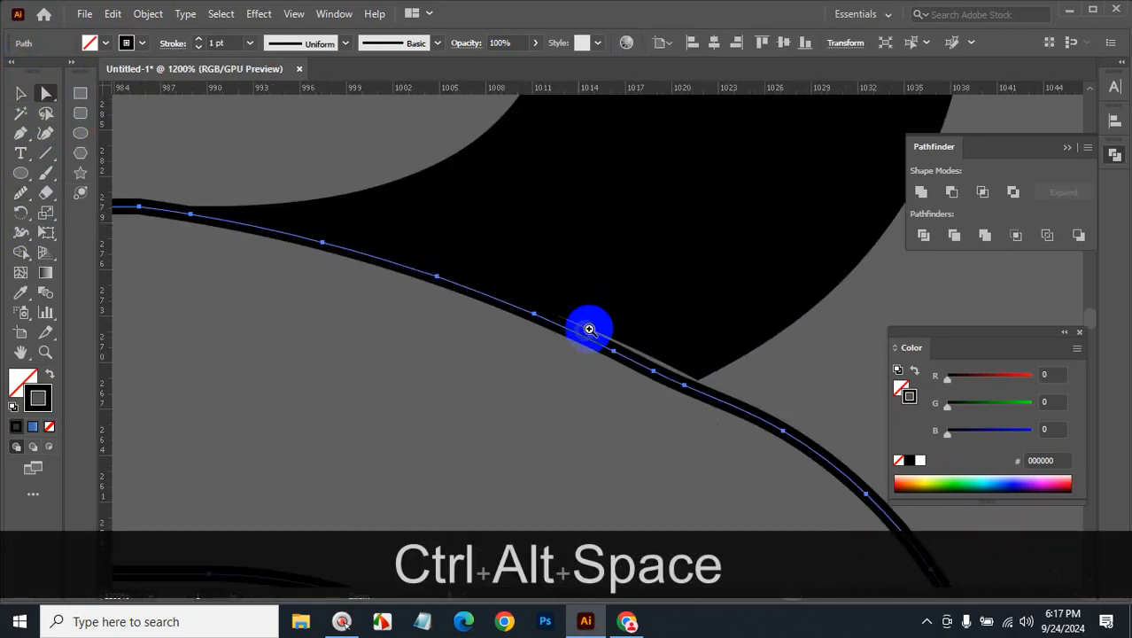
pyautogui.keyDown('ctrl'); pyautogui.click(591, 326); pyautogui.keyUp('ctrl')
pyautogui.keyDown('ctrl'); pyautogui.click(591, 325); pyautogui.keyUp('ctrl')
pyautogui.keyDown('ctrl'); pyautogui.keyDown('alt'); pyautogui.click(720, 334); pyautogui.keyUp('alt'); pyautogui.keyUp('ctrl')
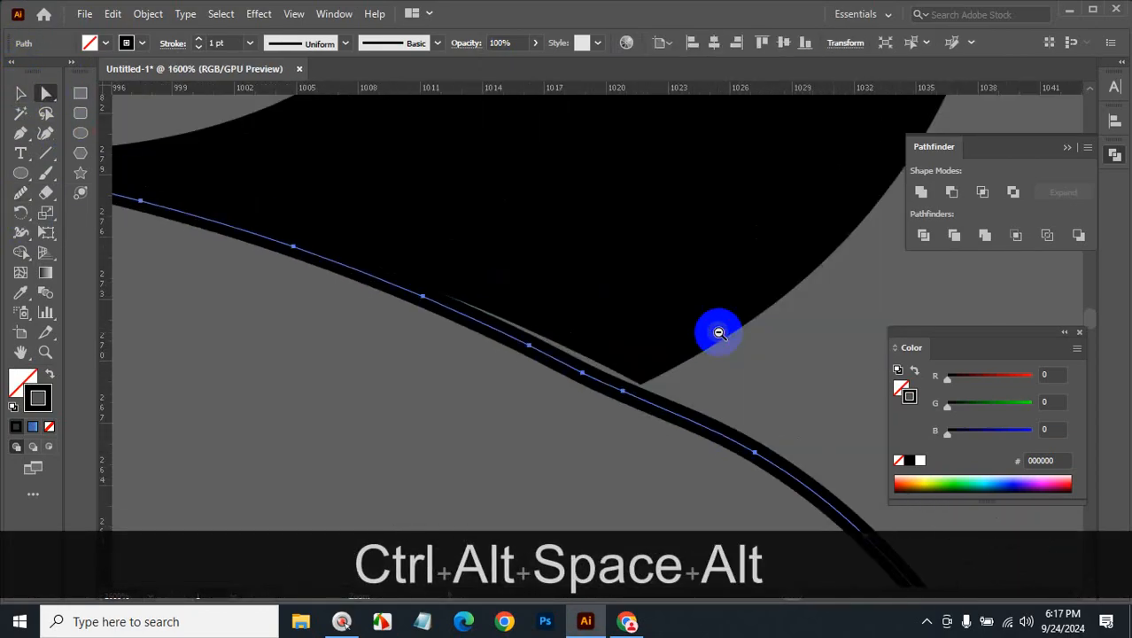
pyautogui.click(621, 398)
pyautogui.moveTo(25, 140); pyautogui.dragTo(76, 151)
pyautogui.click(121, 207)
pyautogui.rightClick(24, 137)
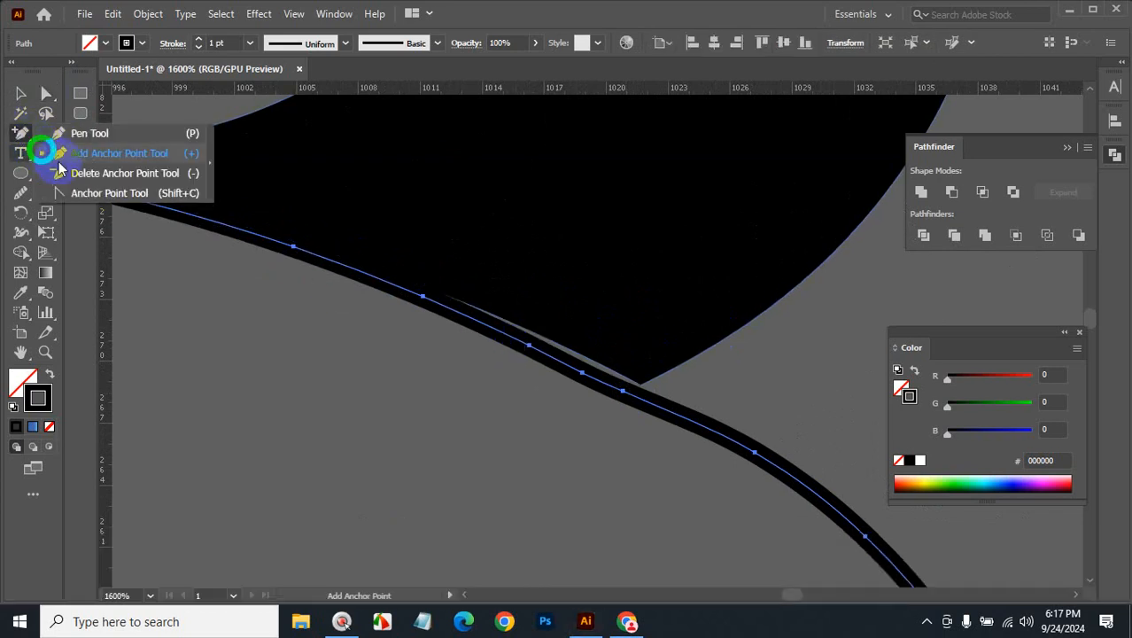
pyautogui.click(73, 174)
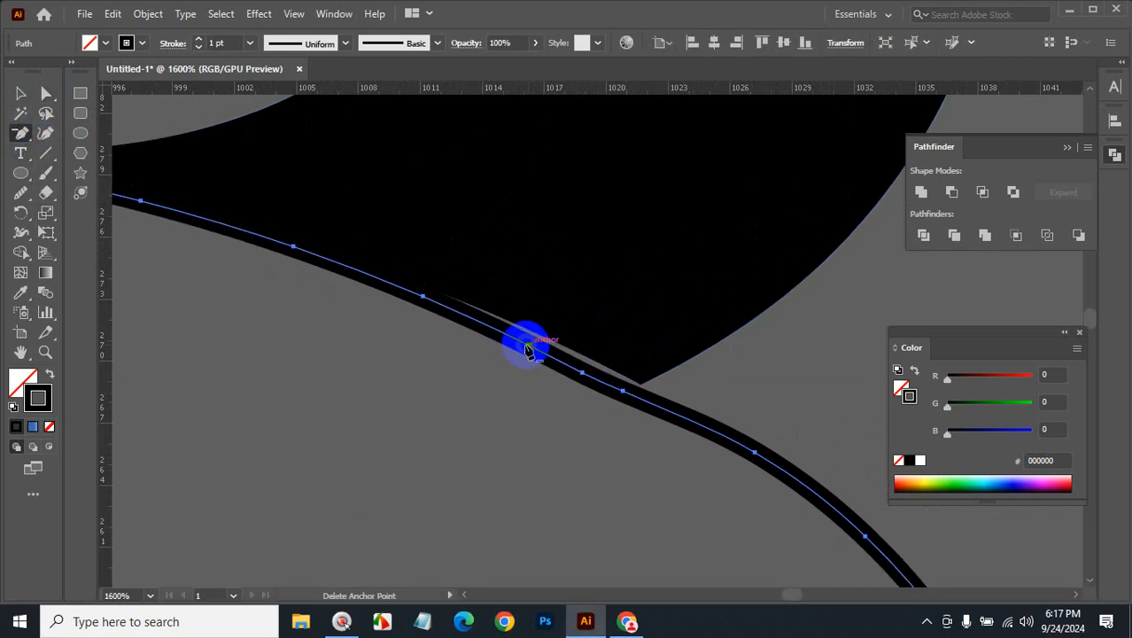
pyautogui.click(527, 346)
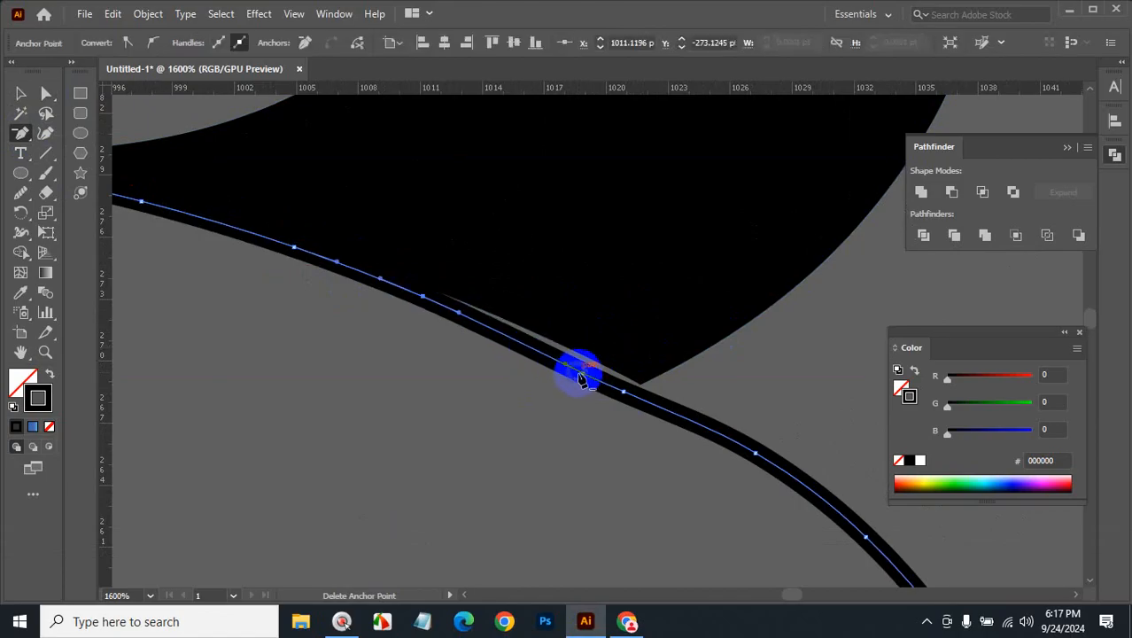
pyautogui.click(581, 374)
pyautogui.click(622, 390)
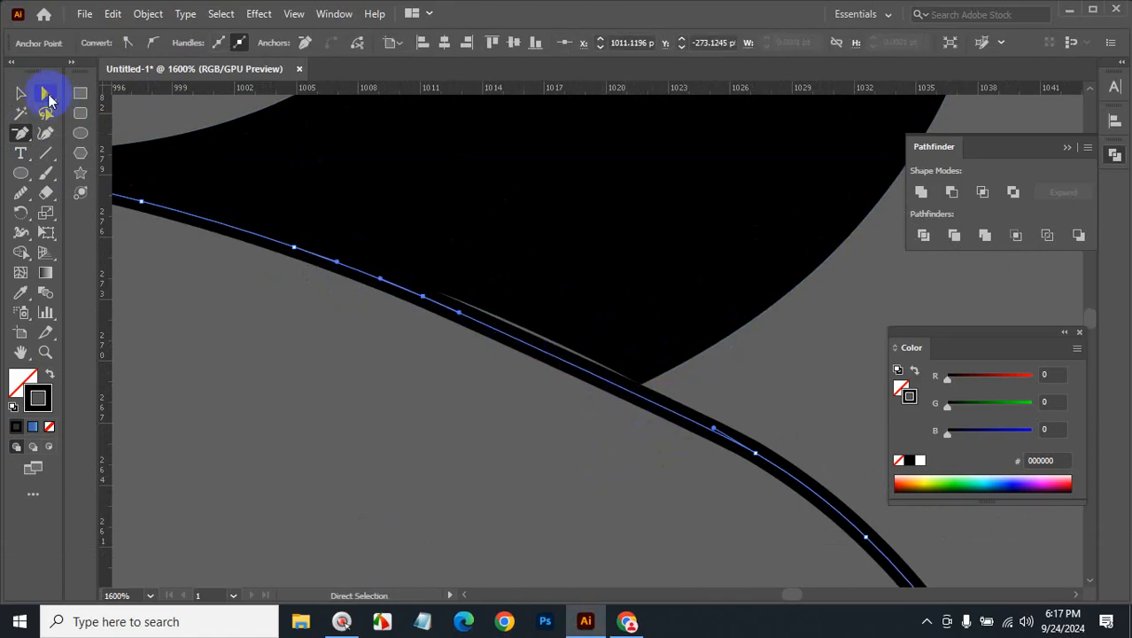
# Lengthen the curve handle of the anchor just before the notch to even out the outline's curvature
pyautogui.click(46, 94)
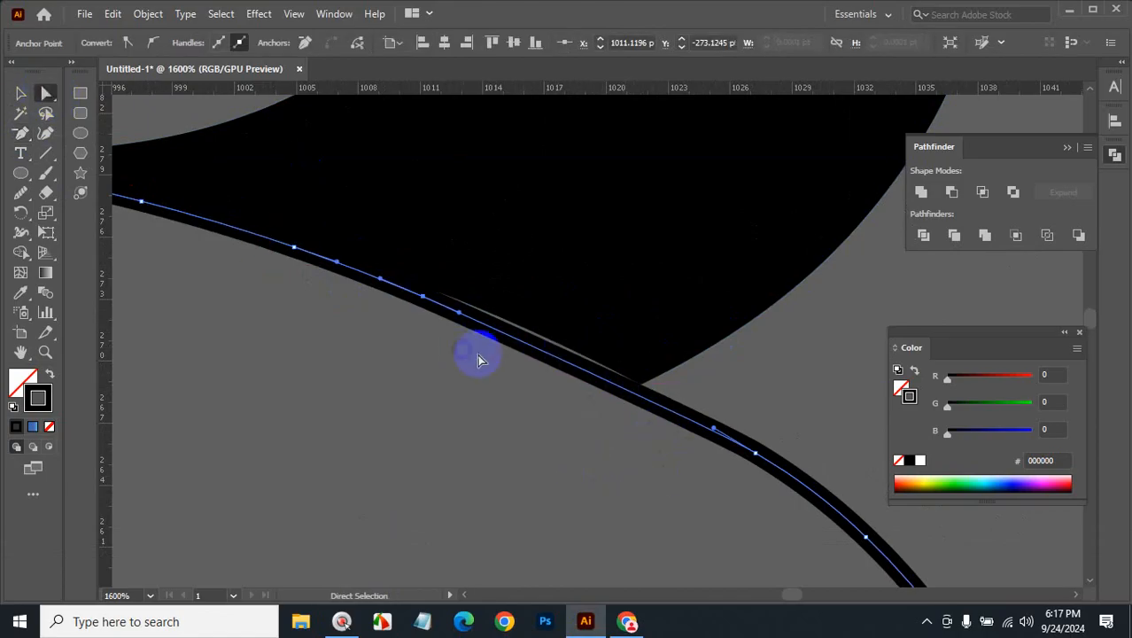
pyautogui.click(420, 293)
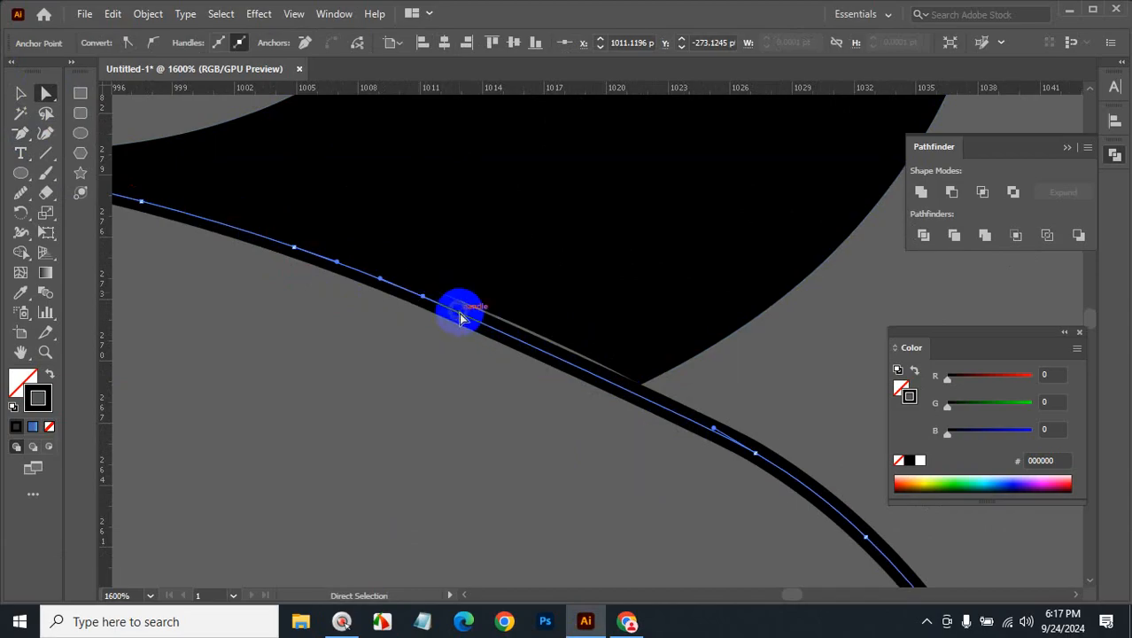
pyautogui.moveTo(459, 312); pyautogui.dragTo(490, 323)
pyautogui.press('alt')
pyautogui.press('ctrl')
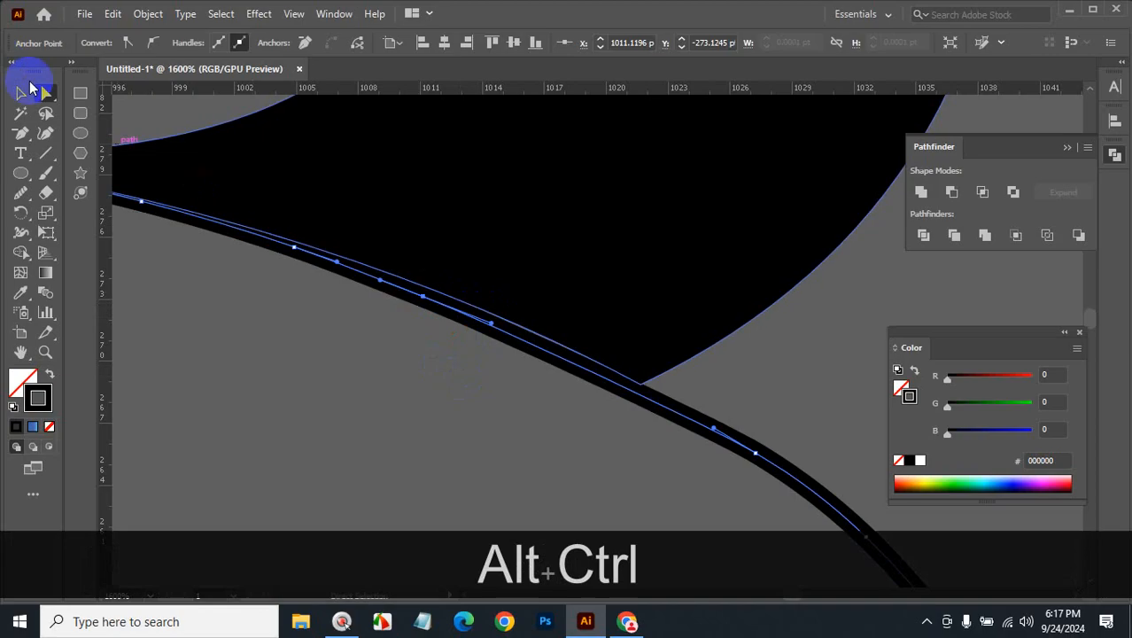
# Swap the lower bowl's black stroke back to a solid fill and keep the piece selected
pyautogui.click(21, 94)
pyautogui.keyDown('ctrl'); pyautogui.click(498, 423); pyautogui.keyUp('ctrl')
pyautogui.hotkey('ctrl', 'alt', 'space')
pyautogui.click(539, 342)
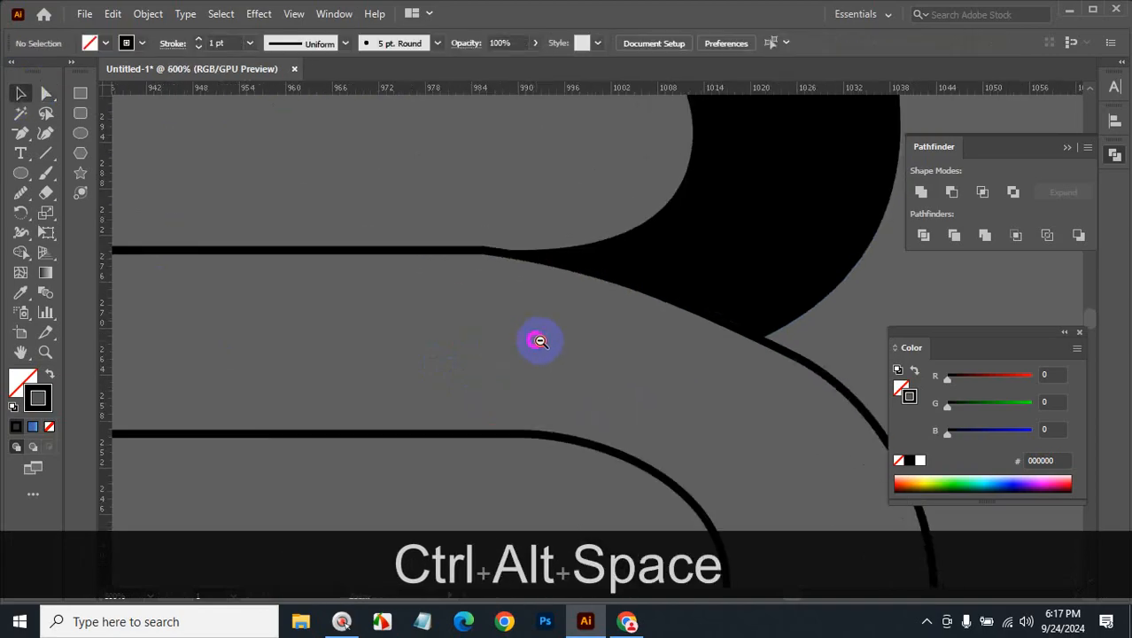
pyautogui.keyDown('ctrl'); pyautogui.keyDown('alt'); pyautogui.click(540, 341); pyautogui.keyUp('alt'); pyautogui.keyUp('ctrl')
pyautogui.keyDown('ctrl'); pyautogui.keyDown('alt'); pyautogui.click(561, 344); pyautogui.keyUp('alt'); pyautogui.keyUp('ctrl')
pyautogui.keyDown('ctrl'); pyautogui.keyDown('alt'); pyautogui.click(738, 356); pyautogui.keyUp('alt'); pyautogui.keyUp('ctrl')
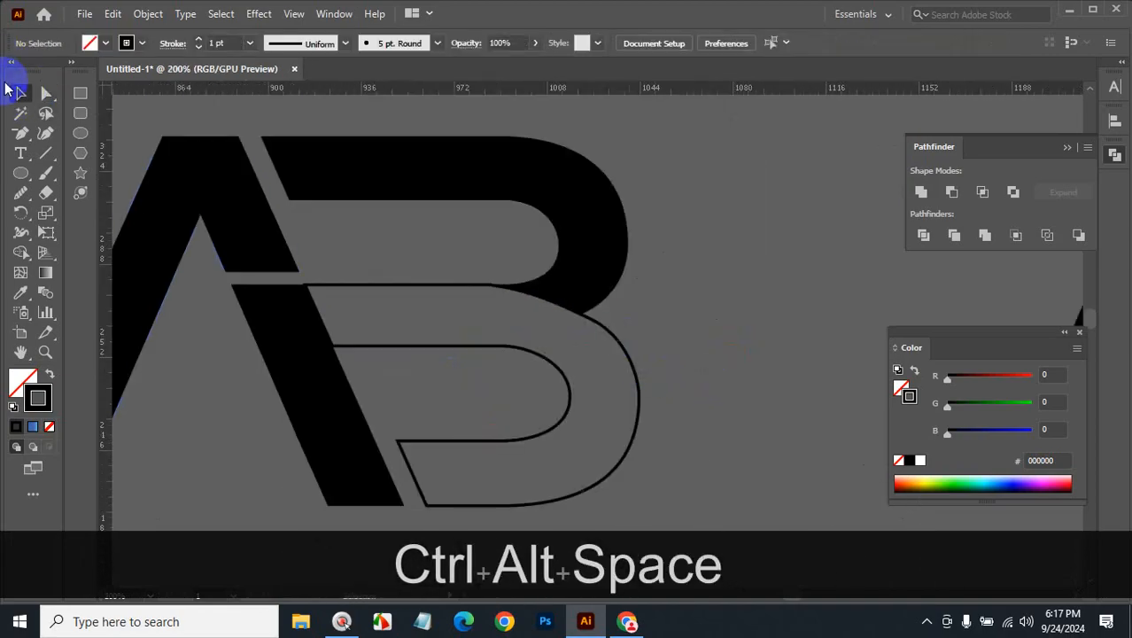
pyautogui.click(640, 363)
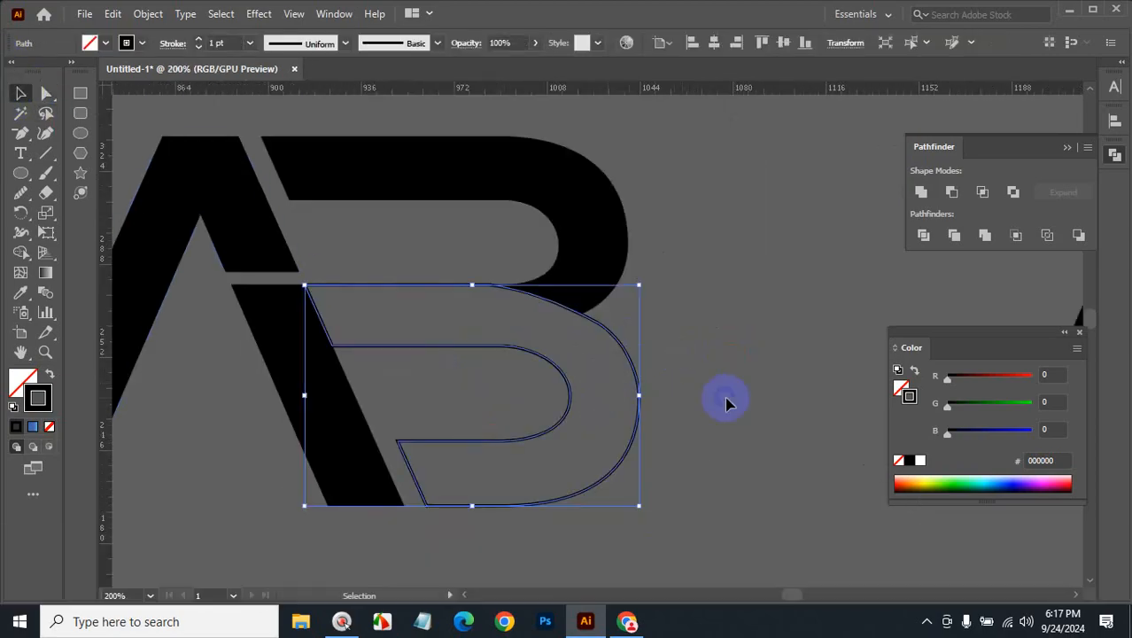
pyautogui.hotkey('shift', 'x')
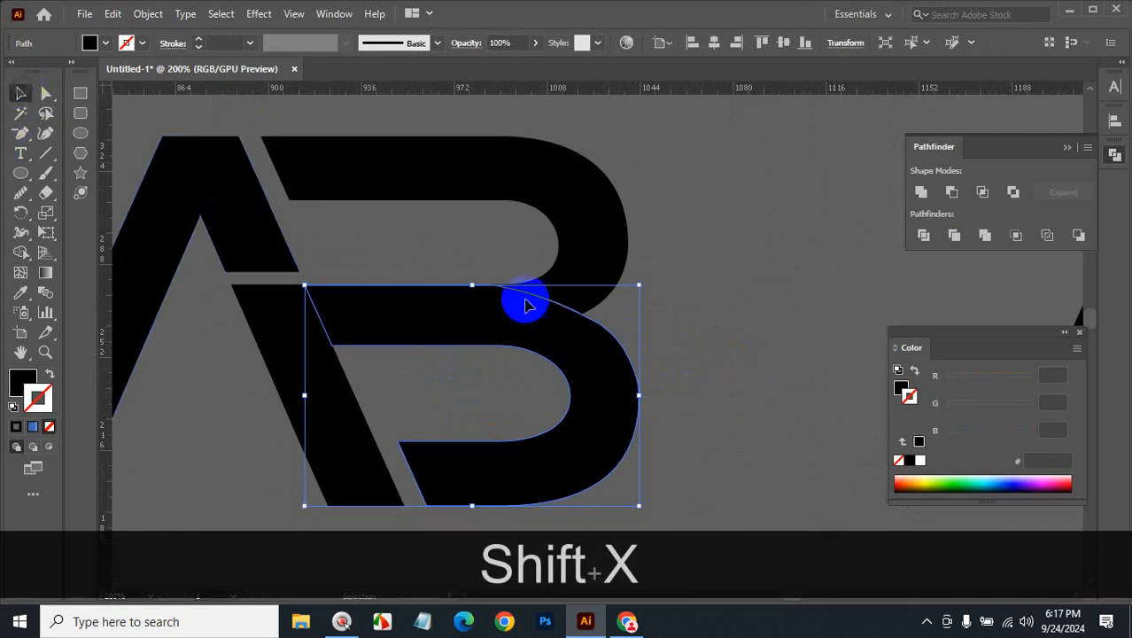
pyautogui.click(778, 364)
pyautogui.click(629, 383)
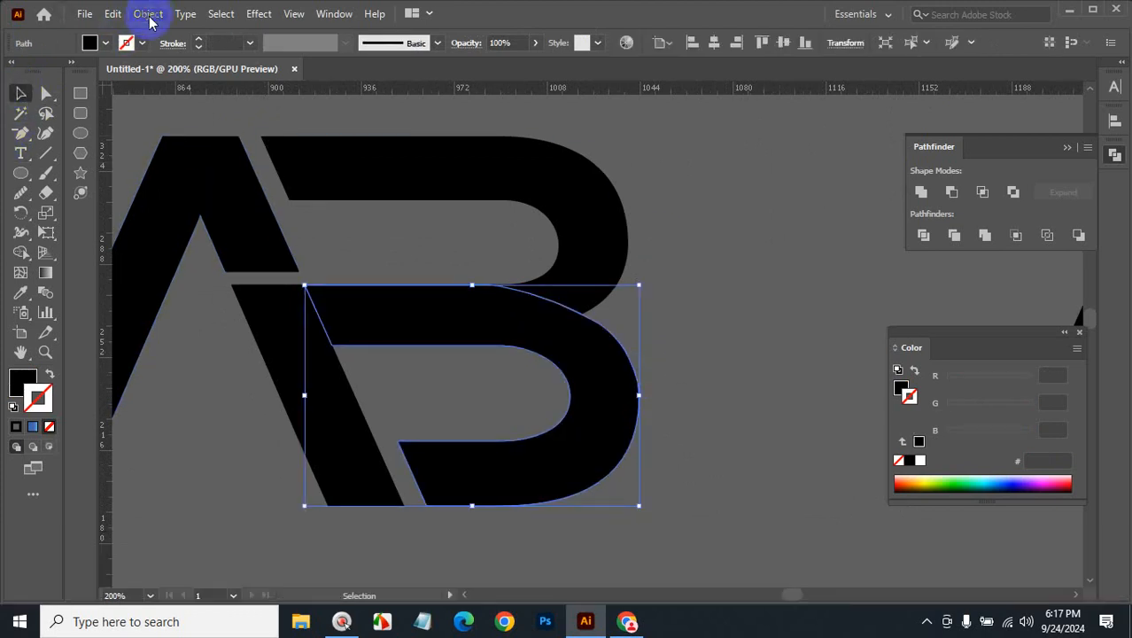
pyautogui.click(148, 14)
pyautogui.click(335, 406)
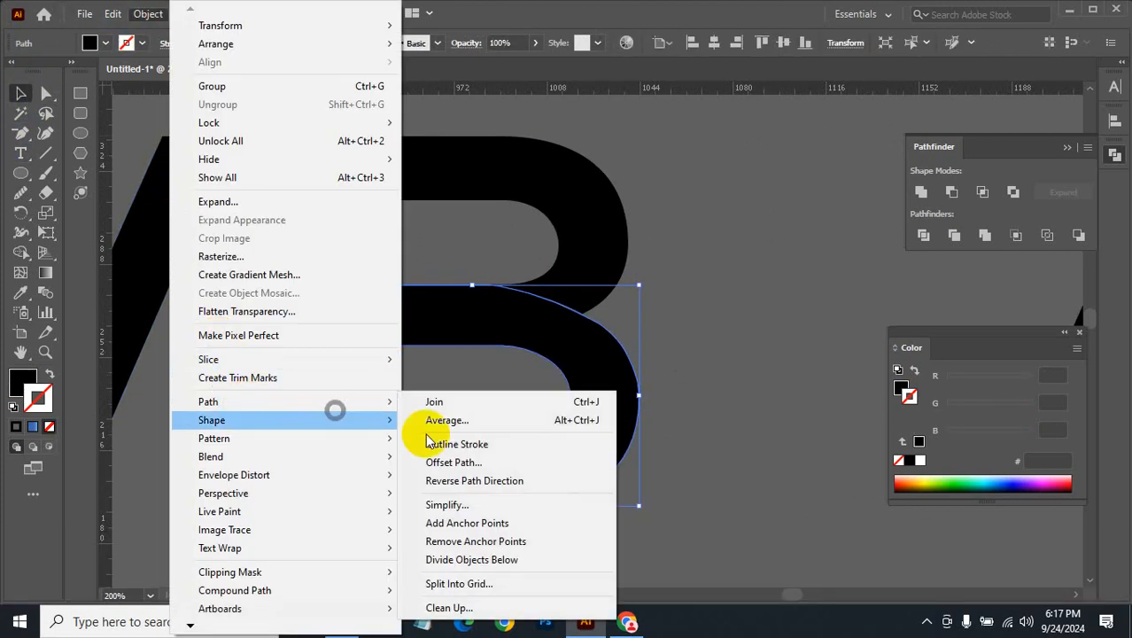
pyautogui.click(452, 479)
pyautogui.hotkey('ctrl', 'z')
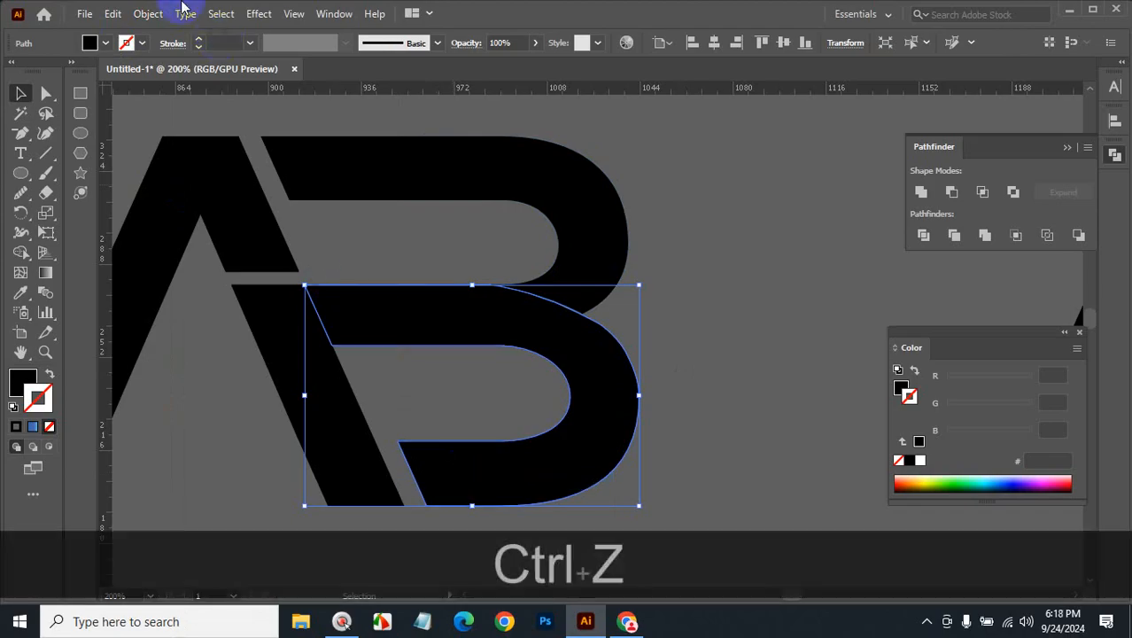
# Offset the lower bowl's path by 5 pt with miter joins and a miter limit of 4
pyautogui.click(141, 15)
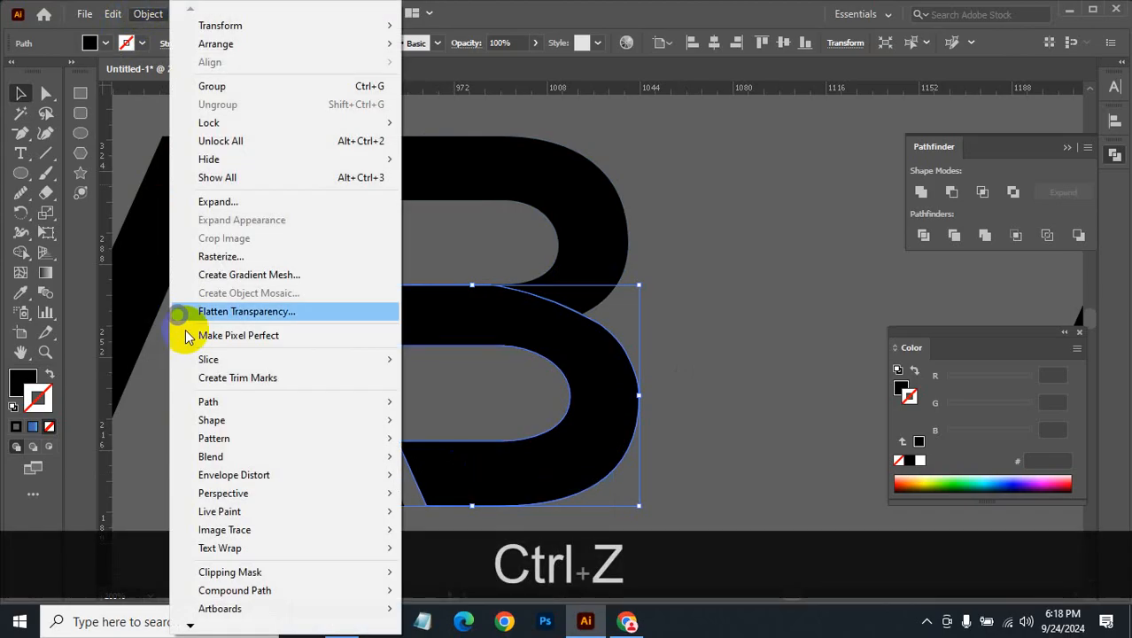
pyautogui.click(253, 404)
pyautogui.click(434, 459)
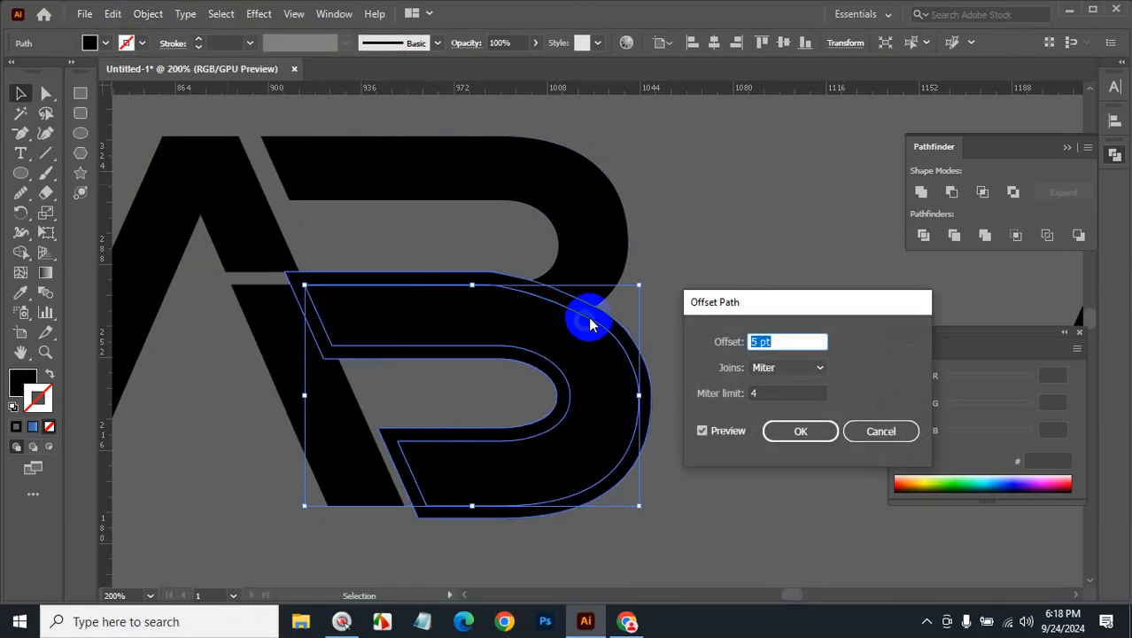
pyautogui.click(798, 432)
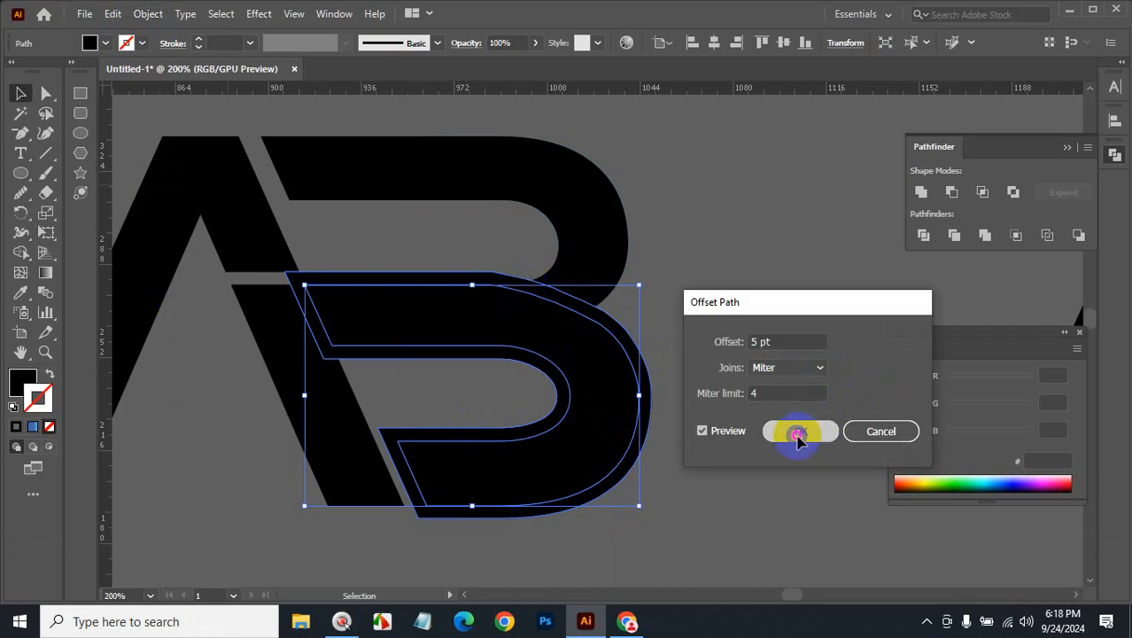
# Subtract the offset shape from the upper bowl with Minus Front to cut a gap between the bowls
pyautogui.keyDown('shift'); pyautogui.click(589, 222); pyautogui.keyUp('shift')
pyautogui.click(951, 192)
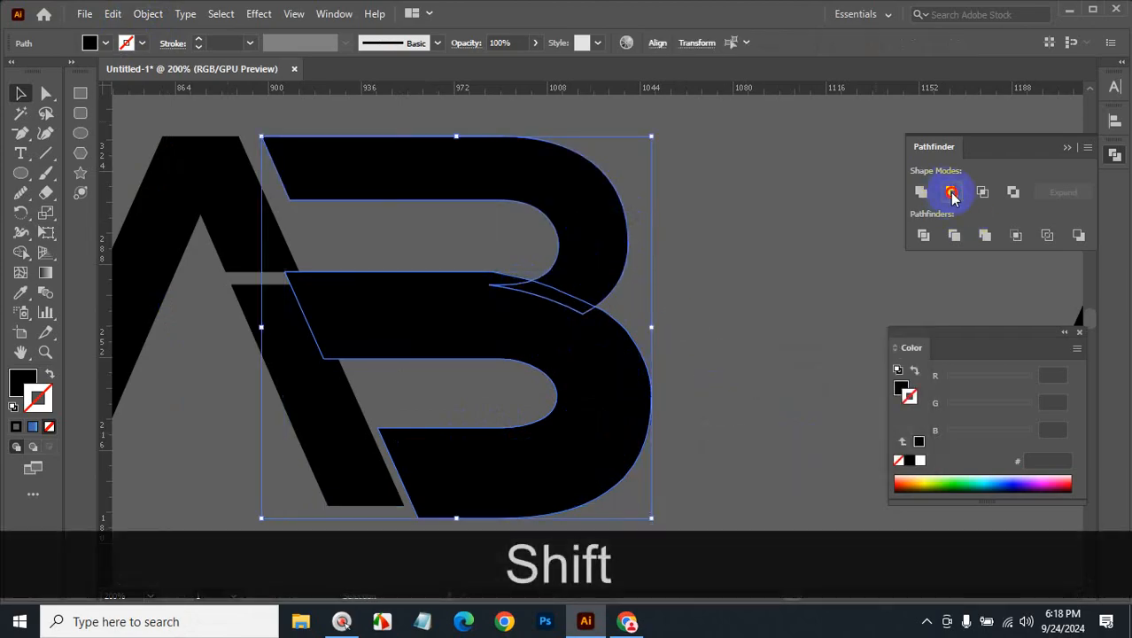
pyautogui.click(778, 280)
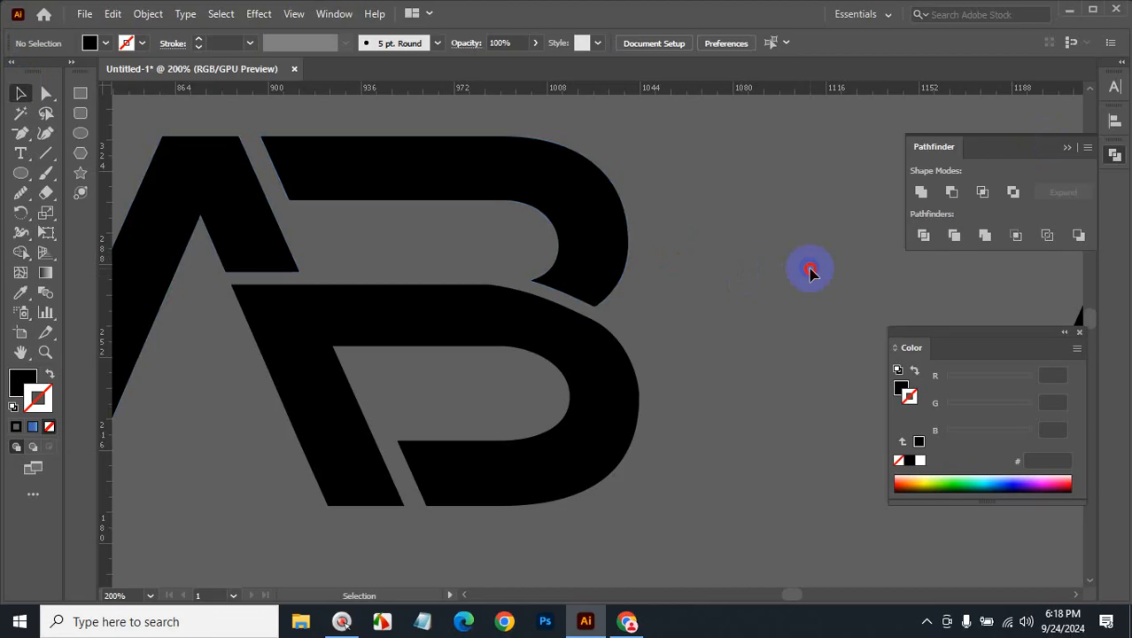
# Duplicate the B's upper bowl onto the lower bowl, offset about 1.6 pt horizontally and about 57 pt down, aligning their top edges
pyautogui.click(582, 242)
pyautogui.moveTo(582, 241); pyautogui.dragTo(587, 393)
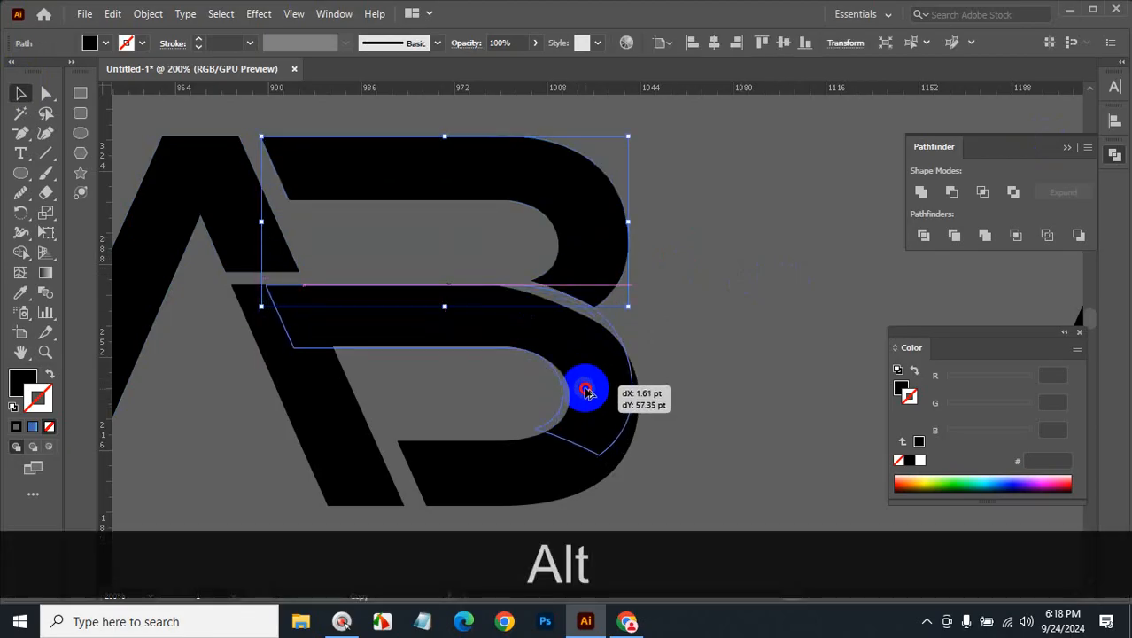
pyautogui.moveTo(586, 391); pyautogui.dragTo(586, 392)
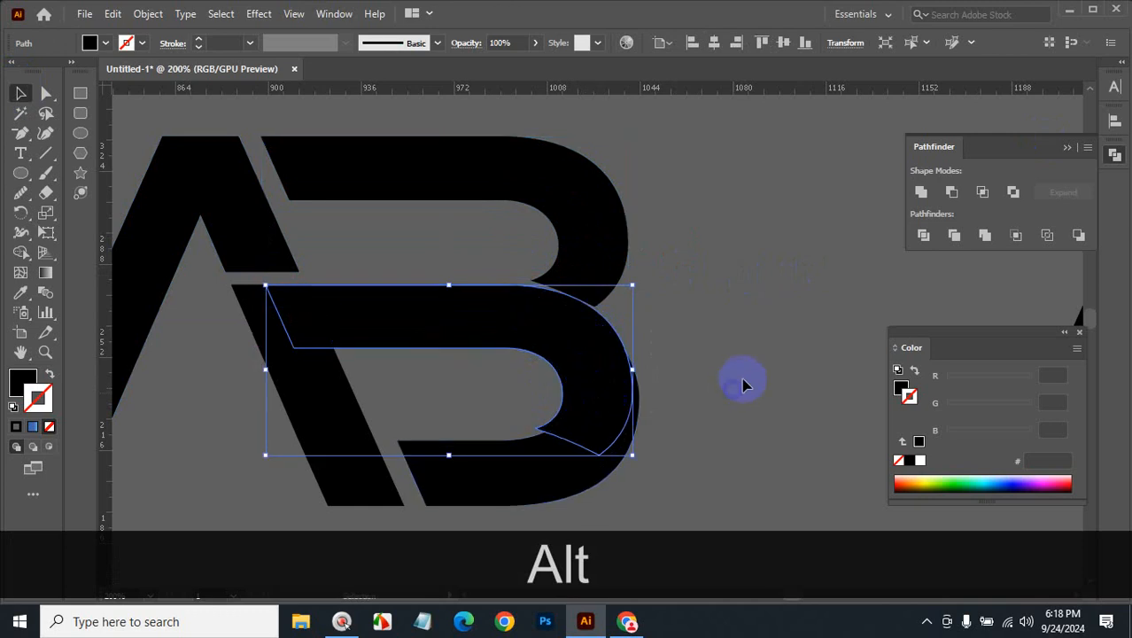
# Try to trim the copied bowl's excess areas against the lower bowl with the Shape Builder tool
pyautogui.moveTo(726, 368); pyautogui.dragTo(594, 416)
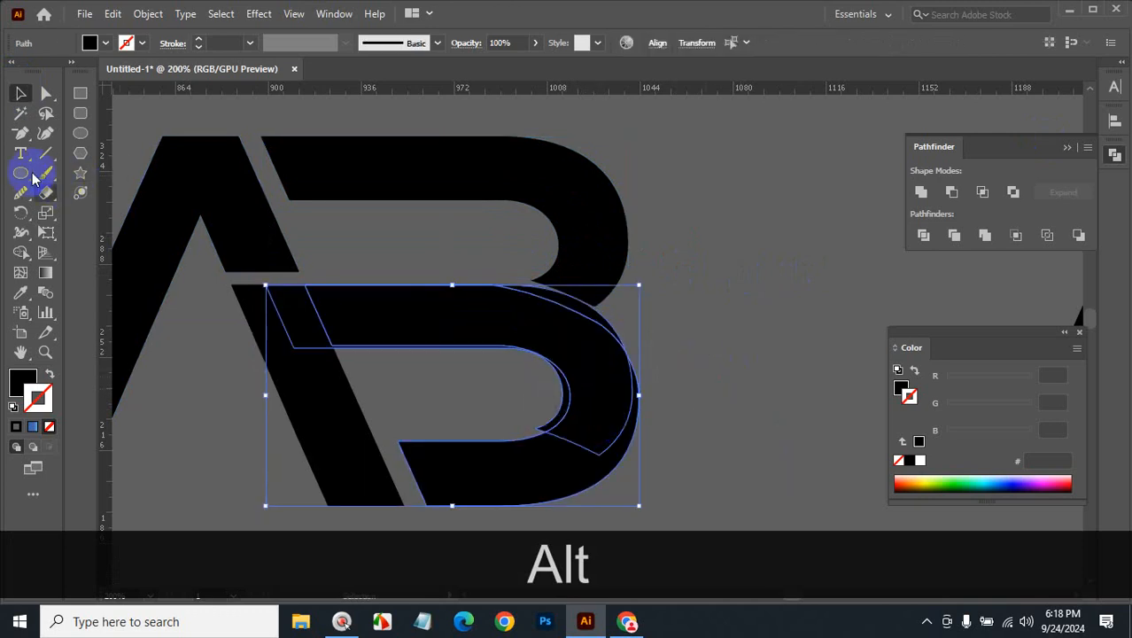
pyautogui.click(22, 254)
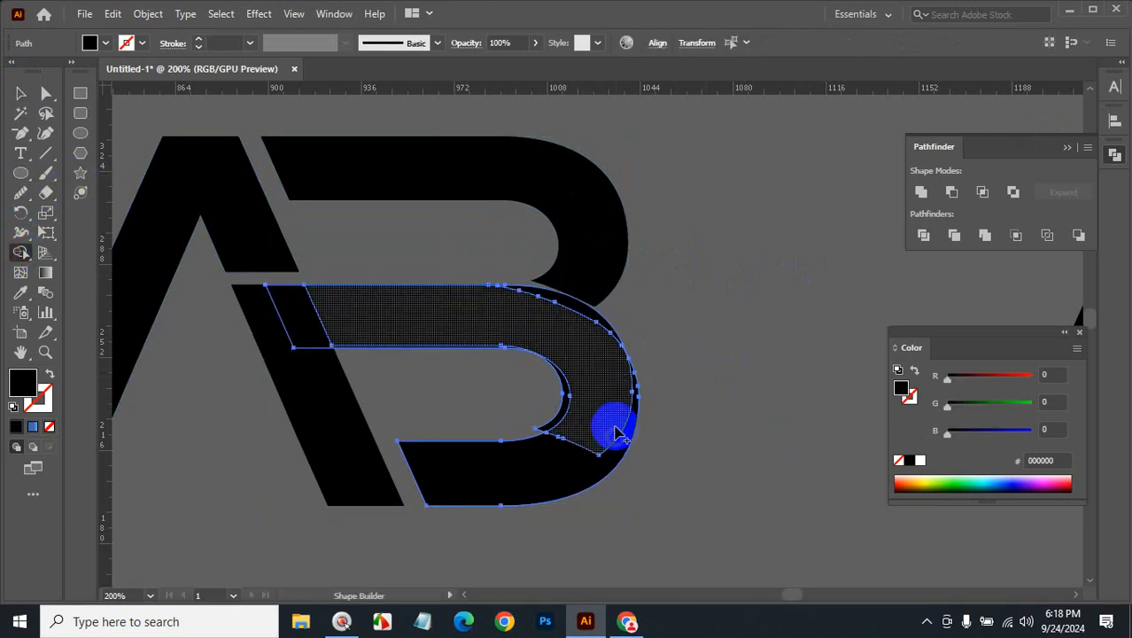
pyautogui.keyDown('alt'); pyautogui.click(556, 426); pyautogui.keyUp('alt')
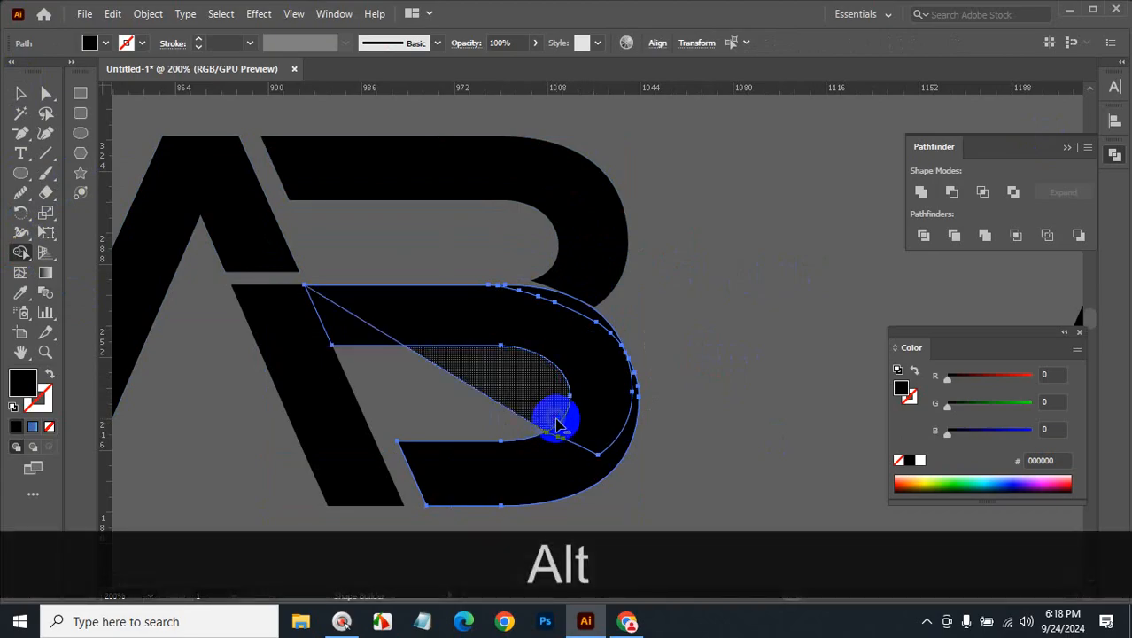
pyautogui.hotkey('alt', 'ctrl', 'z')
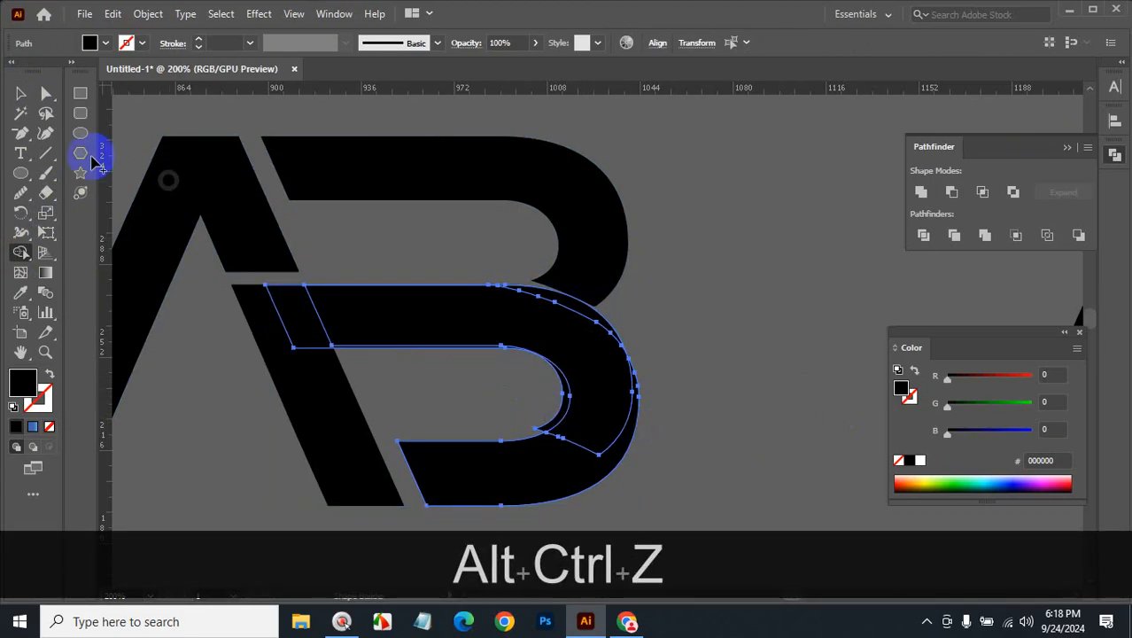
pyautogui.click(16, 95)
pyautogui.click(681, 374)
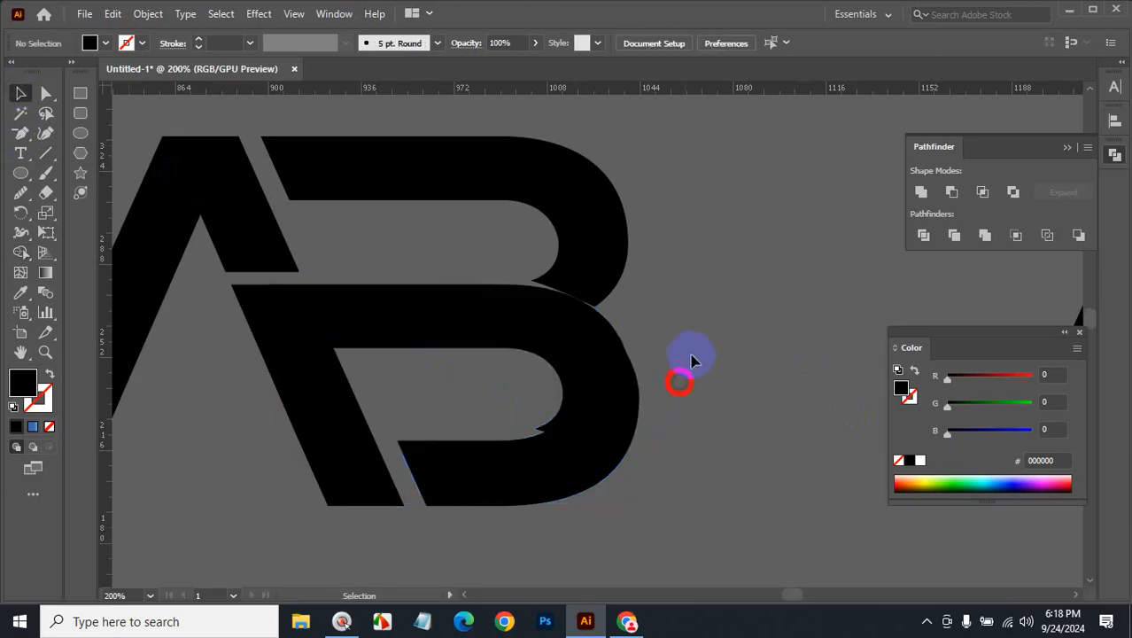
# Remove the overlap slivers inside the lower bowl's counter and merge the copied bowl with the lower bowl using the Shape Builder tool
pyautogui.click(530, 447)
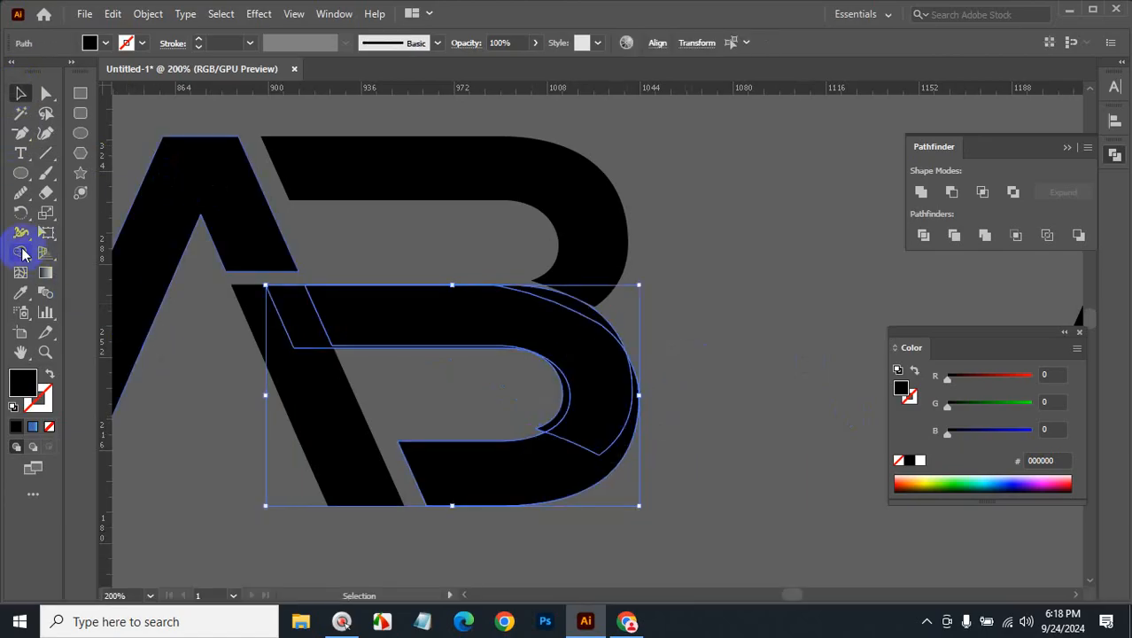
pyautogui.click(21, 253)
pyautogui.hotkey('ctrl', 'space')
pyautogui.click(531, 406)
pyautogui.click(576, 347)
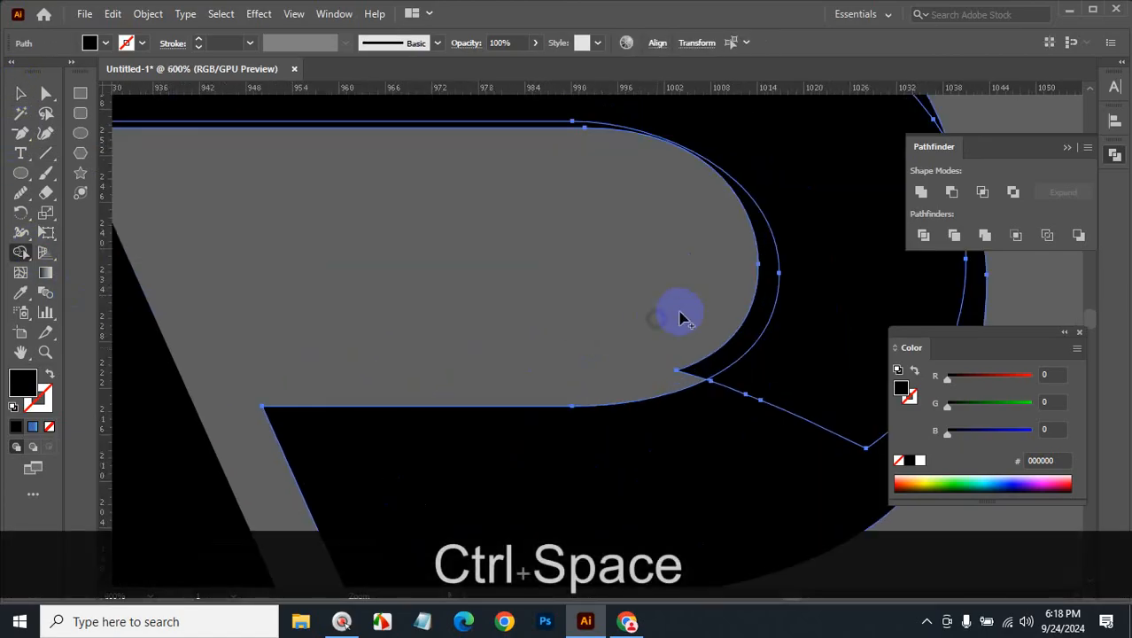
pyautogui.moveTo(746, 308); pyautogui.dragTo(759, 317)
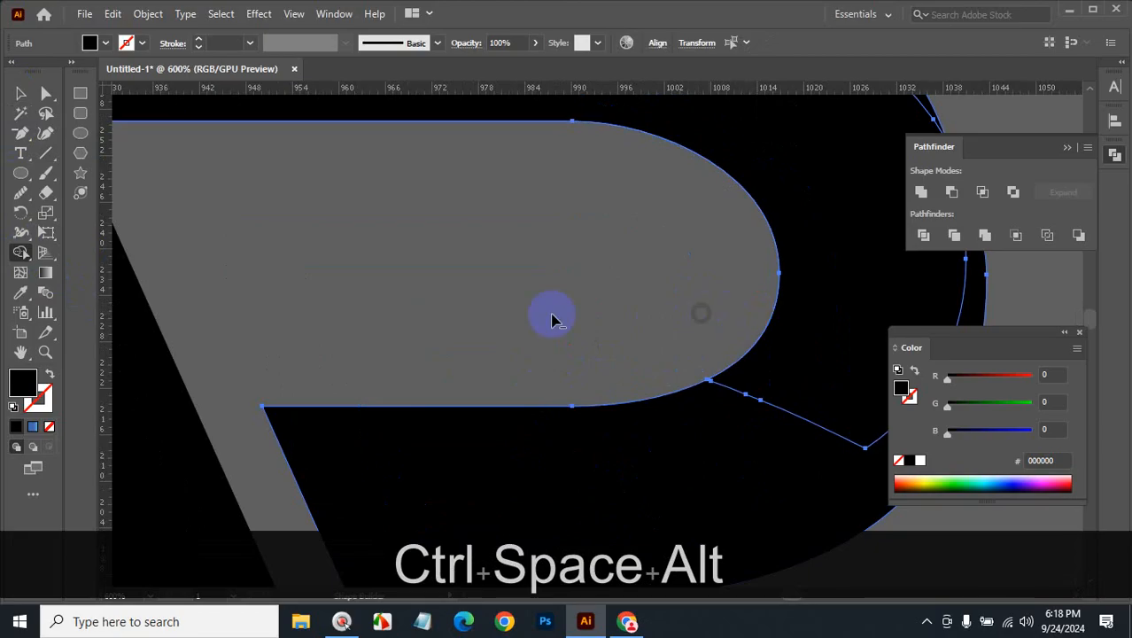
pyautogui.click(670, 256)
pyautogui.moveTo(640, 319)
pyautogui.mouseDown()
pyautogui.moveTo(675, 308)
pyautogui.moveTo(652, 245)
pyautogui.moveTo(697, 468)
pyautogui.moveTo(722, 479)
pyautogui.mouseUp()
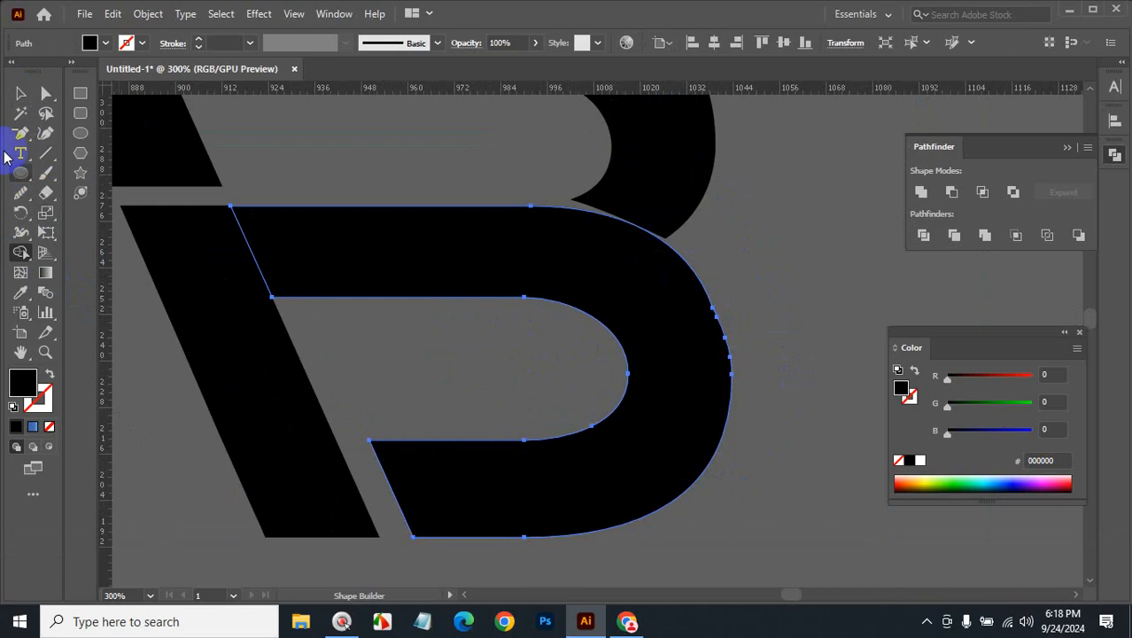
pyautogui.click(20, 93)
pyautogui.click(592, 261)
pyautogui.click(825, 323)
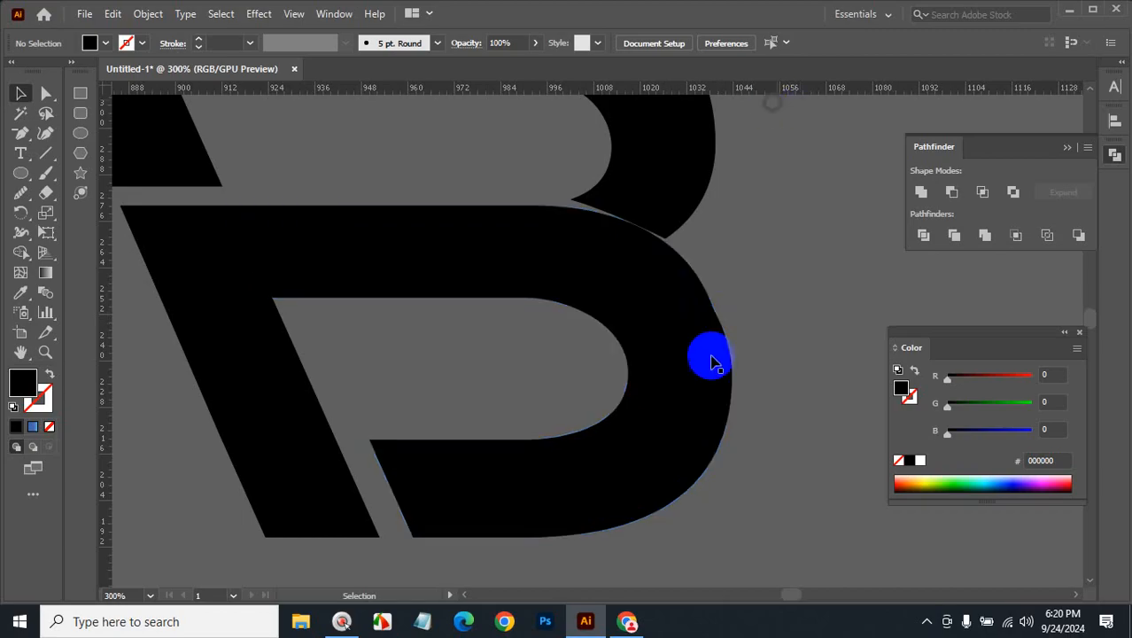
# Examine the reshaped AB monogram as a whole and compare it with the other letter studies around the artboard
pyautogui.hotkey('ctrl', 'alt', 'space')
pyautogui.click(684, 374)
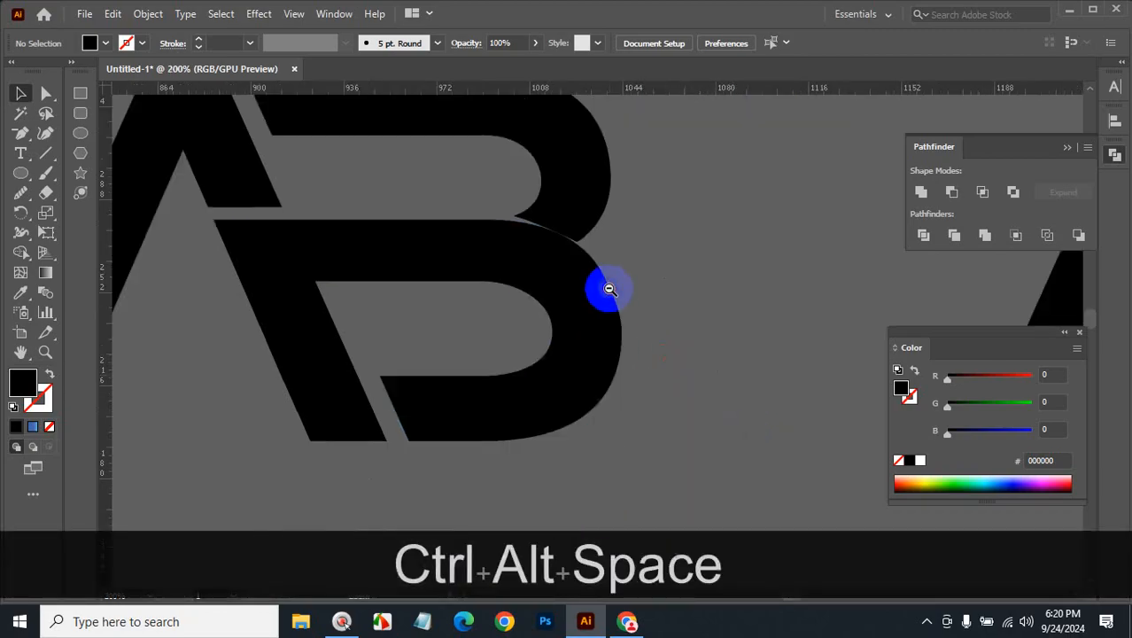
pyautogui.click(625, 357)
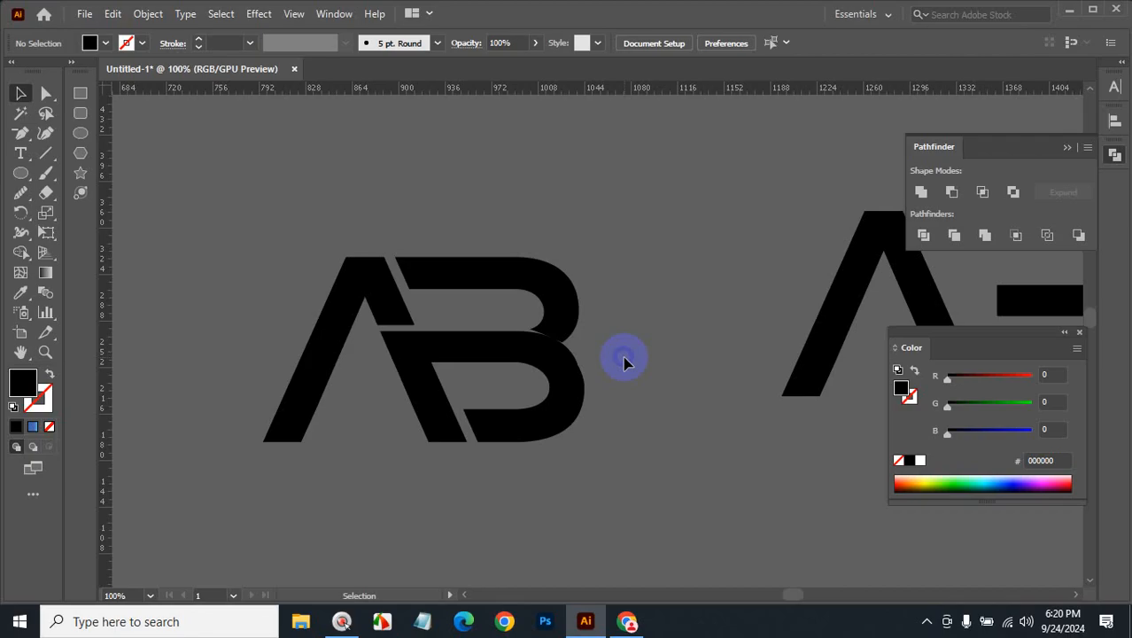
pyautogui.keyDown('ctrl'); pyautogui.keyDown('alt'); pyautogui.click(586, 345); pyautogui.keyUp('alt'); pyautogui.keyUp('ctrl')
pyautogui.keyDown('ctrl'); pyautogui.keyDown('alt'); pyautogui.click(586, 345); pyautogui.keyUp('alt'); pyautogui.keyUp('ctrl')
pyautogui.keyDown('ctrl'); pyautogui.keyDown('alt'); pyautogui.click(587, 345); pyautogui.keyUp('alt'); pyautogui.keyUp('ctrl')
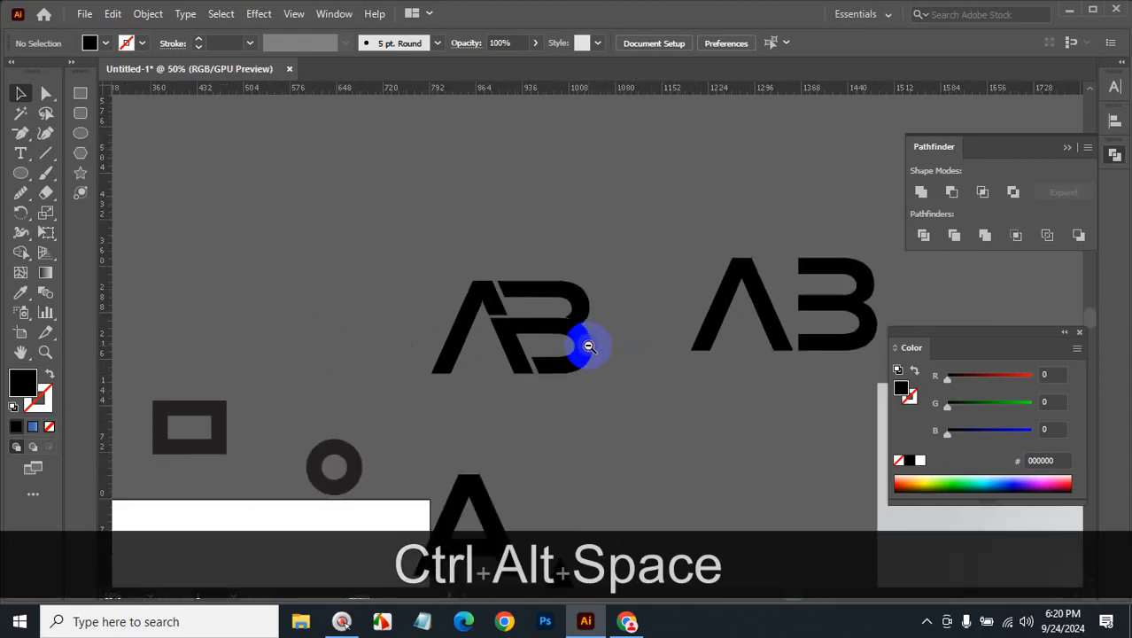
pyautogui.keyDown('ctrl'); pyautogui.keyDown('alt'); pyautogui.click(587, 344); pyautogui.keyUp('alt'); pyautogui.keyUp('ctrl')
pyautogui.keyDown('ctrl'); pyautogui.keyDown('alt'); pyautogui.click(587, 345); pyautogui.keyUp('alt'); pyautogui.keyUp('ctrl')
pyautogui.keyDown('ctrl'); pyautogui.keyDown('alt'); pyautogui.click(627, 414); pyautogui.keyUp('alt'); pyautogui.keyUp('ctrl')
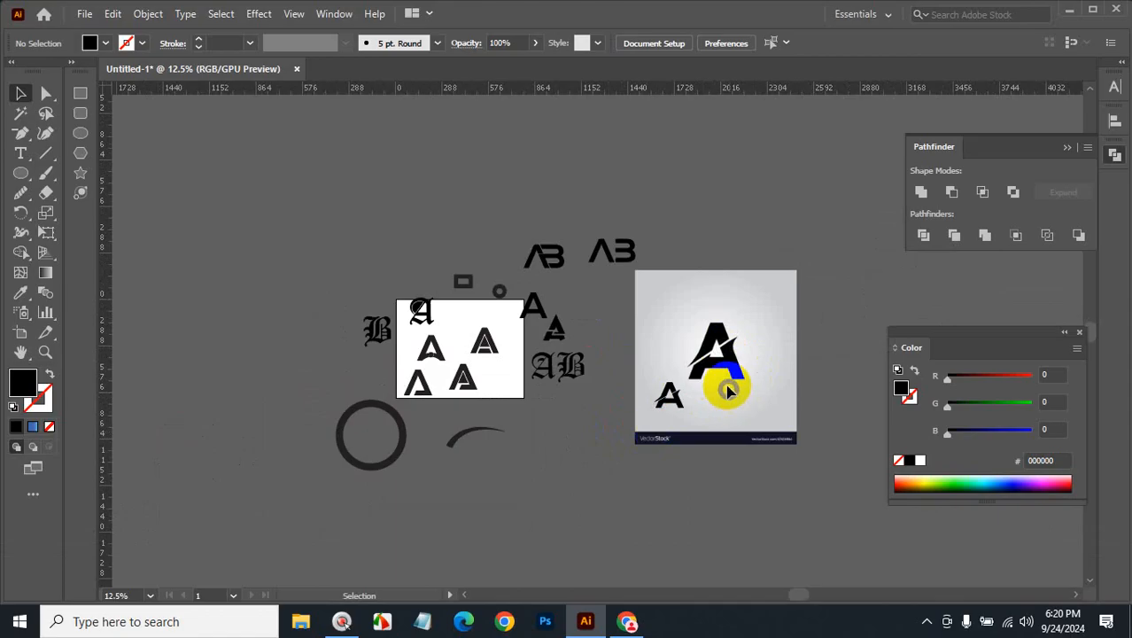
# Examine the sliced letter A reference image and its smaller redrawn version beside the other logo studies
pyautogui.keyDown('ctrl'); pyautogui.click(747, 408); pyautogui.keyUp('ctrl')
pyautogui.keyDown('ctrl'); pyautogui.click(747, 407); pyautogui.keyUp('ctrl')
pyautogui.keyDown('ctrl'); pyautogui.click(442, 267); pyautogui.keyUp('ctrl')
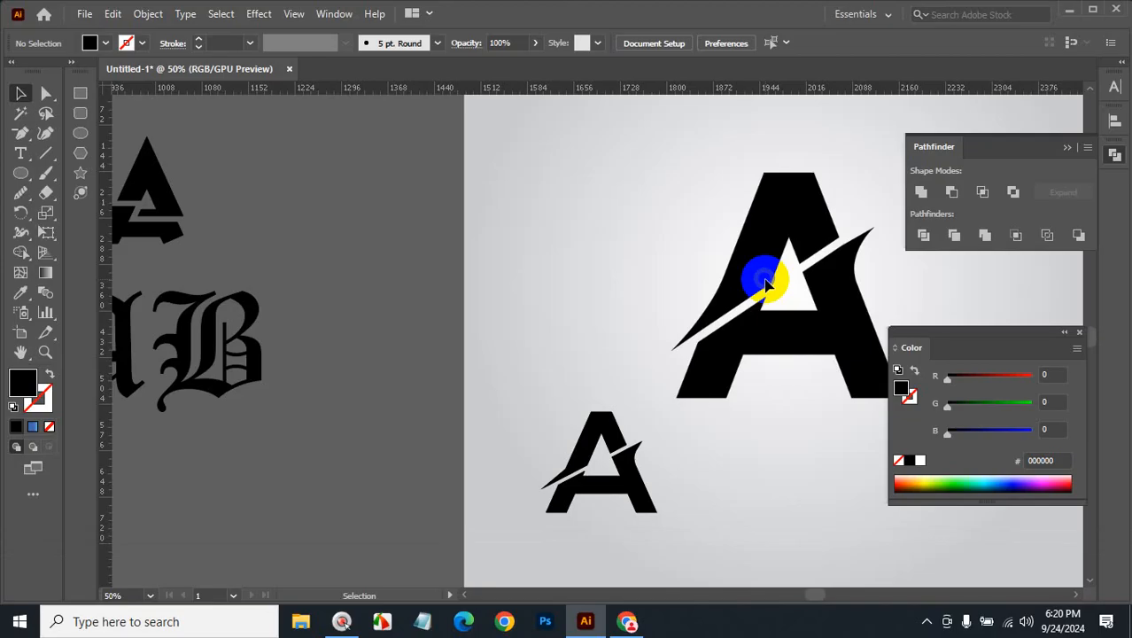
pyautogui.keyDown('ctrl'); pyautogui.keyDown('alt'); pyautogui.click(557, 305); pyautogui.keyUp('alt'); pyautogui.keyUp('ctrl')
pyautogui.keyDown('ctrl'); pyautogui.keyDown('alt'); pyautogui.click(557, 304); pyautogui.keyUp('alt'); pyautogui.keyUp('ctrl')
pyautogui.keyDown('ctrl'); pyautogui.keyDown('alt'); pyautogui.click(557, 304); pyautogui.keyUp('alt'); pyautogui.keyUp('ctrl')
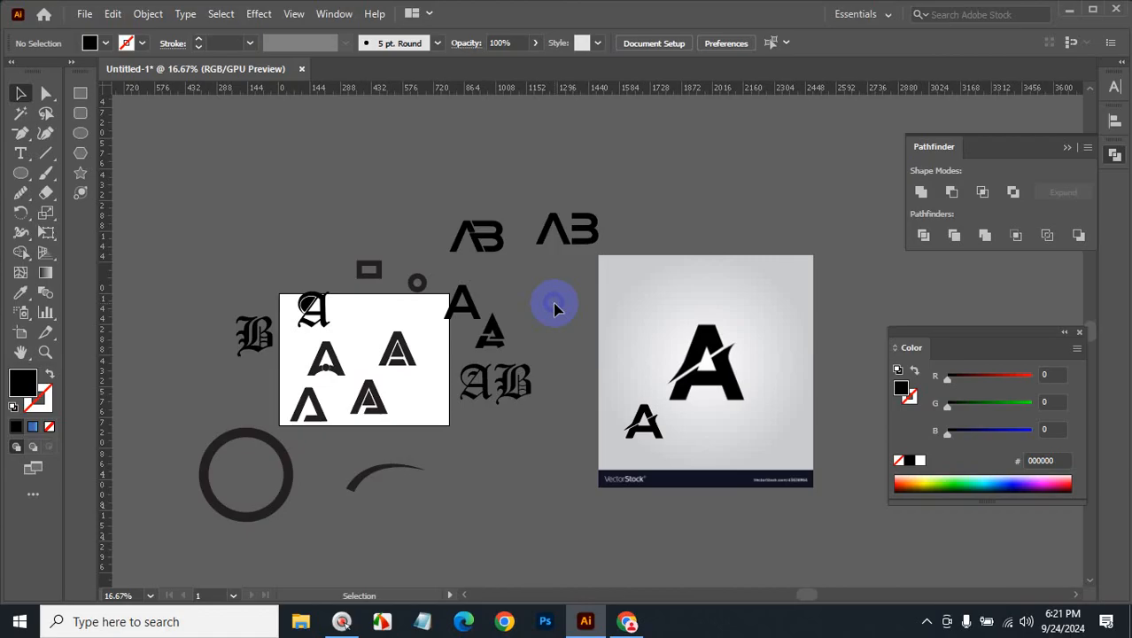
# Switch to Chrome, go to Facebook, dismiss the new notification and open the CBA IT Freelancer Community group
pyautogui.click(627, 621)
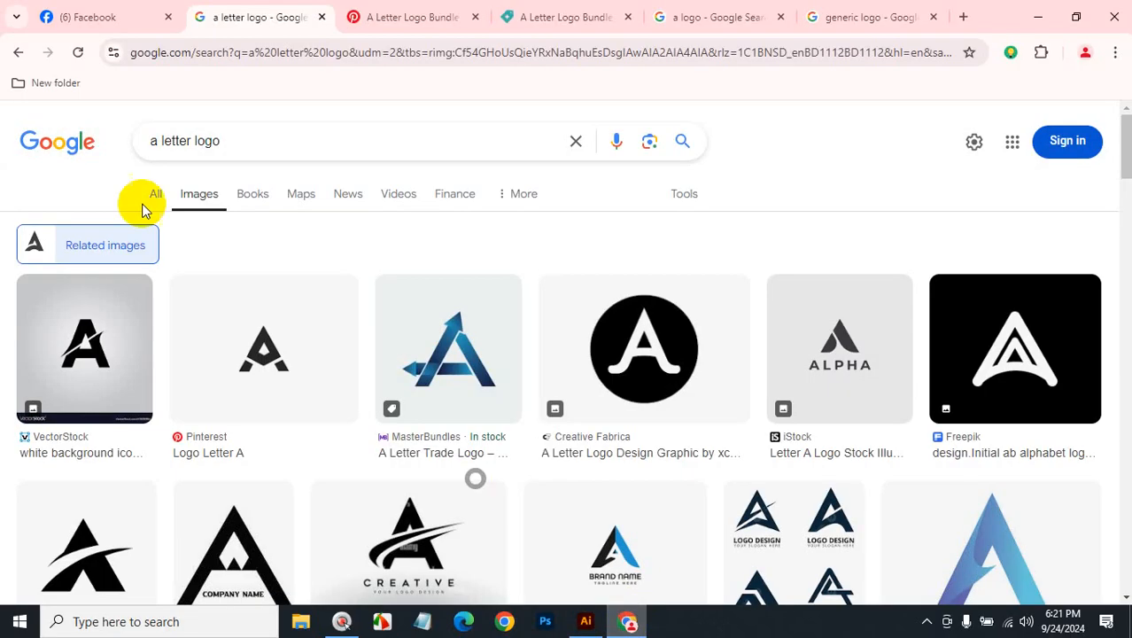
pyautogui.click(91, 17)
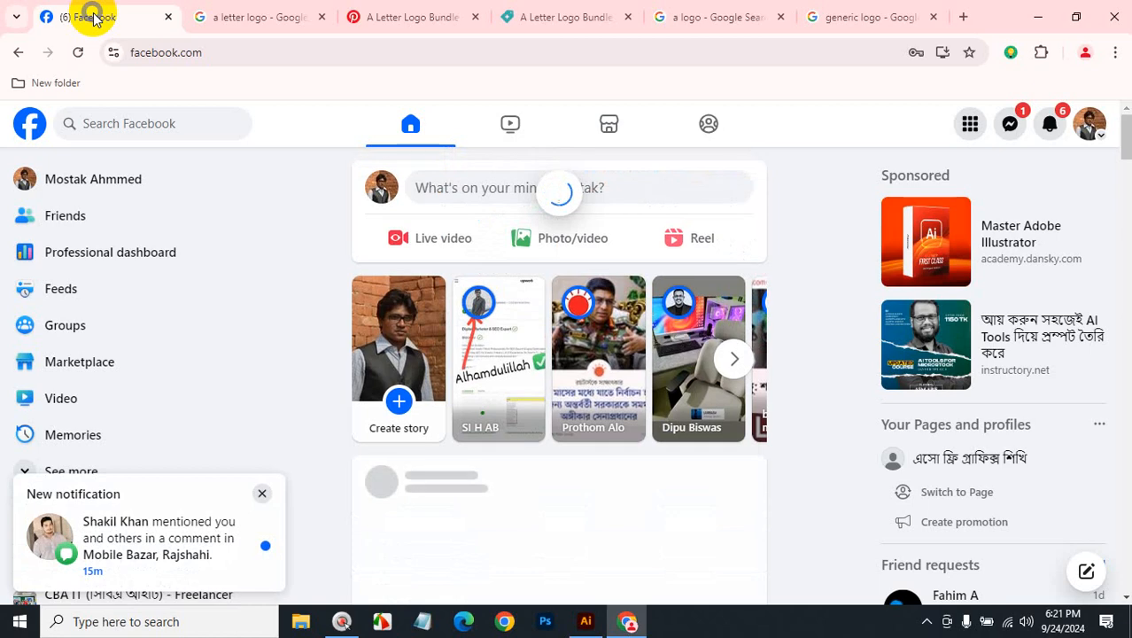
pyautogui.click(260, 491)
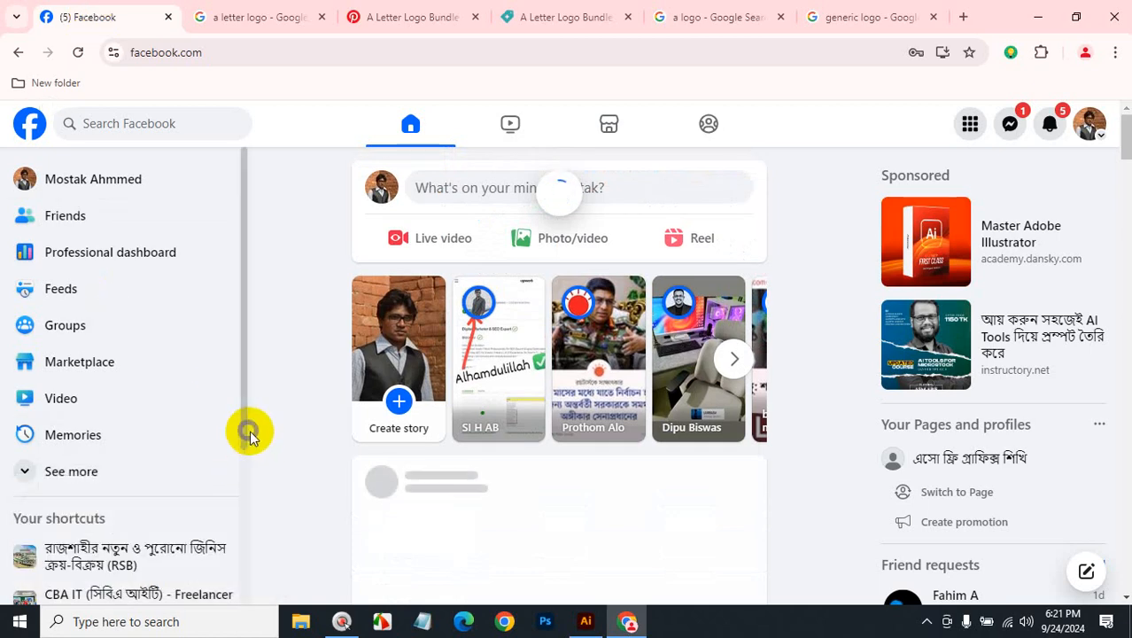
pyautogui.scroll(-3, 249, 434)
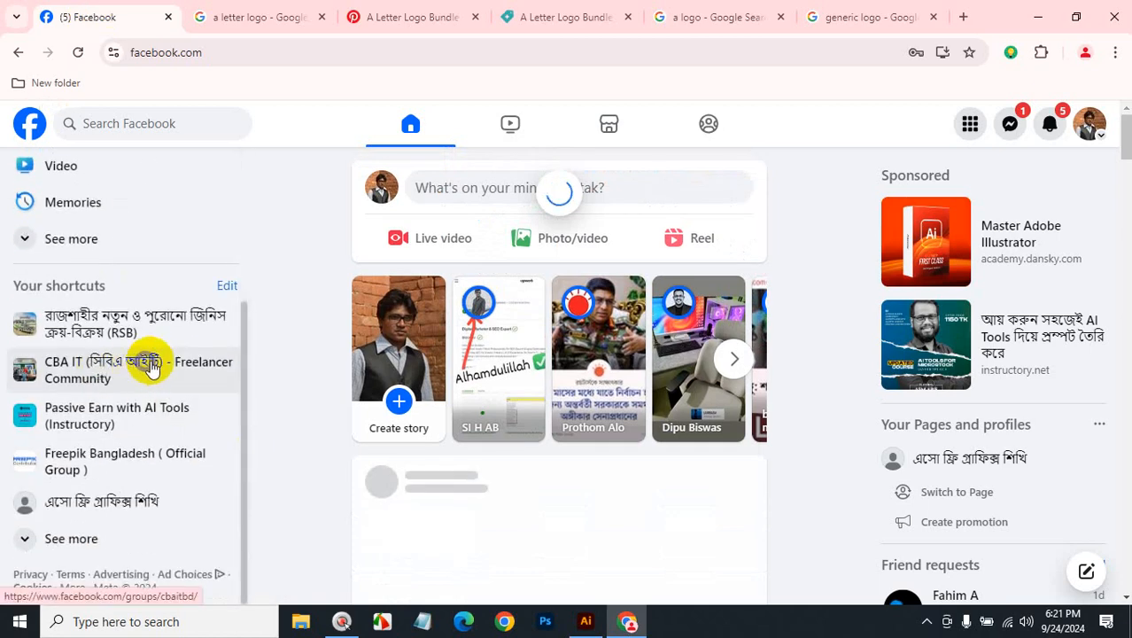
pyautogui.click(194, 367)
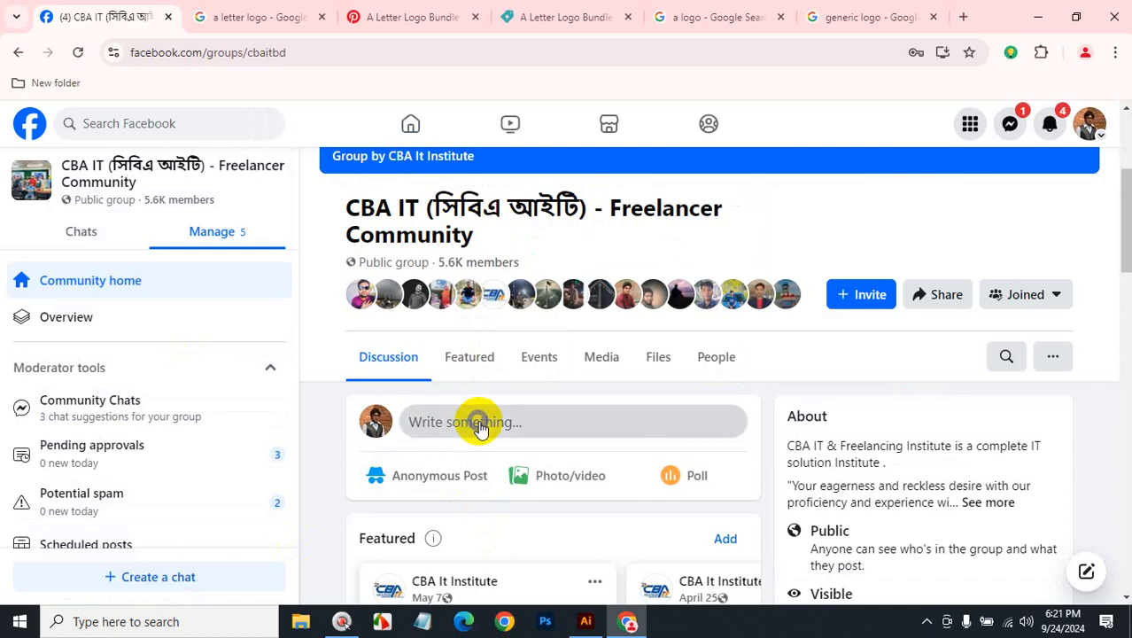
# Try creating a group post with the three business-card JPG images from the Stock Market folder attached
pyautogui.click(479, 425)
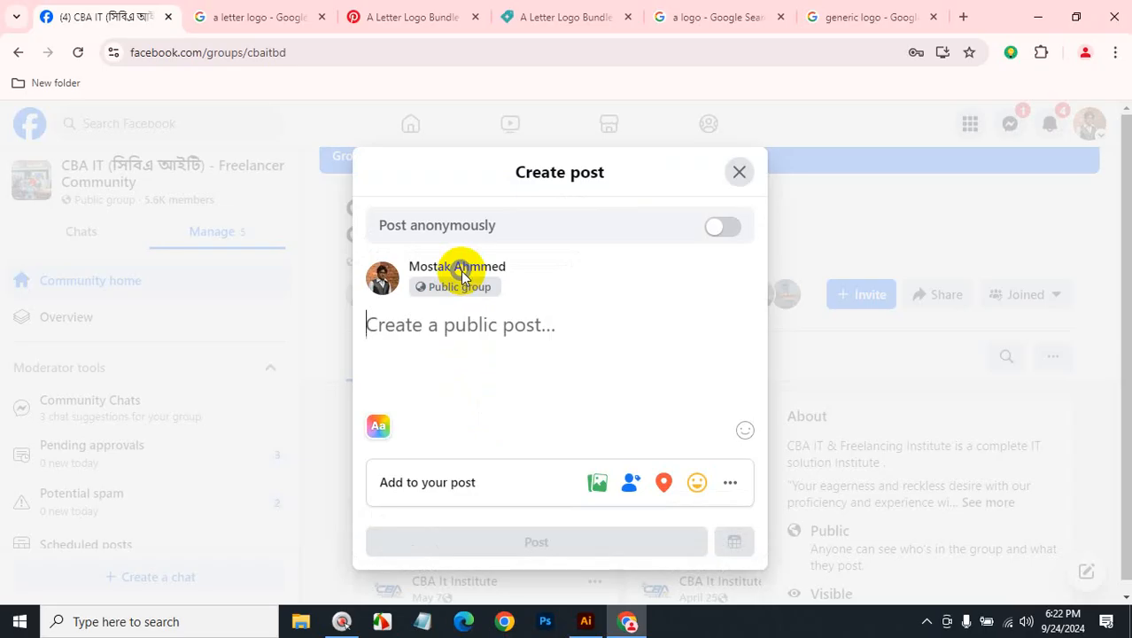
pyautogui.click(598, 484)
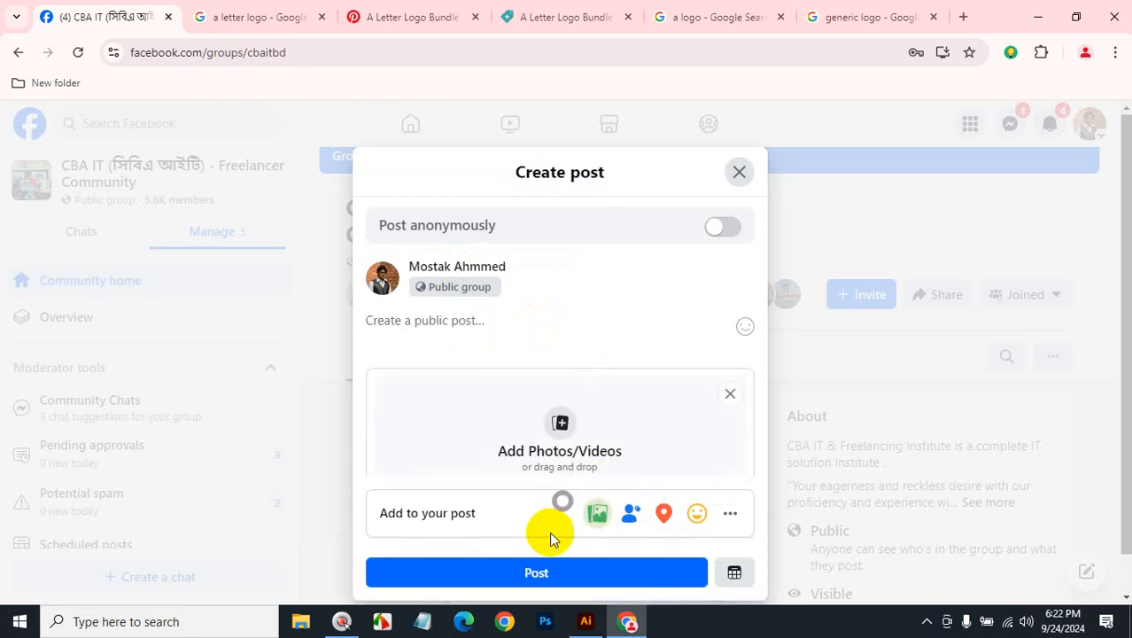
pyautogui.click(550, 445)
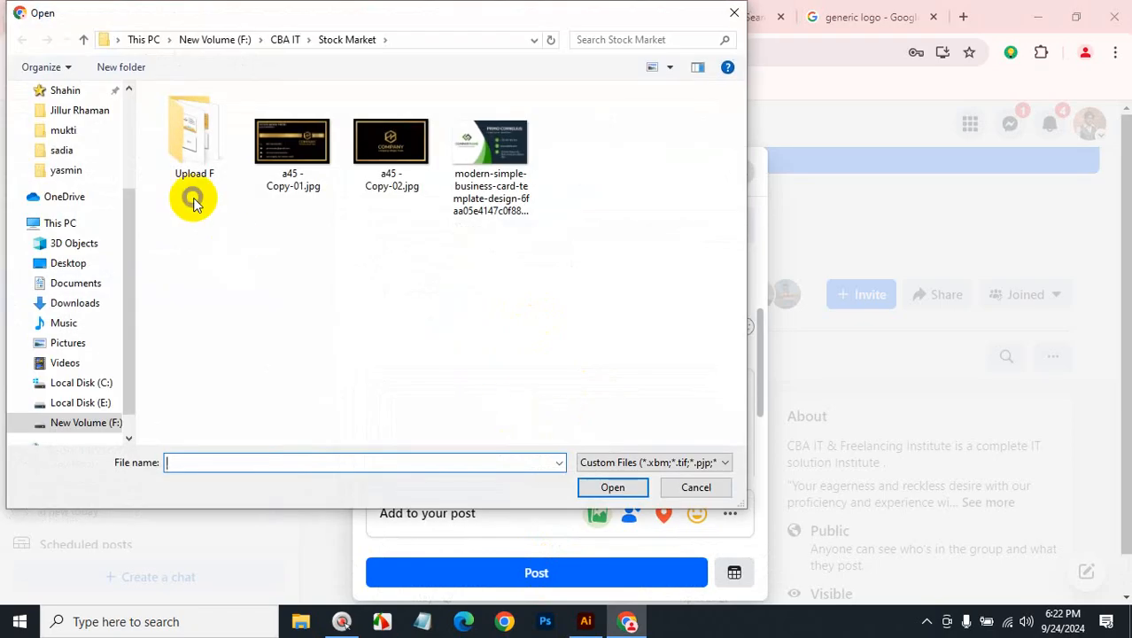
pyautogui.moveTo(583, 305); pyautogui.dragTo(307, 124)
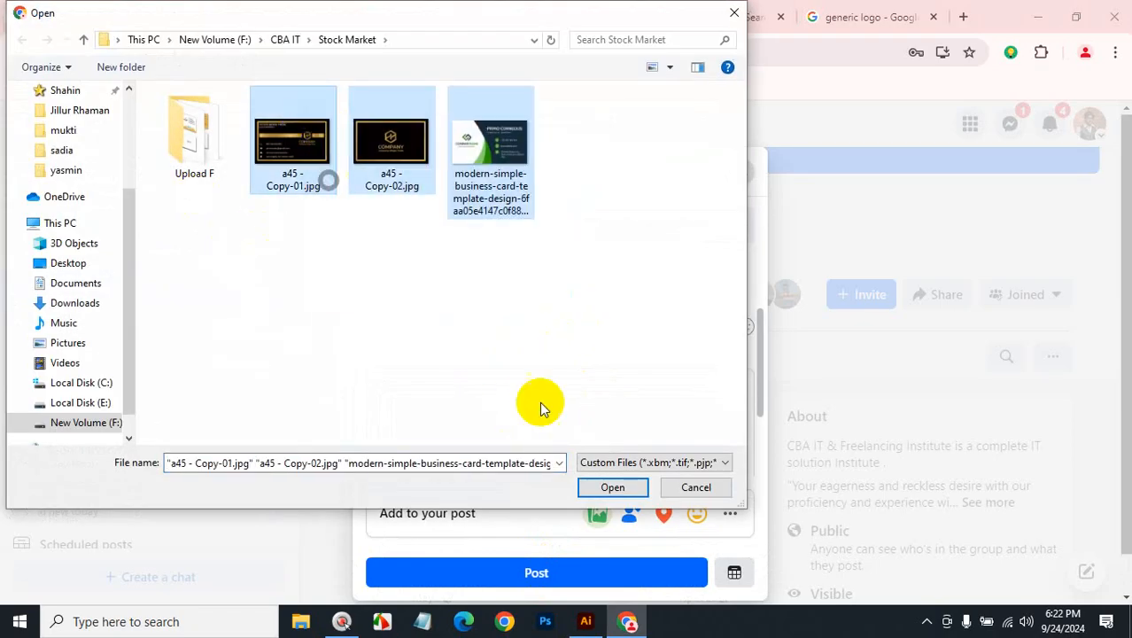
pyautogui.click(612, 488)
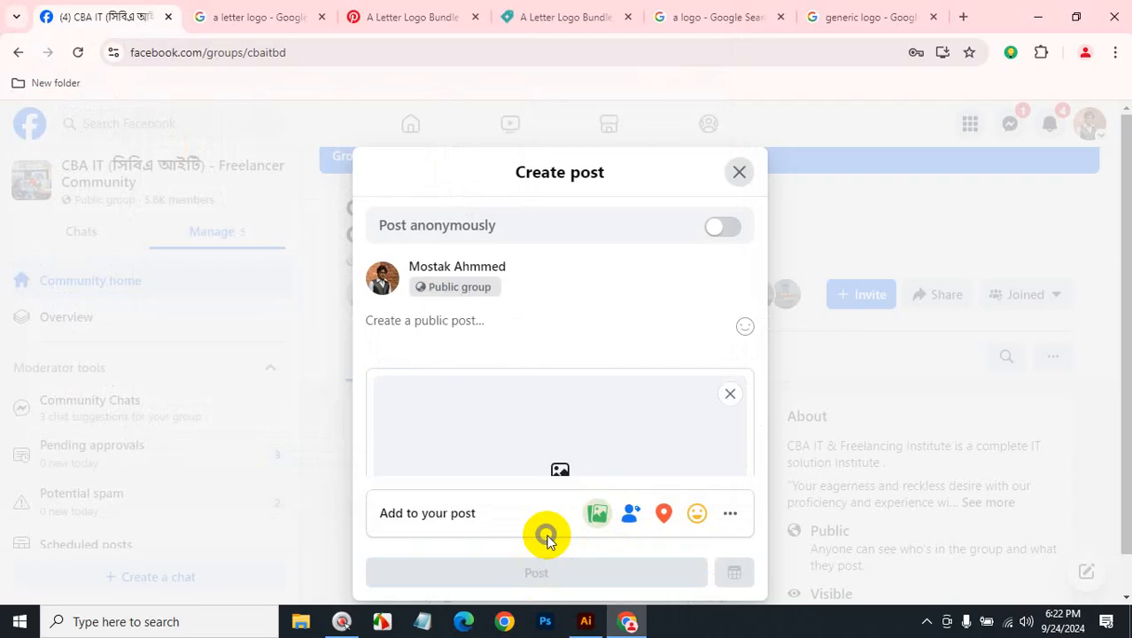
pyautogui.click(746, 172)
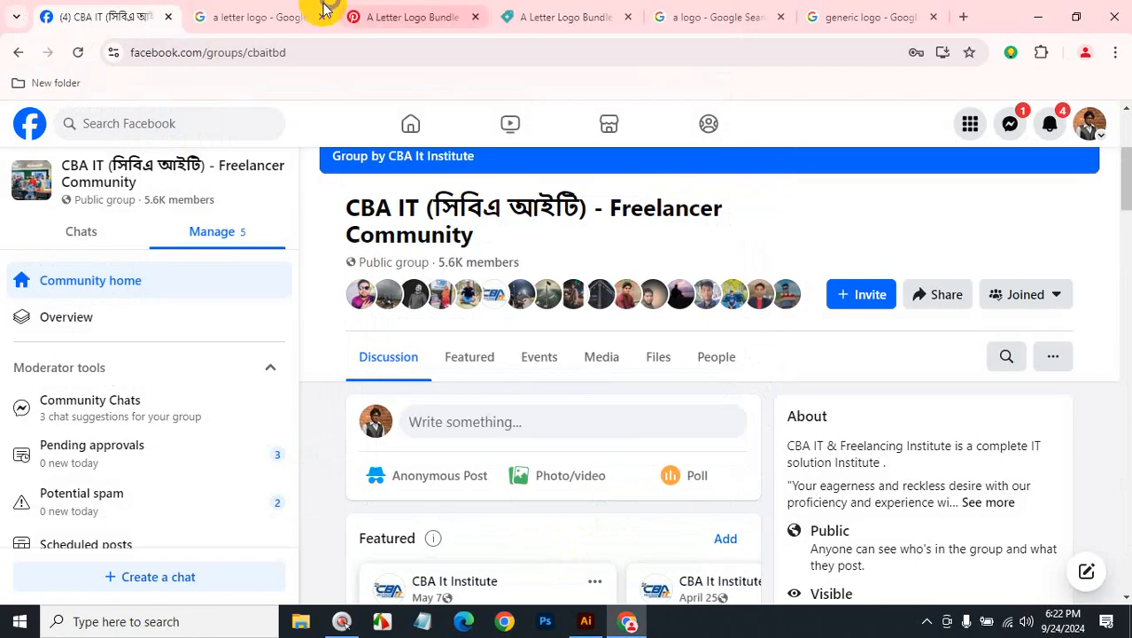
# Log out of the Facebook account and close the browser
pyautogui.click(1089, 130)
pyautogui.click(888, 571)
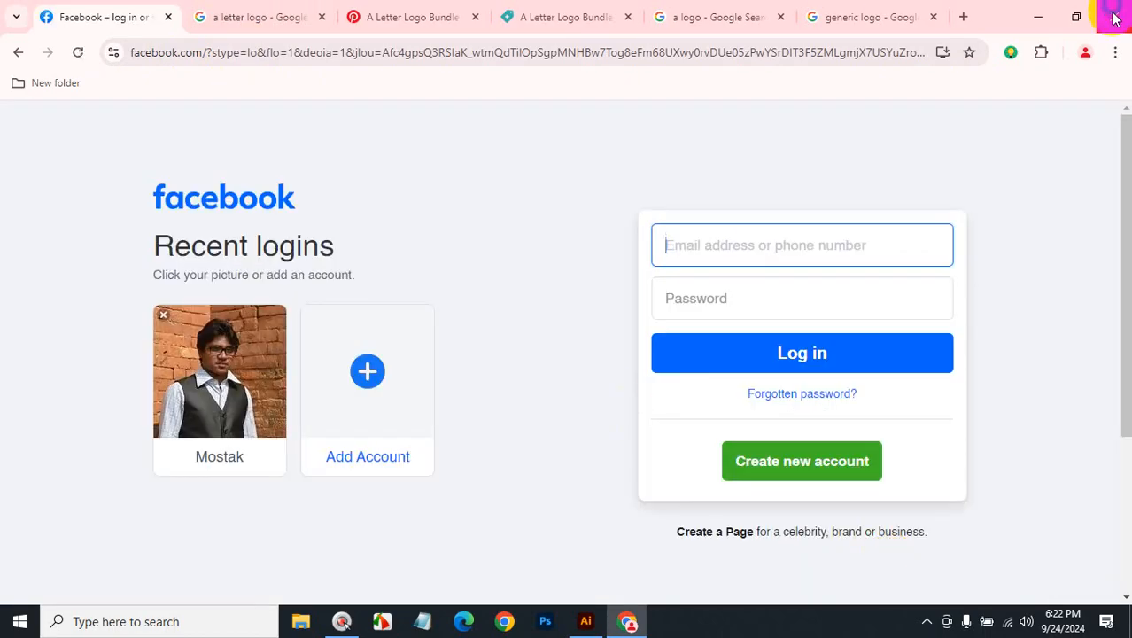
pyautogui.click(1113, 21)
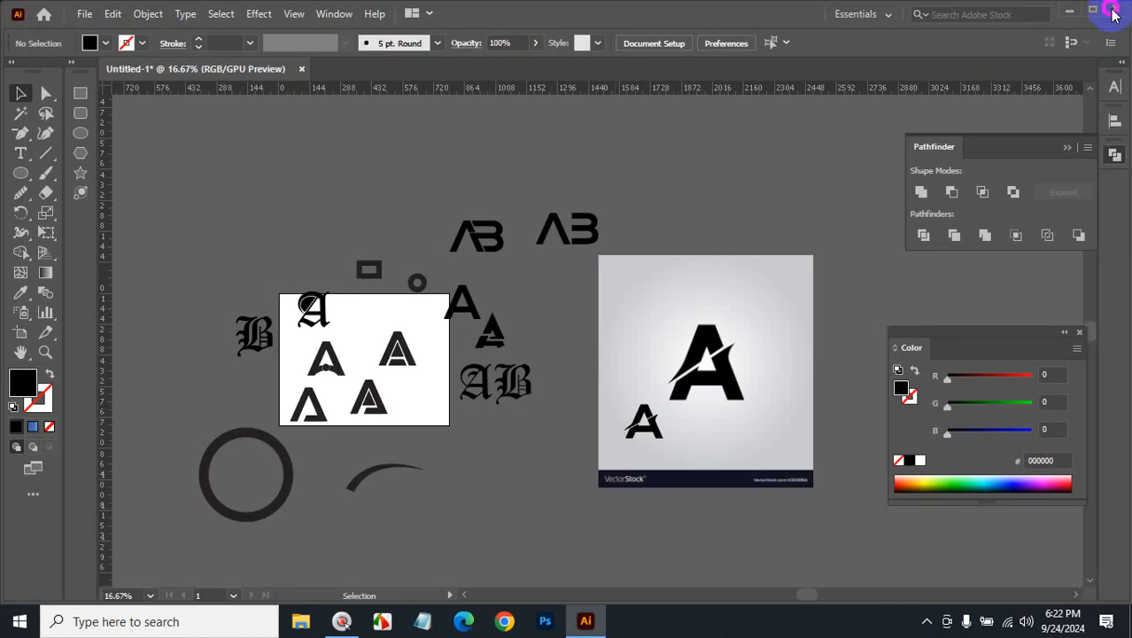
# Close Illustrator and exit the SwordSoft Mousetrack utility, confirming the exit
pyautogui.click(1115, 9)
pyautogui.click(622, 331)
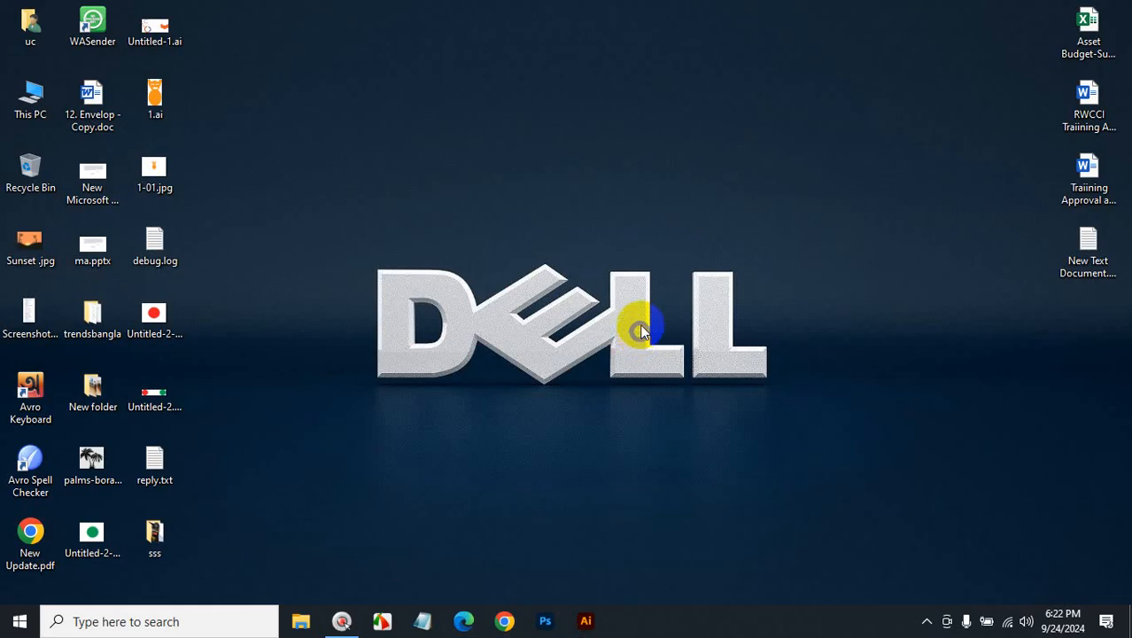
pyautogui.click(342, 625)
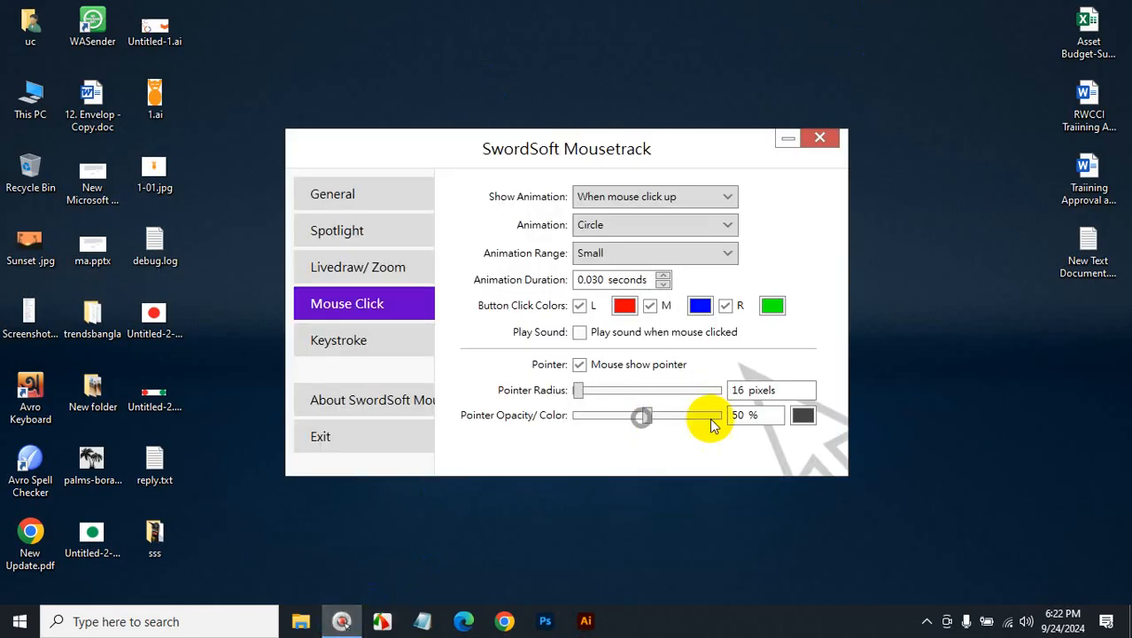
pyautogui.click(321, 436)
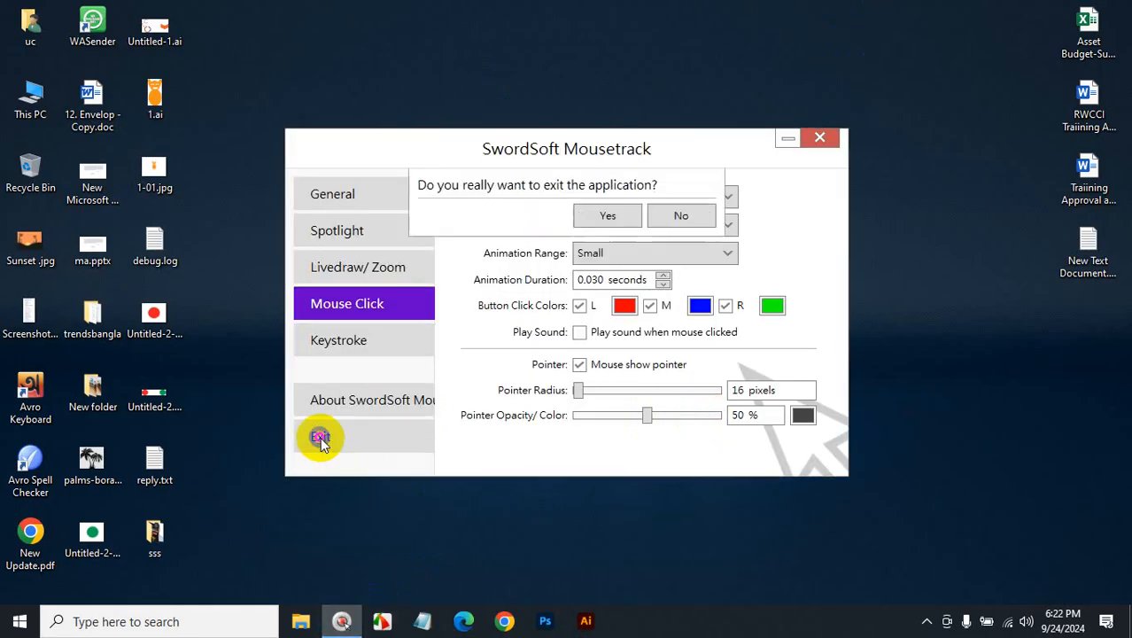
pyautogui.click(616, 218)
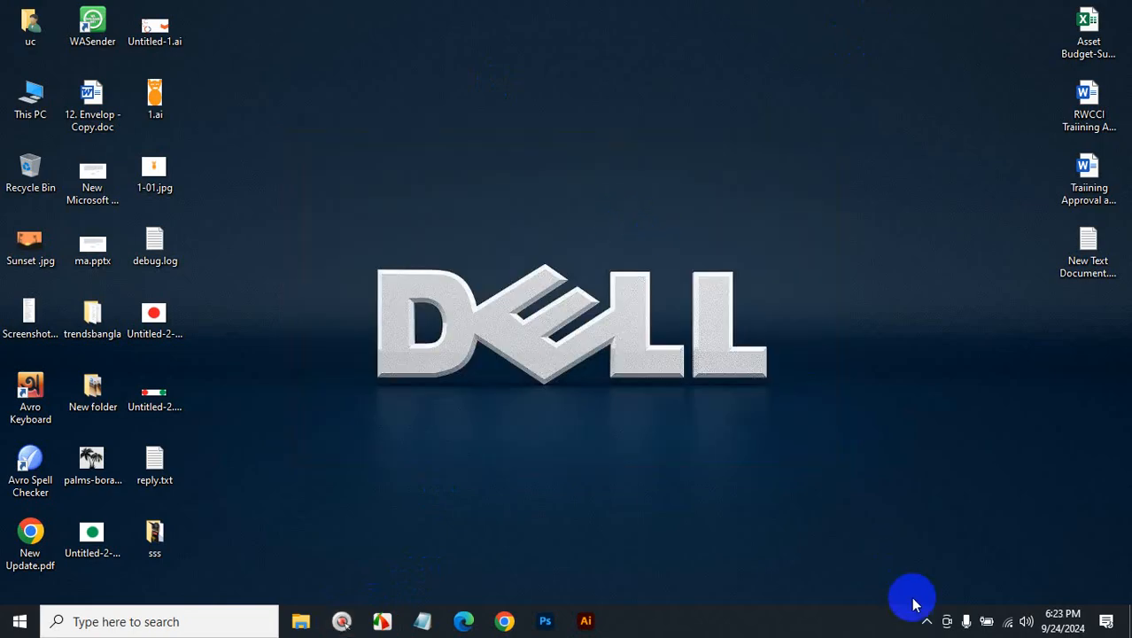